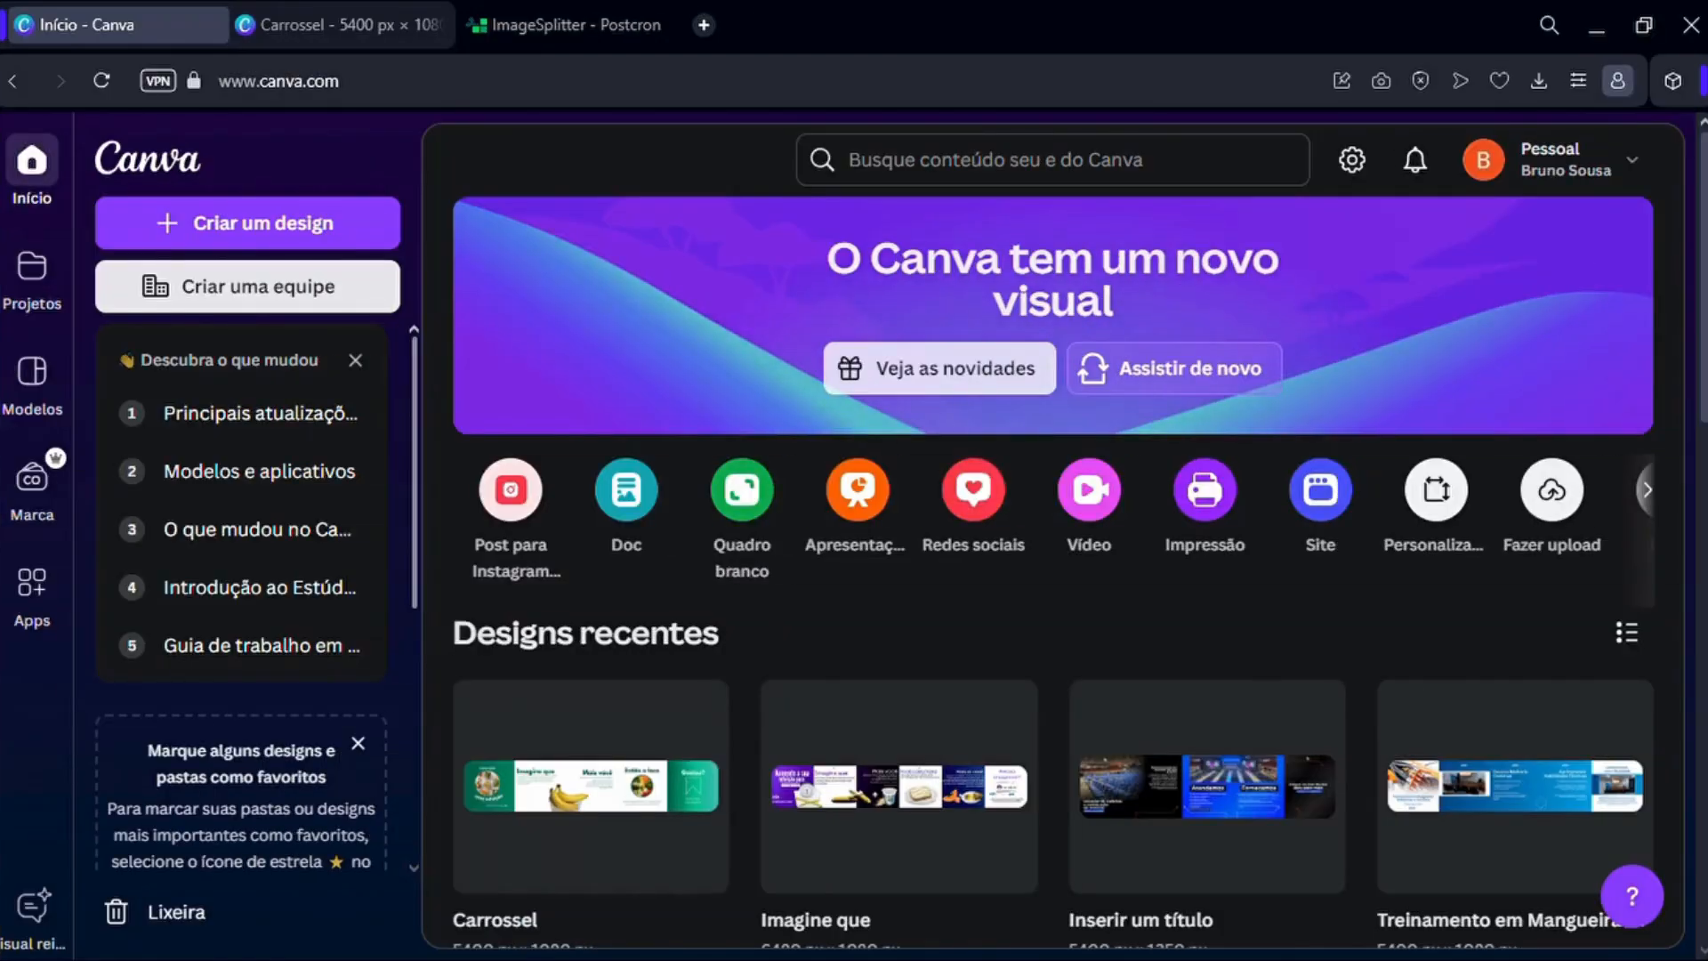
{"action": "left_click", "coordinate": [222, 220]}
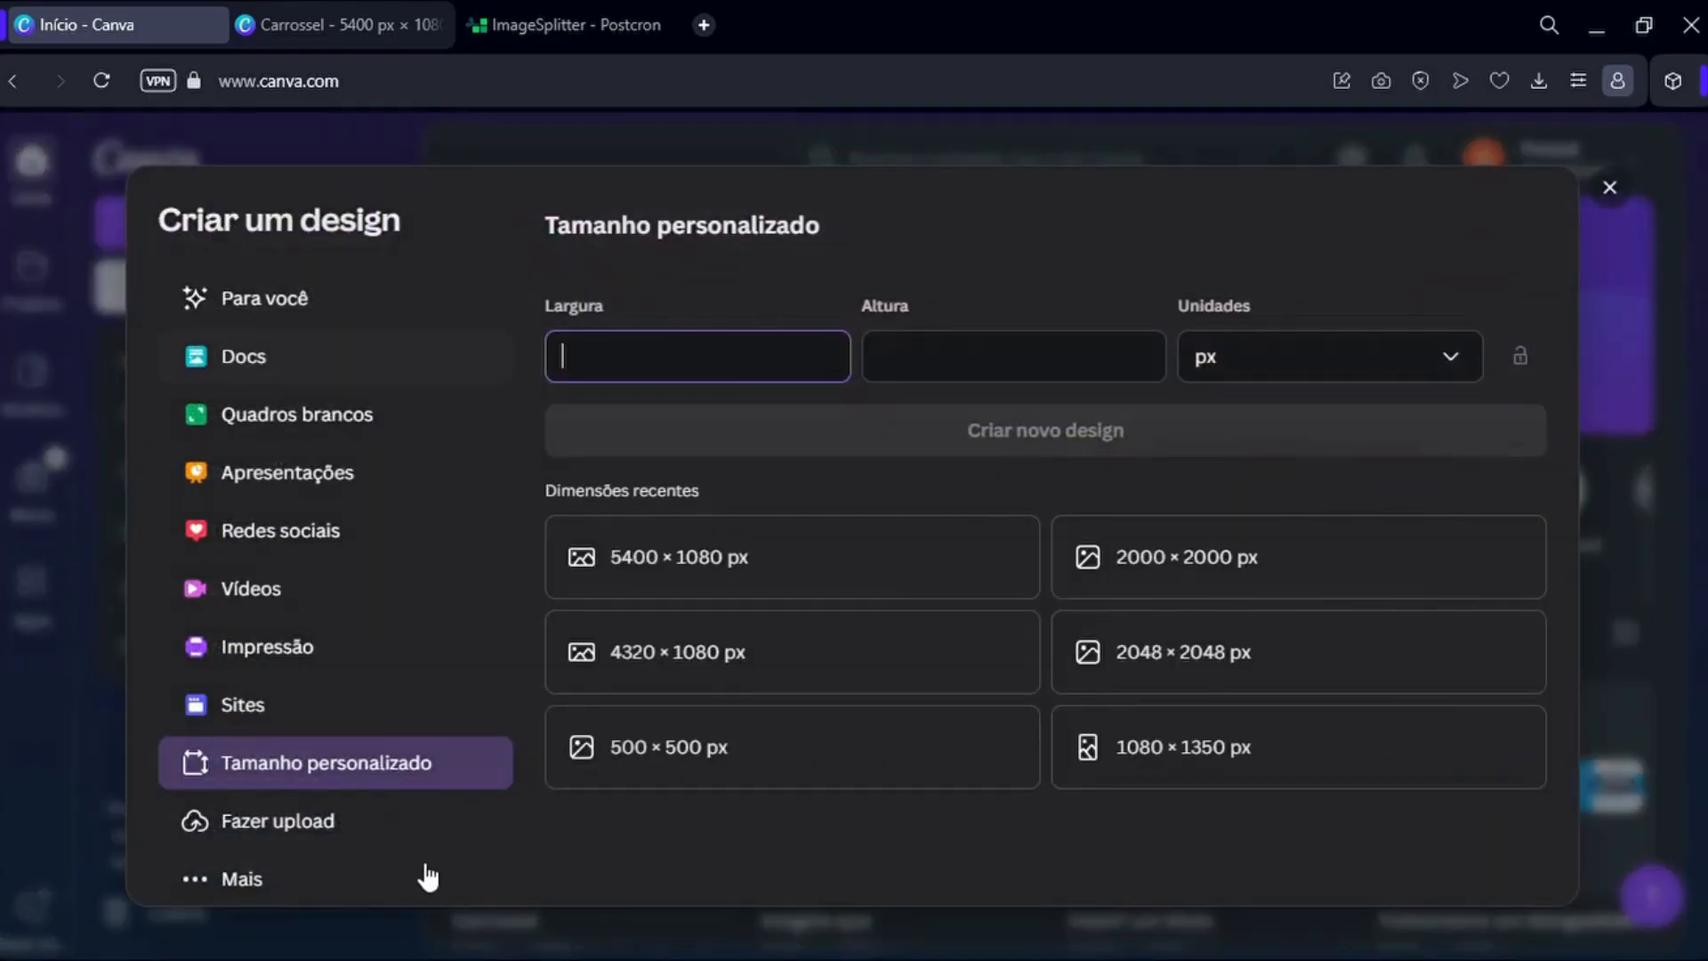
{"action": "left_click", "coordinate": [335, 763]}
{"action": "left_click", "coordinate": [596, 356]}
{"action": "left_click", "coordinate": [940, 382]}
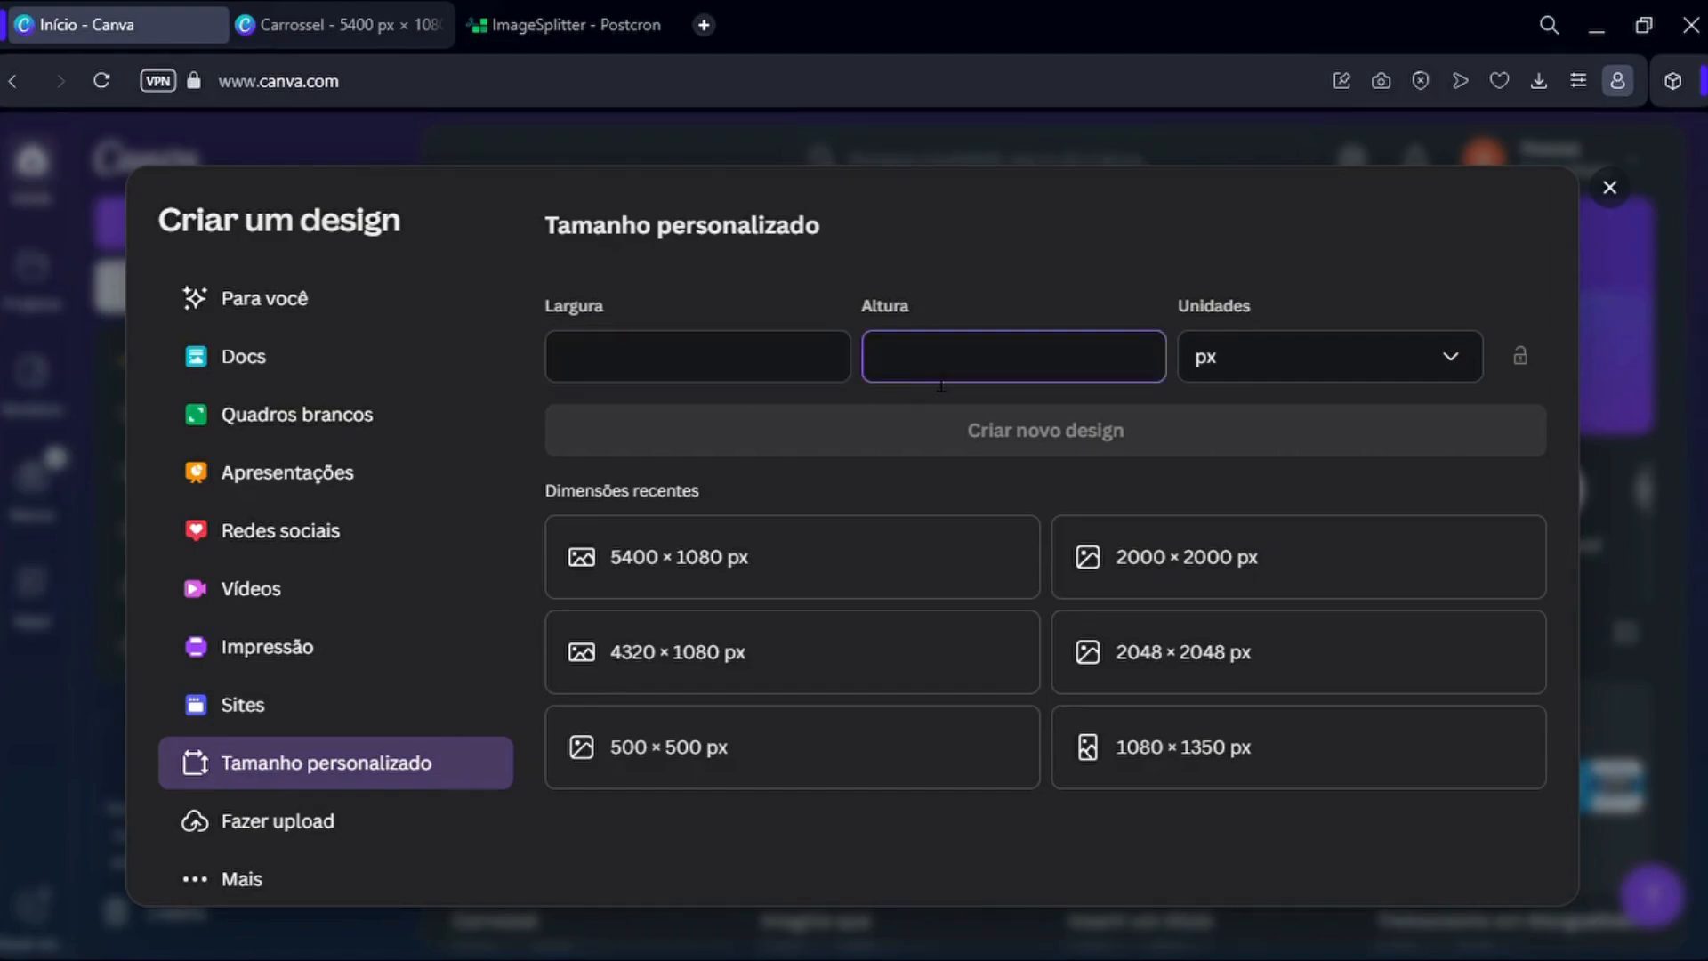
{"action": "left_click", "coordinate": [752, 363]}
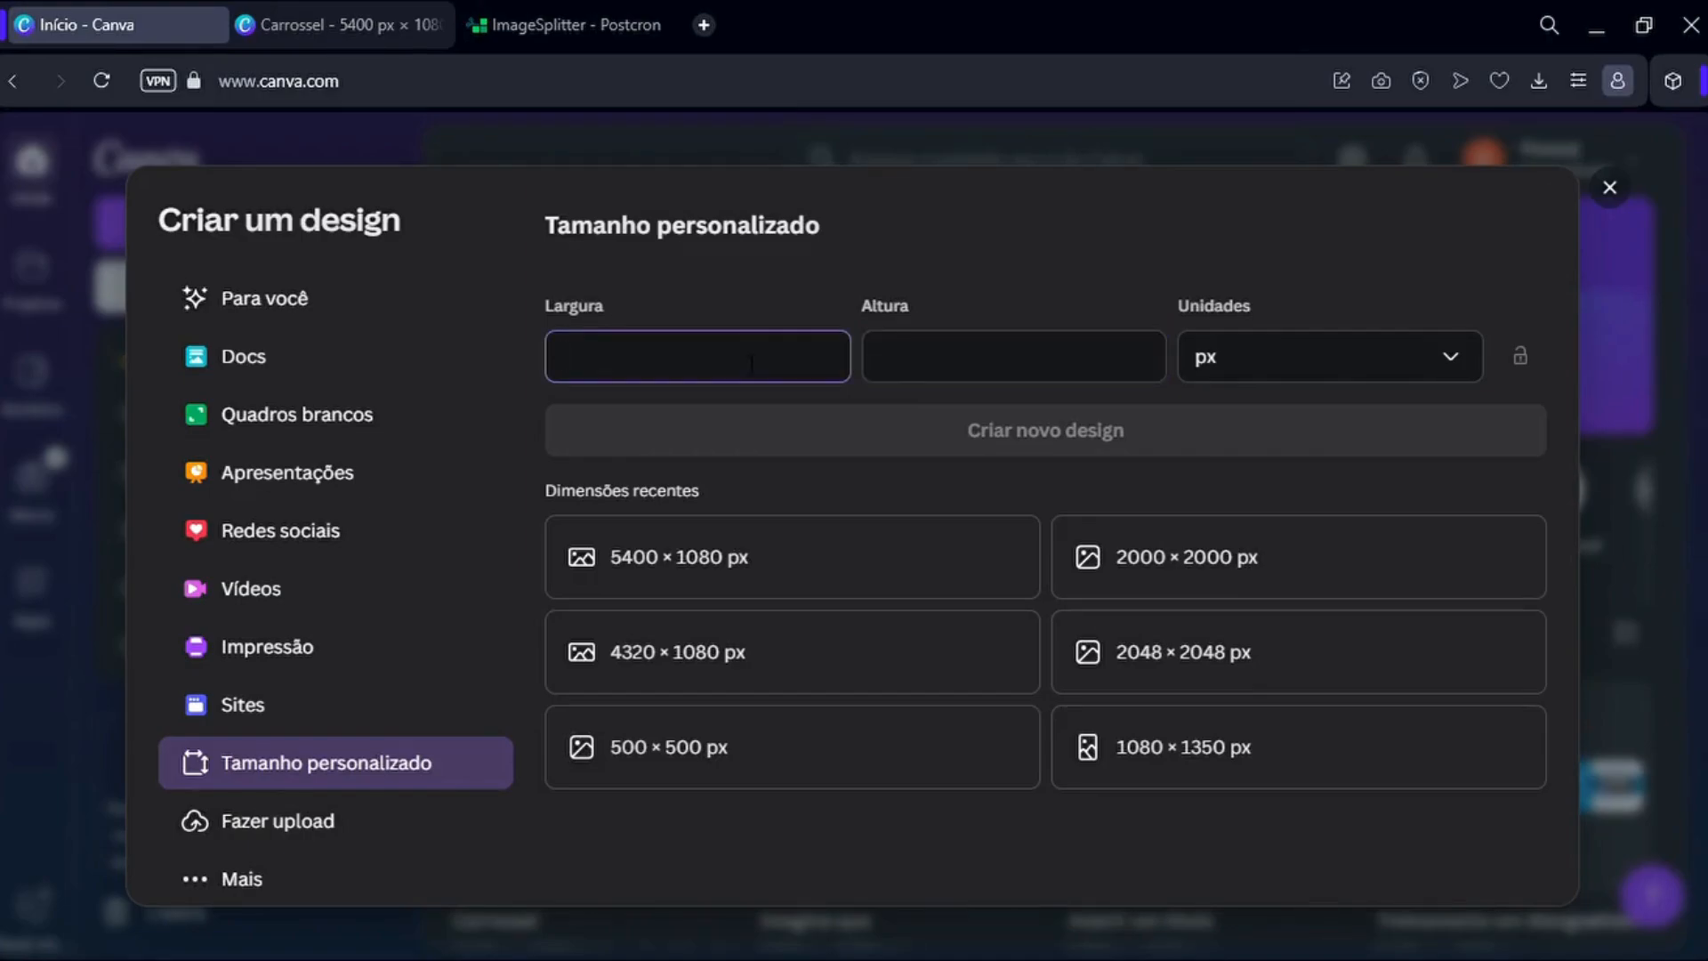
{"action": "left_click", "coordinate": [947, 369]}
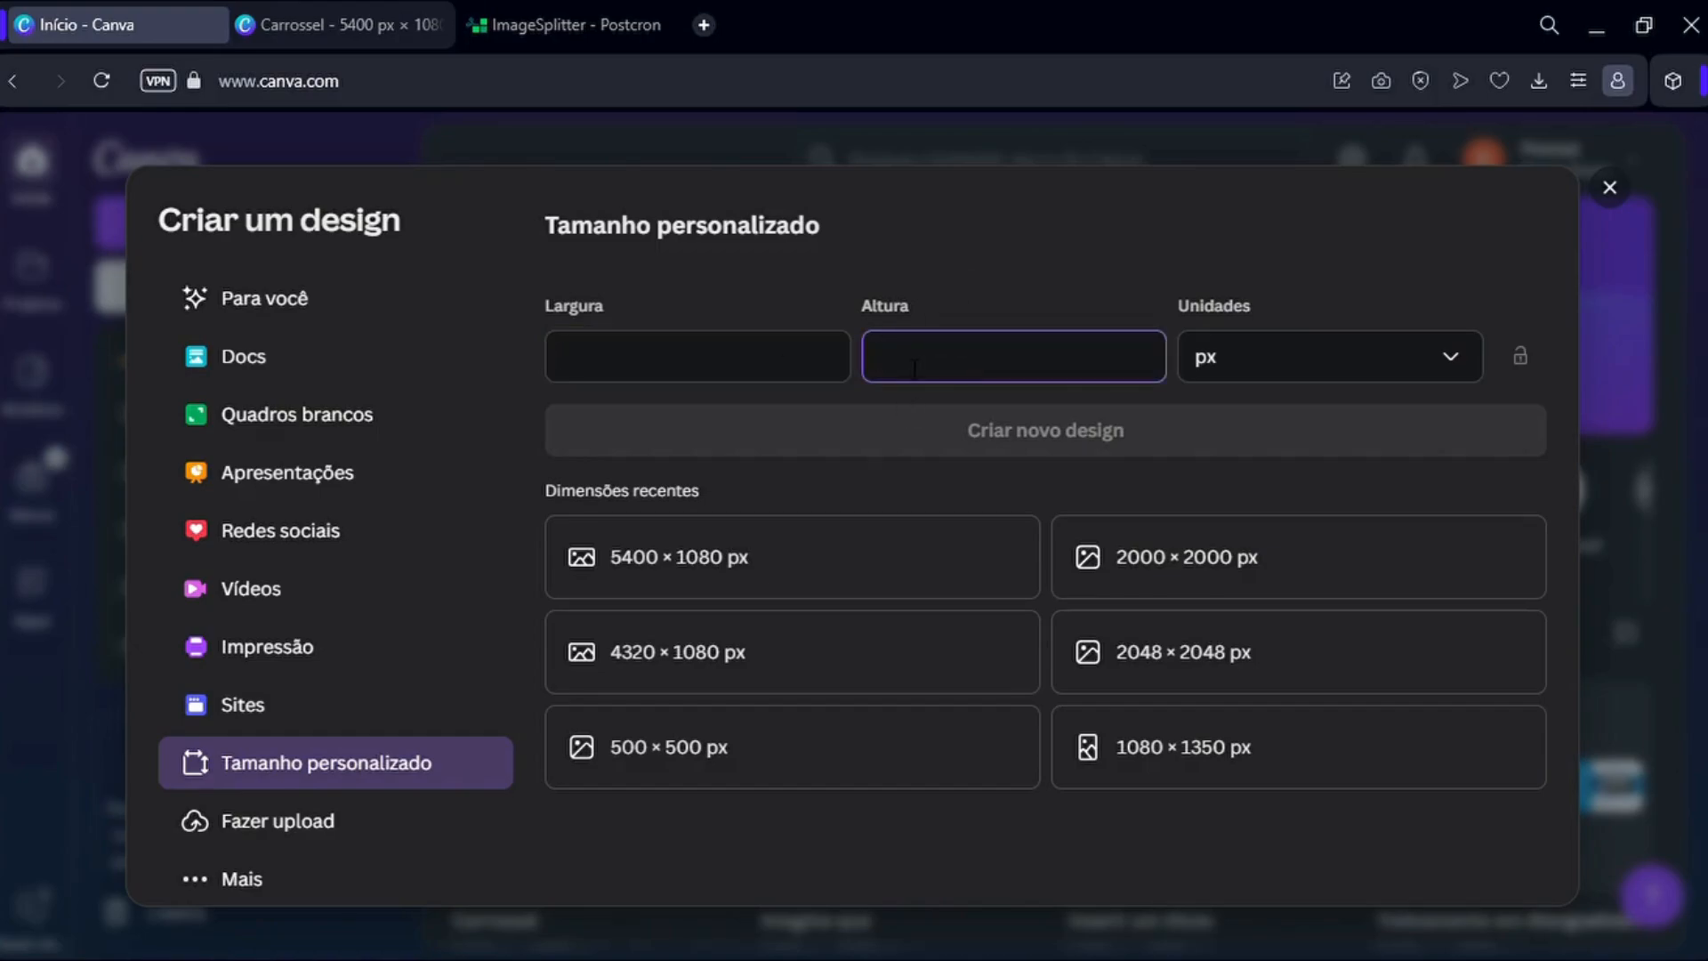
{"action": "left_click", "coordinate": [678, 372]}
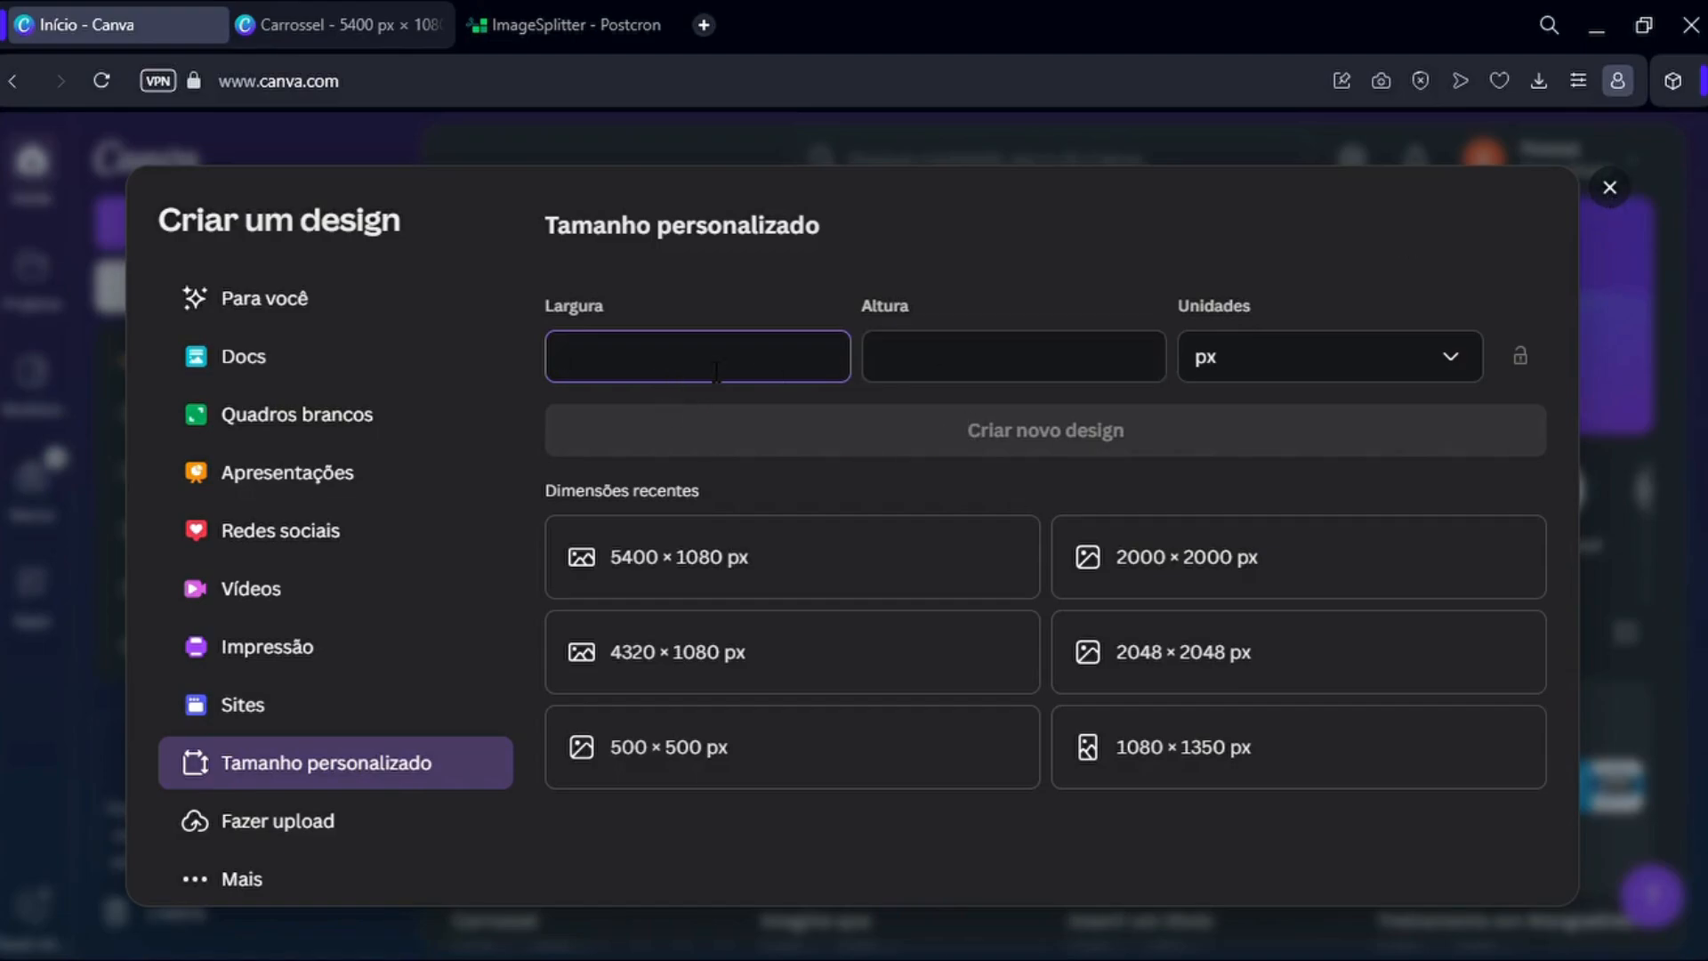
{"action": "left_click", "coordinate": [939, 357]}
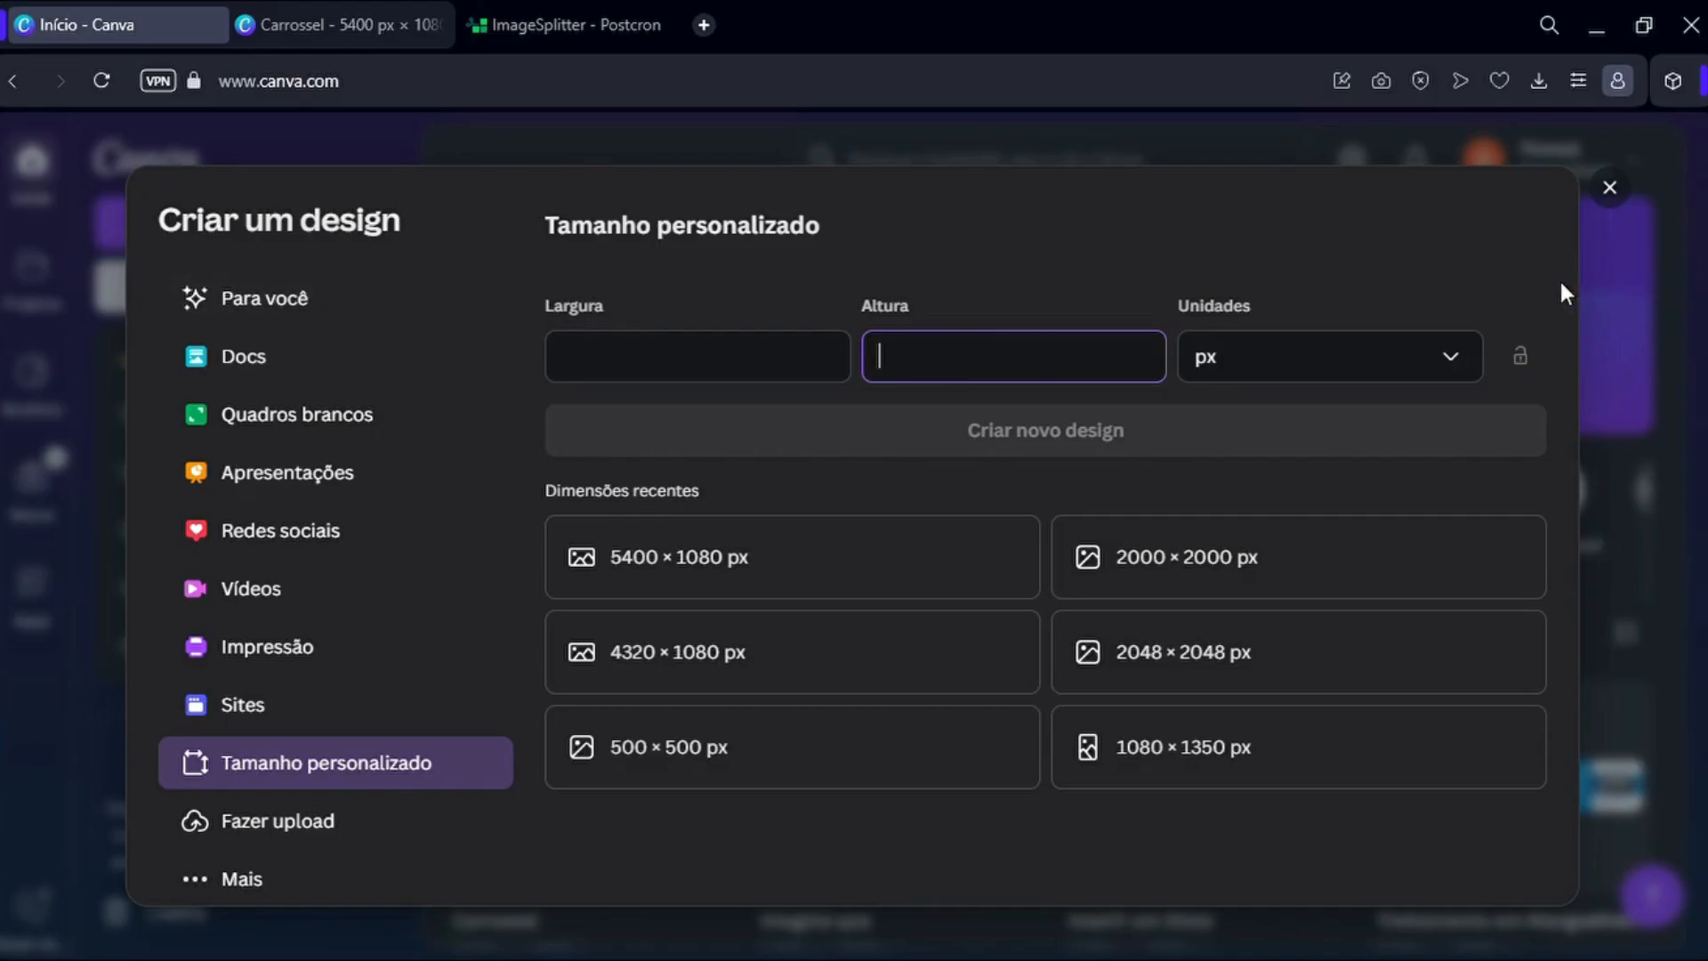
{"action": "key", "text": "Escape"}
Switch to the open Carrossel design and examine how its content is laid out across the page.
{"action": "left_click", "coordinate": [362, 2]}
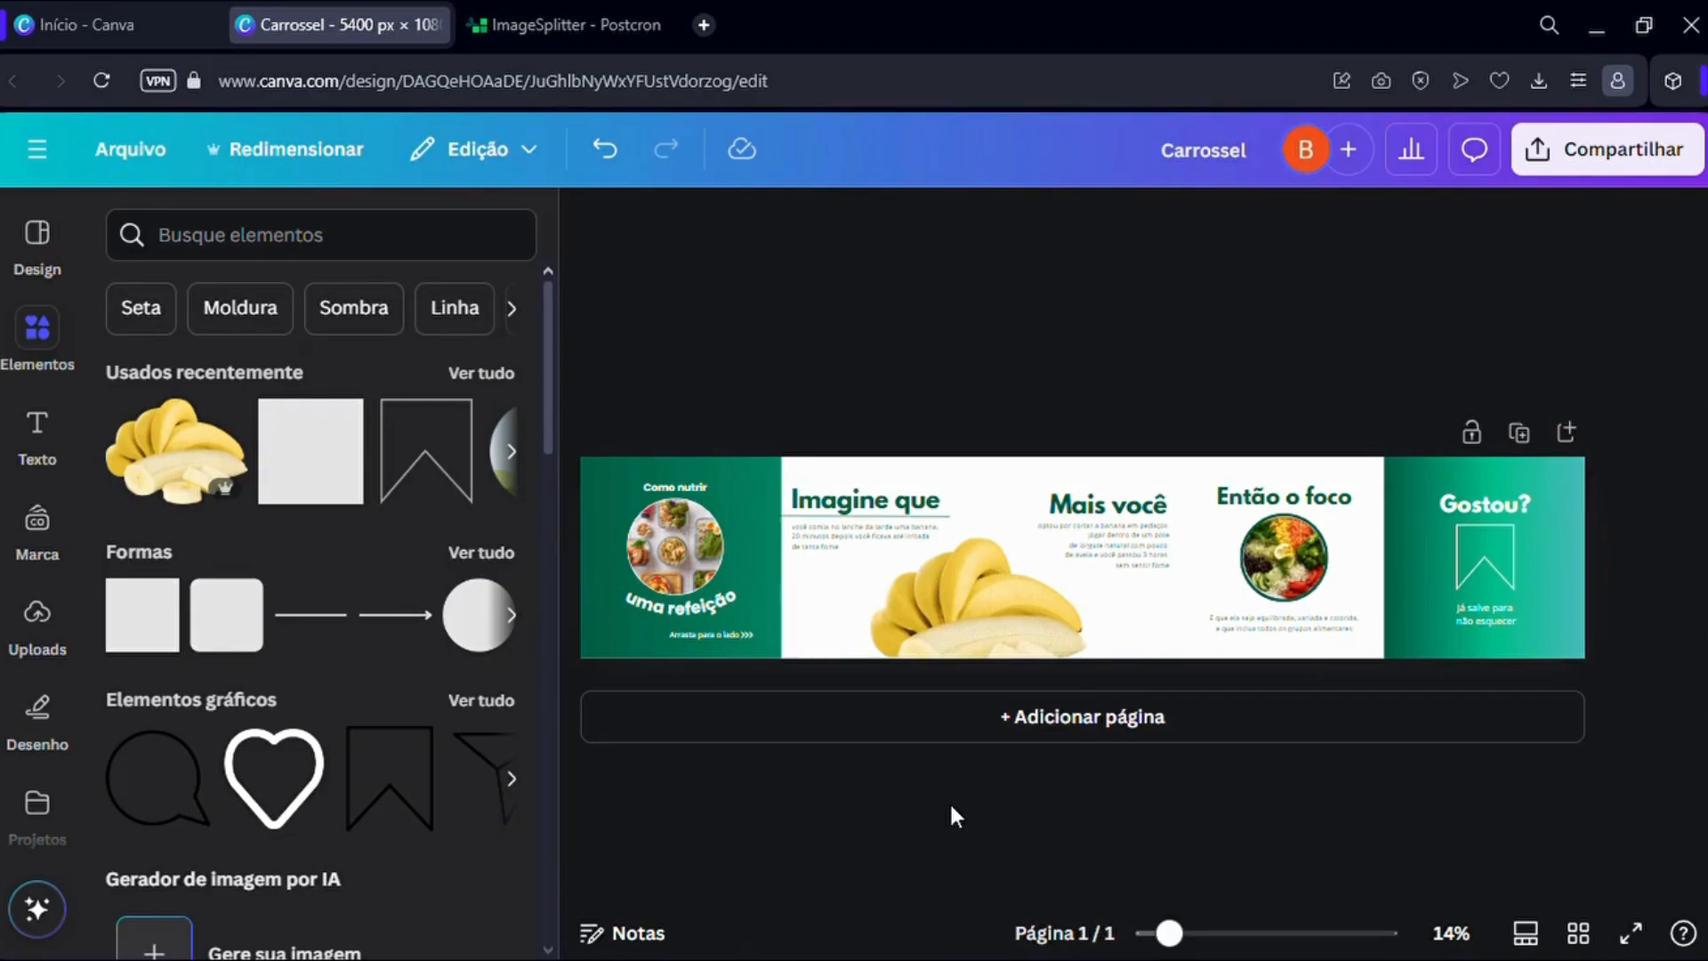
{"action": "scroll", "coordinate": [875, 608], "scroll_direction": "up", "scroll_amount": 2}
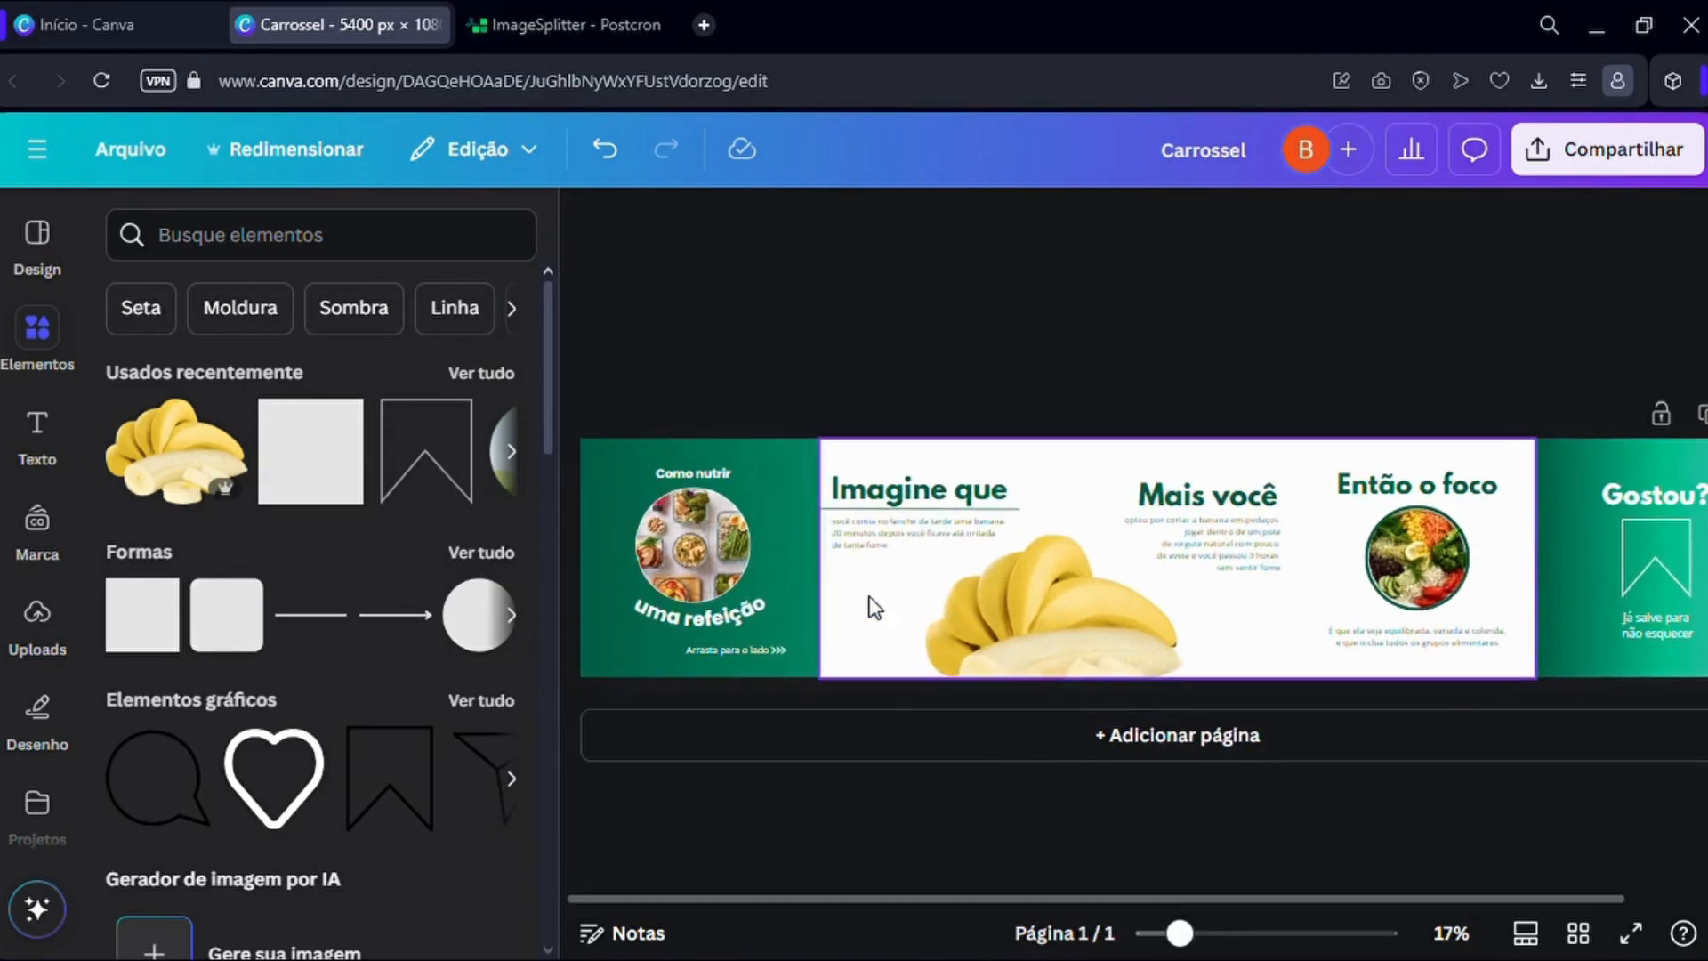
{"action": "scroll", "coordinate": [860, 509], "scroll_direction": "down", "scroll_amount": 2}
{"action": "scroll", "coordinate": [788, 574], "scroll_direction": "up", "scroll_amount": 1}
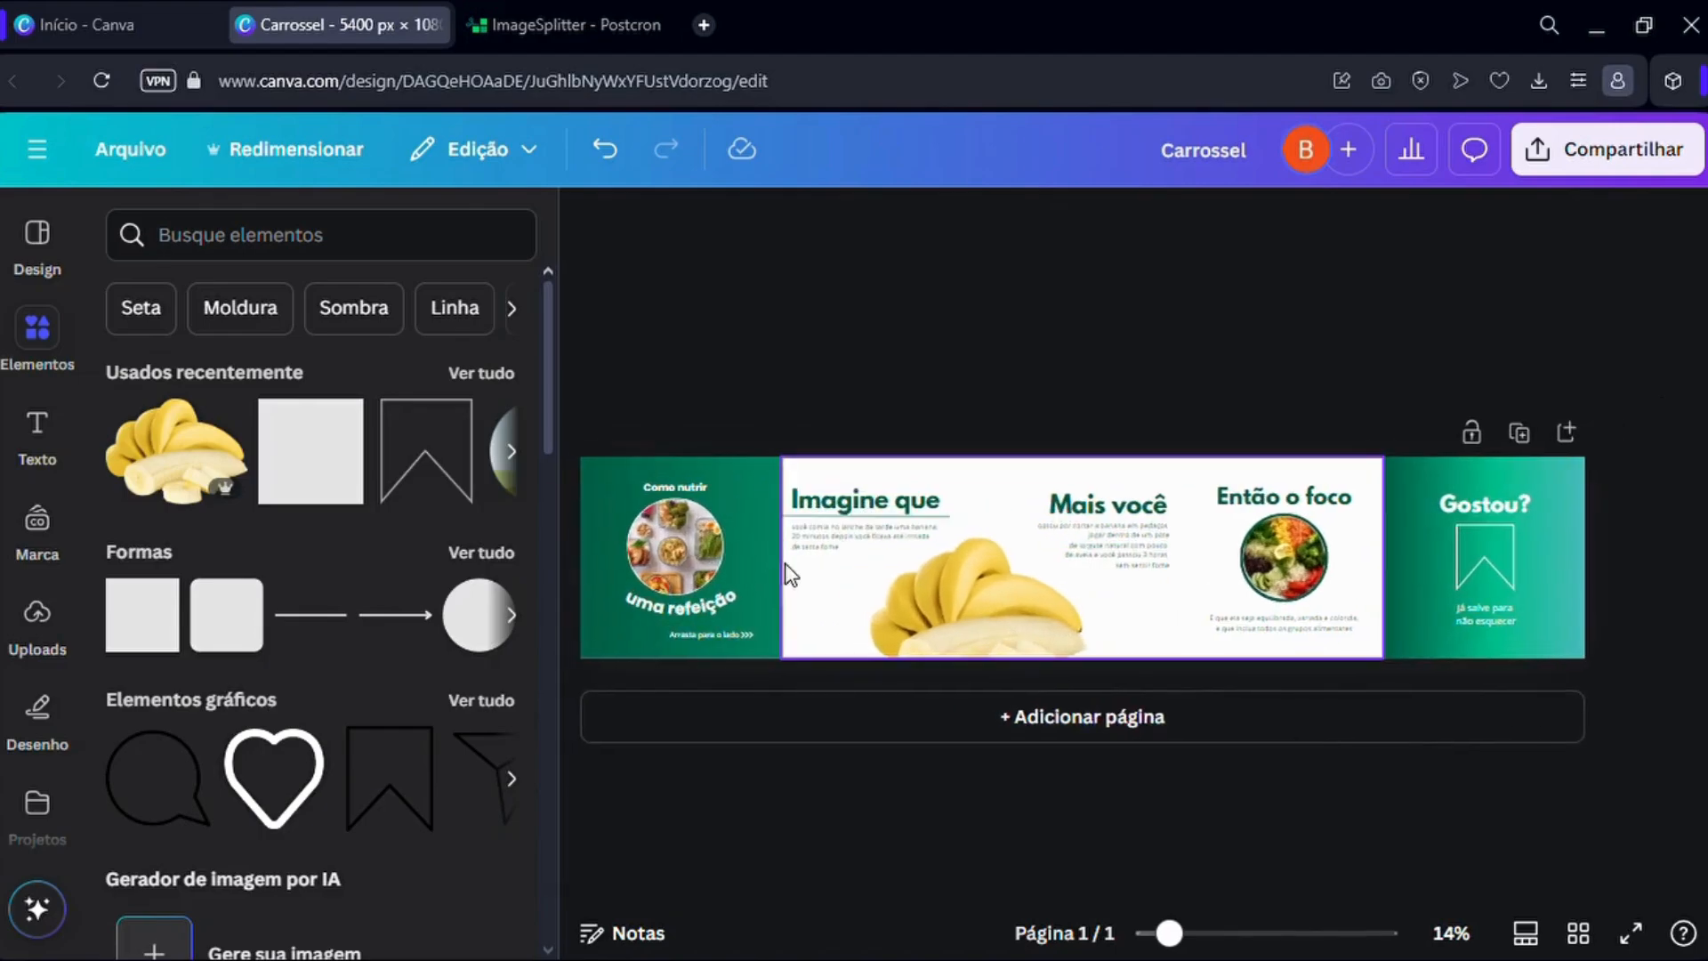
{"action": "scroll", "coordinate": [705, 756], "scroll_direction": "up", "scroll_amount": 1}
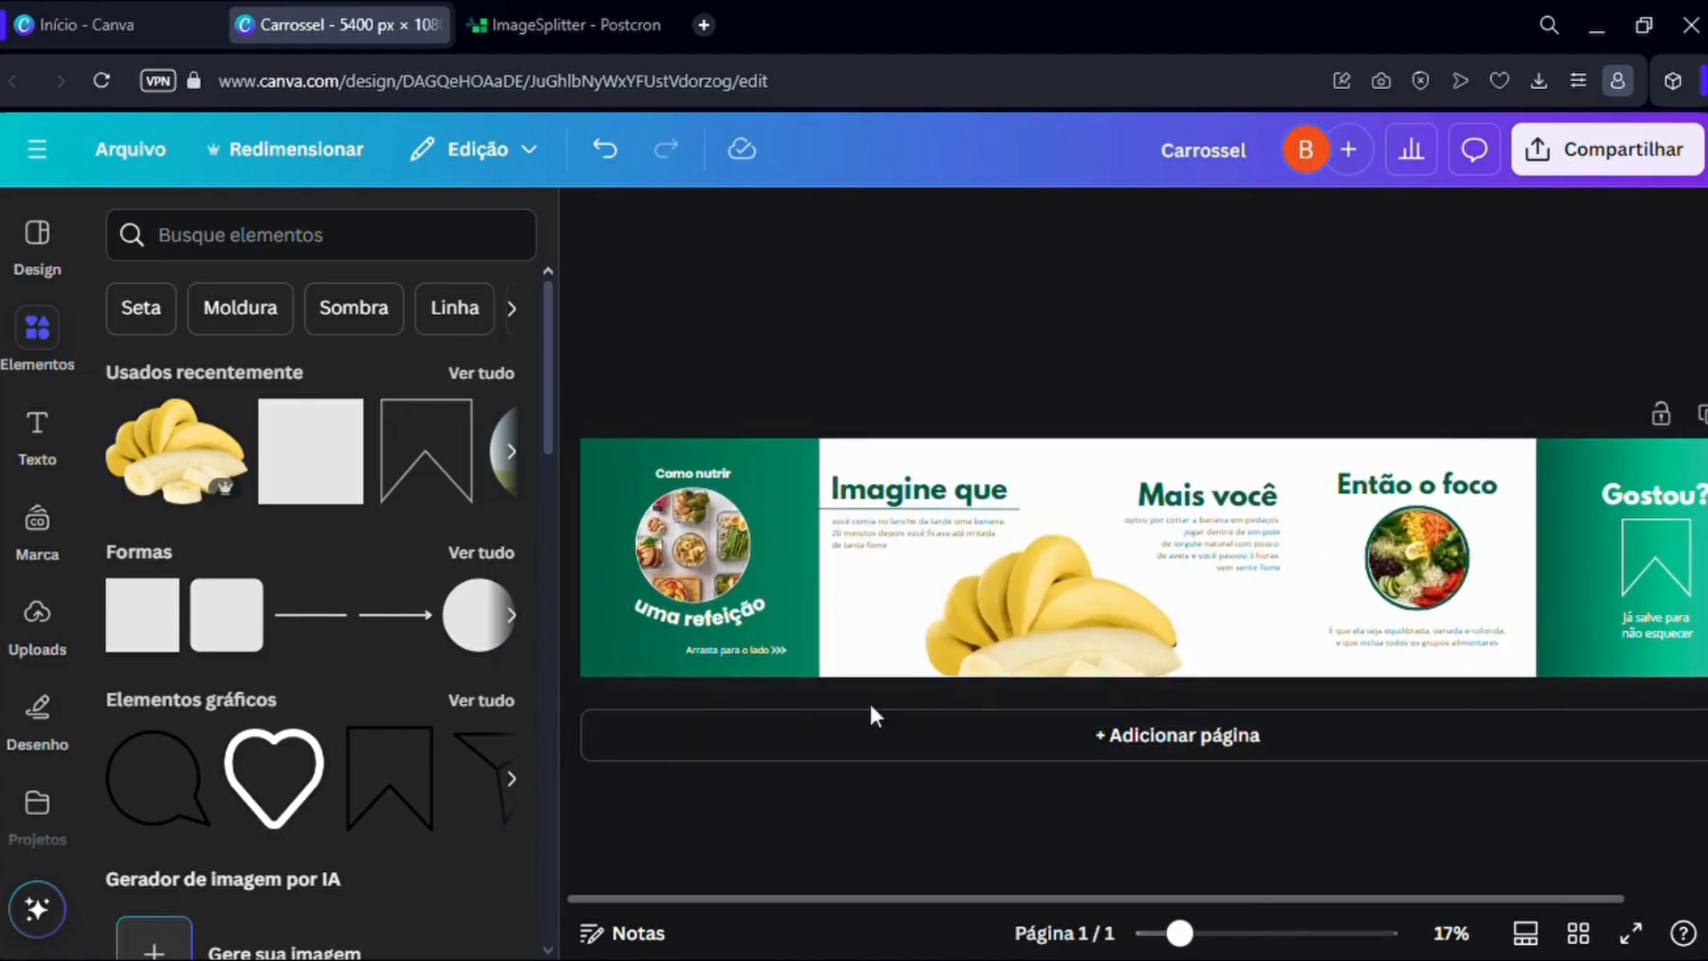
{"action": "scroll", "coordinate": [793, 649], "scroll_direction": "down", "scroll_amount": 1}
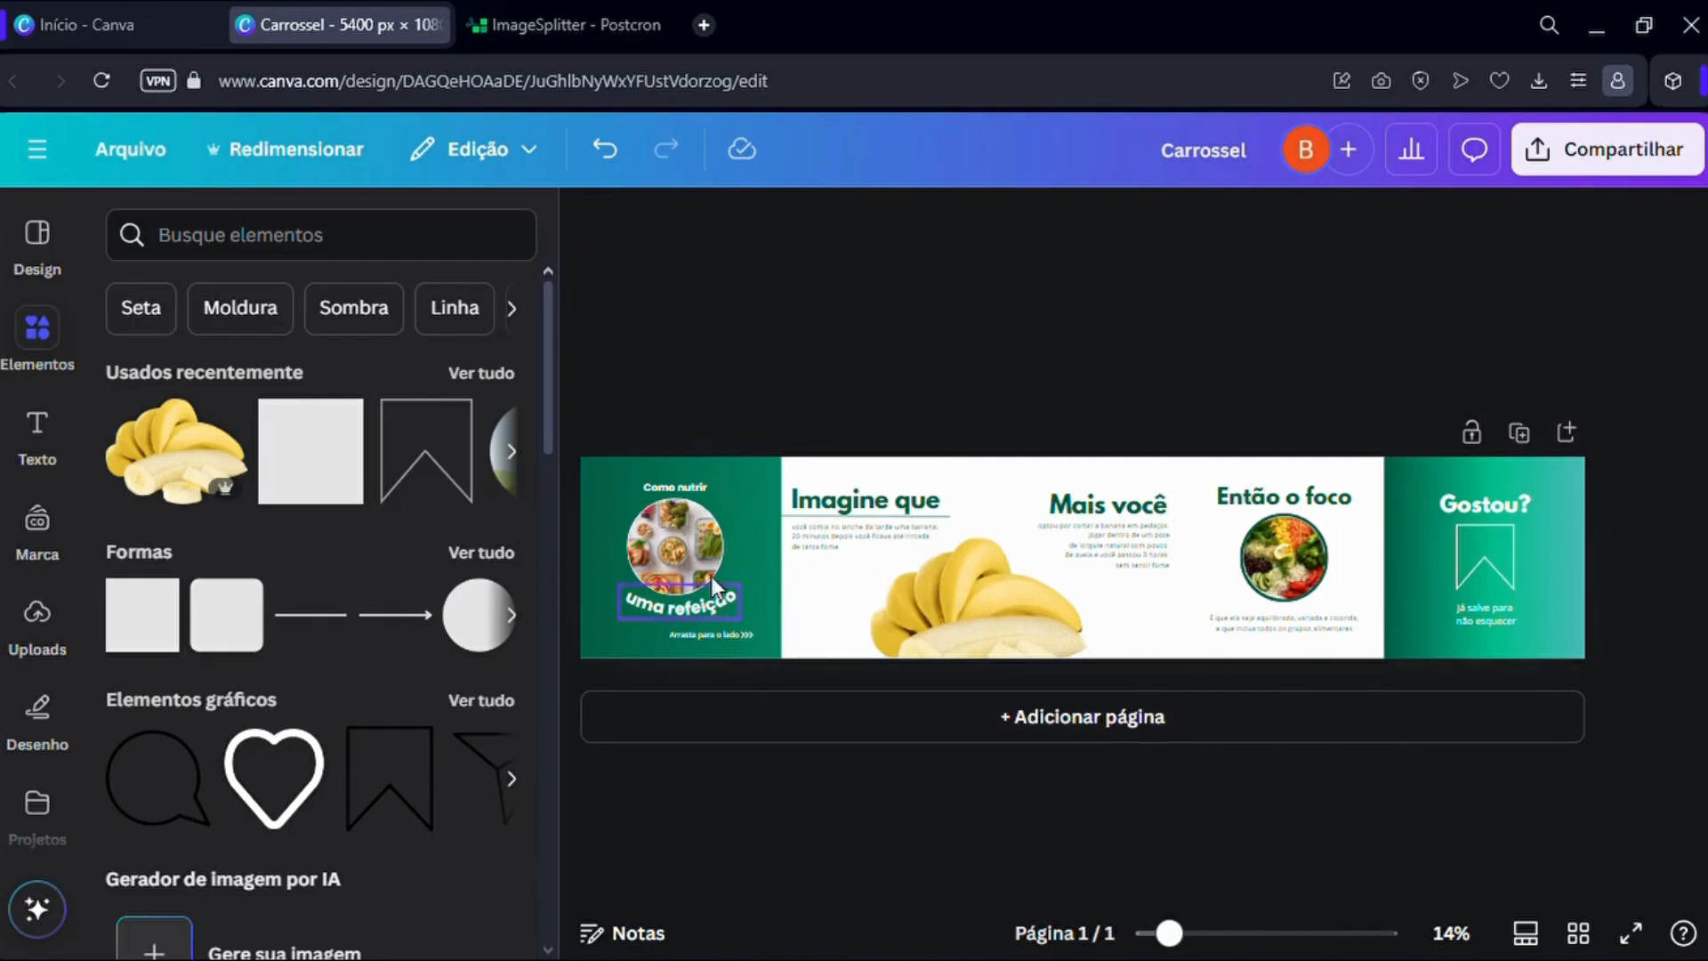
{"action": "scroll", "coordinate": [686, 644], "scroll_direction": "up", "scroll_amount": 3}
{"action": "scroll", "coordinate": [686, 644], "scroll_direction": "down", "scroll_amount": 2}
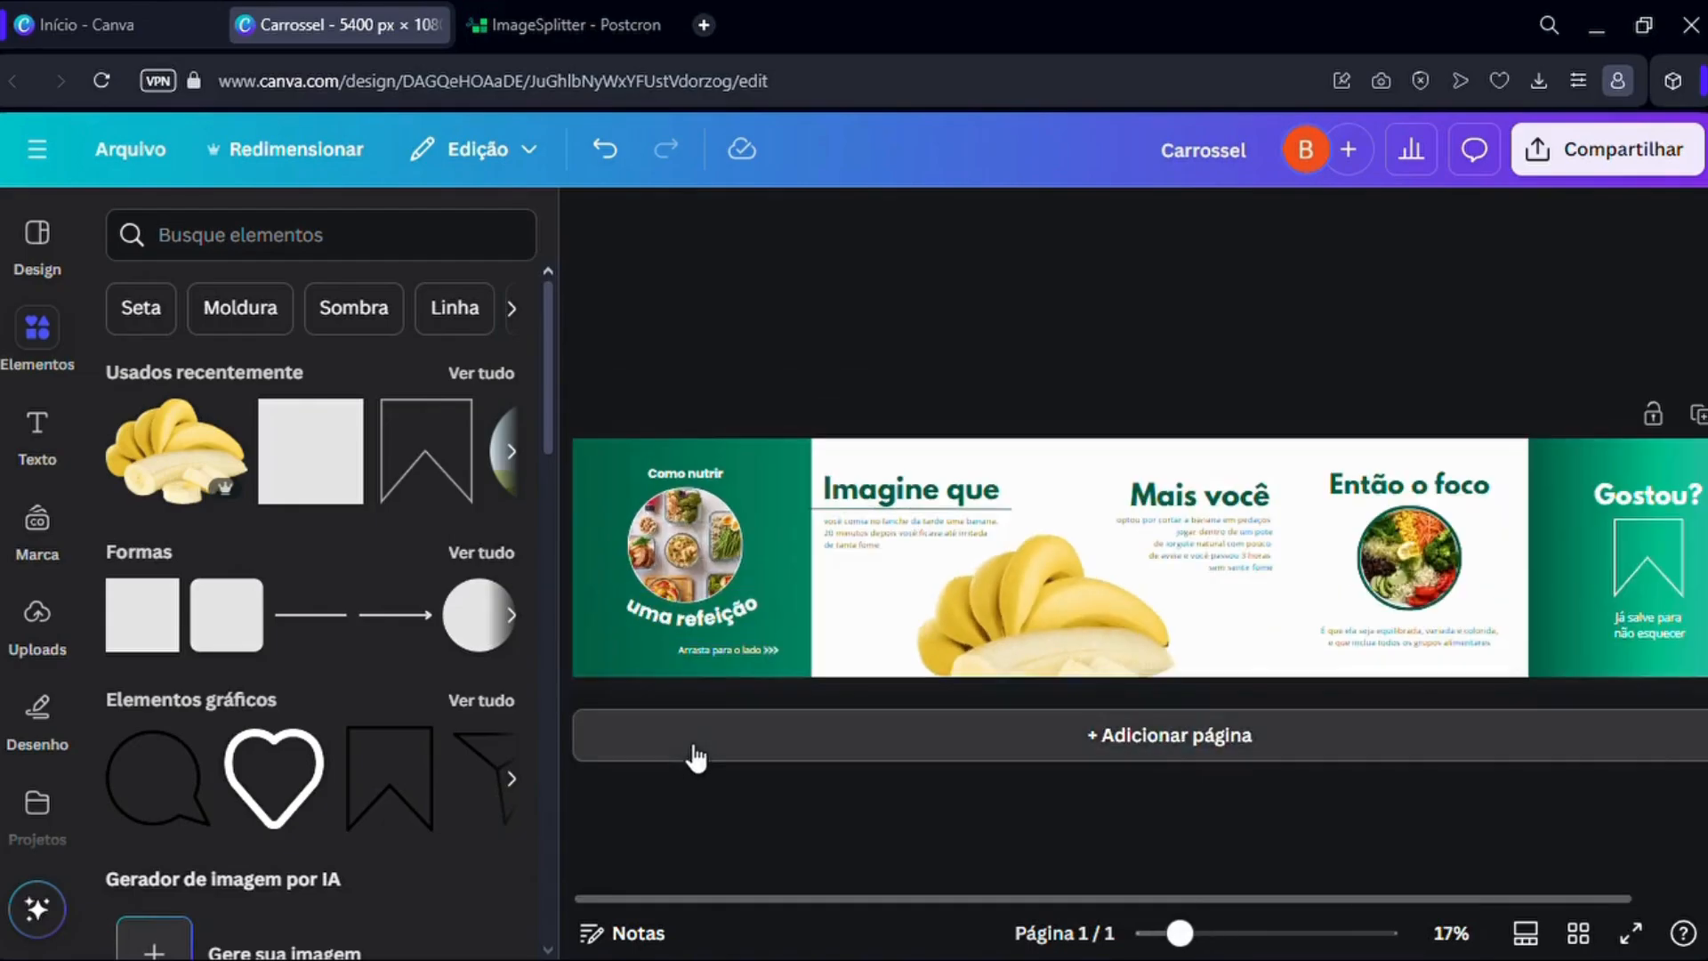
Add a second page below the finished carousel and set its background to white.
{"action": "left_click", "coordinate": [694, 752]}
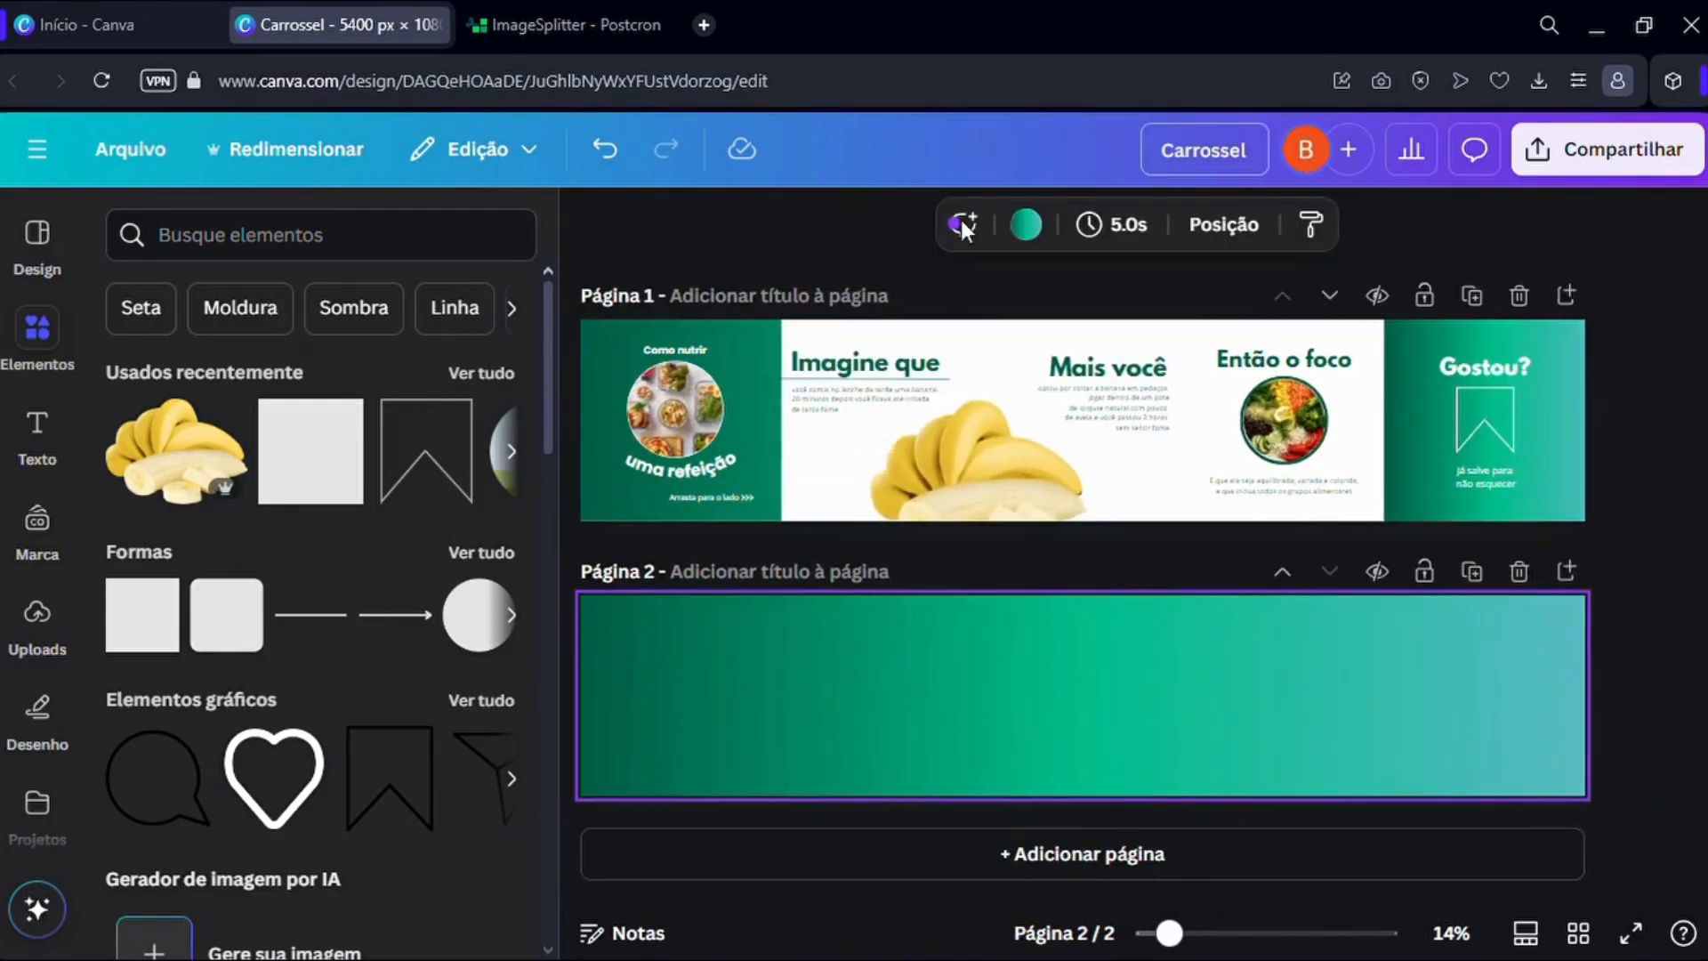
{"action": "left_click", "coordinate": [1025, 224]}
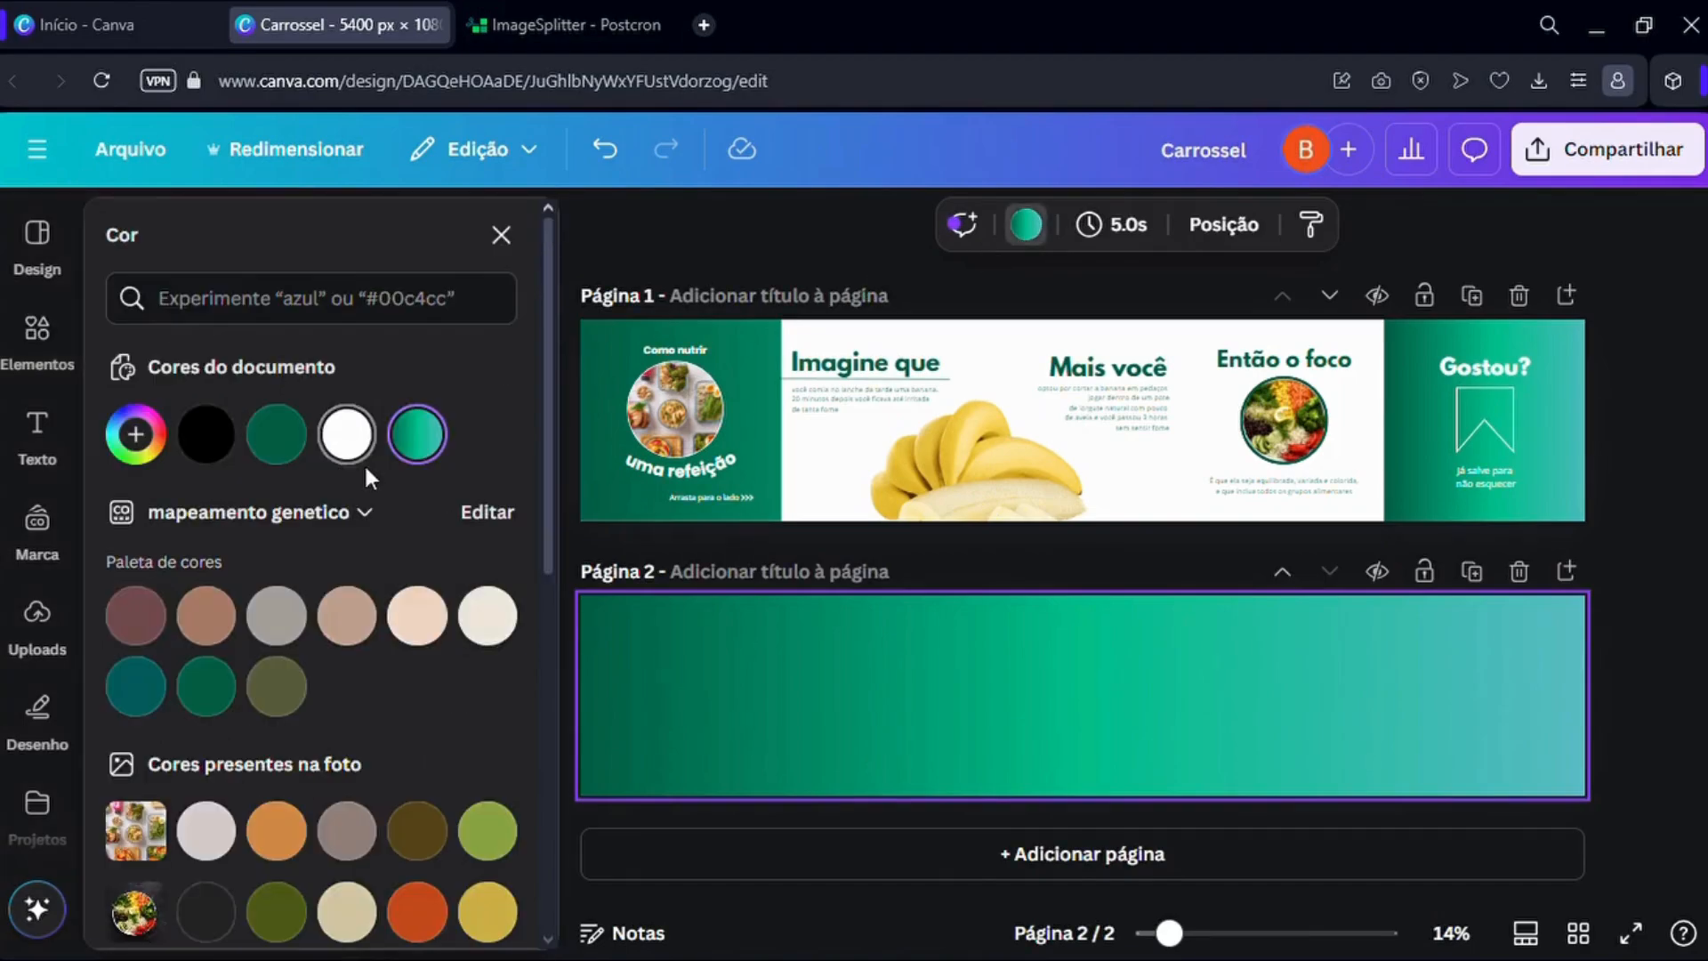
{"action": "left_click", "coordinate": [347, 434]}
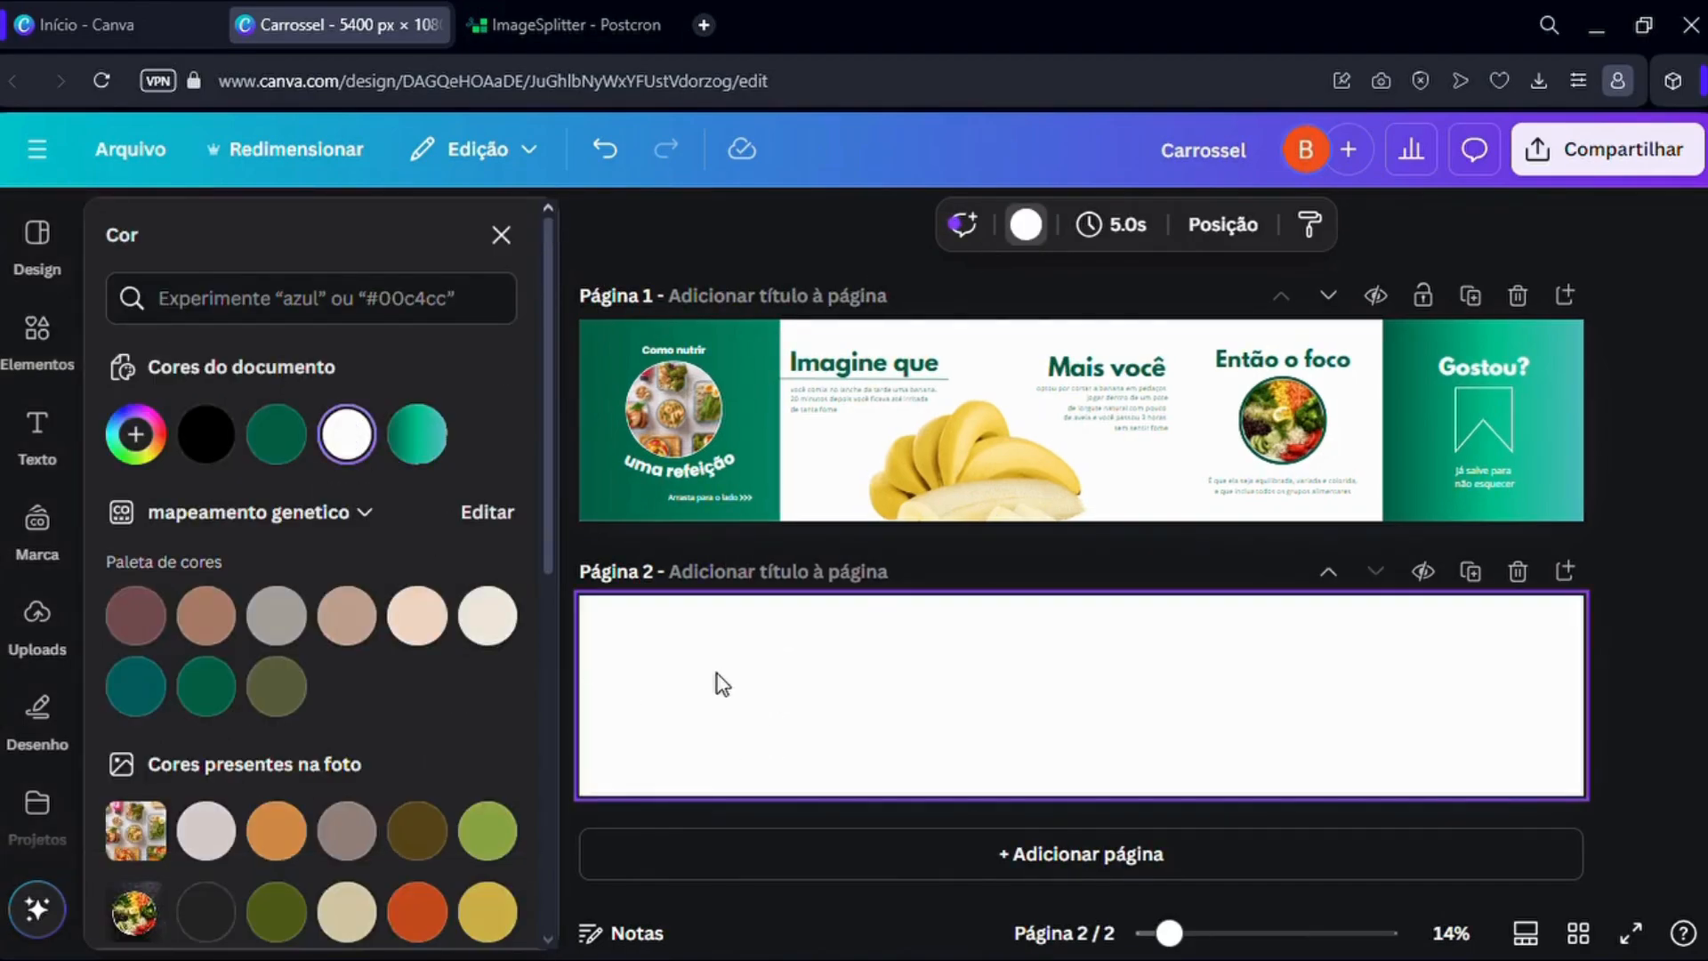
Add custom guides to page 2 with 5 columns, 0 rows, 0 px spacing and 0 px margins.
{"action": "scroll", "coordinate": [714, 686], "scroll_direction": "down", "scroll_amount": 2}
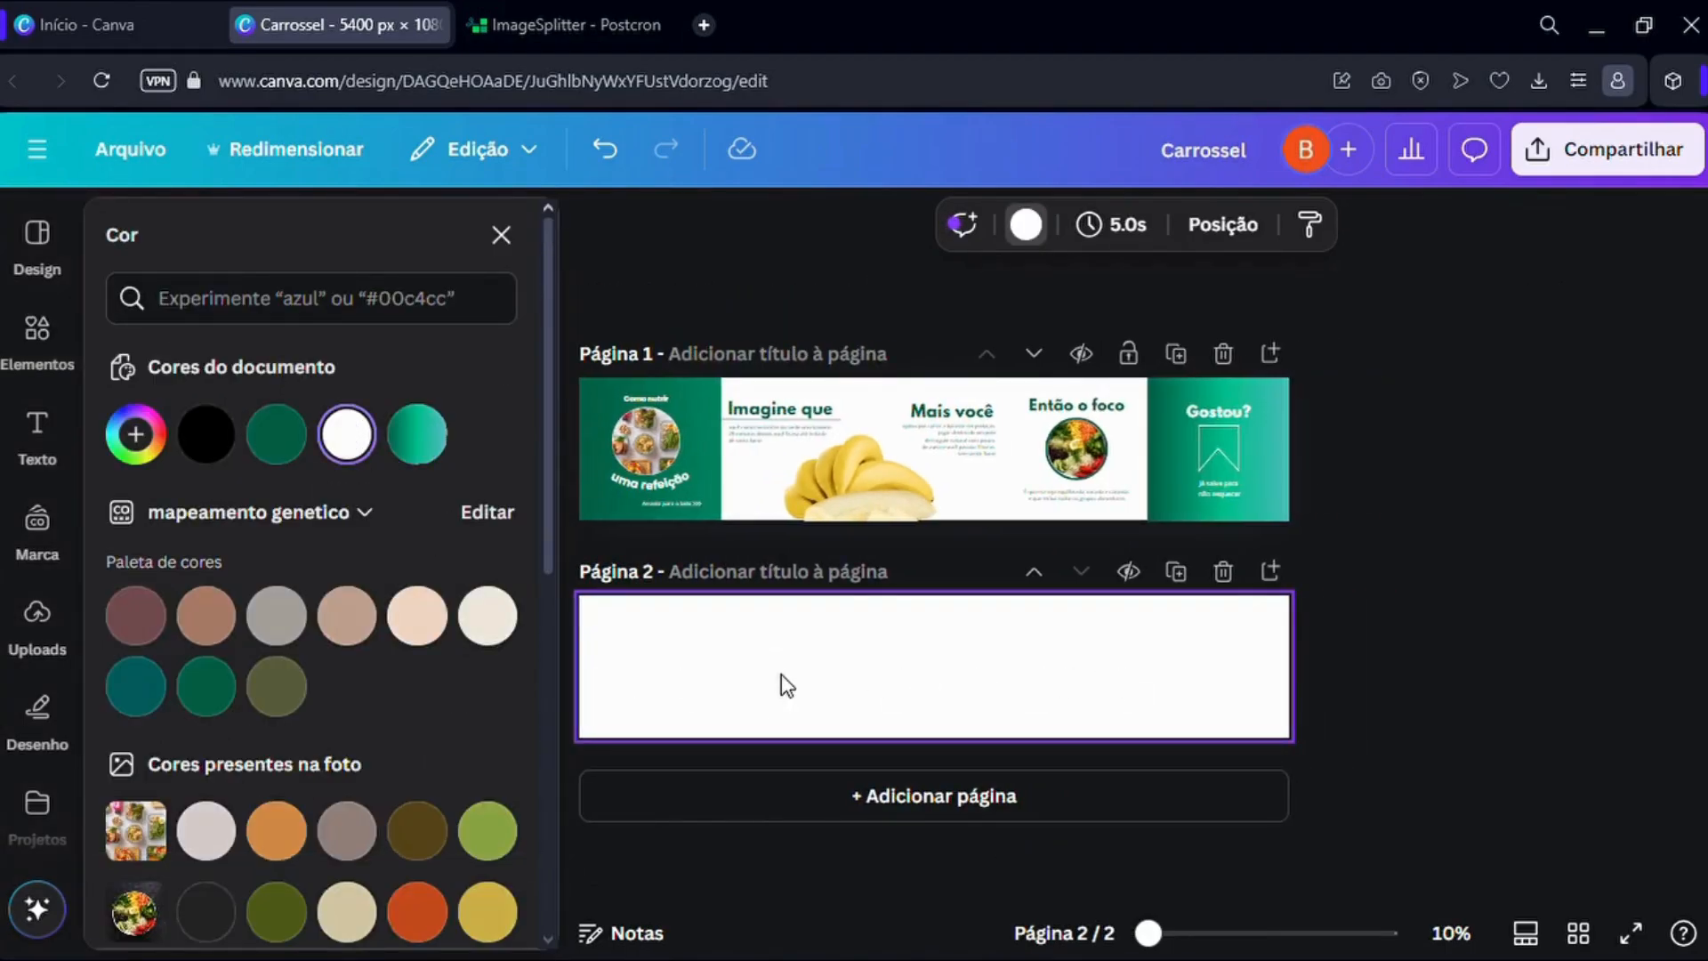
{"action": "scroll", "coordinate": [783, 686], "scroll_direction": "up", "scroll_amount": 3}
{"action": "scroll", "coordinate": [754, 658], "scroll_direction": "down", "scroll_amount": 1}
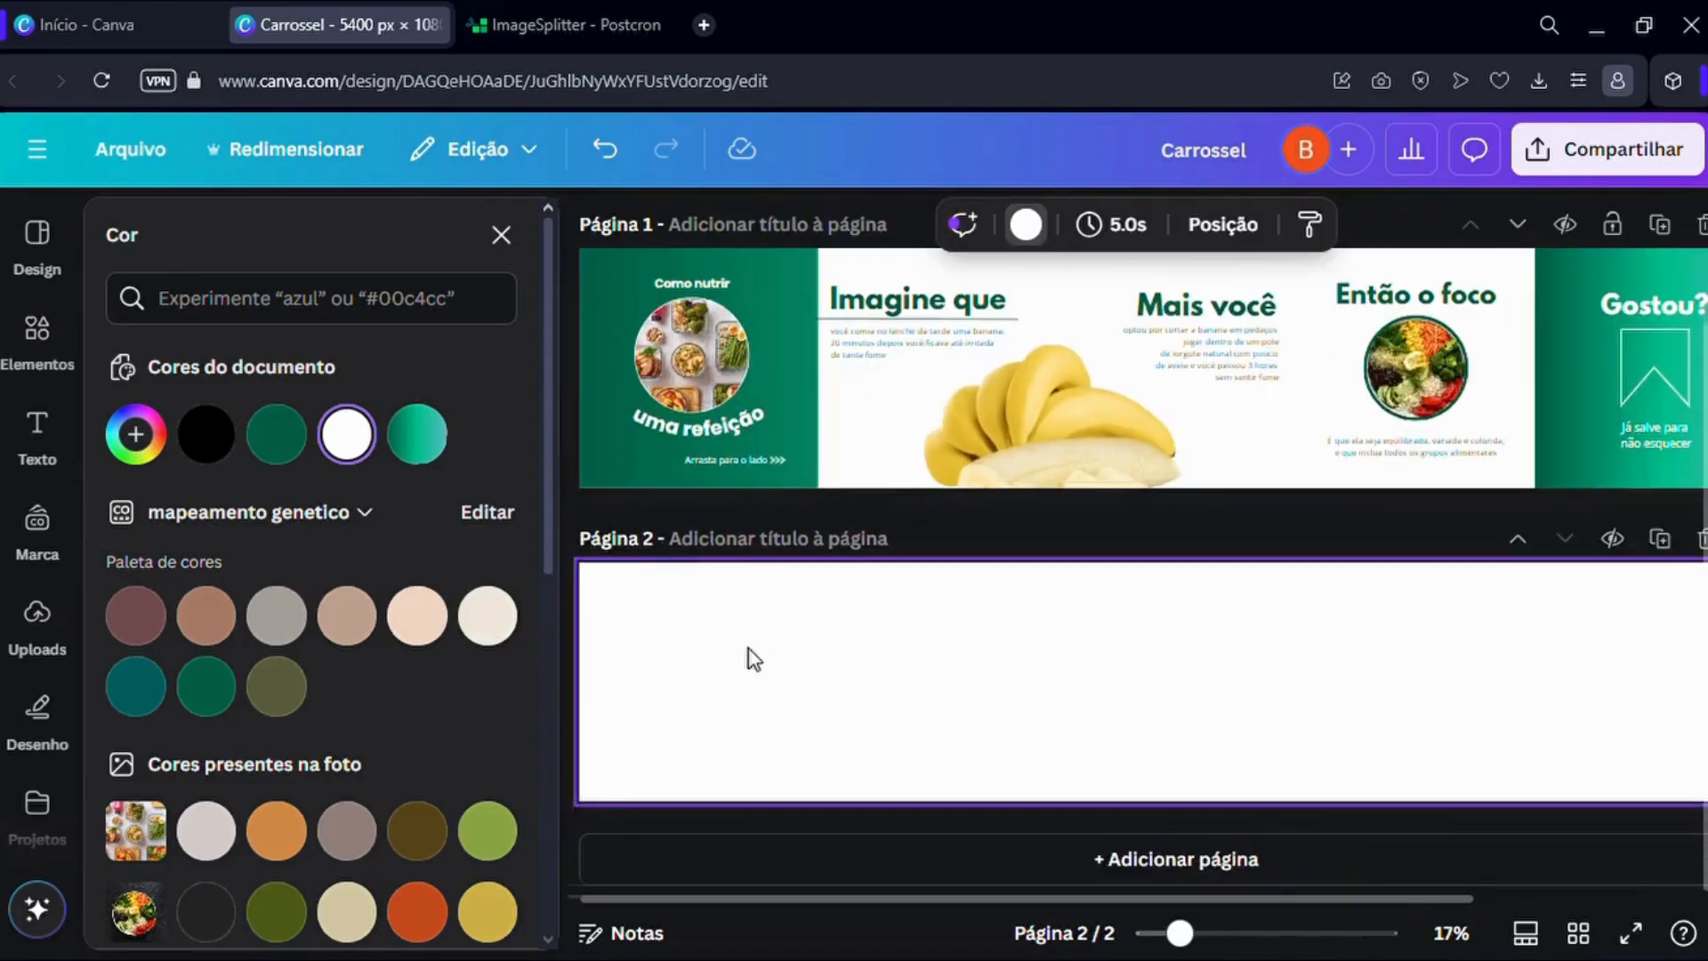
{"action": "scroll", "coordinate": [785, 622], "scroll_direction": "down", "scroll_amount": 2}
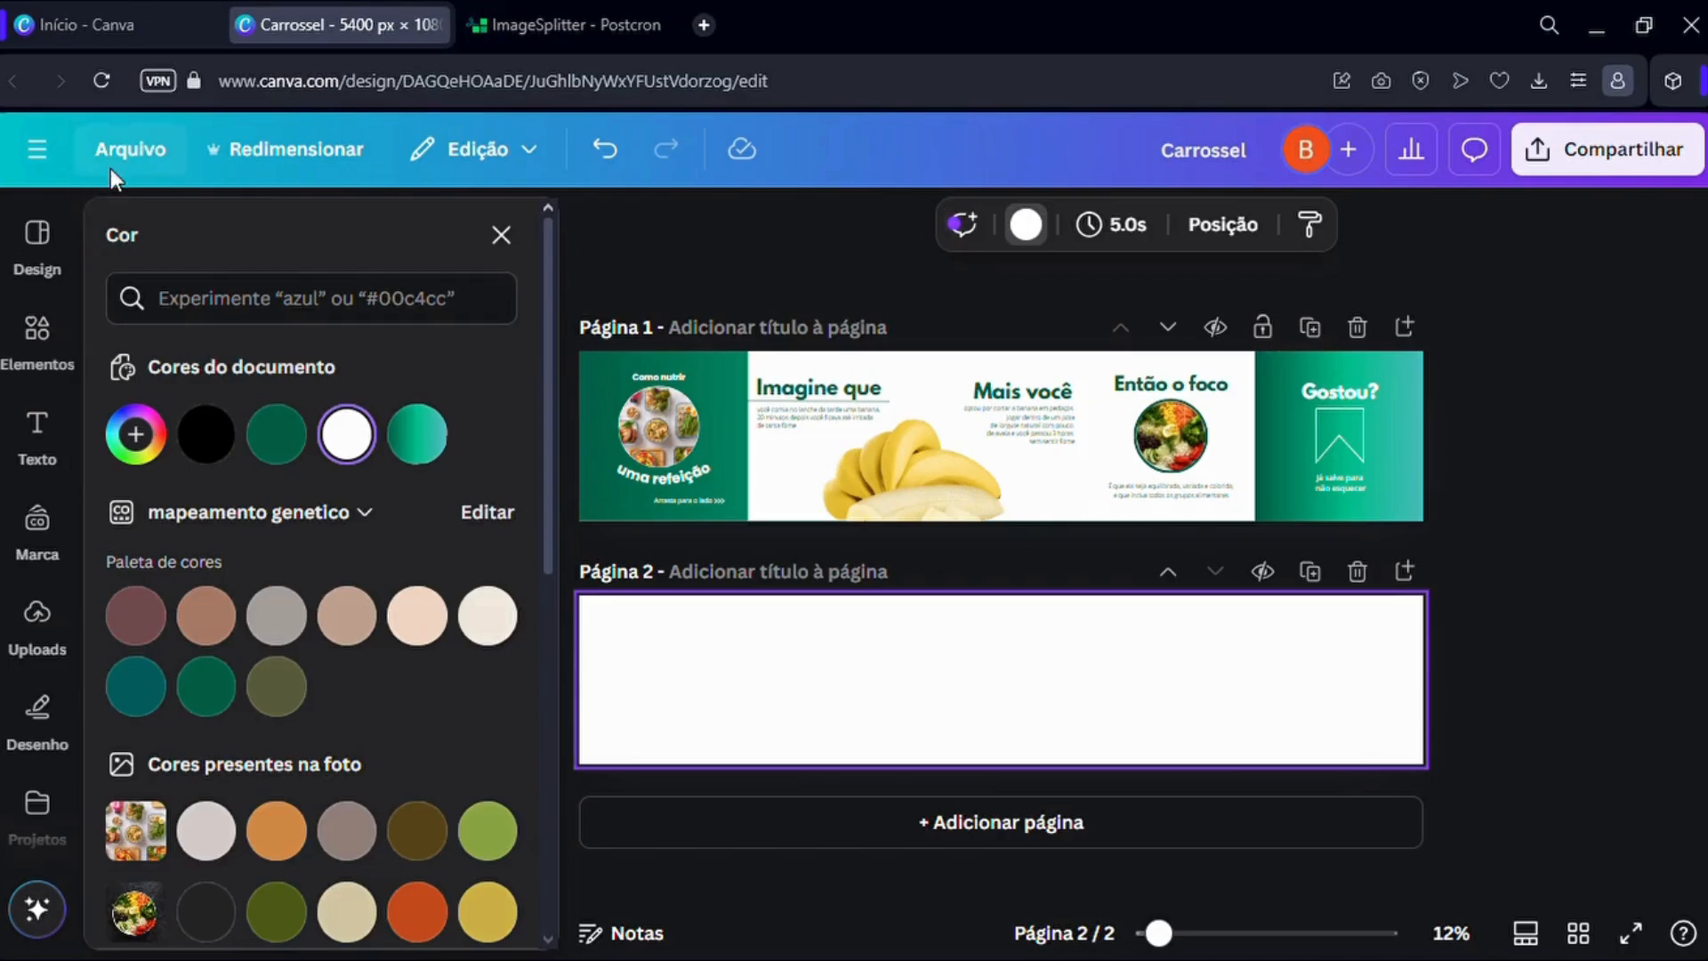
{"action": "left_click", "coordinate": [127, 150]}
{"action": "mouse_move", "coordinate": [248, 488]}
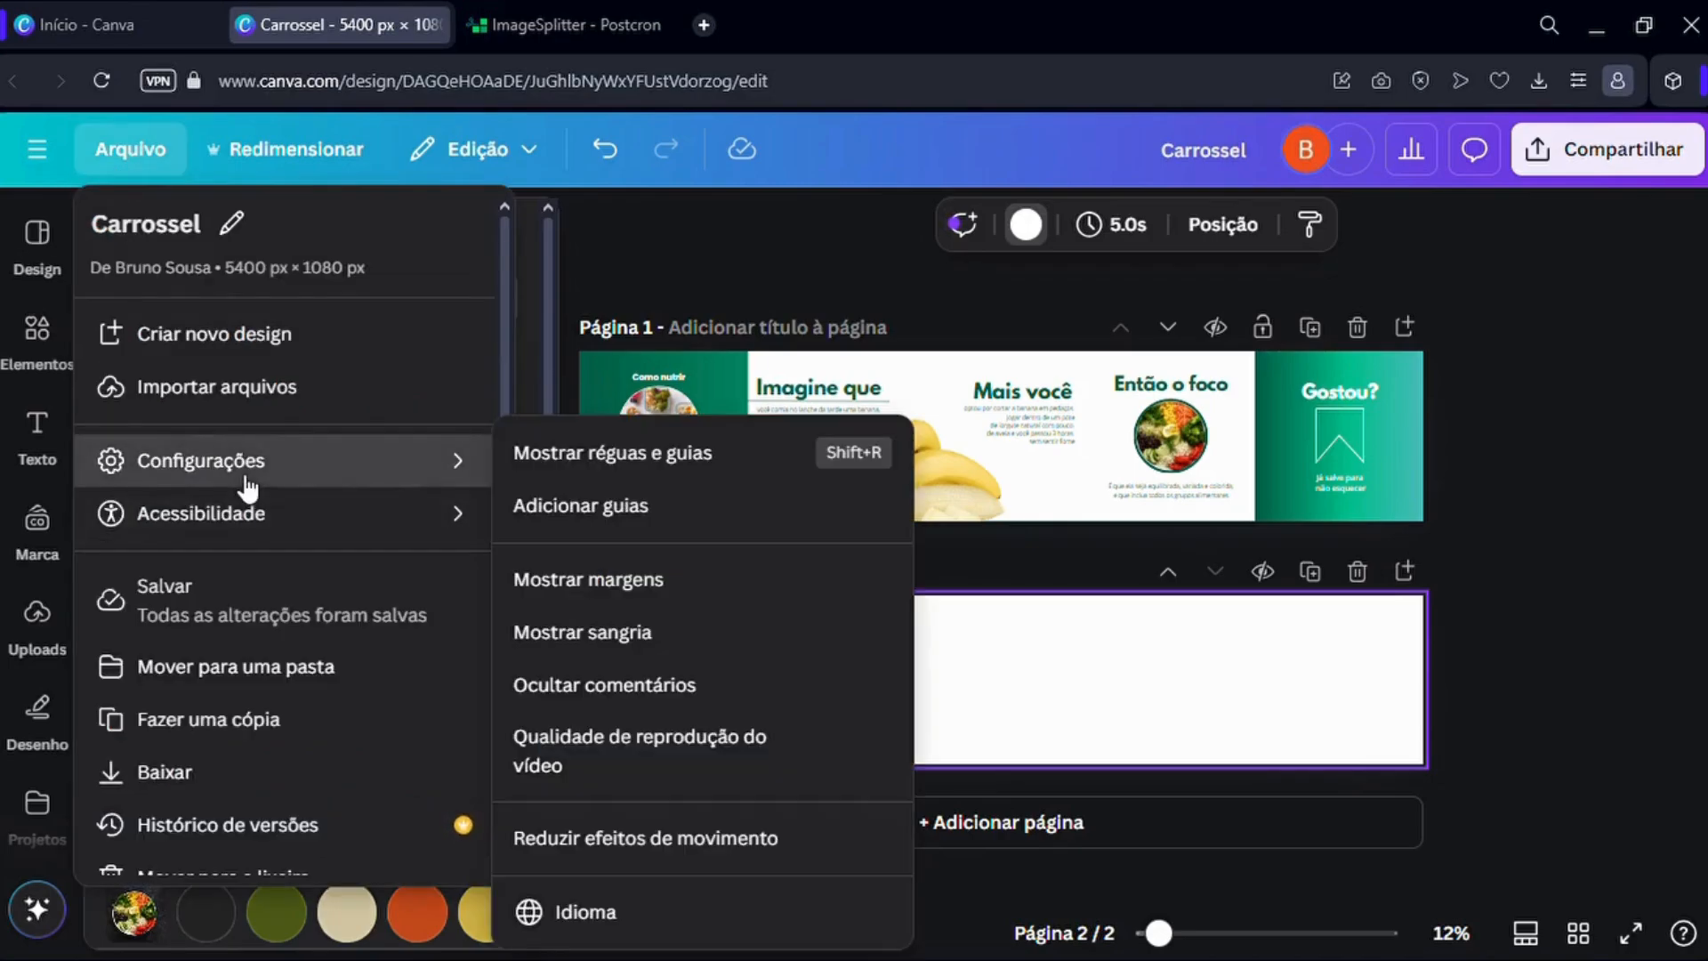
{"action": "left_click", "coordinate": [589, 514]}
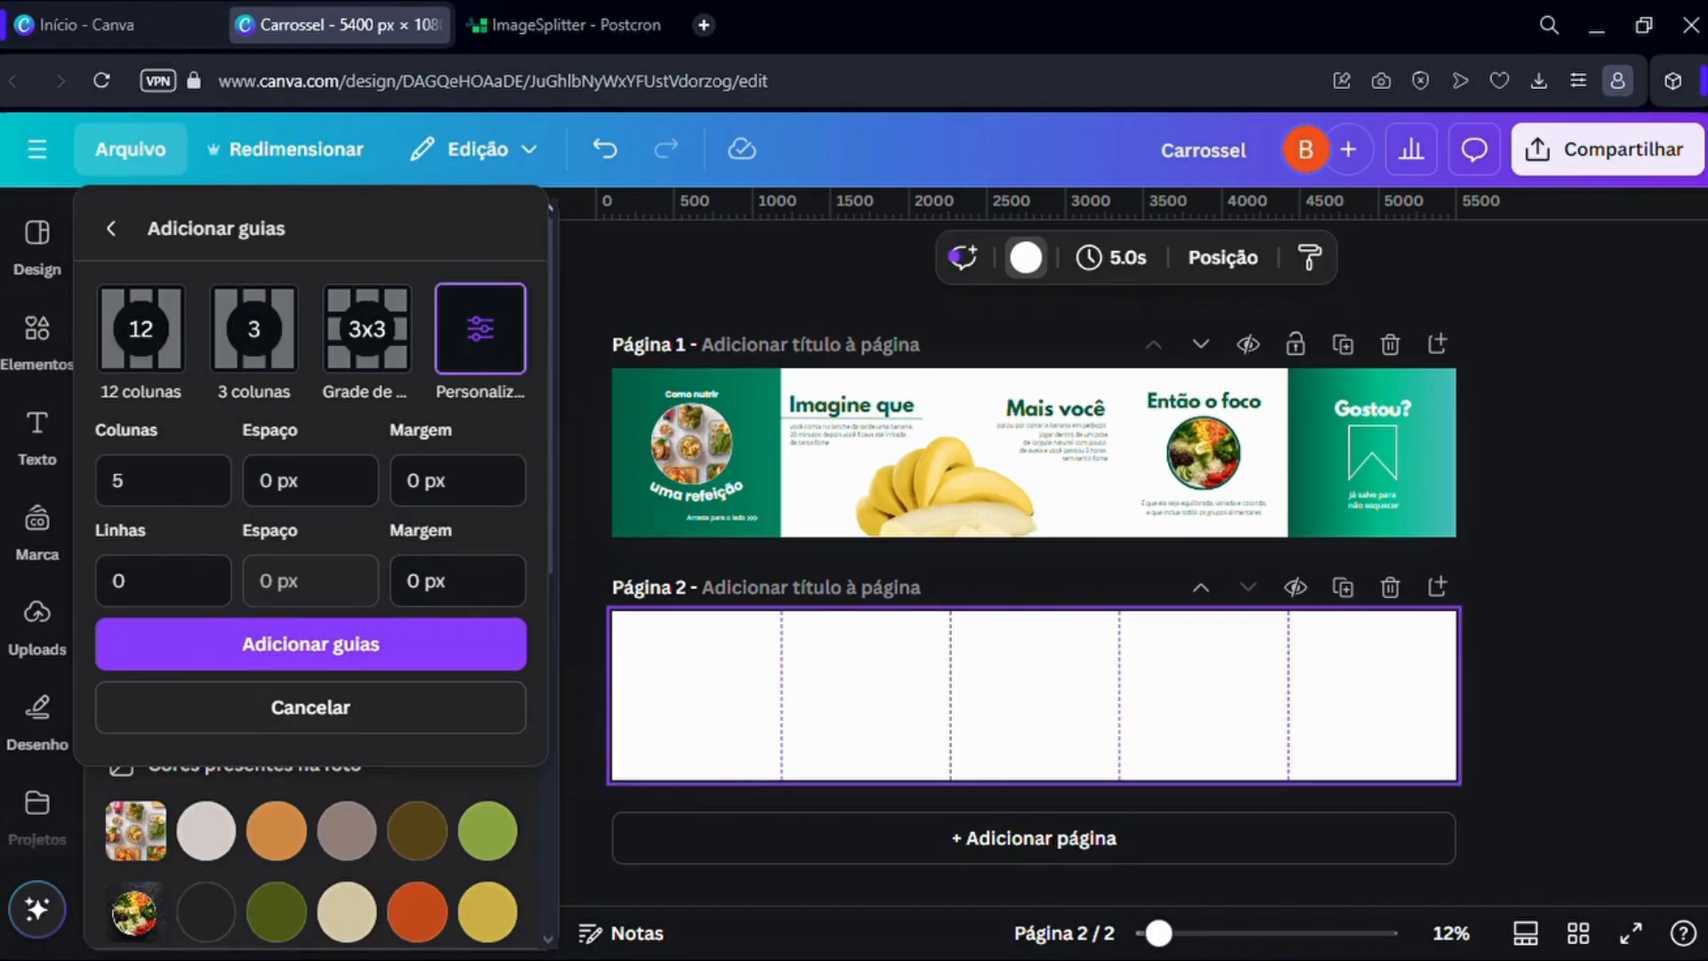
{"action": "left_click", "coordinate": [111, 228]}
{"action": "left_click", "coordinate": [627, 285]}
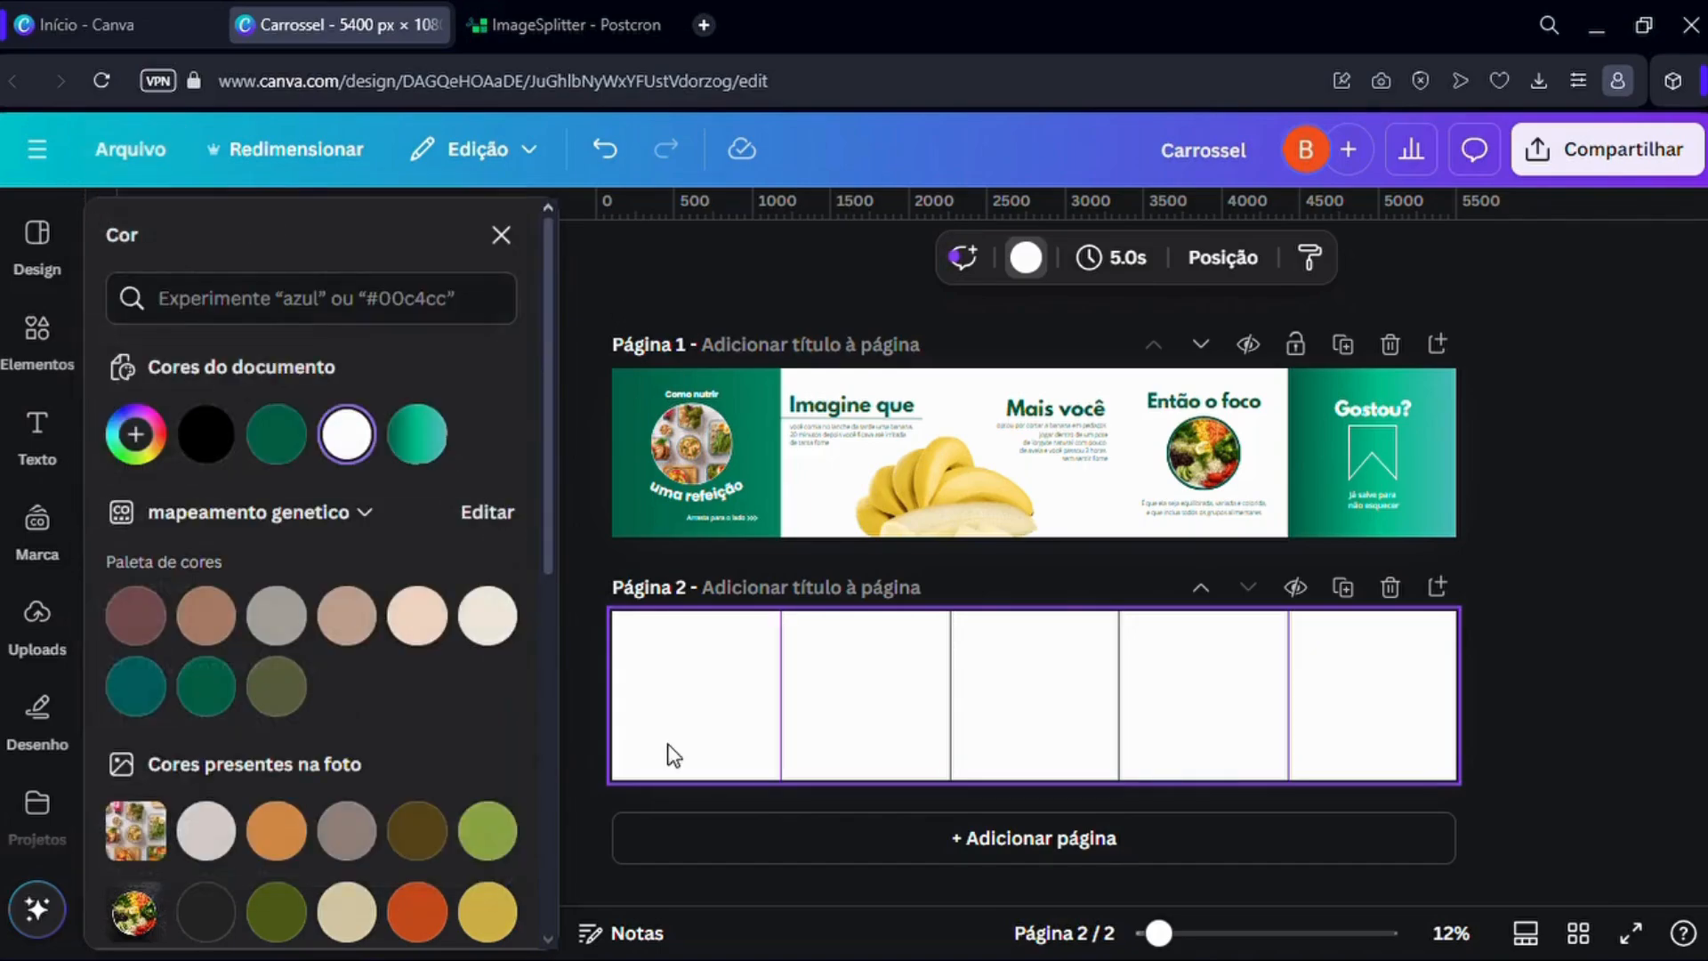
Compare the five column guides on page 2 with the slide layout of page 1.
{"action": "scroll", "coordinate": [685, 770], "scroll_direction": "up", "scroll_amount": 2}
{"action": "scroll", "coordinate": [683, 768], "scroll_direction": "up", "scroll_amount": 1}
{"action": "scroll", "coordinate": [681, 767], "scroll_direction": "down", "scroll_amount": 2}
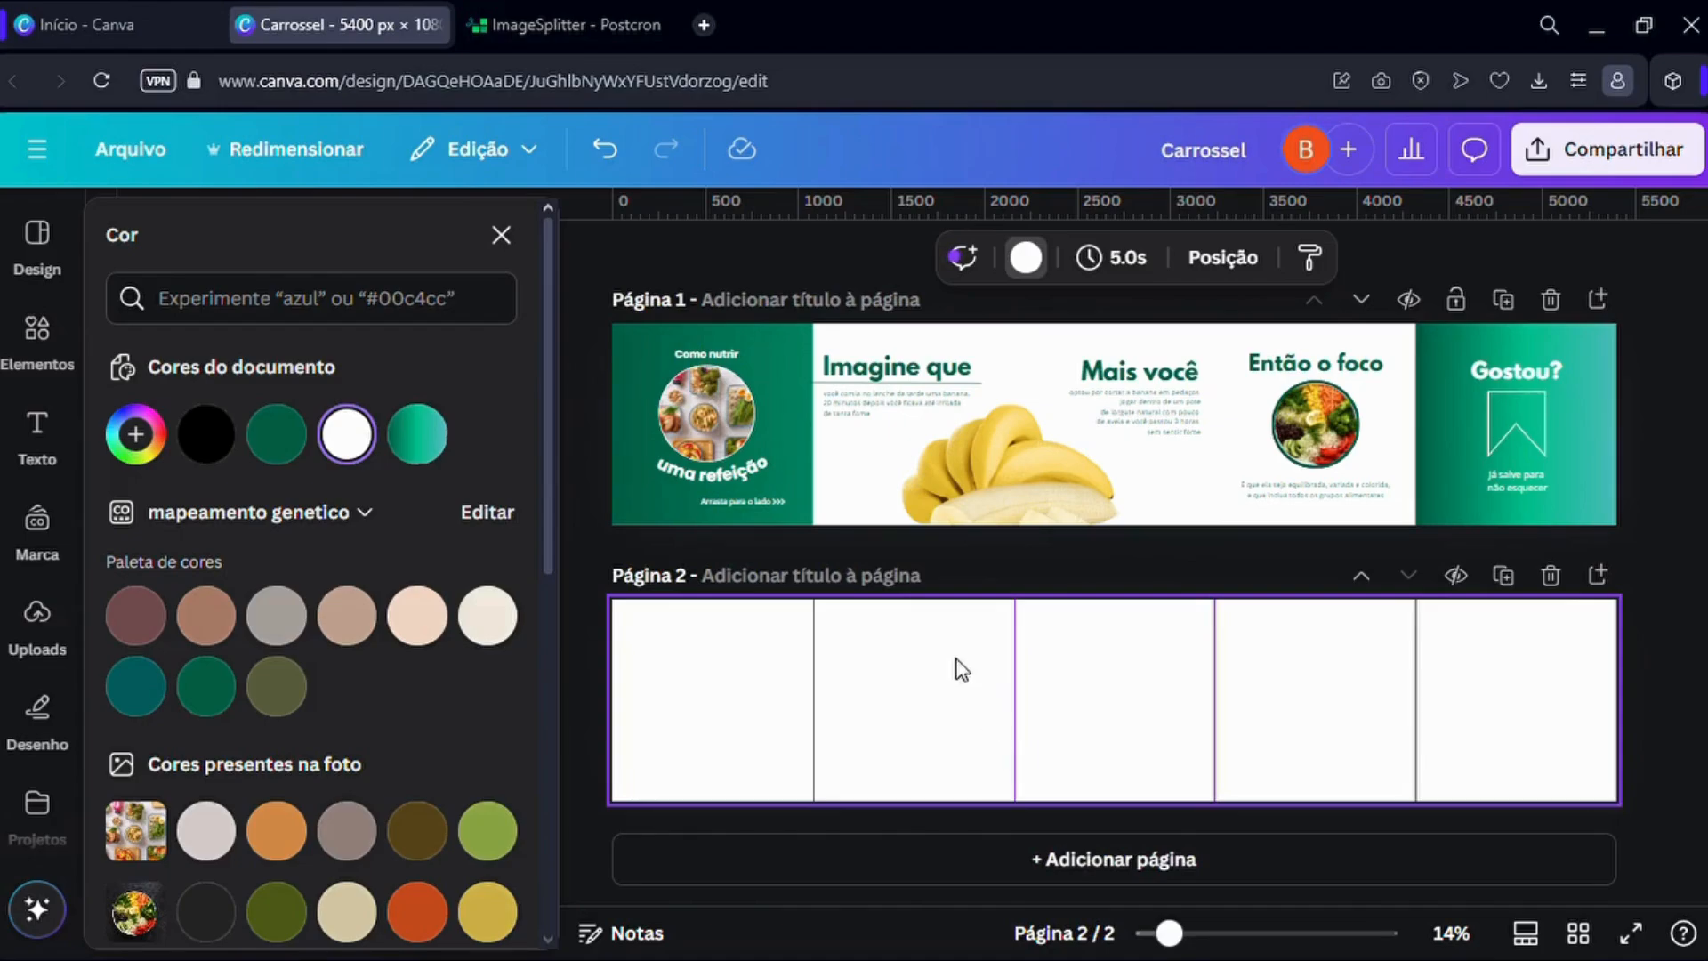
{"action": "scroll", "coordinate": [669, 621], "scroll_direction": "up", "scroll_amount": 3, "text": "ctrl"}
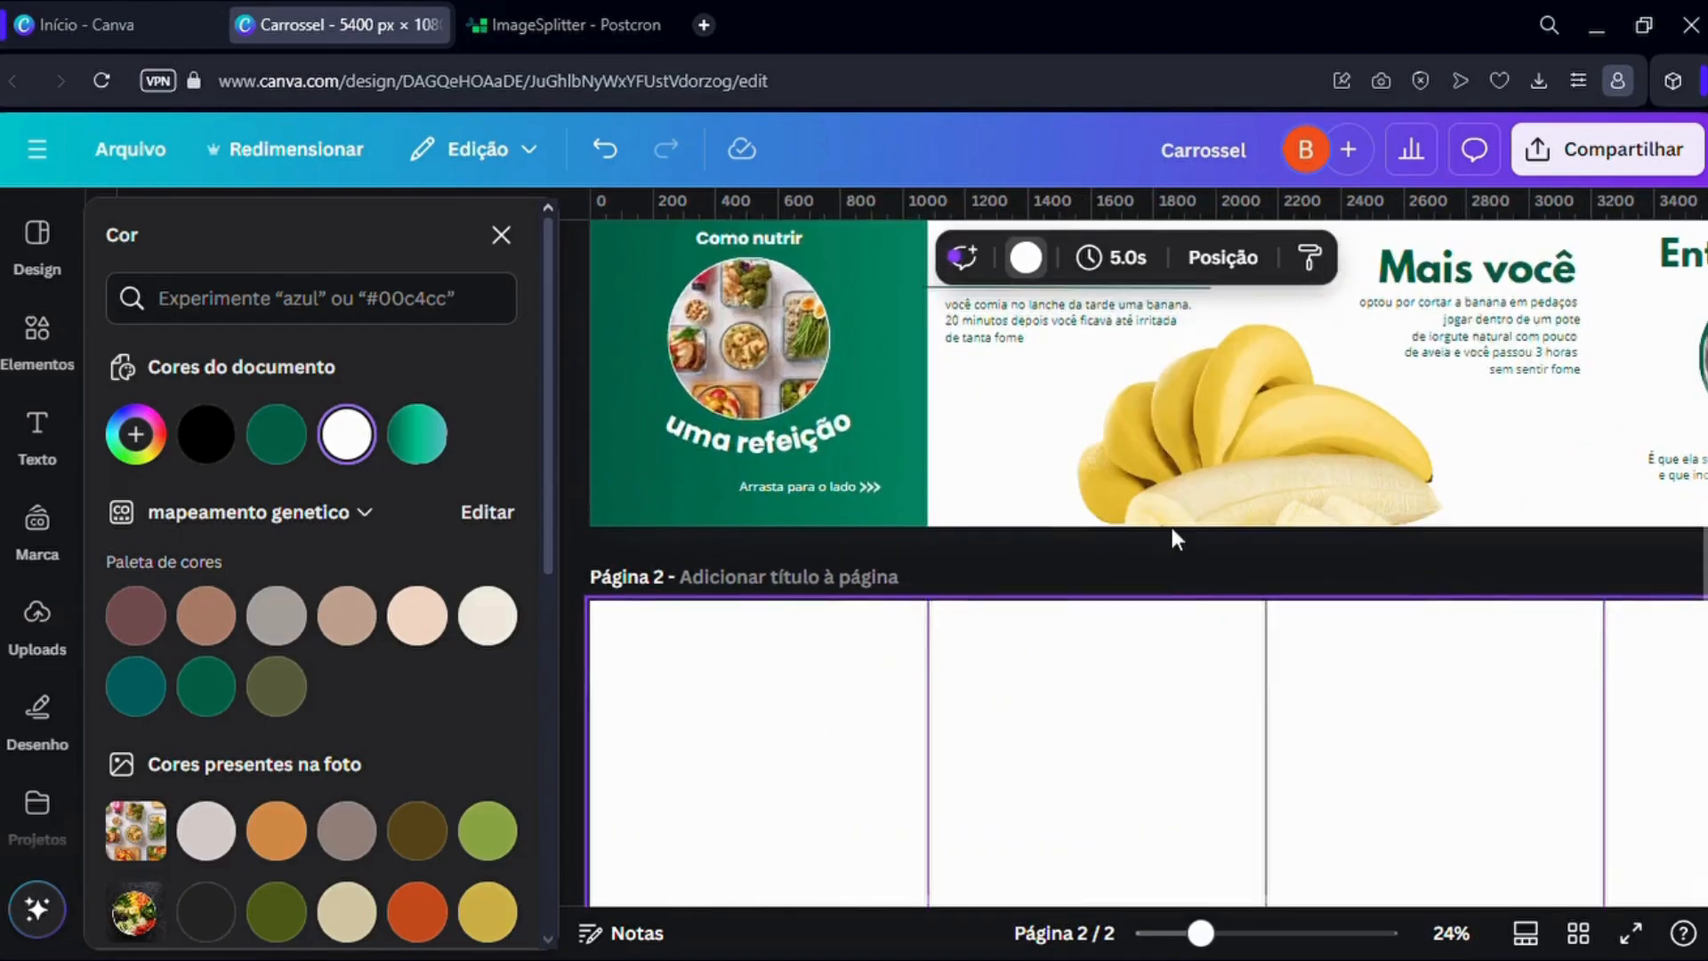
{"action": "scroll", "coordinate": [1172, 534], "scroll_direction": "up", "scroll_amount": 2}
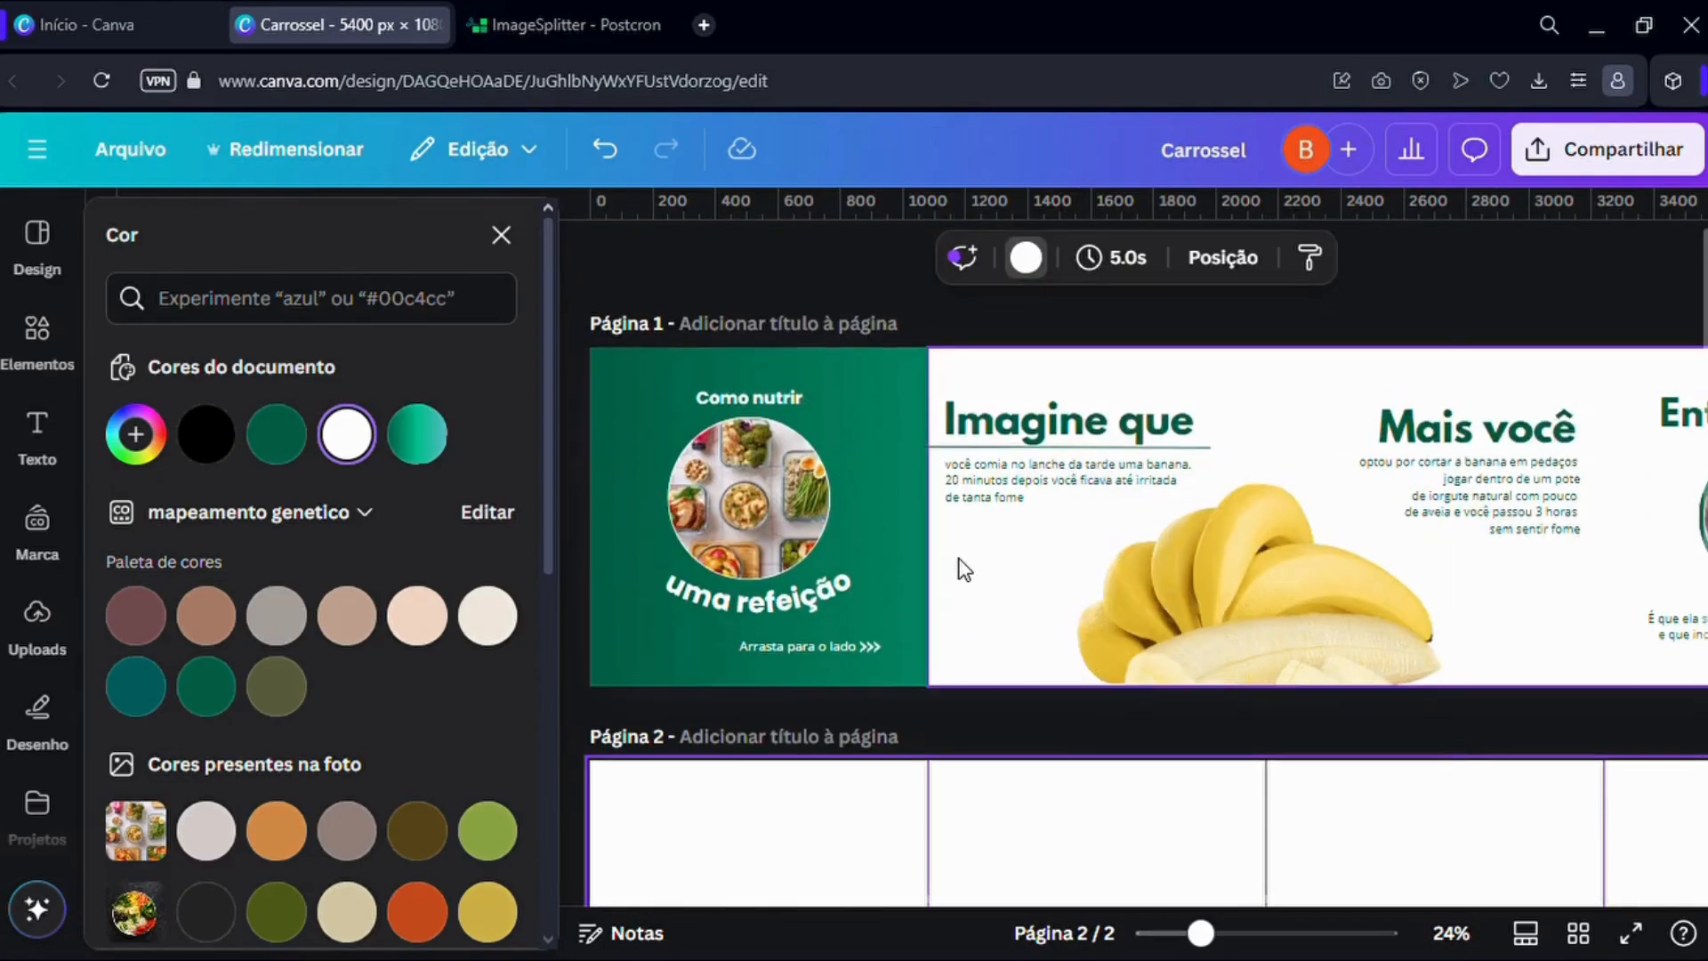
{"action": "scroll", "coordinate": [961, 568], "scroll_direction": "down", "scroll_amount": 2, "text": "ctrl"}
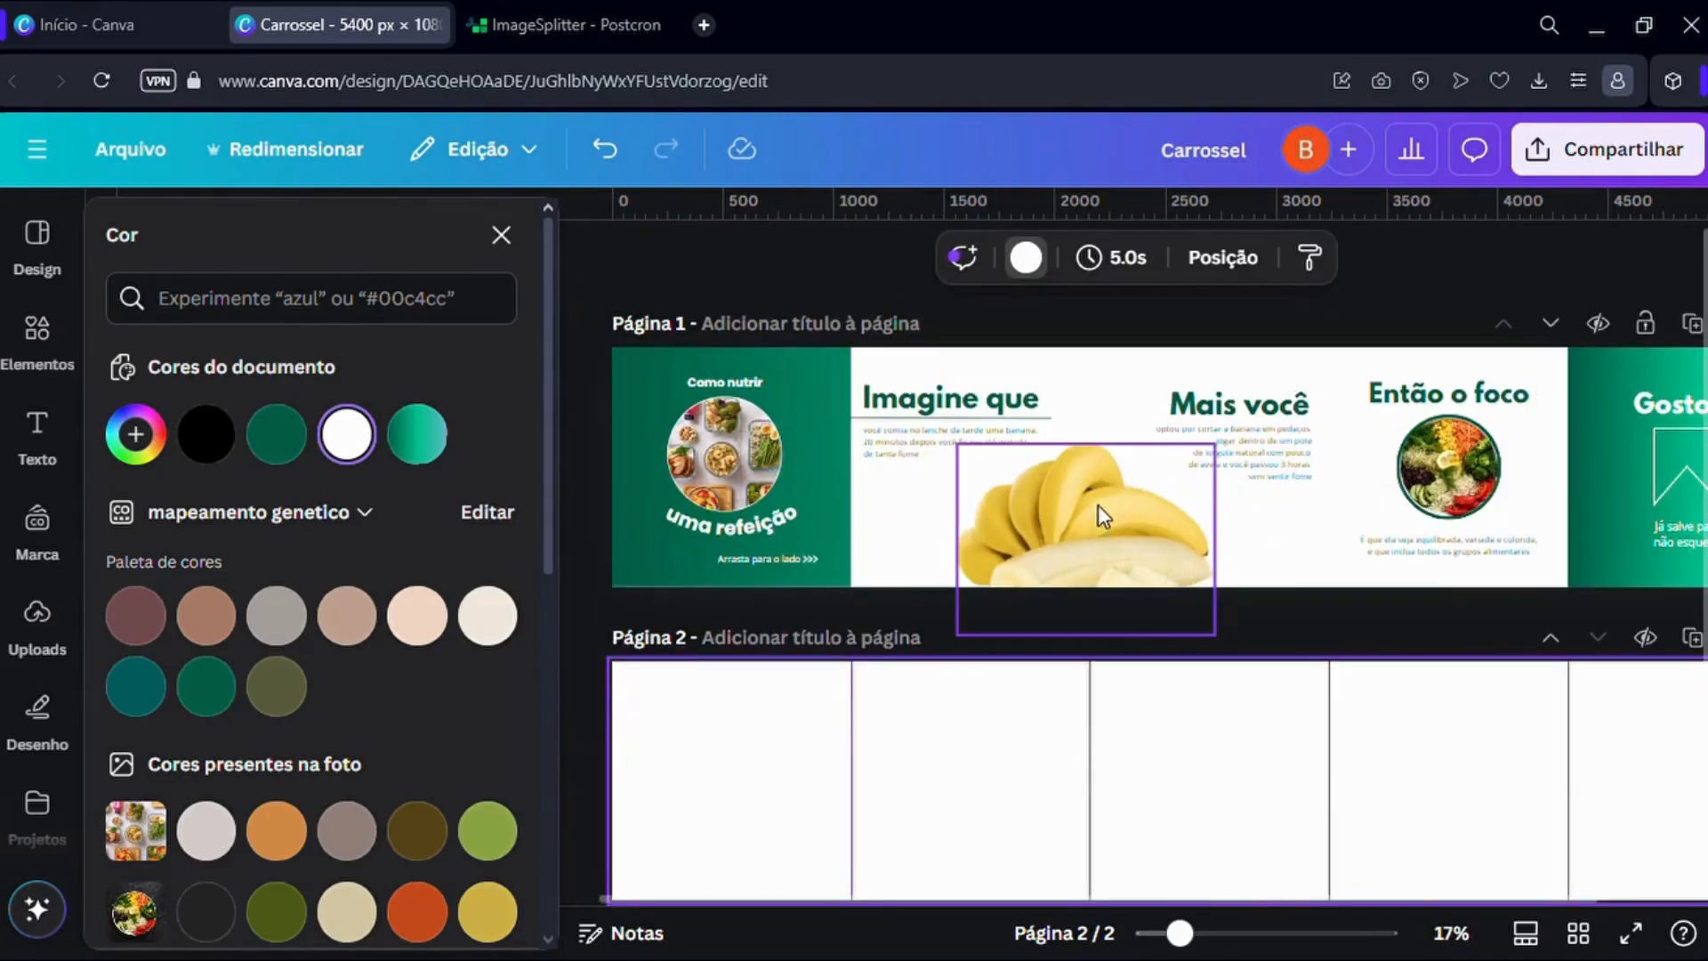
Examine up close how the banana image on page 1 spans the guide between the second and third slides.
{"action": "scroll", "coordinate": [1090, 512], "scroll_direction": "up", "scroll_amount": 2, "text": "ctrl"}
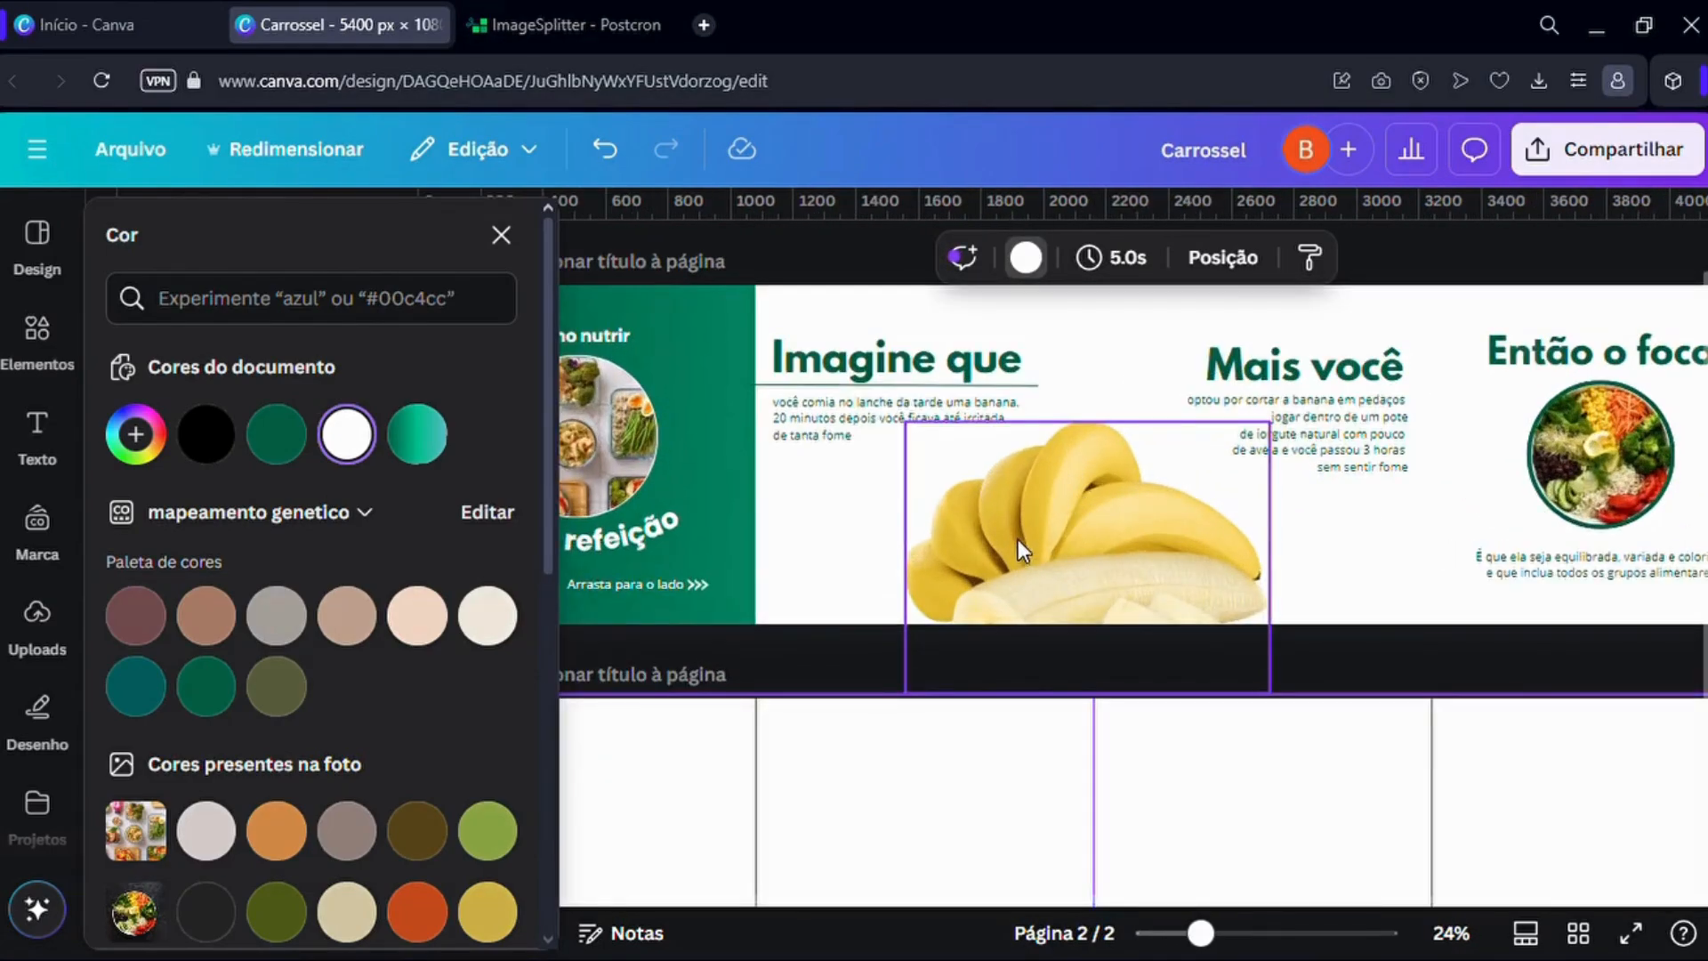
{"action": "scroll", "coordinate": [1023, 564], "scroll_direction": "up", "scroll_amount": 1}
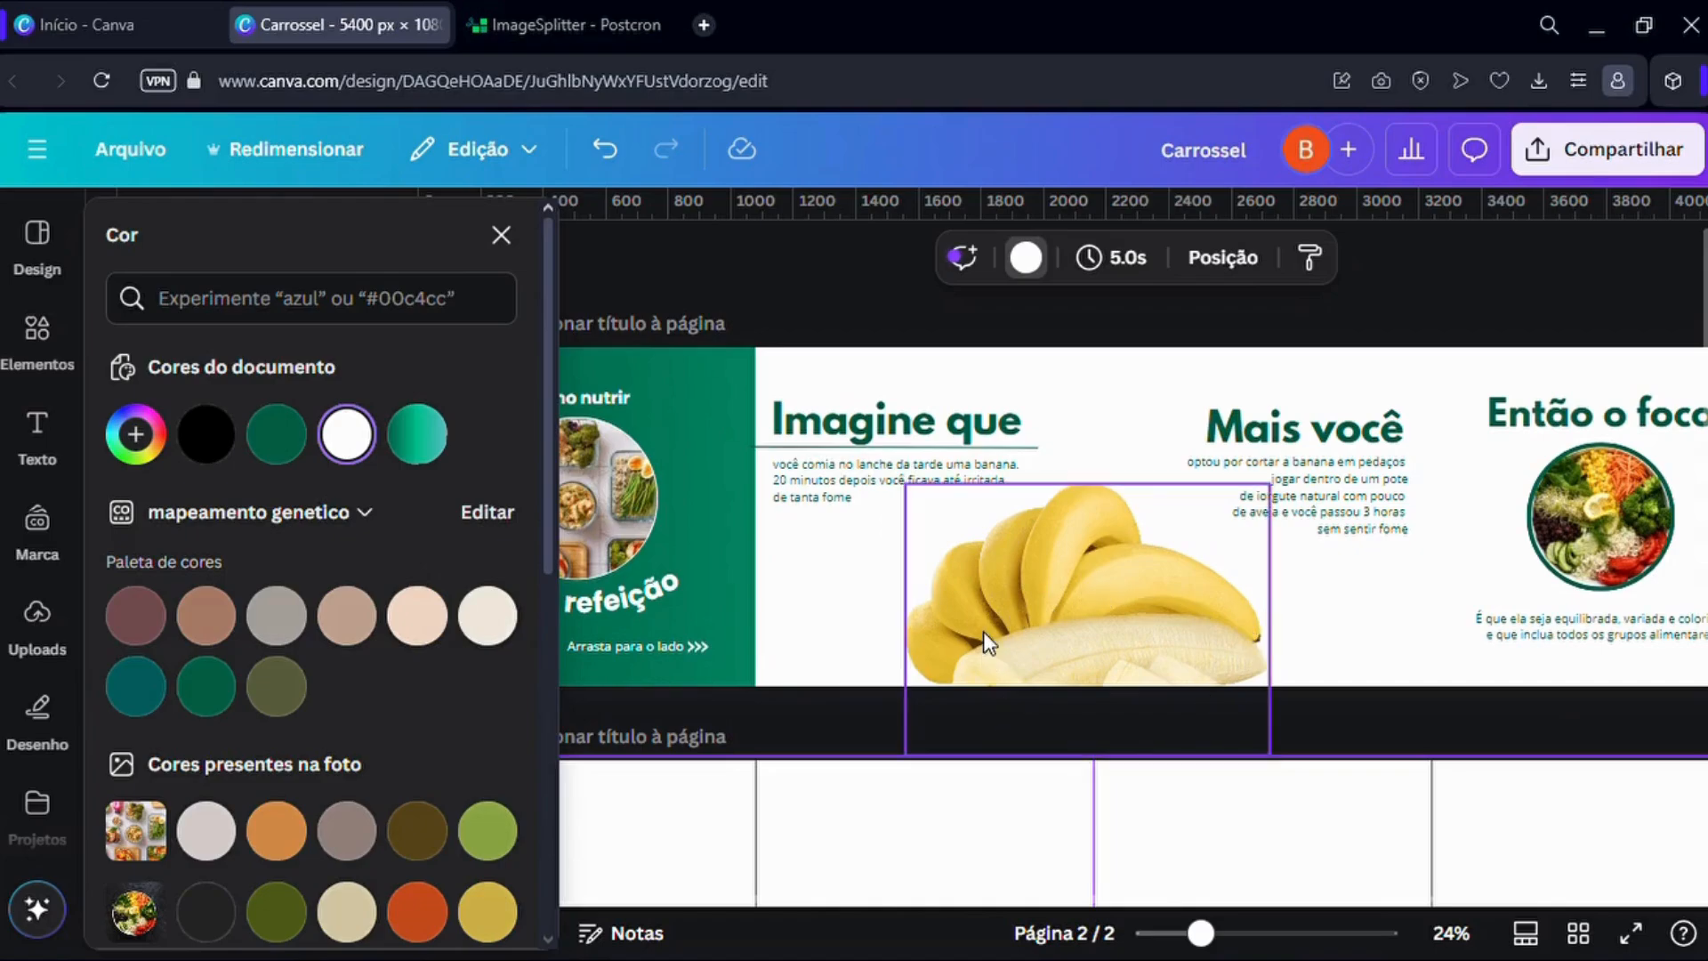
{"action": "scroll", "coordinate": [985, 632], "scroll_direction": "up", "scroll_amount": 3, "text": "ctrl"}
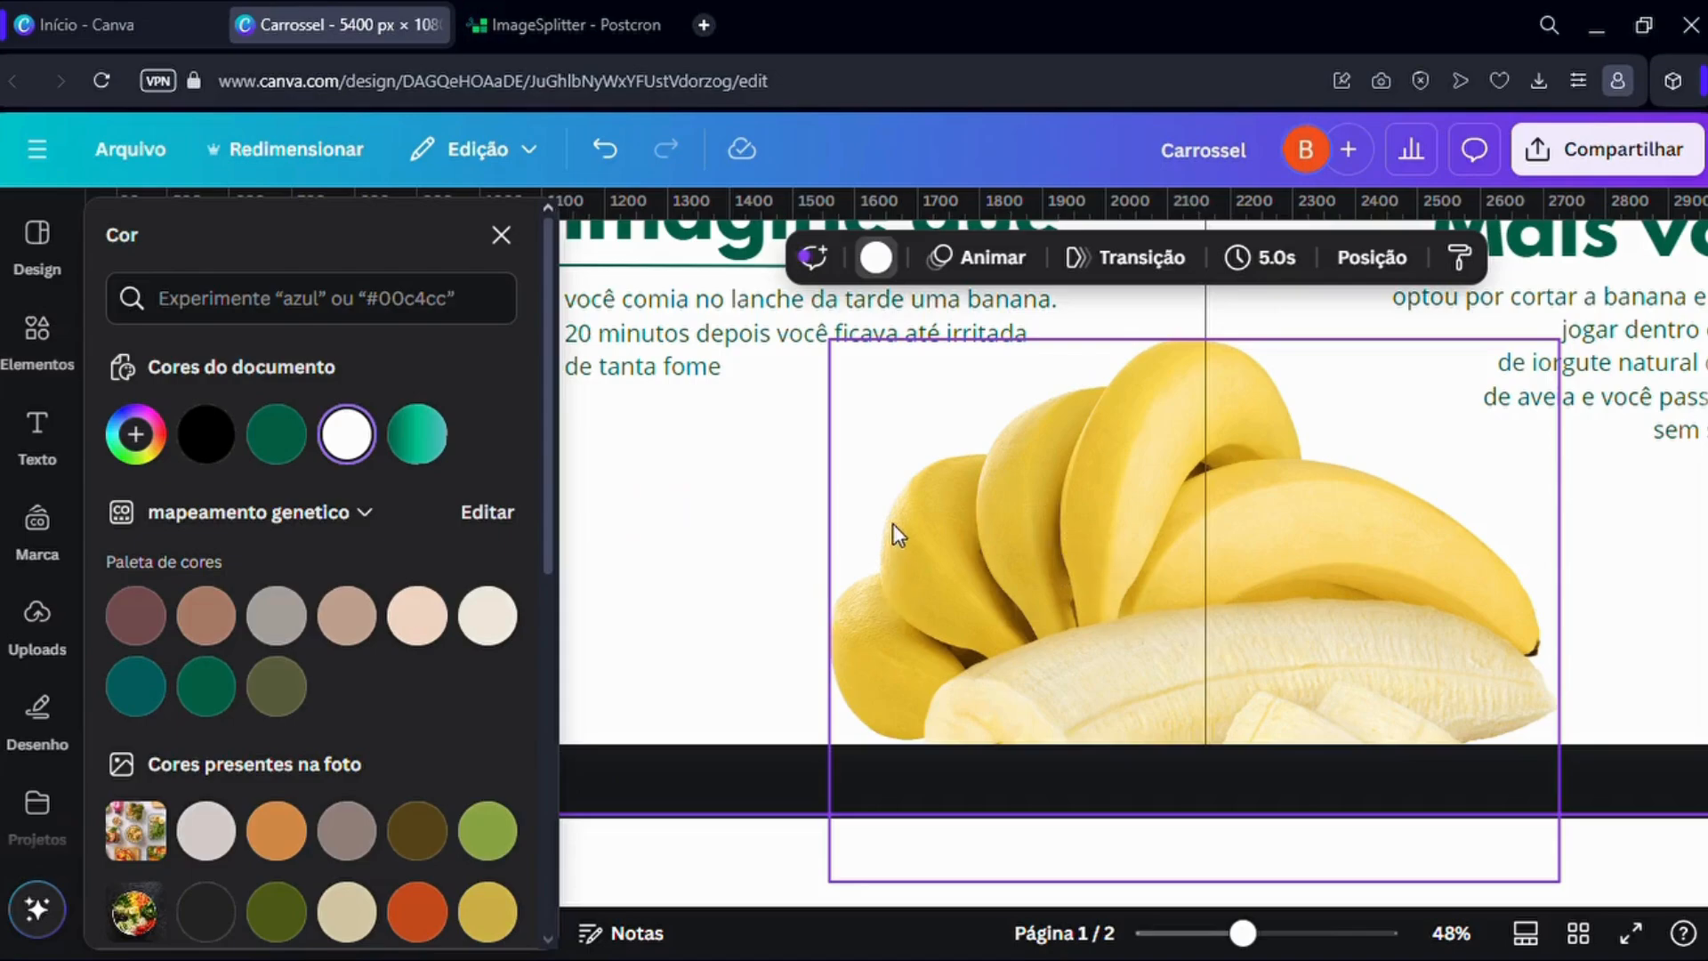
{"action": "scroll", "coordinate": [1381, 482], "scroll_direction": "down", "scroll_amount": 1, "text": "ctrl"}
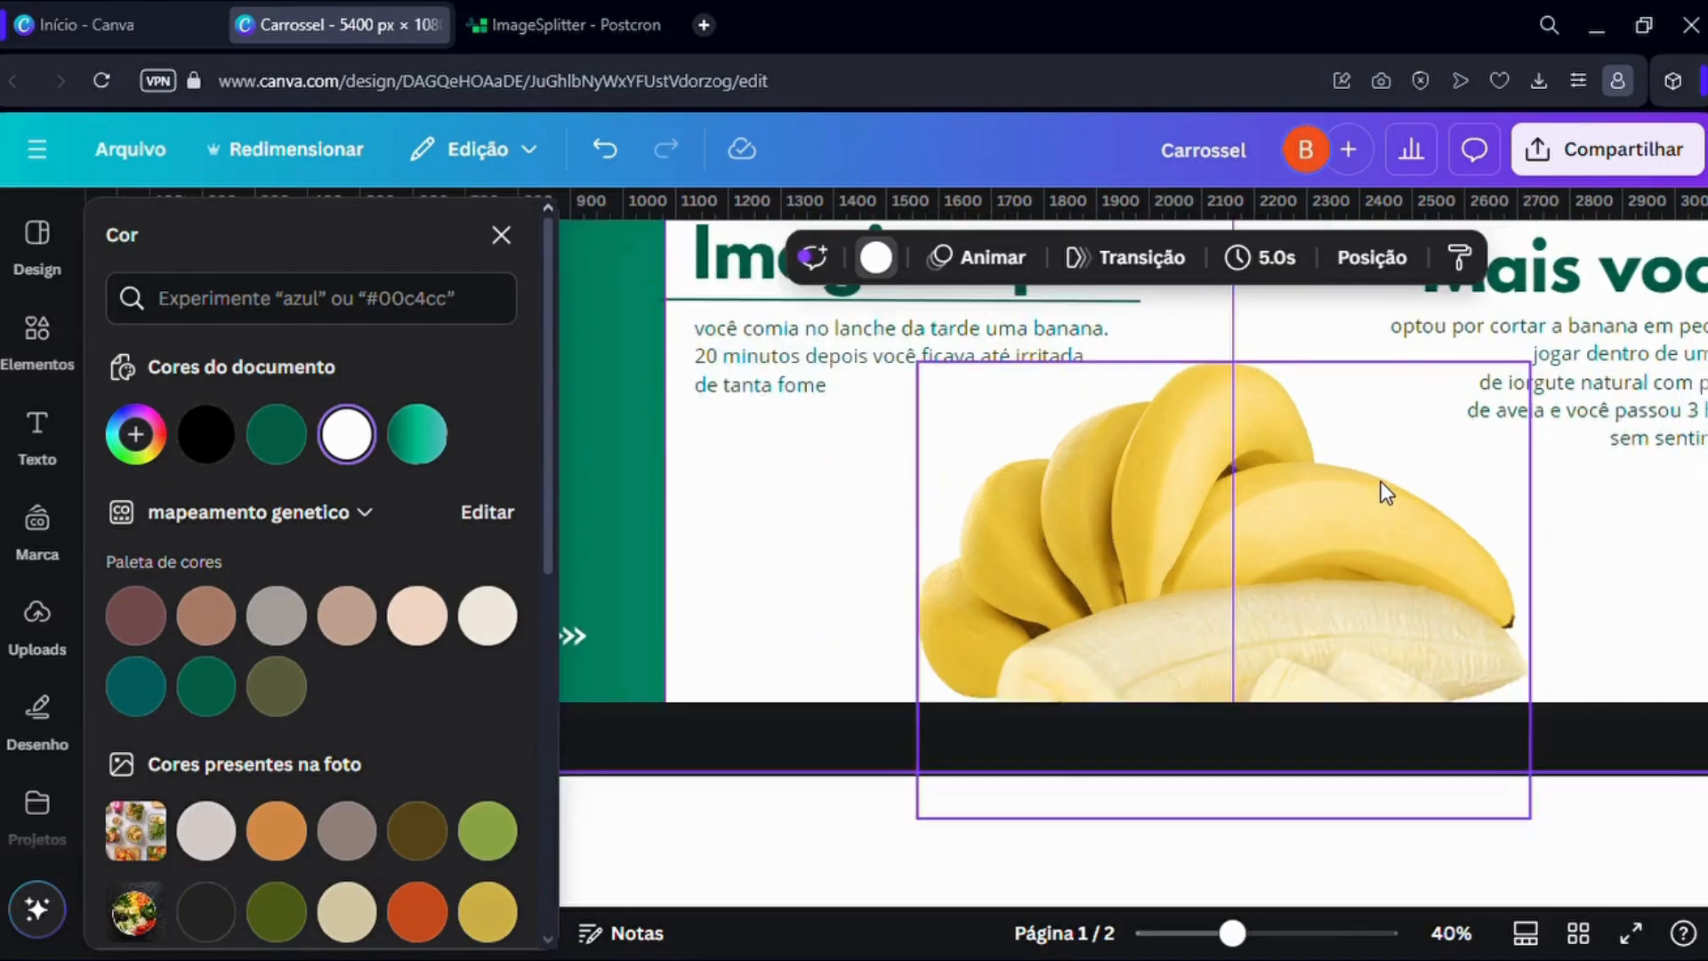
{"action": "scroll", "coordinate": [1381, 482], "scroll_direction": "down", "scroll_amount": 2, "text": "ctrl"}
{"action": "scroll", "coordinate": [1342, 481], "scroll_direction": "down", "scroll_amount": 1}
{"action": "scroll", "coordinate": [1320, 462], "scroll_direction": "down", "scroll_amount": 2, "text": "ctrl"}
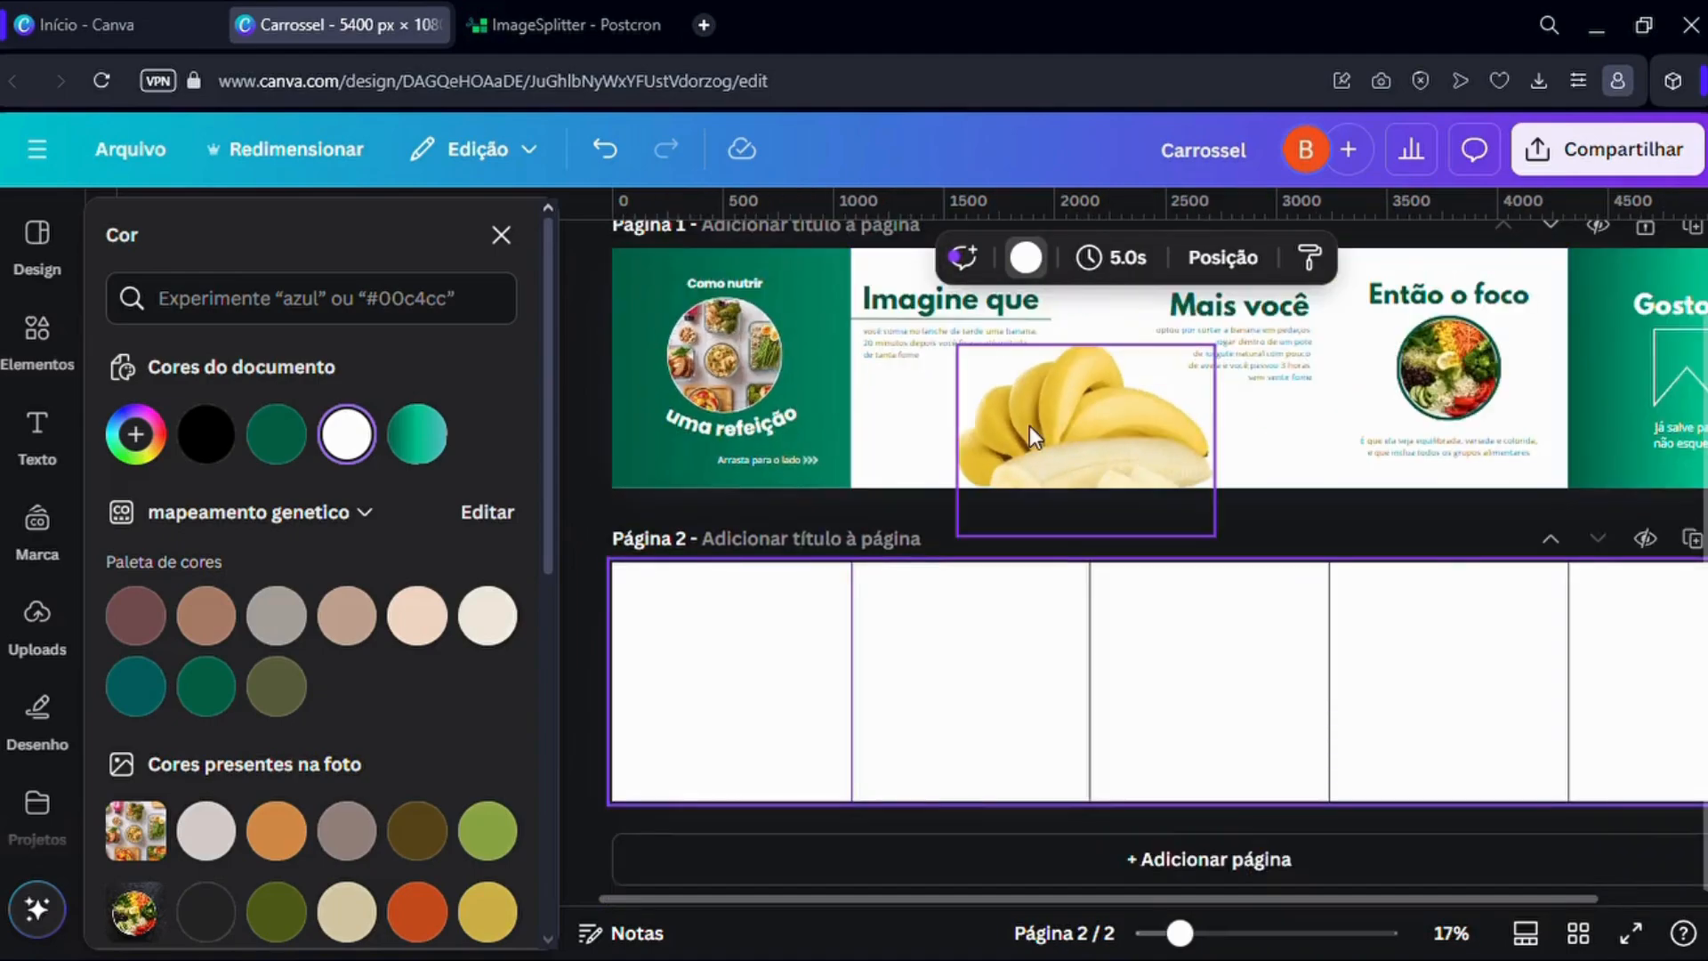
{"action": "scroll", "coordinate": [1029, 427], "scroll_direction": "up", "scroll_amount": 1}
{"action": "scroll", "coordinate": [1032, 512], "scroll_direction": "up", "scroll_amount": 2, "text": "ctrl"}
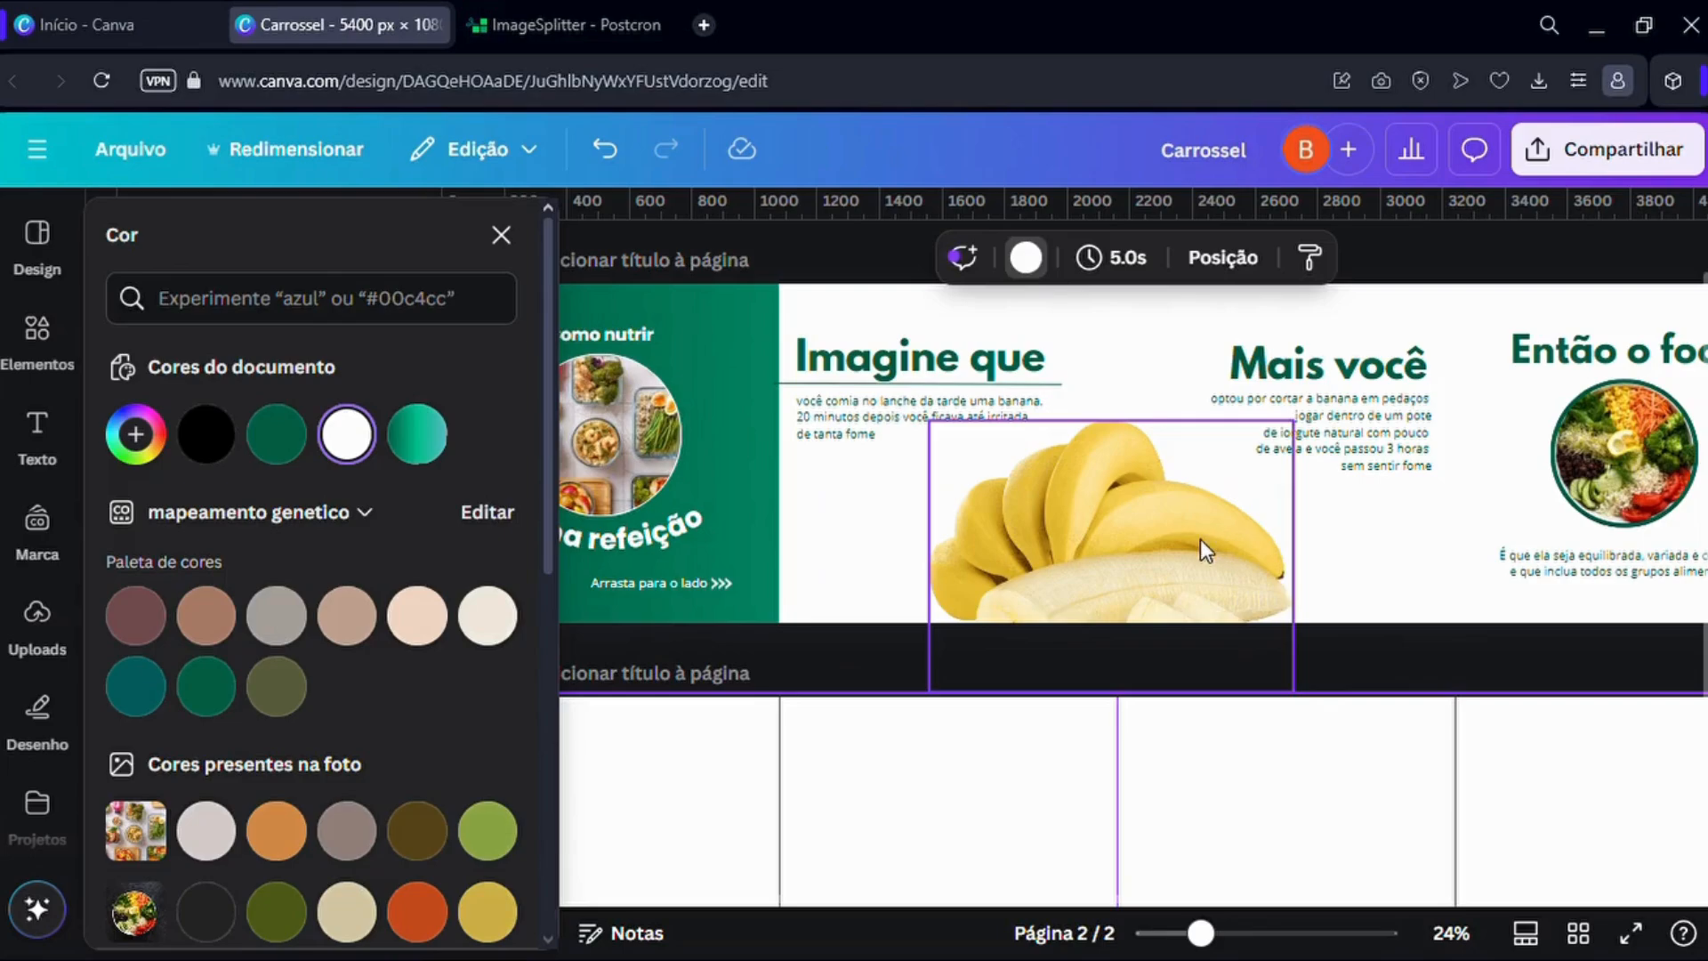
{"action": "scroll", "coordinate": [1198, 531], "scroll_direction": "up", "scroll_amount": 1, "text": "ctrl"}
{"action": "scroll", "coordinate": [1182, 508], "scroll_direction": "up", "scroll_amount": 2}
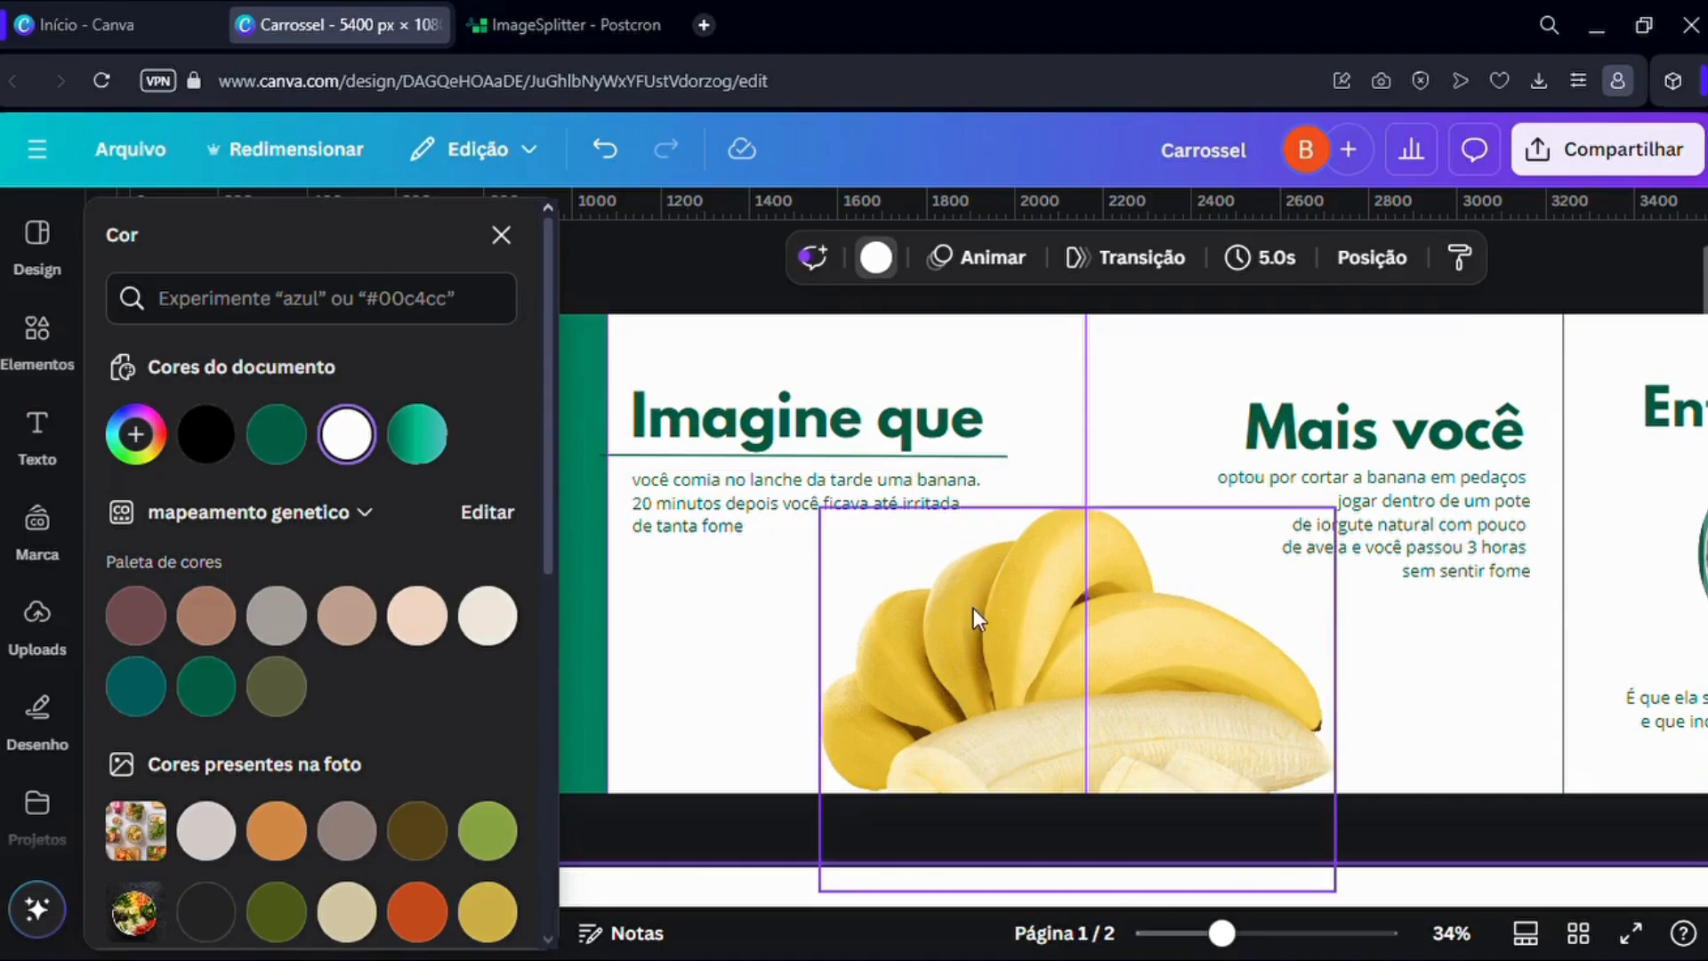
{"action": "scroll", "coordinate": [997, 652], "scroll_direction": "down", "scroll_amount": 2, "text": "ctrl"}
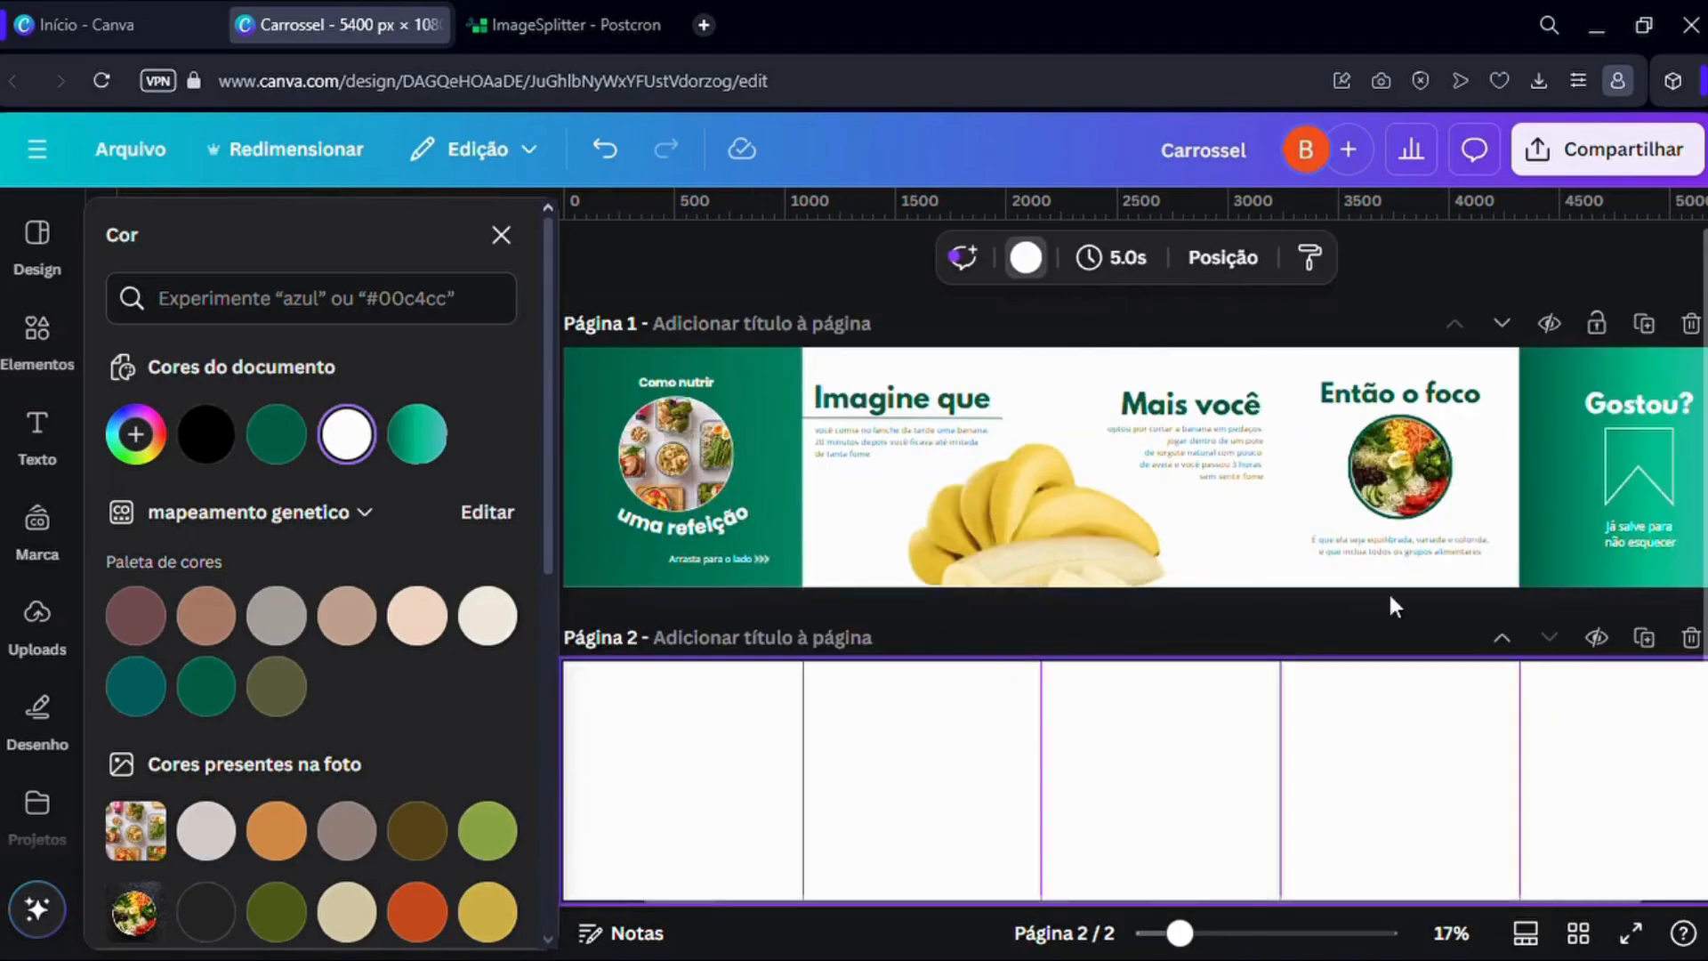
{"action": "scroll", "coordinate": [1109, 657], "scroll_direction": "down", "scroll_amount": 1}
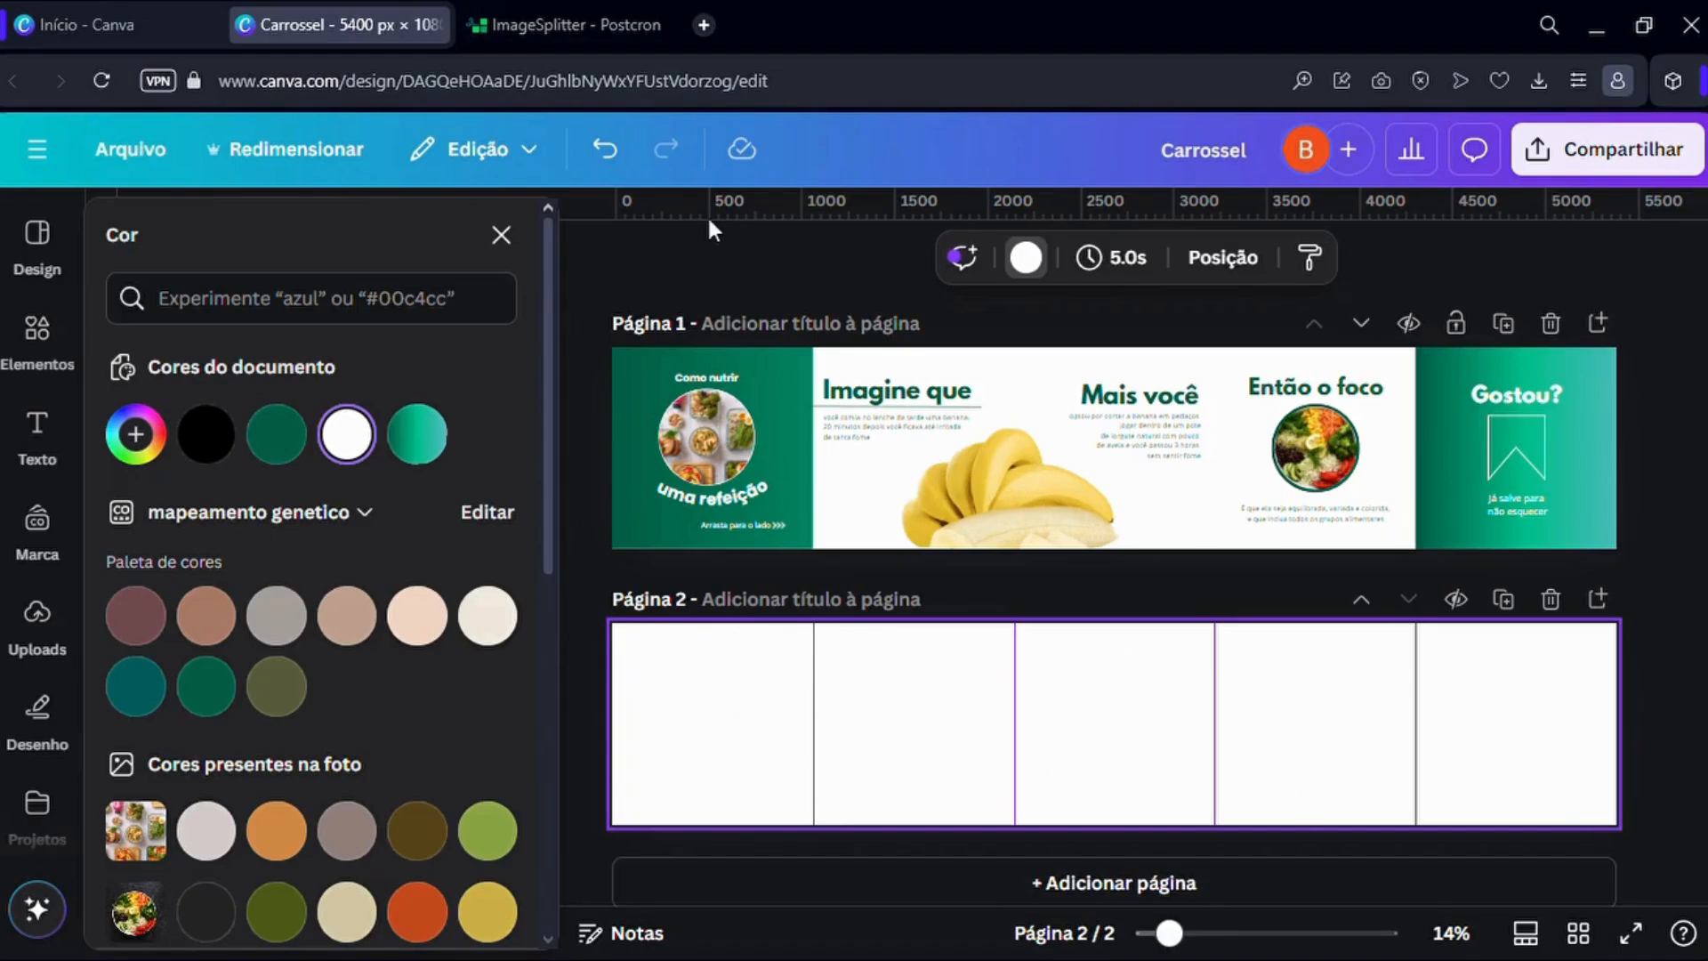
{"action": "key", "text": "ctrl+plus"}
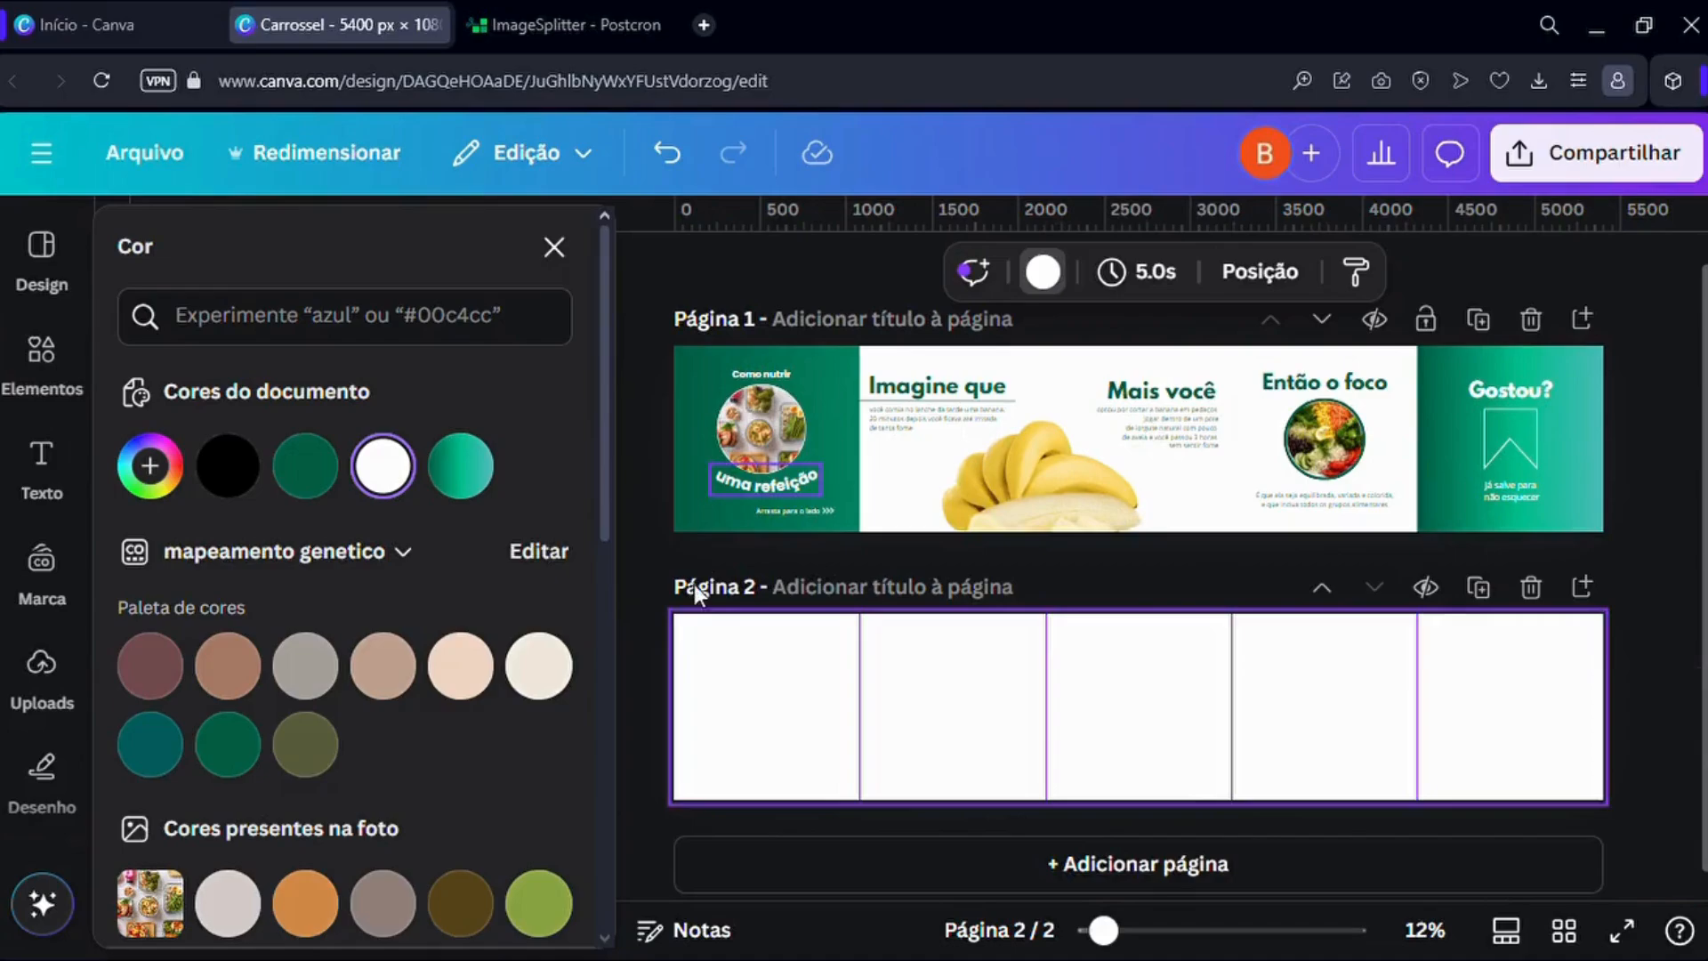
Inspect the hex code of each colour in page 1's background gradient.
{"action": "left_click", "coordinate": [693, 403]}
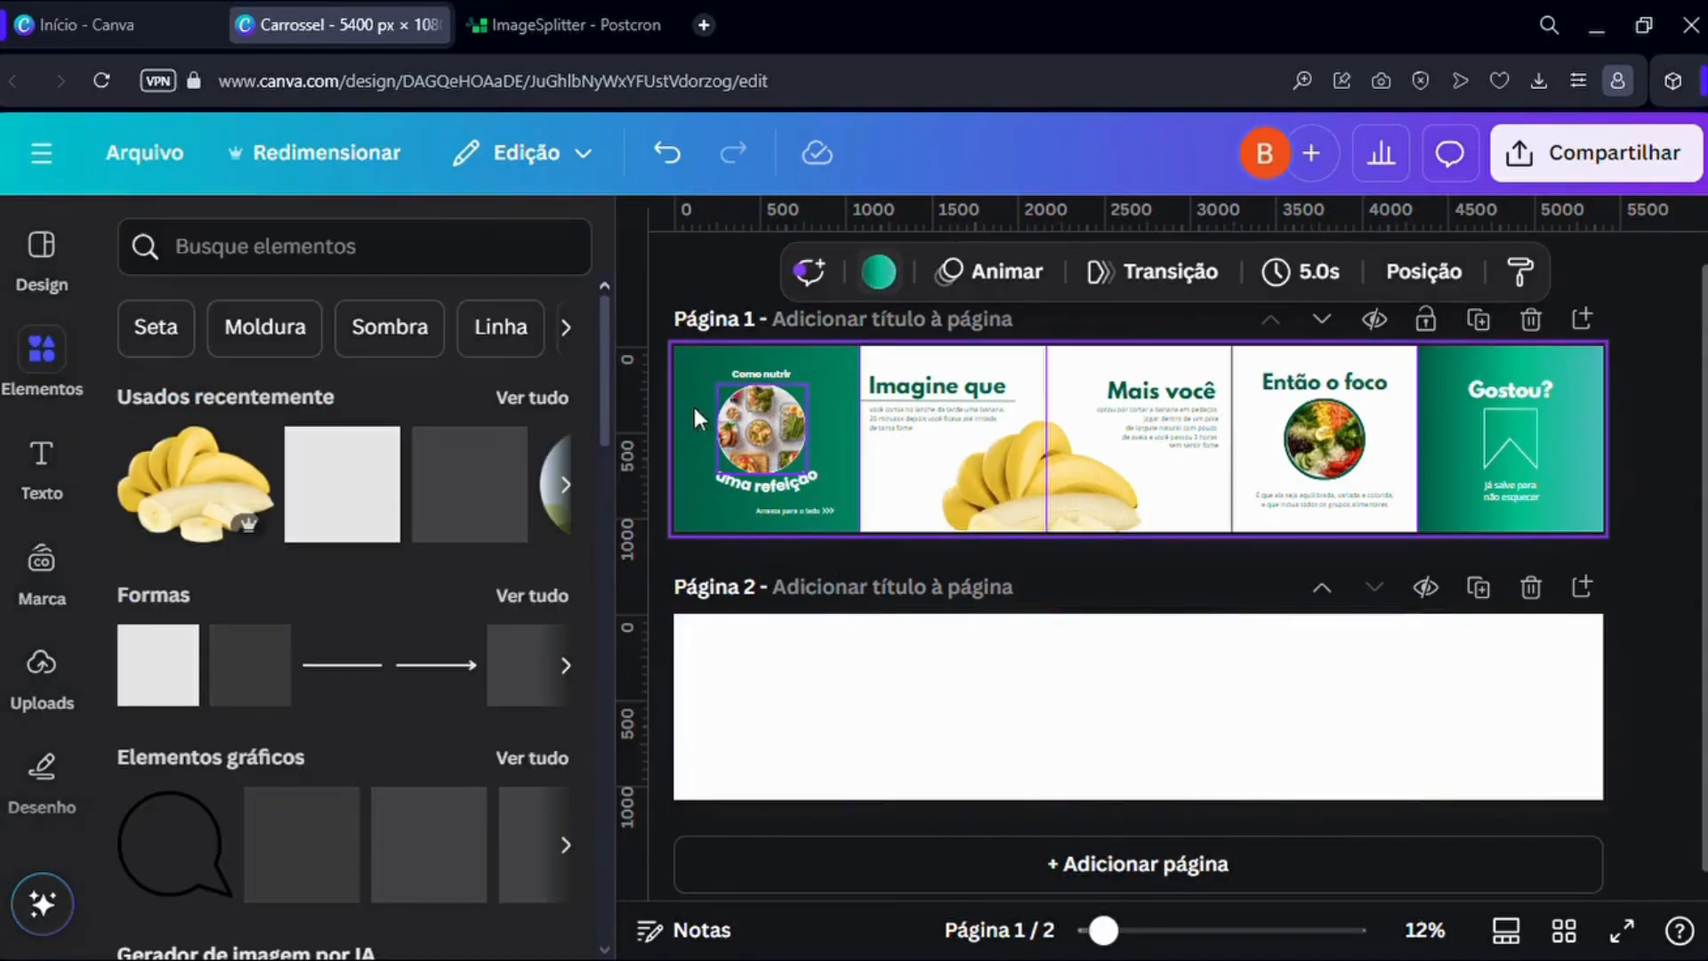
{"action": "left_click", "coordinate": [881, 274]}
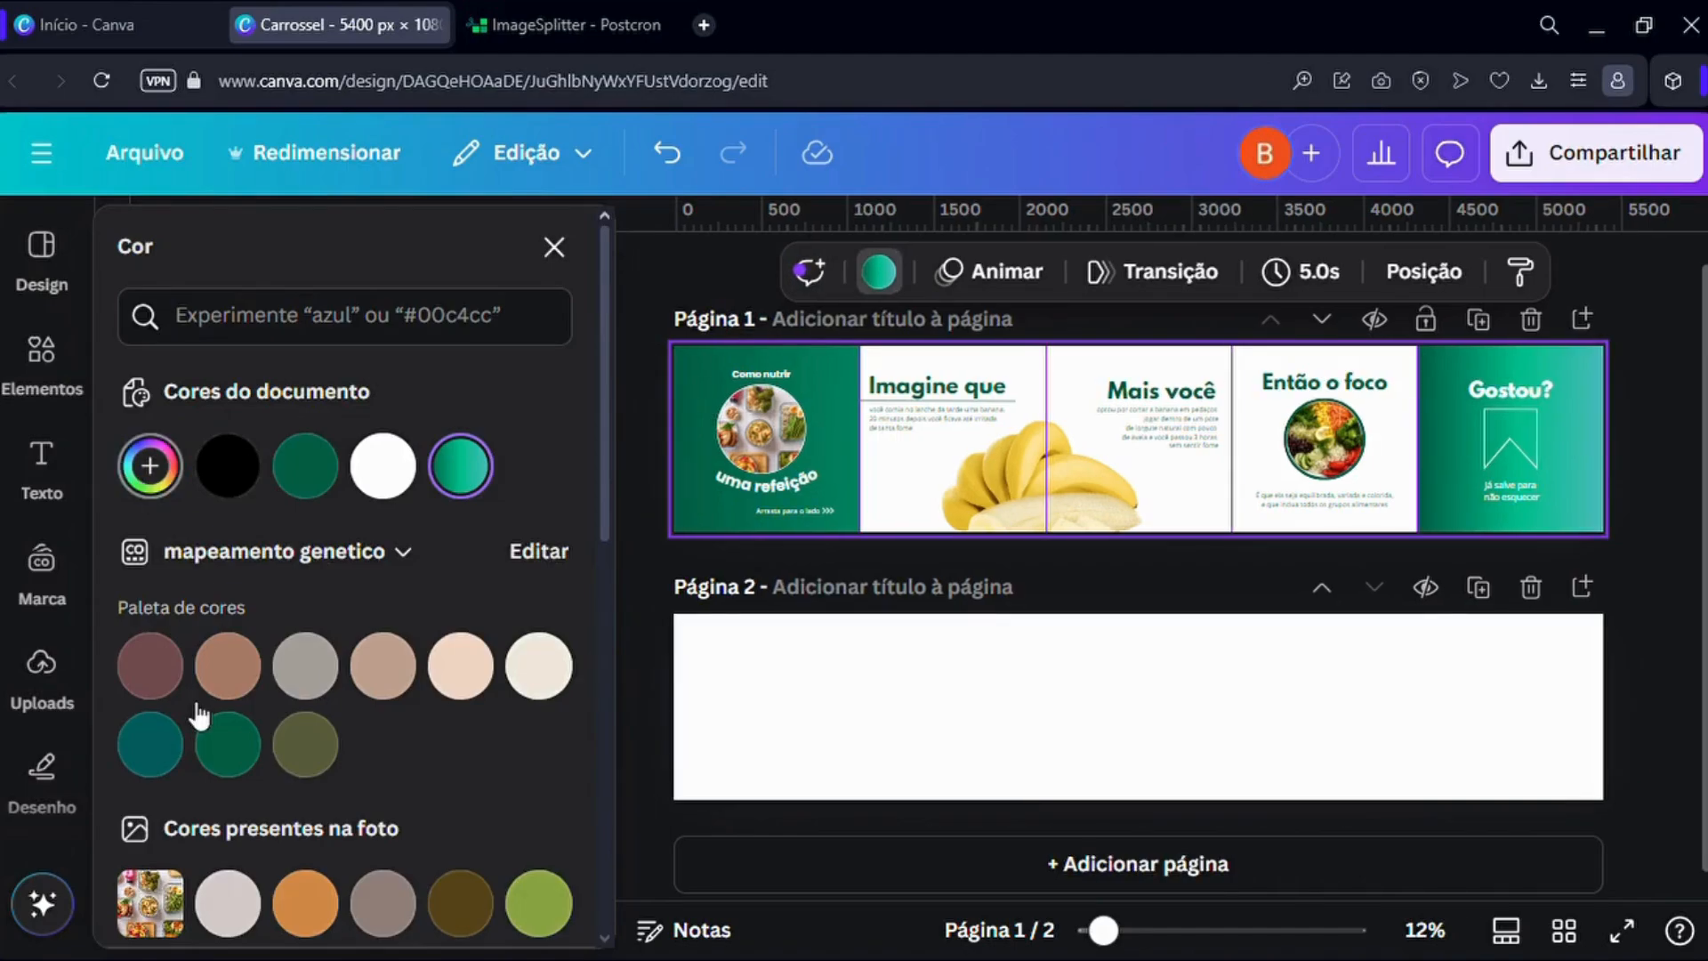
{"action": "left_click", "coordinate": [169, 681]}
{"action": "left_click", "coordinate": [324, 595]}
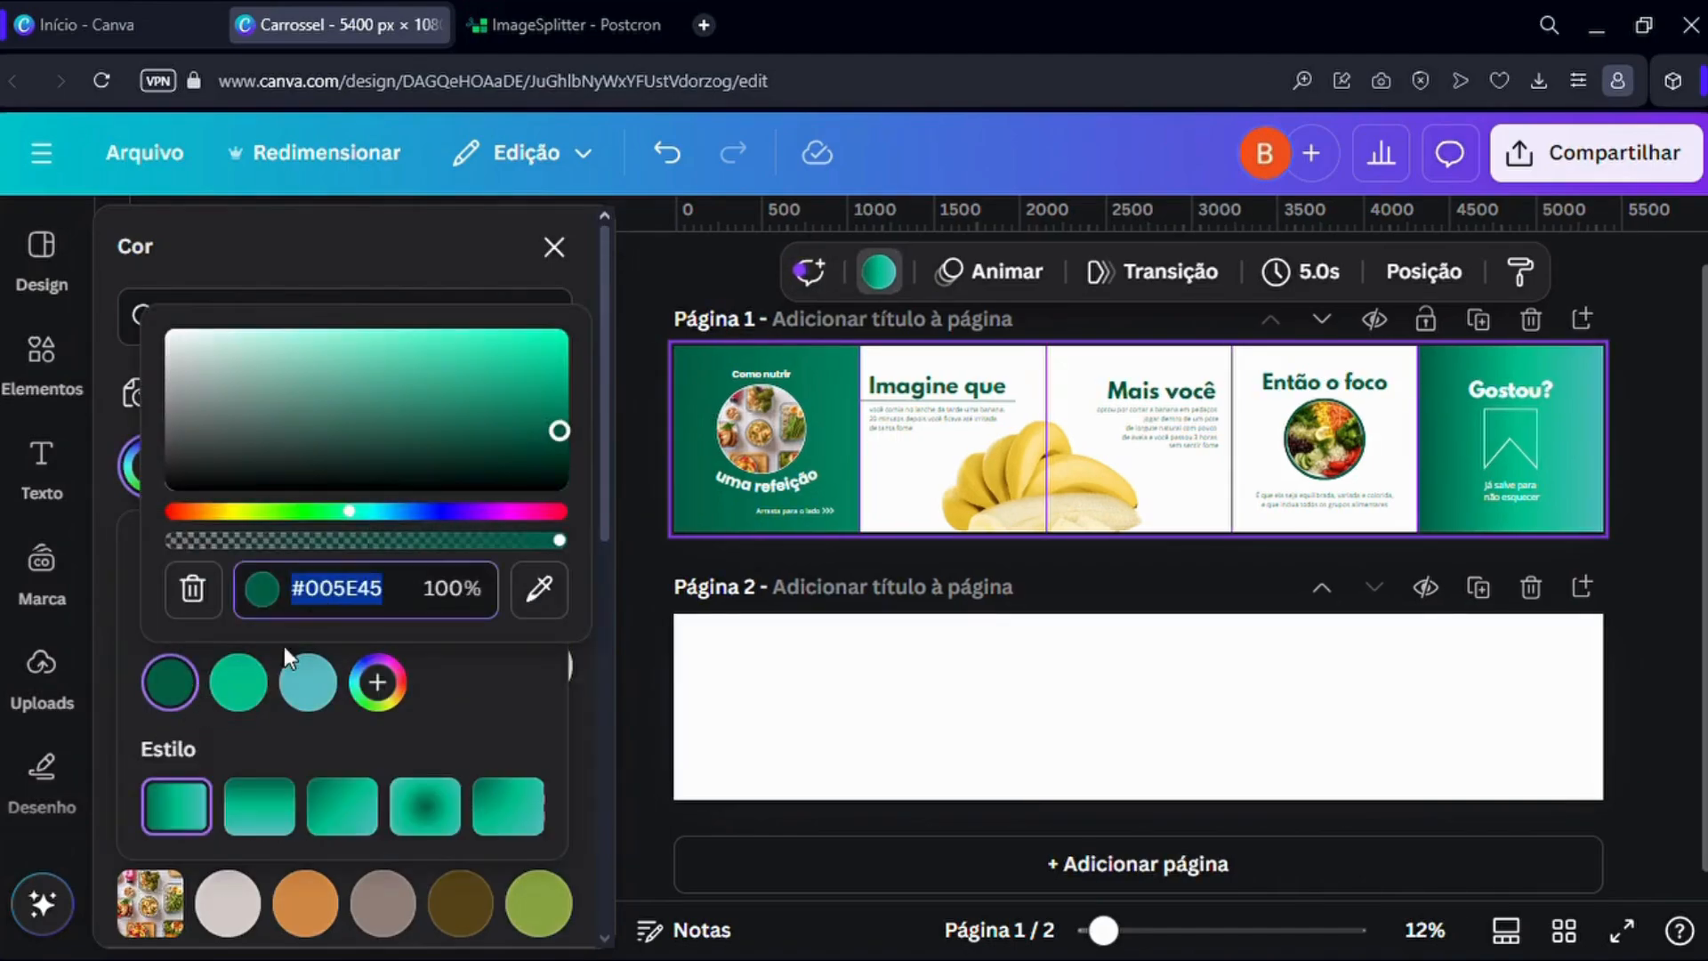
{"action": "left_click", "coordinate": [241, 711]}
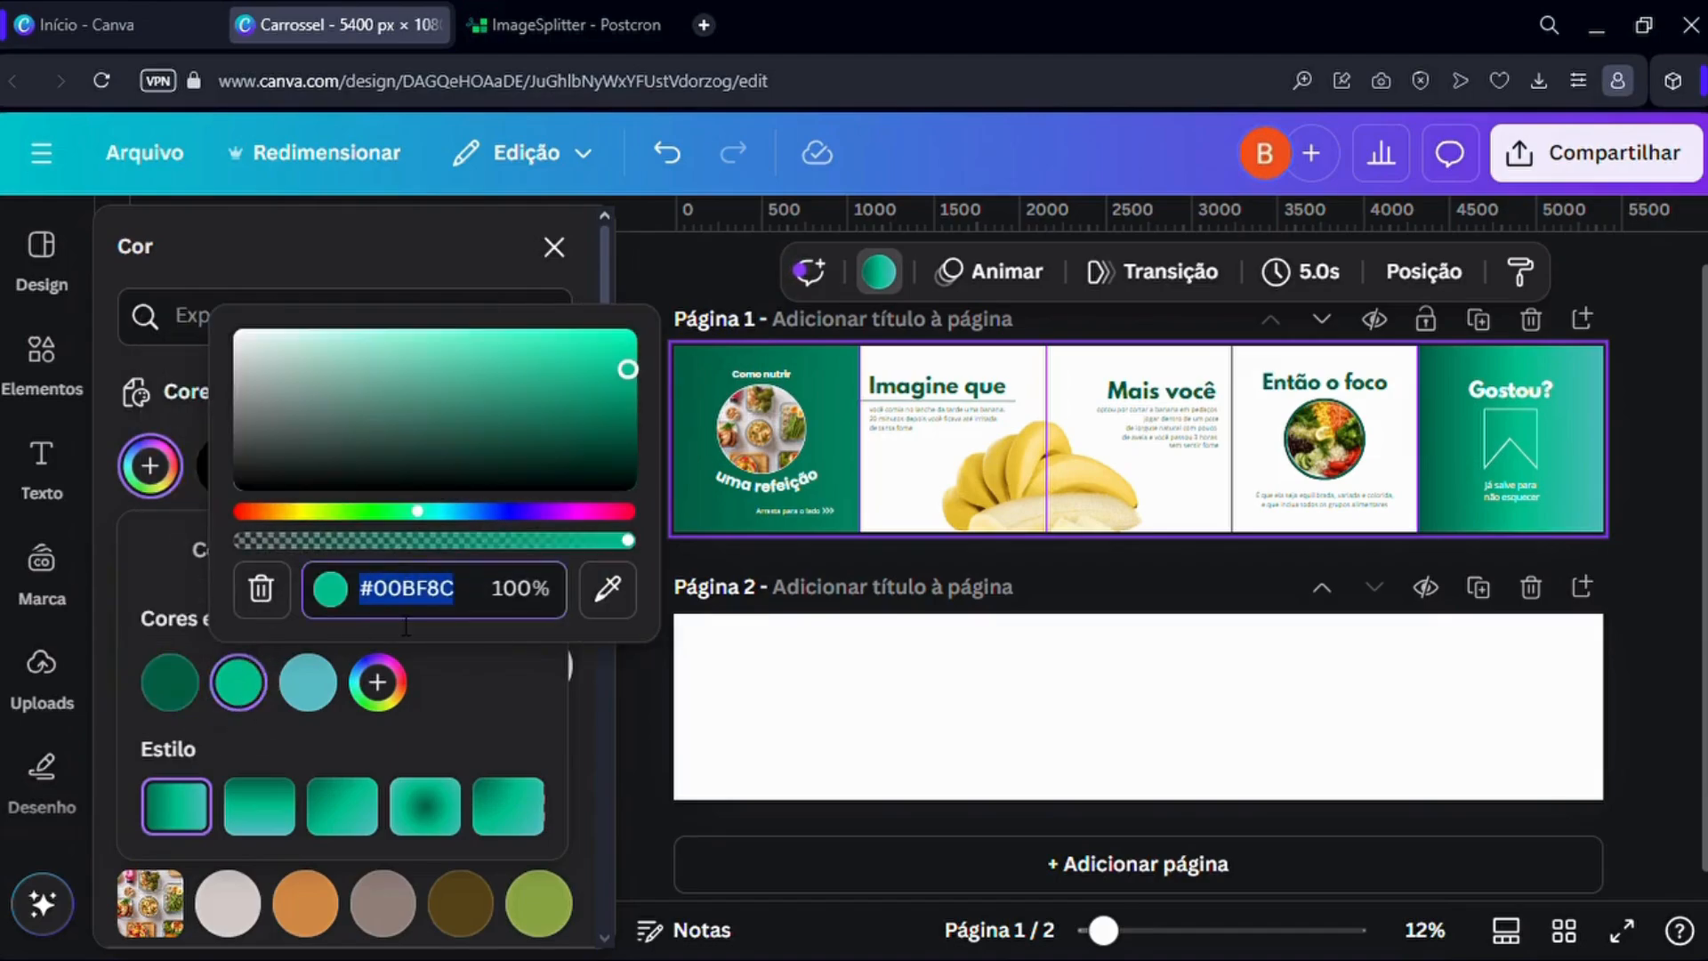
{"action": "left_click", "coordinate": [308, 682]}
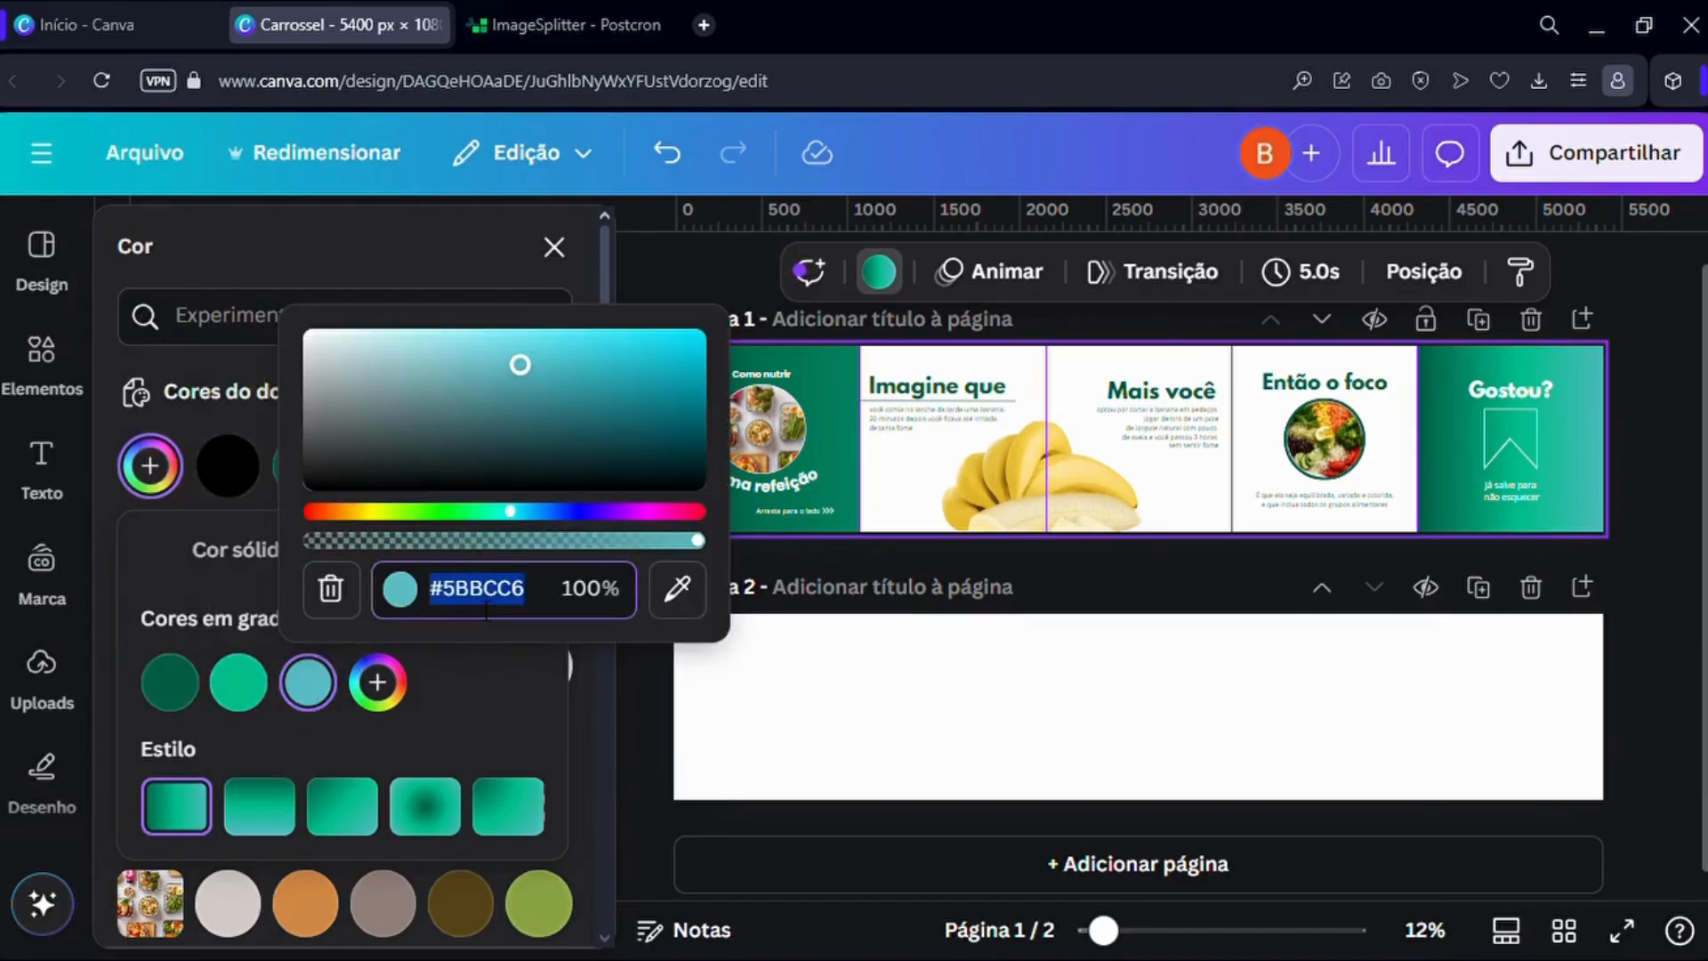
Apply the document's green-to-blue gradient to the background of page 2.
{"action": "left_click", "coordinate": [769, 735]}
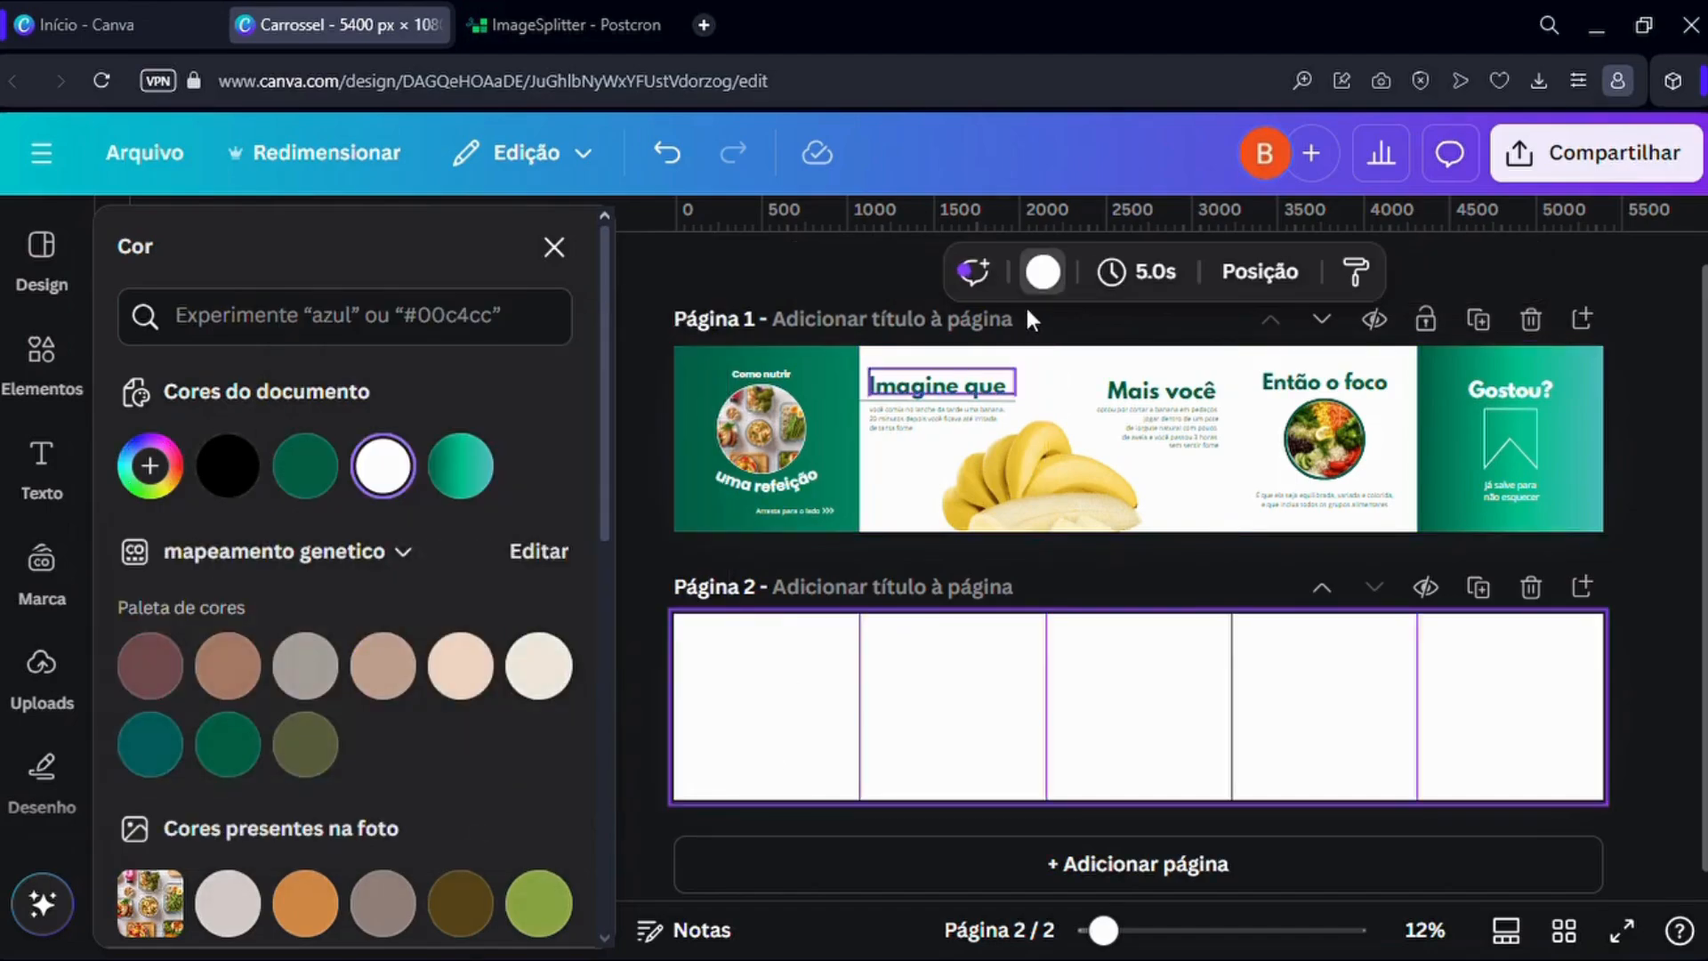
{"action": "left_click_drag", "start_coordinate": [454, 491], "coordinate": [734, 719]}
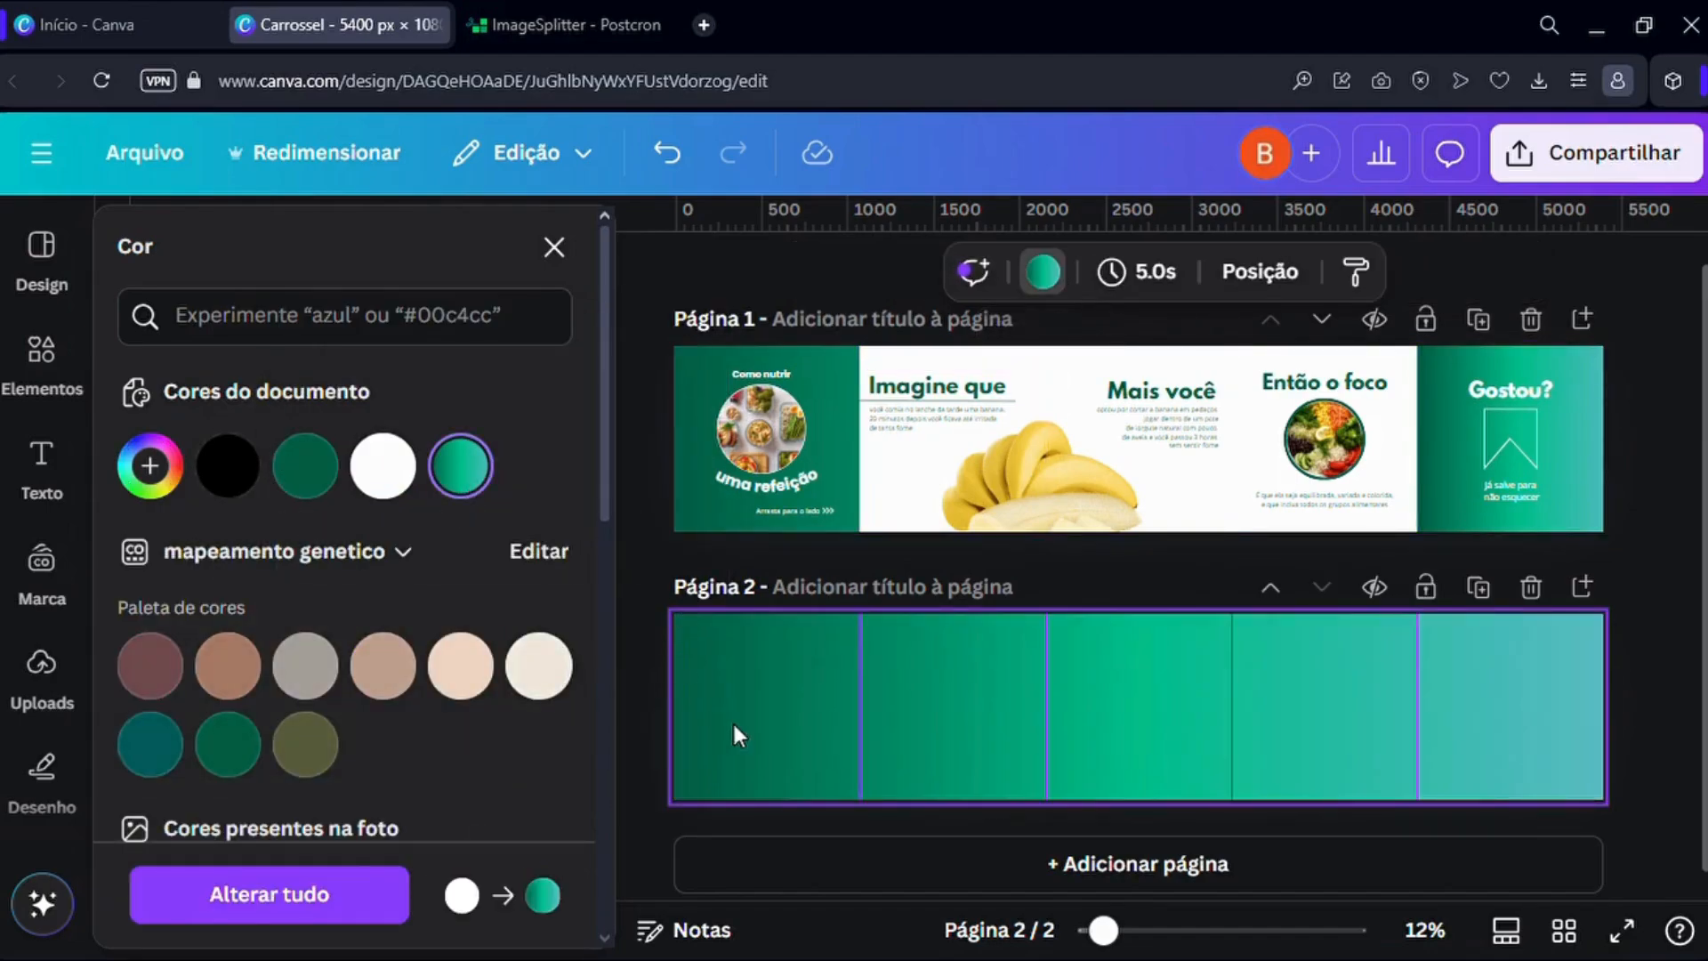
{"action": "left_click", "coordinate": [927, 359]}
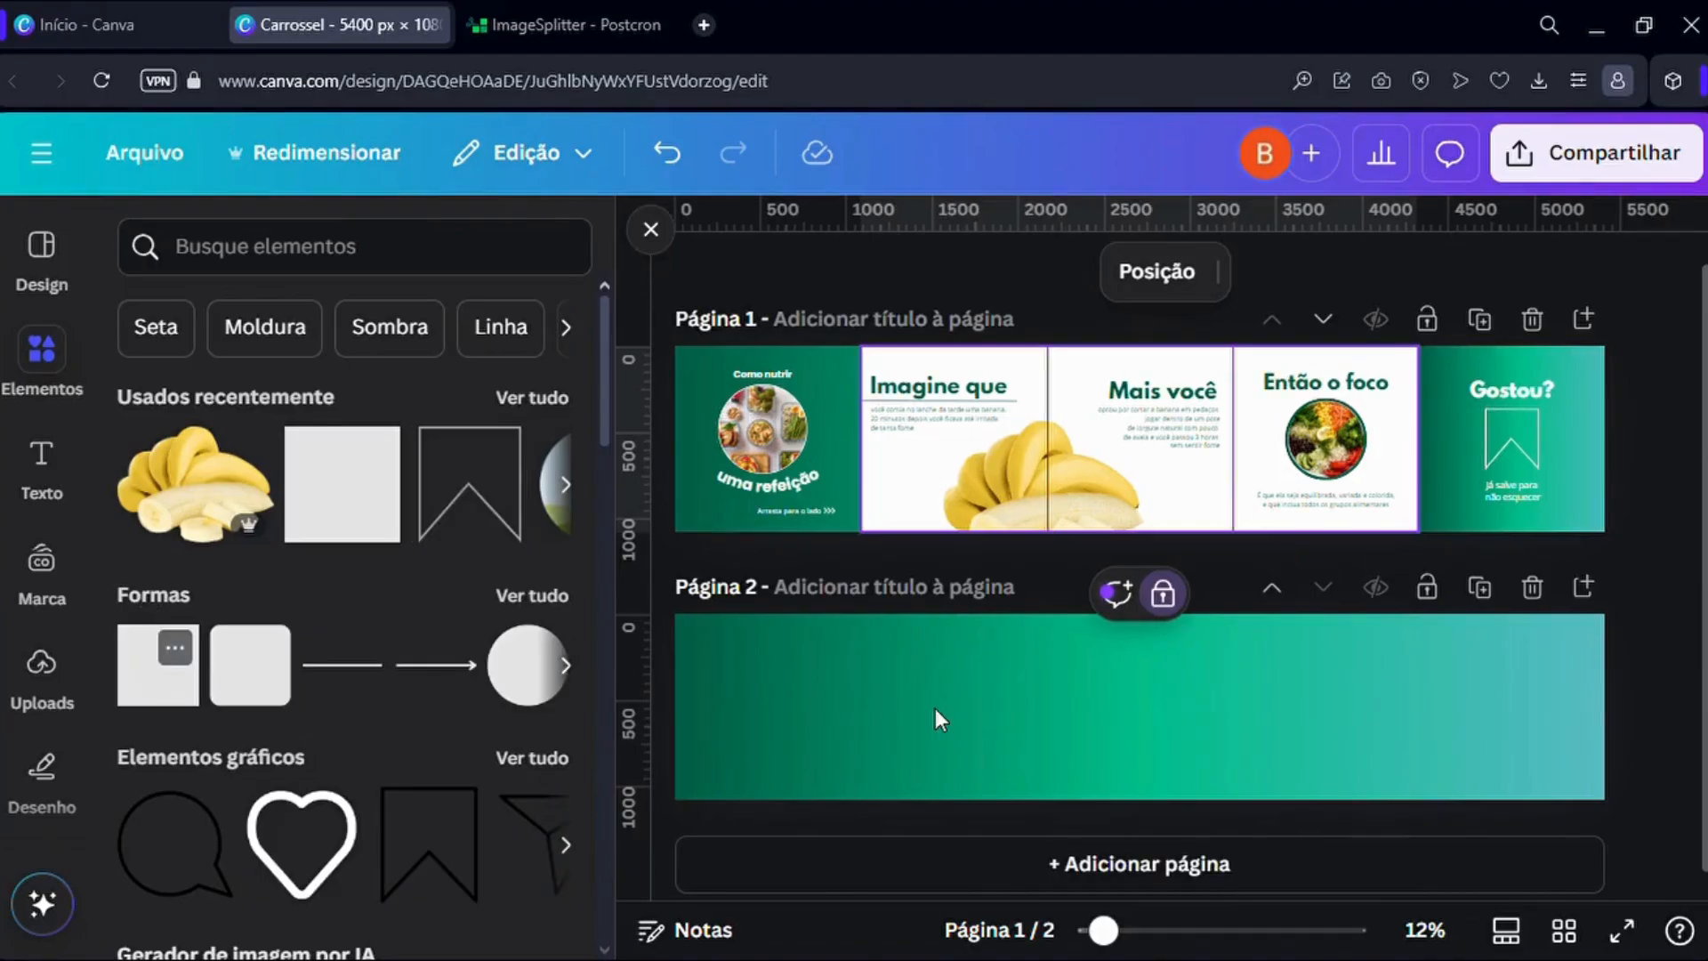
Add a white rectangle on page 2 covering the second to fourth columns over the full page height.
{"action": "key", "text": "r"}
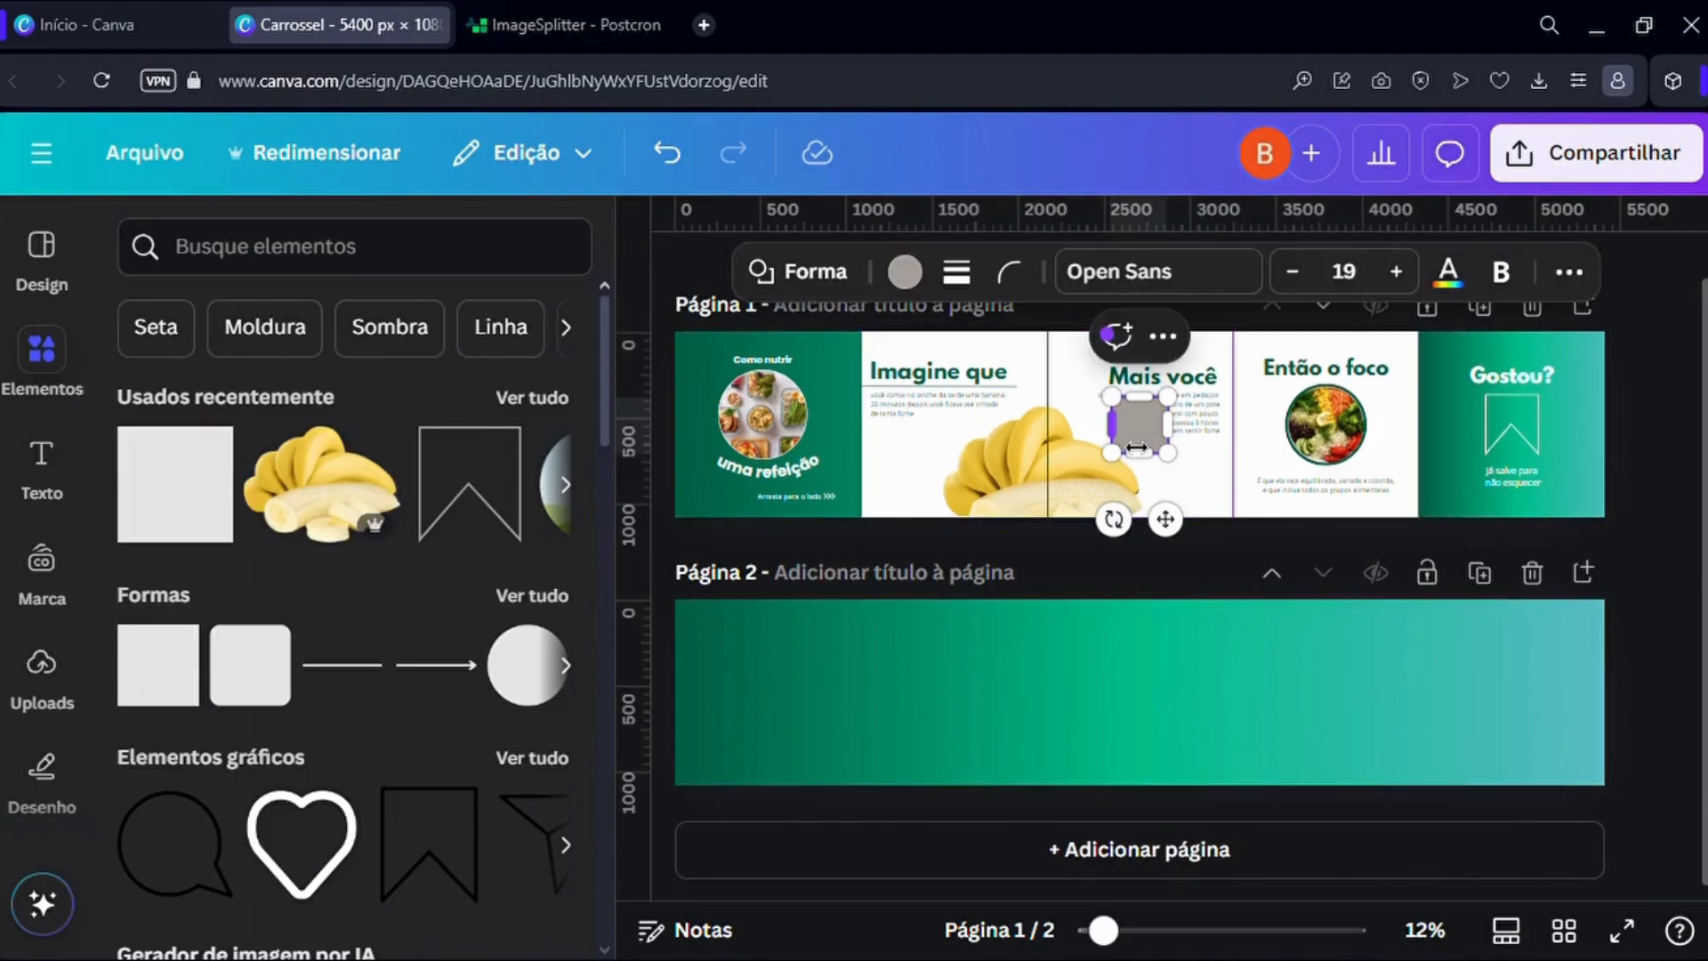
{"action": "left_click_drag", "start_coordinate": [1166, 519], "coordinate": [940, 758]}
{"action": "scroll", "coordinate": [890, 672], "scroll_direction": "up", "scroll_amount": 5}
{"action": "left_click_drag", "start_coordinate": [974, 666], "coordinate": [939, 604]}
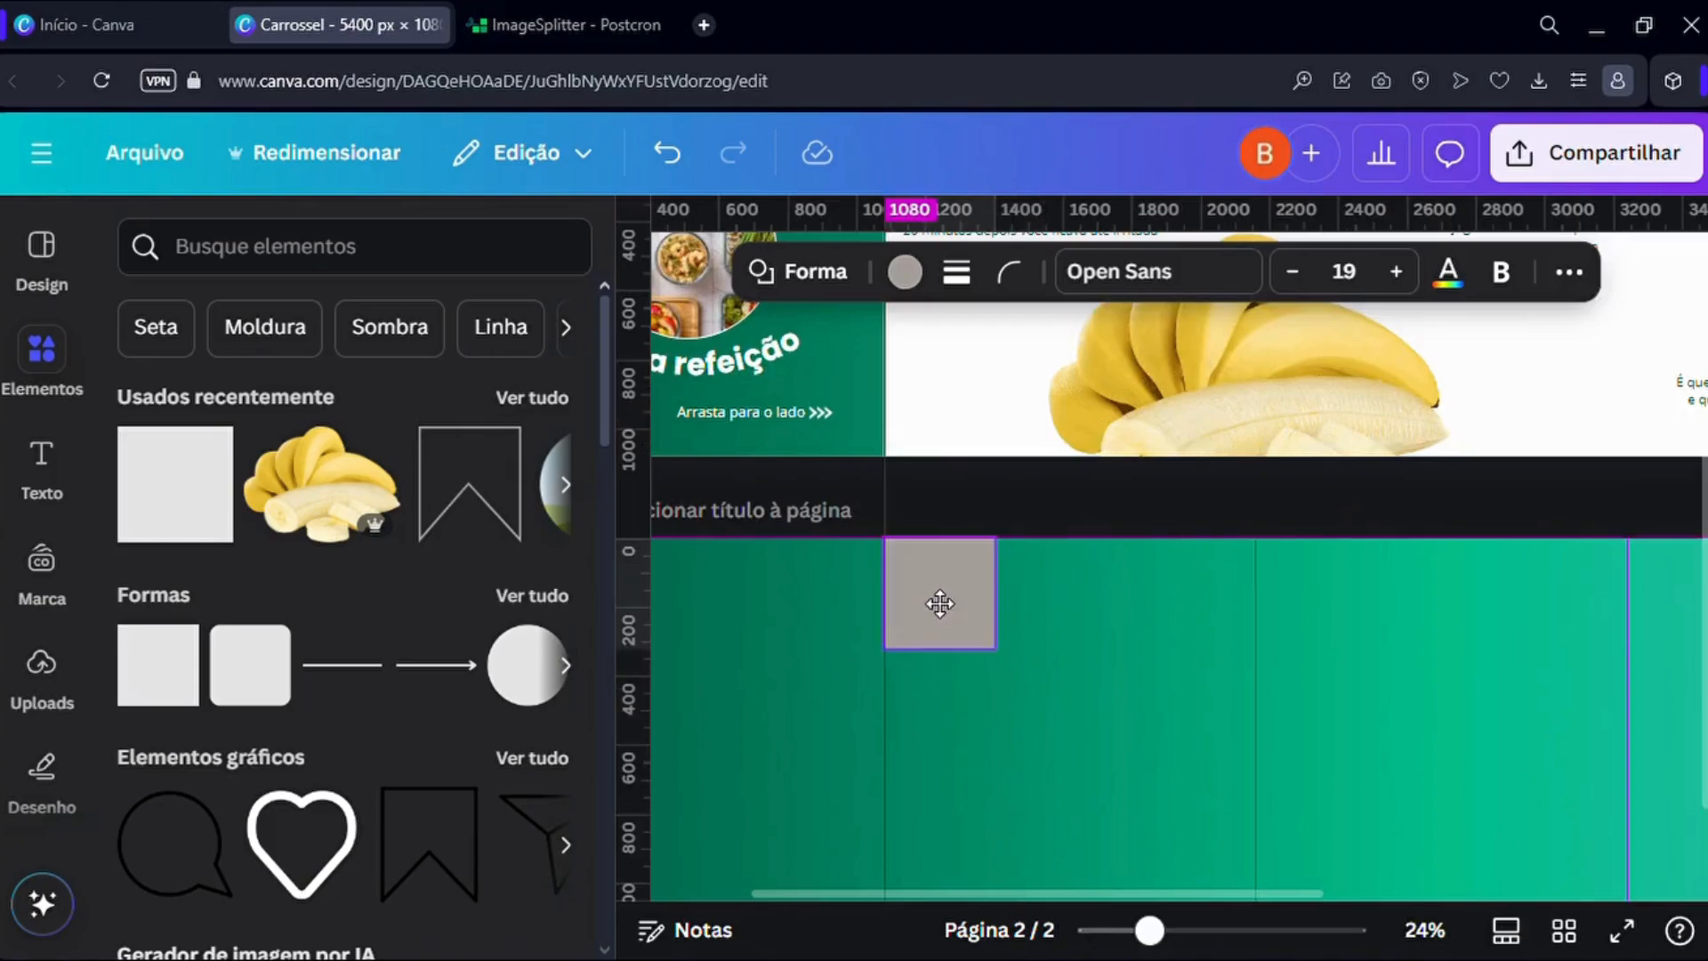
{"action": "scroll", "coordinate": [980, 617], "scroll_direction": "down", "scroll_amount": 3}
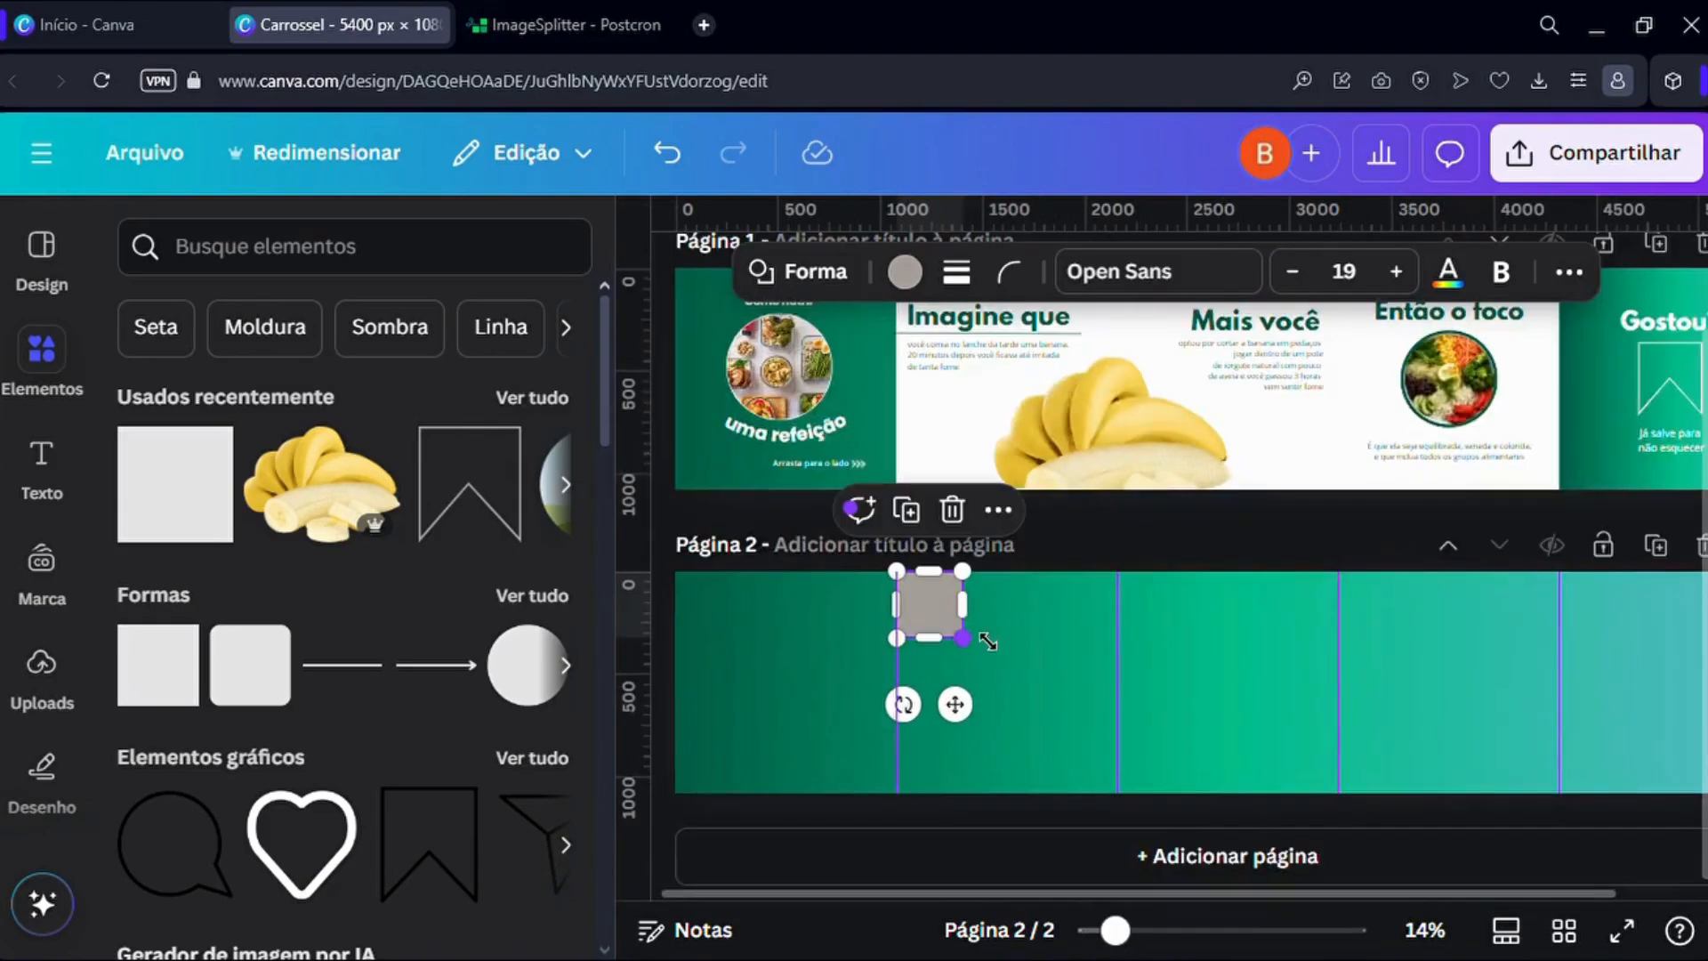
{"action": "left_click_drag", "start_coordinate": [986, 647], "coordinate": [1585, 807]}
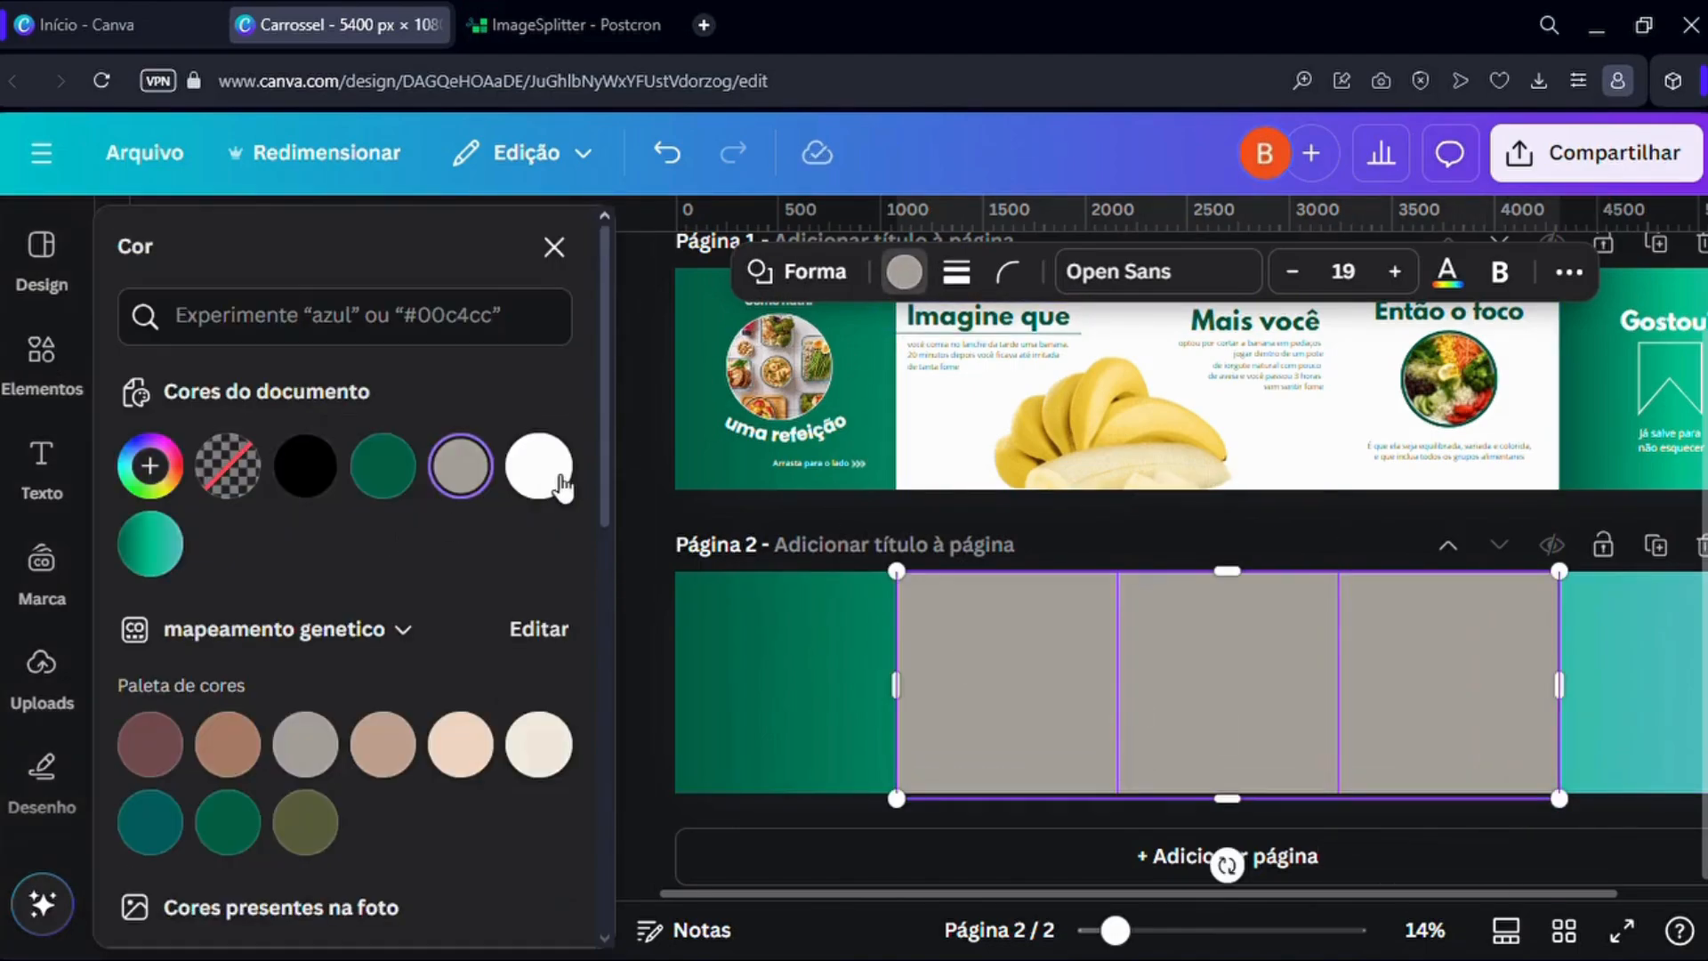
{"action": "left_click", "coordinate": [549, 472]}
{"action": "left_click_drag", "start_coordinate": [1244, 822], "coordinate": [1247, 799]}
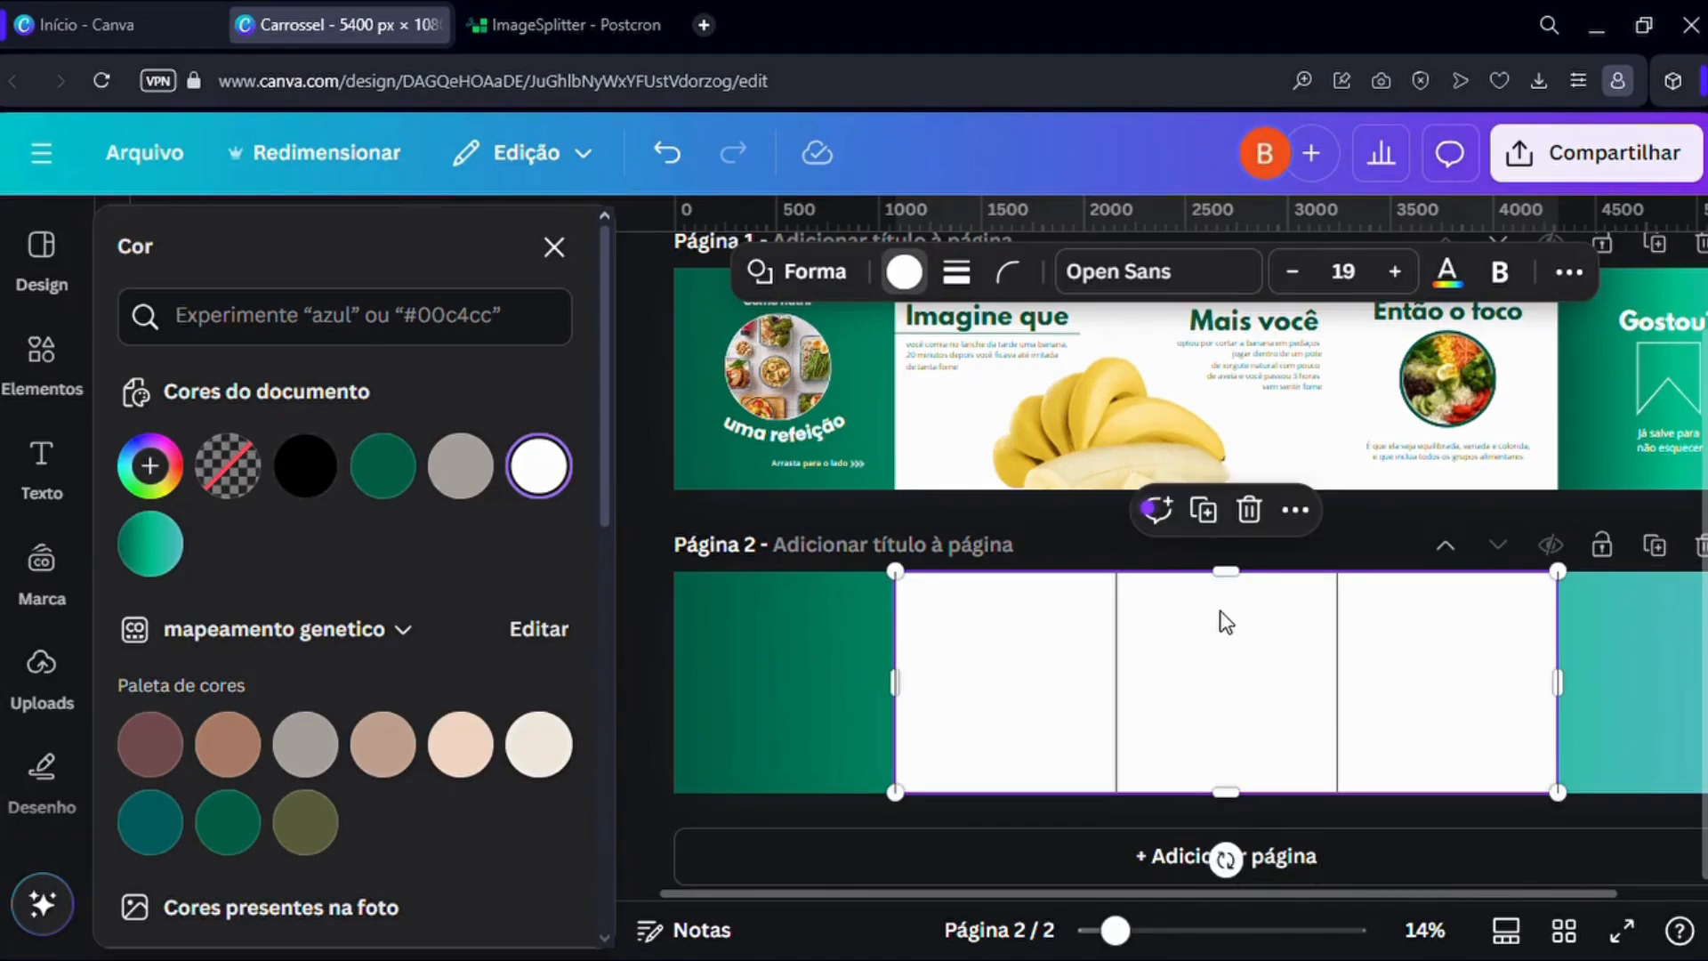
Lock only the position of the white rectangle on page 2.
{"action": "left_click", "coordinate": [1296, 511]}
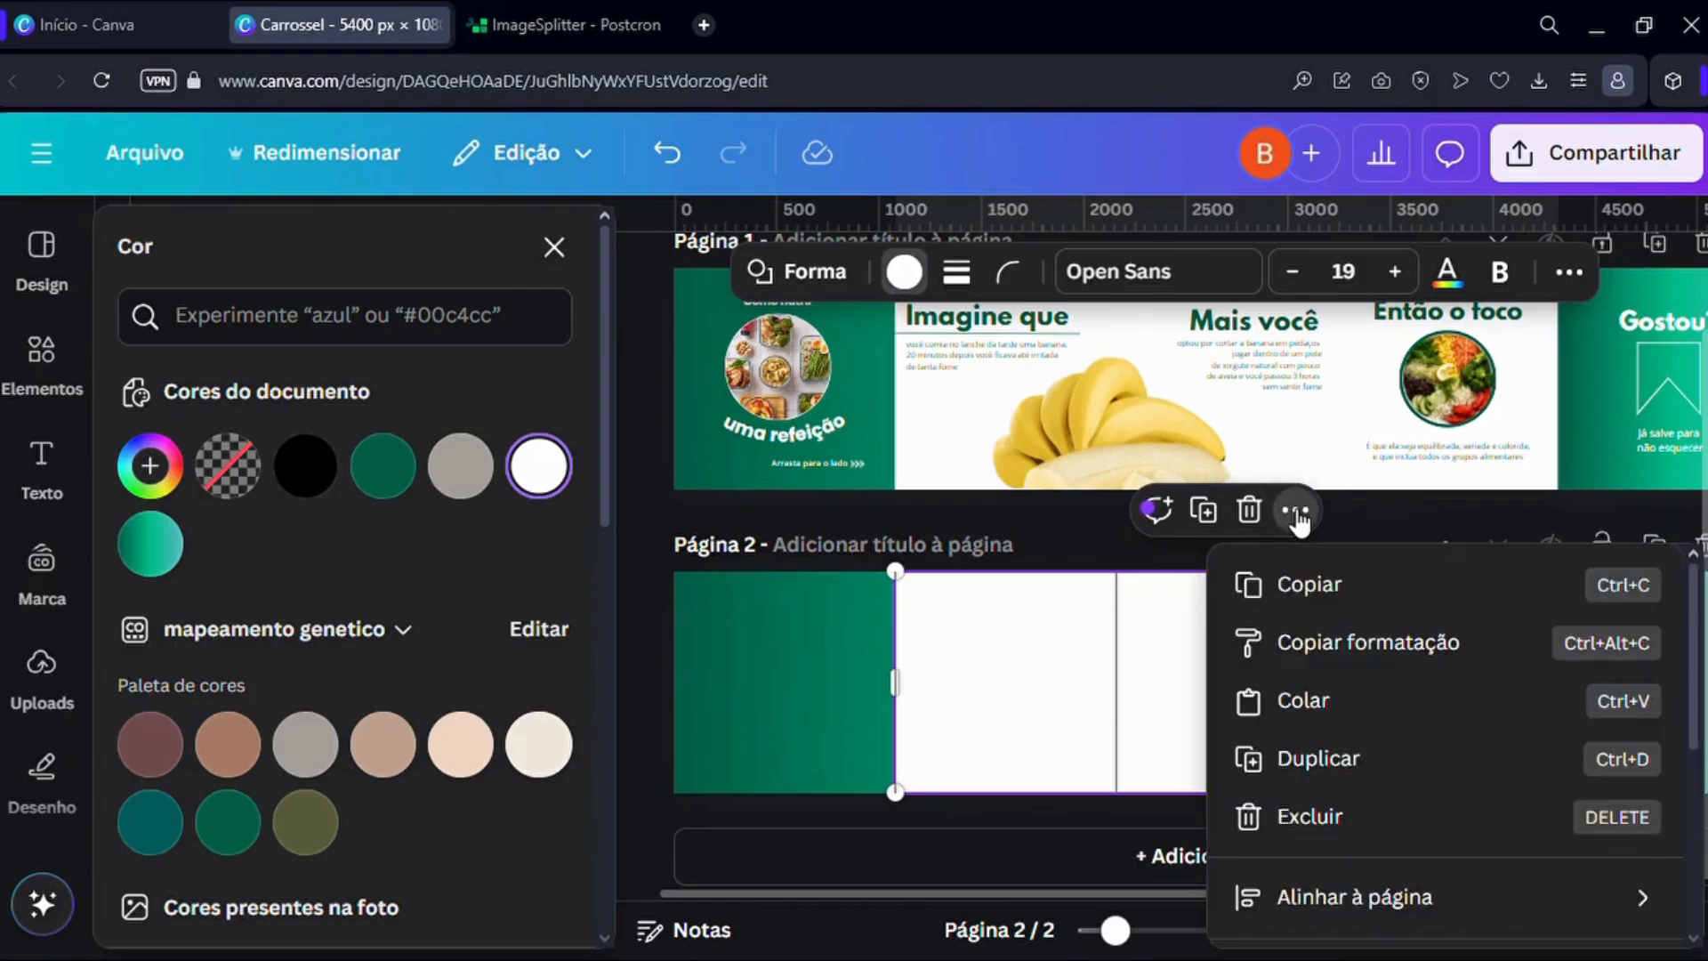
{"action": "scroll", "coordinate": [1335, 763], "scroll_direction": "down", "scroll_amount": 5}
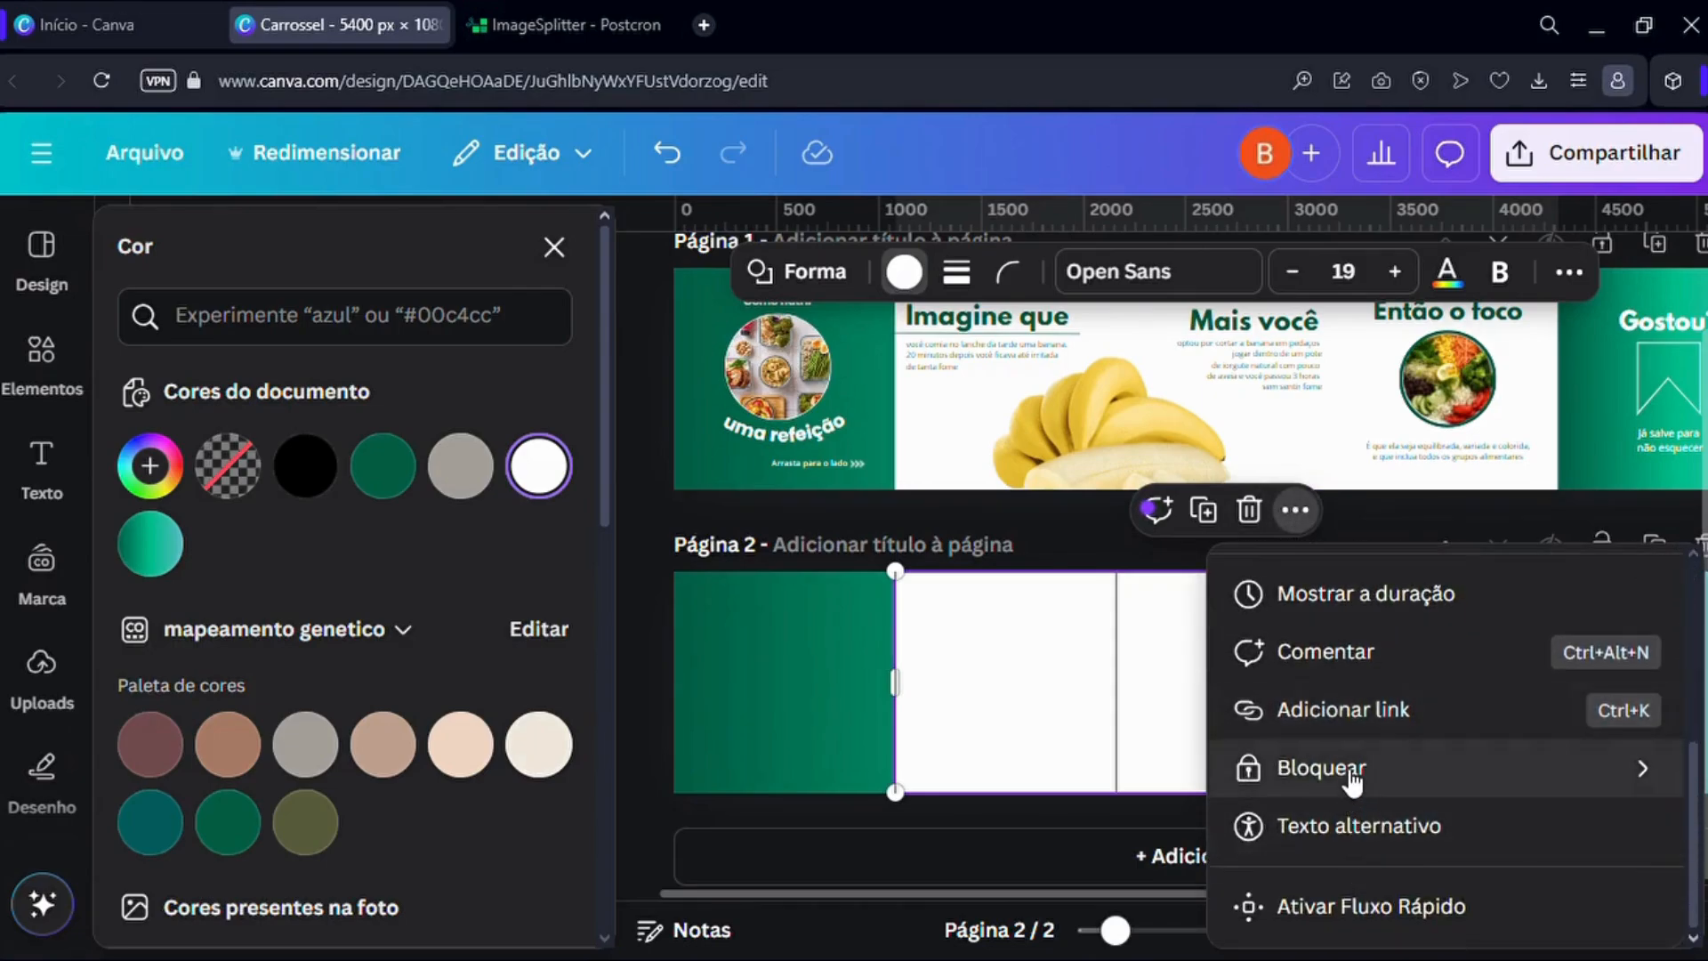
{"action": "mouse_move", "coordinate": [1353, 781]}
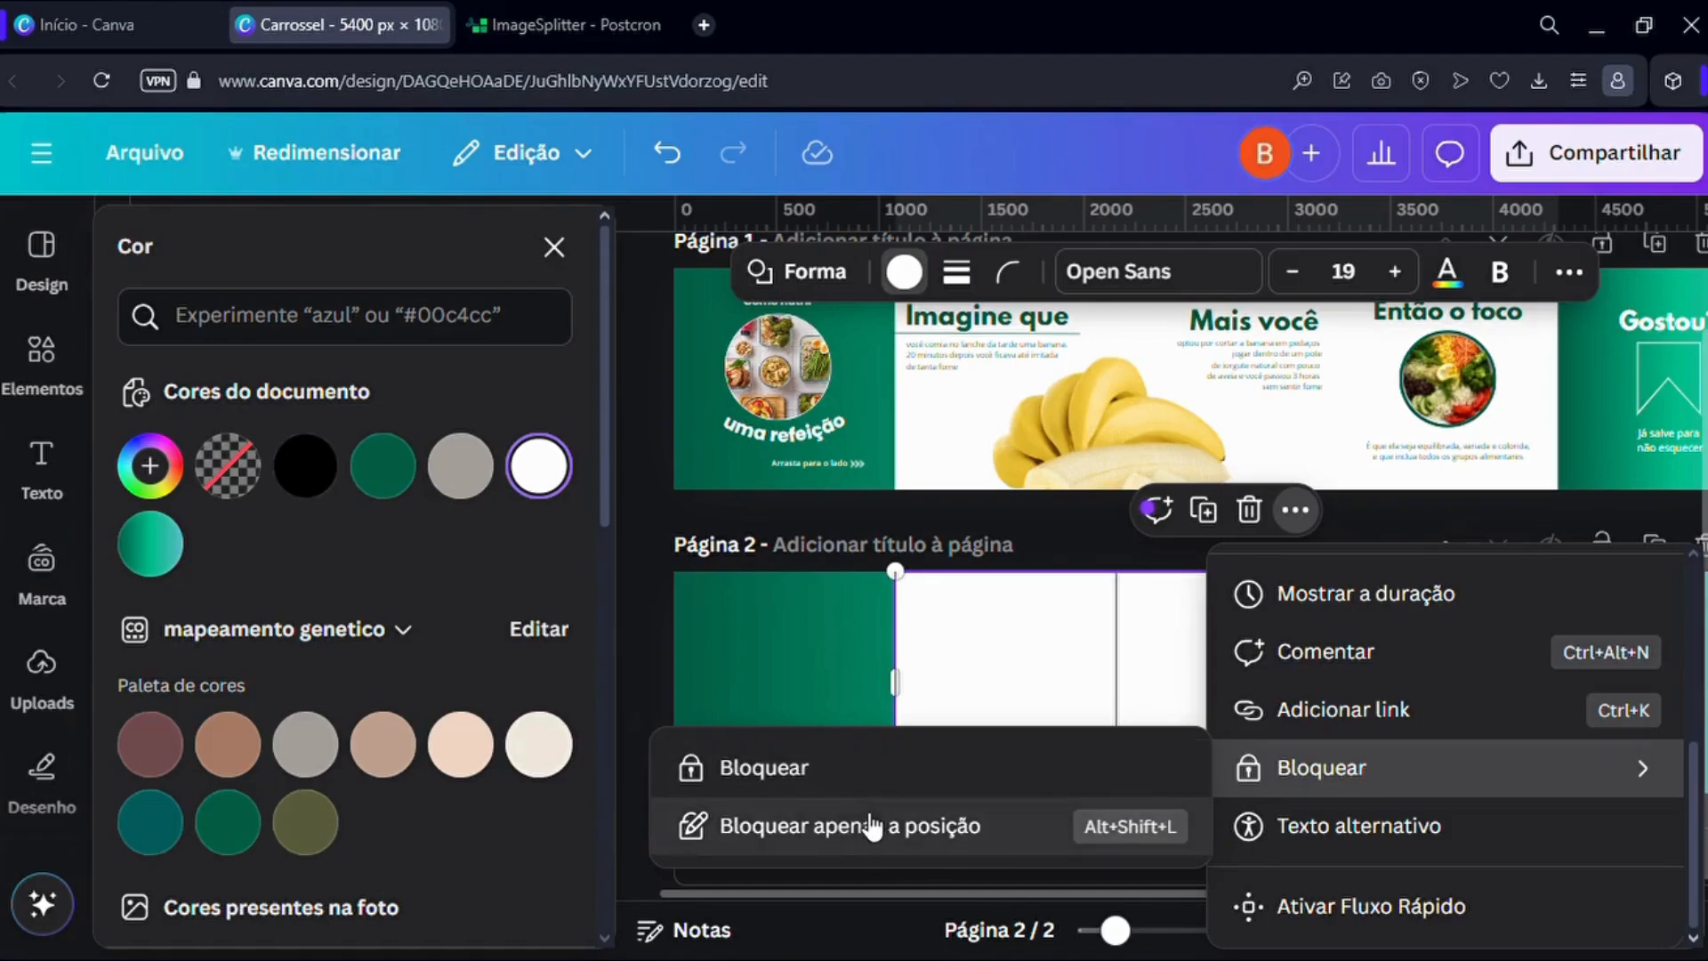
{"action": "left_click", "coordinate": [896, 824]}
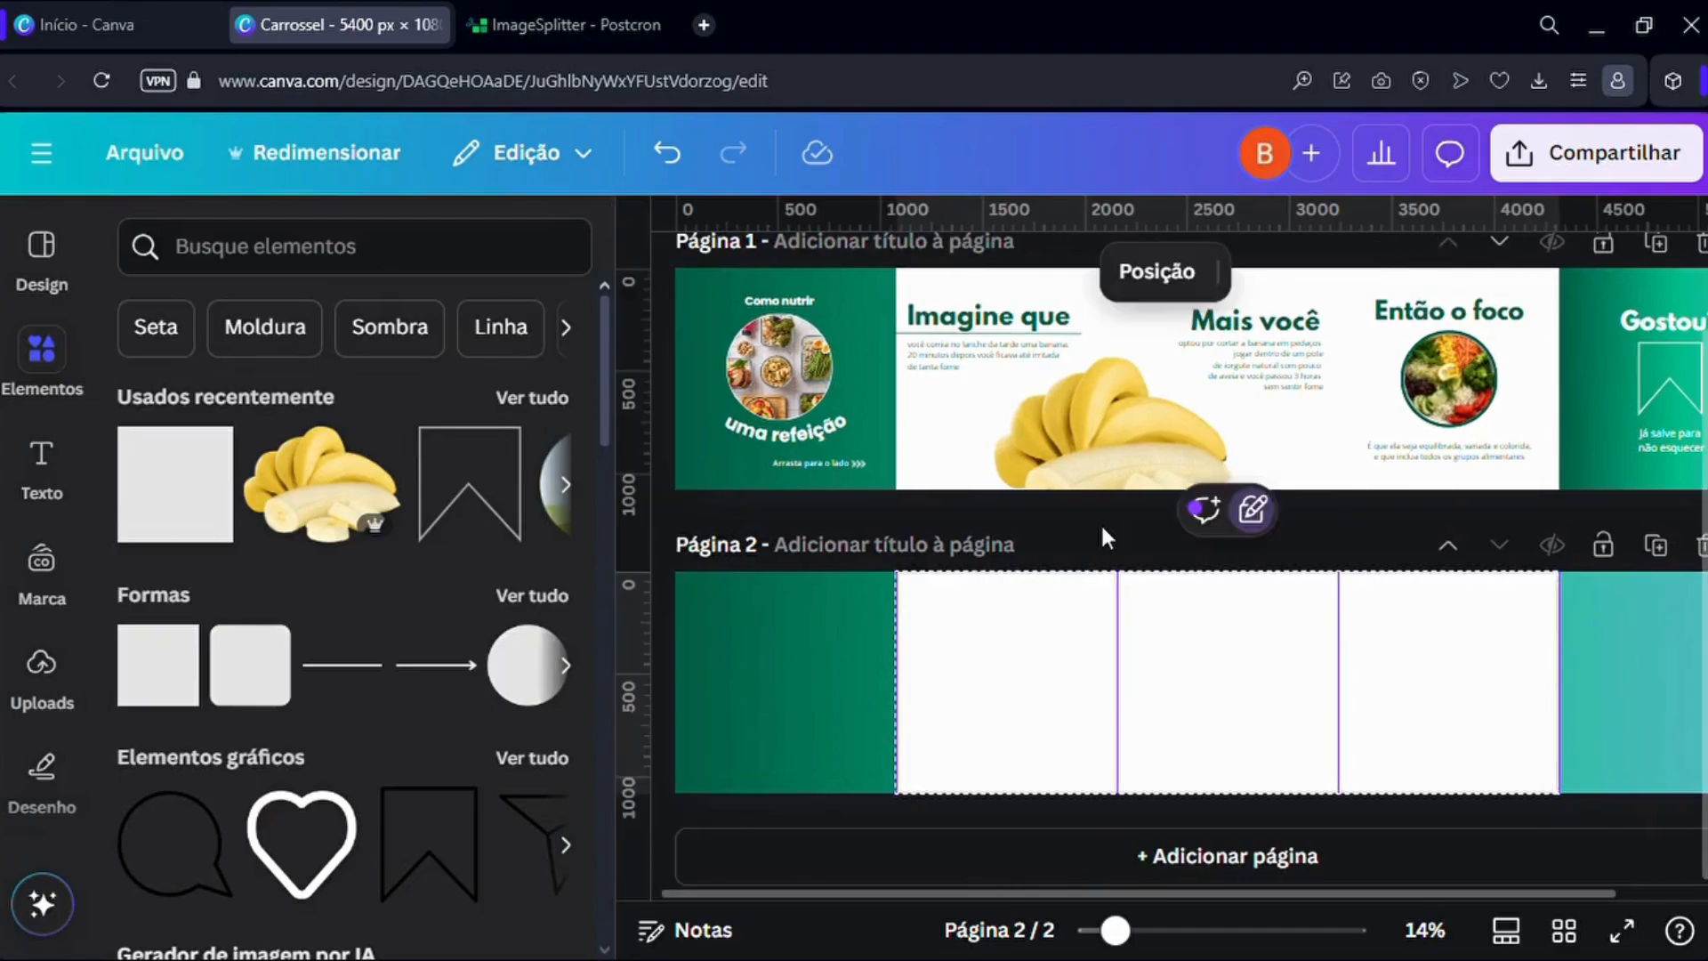
{"action": "left_click", "coordinate": [1103, 526]}
Add a 1080 × 1080 px square with the document's green gradient over the fifth column of page 2.
{"action": "scroll", "coordinate": [1108, 561], "scroll_direction": "up", "scroll_amount": 1}
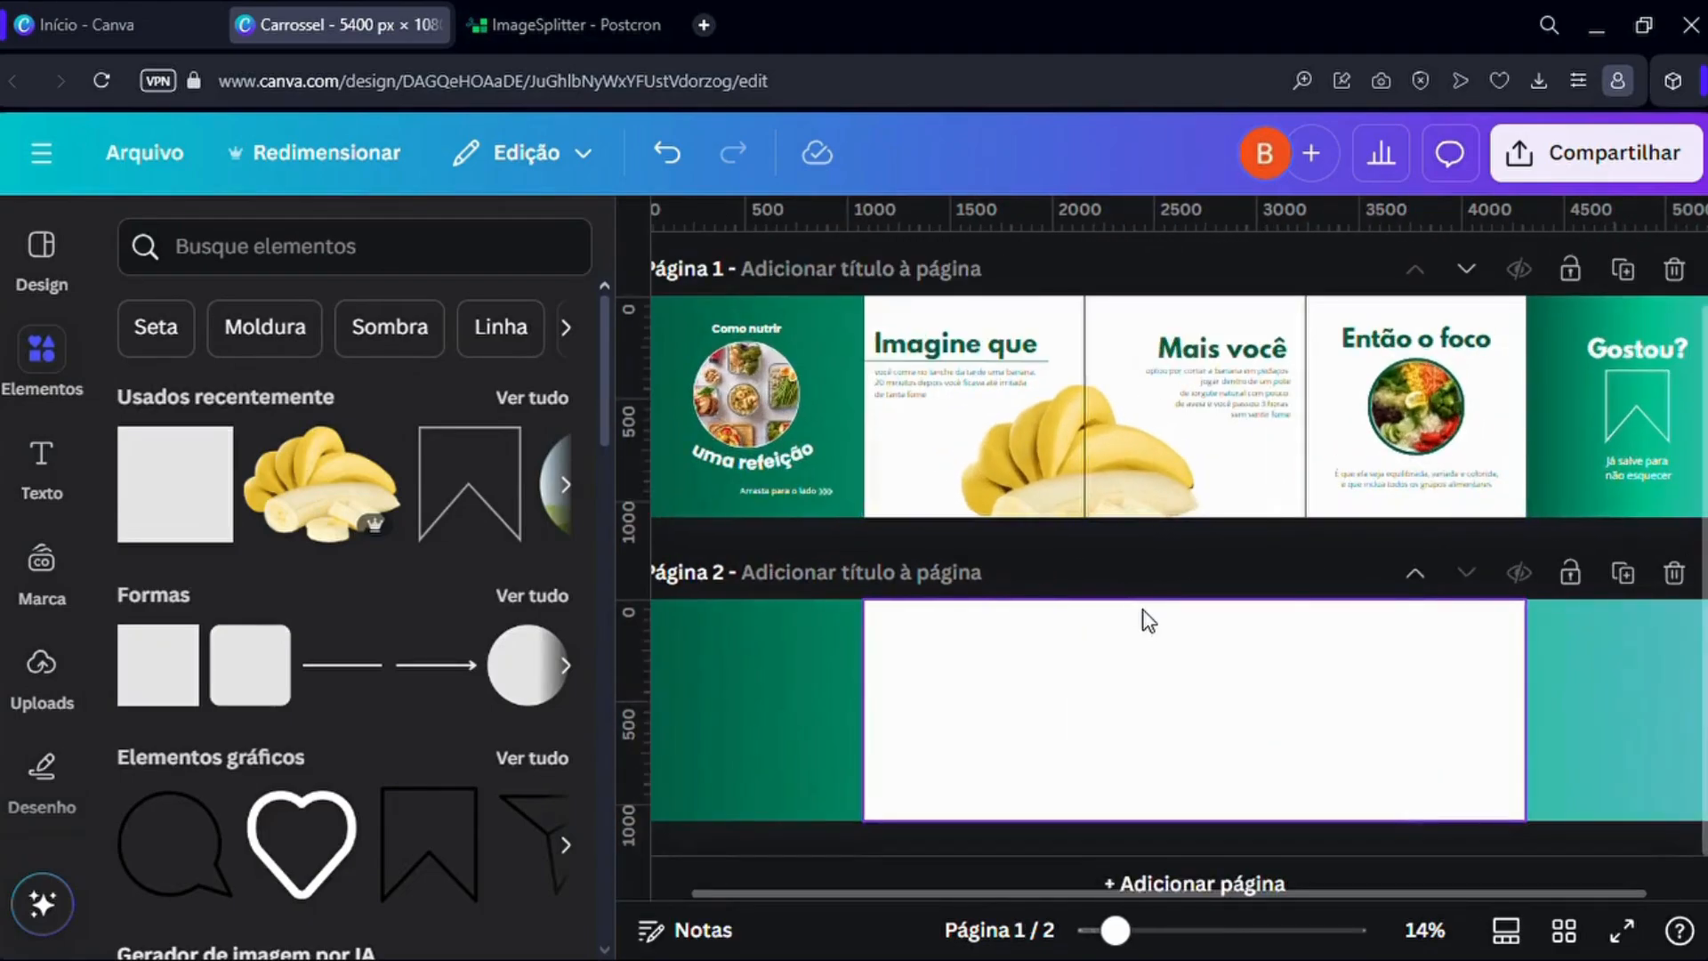
{"action": "scroll", "coordinate": [1143, 614], "scroll_direction": "down", "scroll_amount": 1}
{"action": "left_click", "coordinate": [1594, 662]}
{"action": "scroll", "coordinate": [1589, 659], "scroll_direction": "down", "scroll_amount": 1}
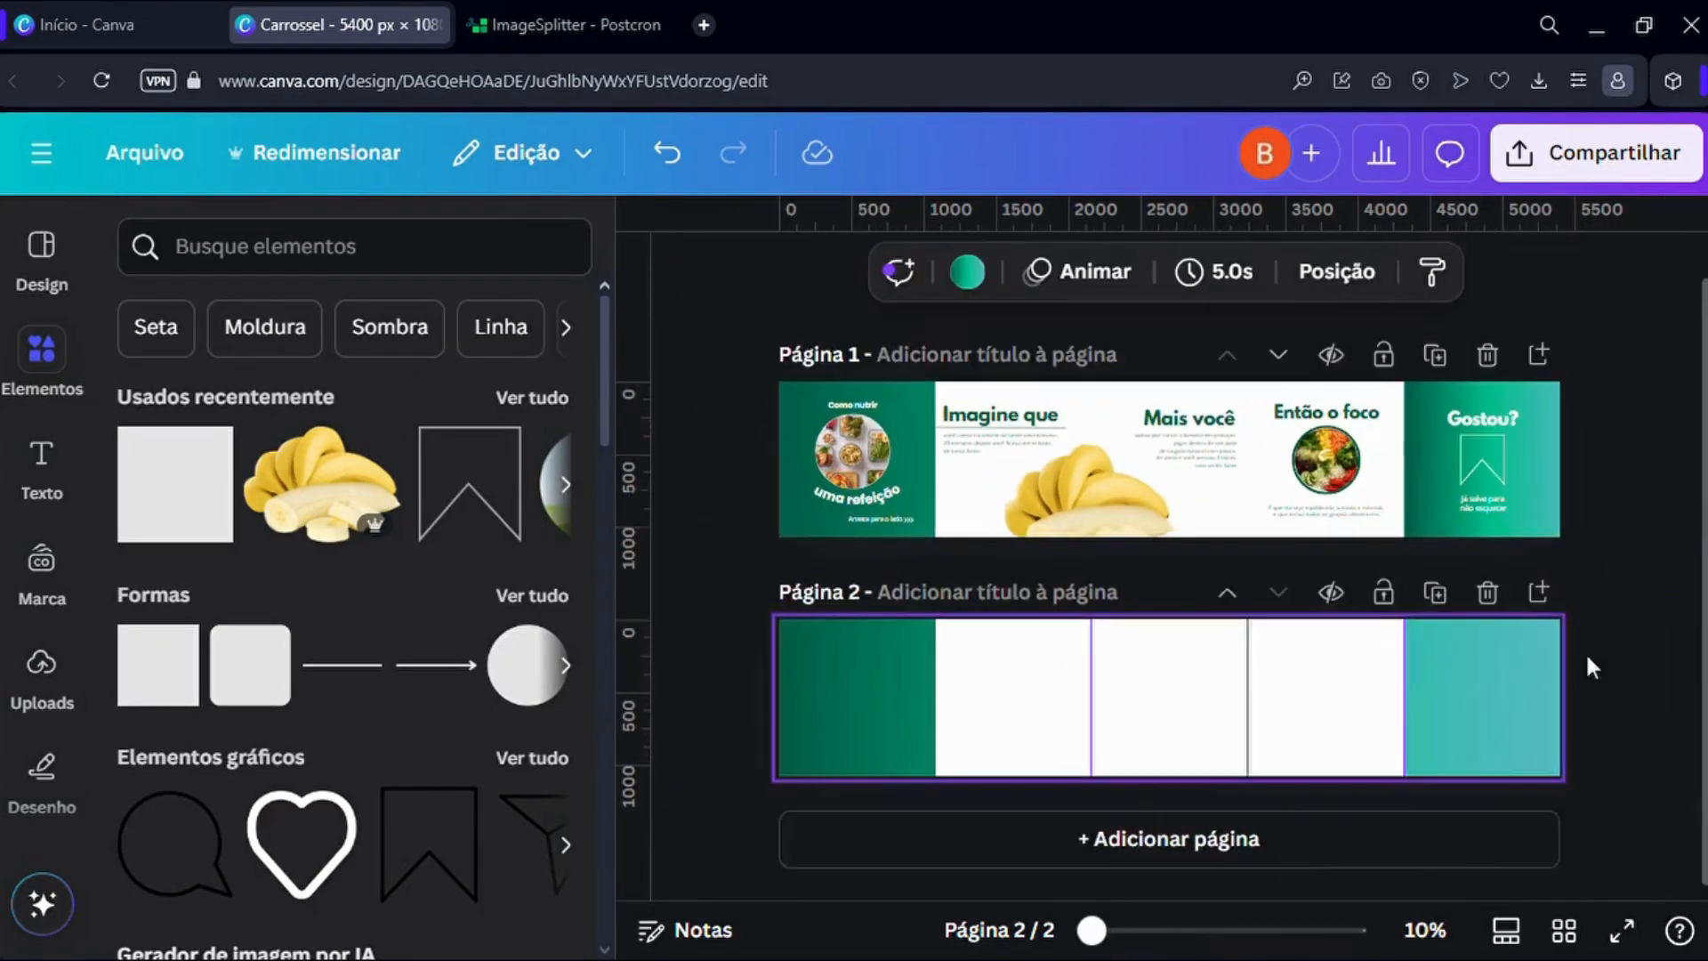
{"action": "left_click", "coordinate": [178, 481]}
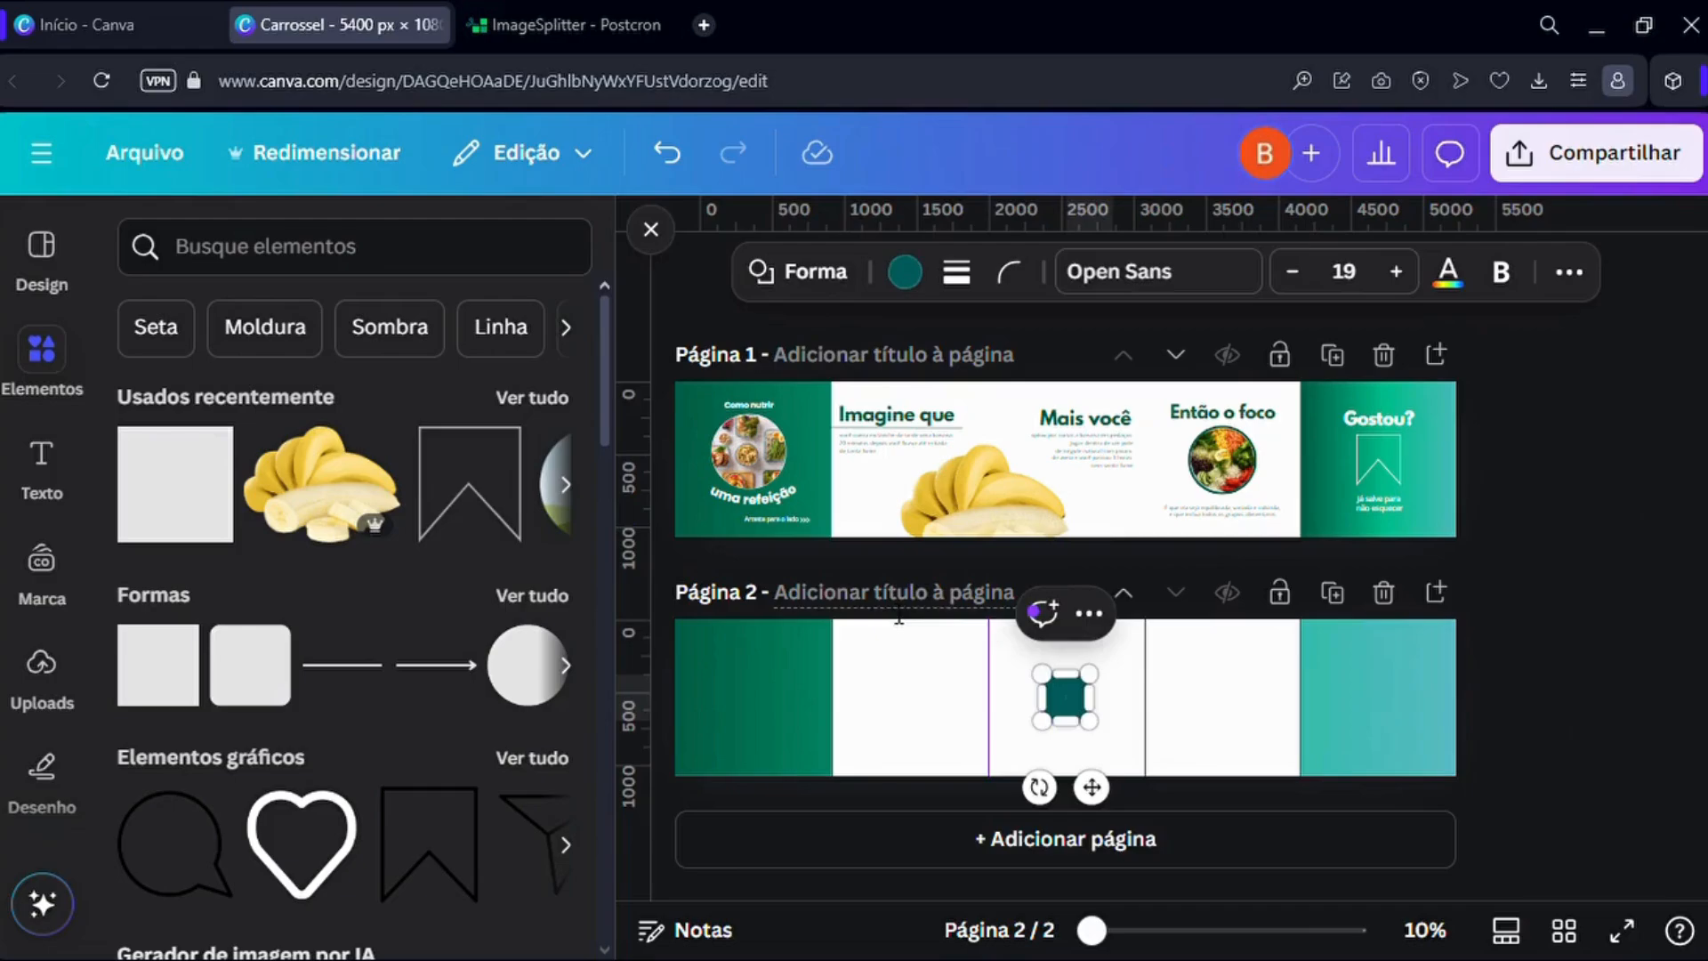
{"action": "left_click", "coordinate": [905, 272]}
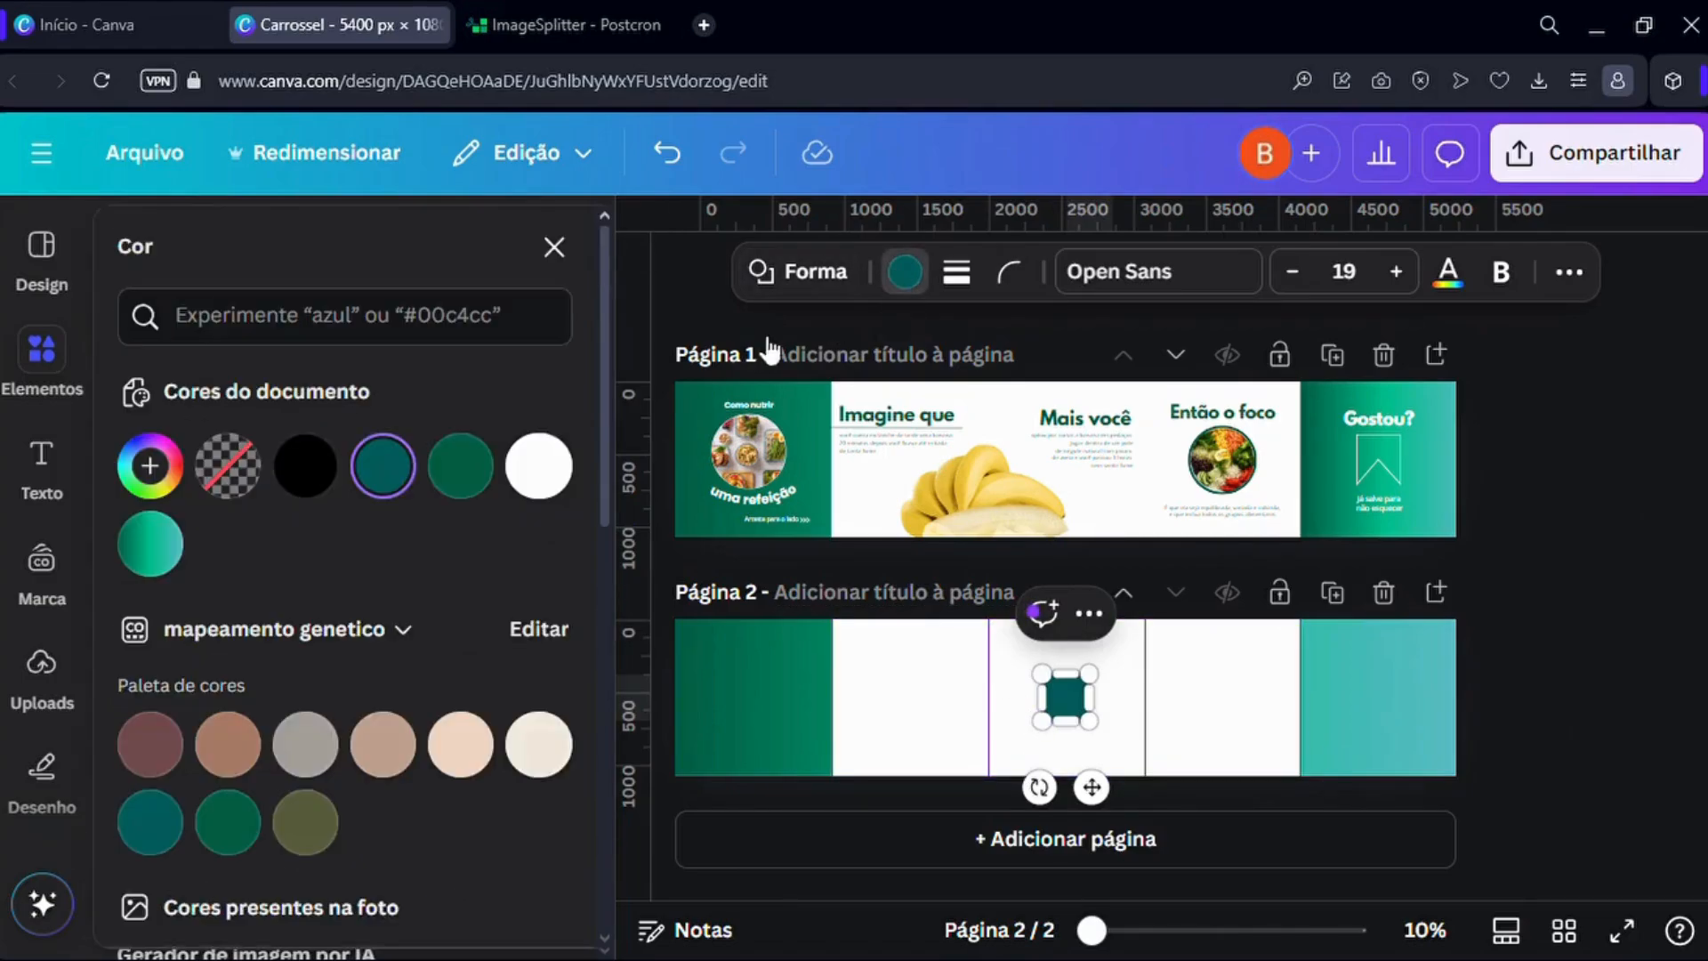
{"action": "left_click", "coordinate": [150, 544]}
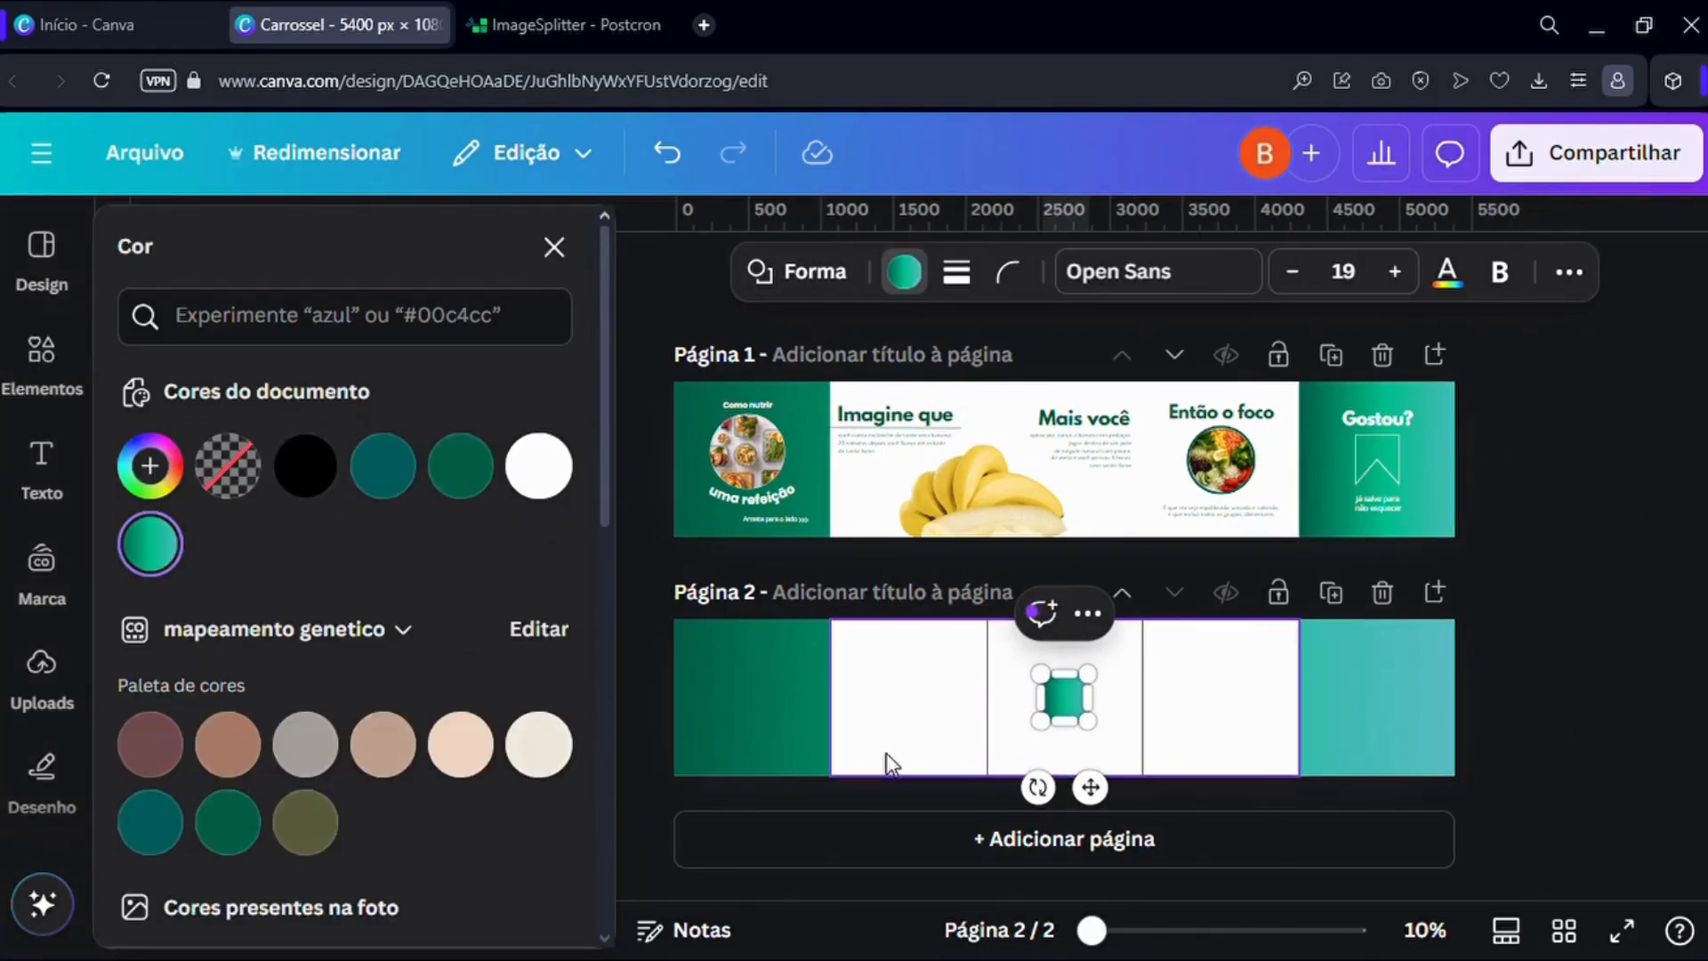
{"action": "left_click_drag", "start_coordinate": [1091, 787], "coordinate": [1368, 752]}
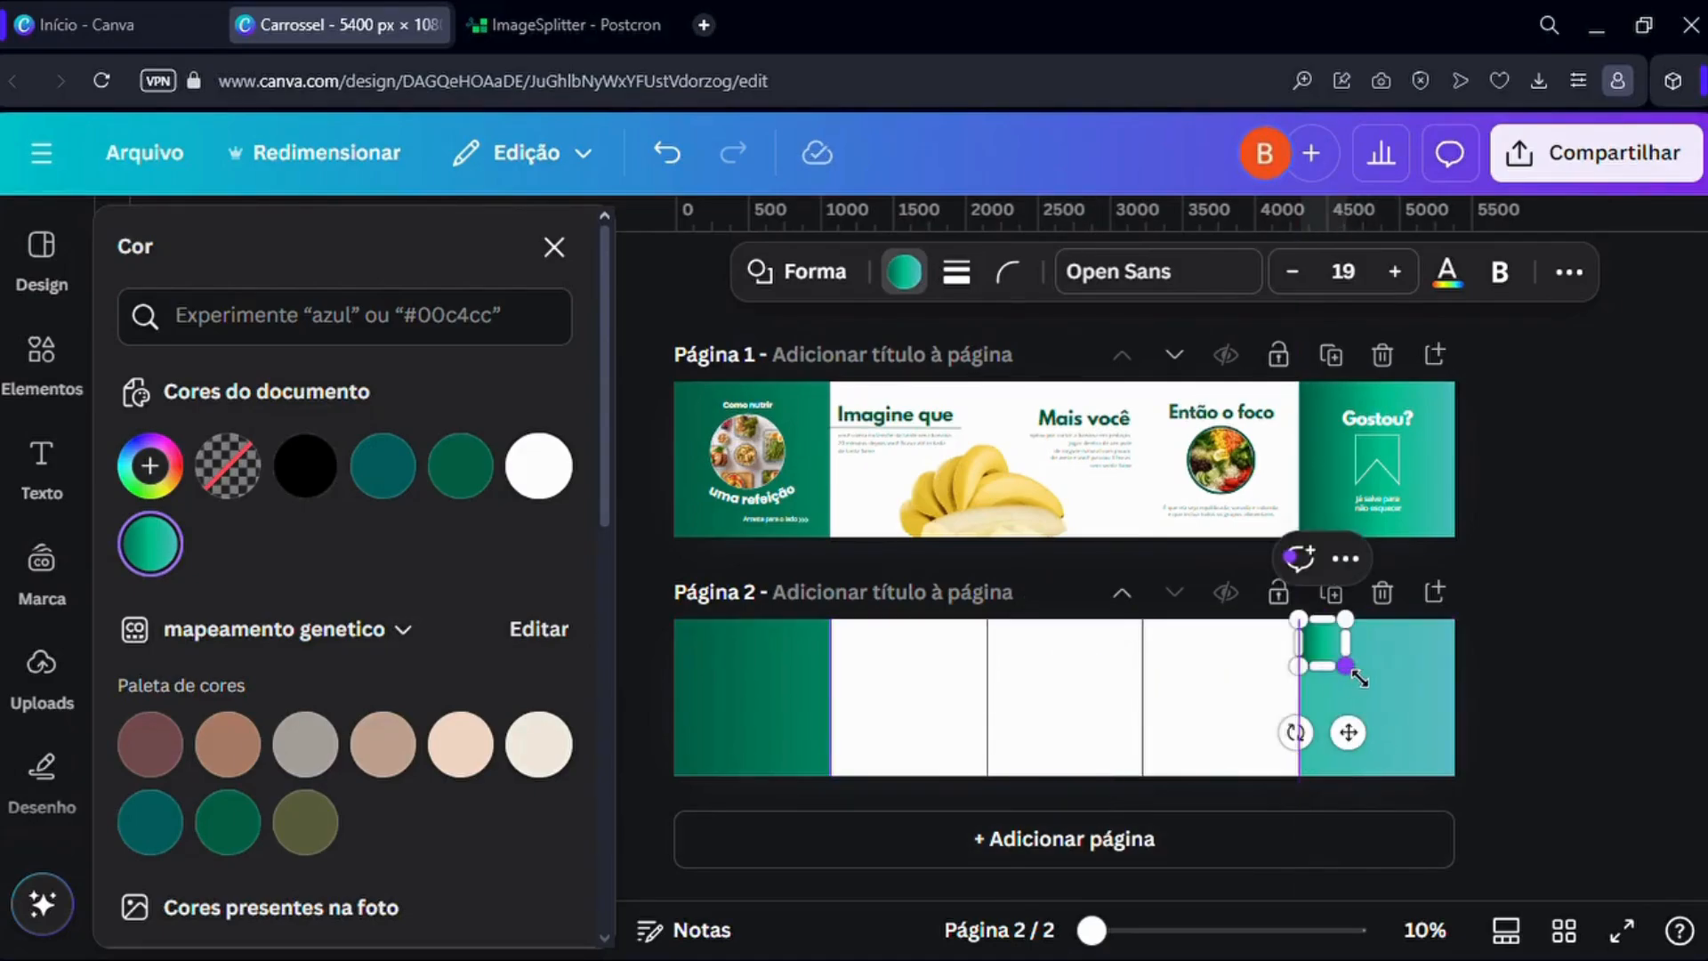
{"action": "left_click_drag", "start_coordinate": [1359, 678], "coordinate": [1466, 787]}
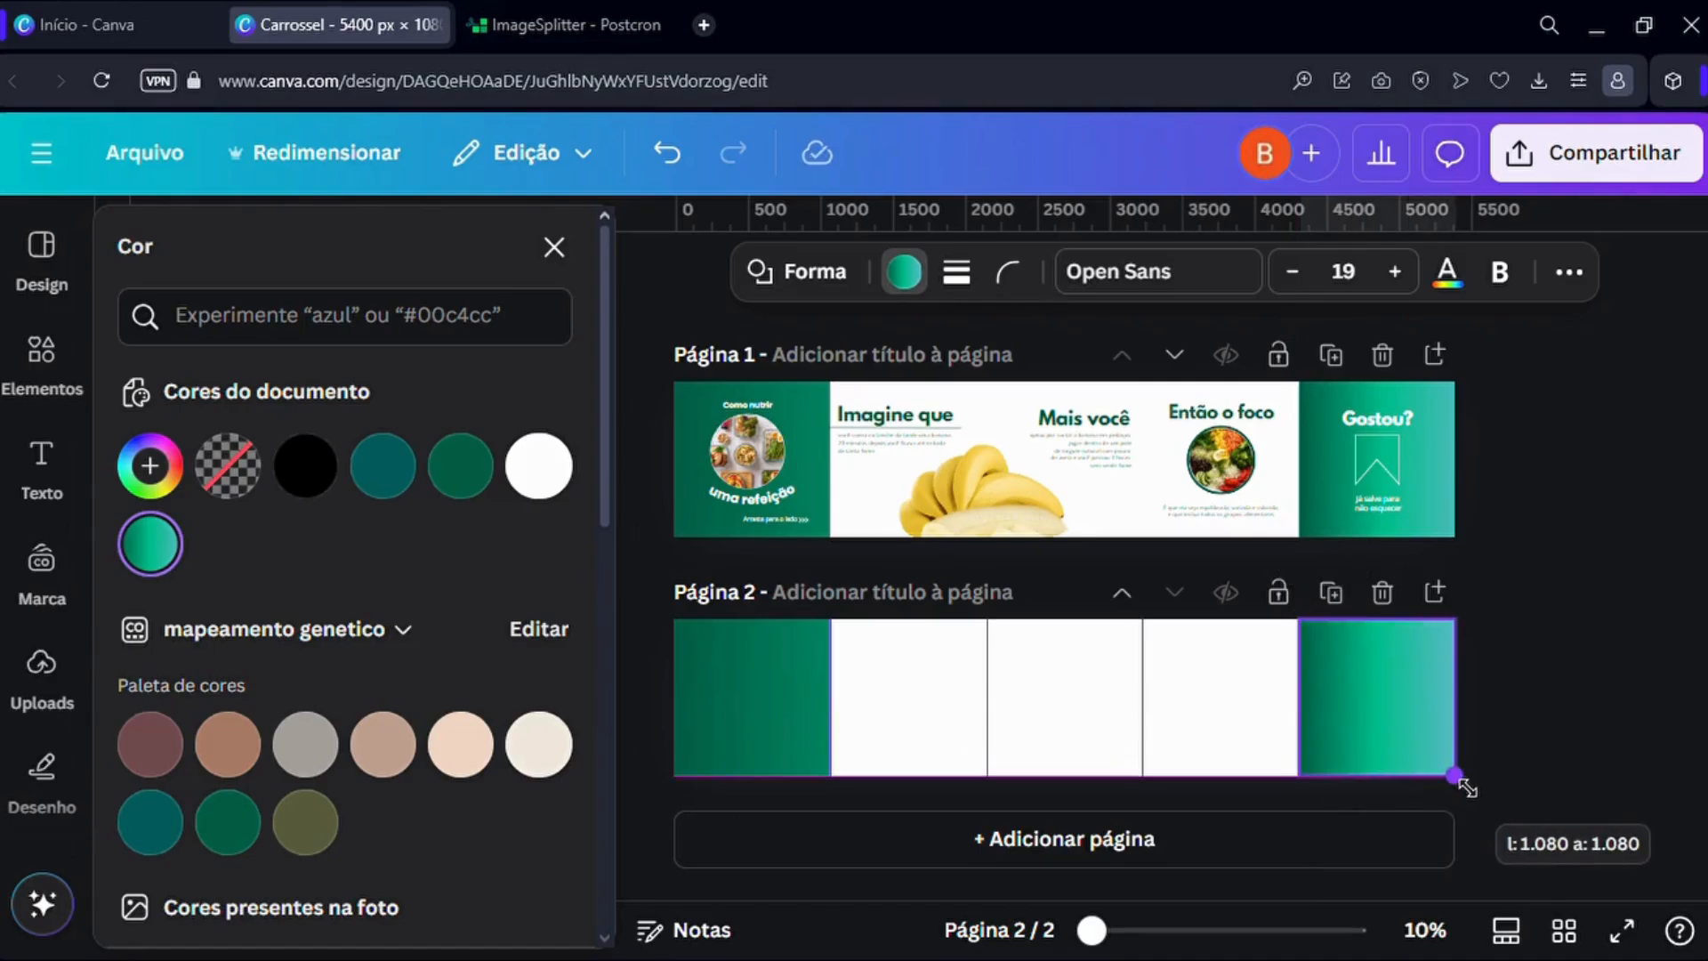
{"action": "left_click", "coordinate": [1283, 709]}
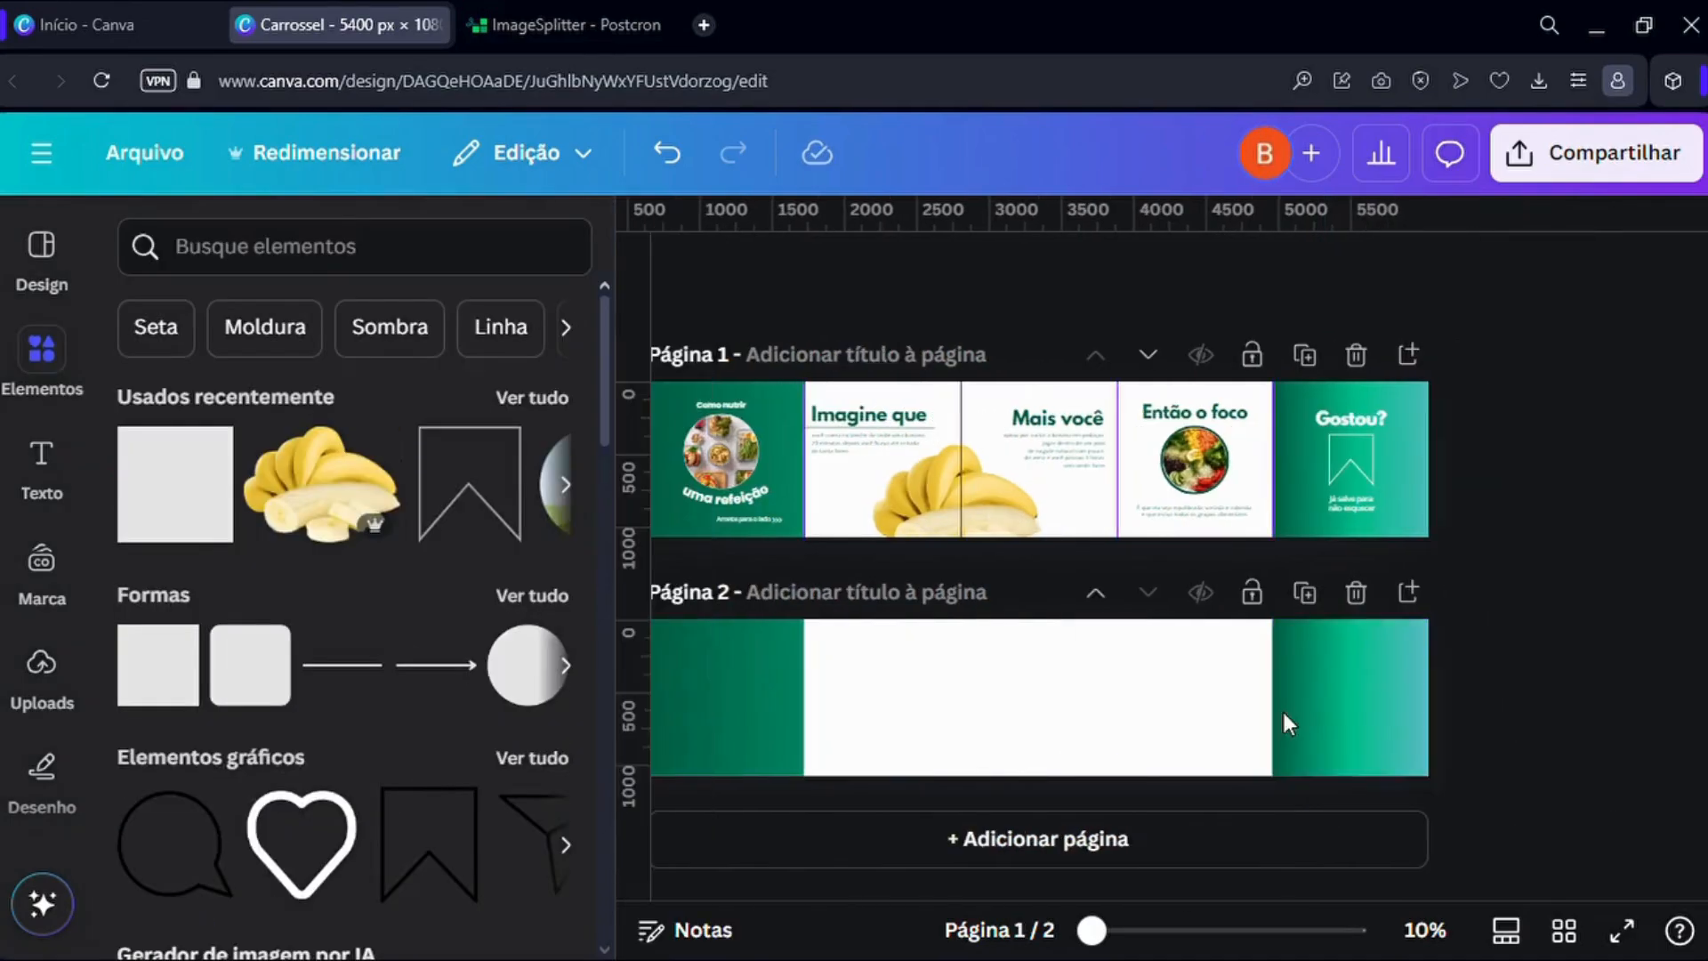
Compare page 2's gradient and white slide backgrounds with page 1, then examine the first slide's title and image layout up close.
{"action": "scroll", "coordinate": [1501, 684], "scroll_direction": "up", "scroll_amount": 1}
{"action": "scroll", "coordinate": [1621, 683], "scroll_direction": "down", "scroll_amount": 1}
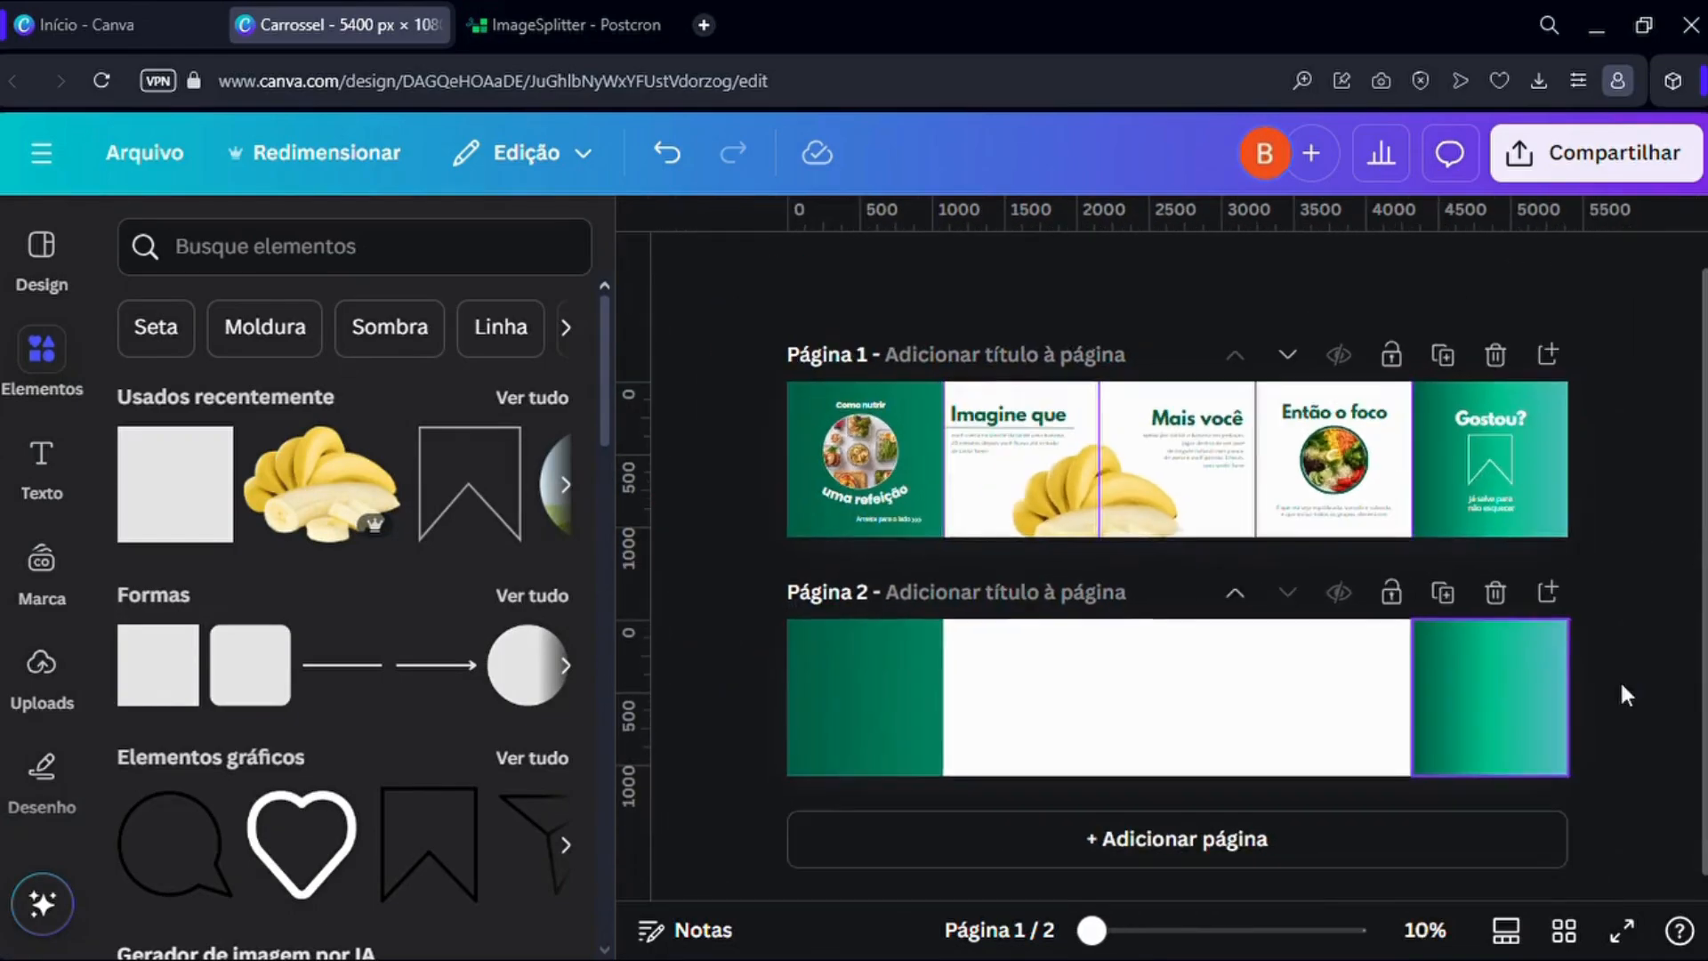
{"action": "scroll", "coordinate": [790, 687], "scroll_direction": "up", "scroll_amount": 4}
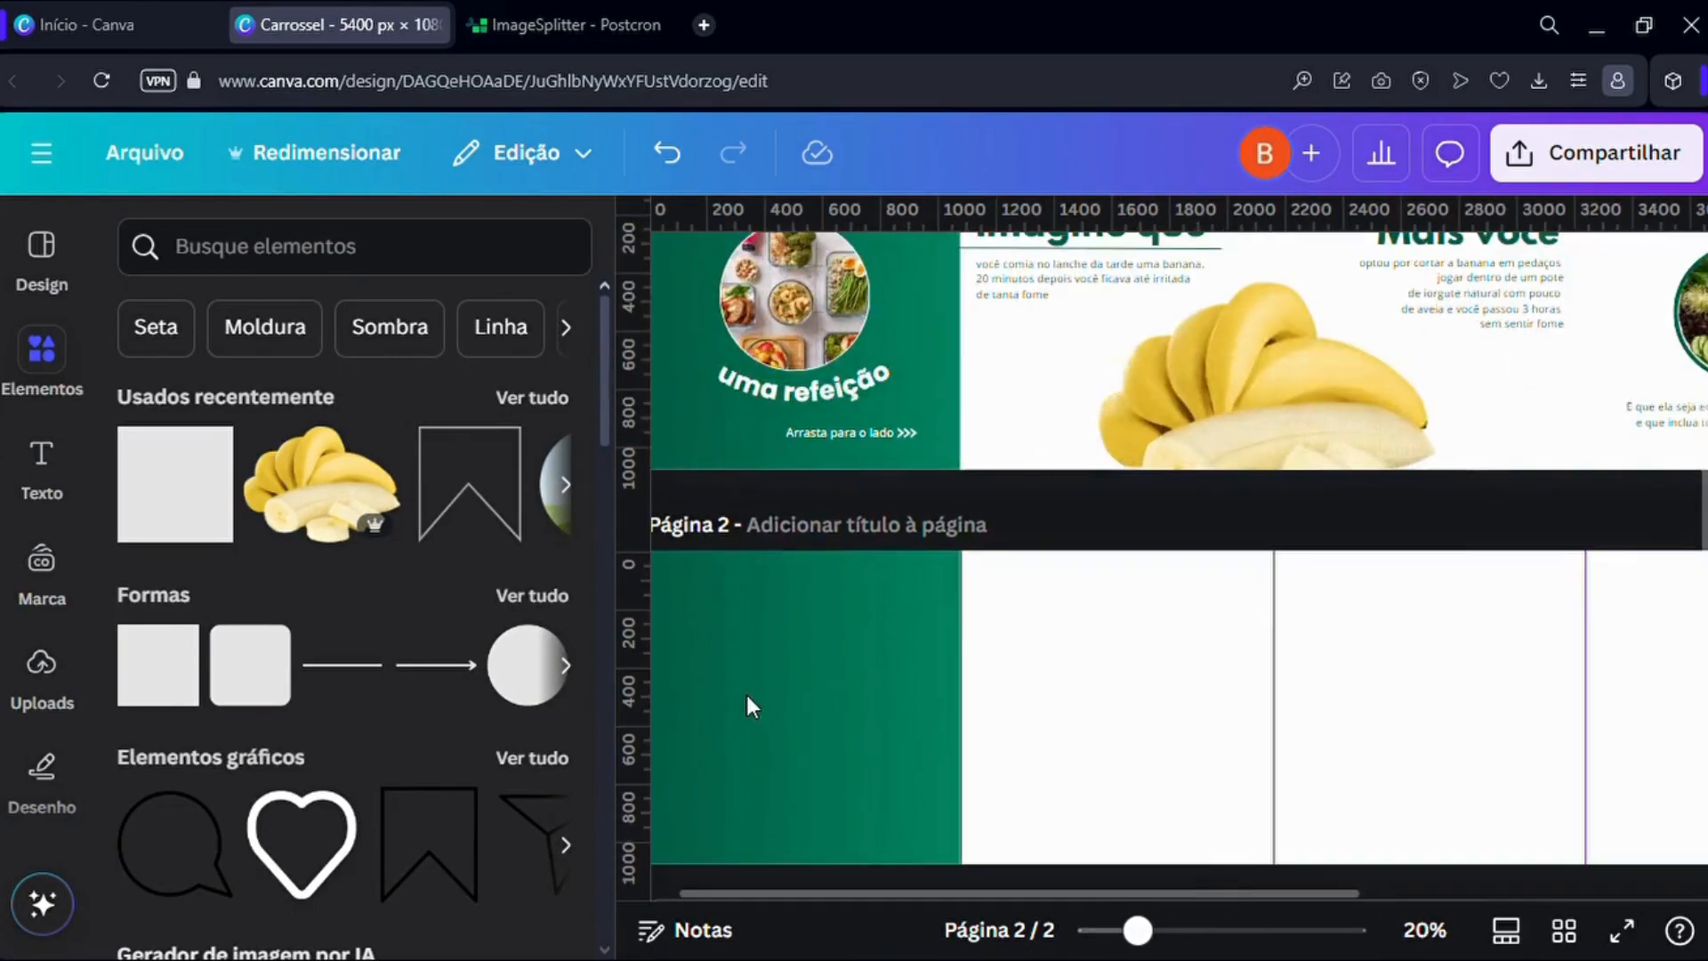
{"action": "scroll", "coordinate": [1125, 679], "scroll_direction": "down", "scroll_amount": 3}
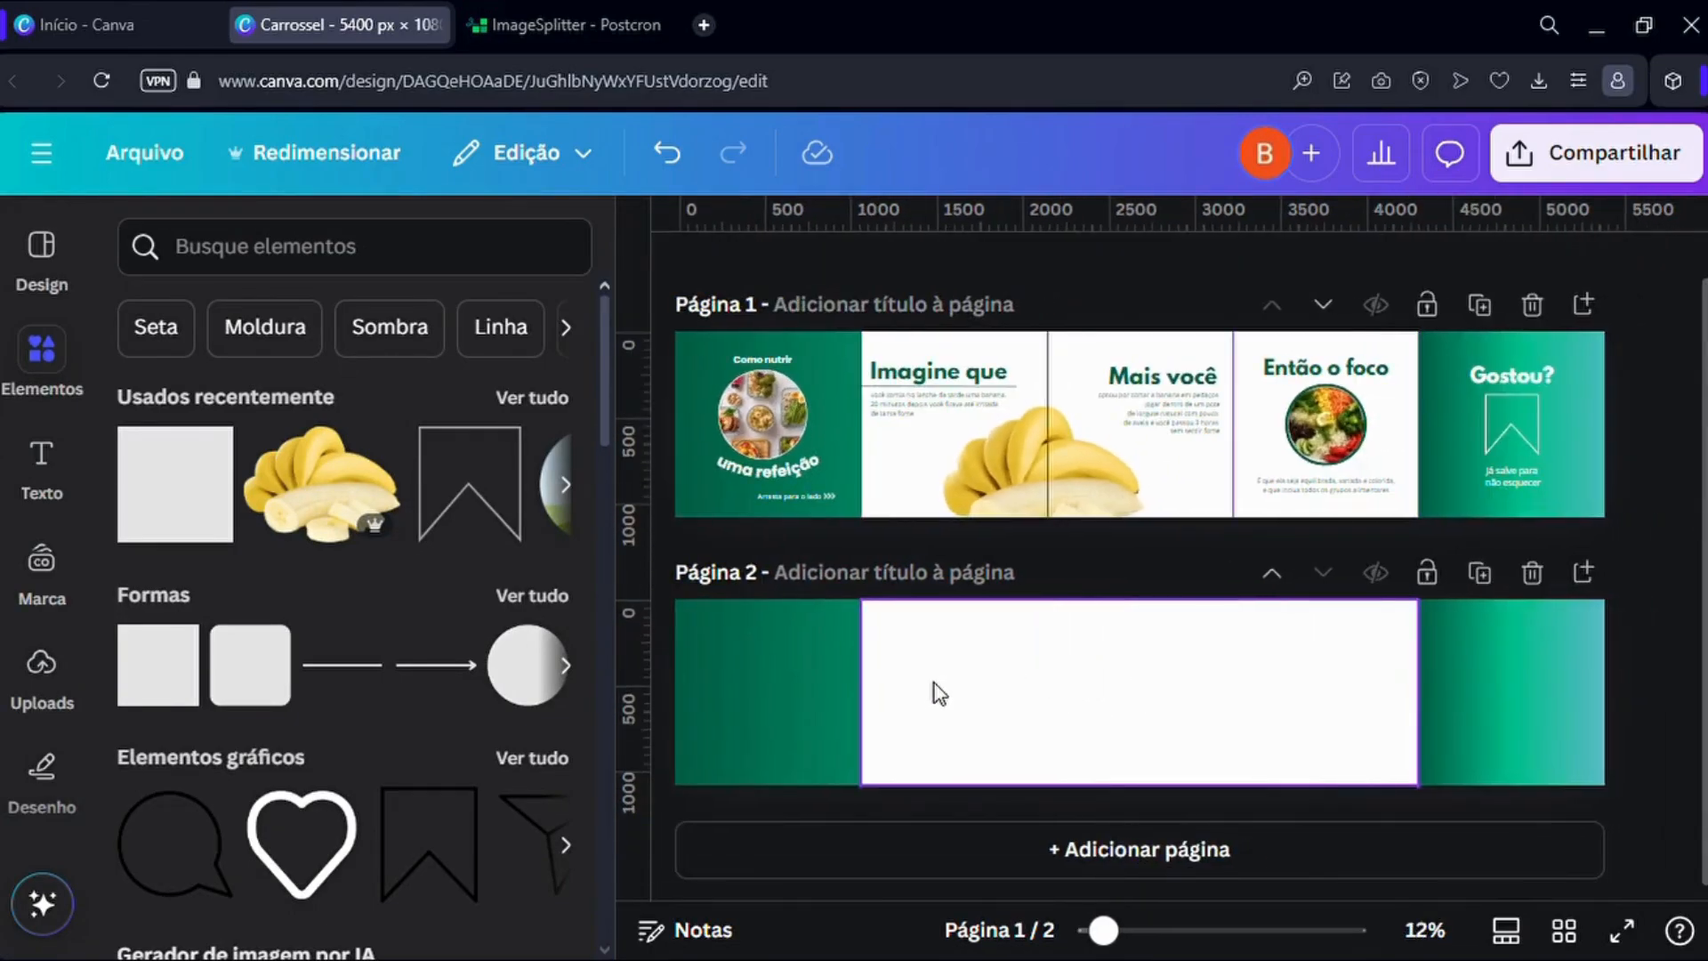
{"action": "scroll", "coordinate": [1251, 671], "scroll_direction": "up", "scroll_amount": 3}
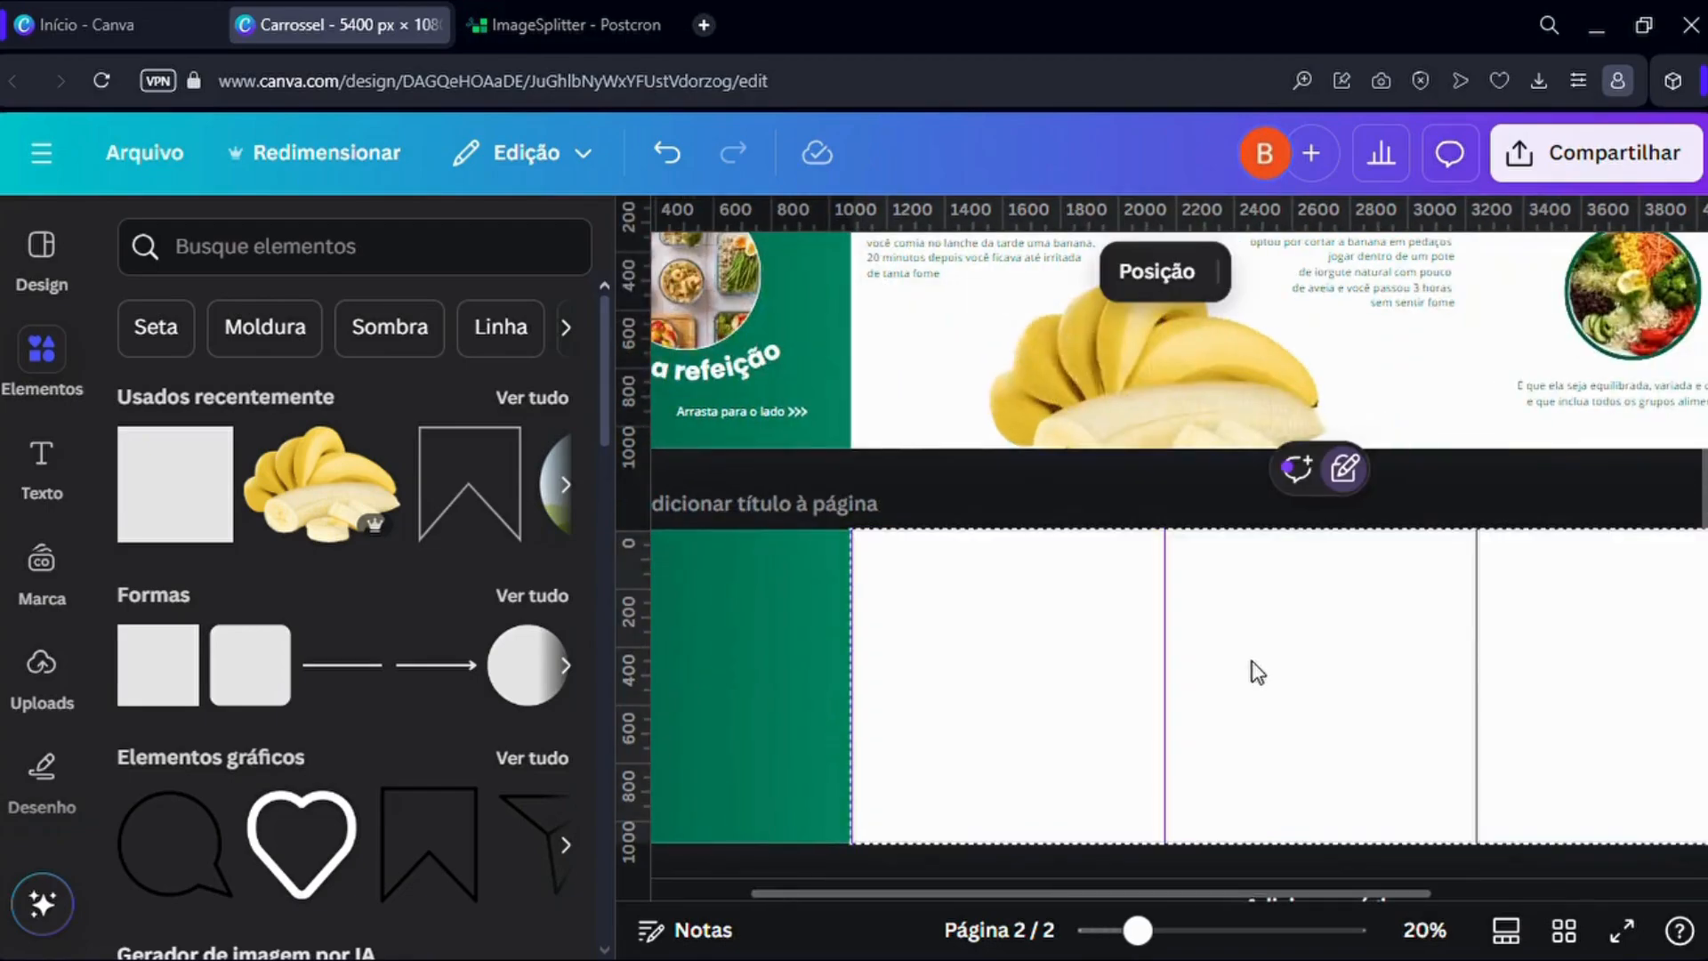
{"action": "scroll", "coordinate": [1251, 671], "scroll_direction": "down", "scroll_amount": 1}
{"action": "scroll", "coordinate": [1254, 669], "scroll_direction": "down", "scroll_amount": 3}
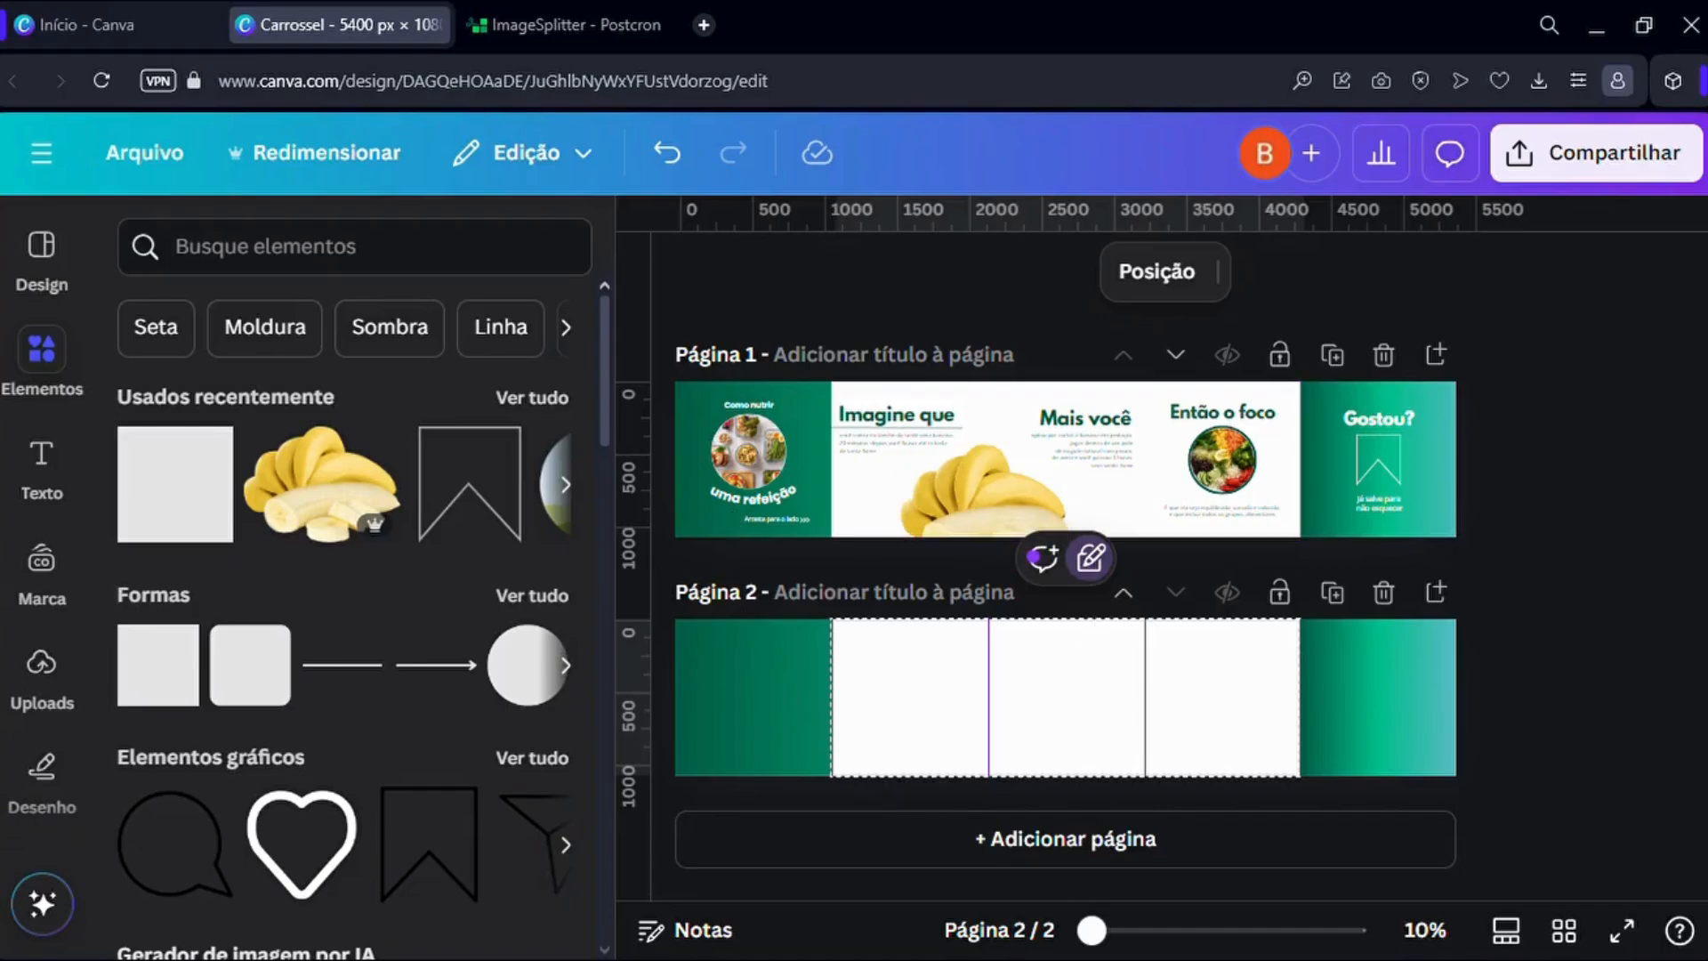
{"action": "scroll", "coordinate": [1103, 714], "scroll_direction": "up", "scroll_amount": 3}
{"action": "scroll", "coordinate": [1050, 715], "scroll_direction": "up", "scroll_amount": 2}
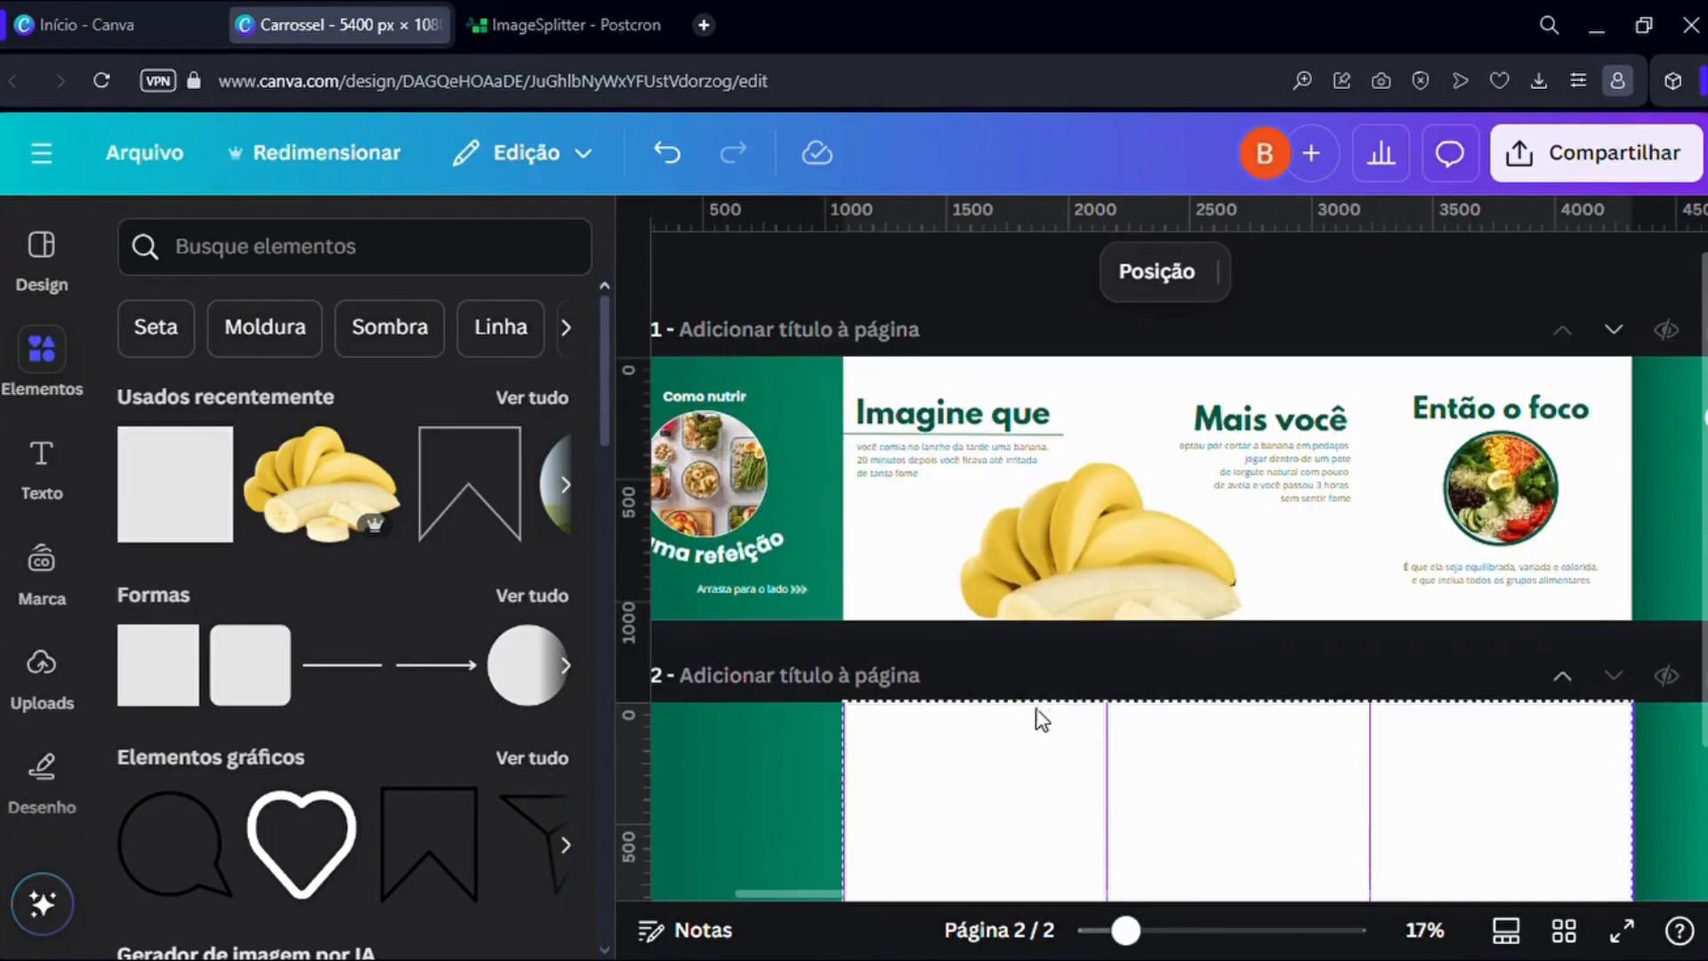
{"action": "scroll", "coordinate": [906, 621], "scroll_direction": "up", "scroll_amount": 2}
{"action": "scroll", "coordinate": [888, 575], "scroll_direction": "down", "scroll_amount": 4}
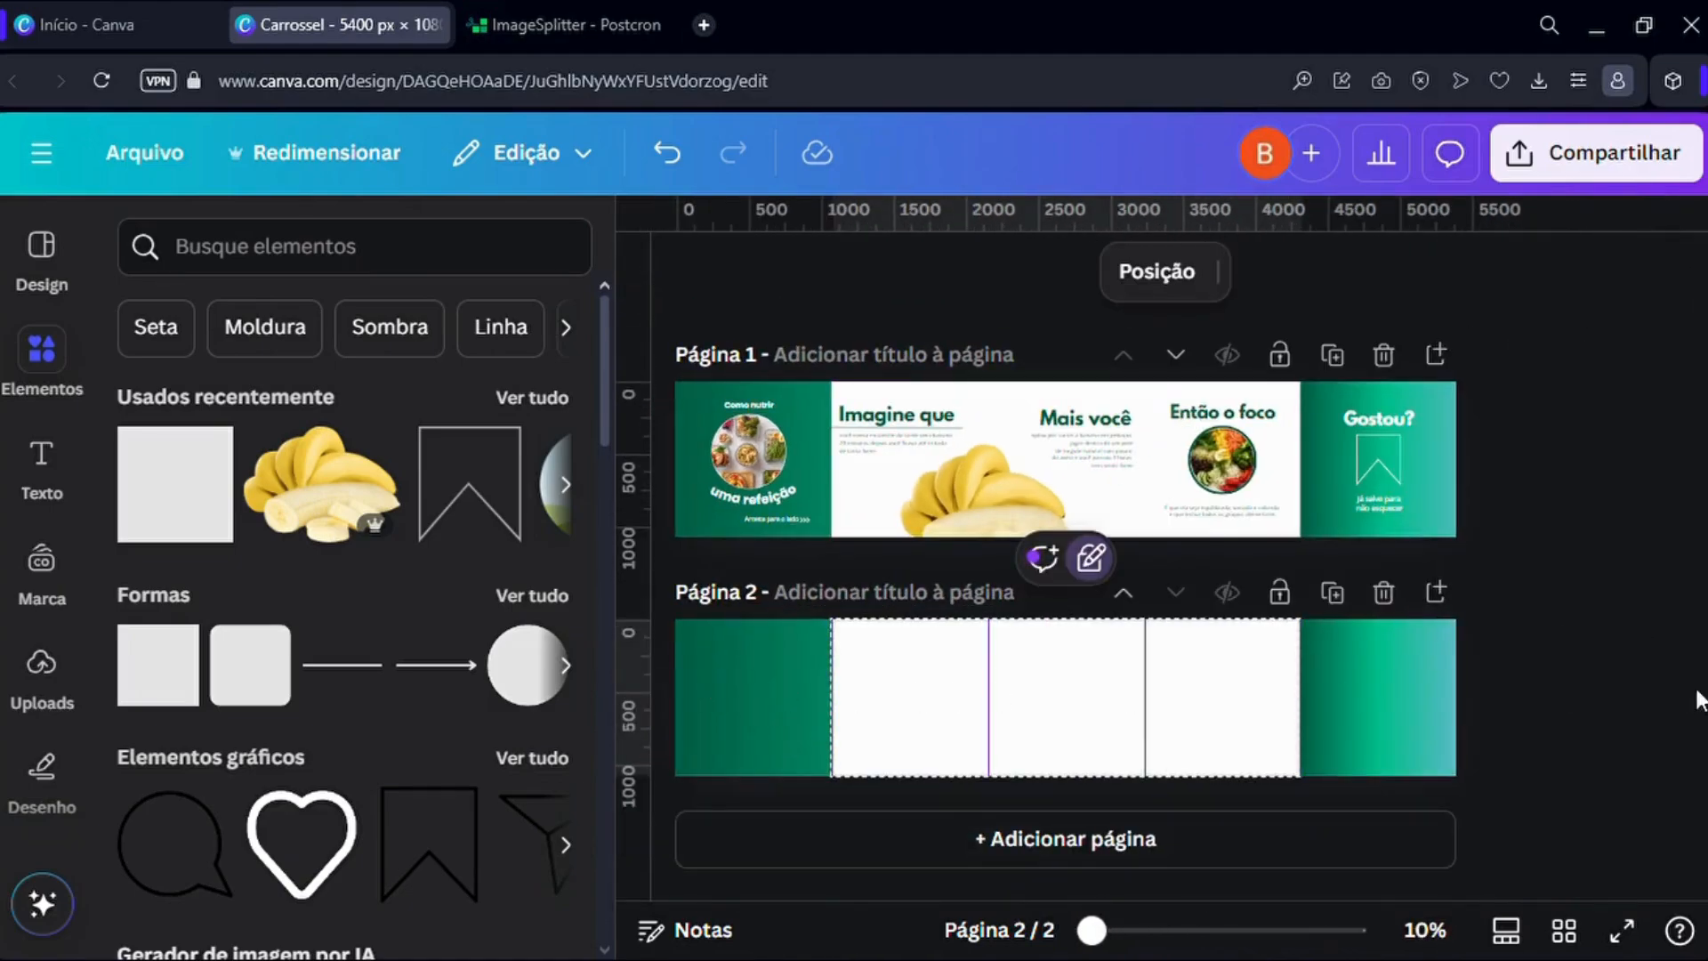
{"action": "scroll", "coordinate": [749, 576], "scroll_direction": "up", "scroll_amount": 4}
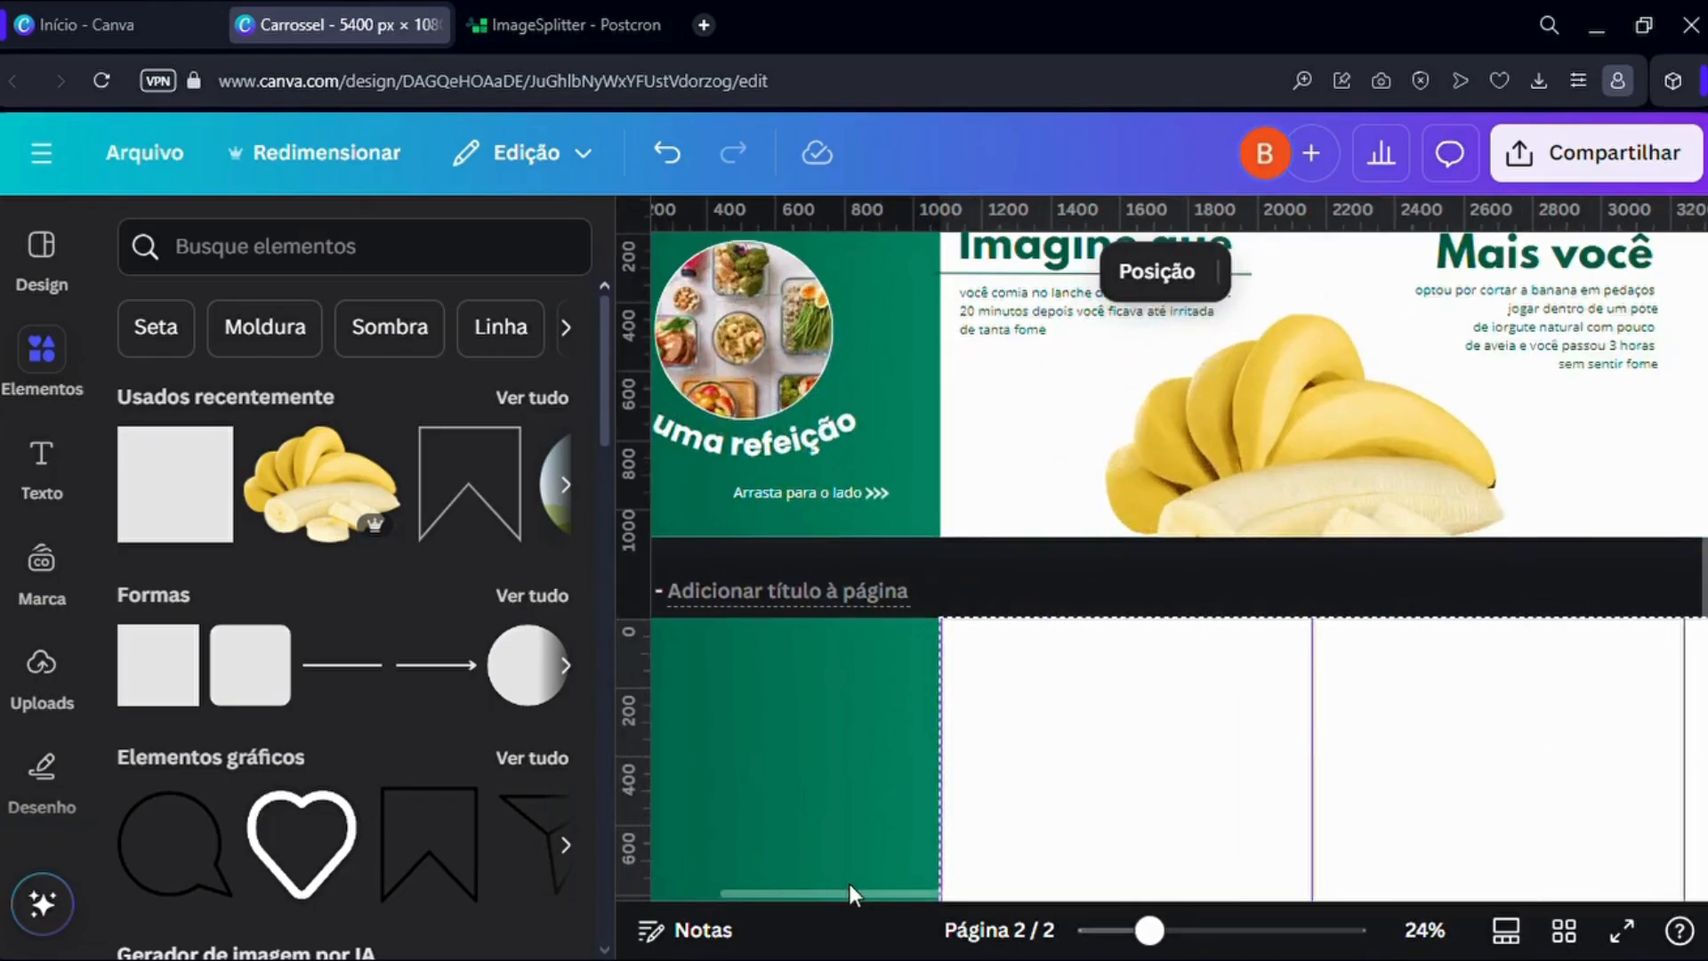
{"action": "scroll", "coordinate": [849, 884], "scroll_direction": "up", "scroll_amount": 2}
{"action": "left_click_drag", "start_coordinate": [845, 894], "coordinate": [757, 895]}
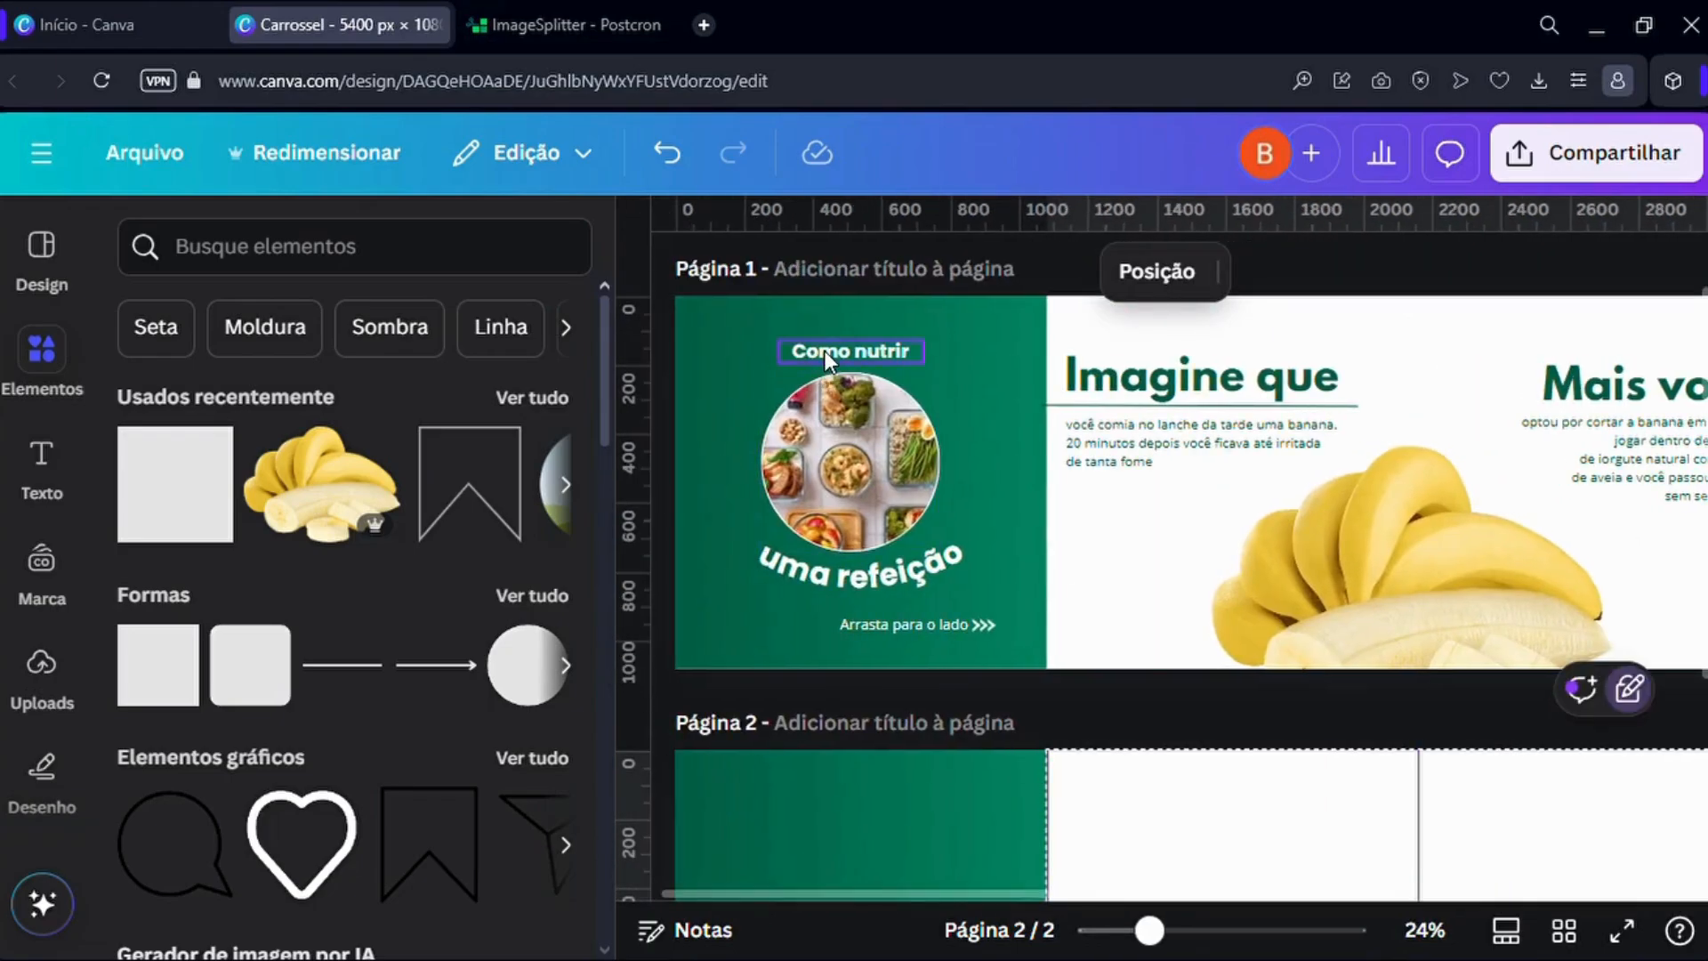
{"action": "left_click", "coordinate": [704, 367]}
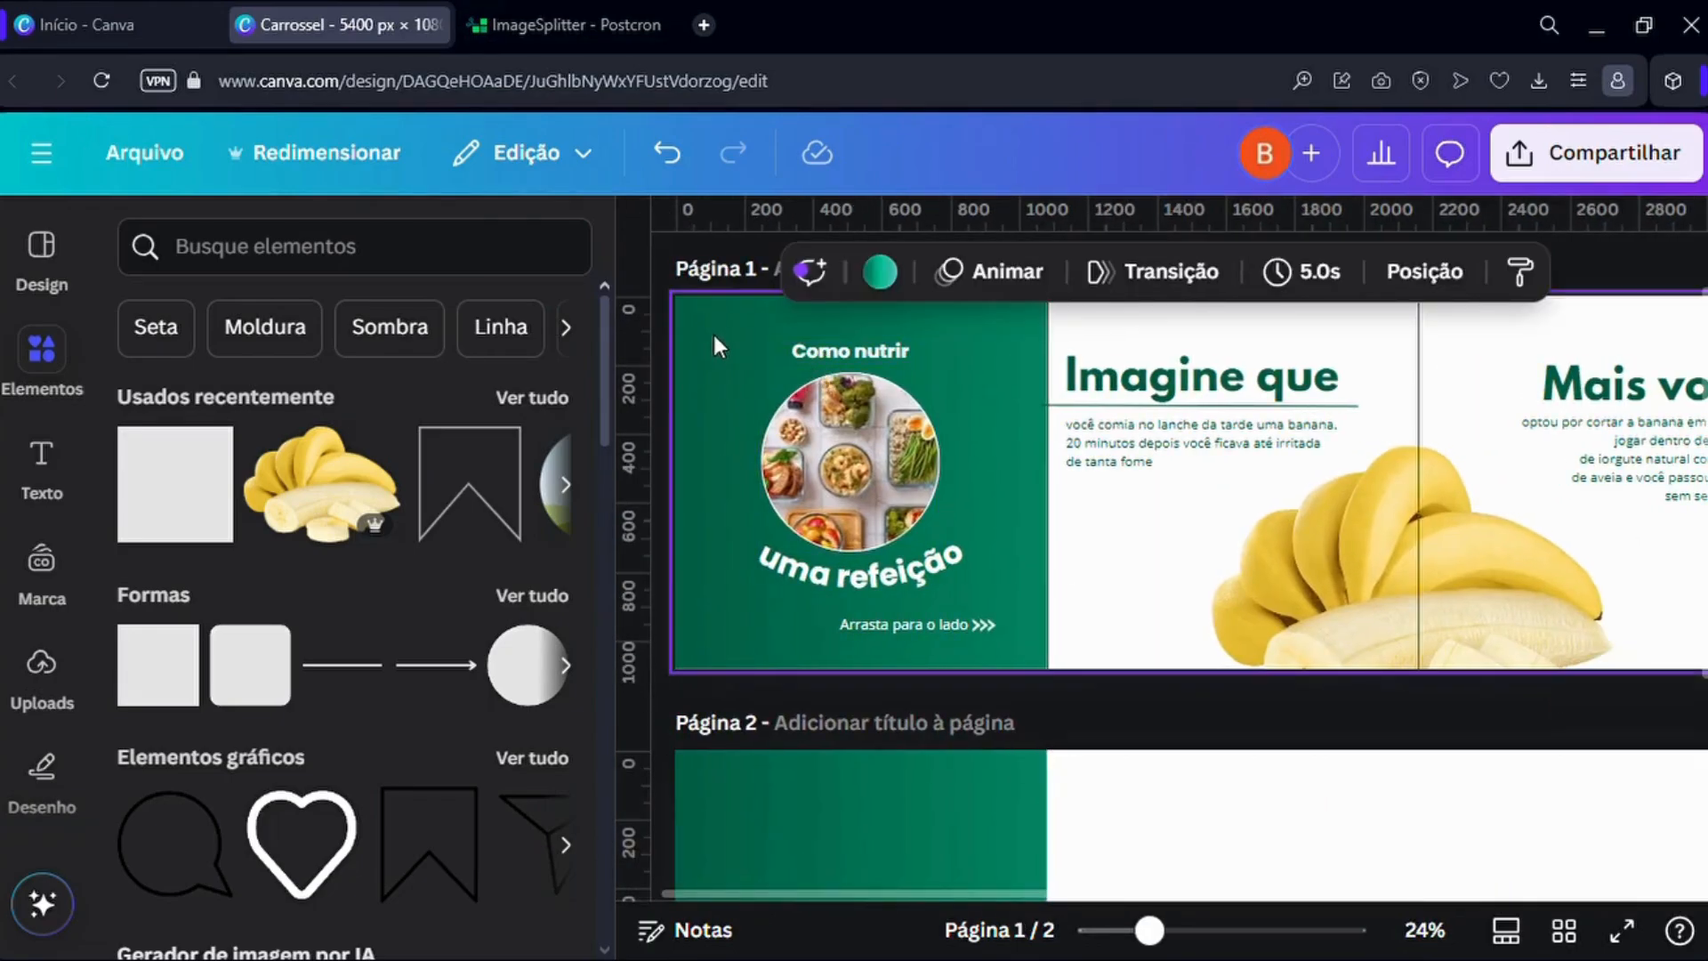
Copy the "Como nutrir" title, circular food photo and curved "uma refeição" text from page 1's first slide to page 2's first column.
{"action": "left_click_drag", "start_coordinate": [673, 334], "coordinate": [846, 564]}
{"action": "left_click_drag", "start_coordinate": [856, 577], "coordinate": [852, 699]}
{"action": "scroll", "coordinate": [859, 603], "scroll_direction": "down", "scroll_amount": 4}
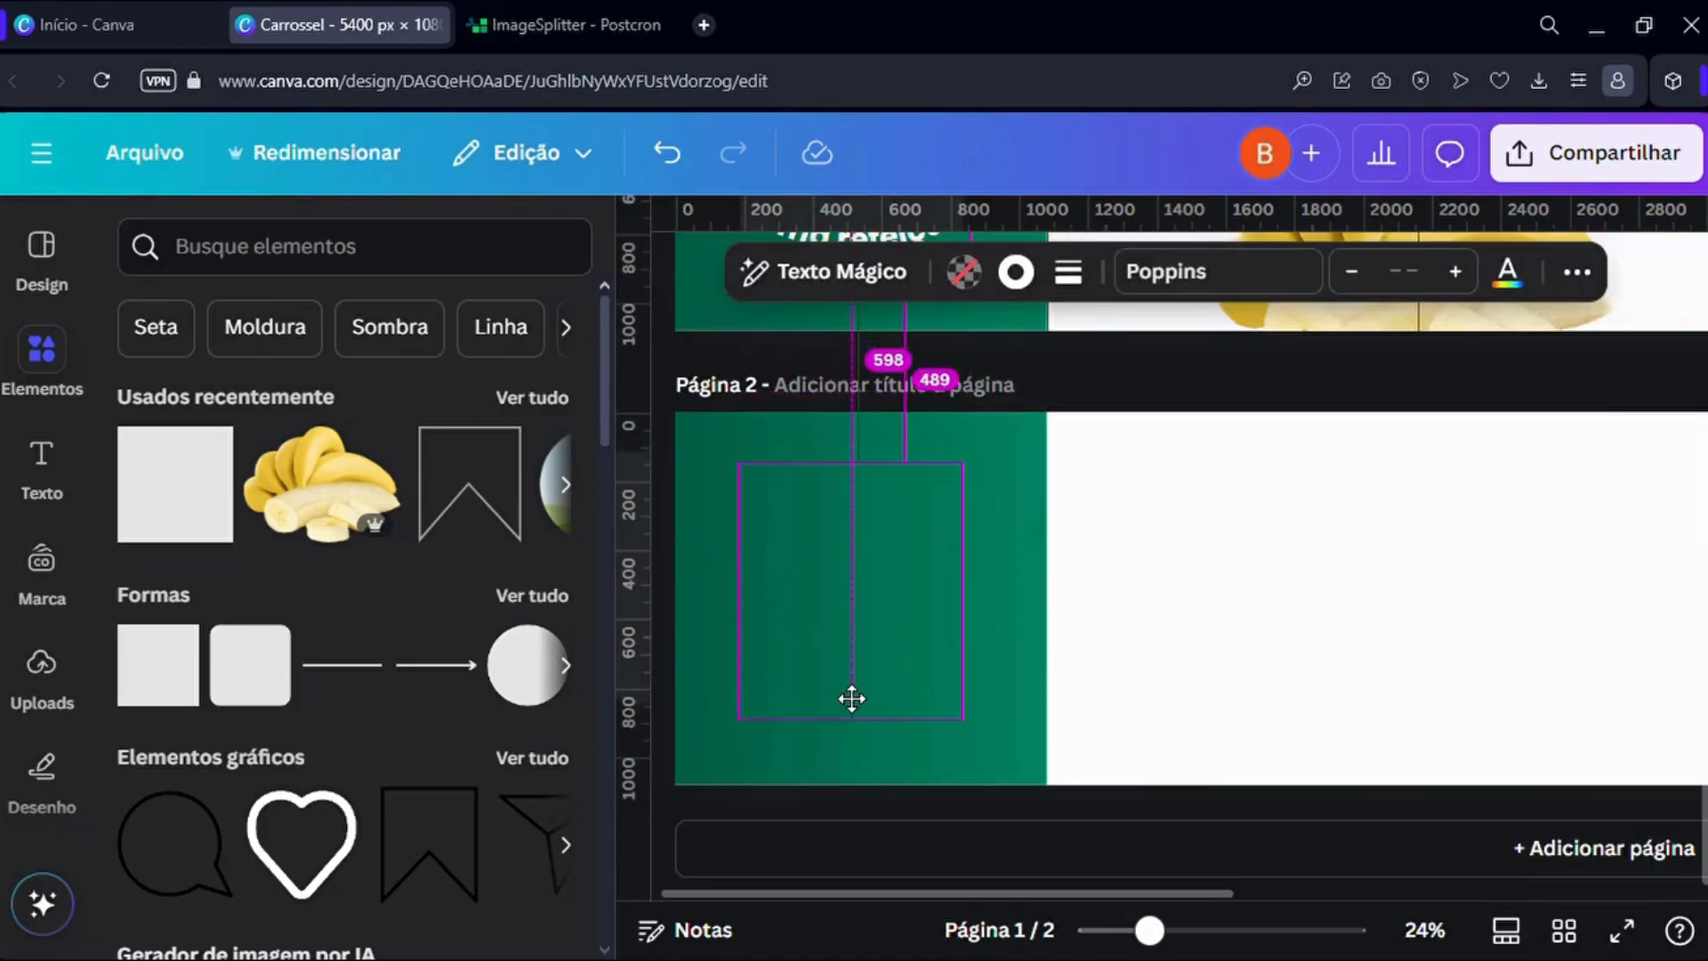
{"action": "scroll", "coordinate": [815, 594], "scroll_direction": "up", "scroll_amount": 2}
{"action": "left_click_drag", "start_coordinate": [837, 633], "coordinate": [854, 632]}
{"action": "scroll", "coordinate": [840, 610], "scroll_direction": "down", "scroll_amount": 2}
{"action": "scroll", "coordinate": [895, 680], "scroll_direction": "up", "scroll_amount": 2}
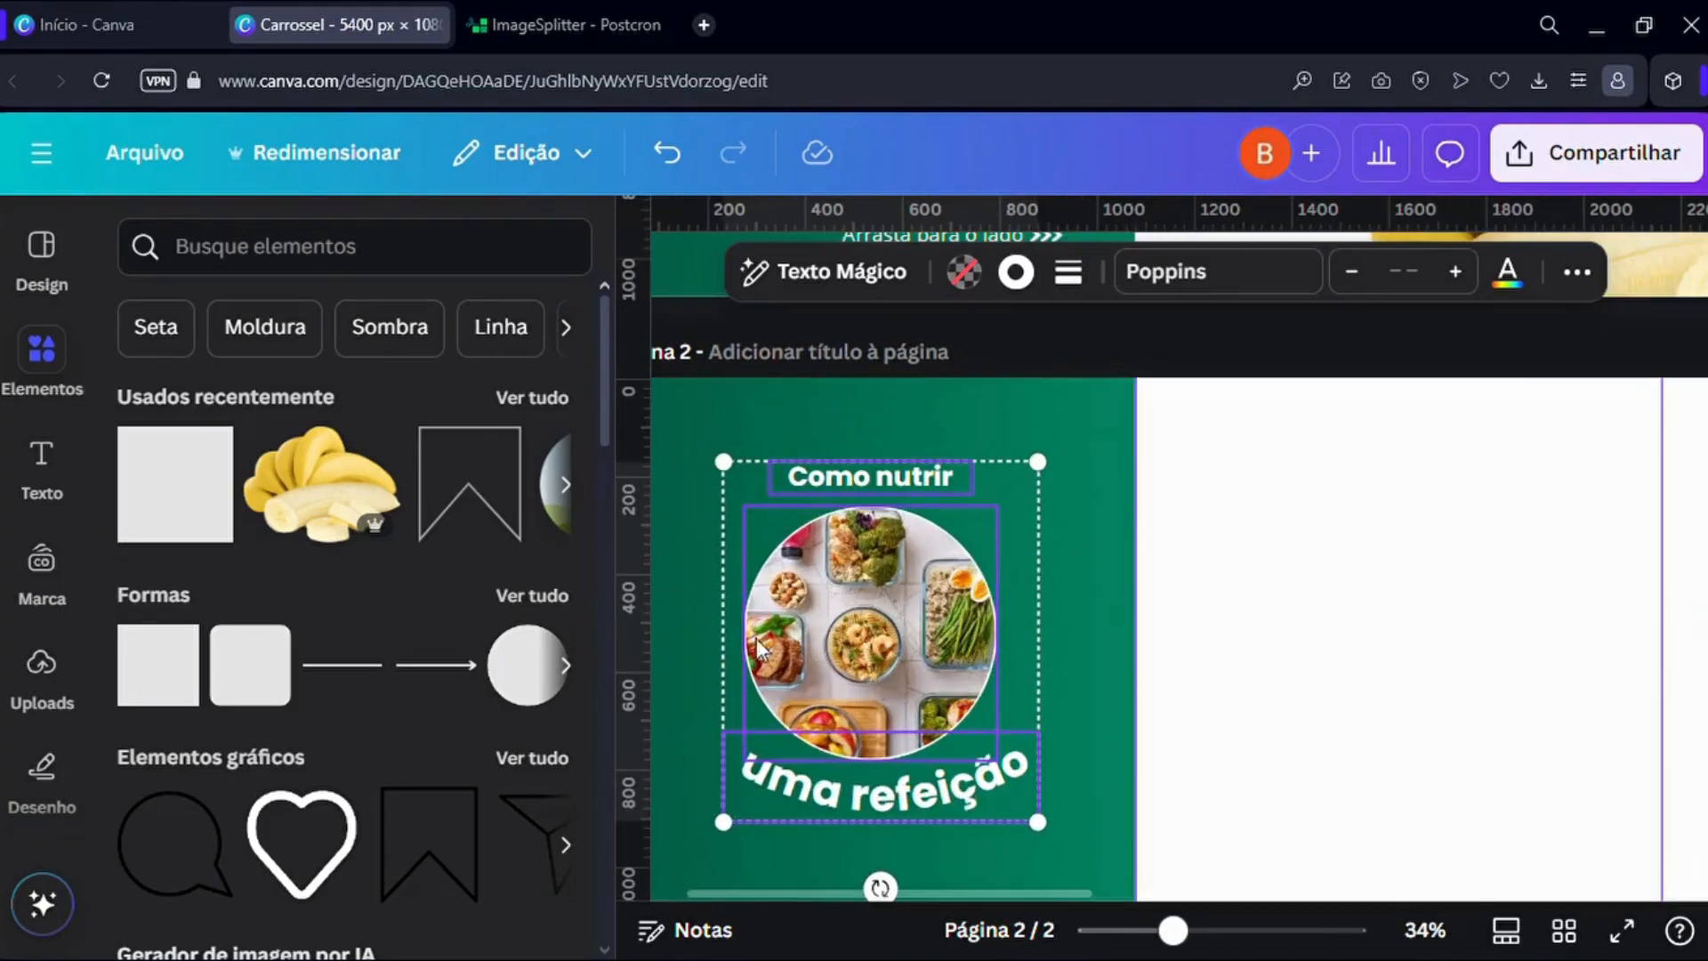
{"action": "left_click", "coordinate": [1450, 652]}
Check the "Como nutrir" title's font and the Curvar effect settings of the "uma refeição" text on page 2.
{"action": "left_click", "coordinate": [862, 481]}
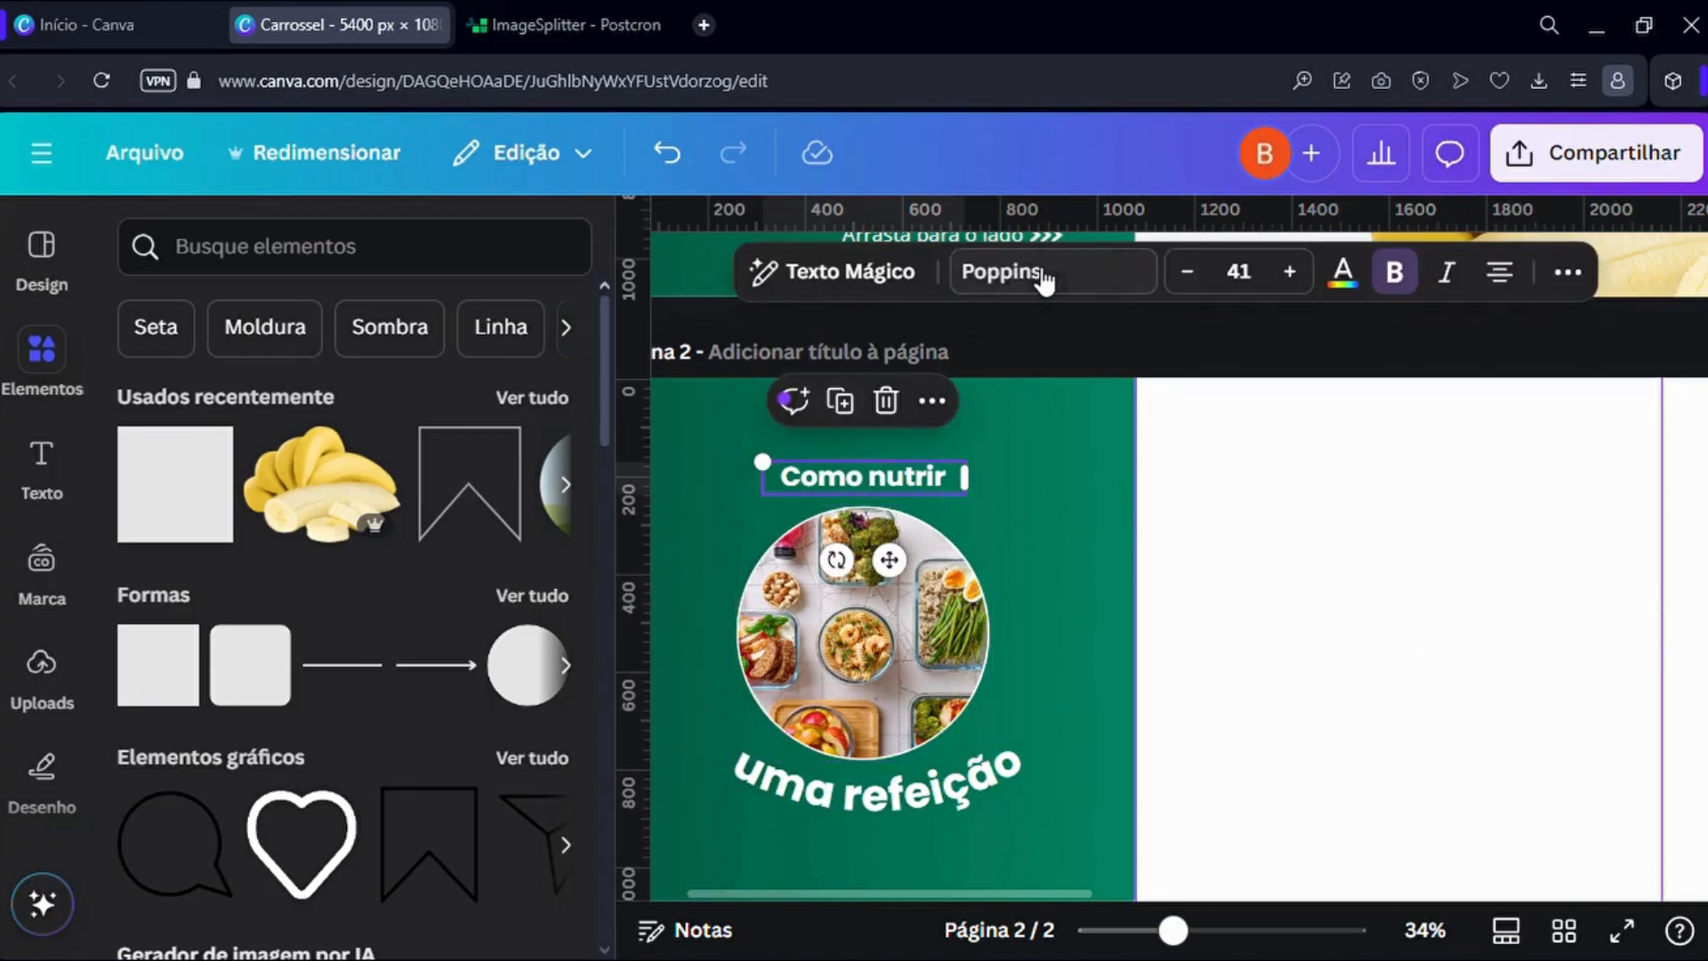
{"action": "left_click", "coordinate": [771, 805]}
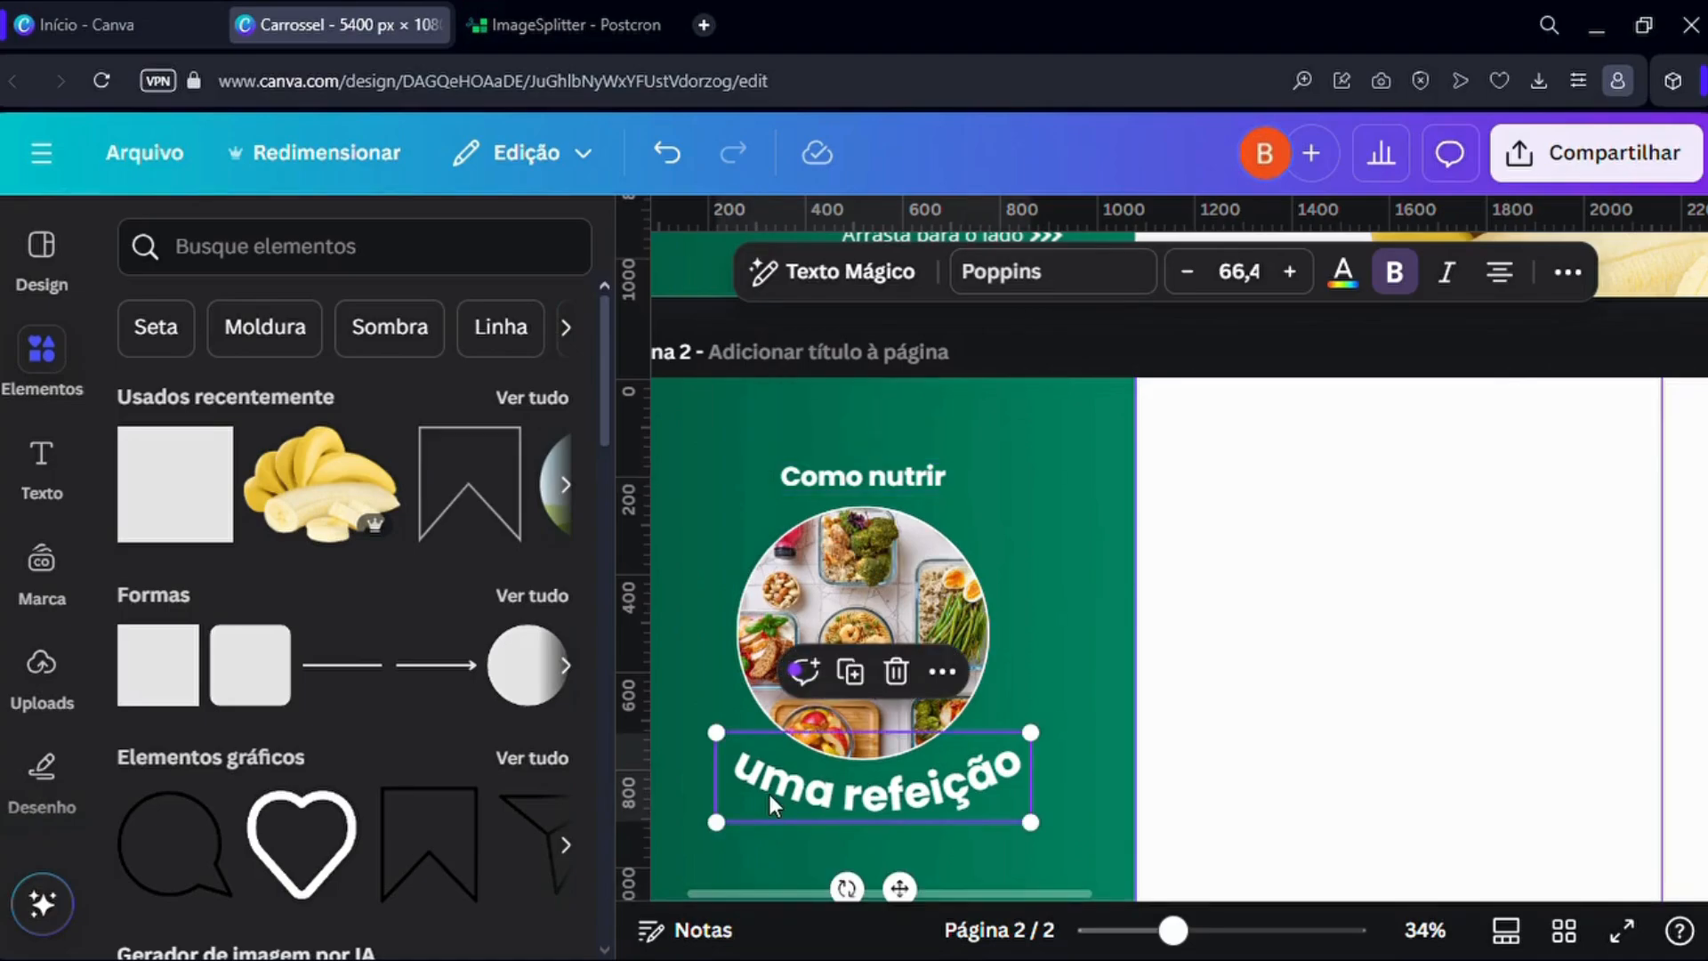
{"action": "left_click", "coordinate": [1568, 271]}
{"action": "left_click", "coordinate": [1261, 342]}
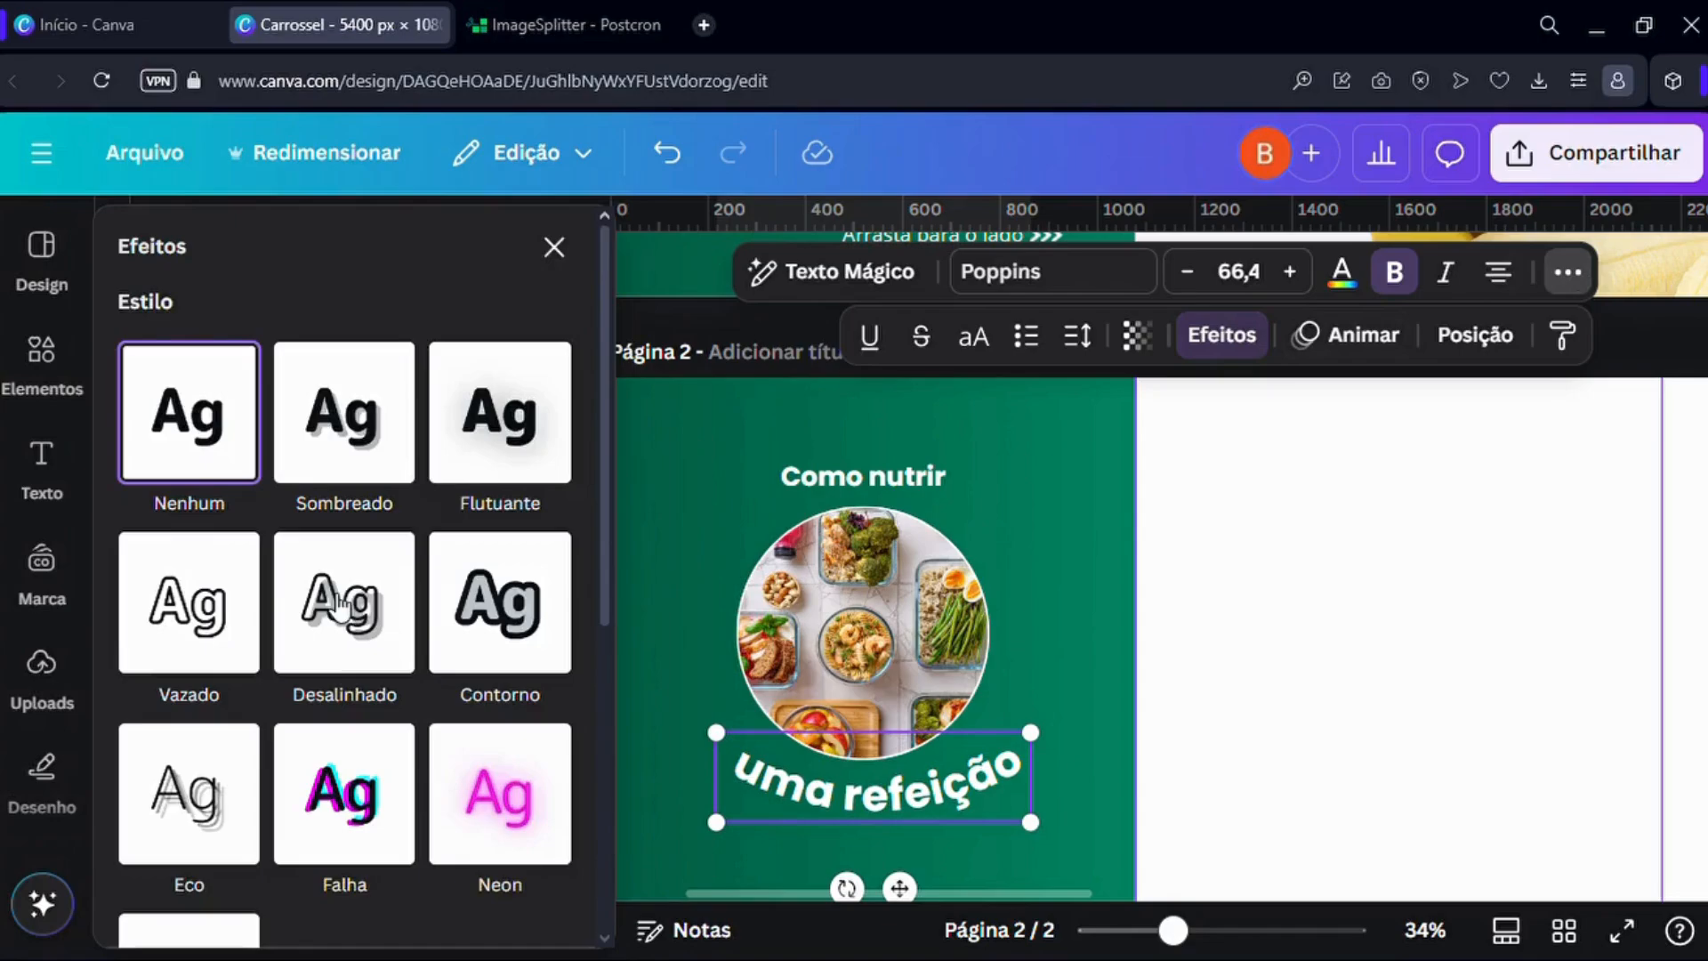
{"action": "scroll", "coordinate": [329, 600], "scroll_direction": "down", "scroll_amount": 6}
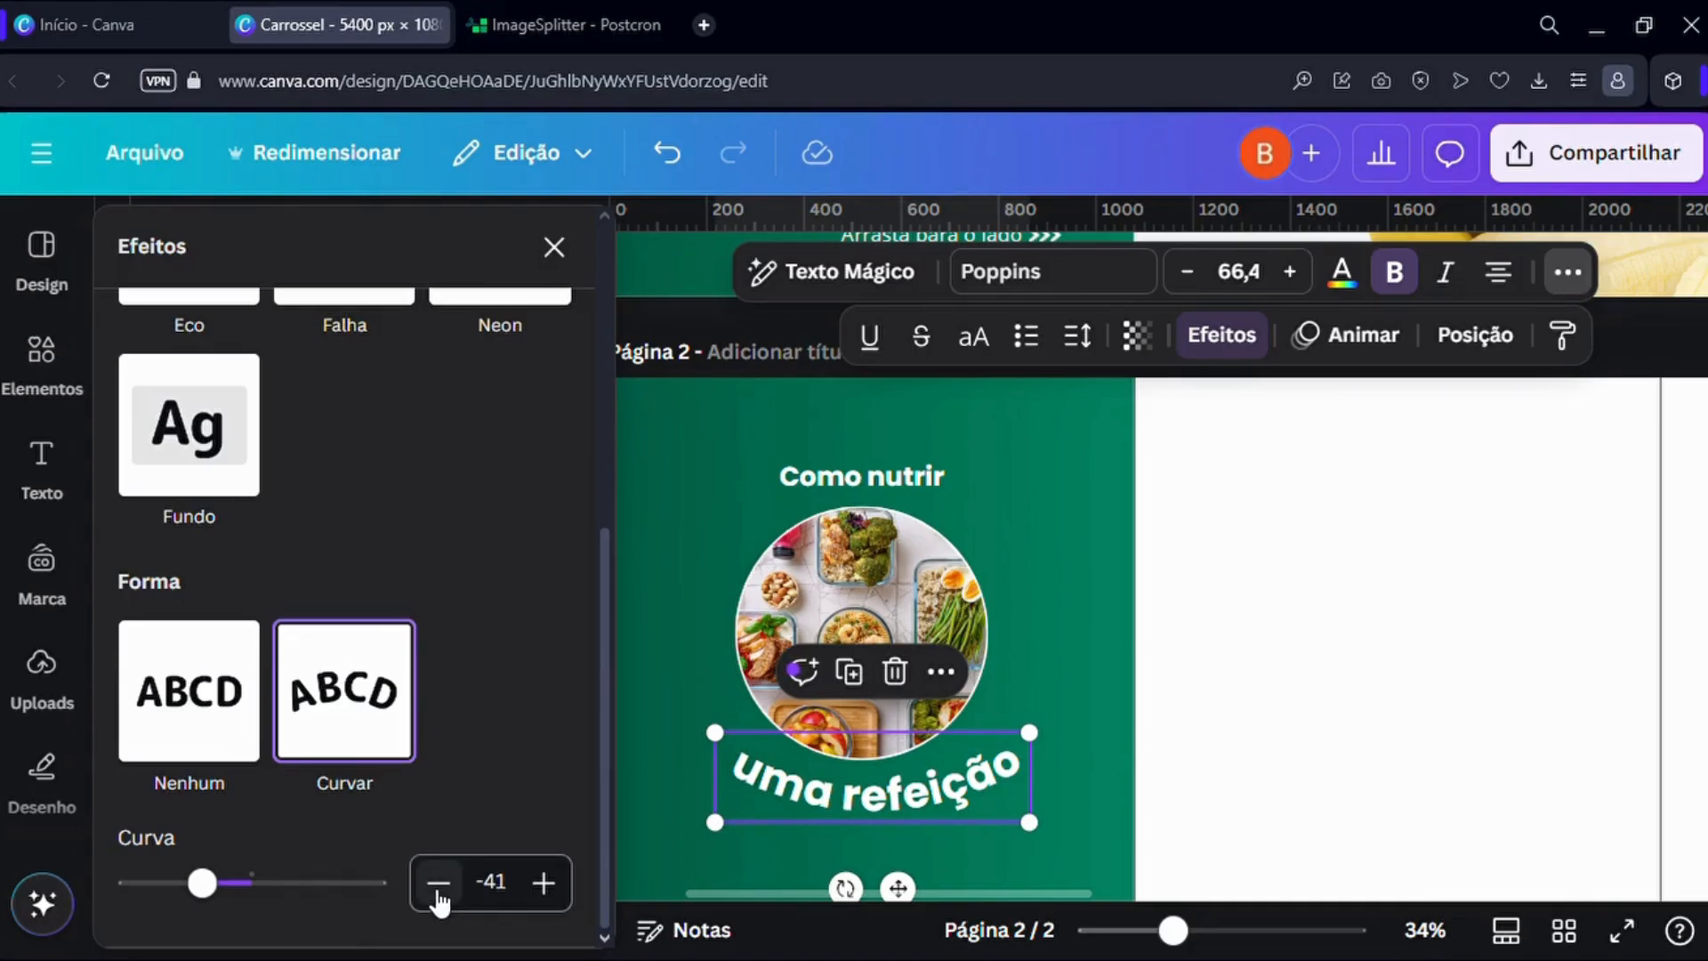
Shift the curved "uma refeição" text slightly so it sits centred beneath the food photo on page 2.
{"action": "left_click_drag", "start_coordinate": [868, 806], "coordinate": [876, 820]}
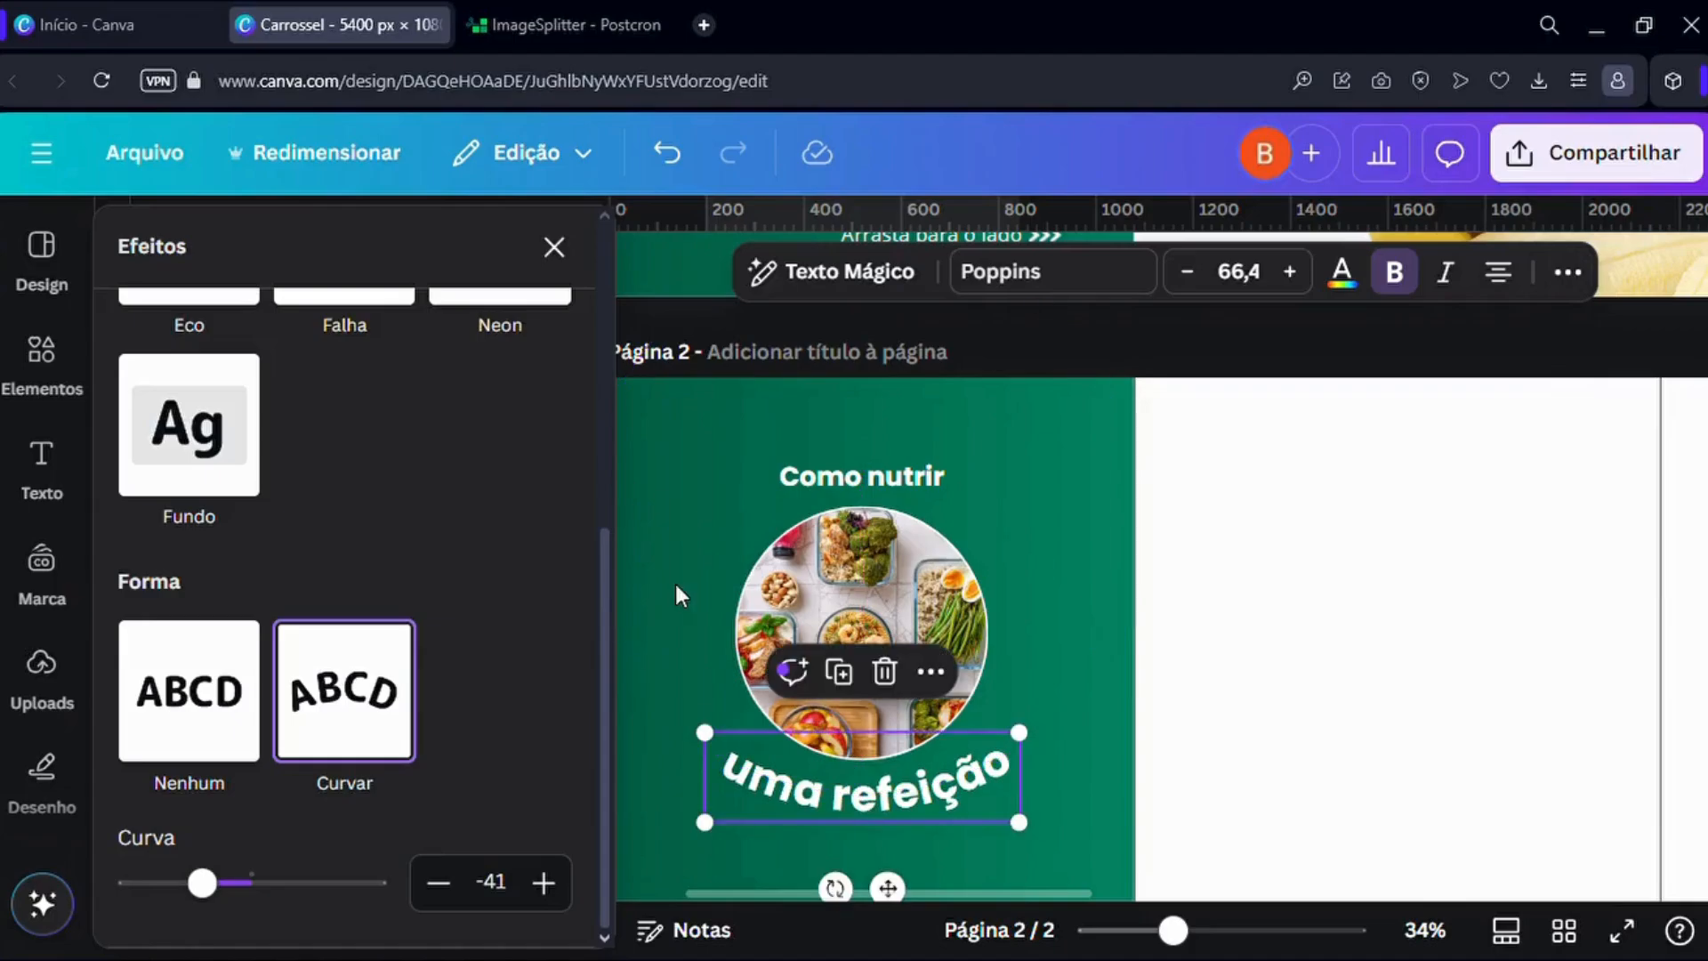
{"action": "left_click", "coordinate": [794, 473]}
{"action": "scroll", "coordinate": [821, 595], "scroll_direction": "down", "scroll_amount": 1}
{"action": "scroll", "coordinate": [796, 686], "scroll_direction": "down", "scroll_amount": 1}
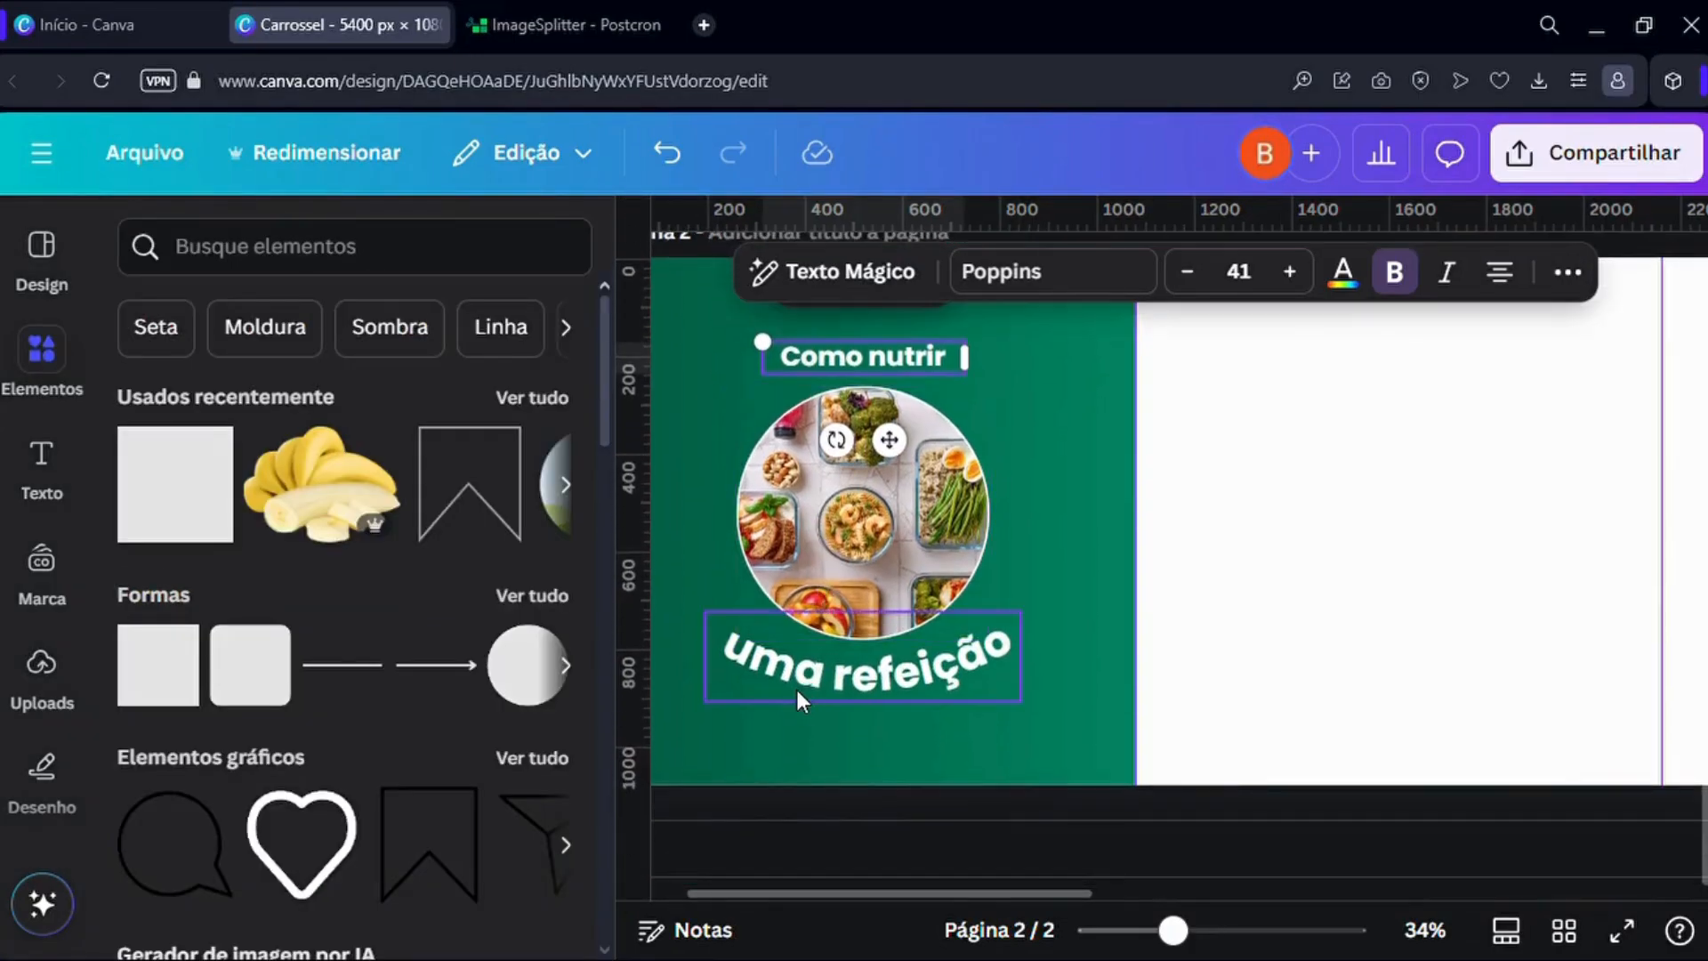
{"action": "scroll", "coordinate": [796, 687], "scroll_direction": "up", "scroll_amount": 4}
{"action": "scroll", "coordinate": [944, 622], "scroll_direction": "down", "scroll_amount": 2}
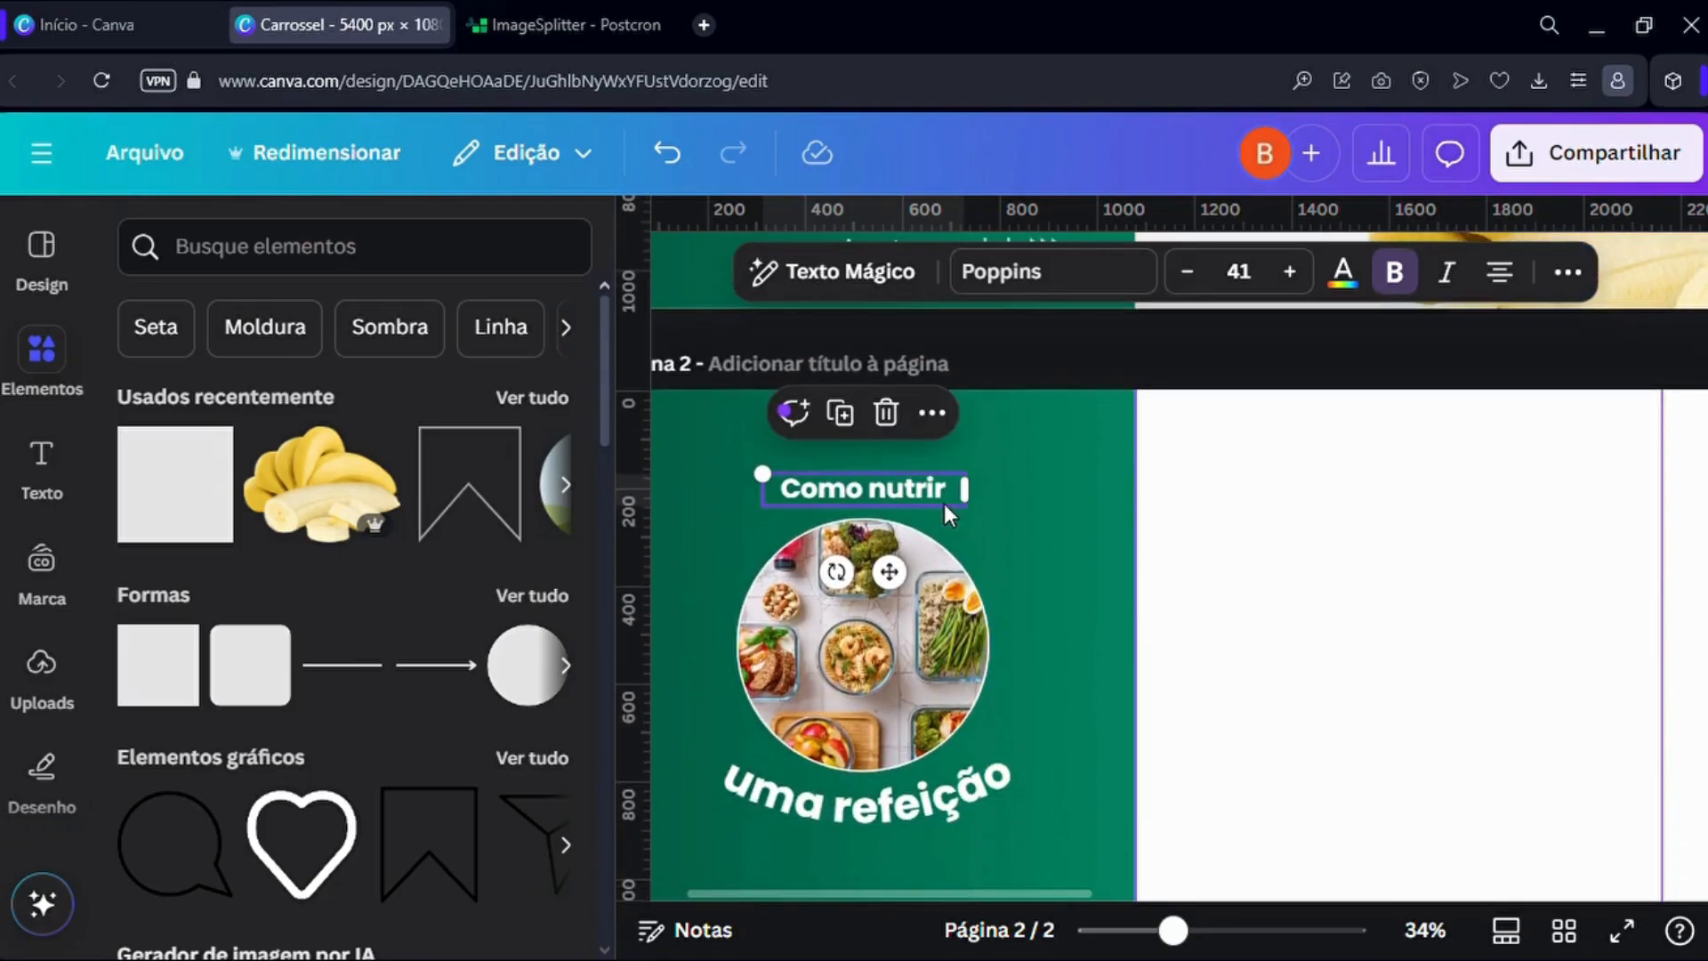
{"action": "left_click", "coordinate": [1097, 356]}
{"action": "scroll", "coordinate": [809, 707], "scroll_direction": "down", "scroll_amount": 2}
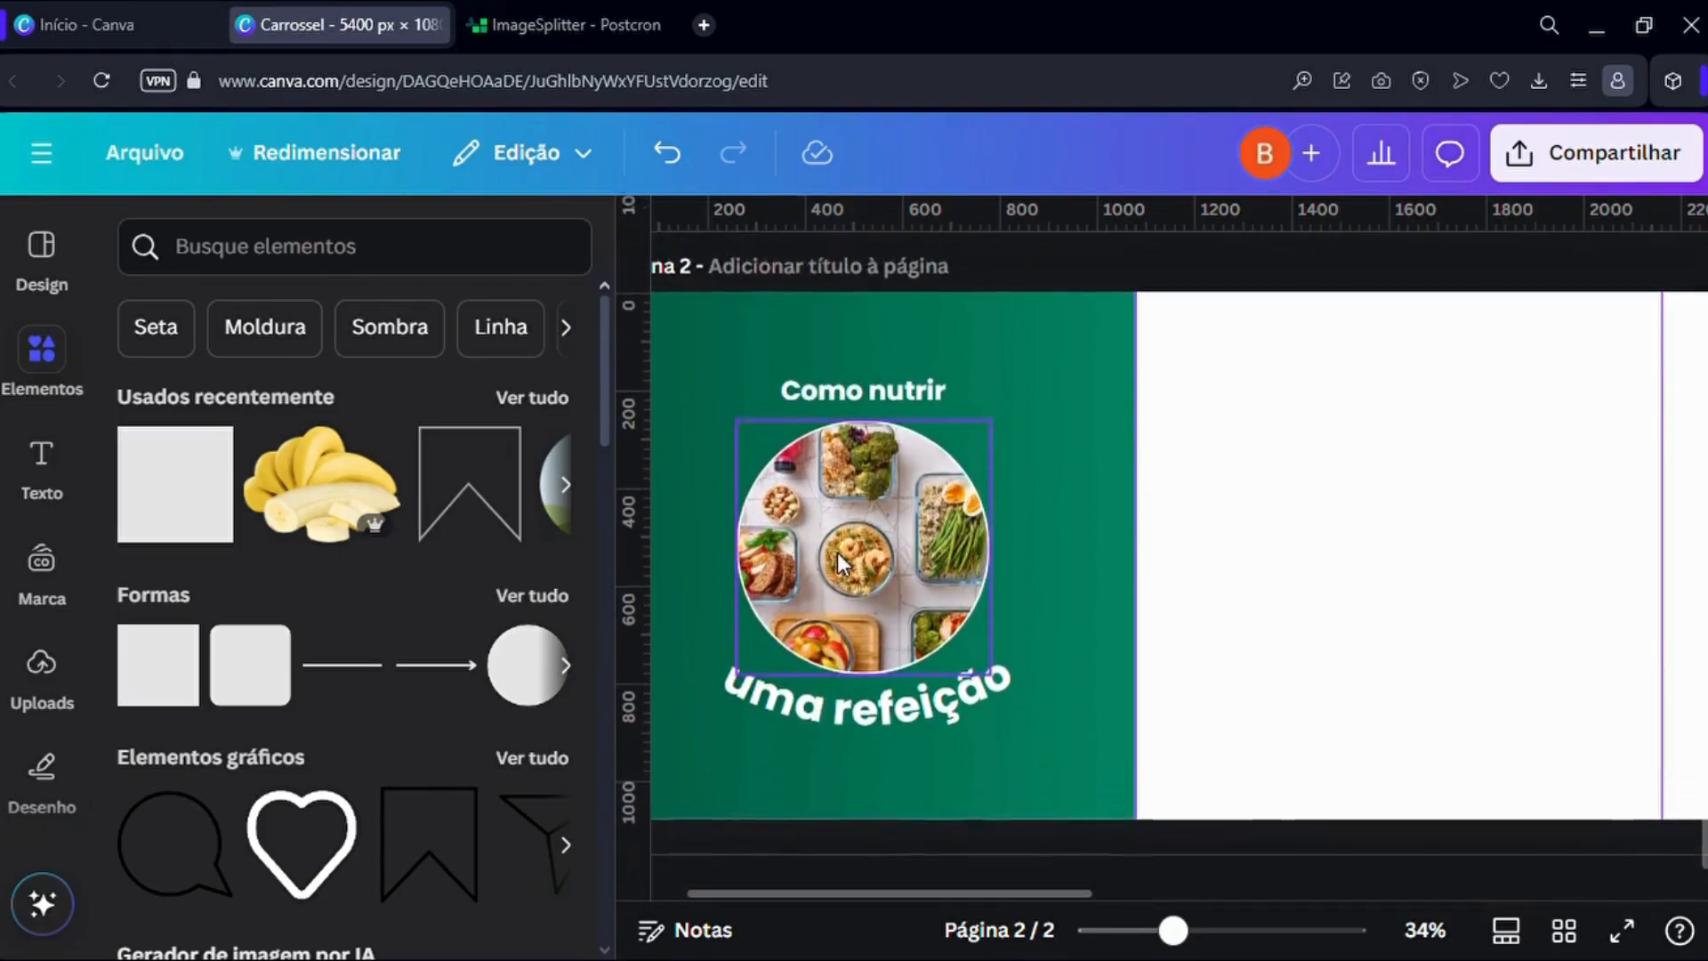
Copy the "Arrasta para o lado" text from page 1 to the matching spot below the curved text on page 2.
{"action": "scroll", "coordinate": [836, 553], "scroll_direction": "up", "scroll_amount": 5}
{"action": "left_click", "coordinate": [931, 387]}
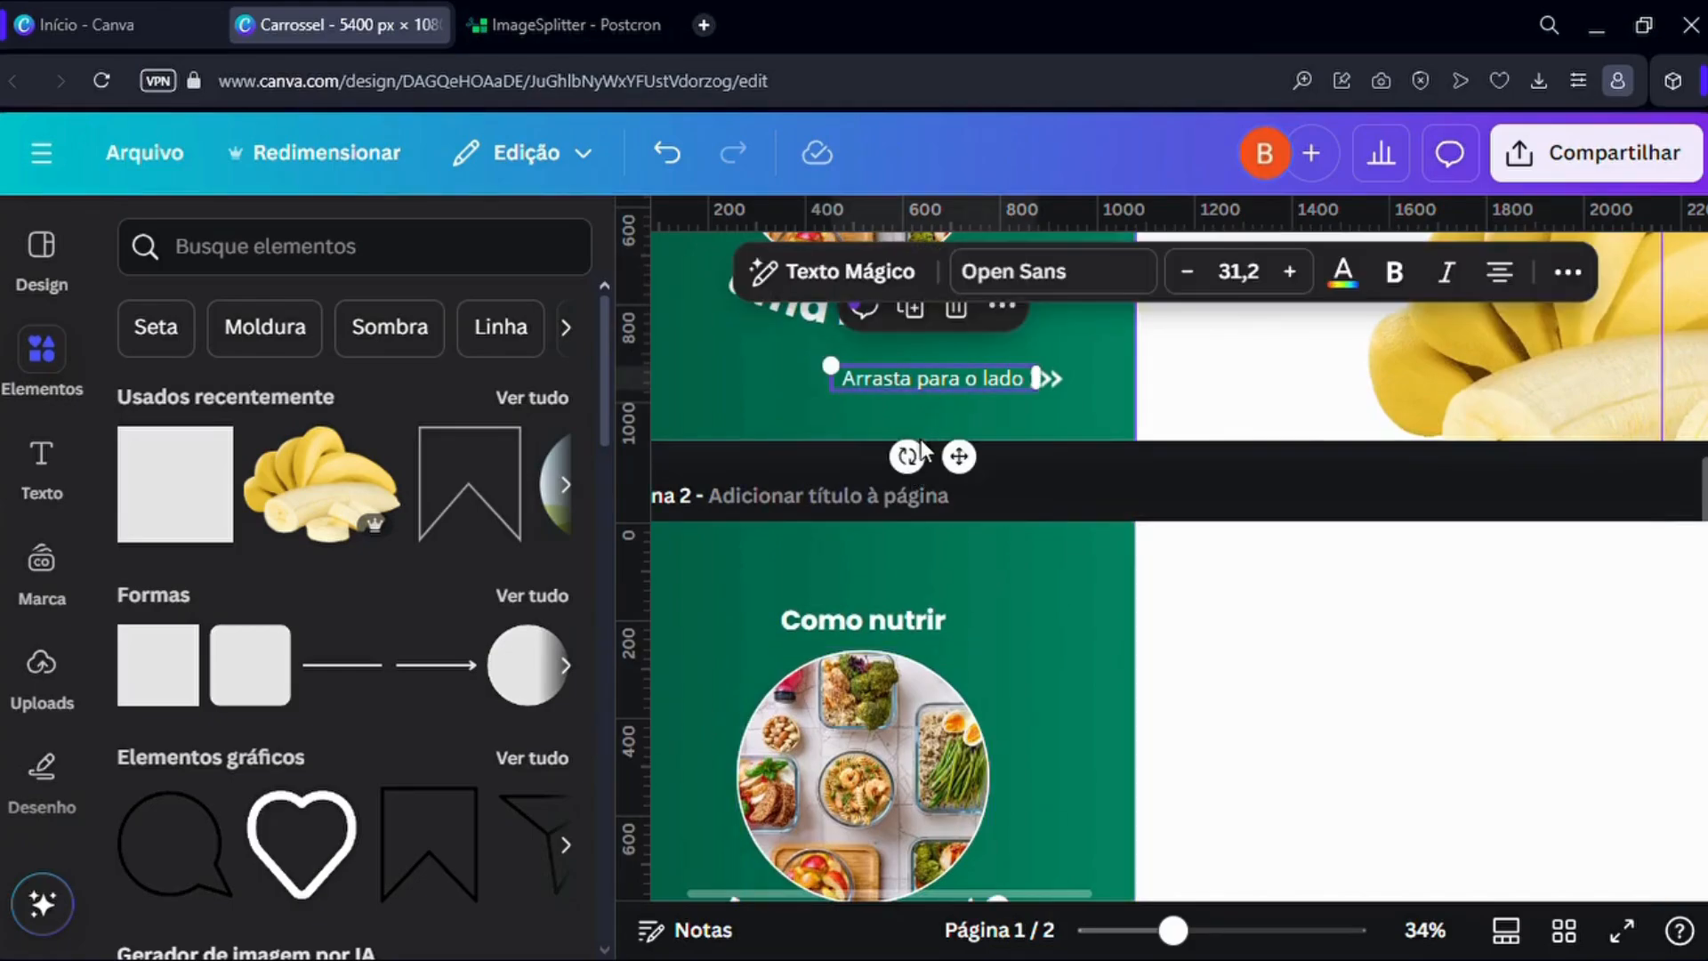
{"action": "key", "text": "ctrl+c"}
{"action": "scroll", "coordinate": [921, 445], "scroll_direction": "down", "scroll_amount": 3}
{"action": "key", "text": "ctrl+v"}
{"action": "left_click", "coordinate": [1233, 648]}
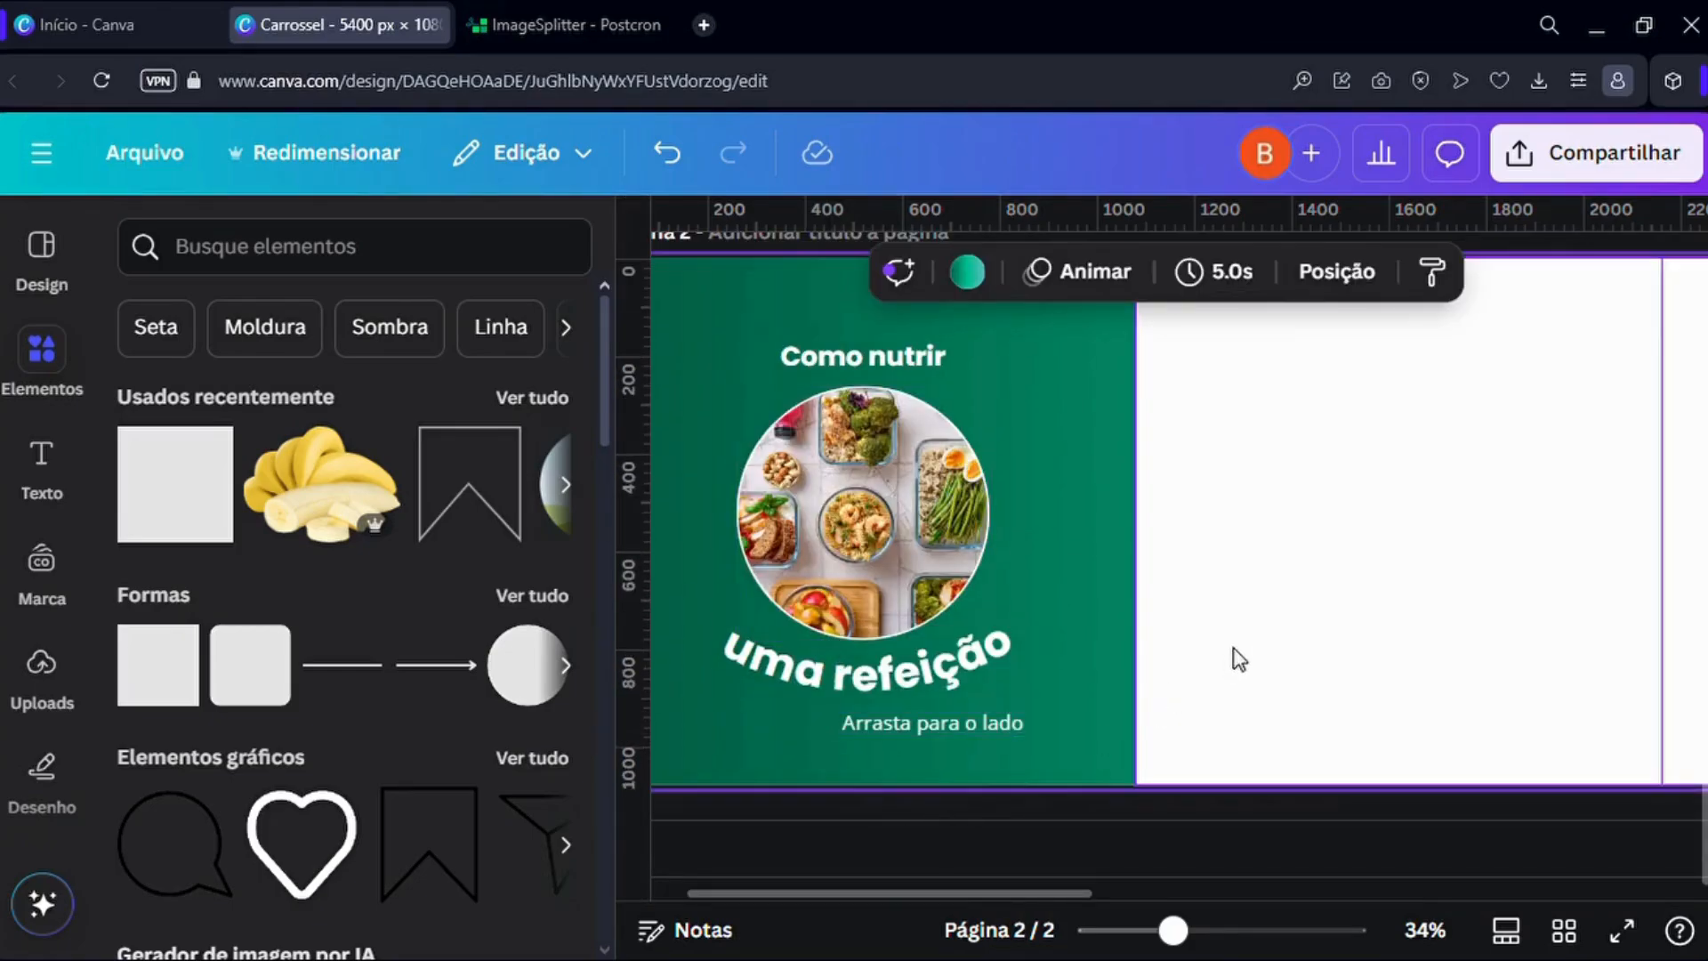
Copy the white triple-arrow graphic from page 1 to page 2 and align it directly after "Arrasta para o lado".
{"action": "scroll", "coordinate": [1157, 623], "scroll_direction": "up", "scroll_amount": 5}
{"action": "left_click", "coordinate": [1050, 510]}
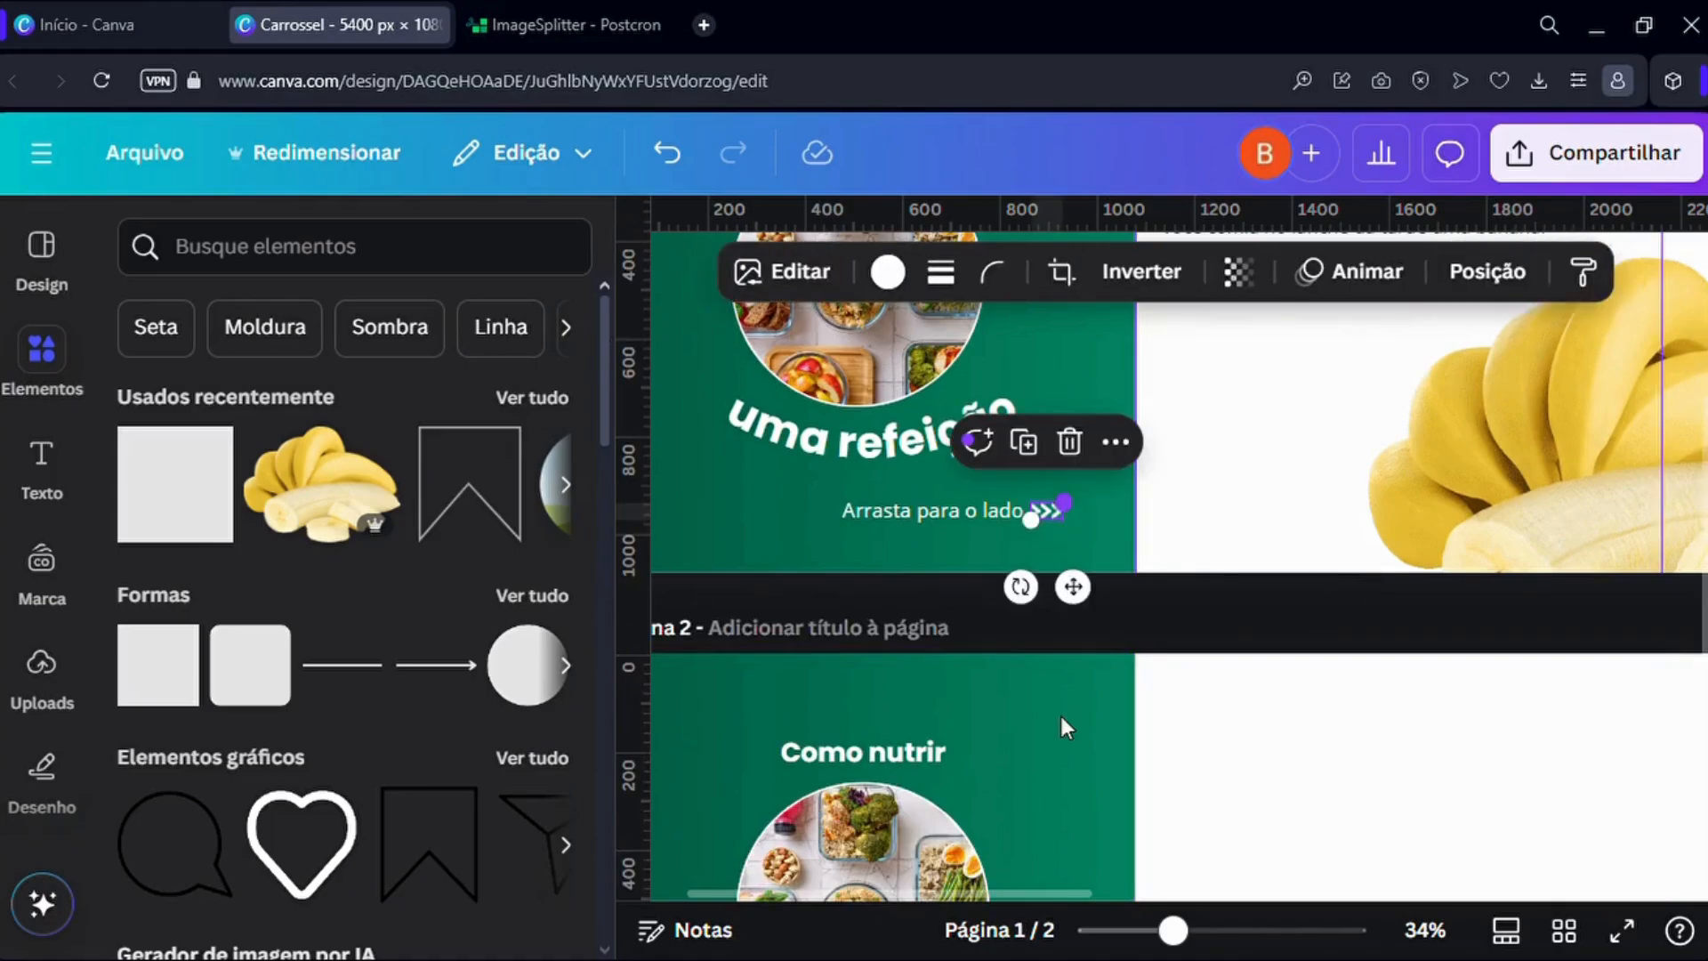
{"action": "scroll", "coordinate": [1023, 717], "scroll_direction": "down", "scroll_amount": 5}
{"action": "scroll", "coordinate": [1000, 717], "scroll_direction": "up", "scroll_amount": 3, "text": "ctrl"}
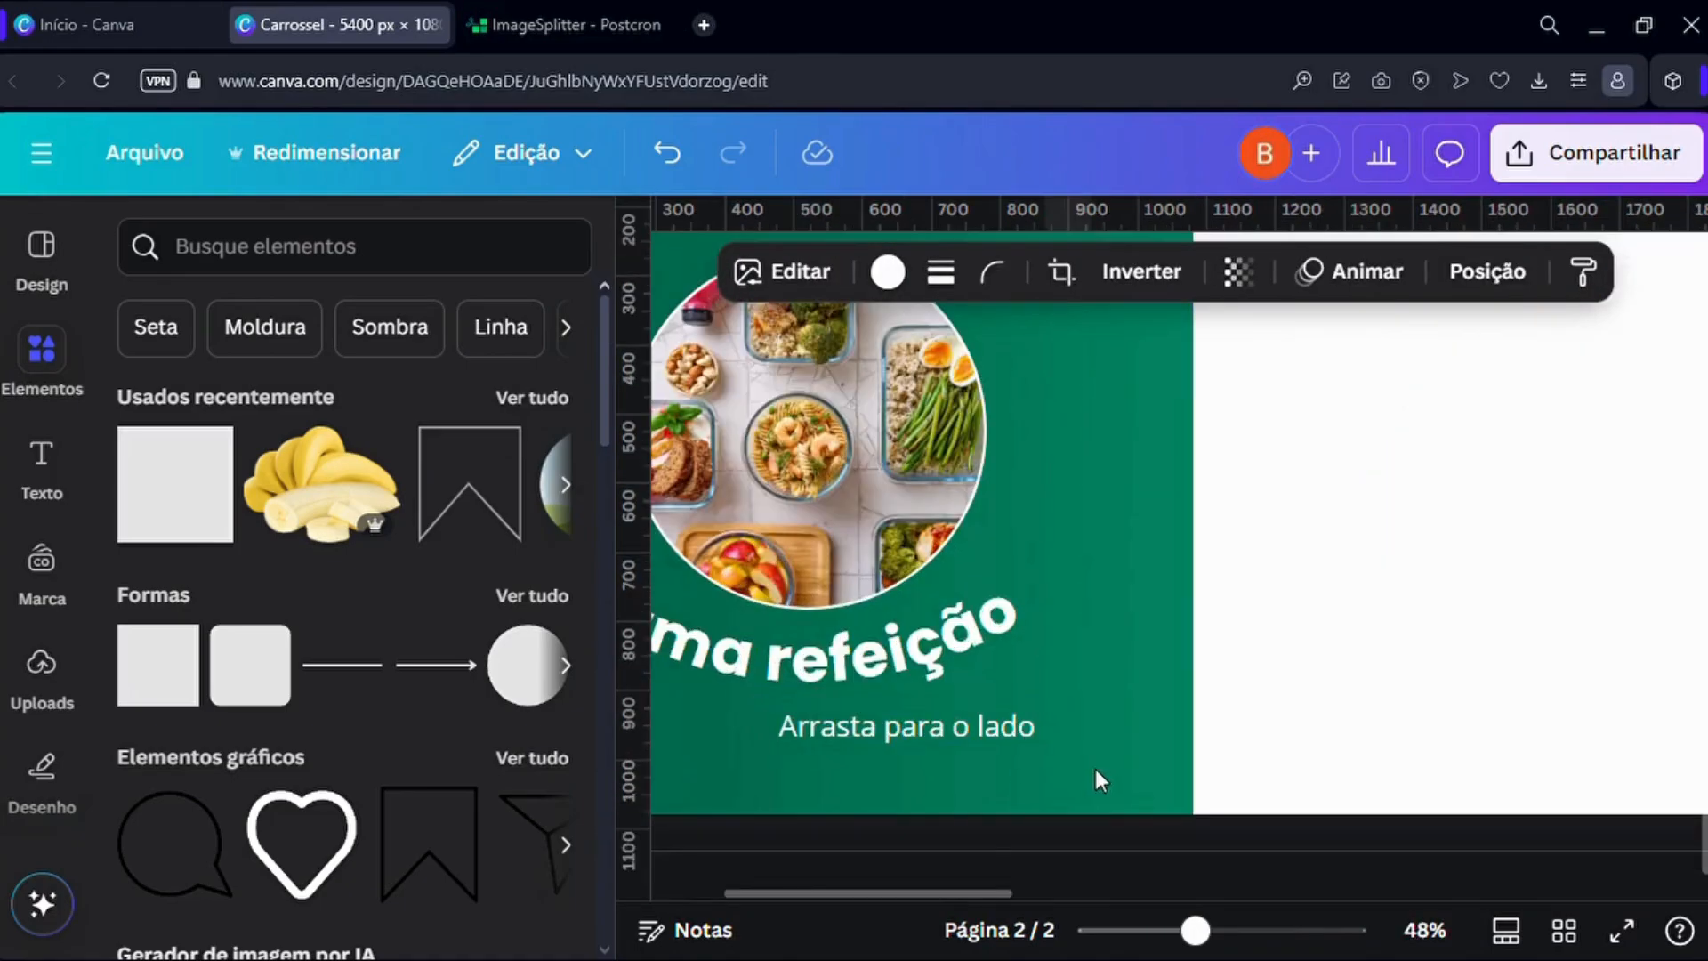
{"action": "key", "text": "ctrl+v"}
{"action": "scroll", "coordinate": [1075, 764], "scroll_direction": "up", "scroll_amount": 5, "text": "ctrl"}
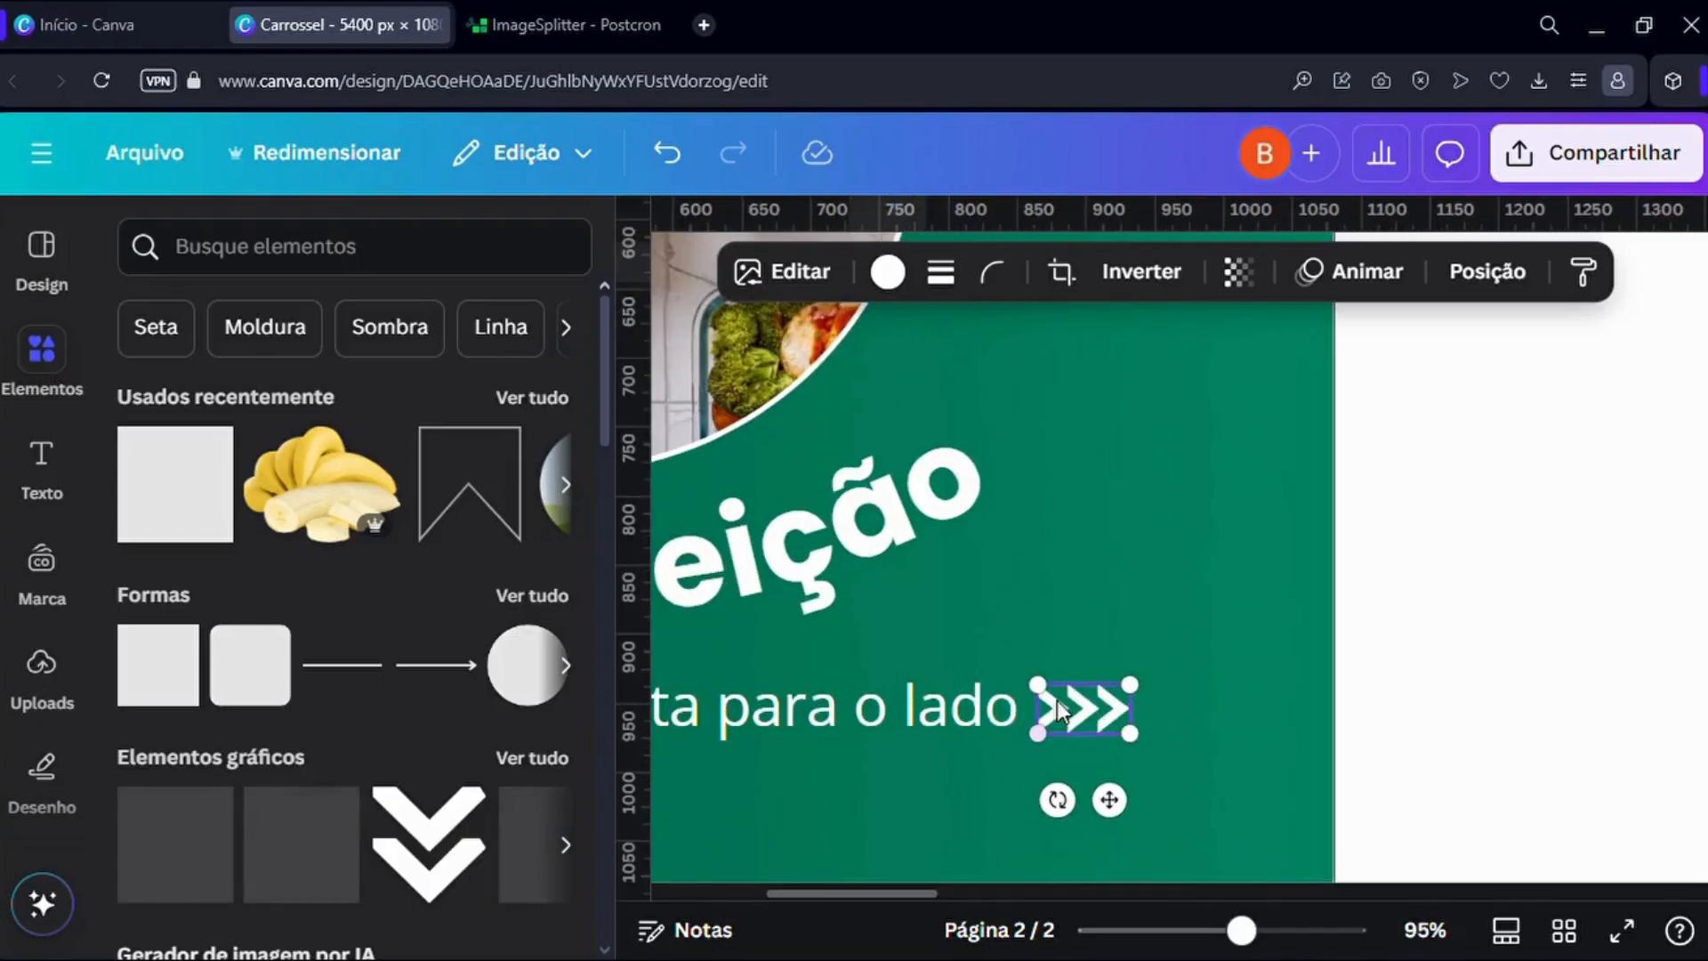
{"action": "scroll", "coordinate": [1057, 702], "scroll_direction": "up", "scroll_amount": 1, "text": "ctrl"}
{"action": "left_click_drag", "start_coordinate": [1055, 701], "coordinate": [1049, 701]}
{"action": "scroll", "coordinate": [1049, 702], "scroll_direction": "down", "scroll_amount": 4, "text": "ctrl"}
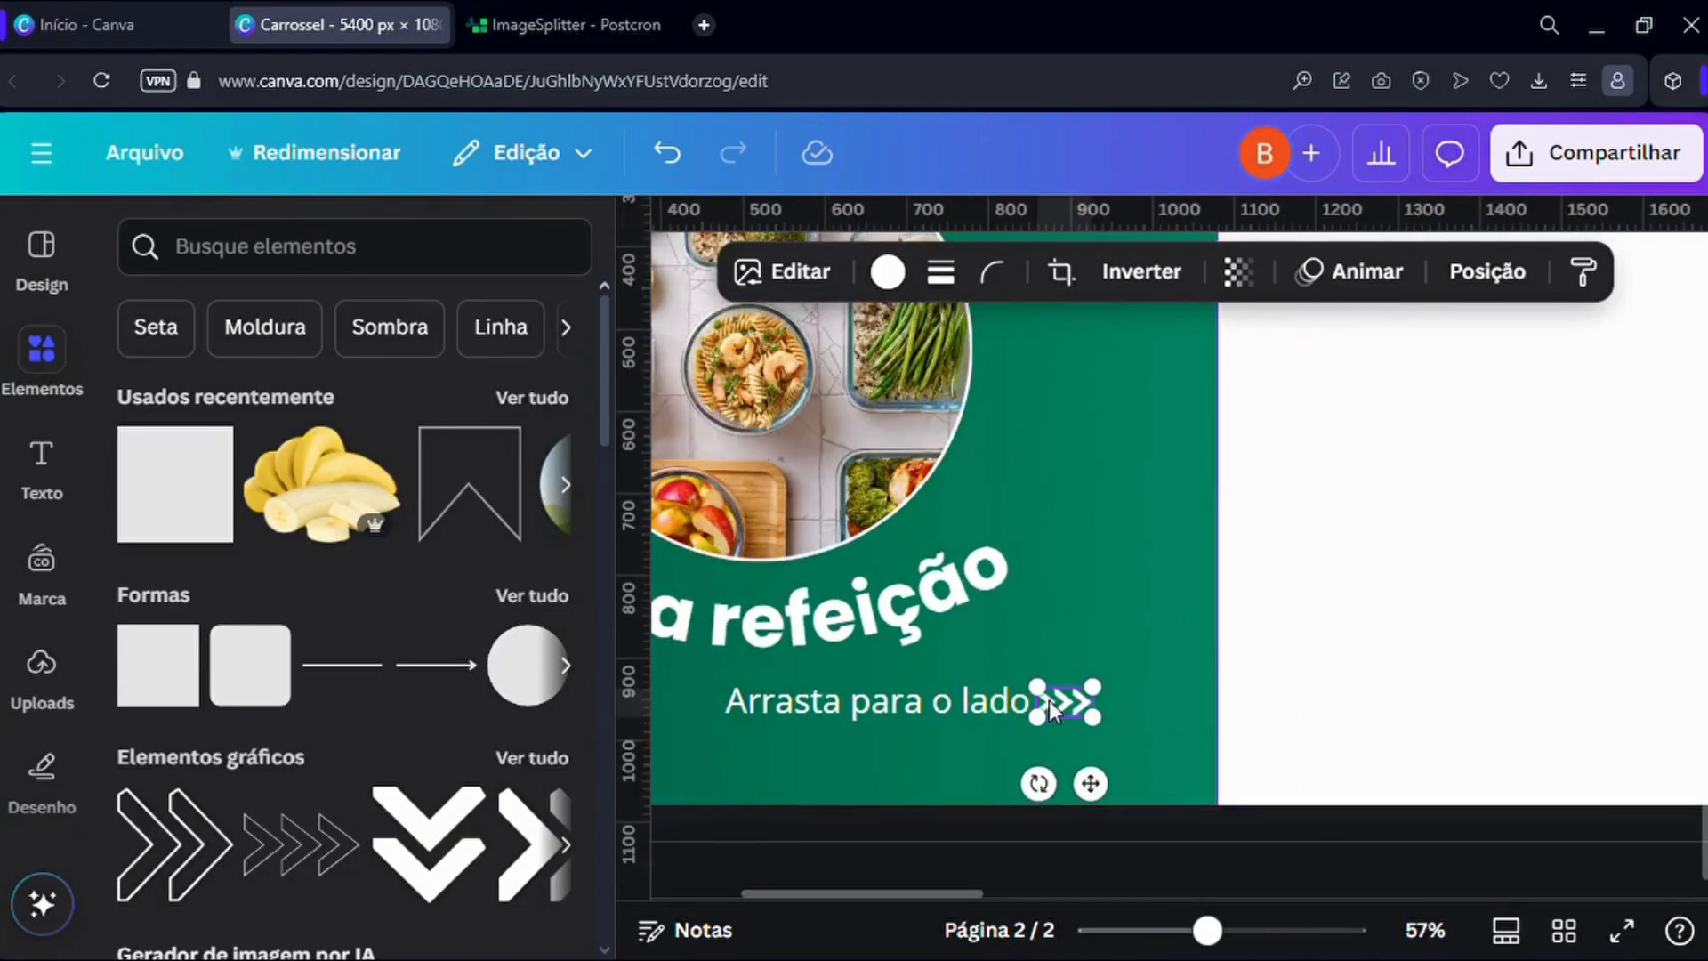
{"action": "scroll", "coordinate": [1049, 701], "scroll_direction": "down", "scroll_amount": 2, "text": "ctrl"}
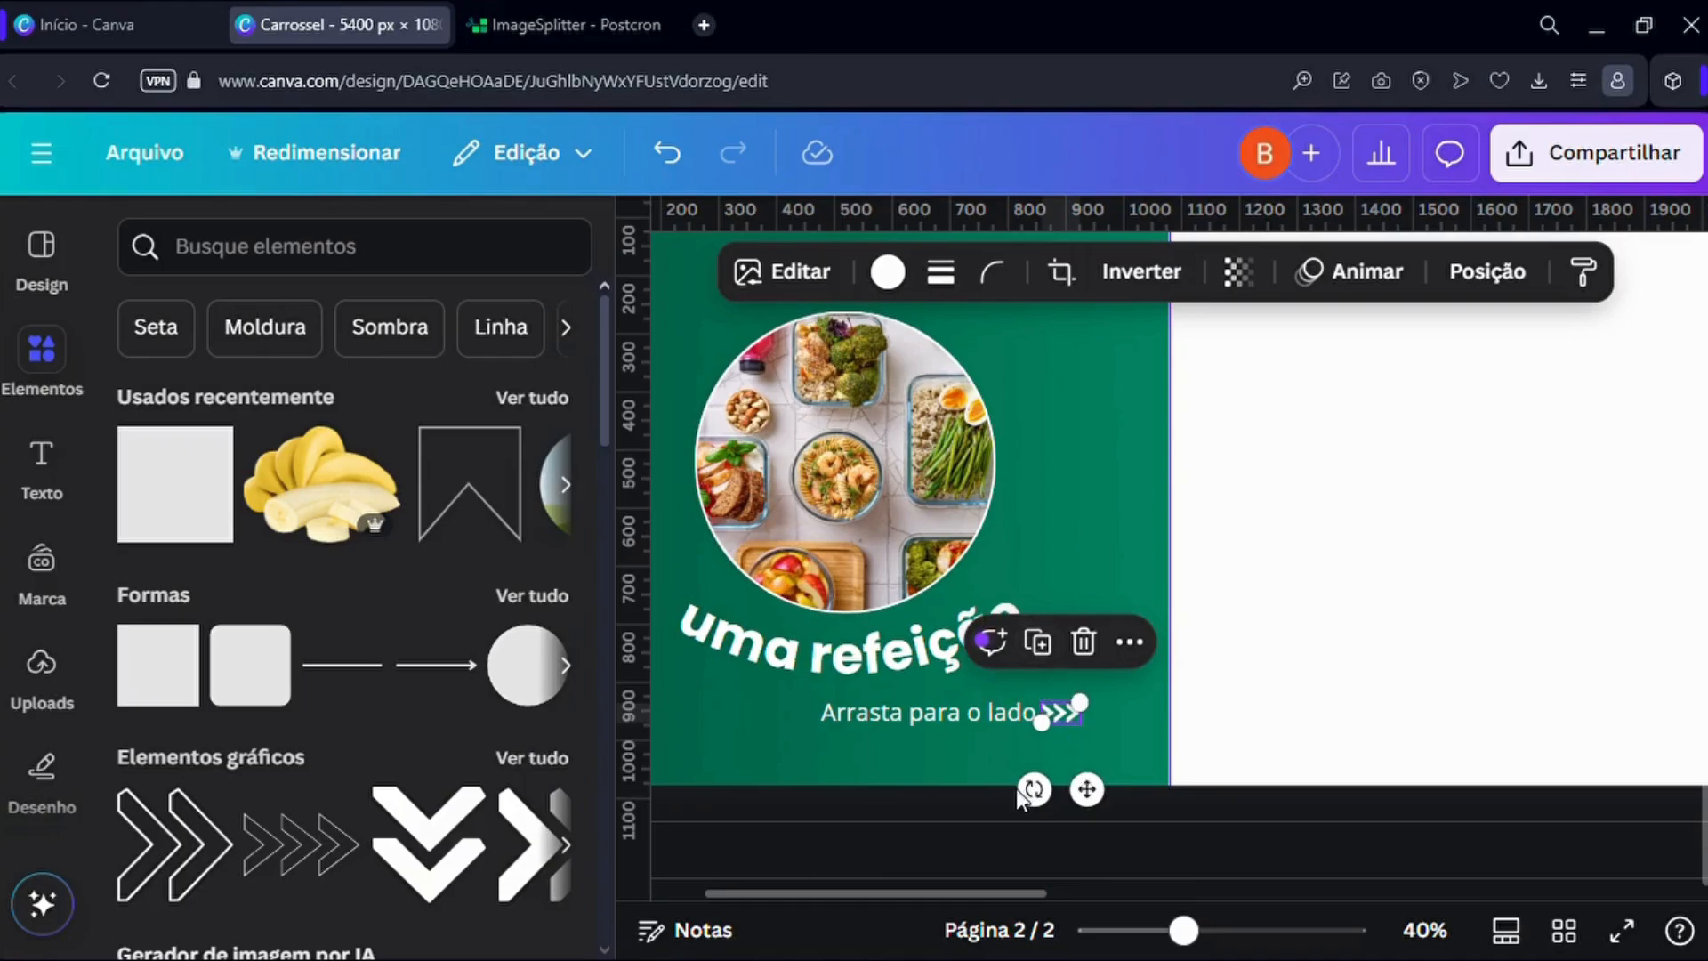
Search the element library's graphics for "Seta" to locate the triple-arrow graphic.
{"action": "left_click", "coordinate": [169, 331]}
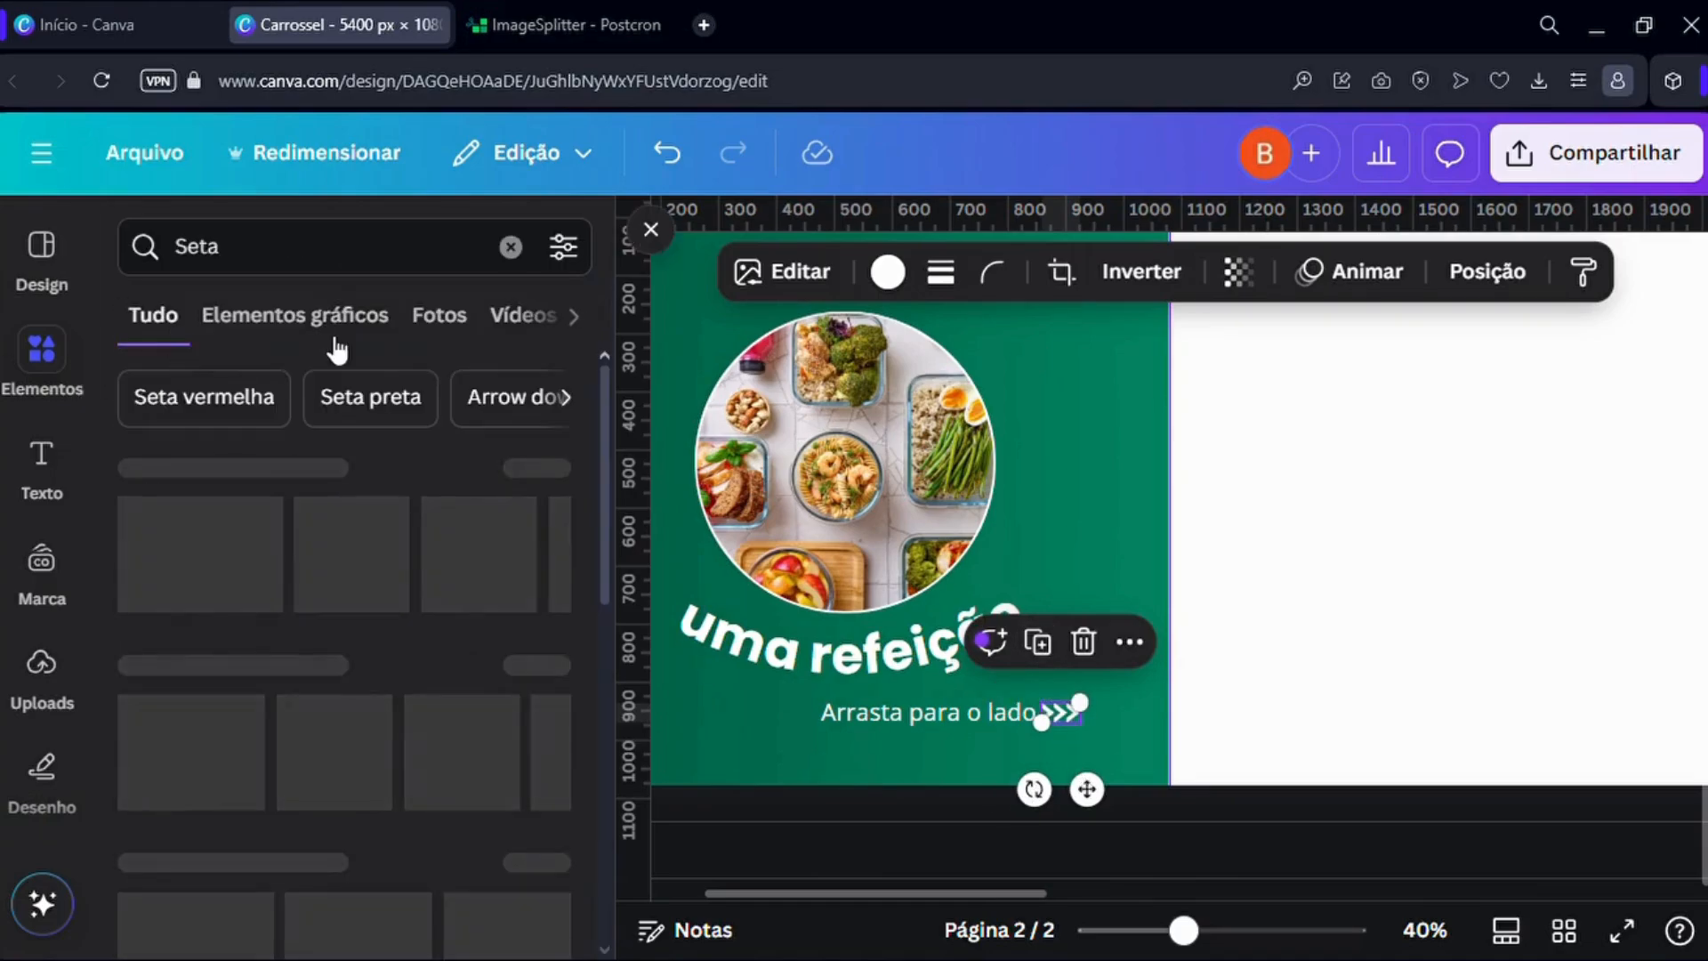
{"action": "left_click", "coordinate": [336, 343]}
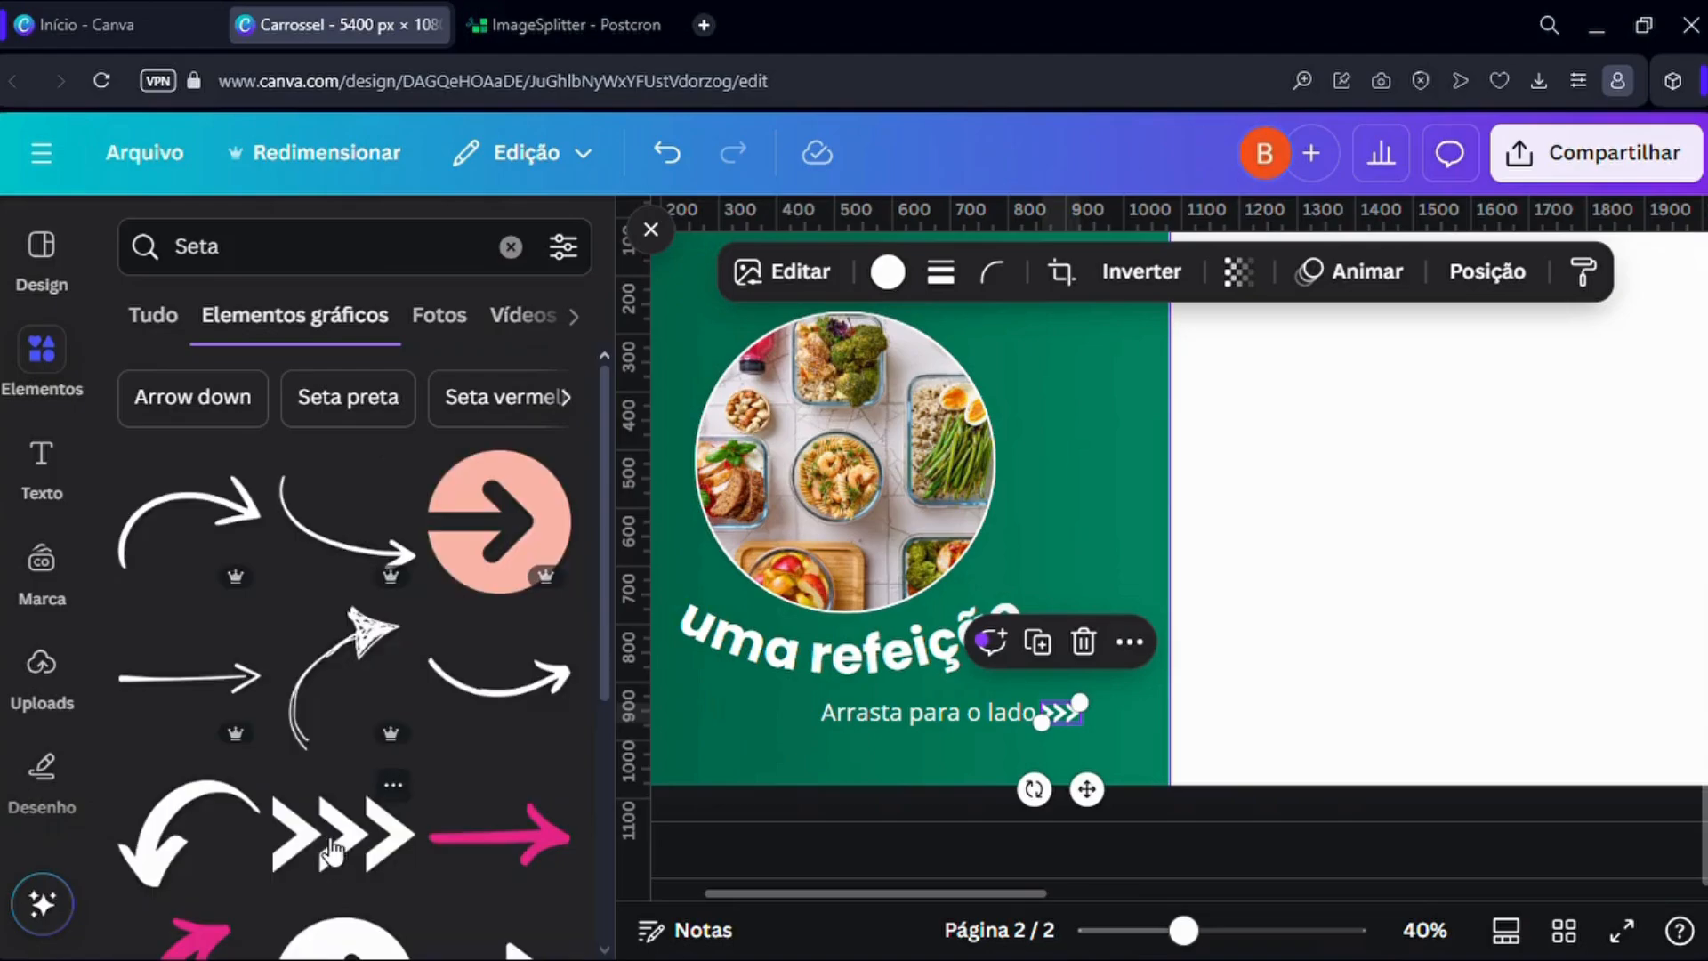
{"action": "left_click", "coordinate": [1239, 538]}
{"action": "scroll", "coordinate": [996, 640], "scroll_direction": "down", "scroll_amount": 2}
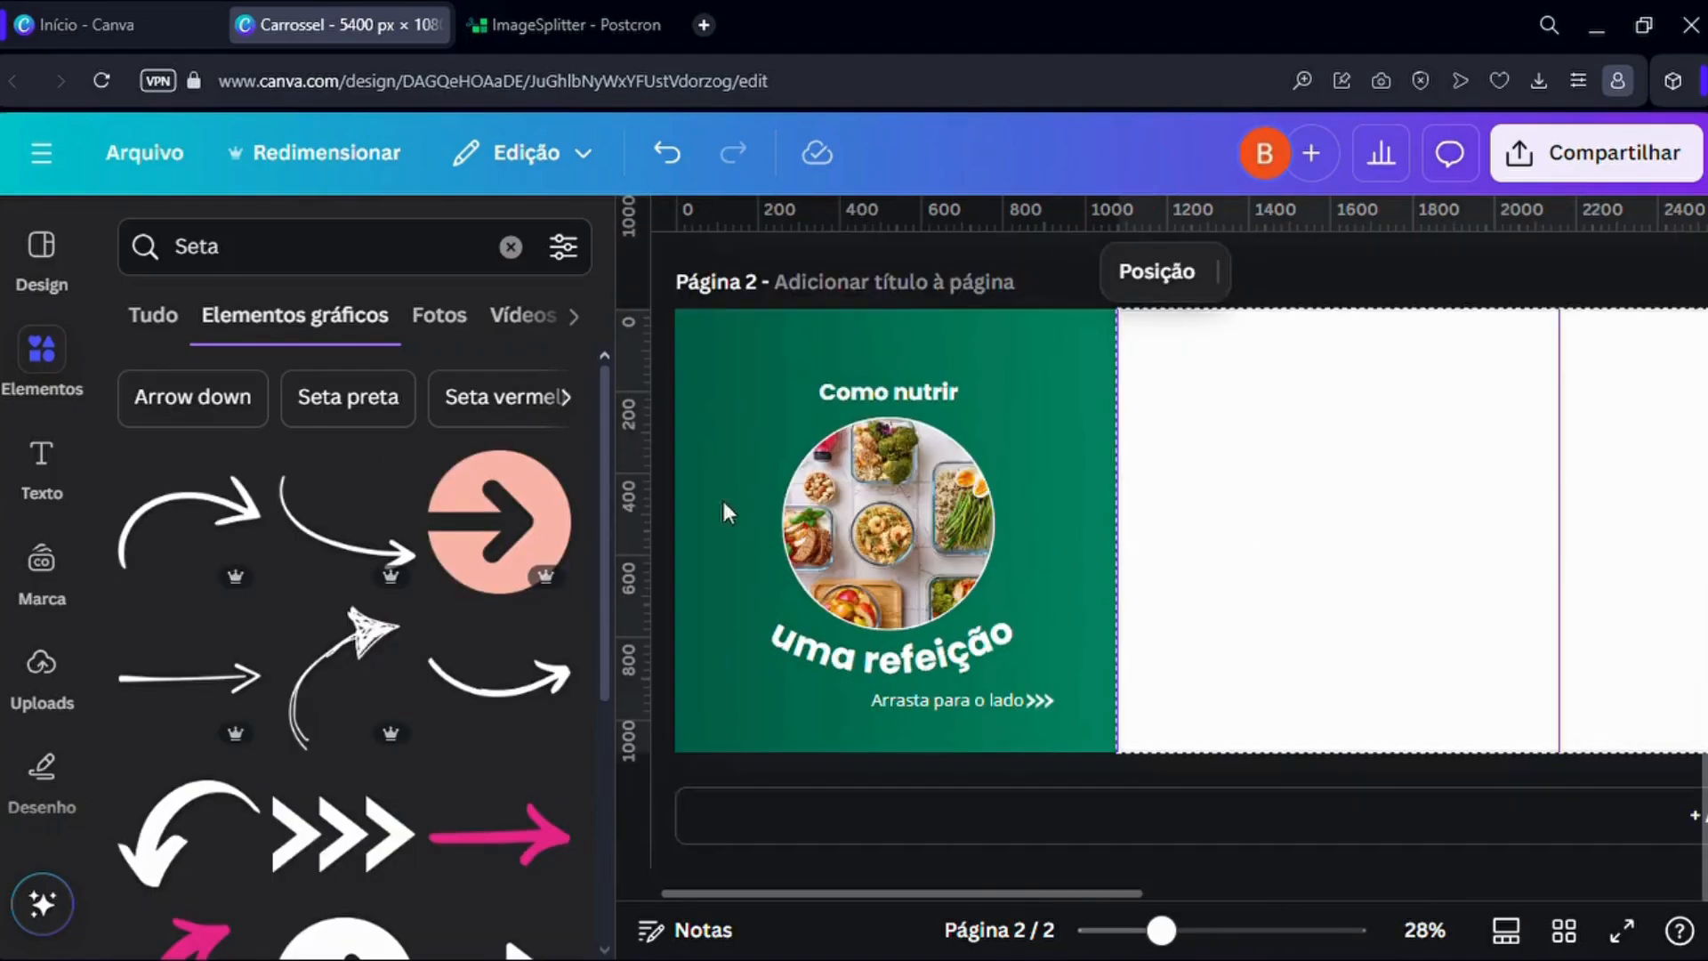
Clear the element search and add a circular frame to the second column of page 2.
{"action": "left_click", "coordinate": [890, 559]}
{"action": "left_click", "coordinate": [253, 269]}
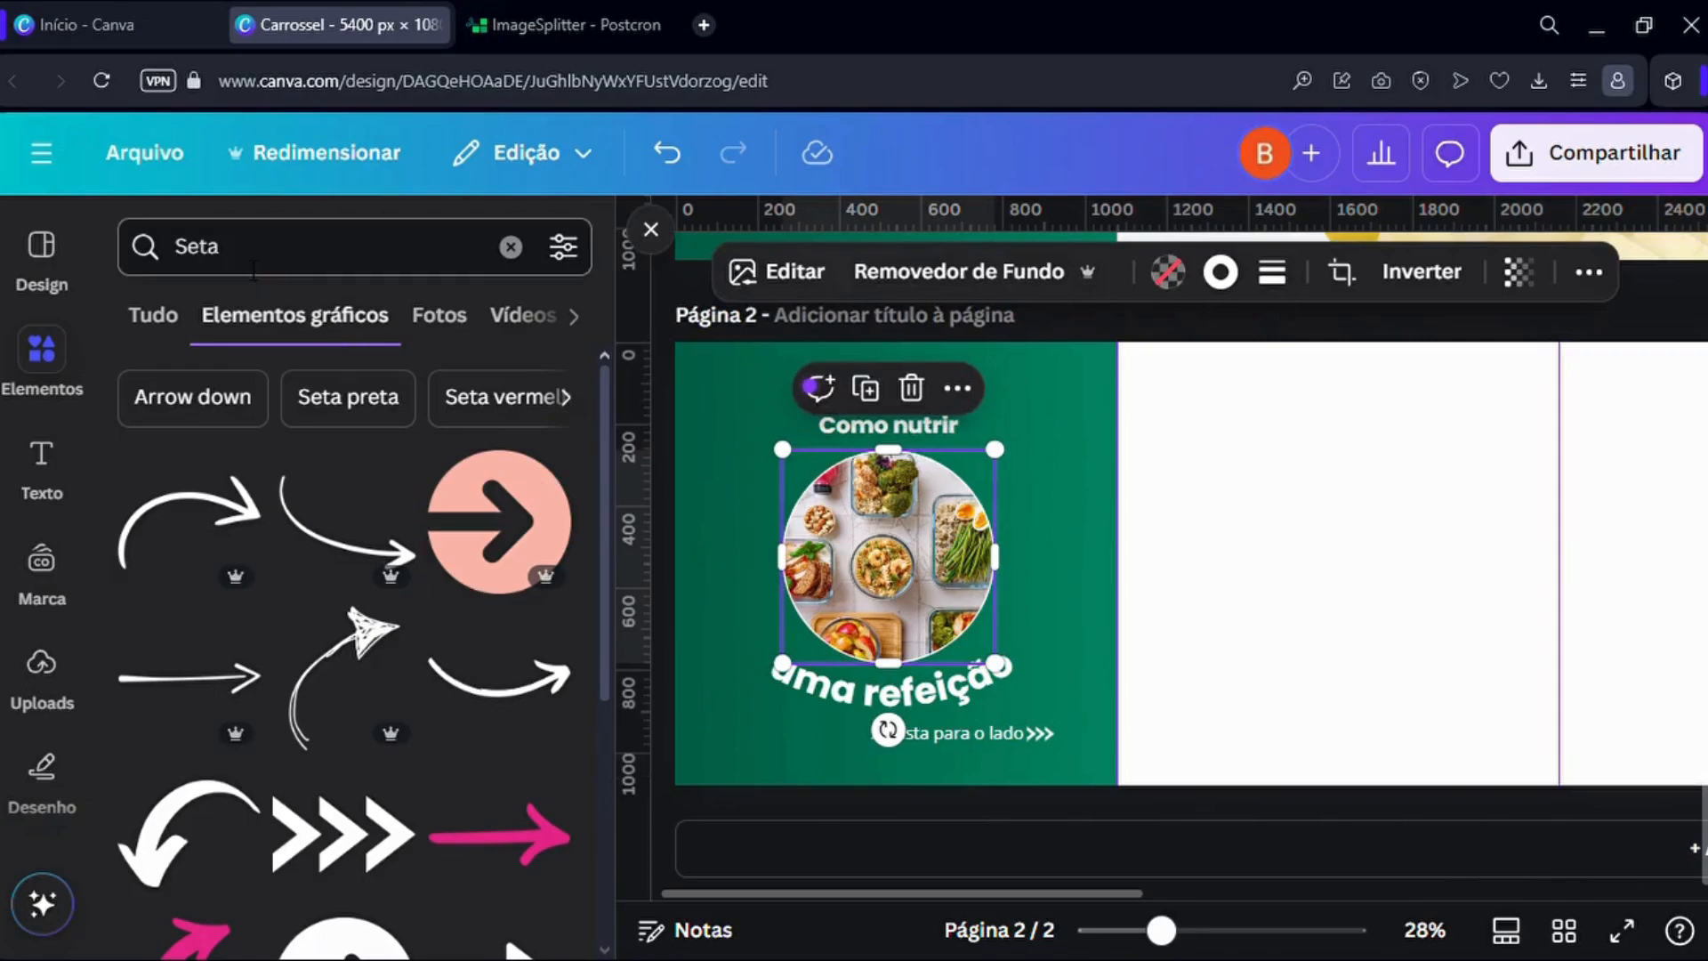
{"action": "key", "text": "BackSpace"}
{"action": "key", "text": "Escape"}
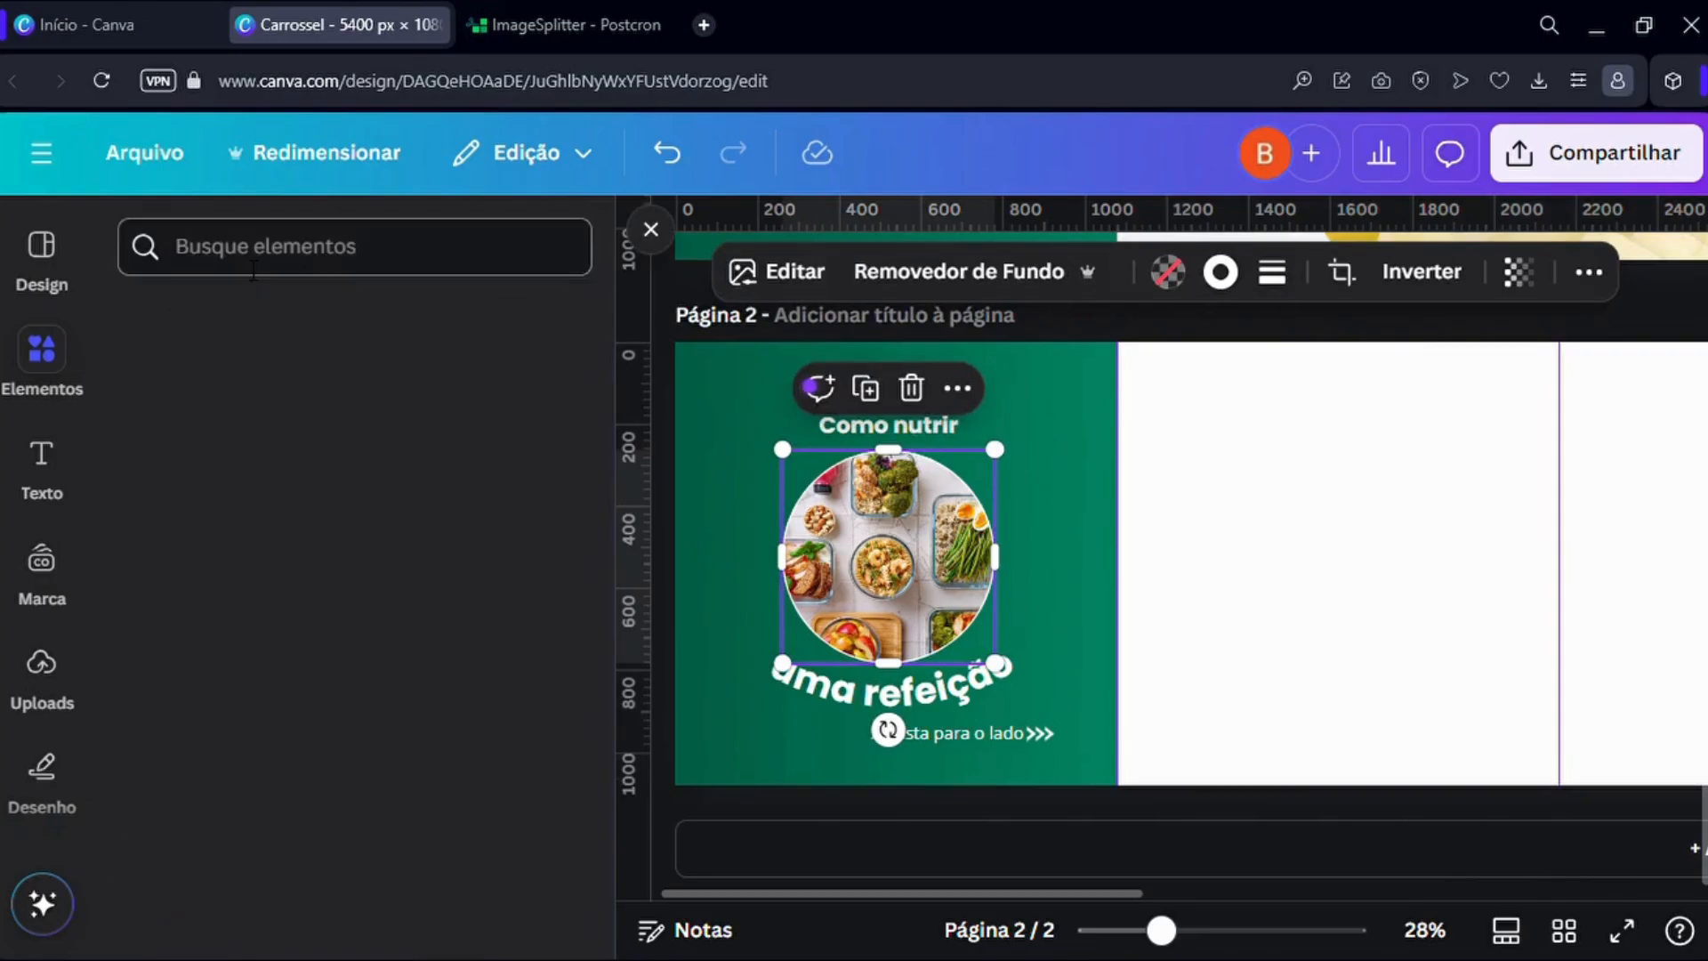
{"action": "scroll", "coordinate": [271, 524], "scroll_direction": "down", "scroll_amount": 15}
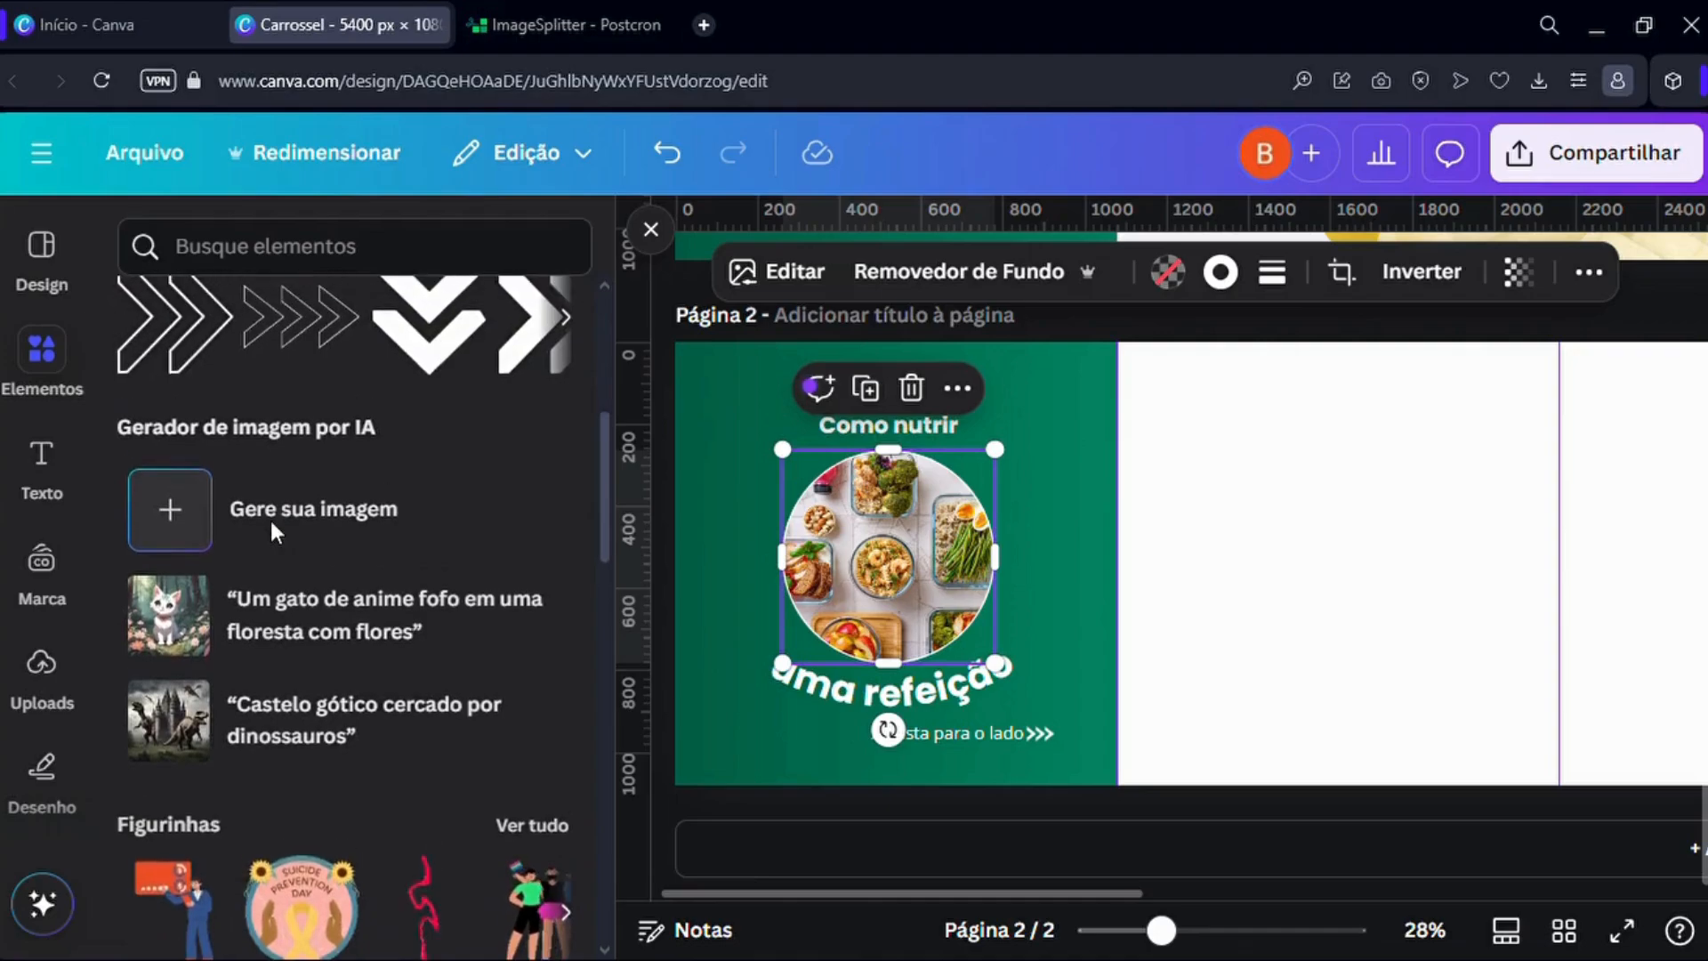
{"action": "scroll", "coordinate": [271, 520], "scroll_direction": "down", "scroll_amount": 3}
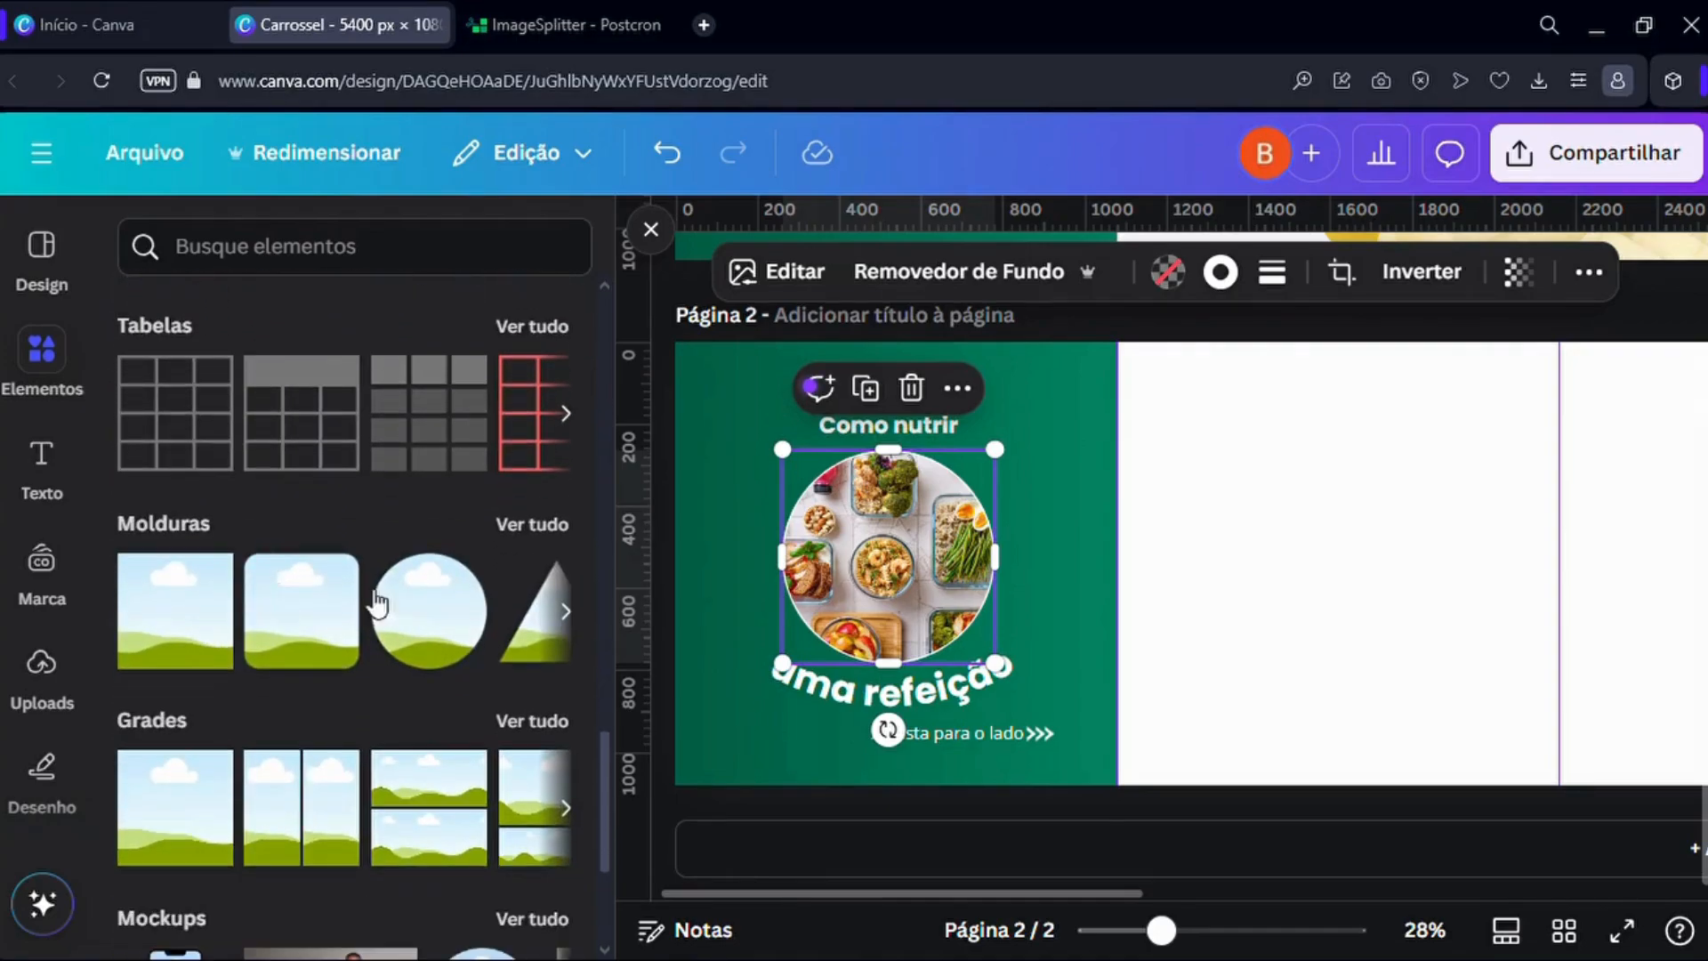
{"action": "left_click", "coordinate": [441, 614]}
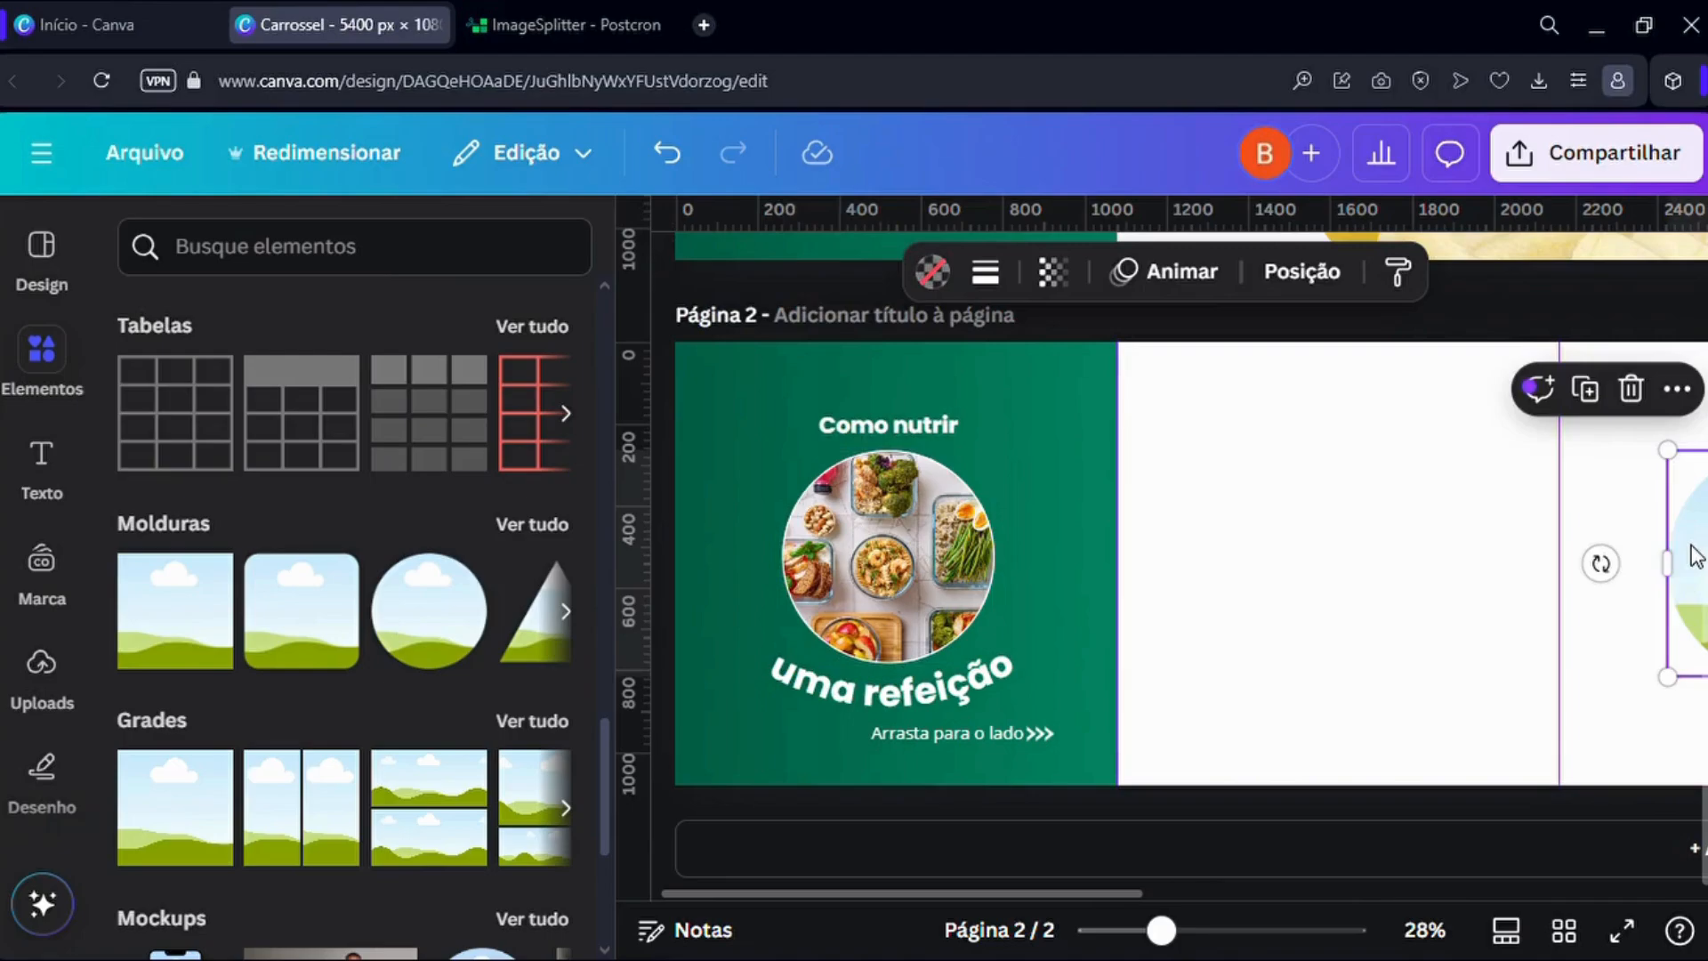
{"action": "left_click_drag", "start_coordinate": [1693, 553], "coordinate": [1243, 542]}
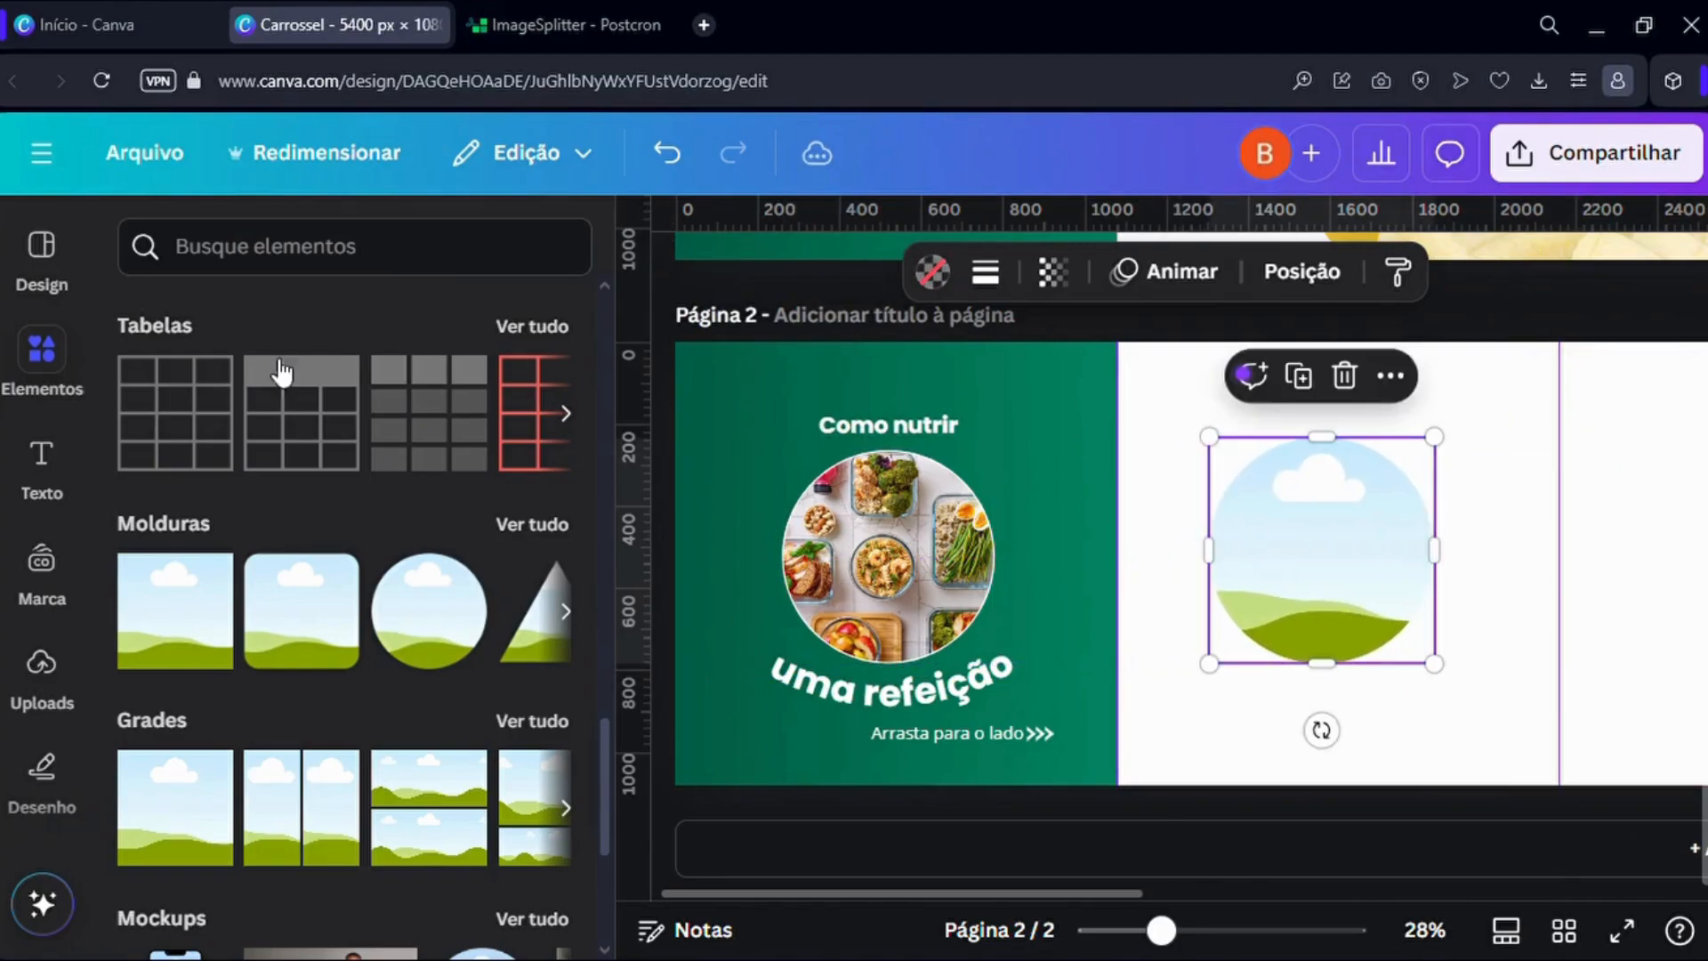
Search the element library's photos for "refeição".
{"action": "left_click", "coordinate": [35, 351]}
{"action": "left_click", "coordinate": [298, 283]}
{"action": "type", "text": "r"}
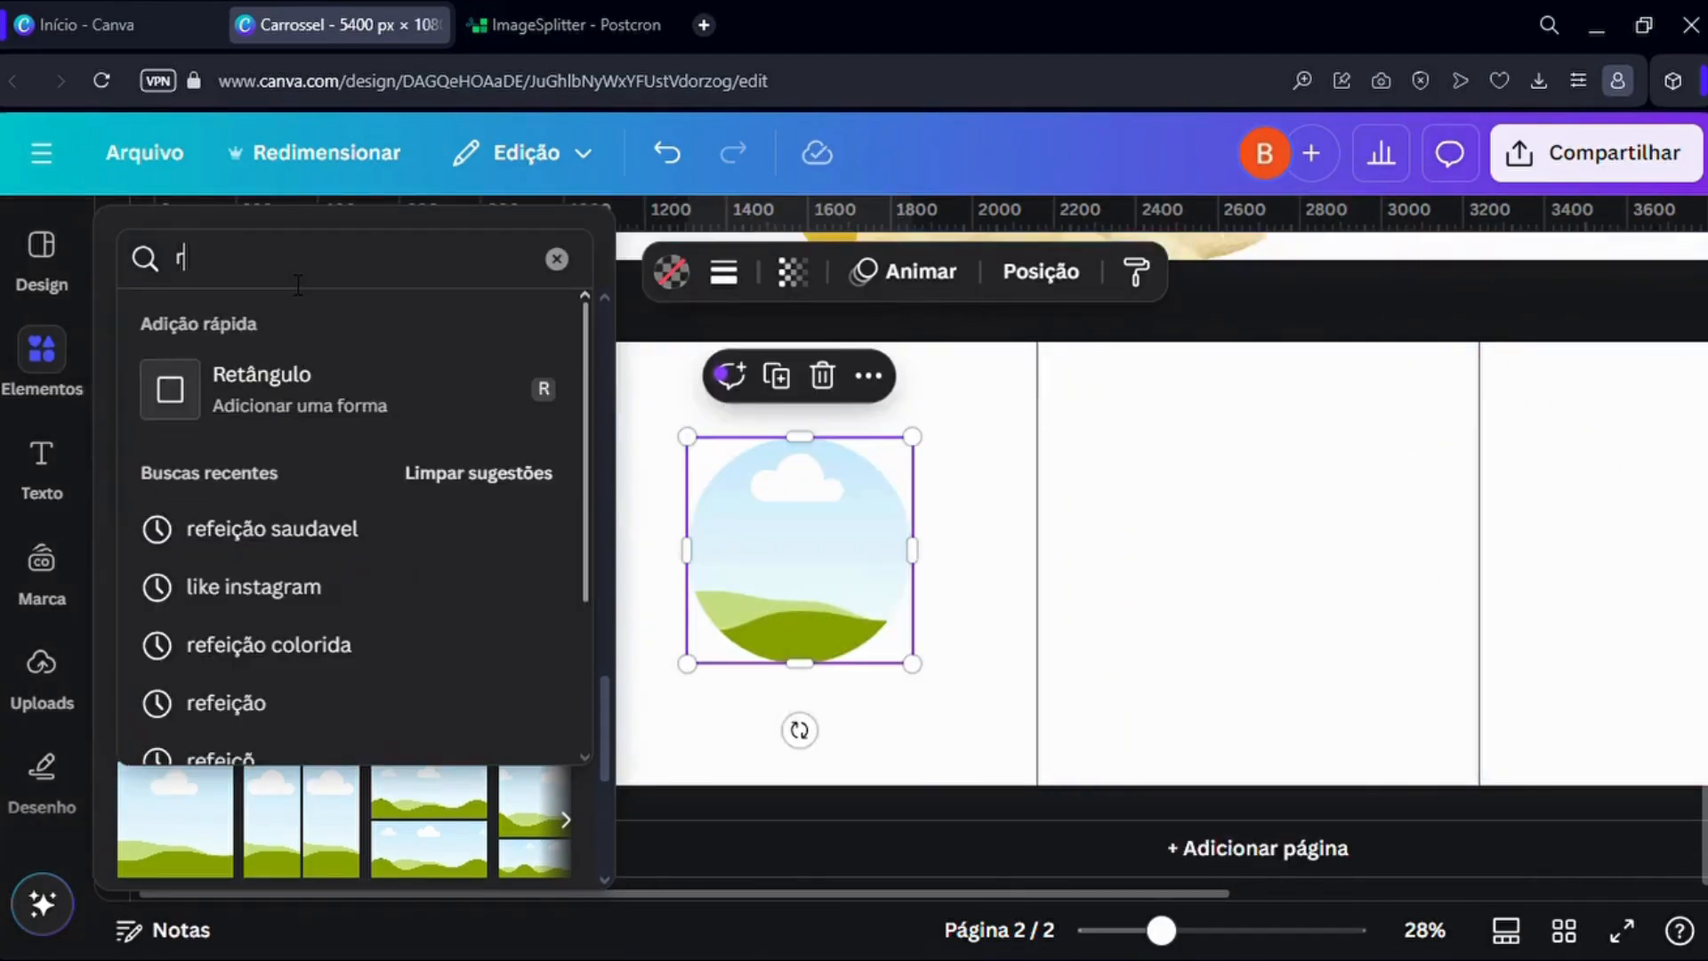
{"action": "type", "text": "efeição"}
{"action": "key", "text": "Return"}
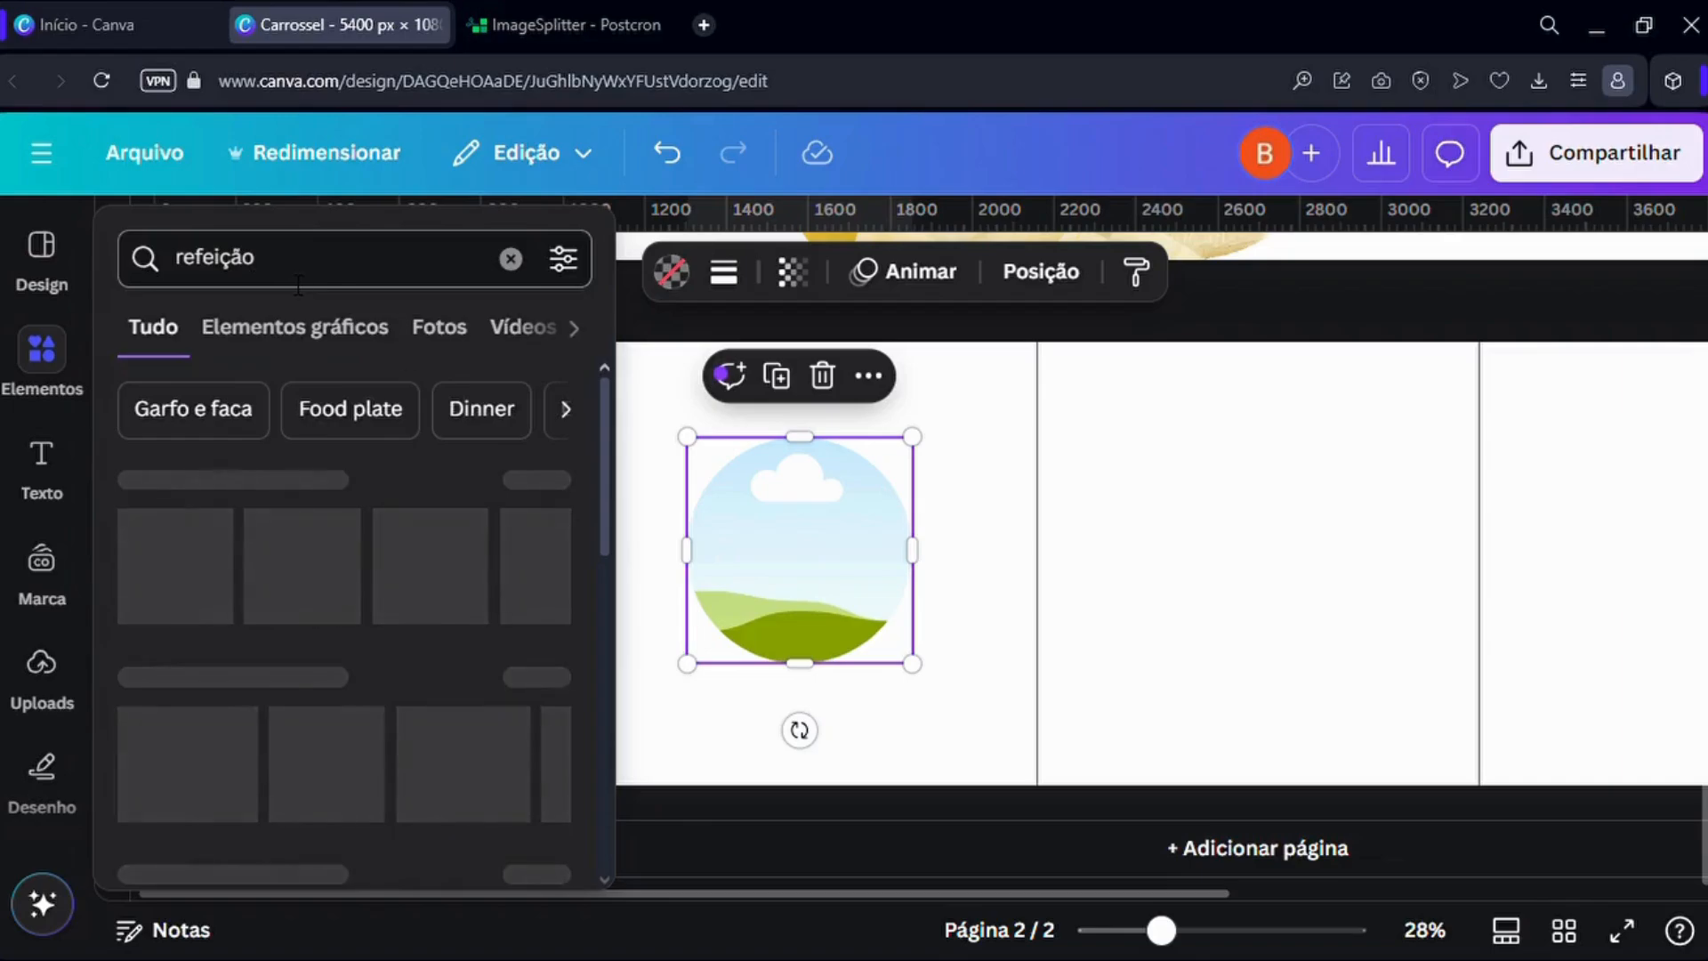
{"action": "left_click", "coordinate": [425, 345]}
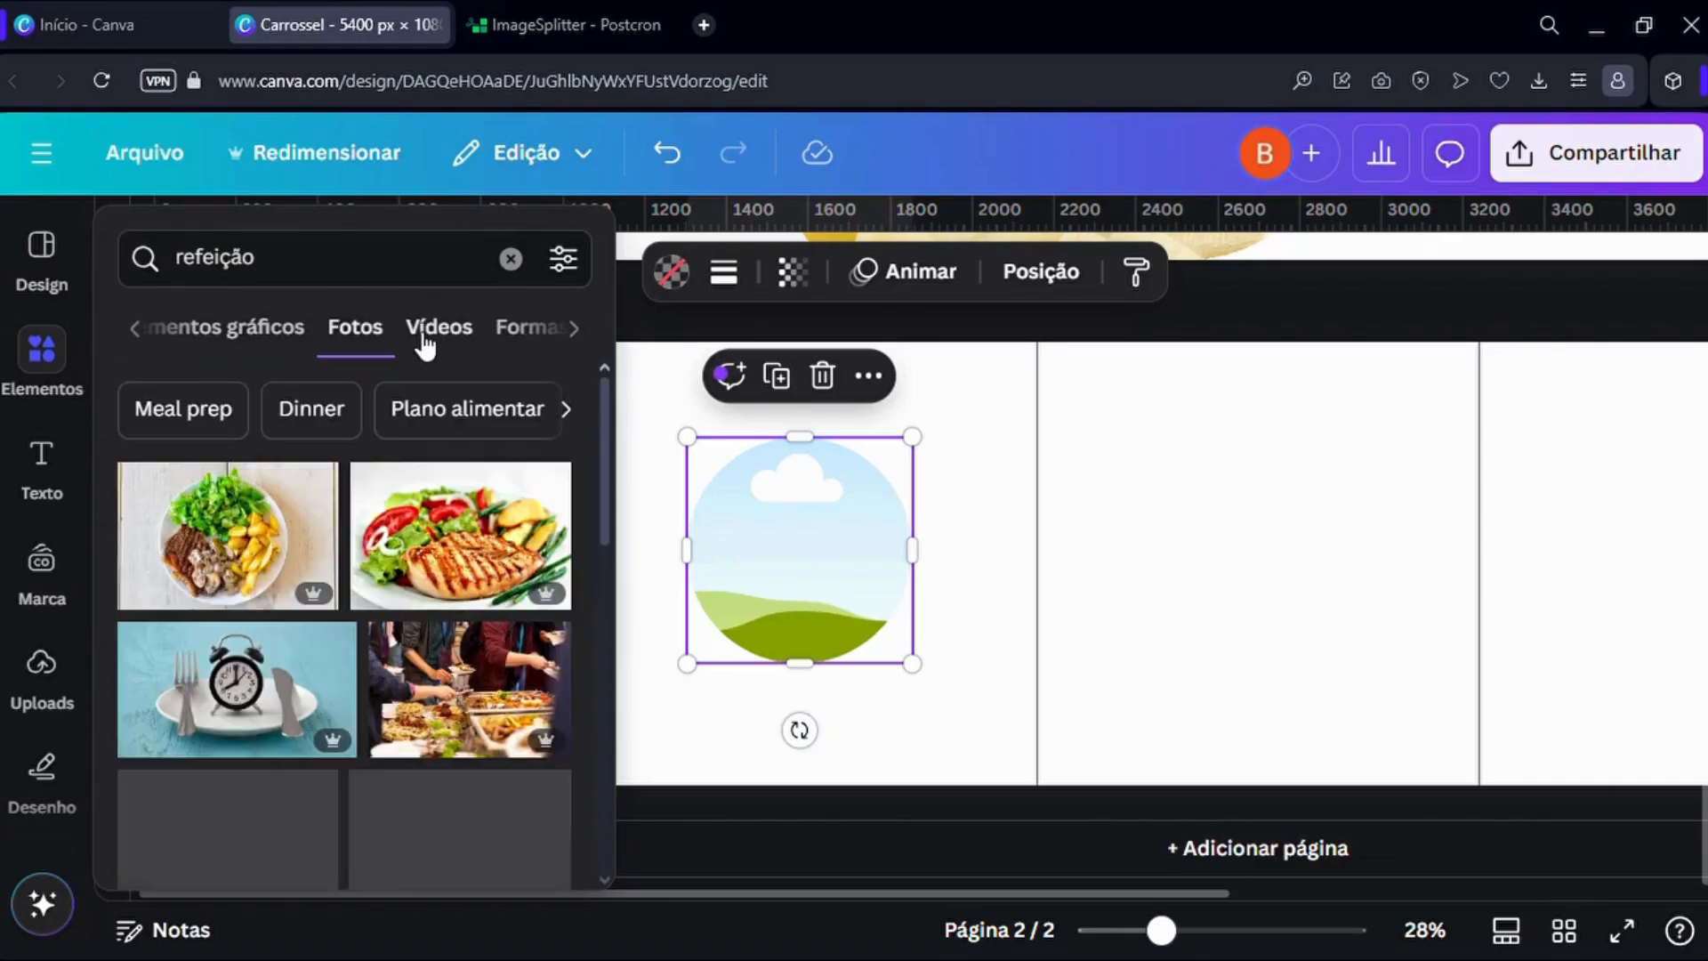
Limit the photo search to Grátis items and fill the circular frame with the meal-container photo used on the first slide.
{"action": "left_click", "coordinate": [562, 258]}
{"action": "scroll", "coordinate": [374, 578], "scroll_direction": "down", "scroll_amount": 3}
{"action": "scroll", "coordinate": [187, 587], "scroll_direction": "down", "scroll_amount": 2}
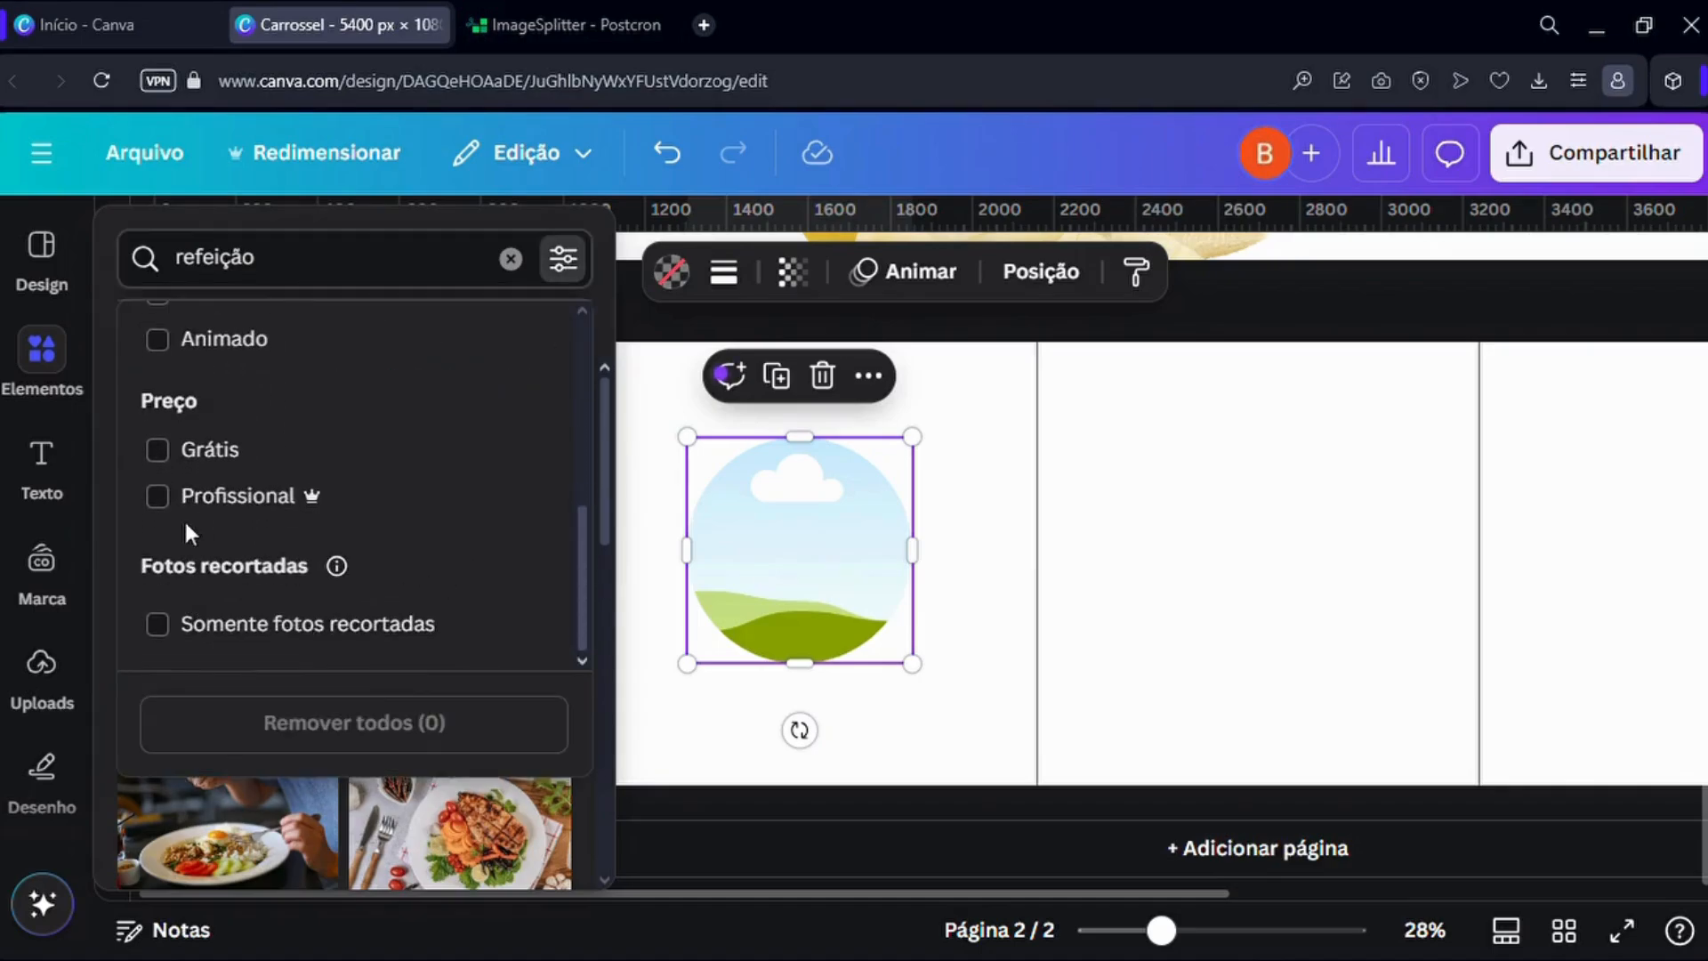
{"action": "left_click", "coordinate": [198, 452]}
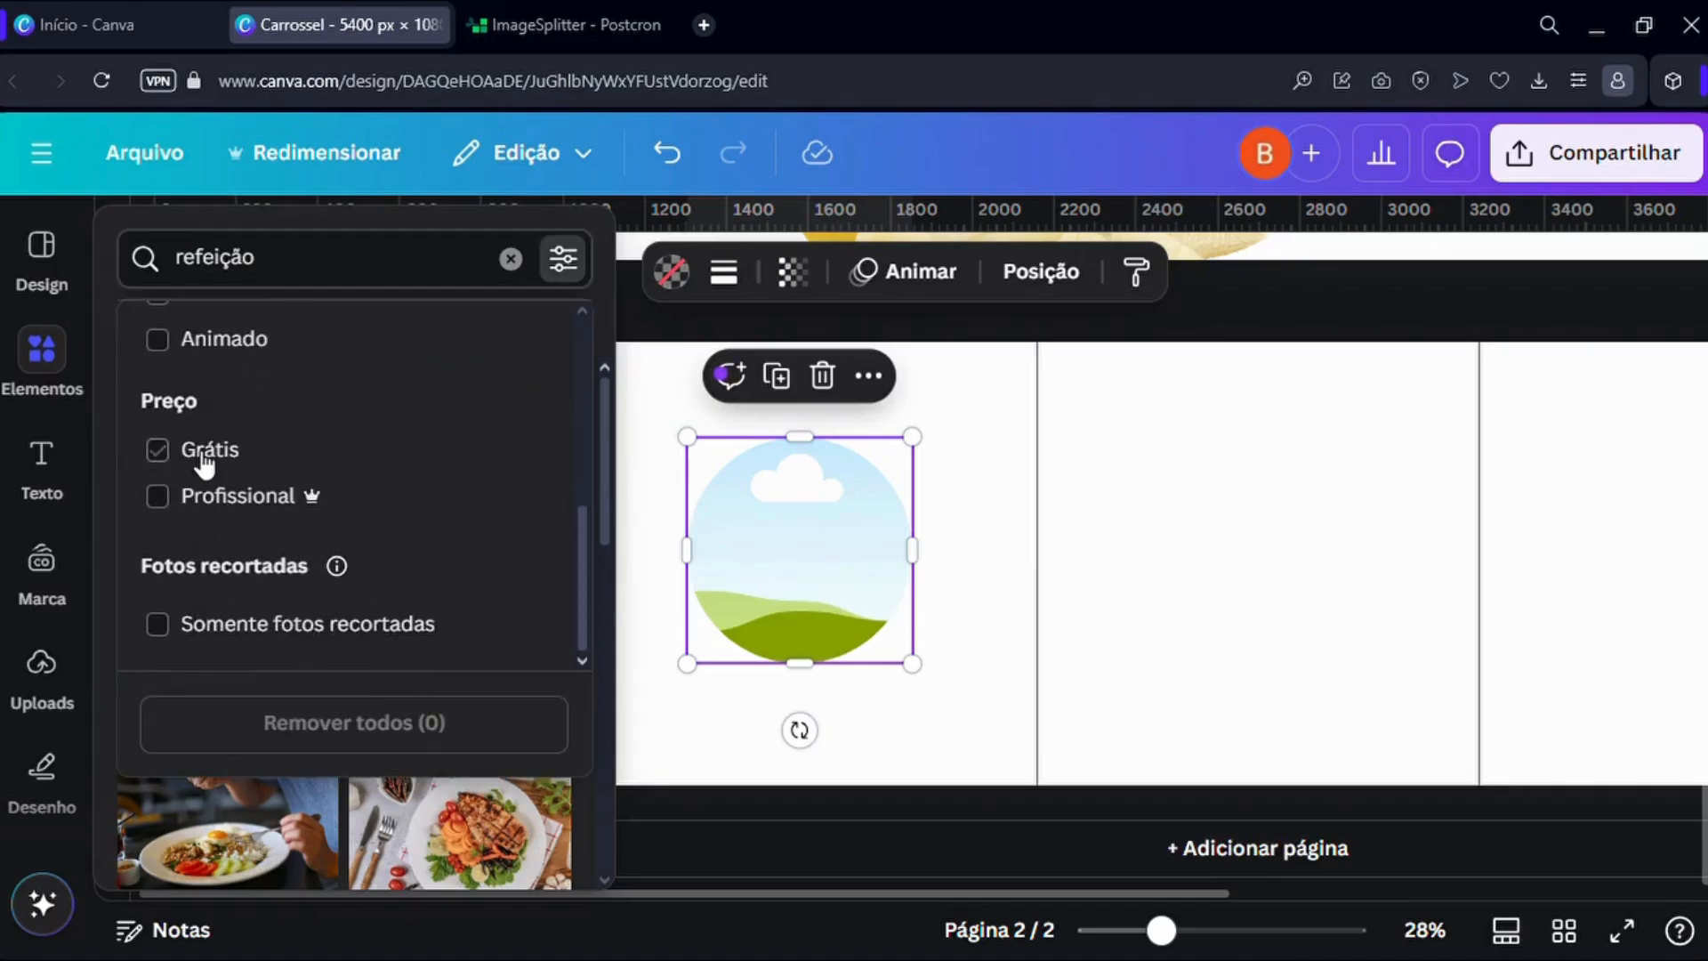
{"action": "left_click", "coordinate": [103, 769]}
{"action": "left_click_drag", "start_coordinate": [552, 556], "coordinate": [730, 548]}
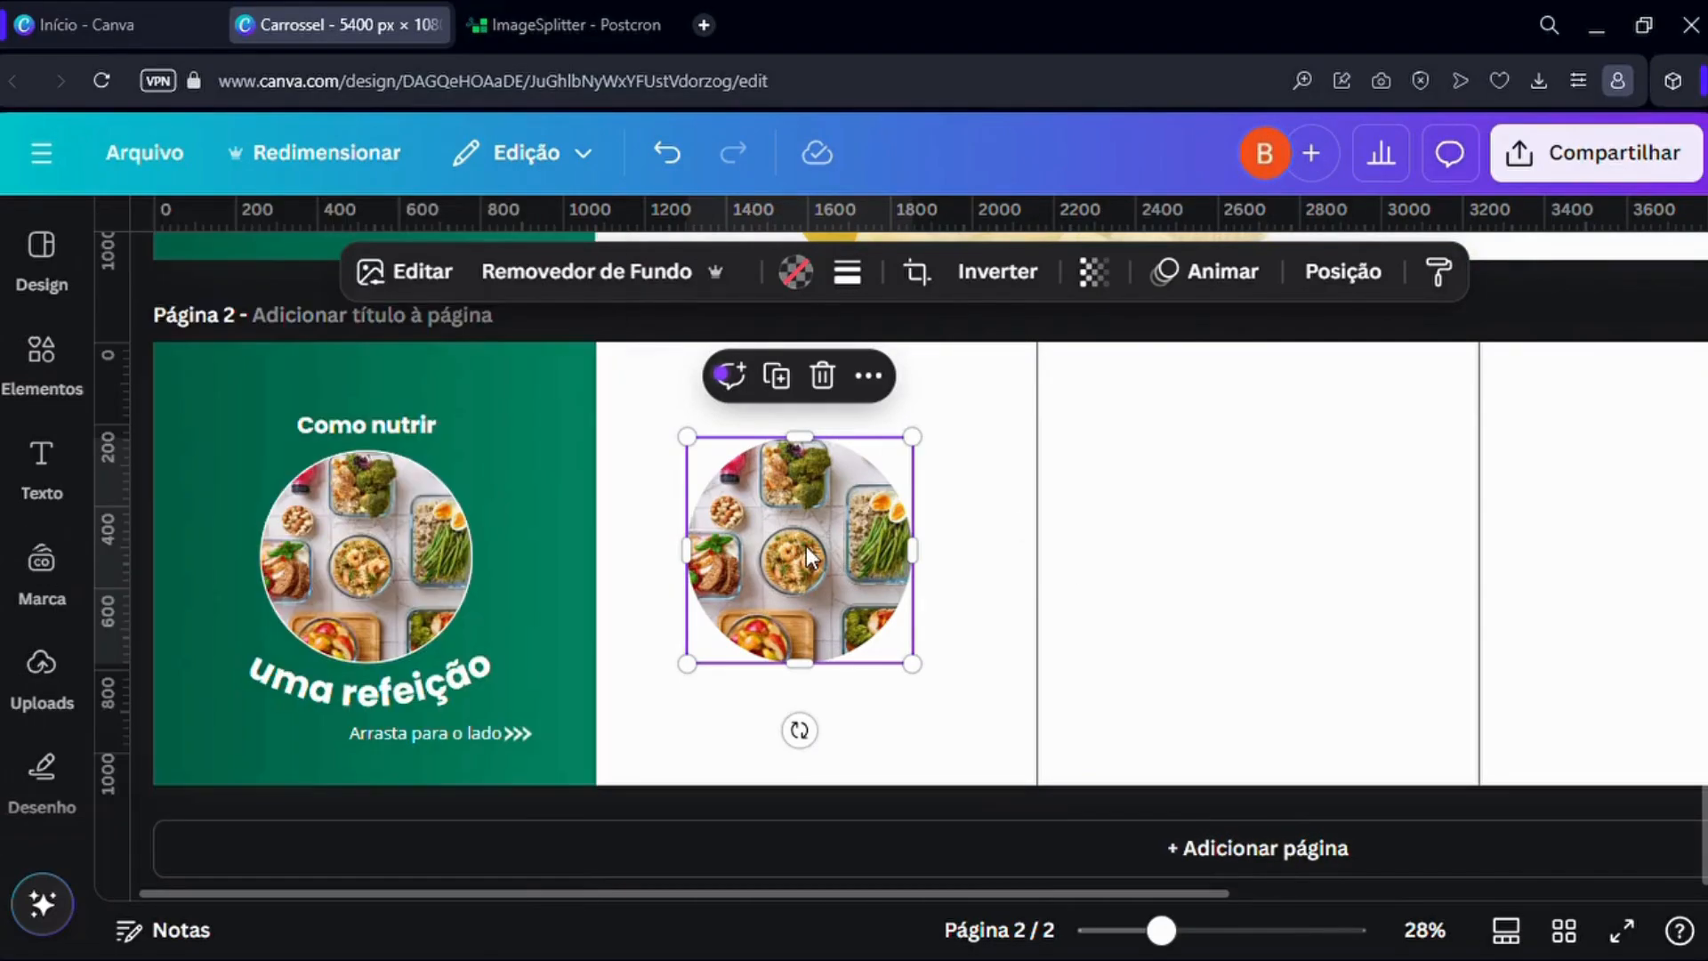
Check the border on the first slide's circular photo and give the second slide's circular photo a solid border of thickness 7.
{"action": "left_click", "coordinate": [847, 271]}
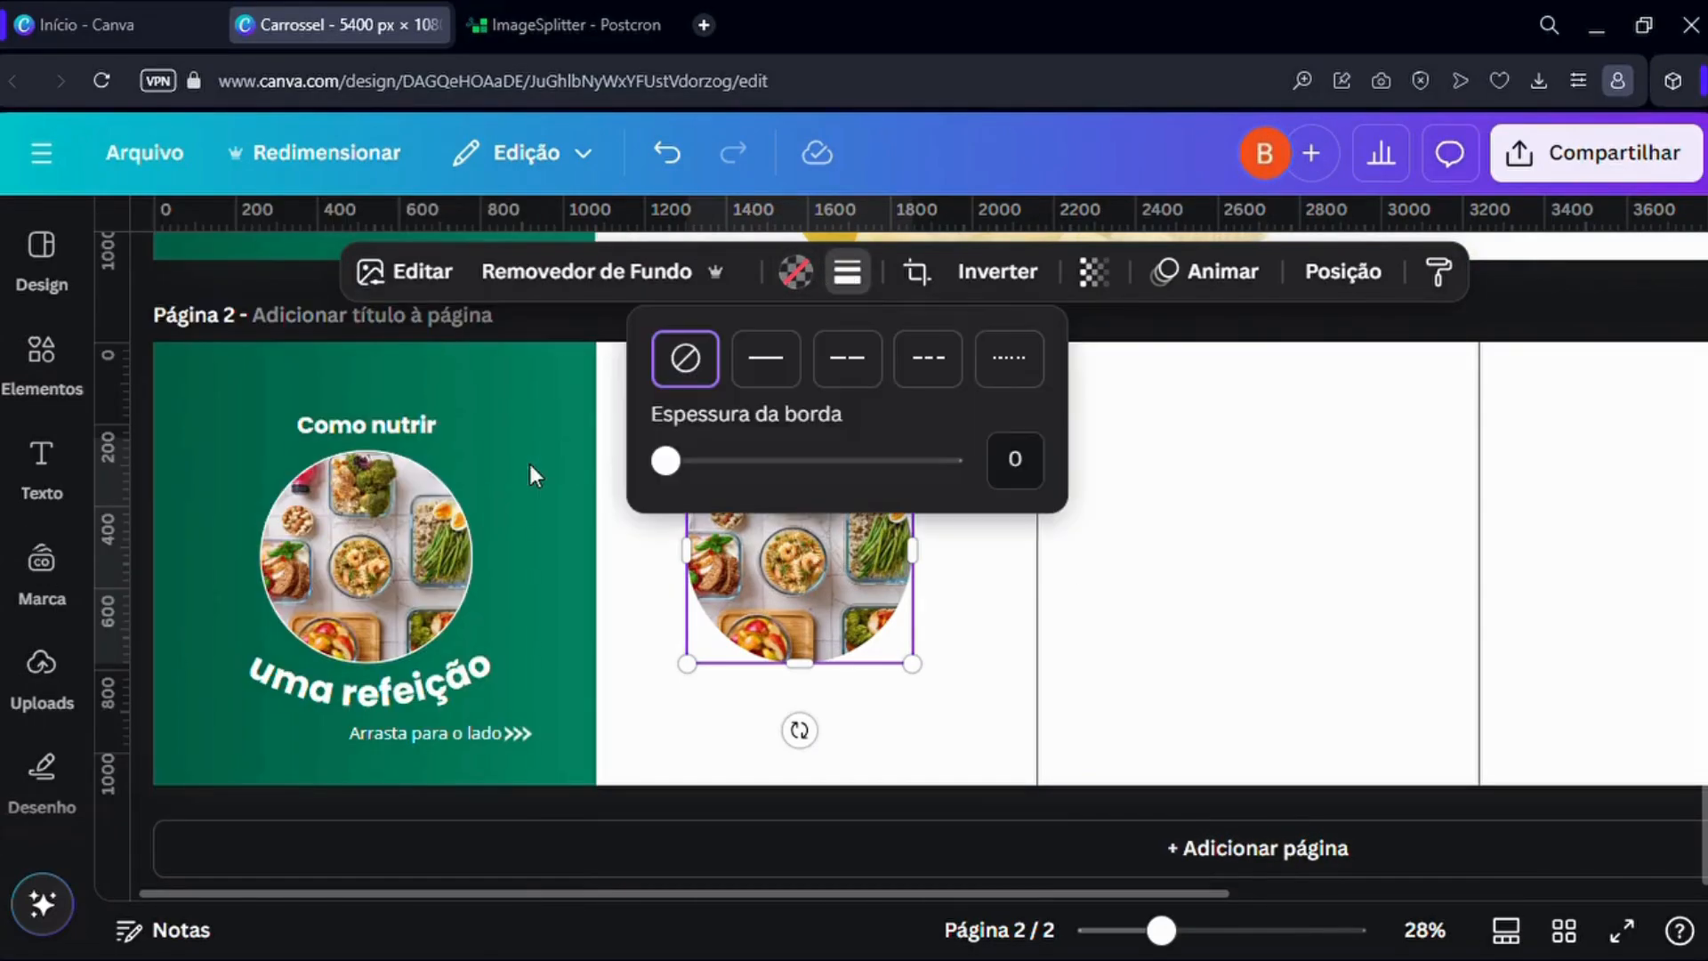
{"action": "left_click", "coordinate": [425, 525]}
{"action": "left_click", "coordinate": [897, 271]}
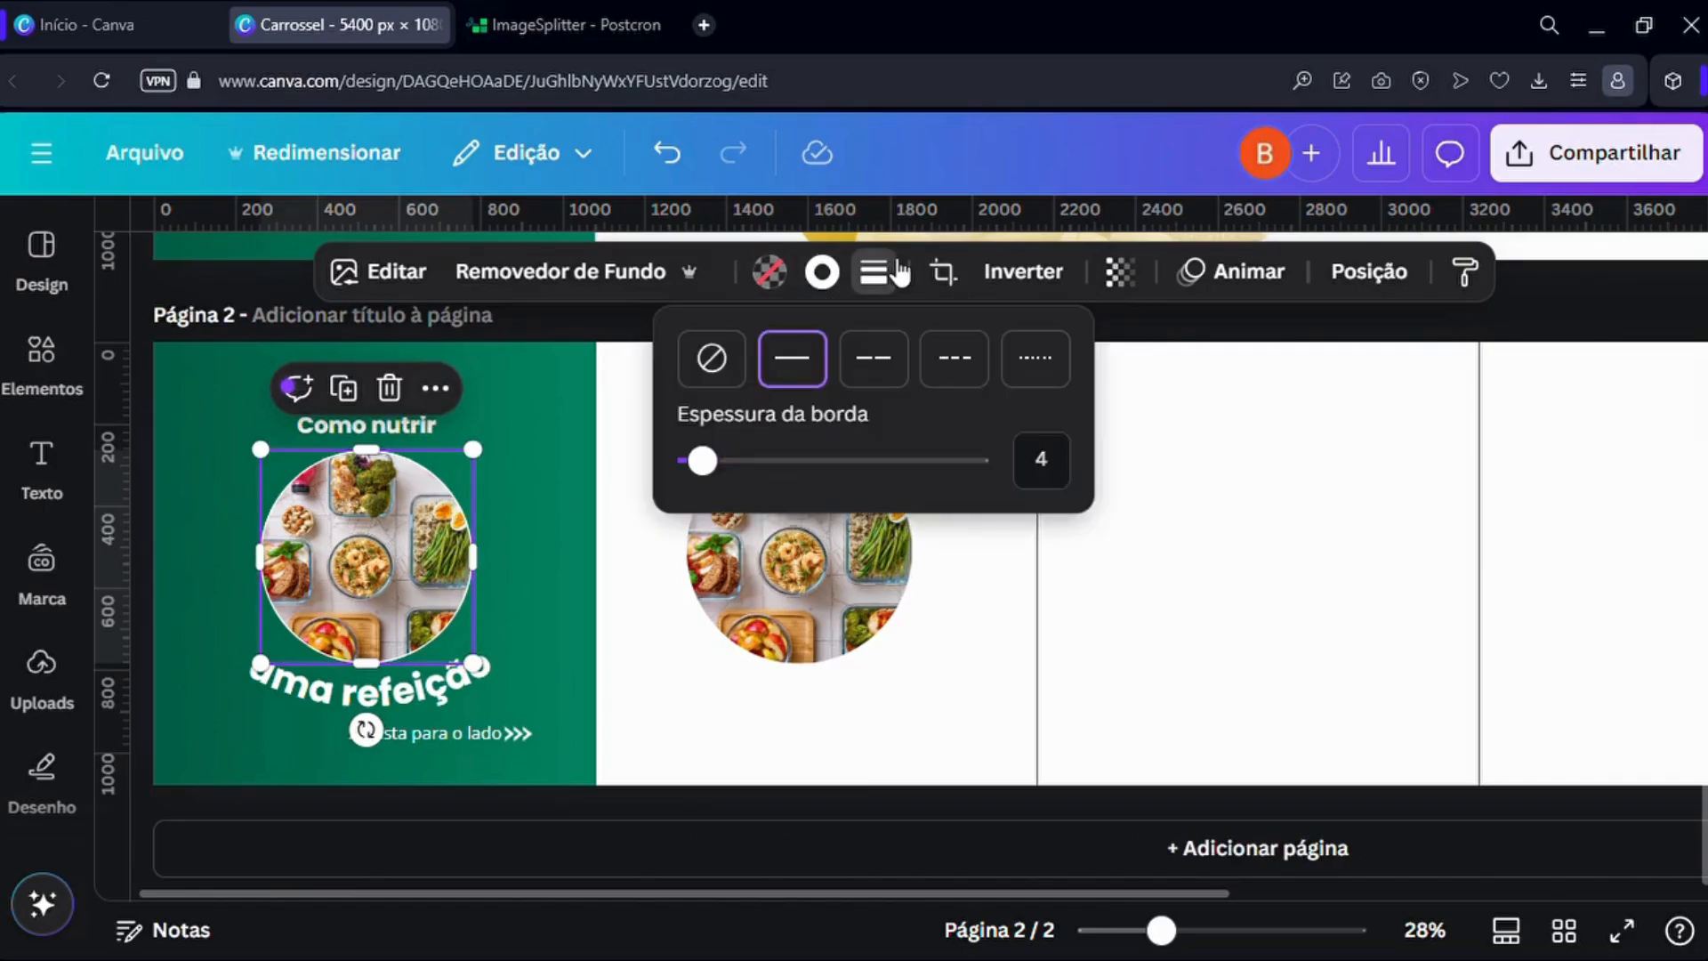
{"action": "left_click", "coordinate": [792, 560]}
{"action": "left_click", "coordinate": [847, 271]}
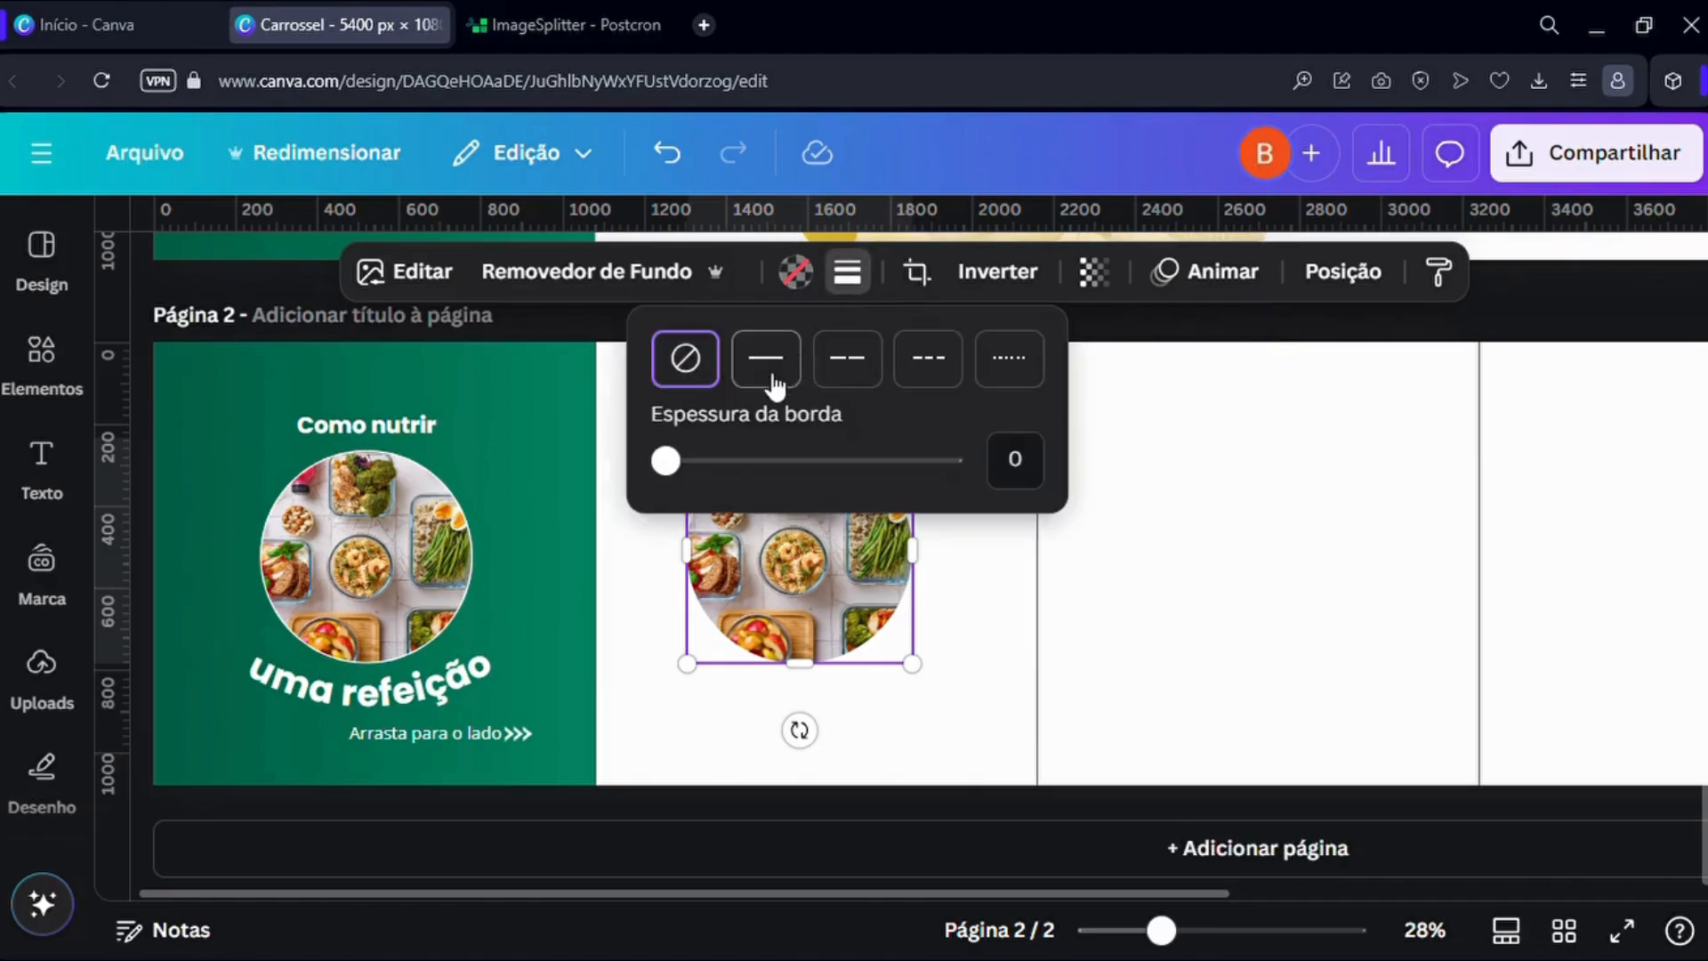
{"action": "left_click_drag", "start_coordinate": [668, 460], "coordinate": [689, 461]}
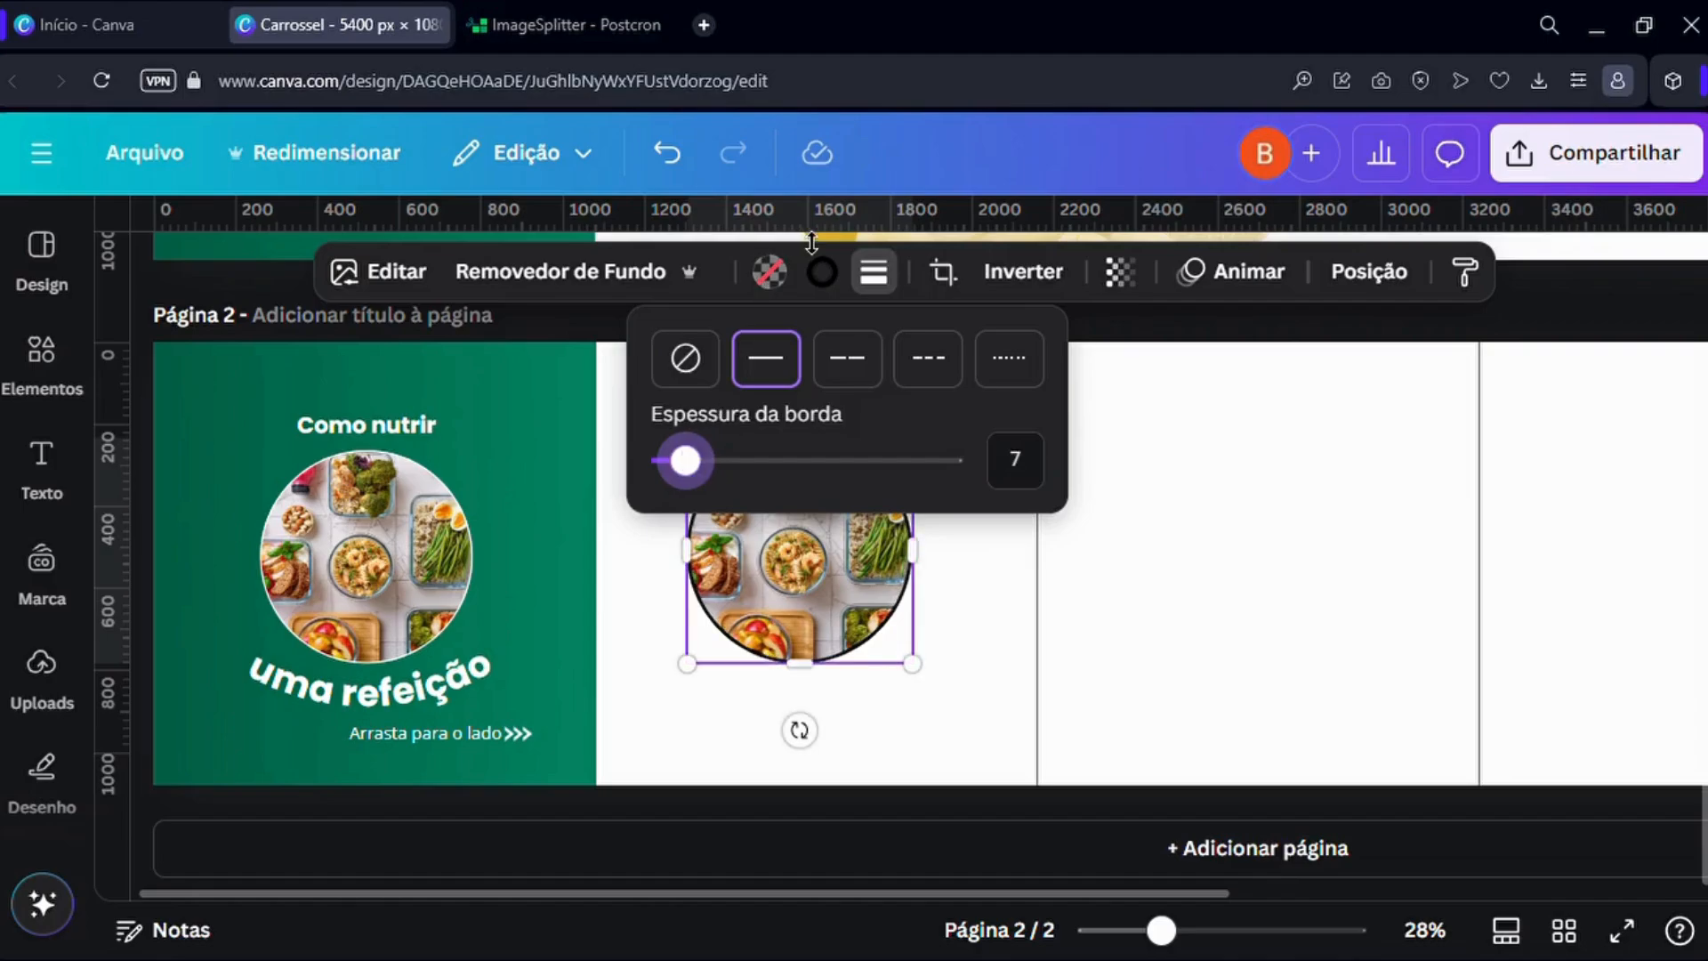
Try white and the document's dark green as the border colour of the second slide's circular photo.
{"action": "left_click", "coordinate": [823, 271]}
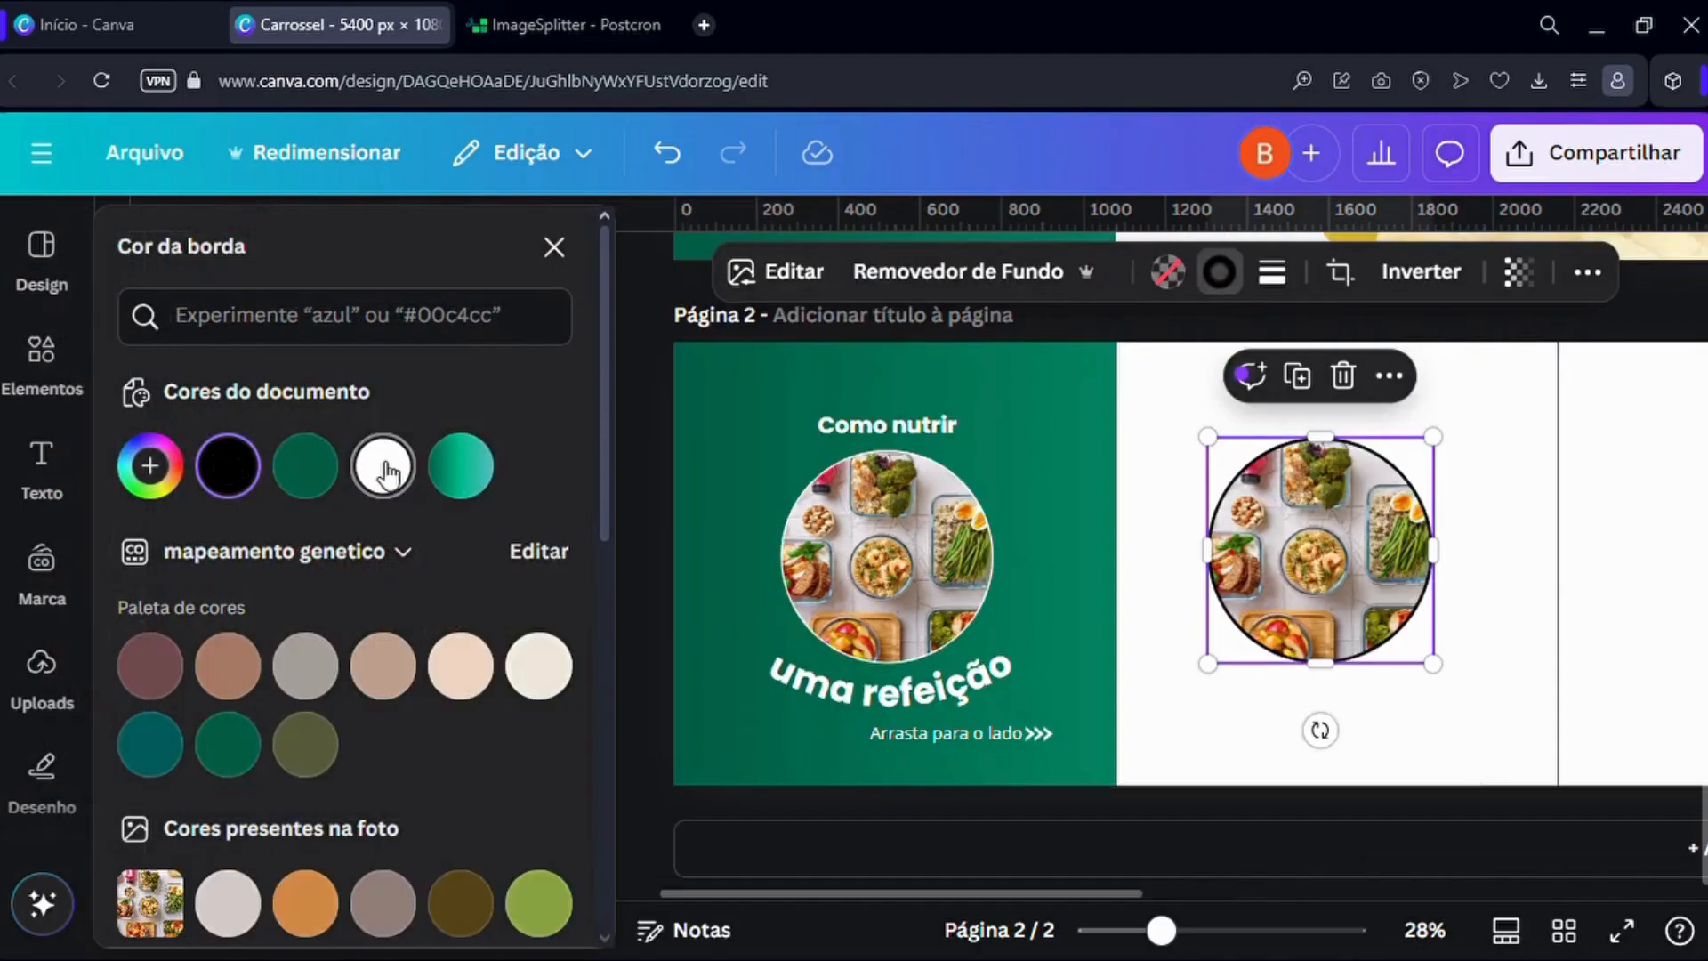
{"action": "left_click", "coordinate": [381, 469]}
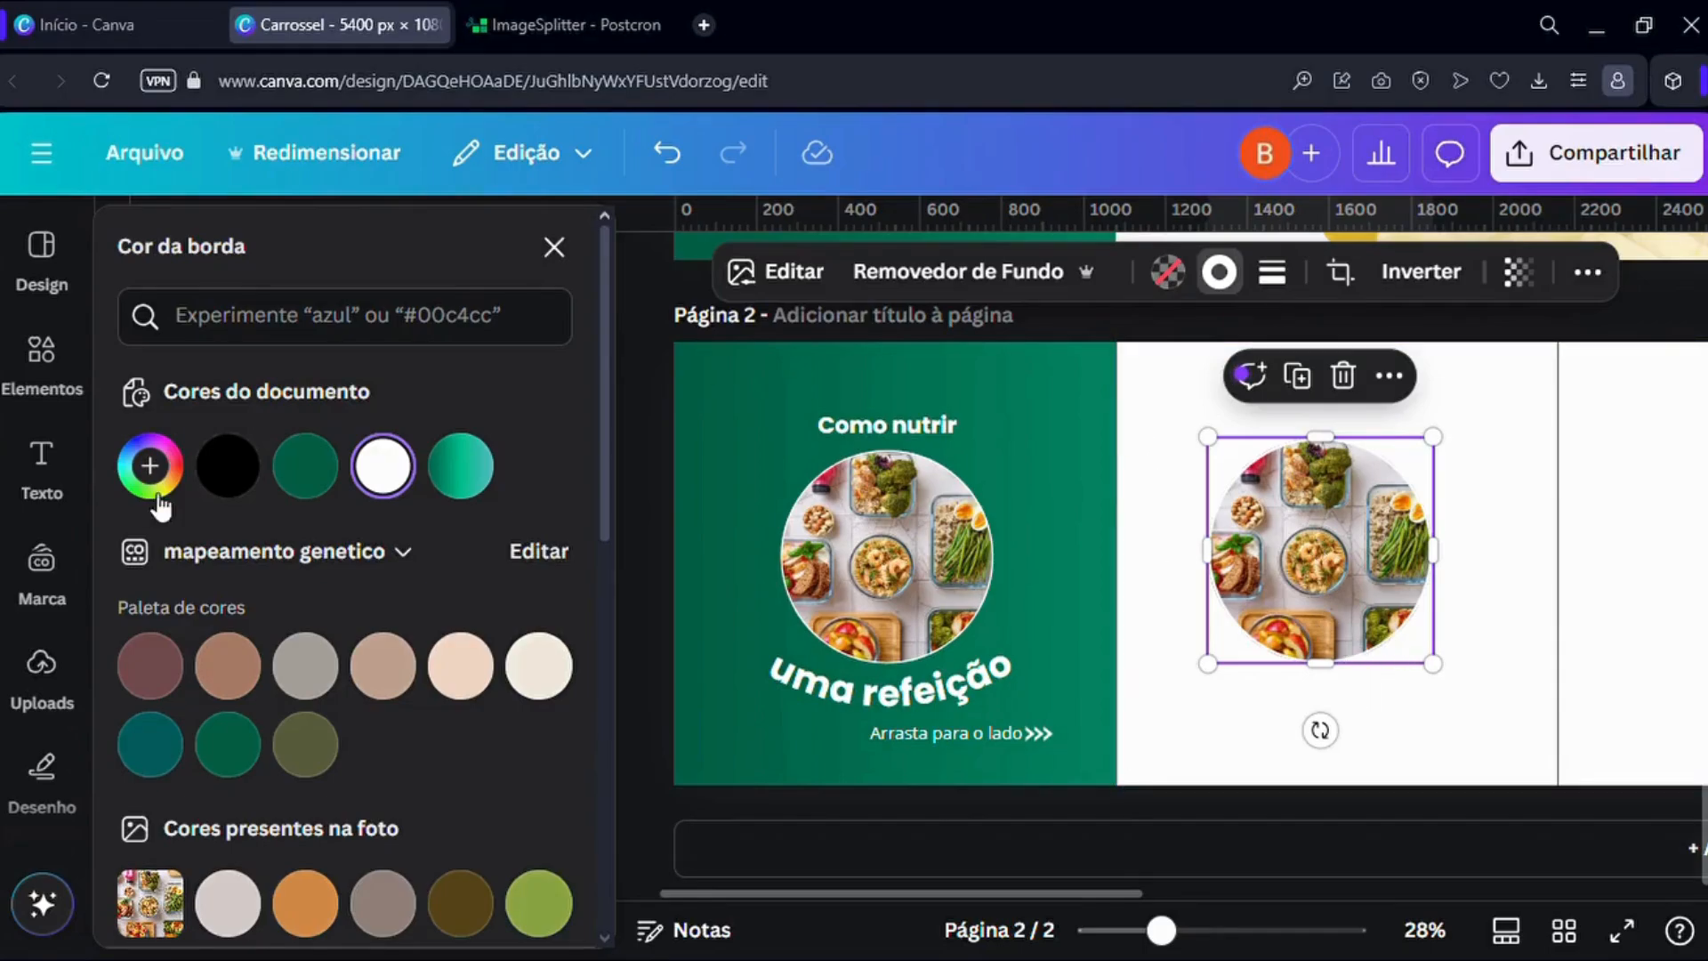
{"action": "left_click", "coordinate": [307, 488]}
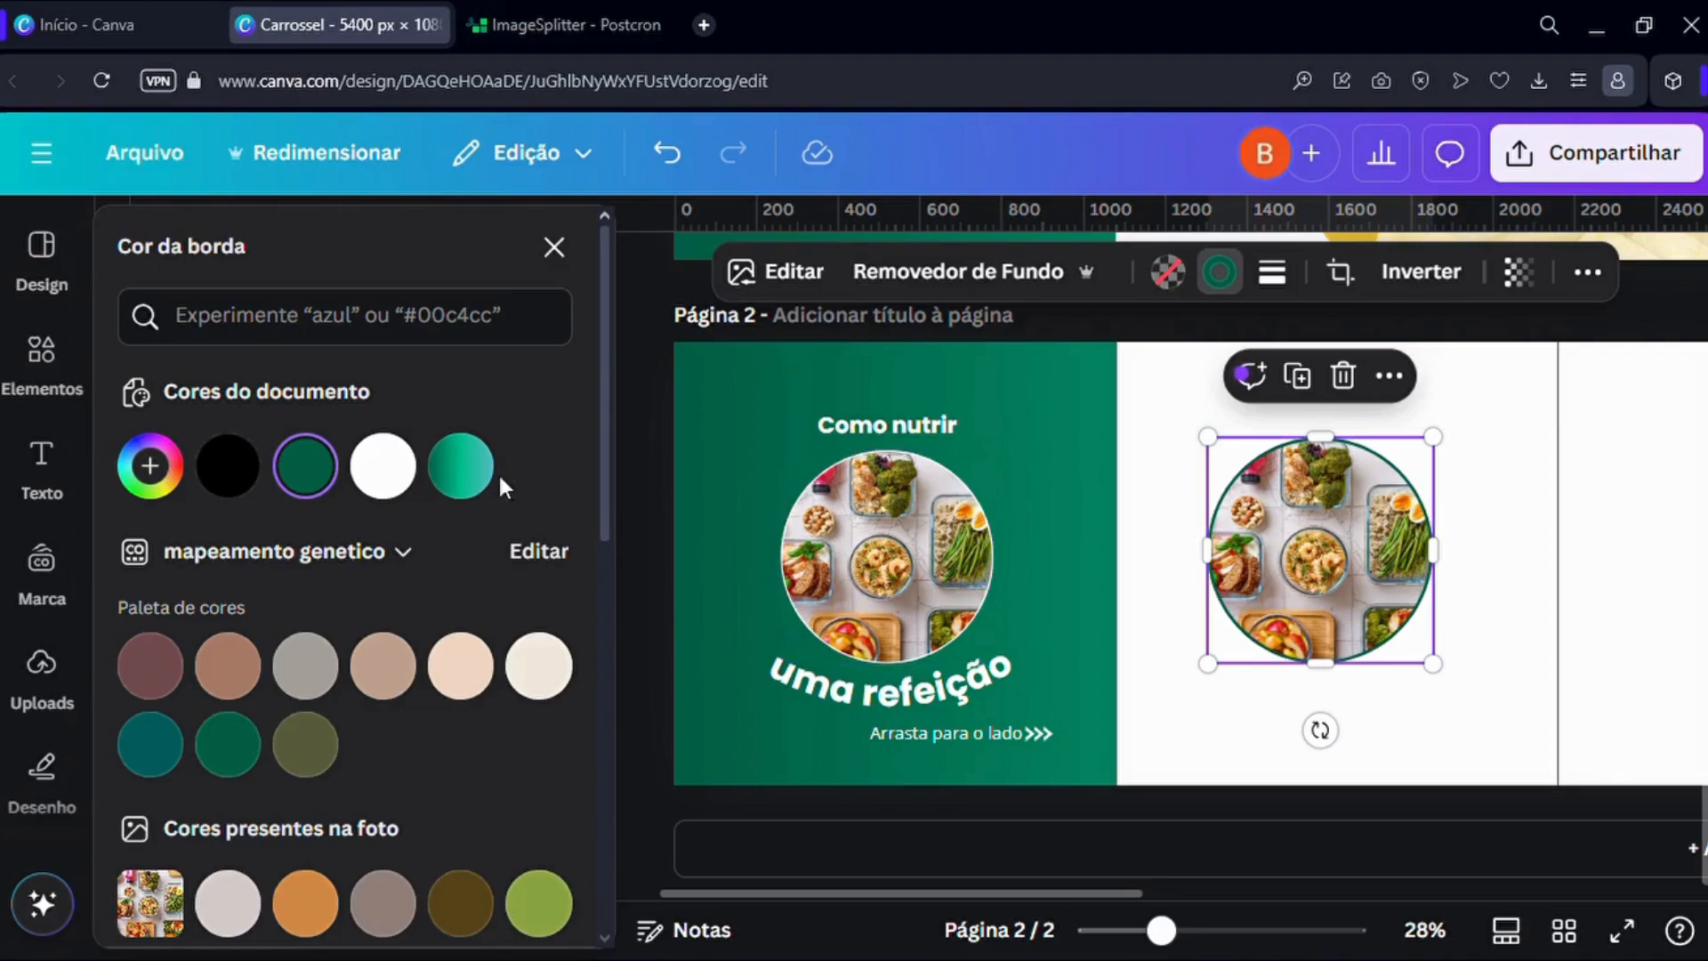
{"action": "left_click", "coordinate": [1419, 728]}
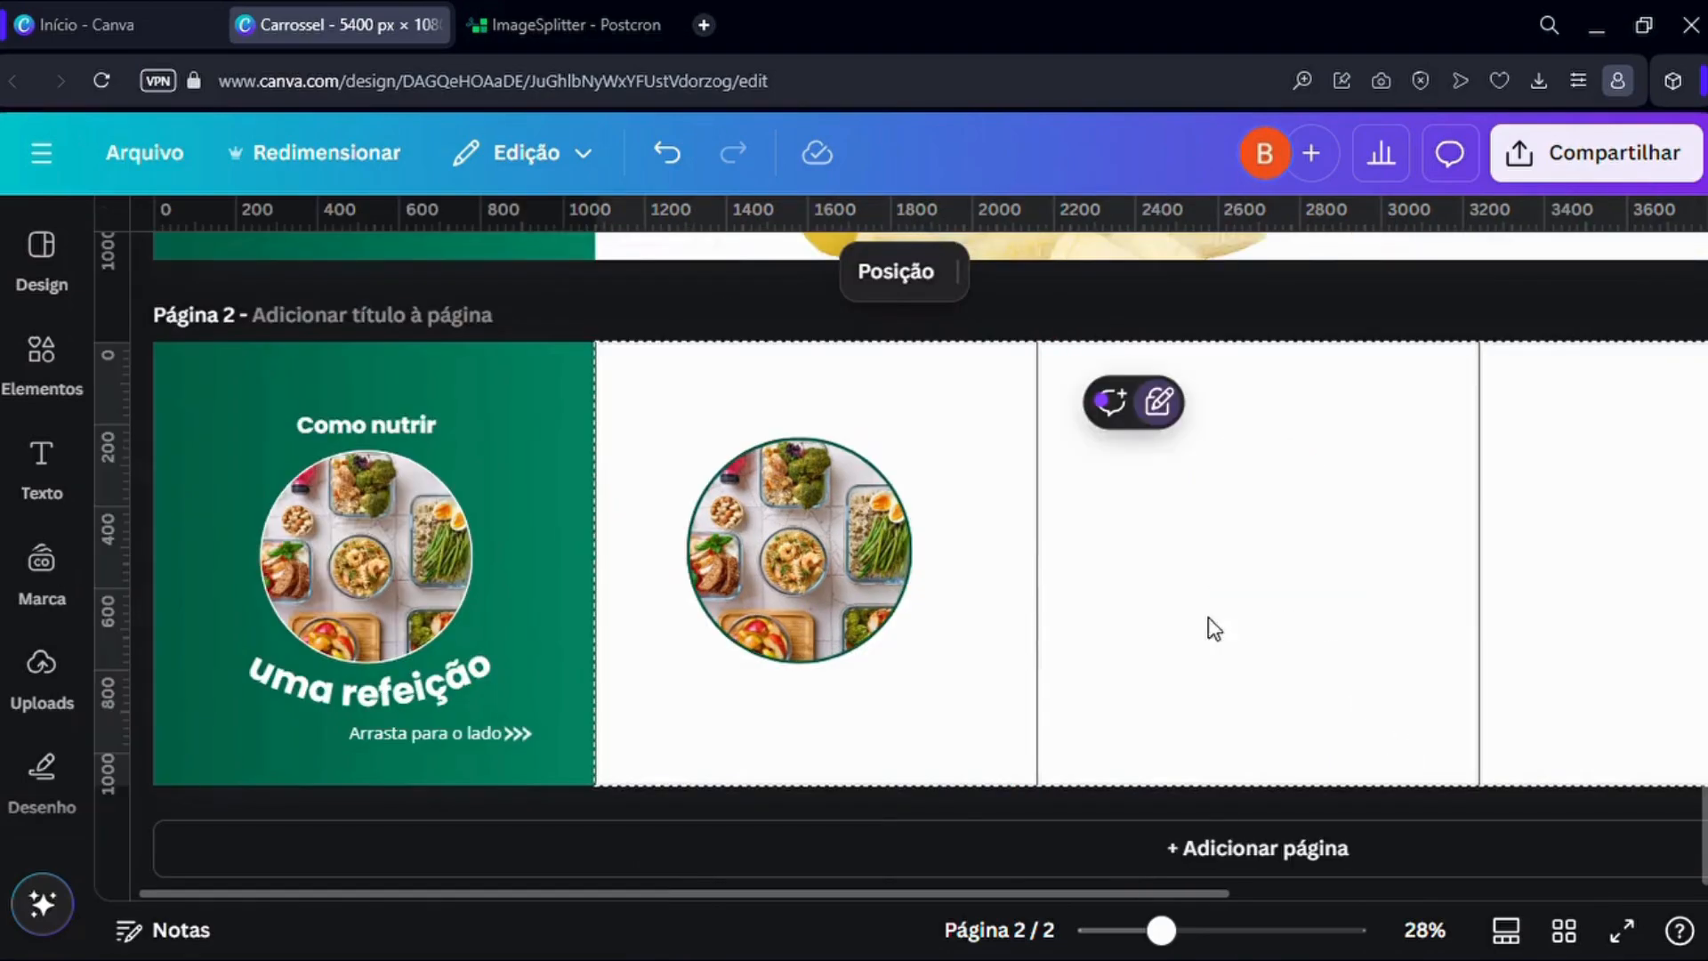
Delete the meal photo and its circular frame from the second slide of page 2.
{"action": "left_click", "coordinate": [815, 571]}
{"action": "key", "text": "Delete"}
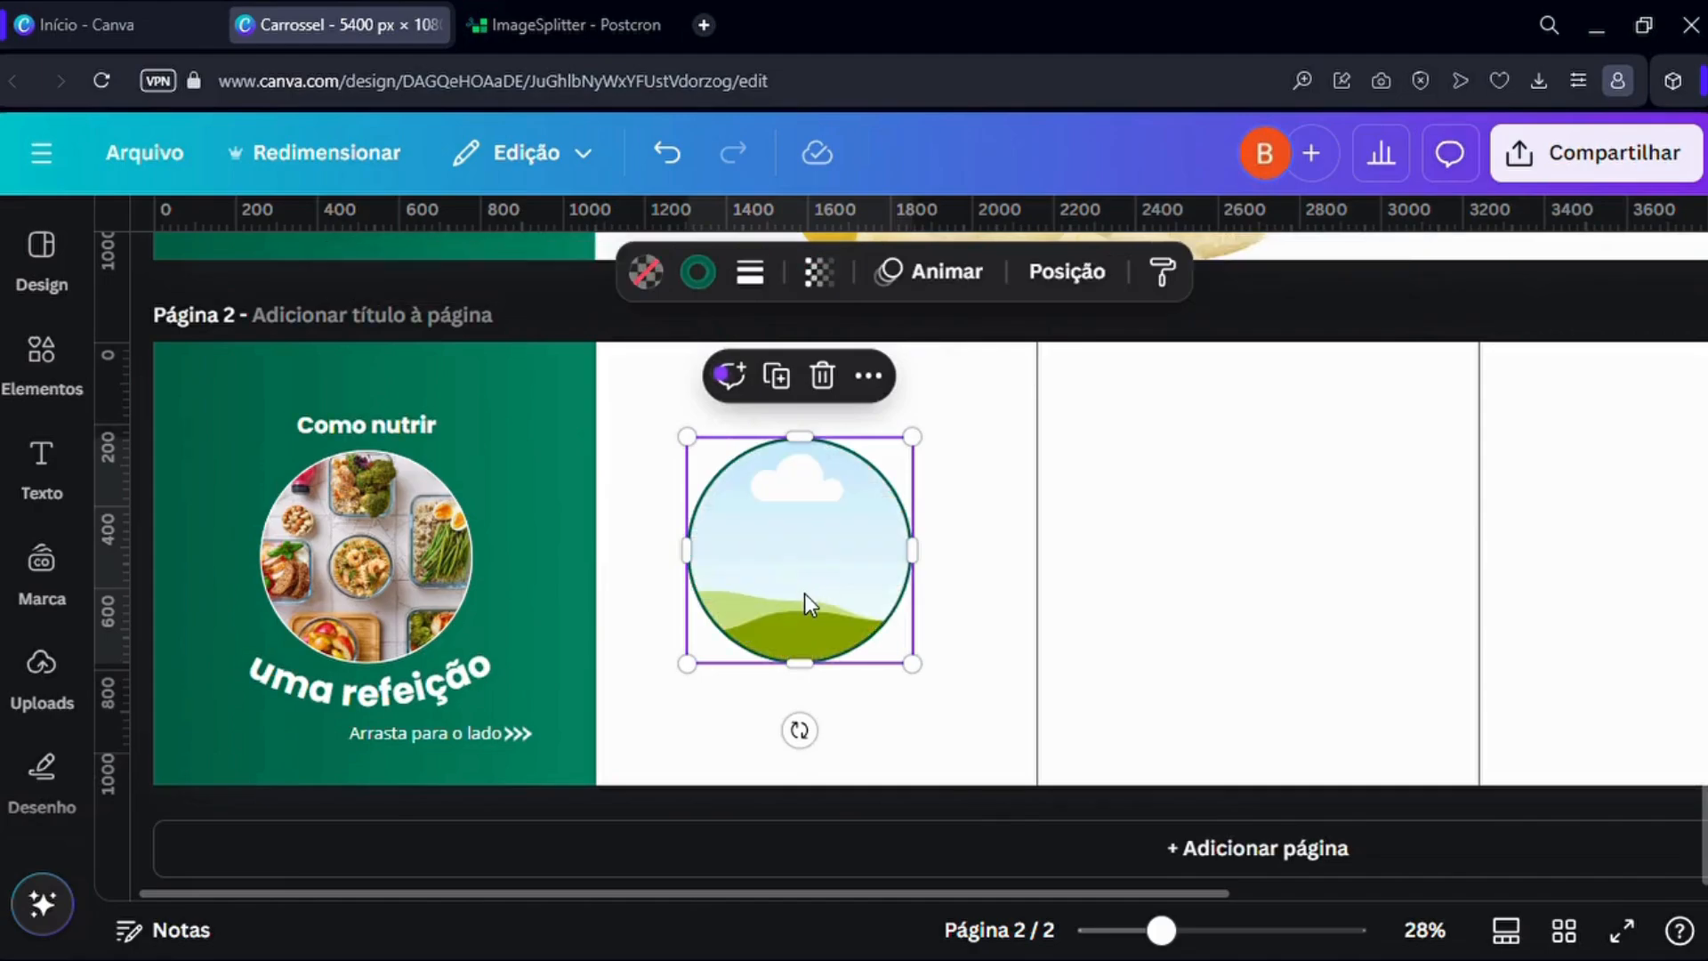
{"action": "key", "text": "Delete"}
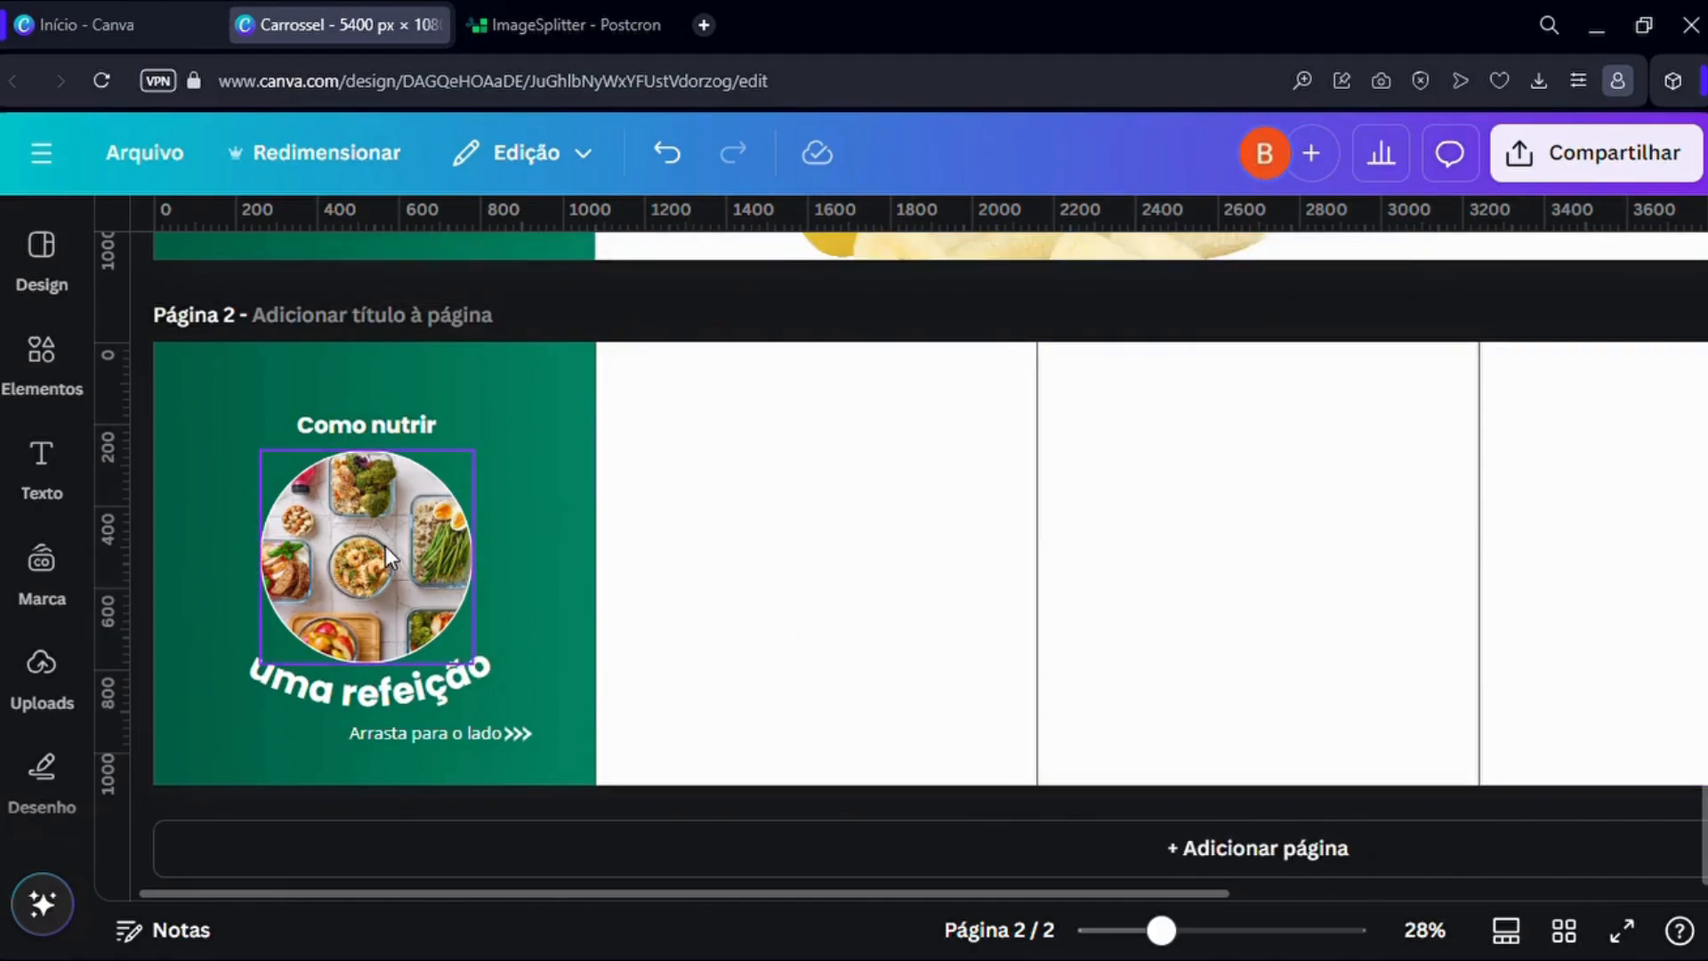
Shorten the line under "Imagine que" on page 1 so it starts exactly at the edge of the green first slide.
{"action": "scroll", "coordinate": [347, 574], "scroll_direction": "up", "scroll_amount": 5, "text": "ctrl"}
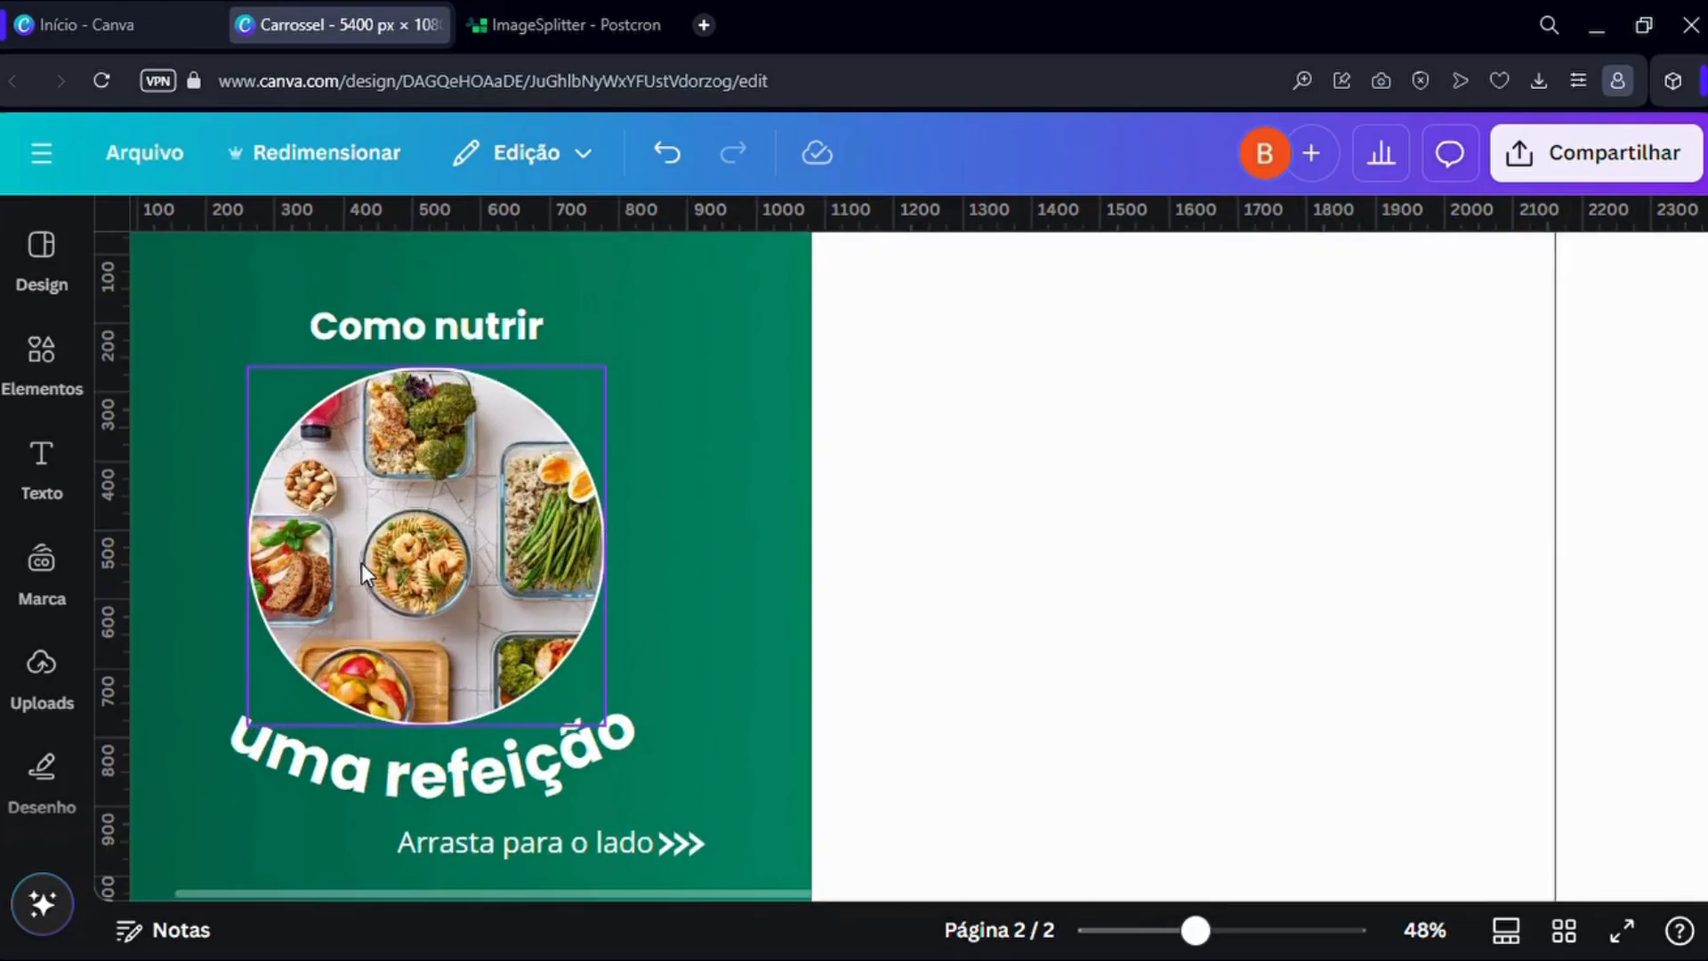
{"action": "scroll", "coordinate": [361, 563], "scroll_direction": "down", "scroll_amount": 4, "text": "ctrl"}
{"action": "scroll", "coordinate": [681, 551], "scroll_direction": "up", "scroll_amount": 5}
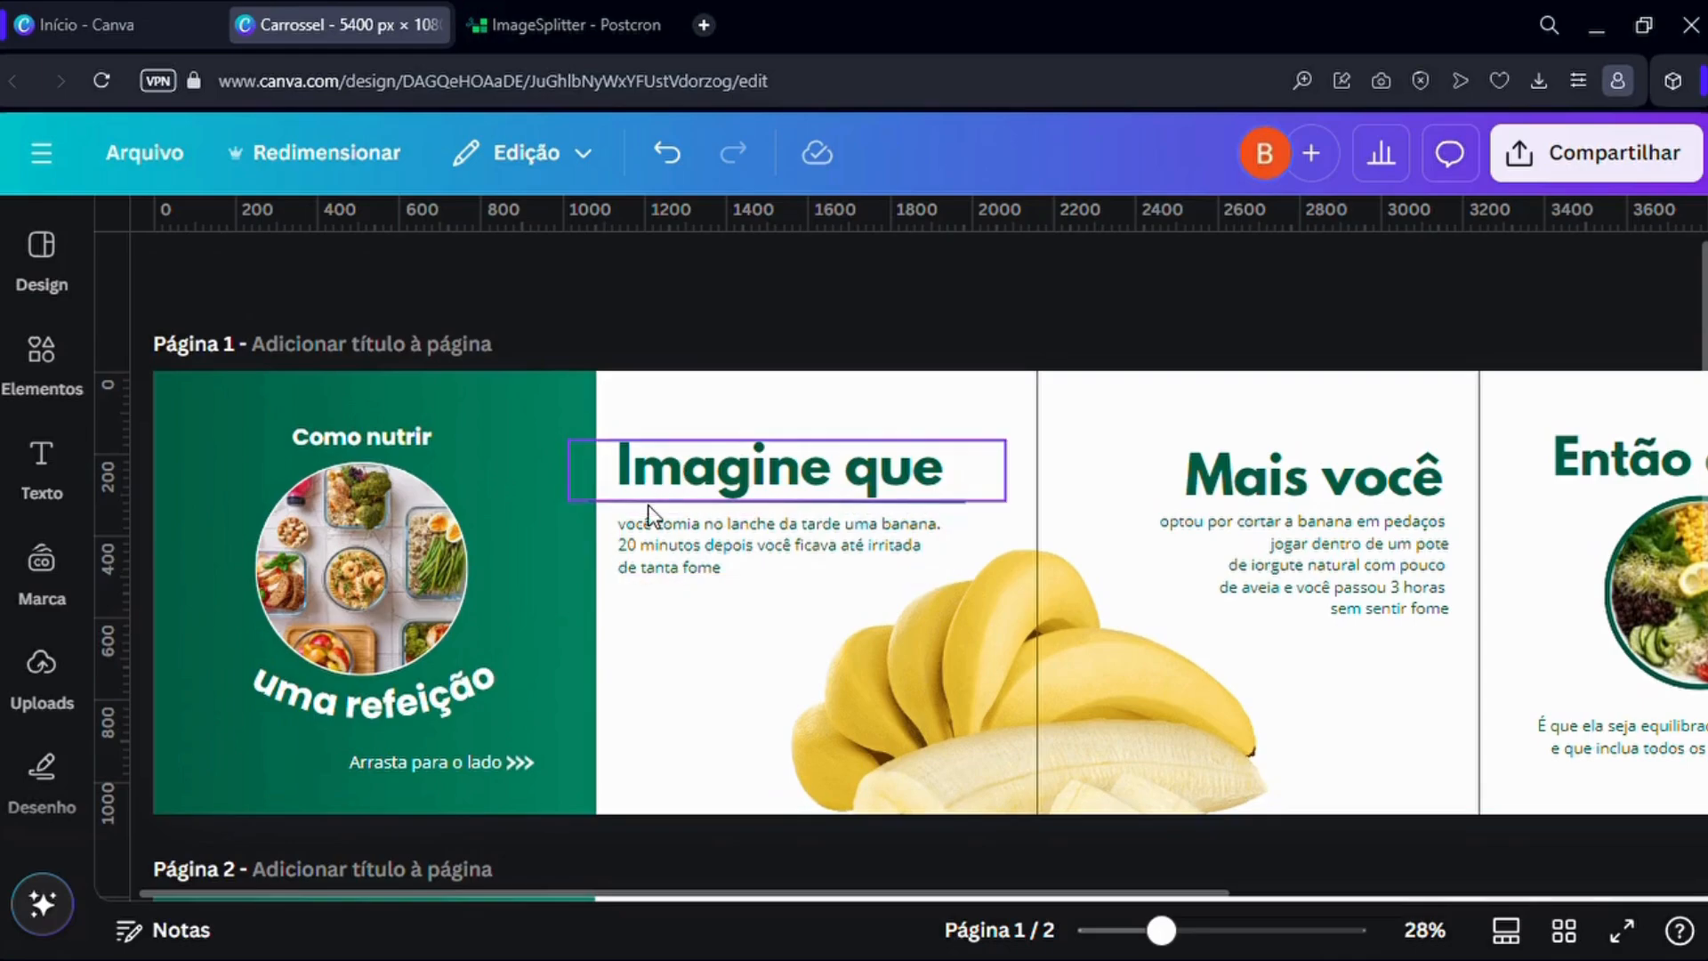
{"action": "scroll", "coordinate": [541, 500], "scroll_direction": "up", "scroll_amount": 8, "text": "ctrl"}
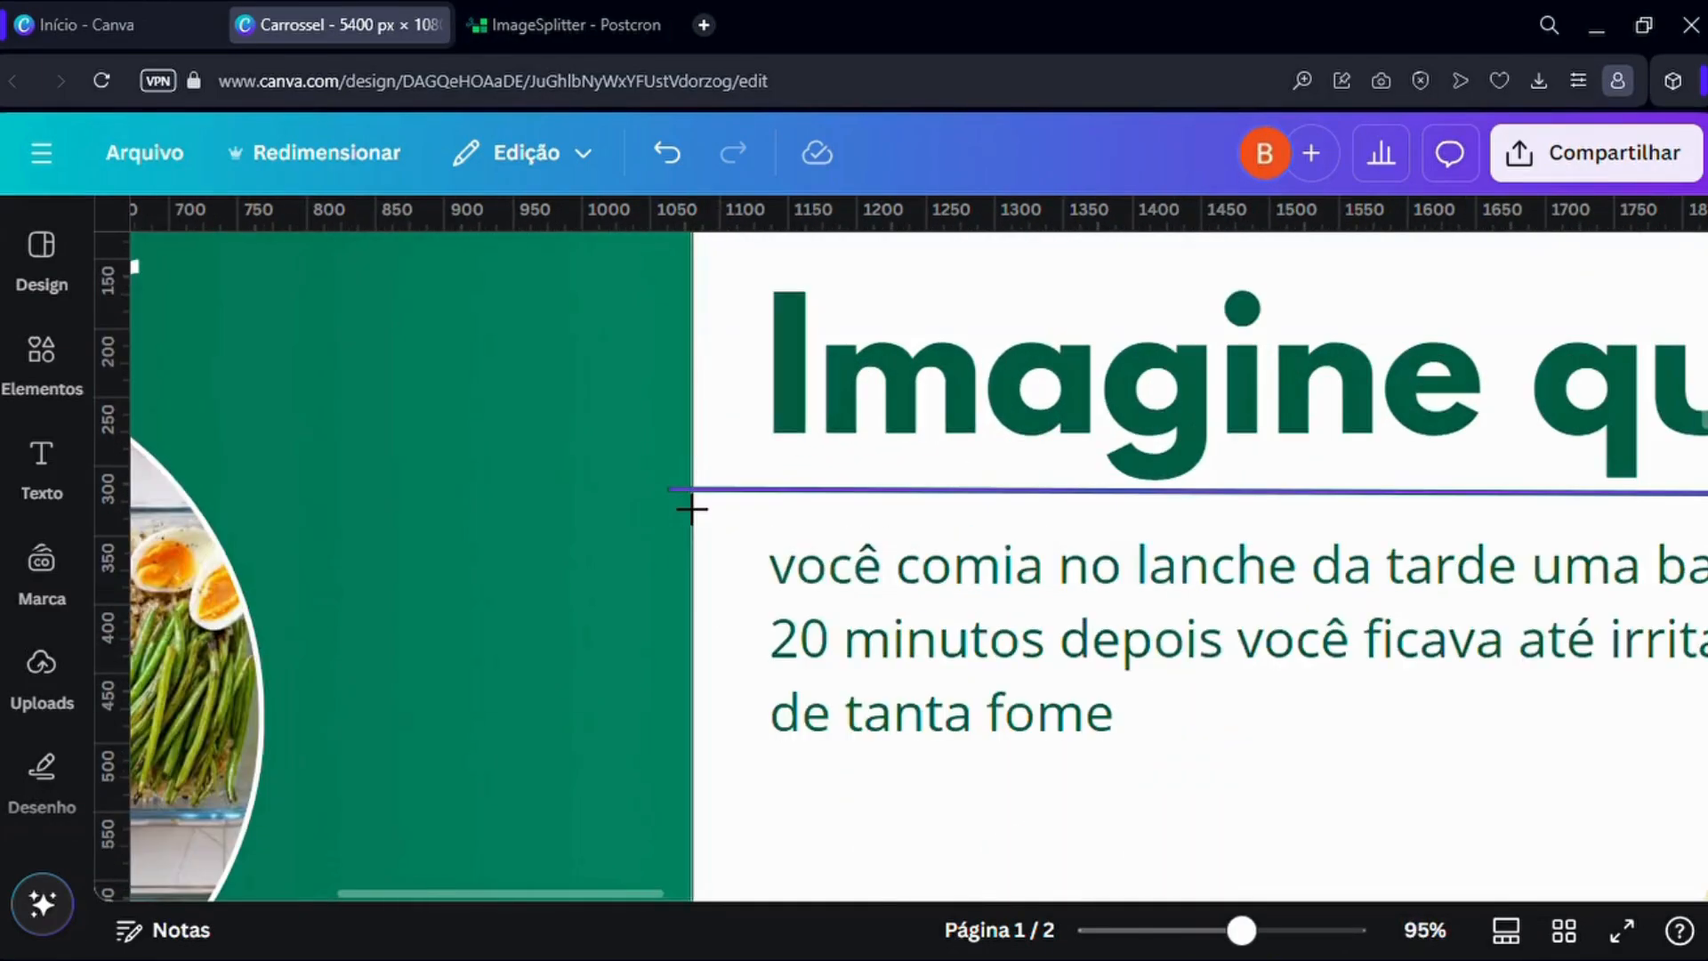
{"action": "left_click", "coordinate": [672, 489]}
{"action": "left_click_drag", "start_coordinate": [670, 489], "coordinate": [693, 490]}
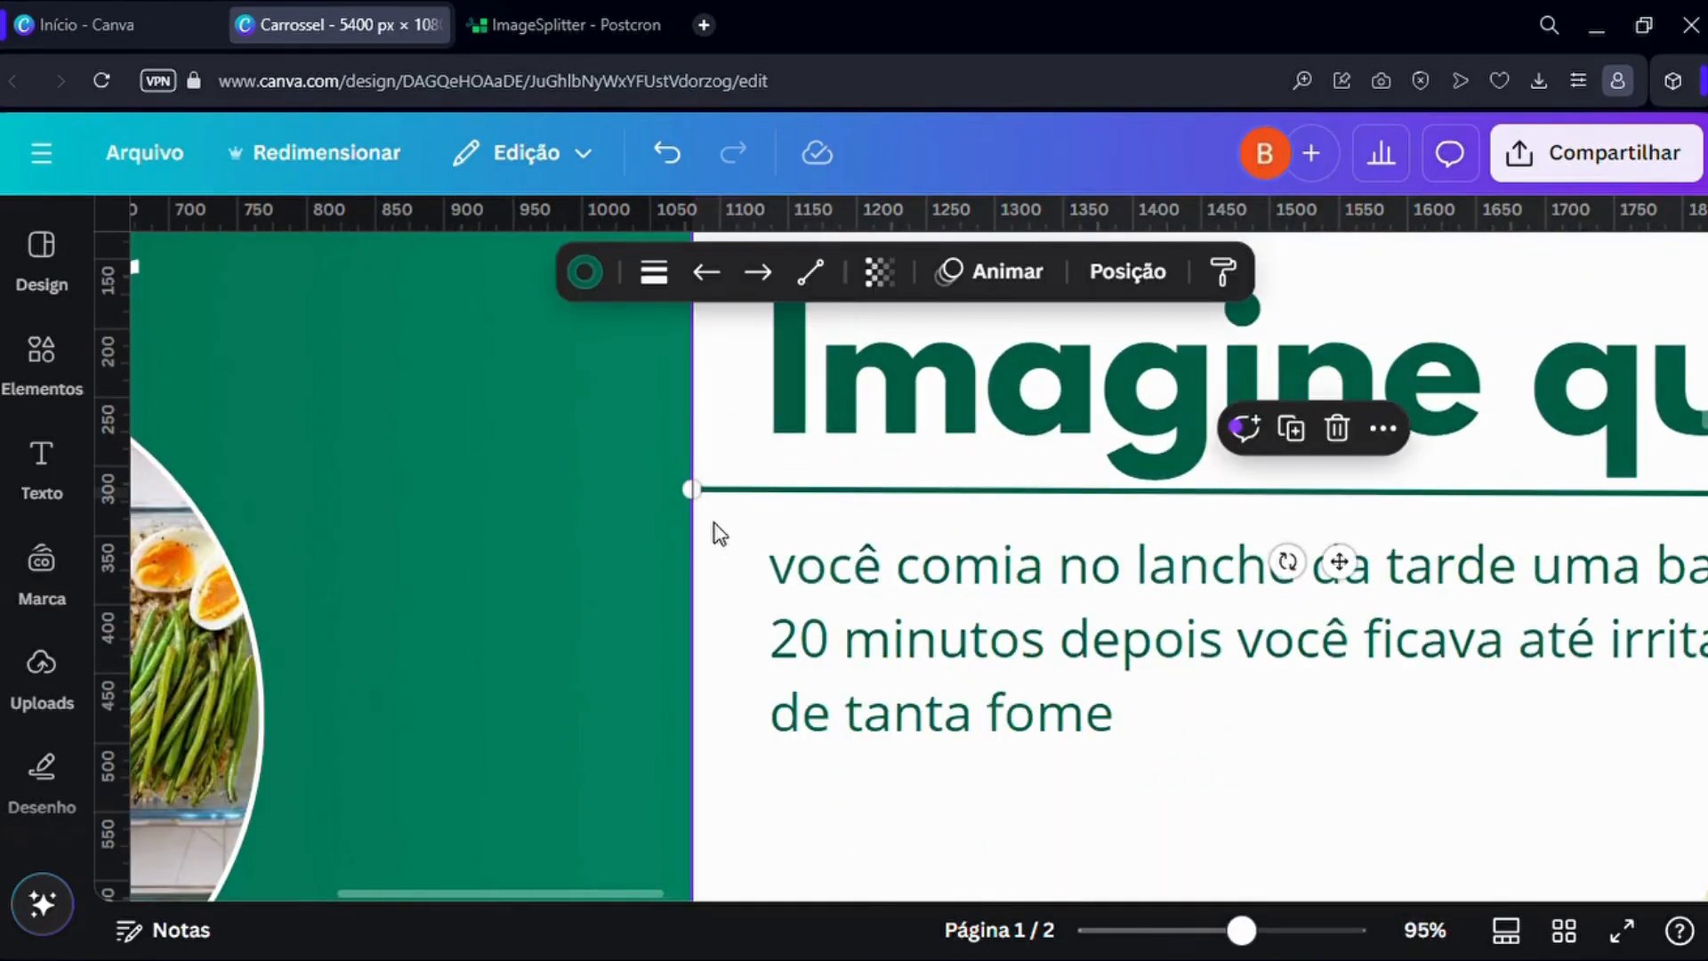
{"action": "scroll", "coordinate": [719, 533], "scroll_direction": "down", "scroll_amount": 8, "text": "ctrl"}
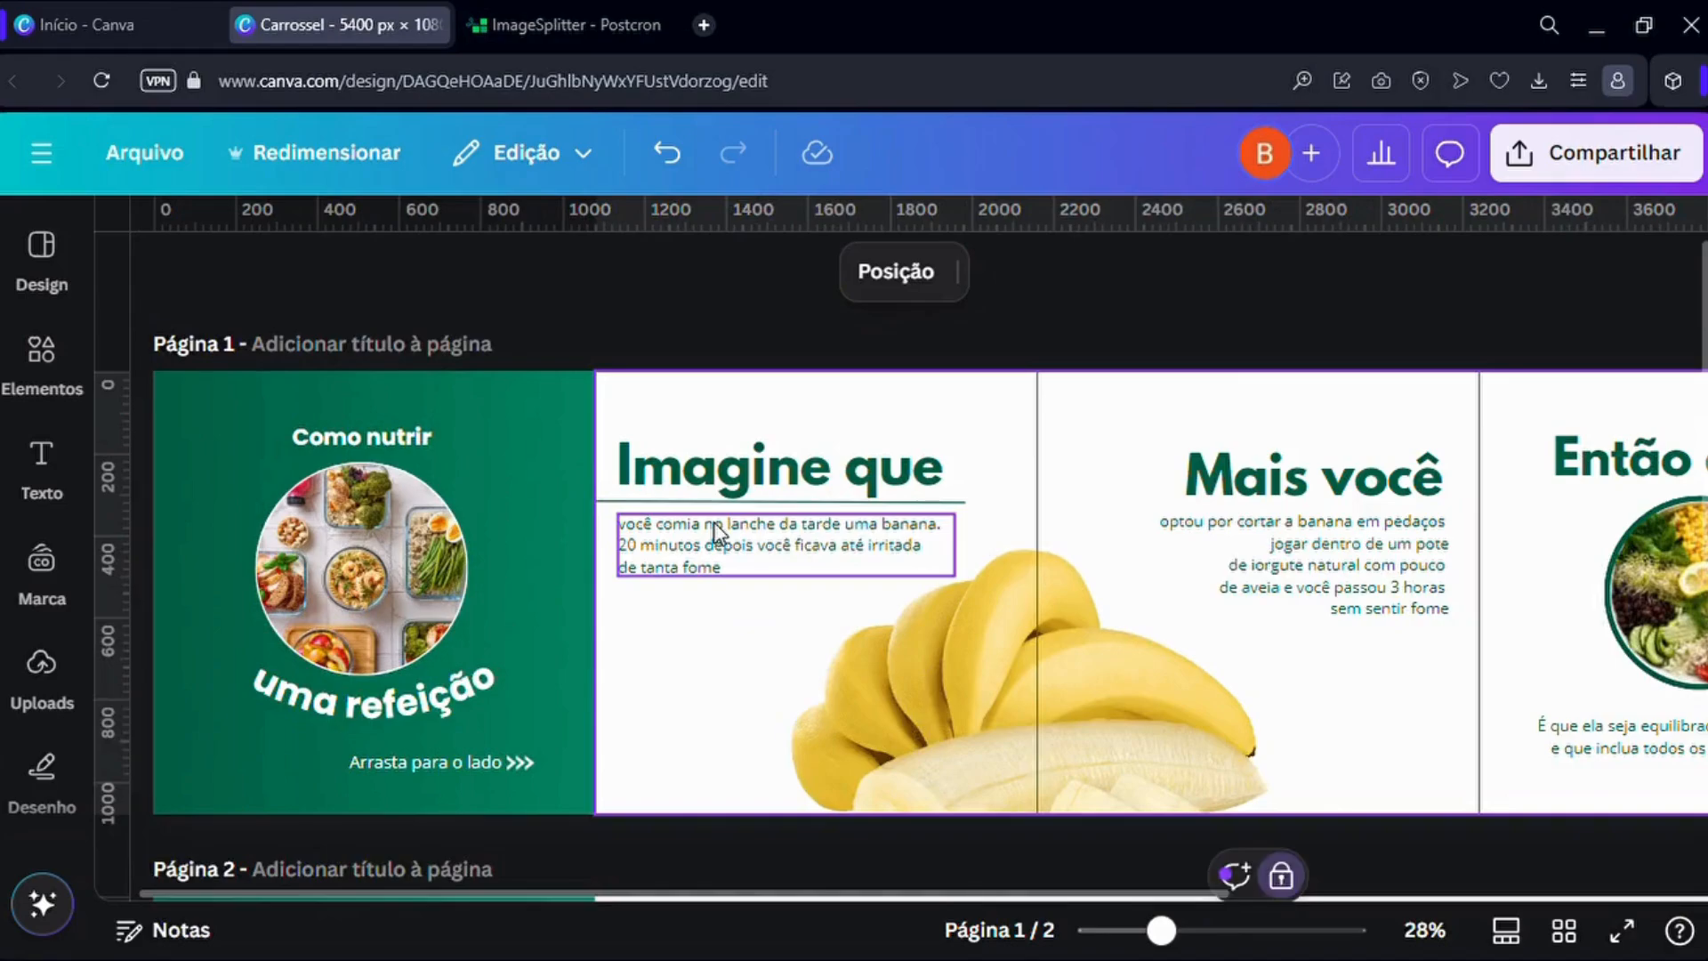
Copy the "Imagine que" heading, its underline and the paragraph below from page 1 to the second slide of page 2.
{"action": "scroll", "coordinate": [679, 599], "scroll_direction": "down", "scroll_amount": 3}
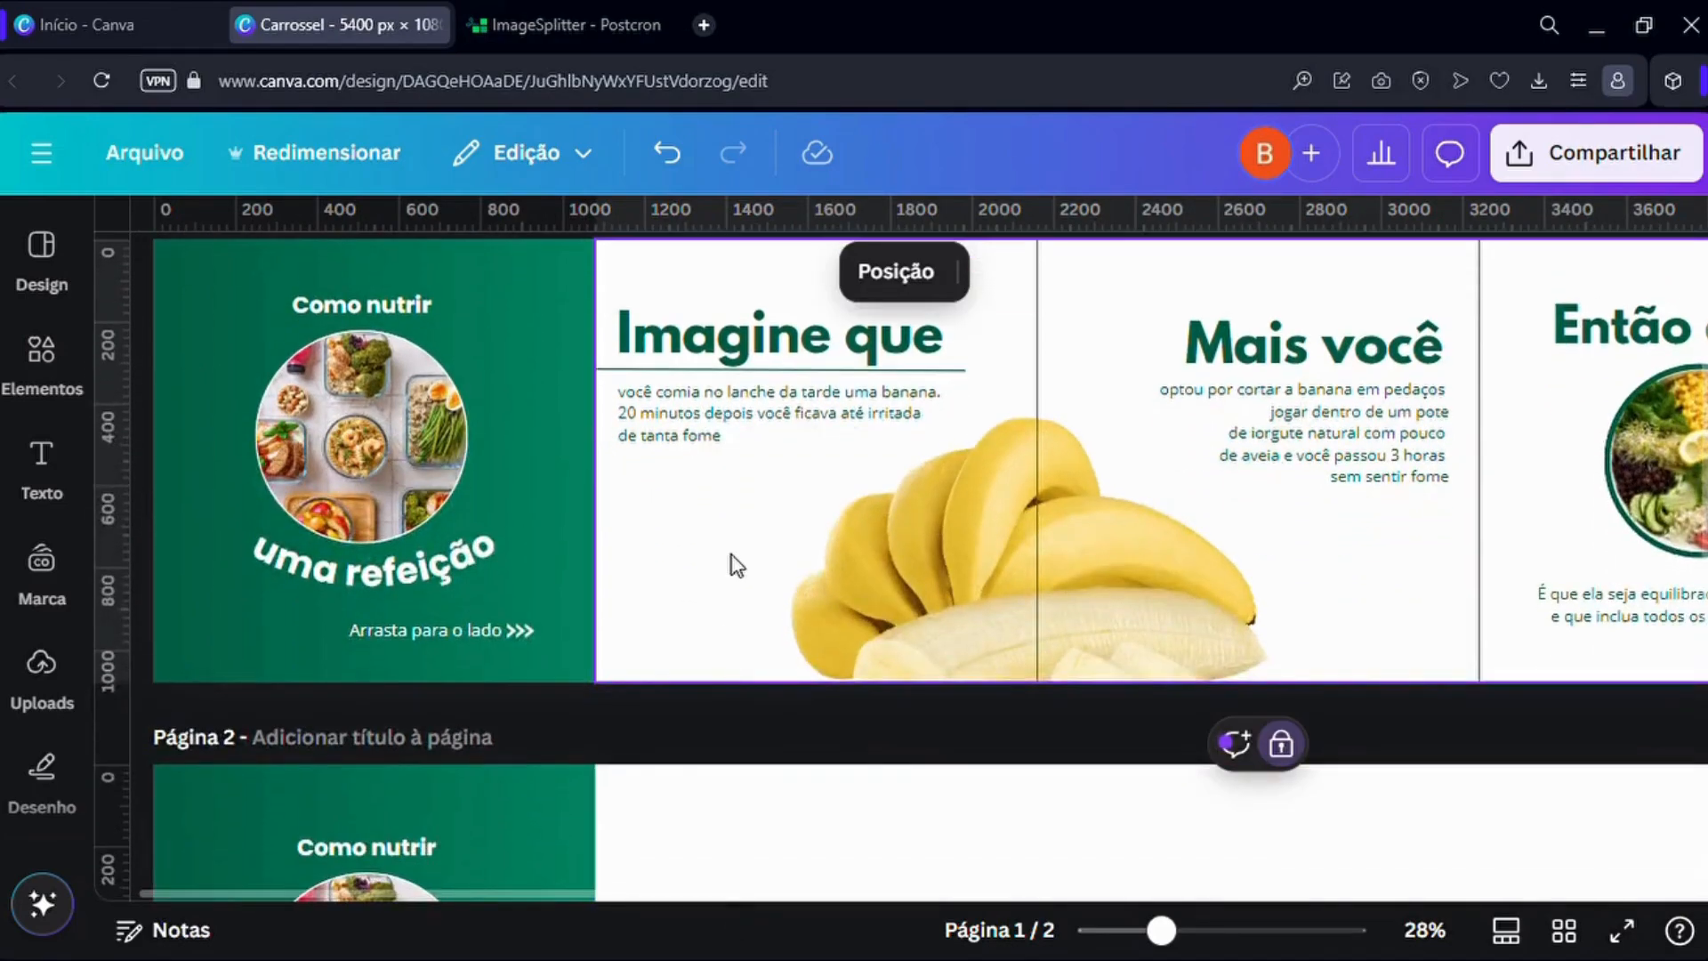
{"action": "scroll", "coordinate": [737, 566], "scroll_direction": "up", "scroll_amount": 3}
{"action": "left_click_drag", "start_coordinate": [687, 267], "coordinate": [694, 544]}
{"action": "scroll", "coordinate": [694, 544], "scroll_direction": "down", "scroll_amount": 5}
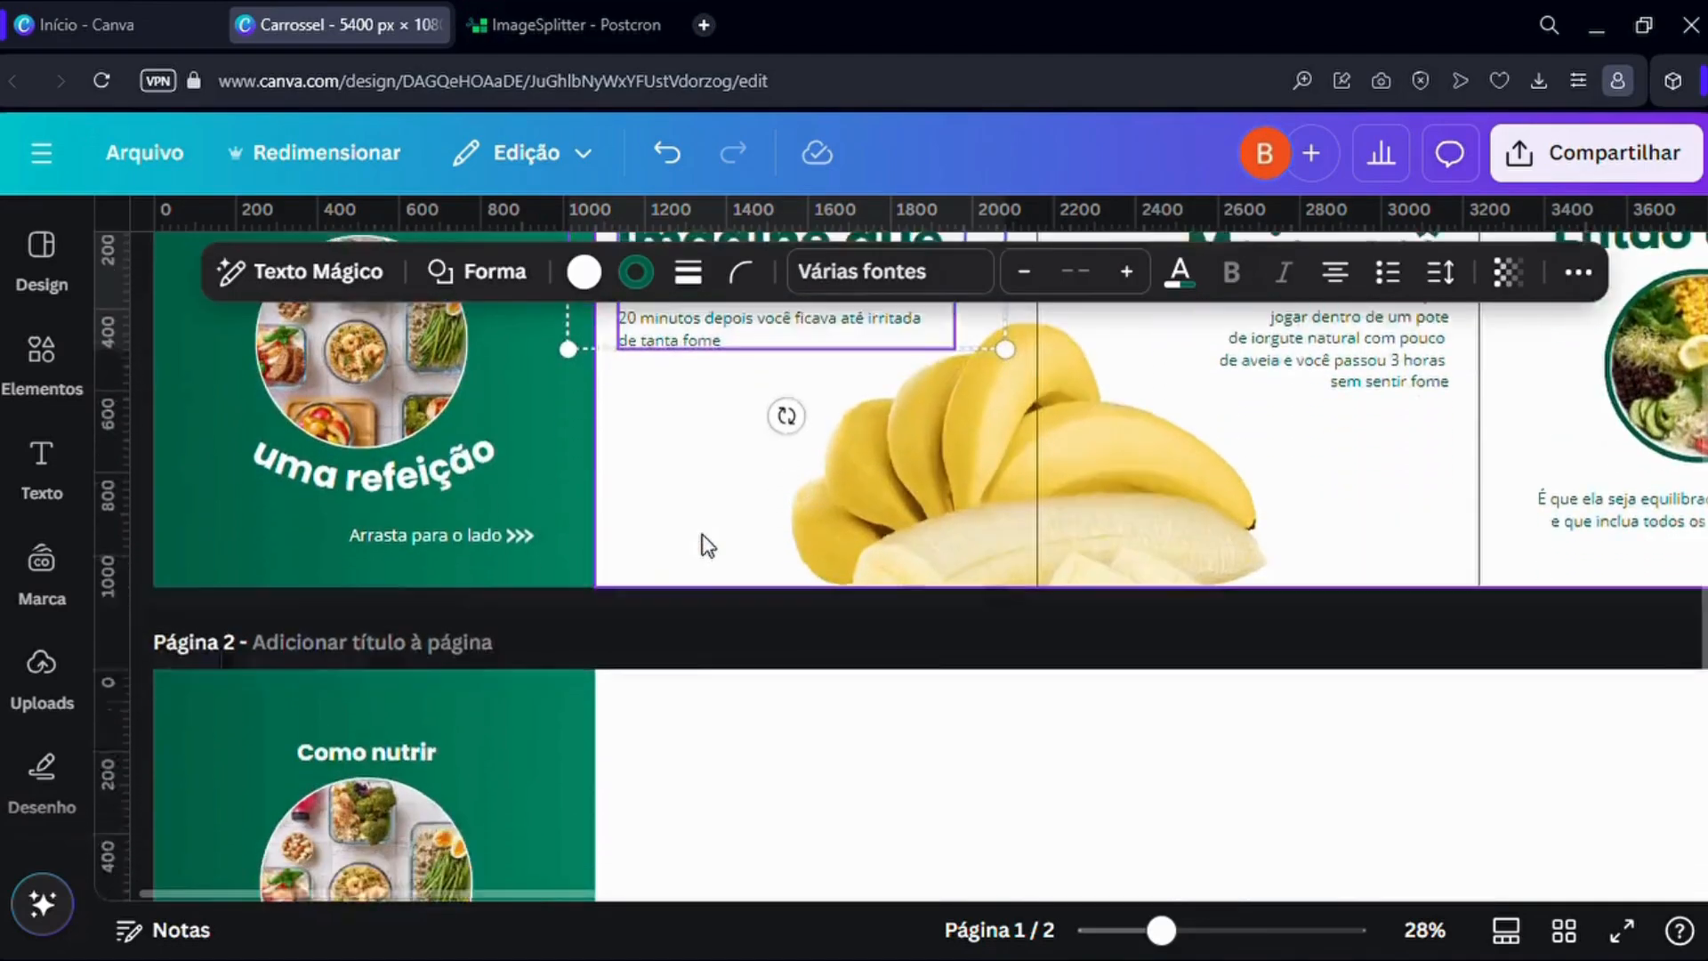
{"action": "scroll", "coordinate": [707, 544], "scroll_direction": "down", "scroll_amount": 7}
{"action": "left_click", "coordinate": [686, 694]}
{"action": "key", "text": "ctrl+v"}
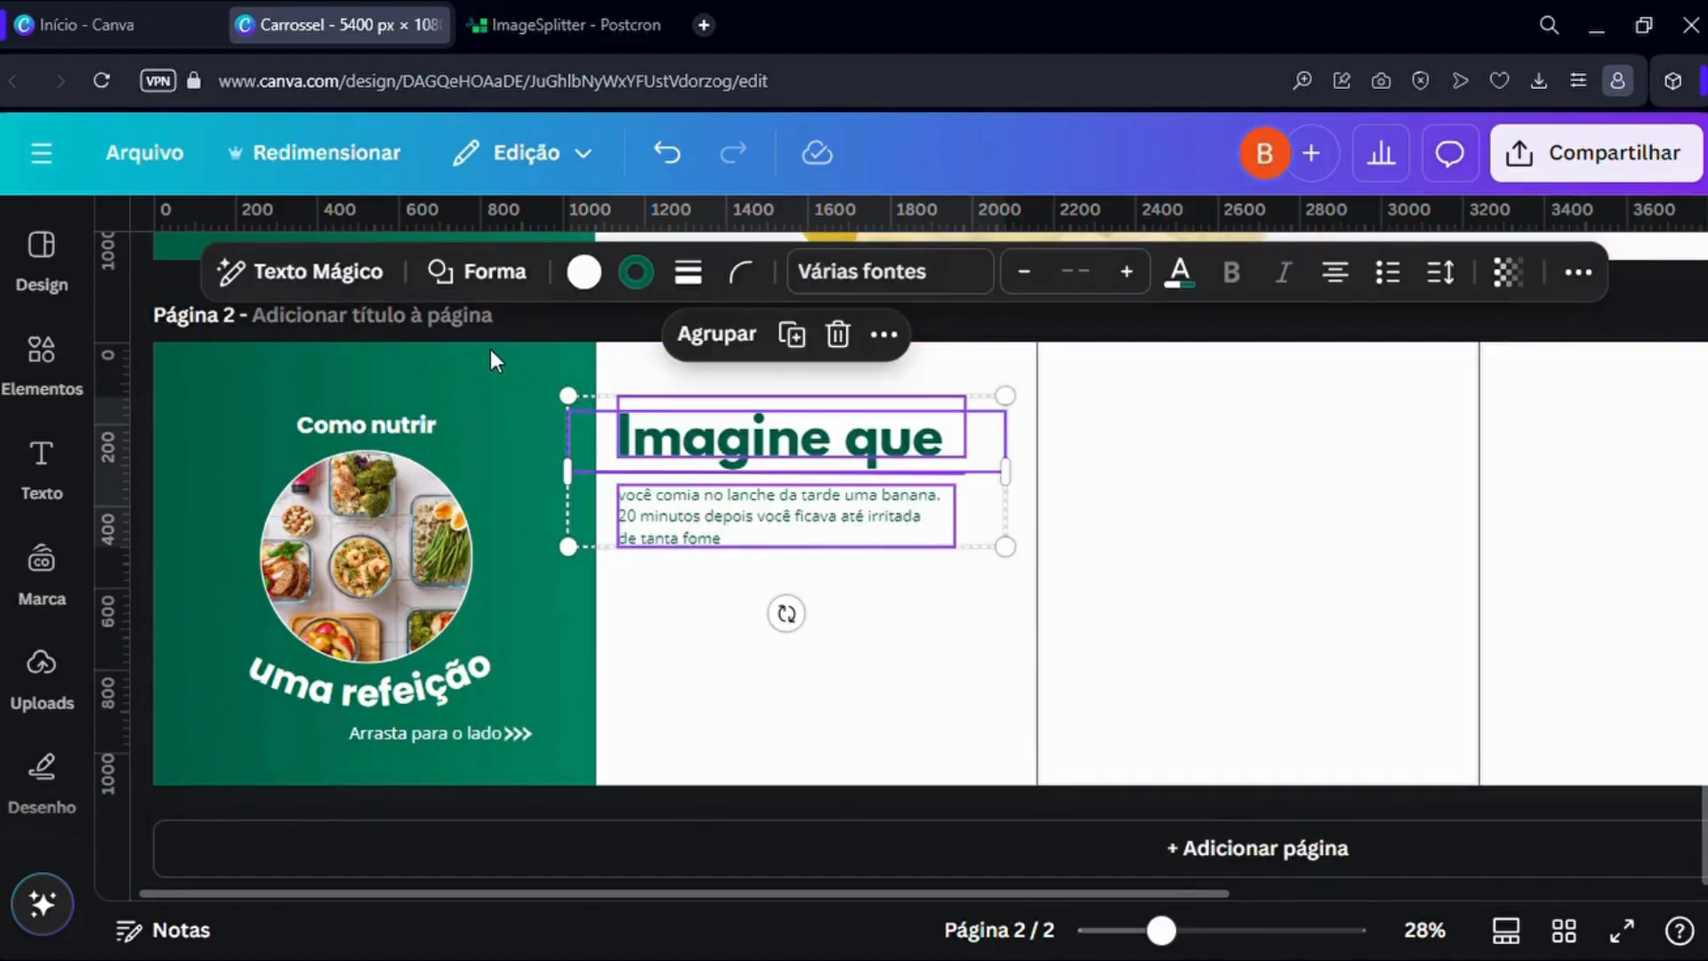
{"action": "left_click", "coordinate": [544, 341]}
{"action": "scroll", "coordinate": [605, 392], "scroll_direction": "up", "scroll_amount": 2}
{"action": "left_click", "coordinate": [708, 484]}
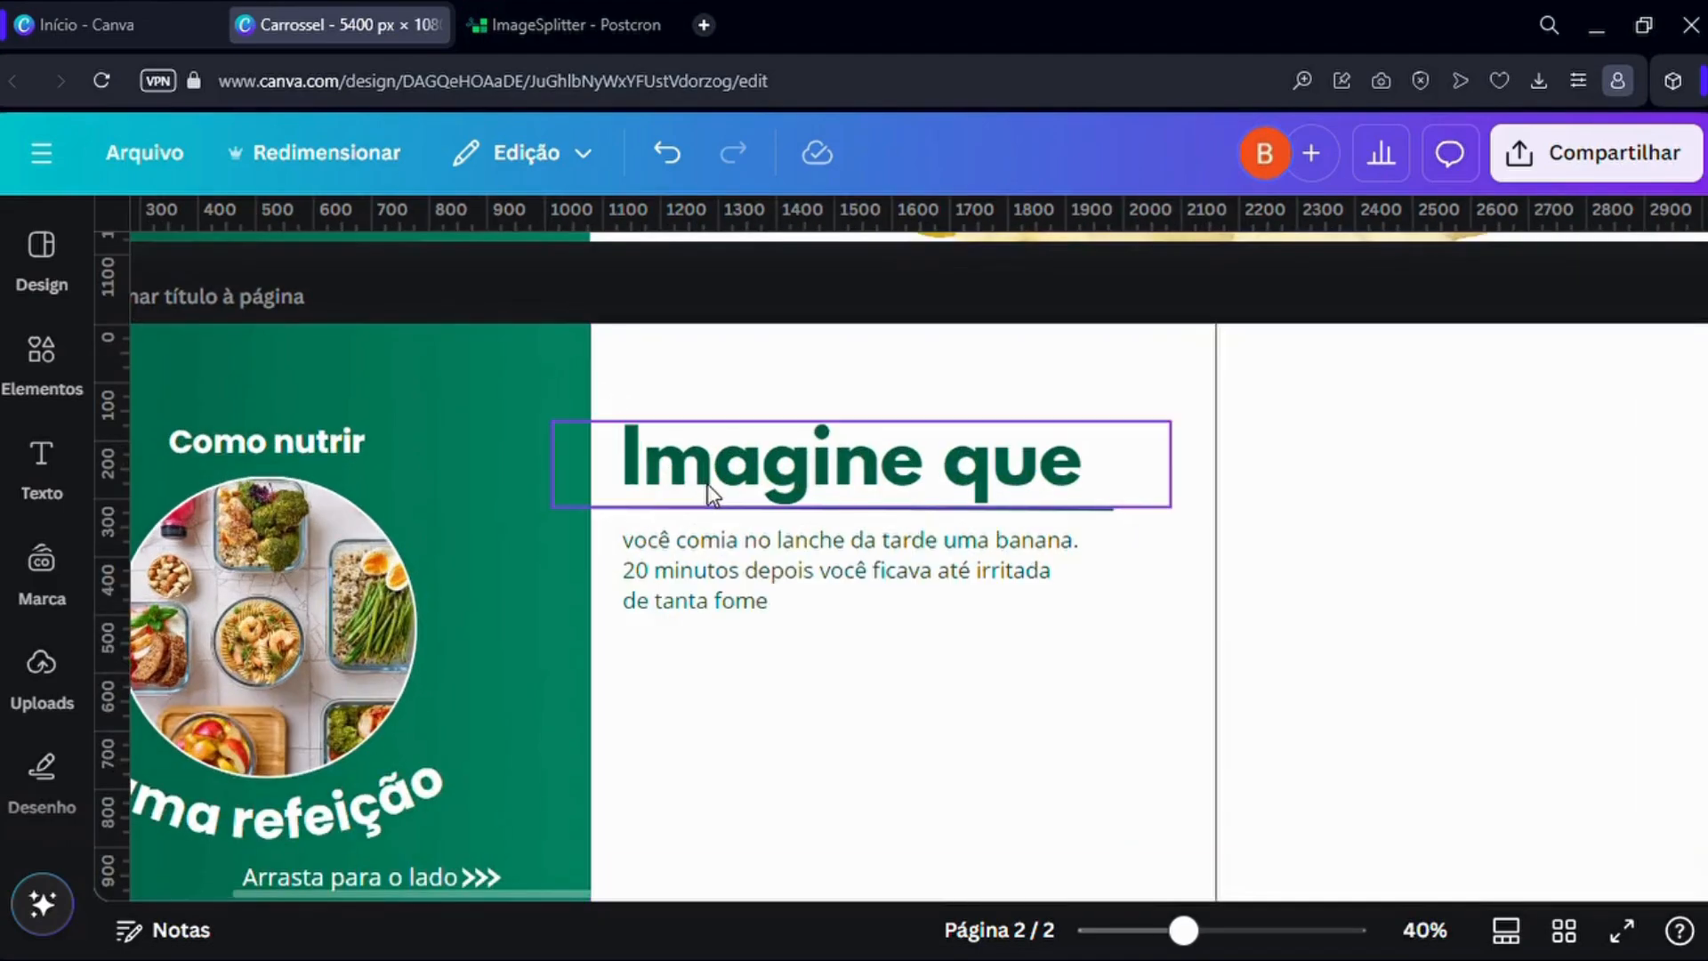
{"action": "left_click", "coordinate": [725, 570]}
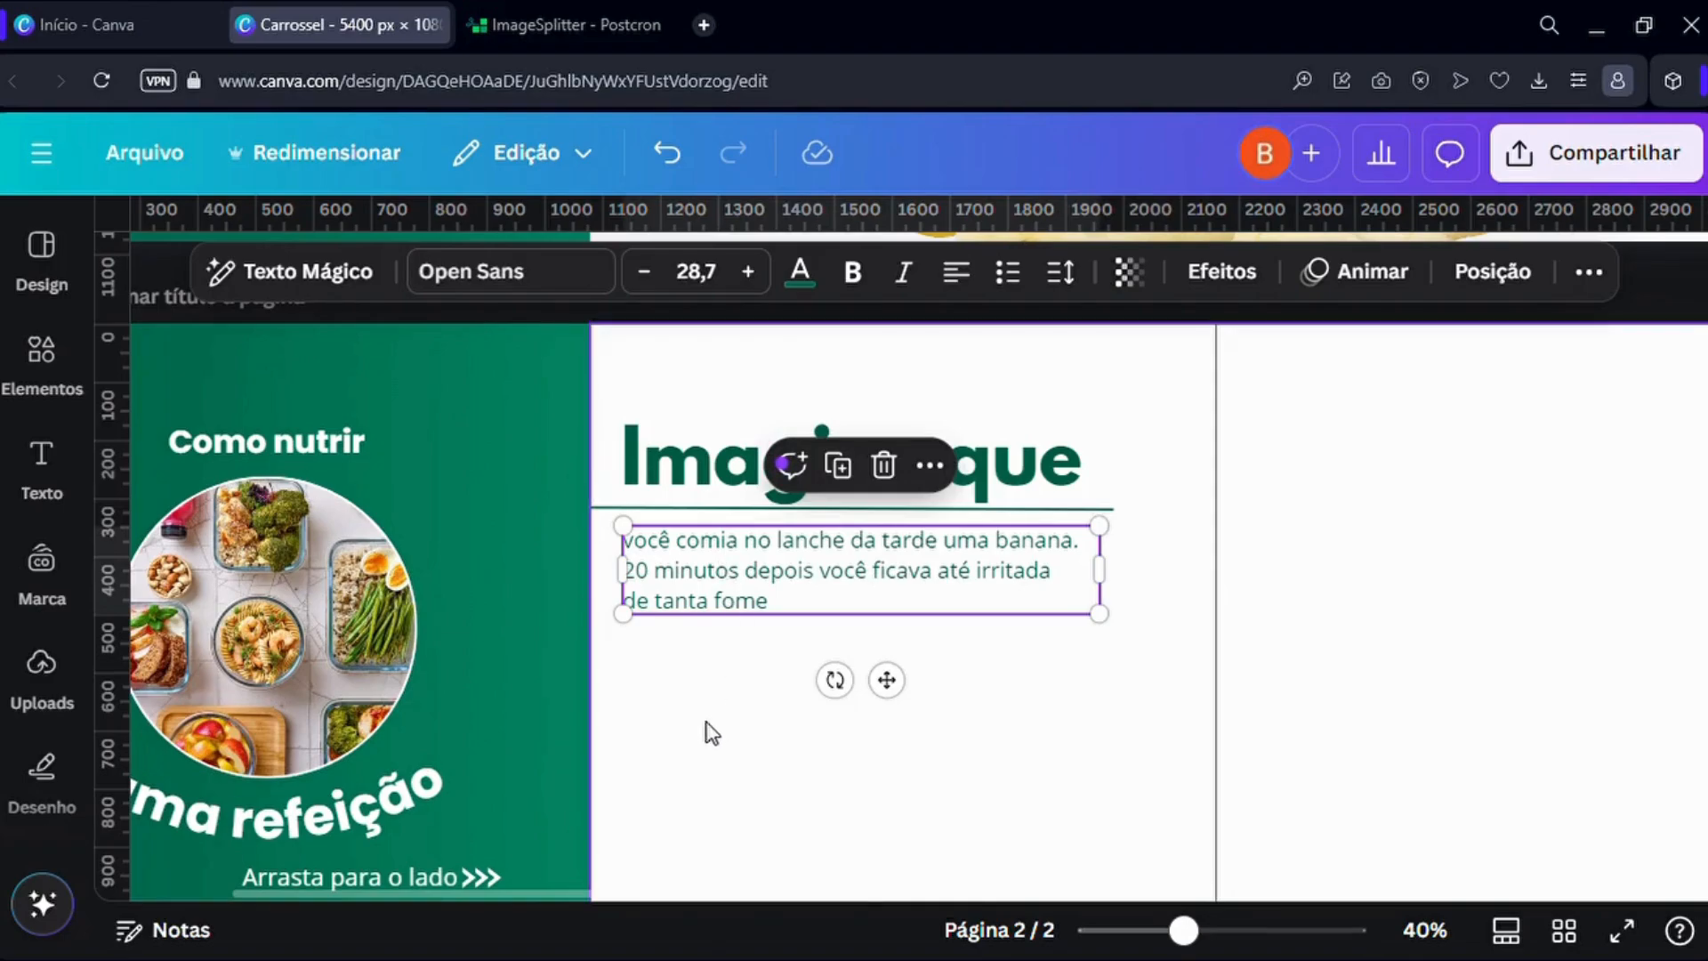
{"action": "left_click", "coordinate": [648, 779]}
Copy the banana image from page 1 to page 2, spanning the second and third slides.
{"action": "scroll", "coordinate": [664, 746], "scroll_direction": "down", "scroll_amount": 3, "text": "ctrl"}
{"action": "scroll", "coordinate": [952, 471], "scroll_direction": "up", "scroll_amount": 2}
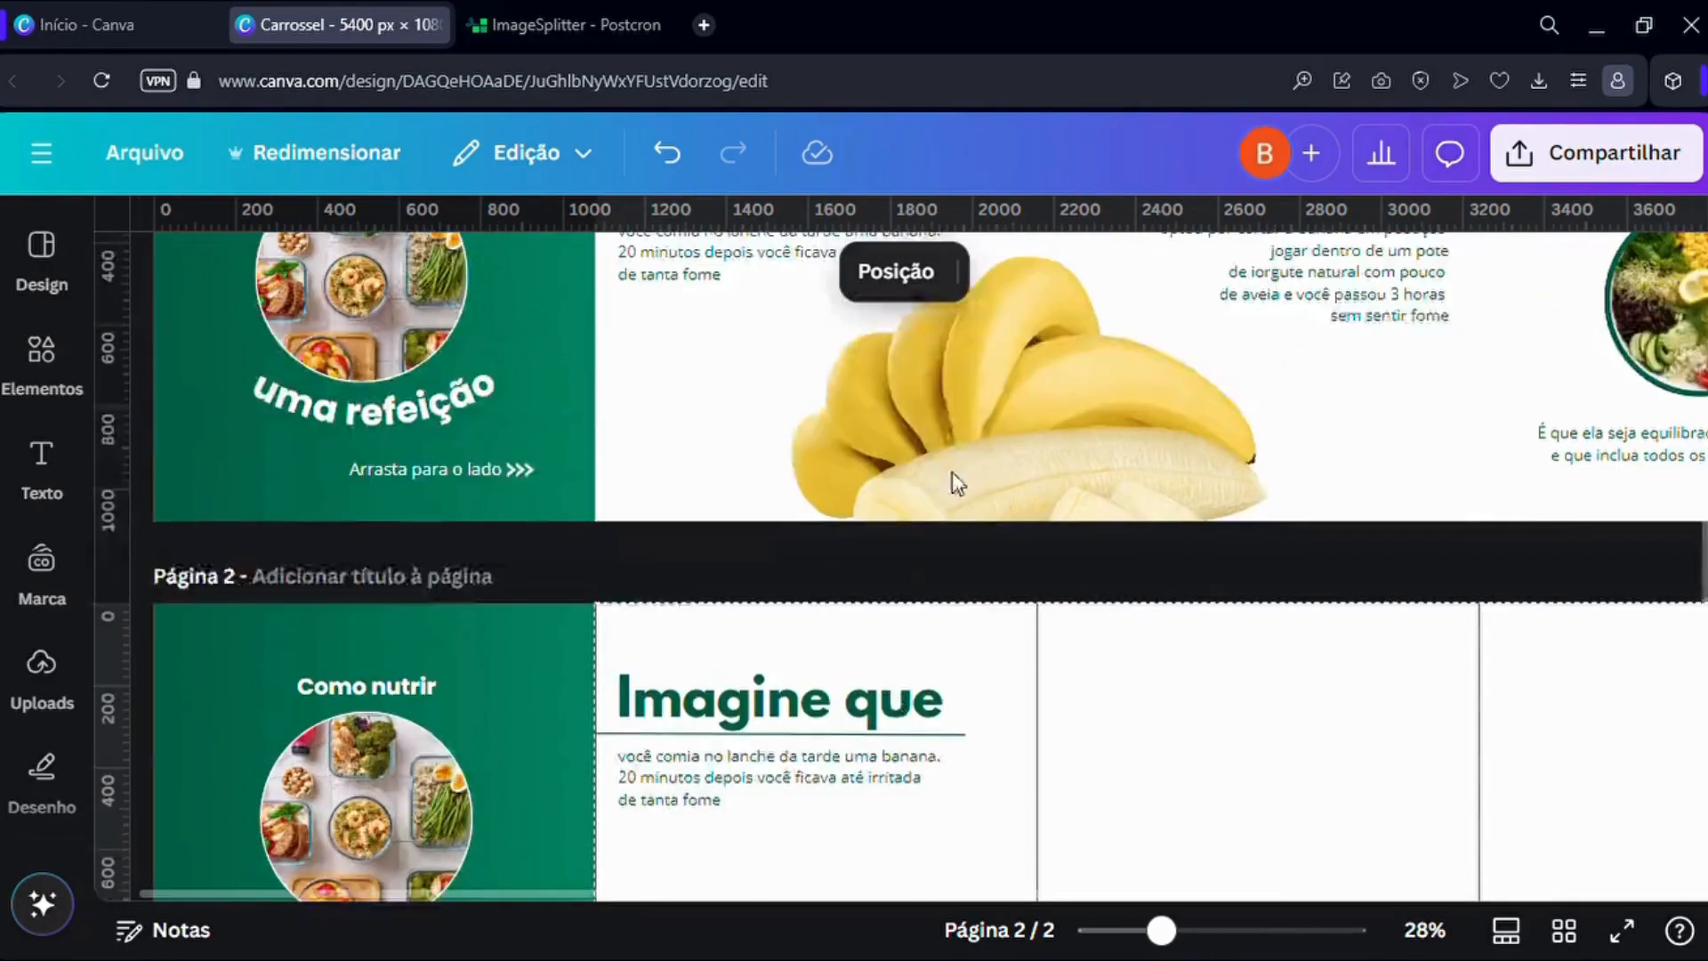
{"action": "scroll", "coordinate": [952, 472], "scroll_direction": "up", "scroll_amount": 1}
{"action": "left_click", "coordinate": [950, 463]}
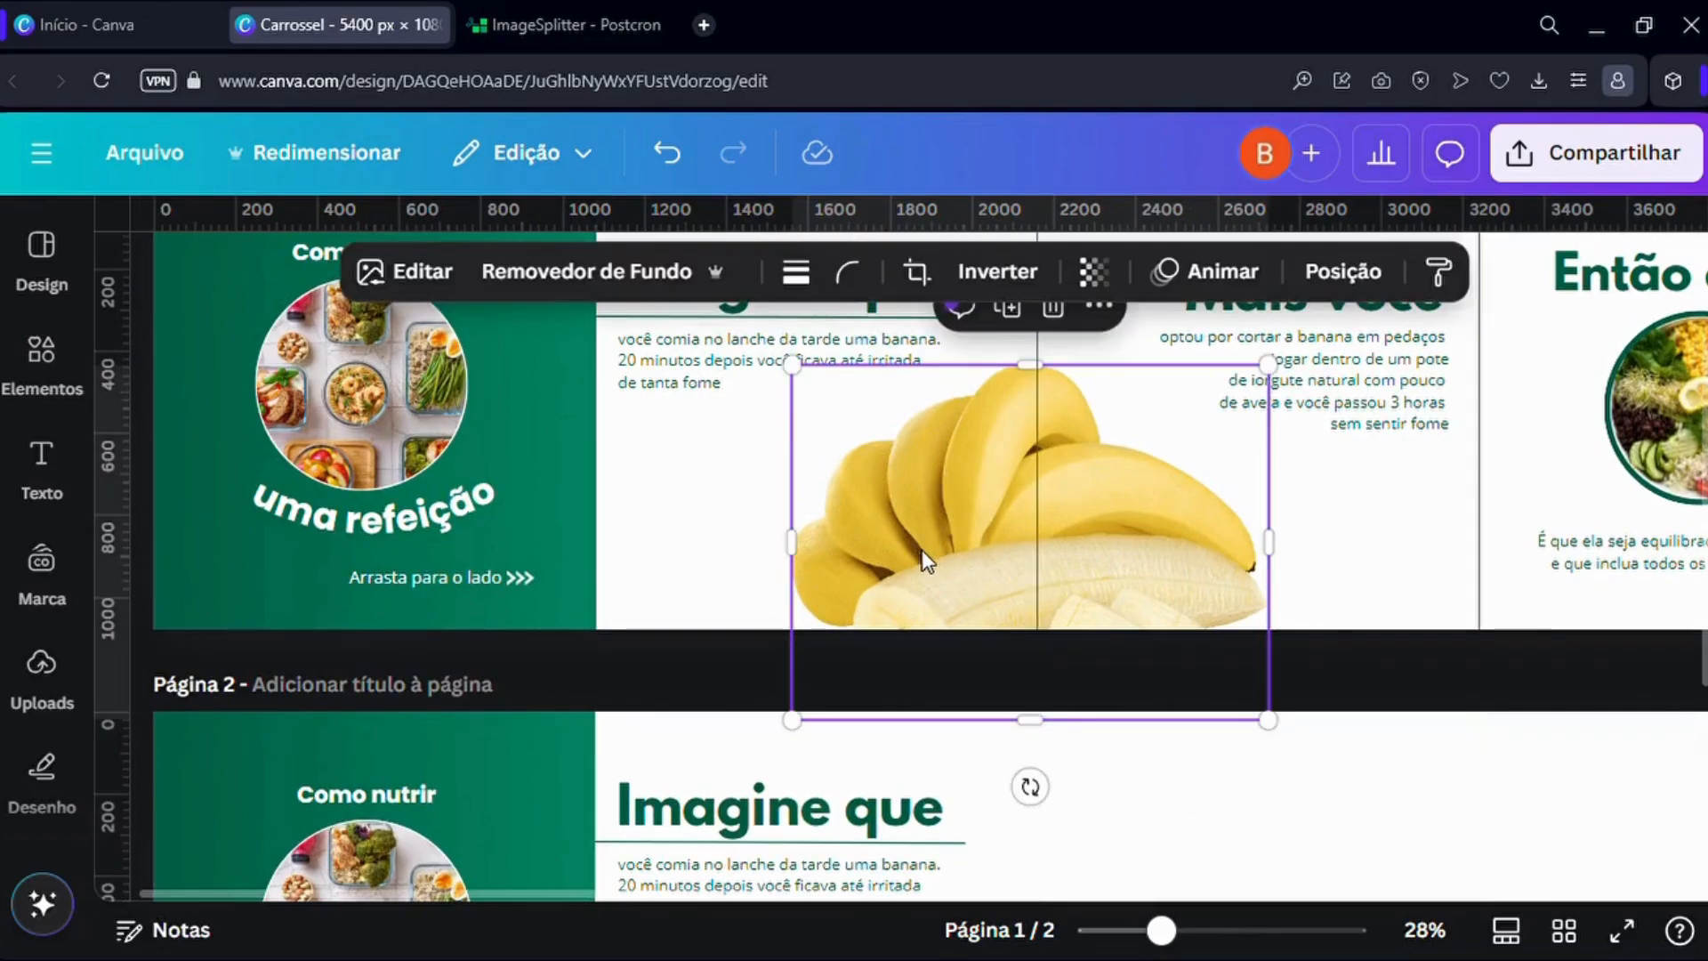
{"action": "scroll", "coordinate": [921, 549], "scroll_direction": "down", "scroll_amount": 4}
{"action": "key", "text": "ctrl+v"}
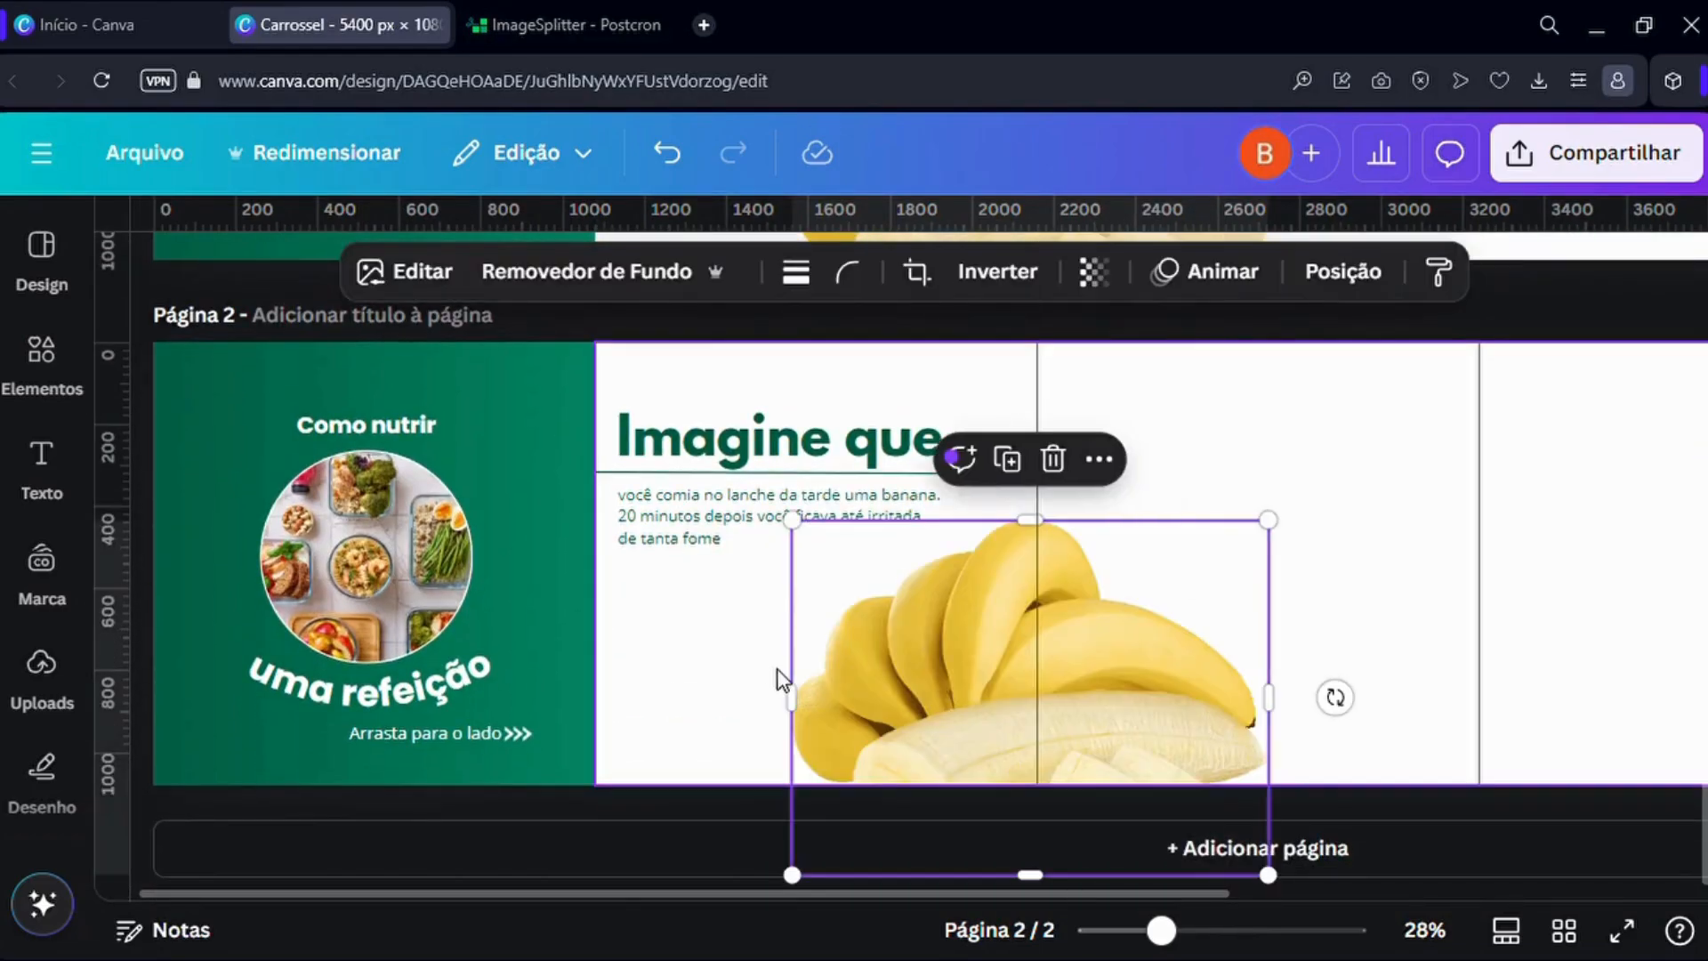
{"action": "left_click", "coordinate": [718, 711]}
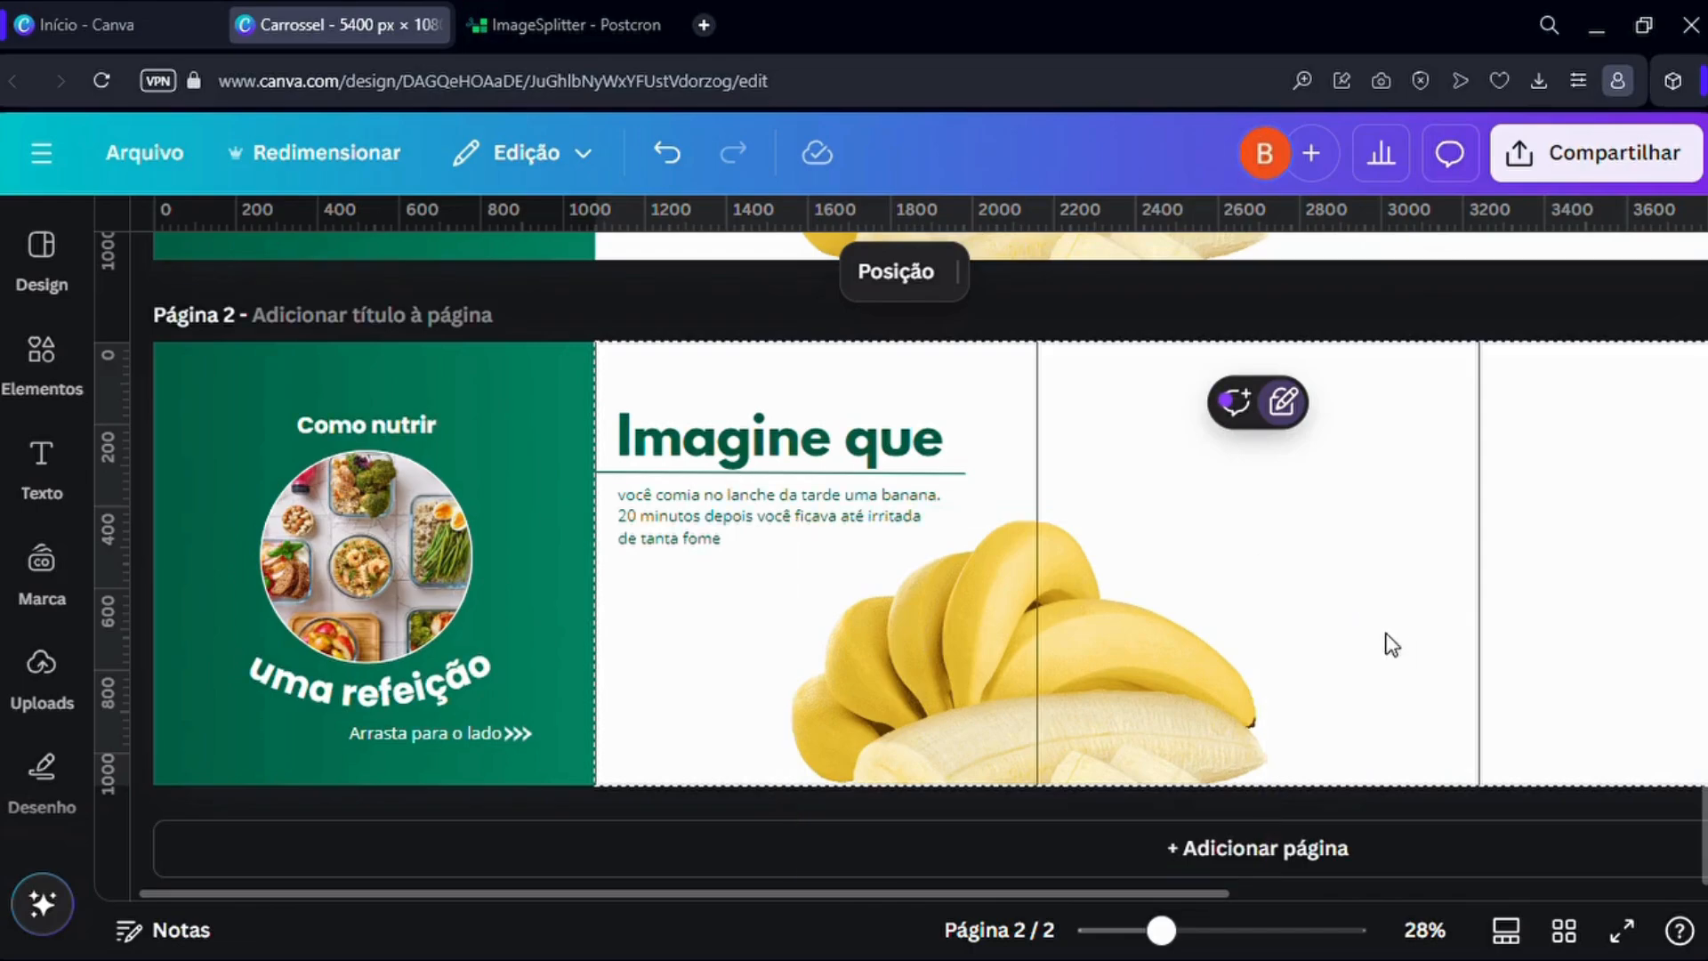
Examine how the banana image crosses the boundary between the second and third slides, comparing page 2 with page 1.
{"action": "scroll", "coordinate": [835, 735], "scroll_direction": "down", "scroll_amount": 2}
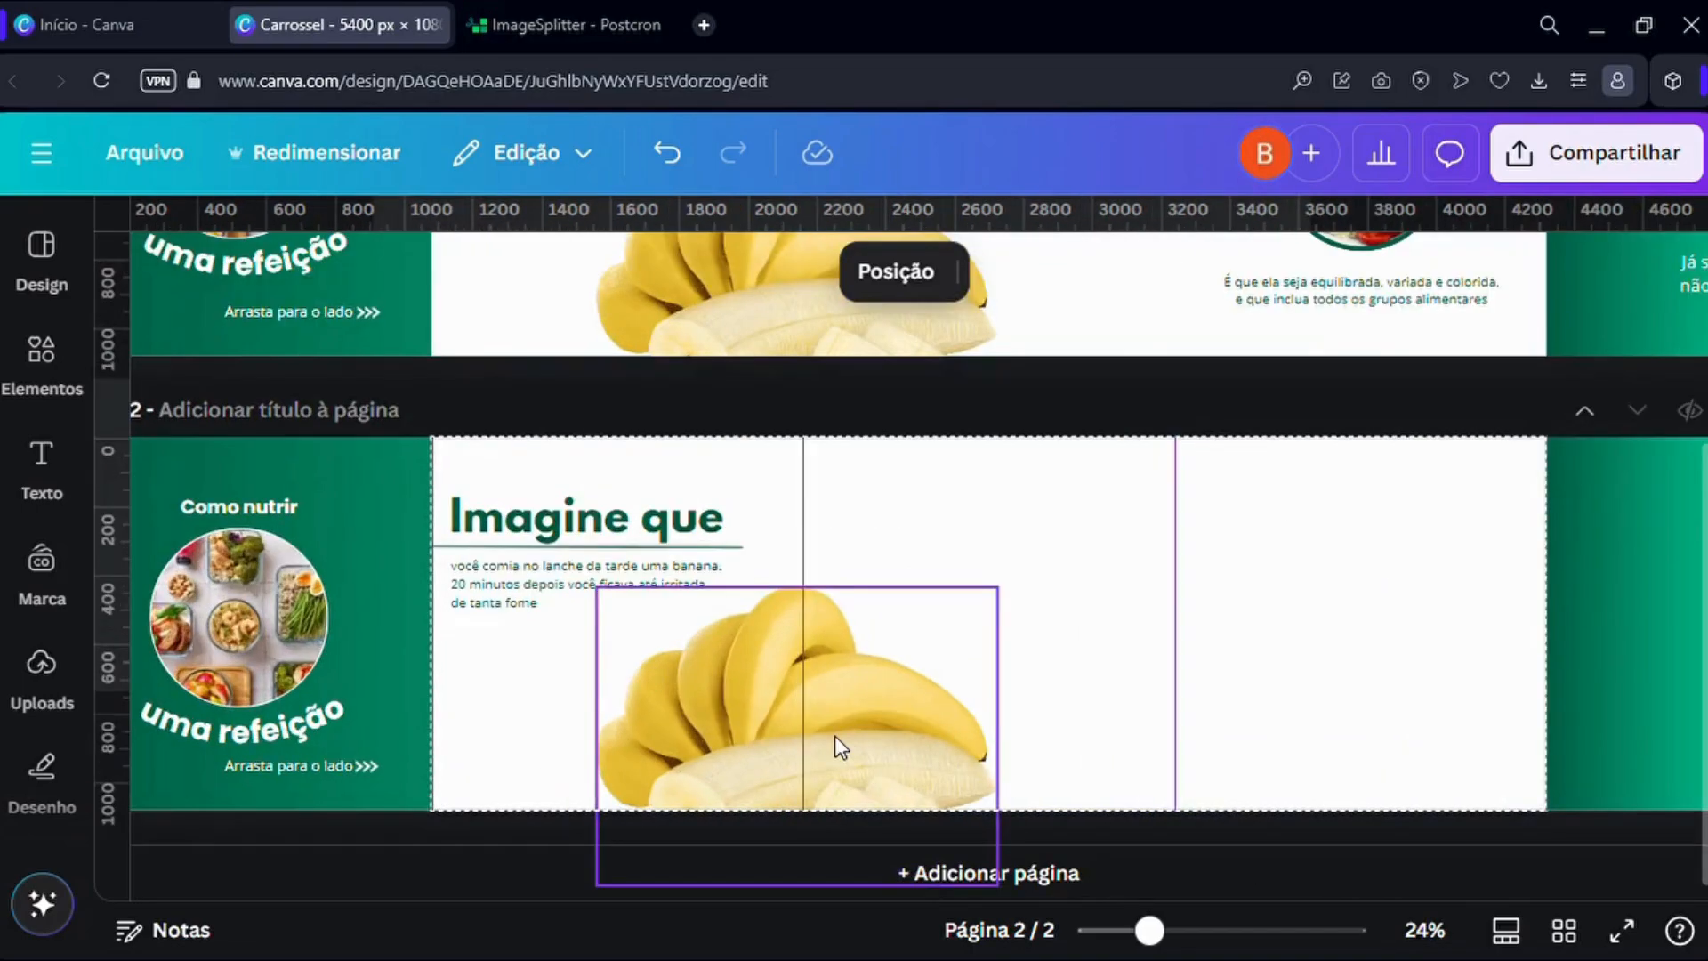
{"action": "scroll", "coordinate": [835, 735], "scroll_direction": "up", "scroll_amount": 3}
{"action": "left_click", "coordinate": [694, 850]}
{"action": "left_click", "coordinate": [471, 788]}
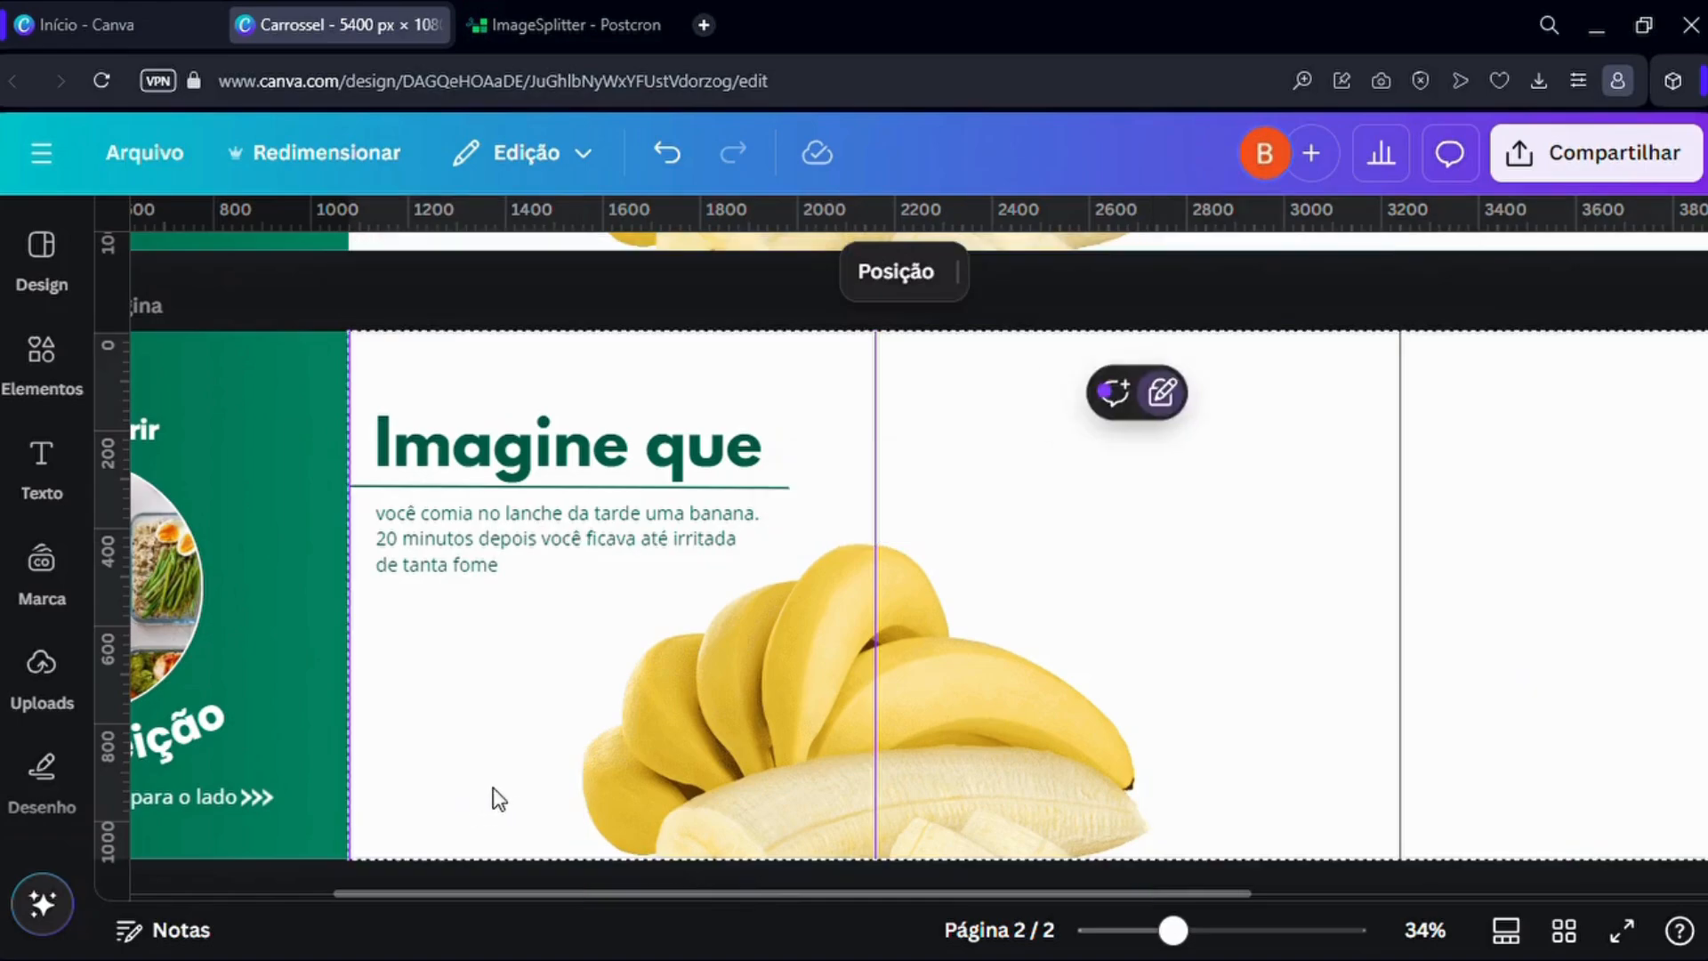
{"action": "left_click", "coordinate": [686, 717]}
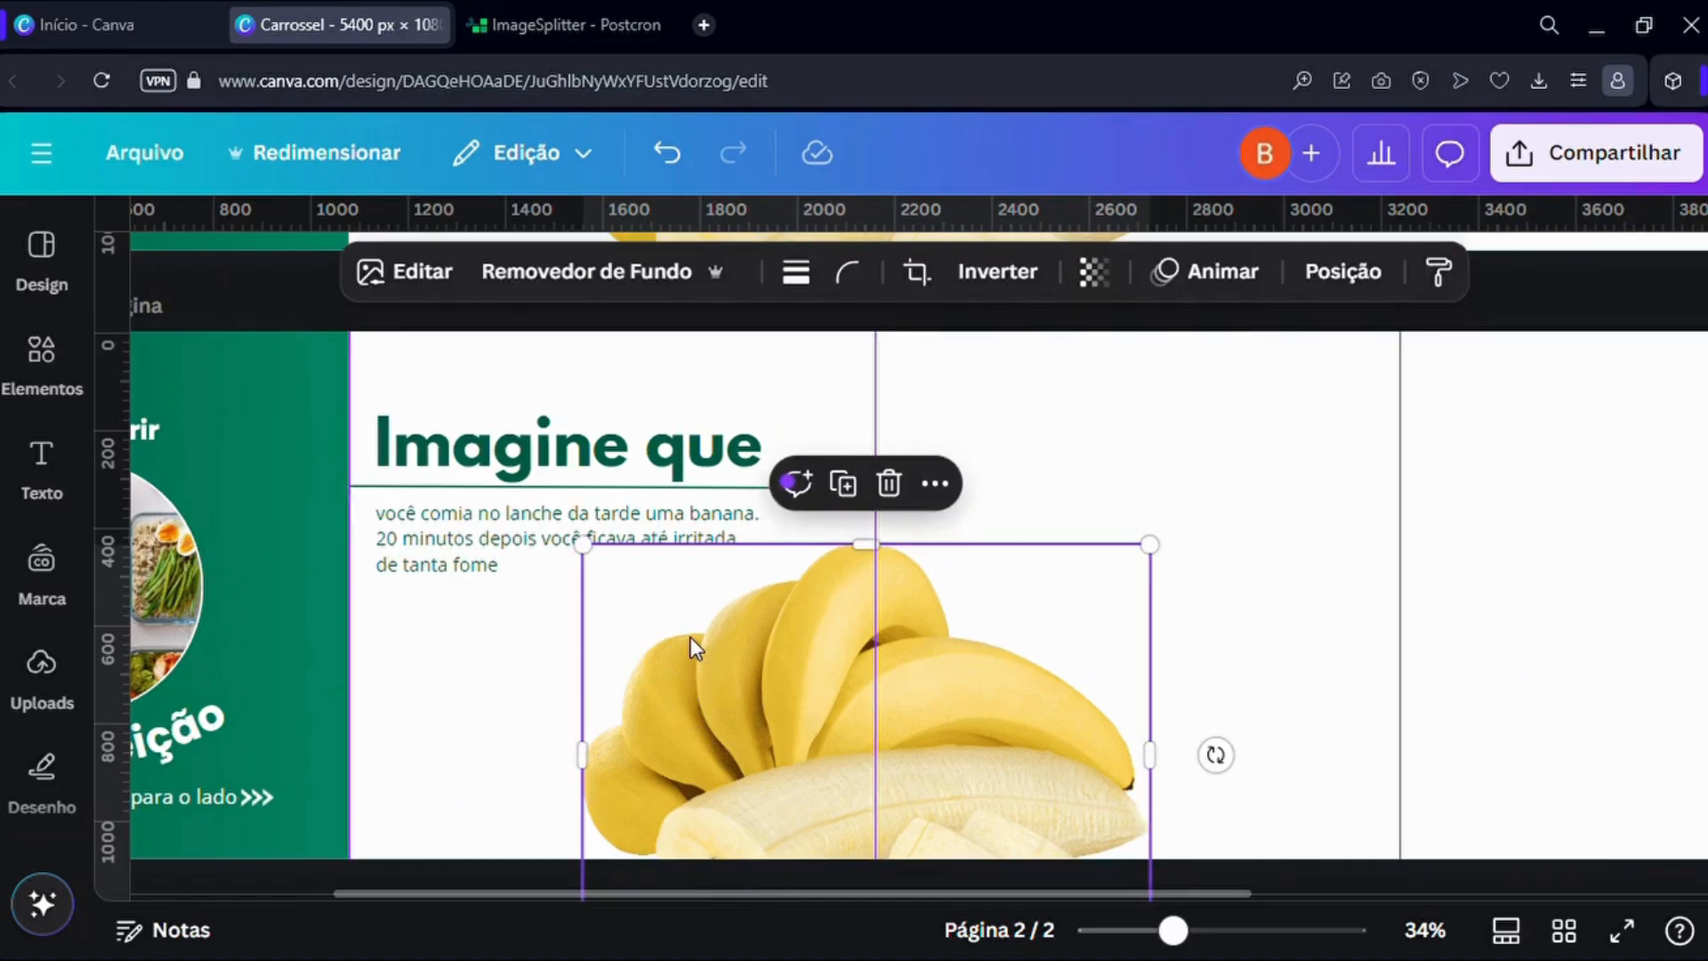
{"action": "scroll", "coordinate": [691, 637], "scroll_direction": "down", "scroll_amount": 1}
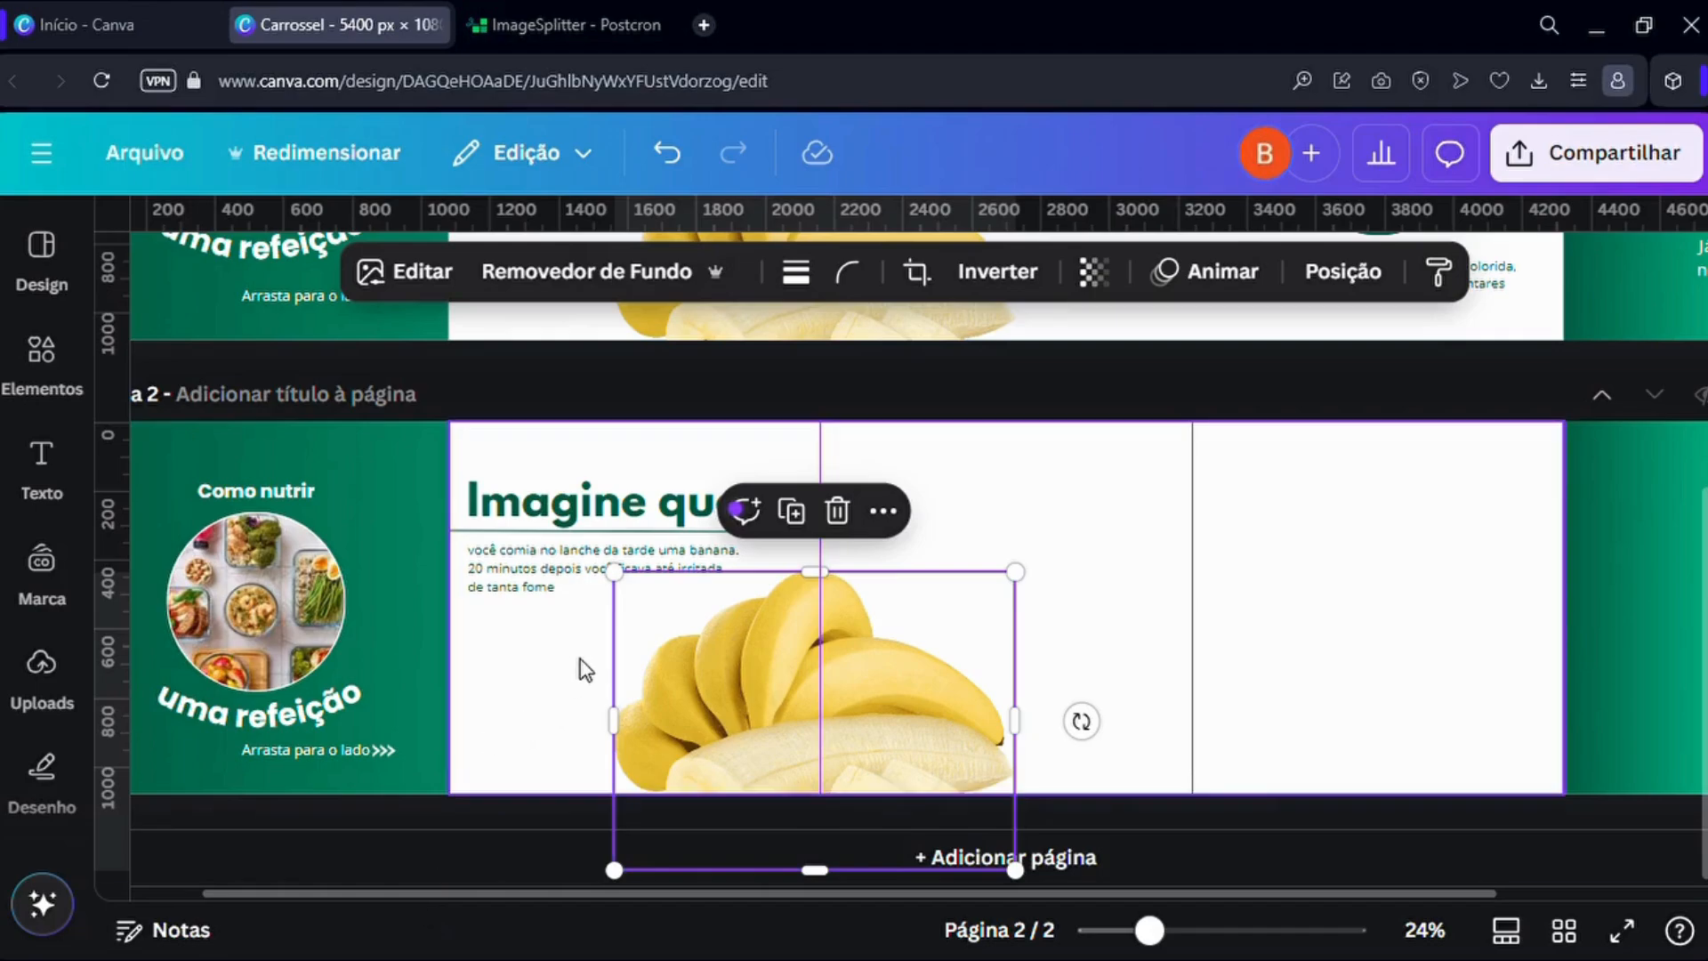
{"action": "scroll", "coordinate": [585, 669], "scroll_direction": "up", "scroll_amount": 2}
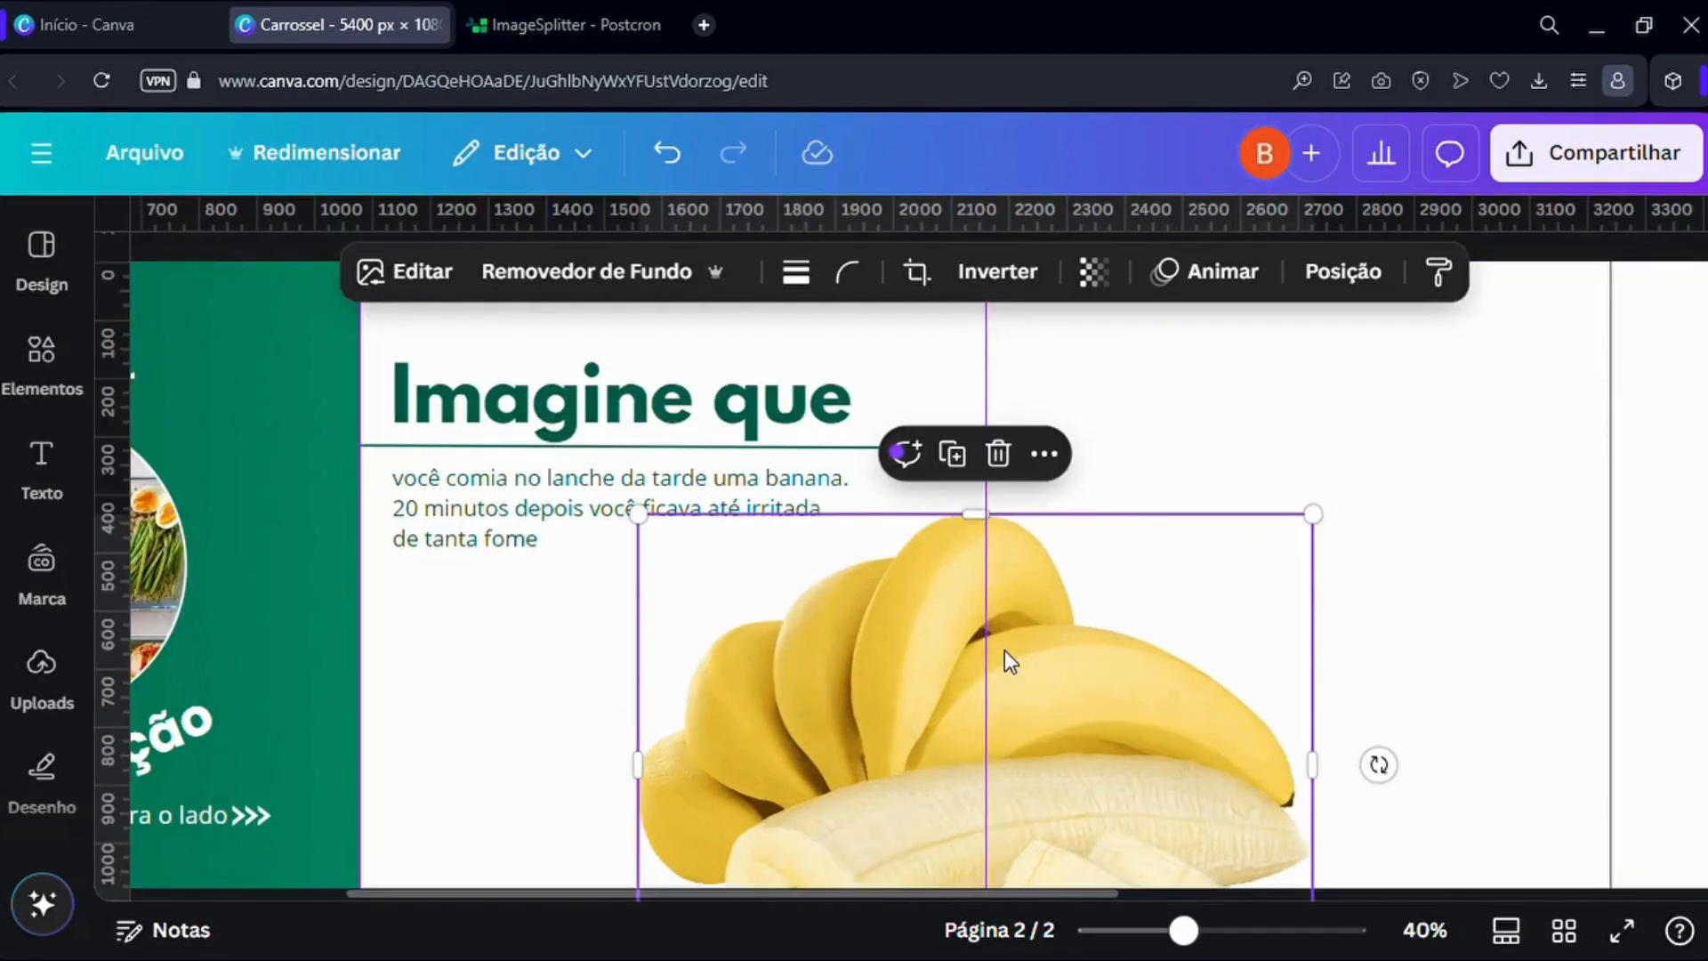
{"action": "scroll", "coordinate": [1005, 649], "scroll_direction": "down", "scroll_amount": 2}
{"action": "scroll", "coordinate": [946, 676], "scroll_direction": "up", "scroll_amount": 3}
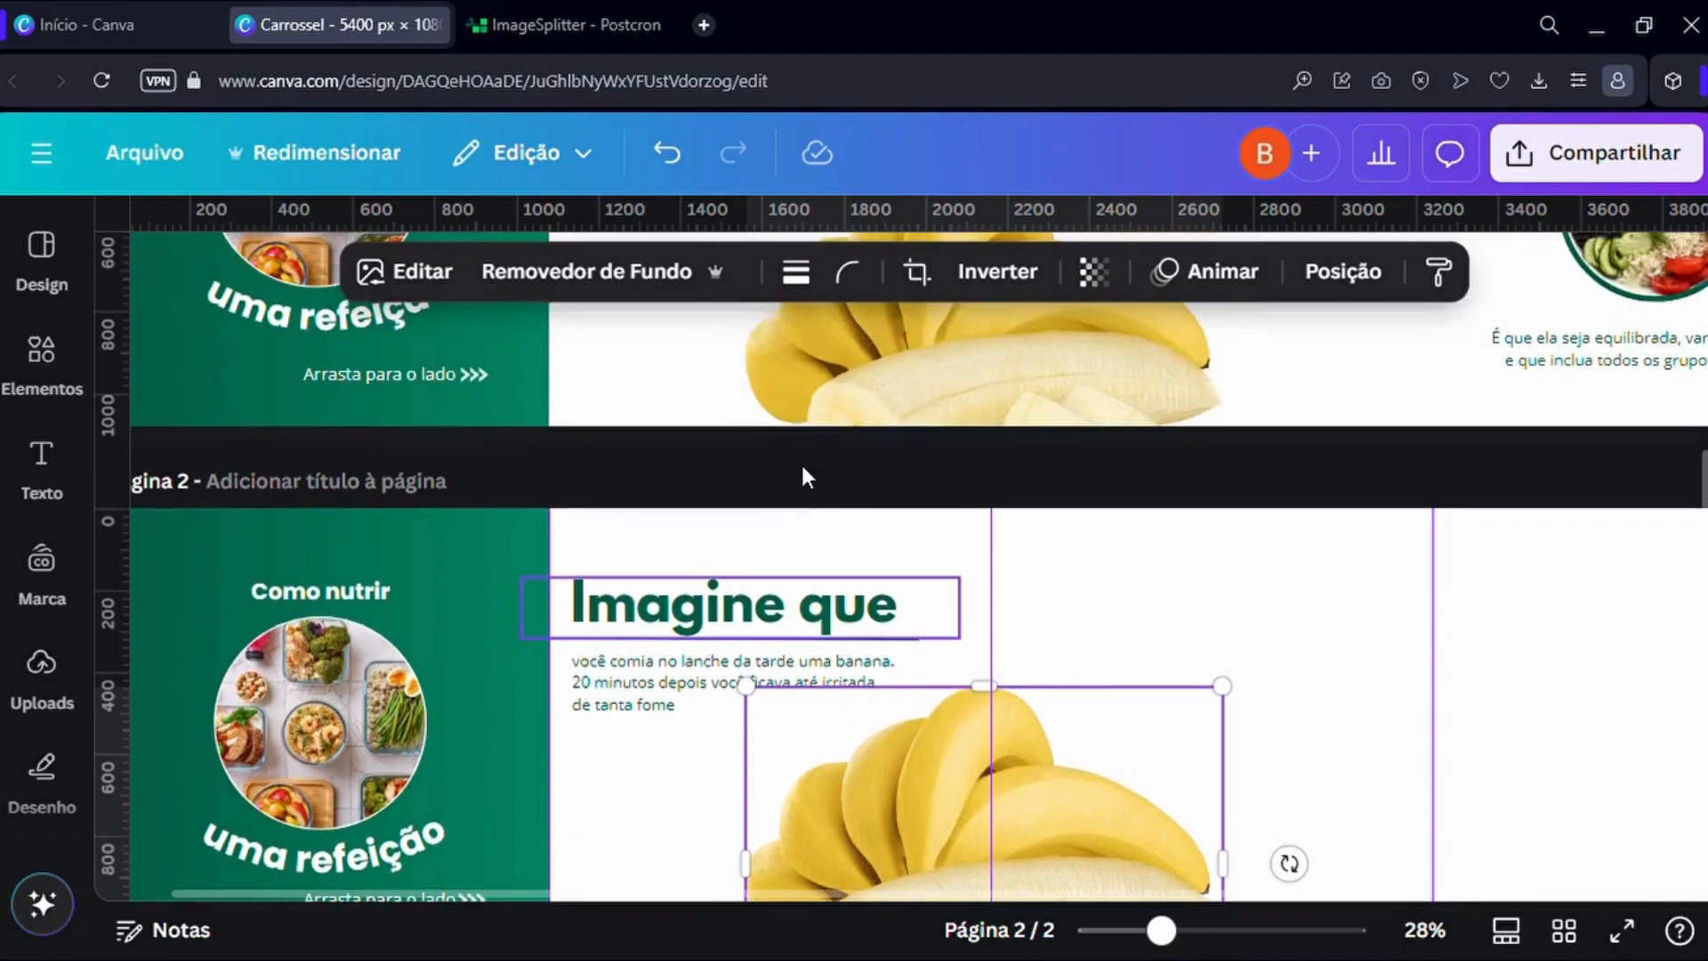
{"action": "left_click", "coordinate": [810, 488]}
{"action": "scroll", "coordinate": [810, 494], "scroll_direction": "down", "scroll_amount": 2}
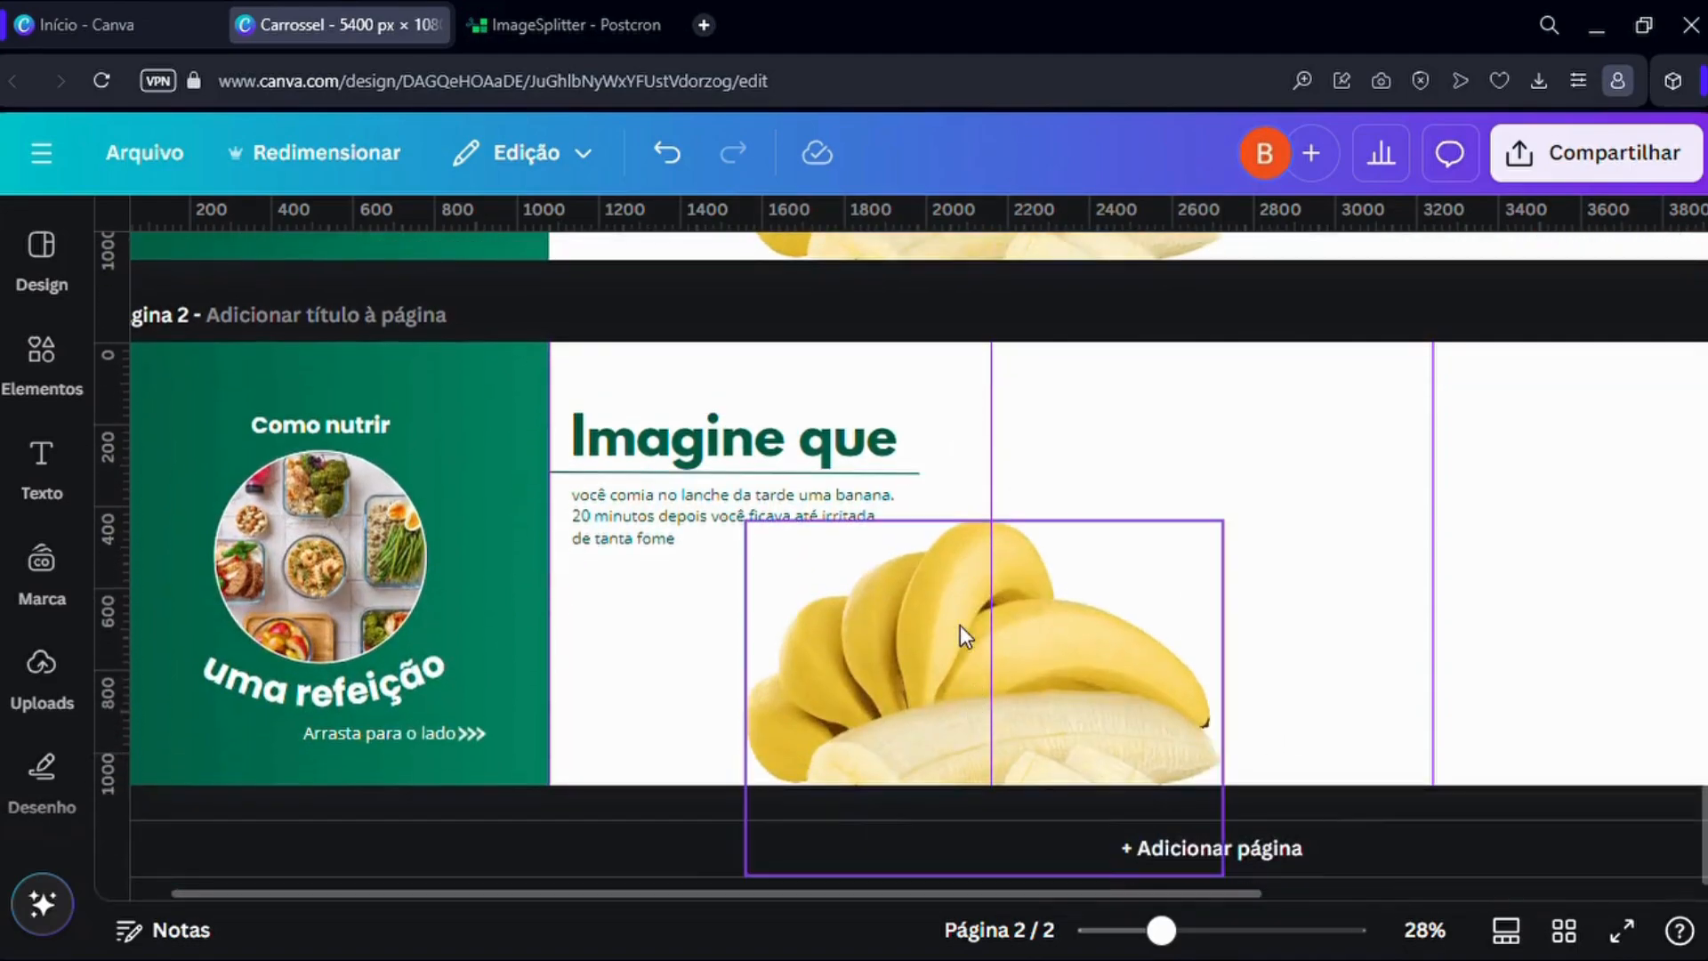
{"action": "scroll", "coordinate": [959, 625], "scroll_direction": "up", "scroll_amount": 3}
{"action": "scroll", "coordinate": [958, 626], "scroll_direction": "down", "scroll_amount": 2}
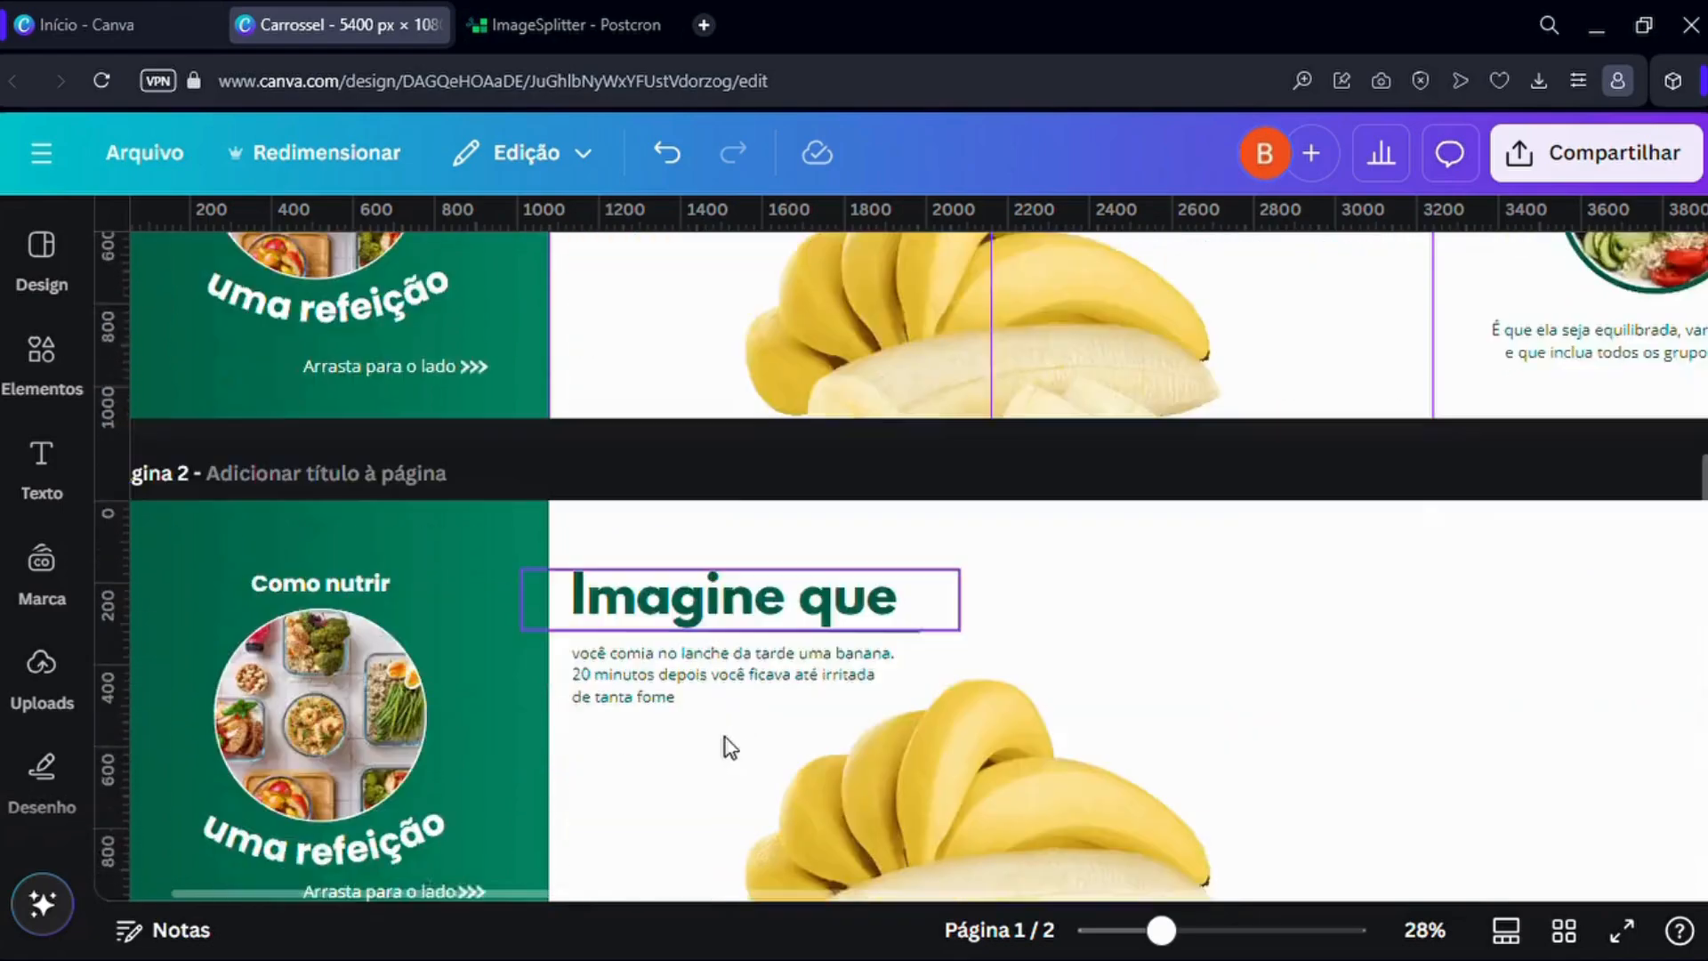
{"action": "scroll", "coordinate": [656, 611], "scroll_direction": "down", "scroll_amount": 2}
{"action": "scroll", "coordinate": [564, 526], "scroll_direction": "up", "scroll_amount": 1}
Try adding a straight line from the library's shapes near the "Imagine que" paragraph on page 2, and delete it.
{"action": "left_click", "coordinate": [575, 483]}
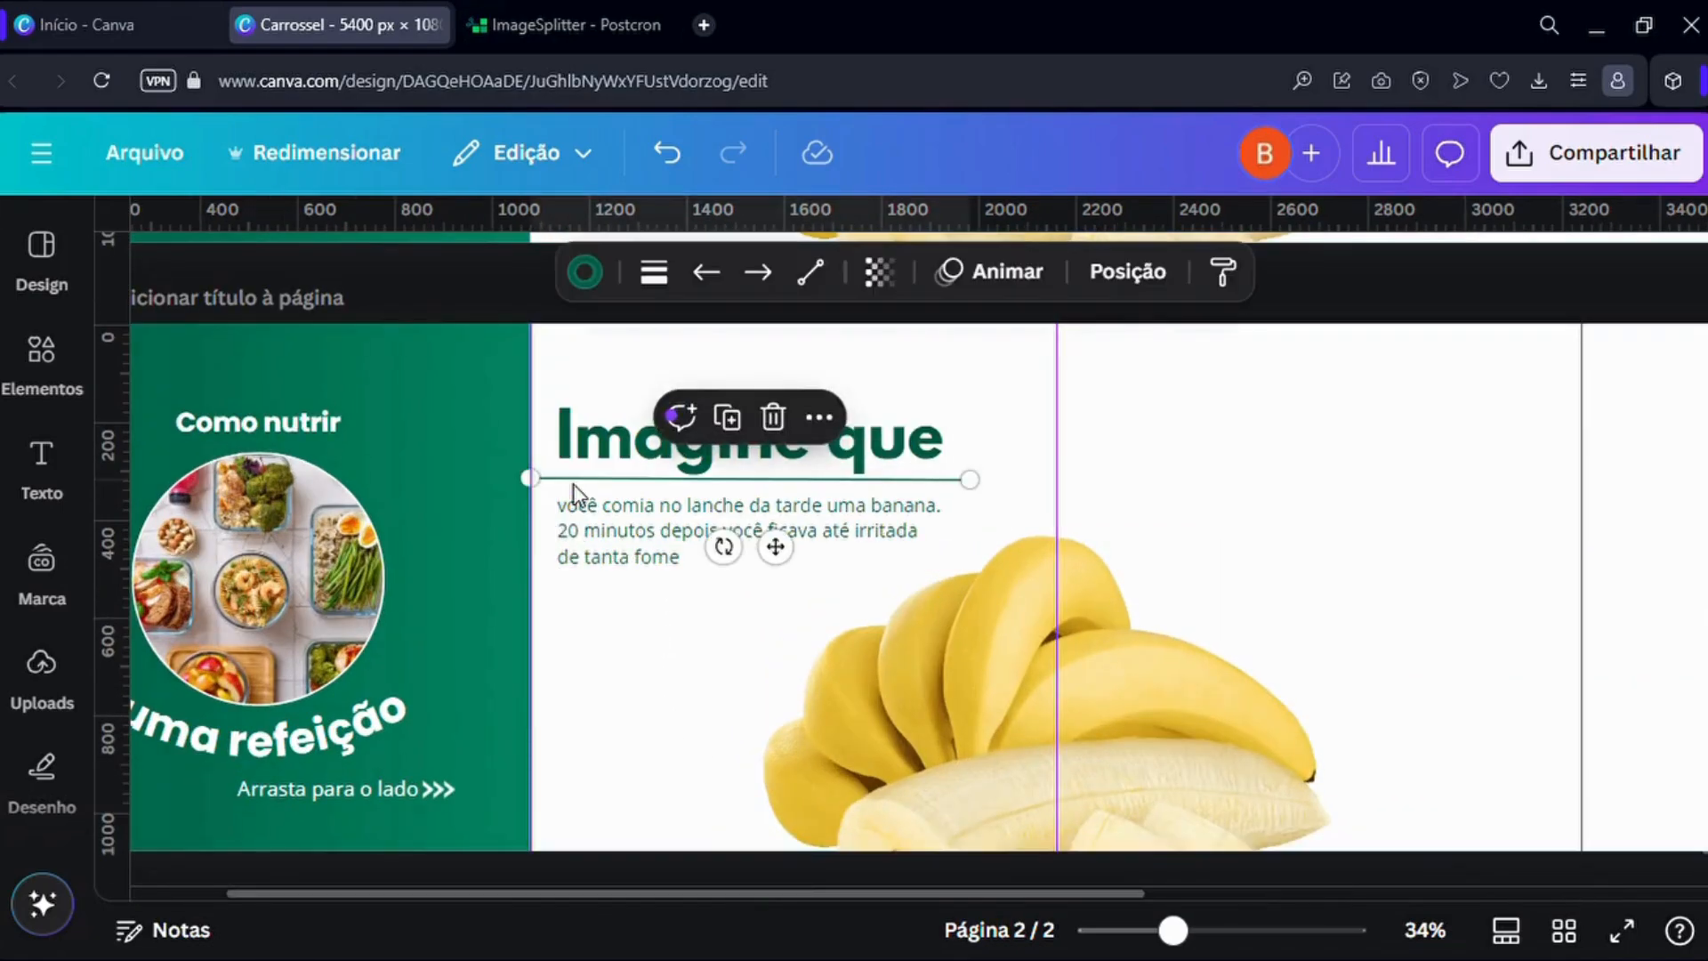
{"action": "left_click", "coordinate": [62, 356]}
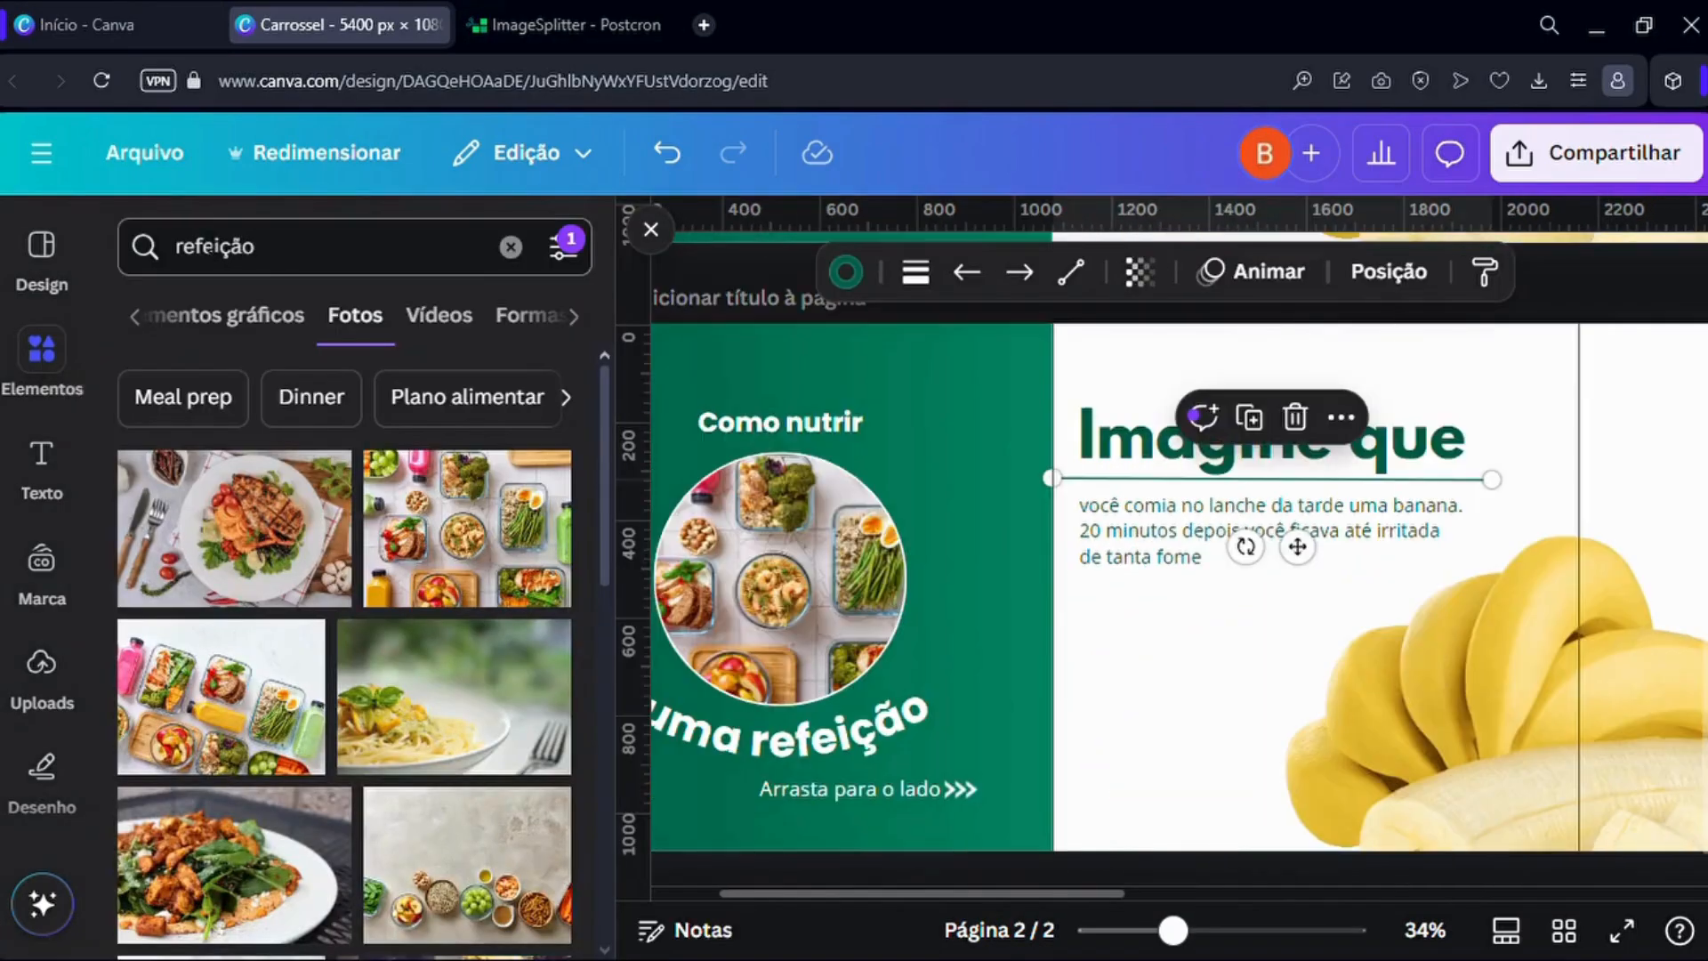
{"action": "double_click", "coordinate": [214, 246]}
{"action": "key", "text": "BackSpace"}
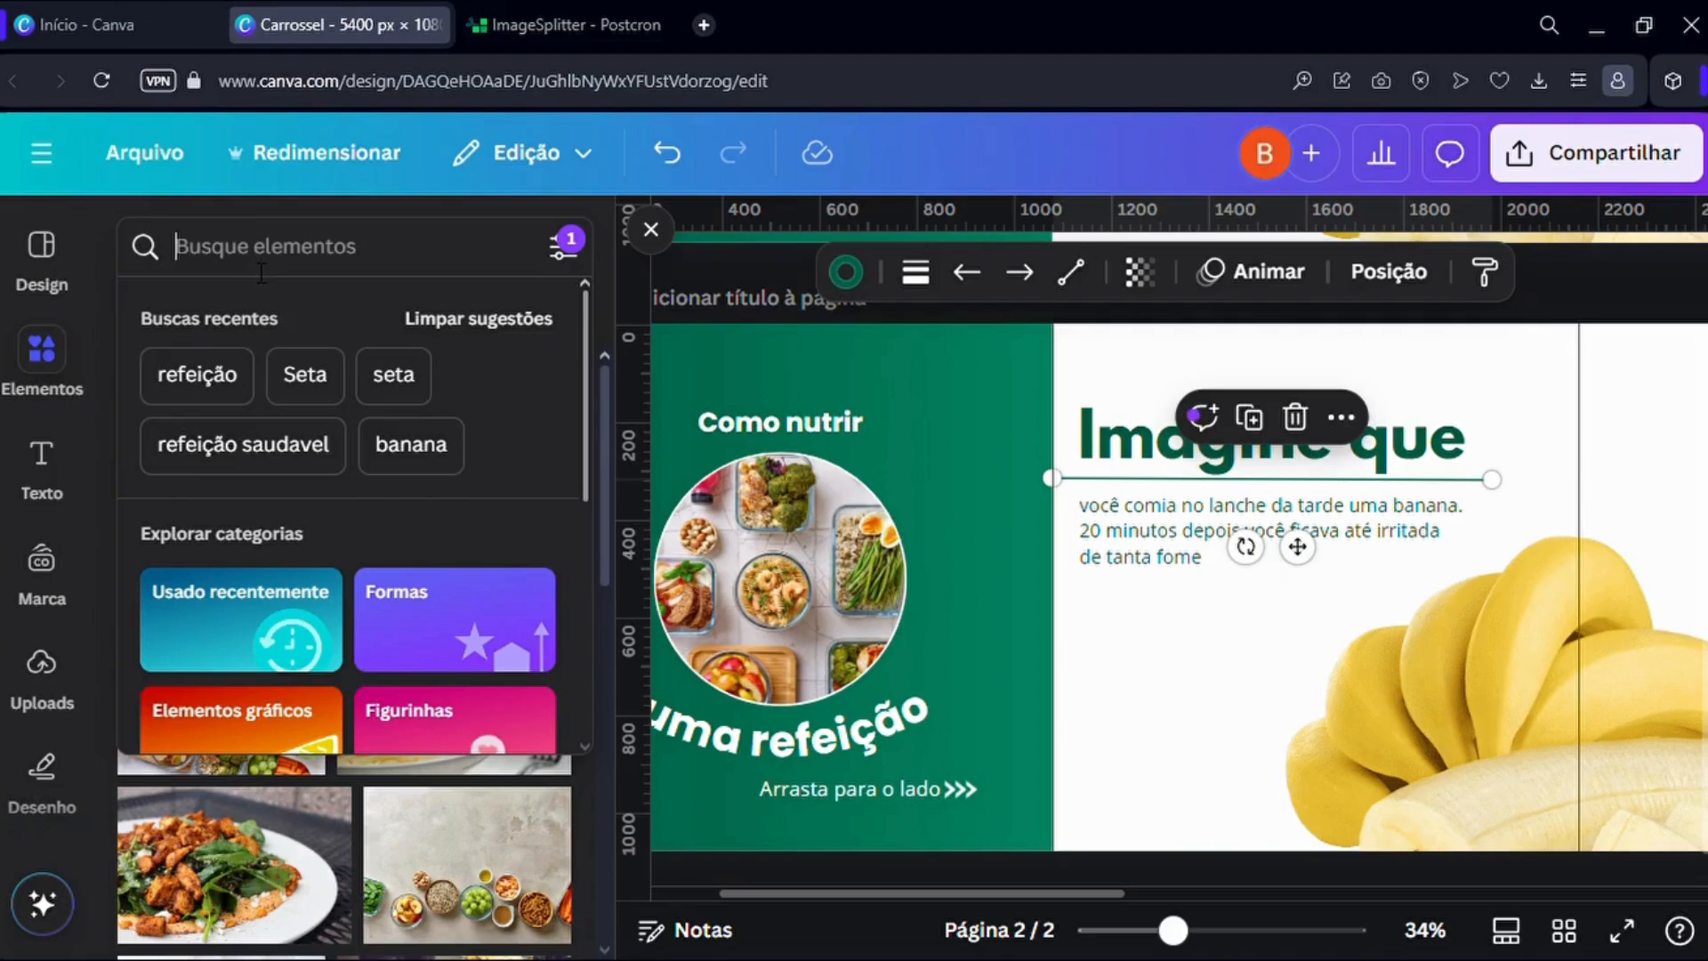
{"action": "key", "text": "Return"}
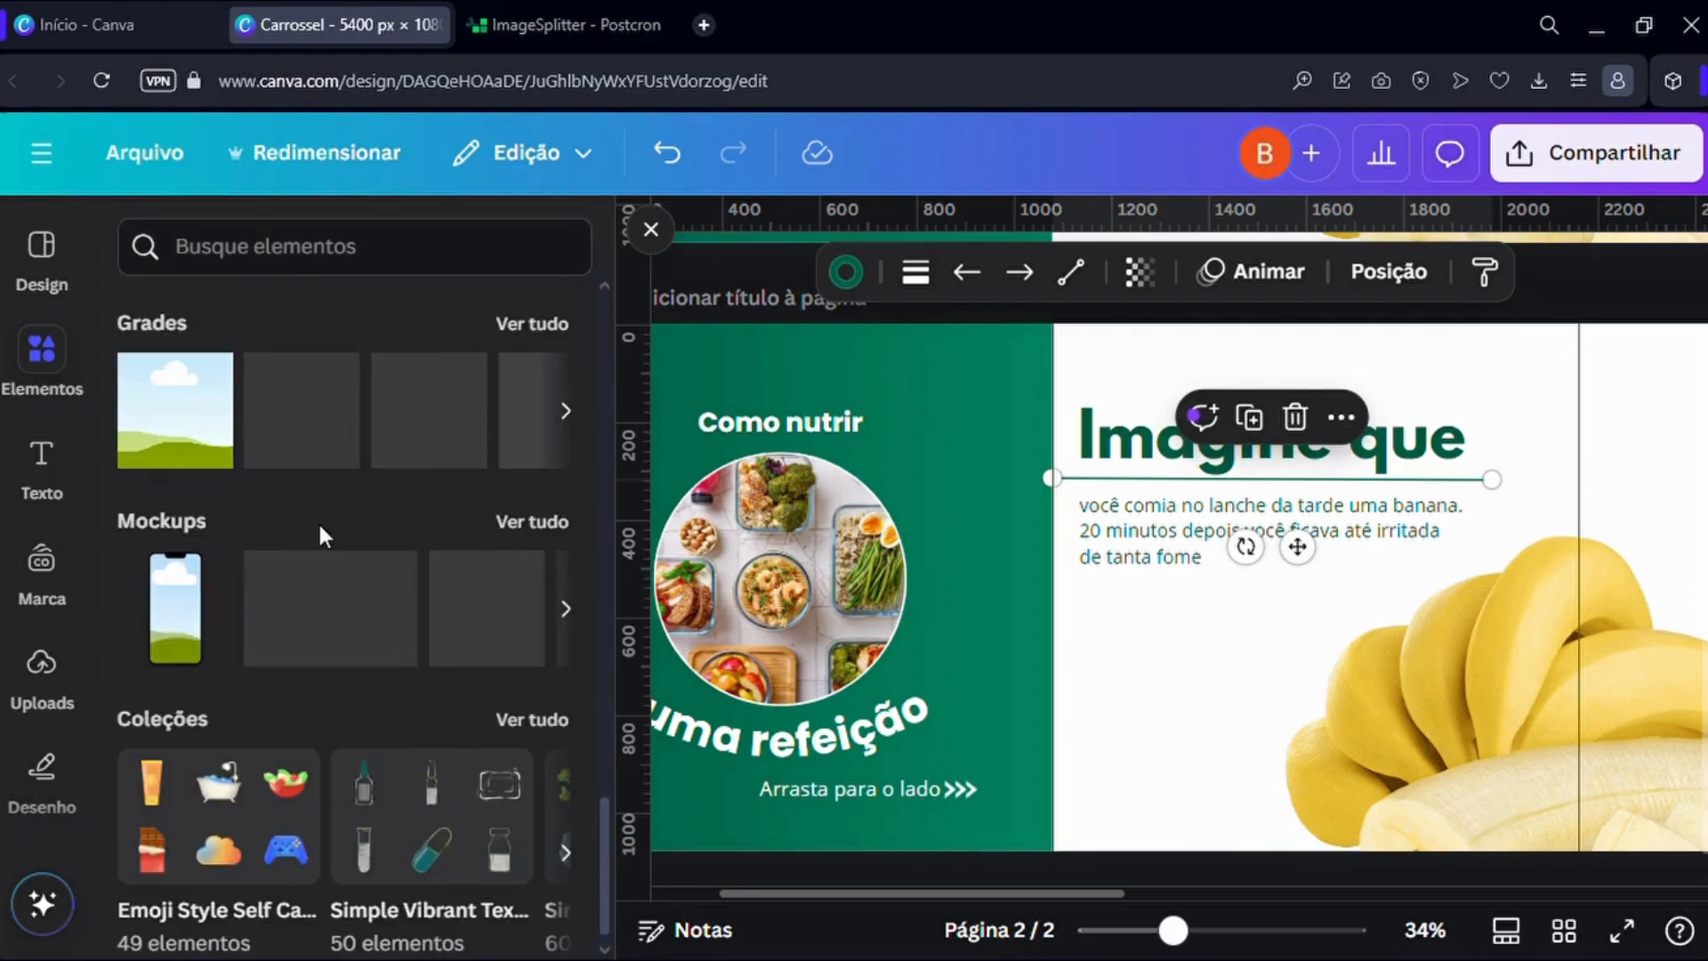
{"action": "scroll", "coordinate": [320, 521], "scroll_direction": "up", "scroll_amount": 10}
{"action": "scroll", "coordinate": [320, 508], "scroll_direction": "up", "scroll_amount": 6}
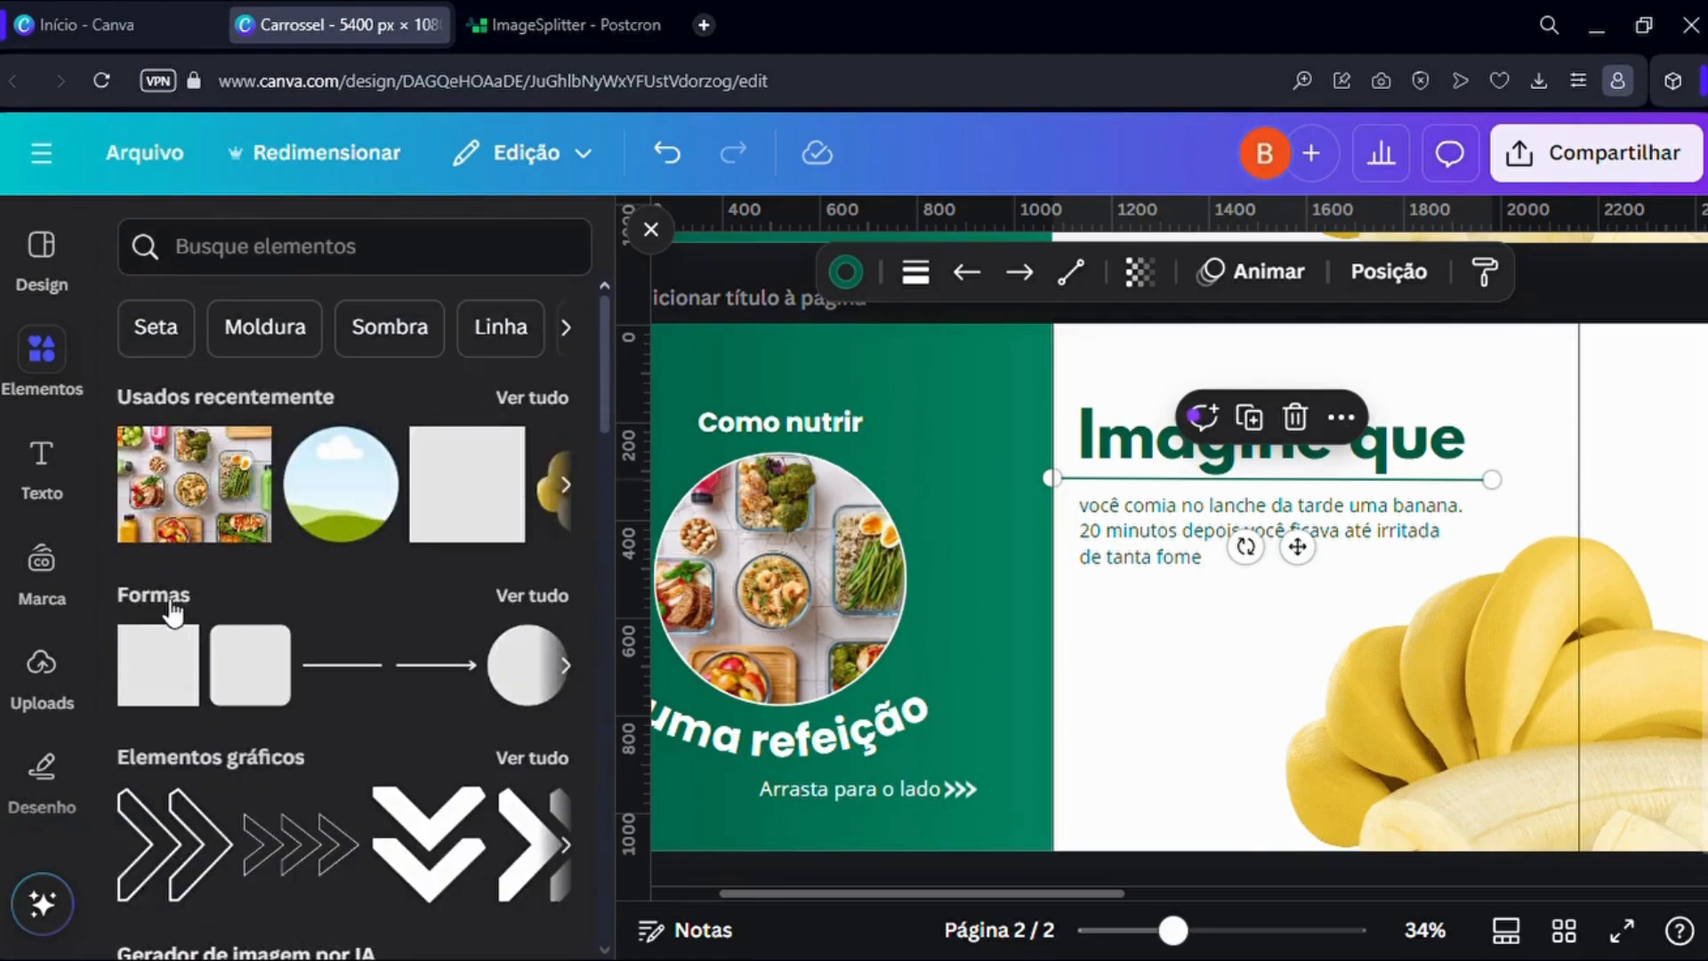
{"action": "left_click", "coordinate": [327, 685]}
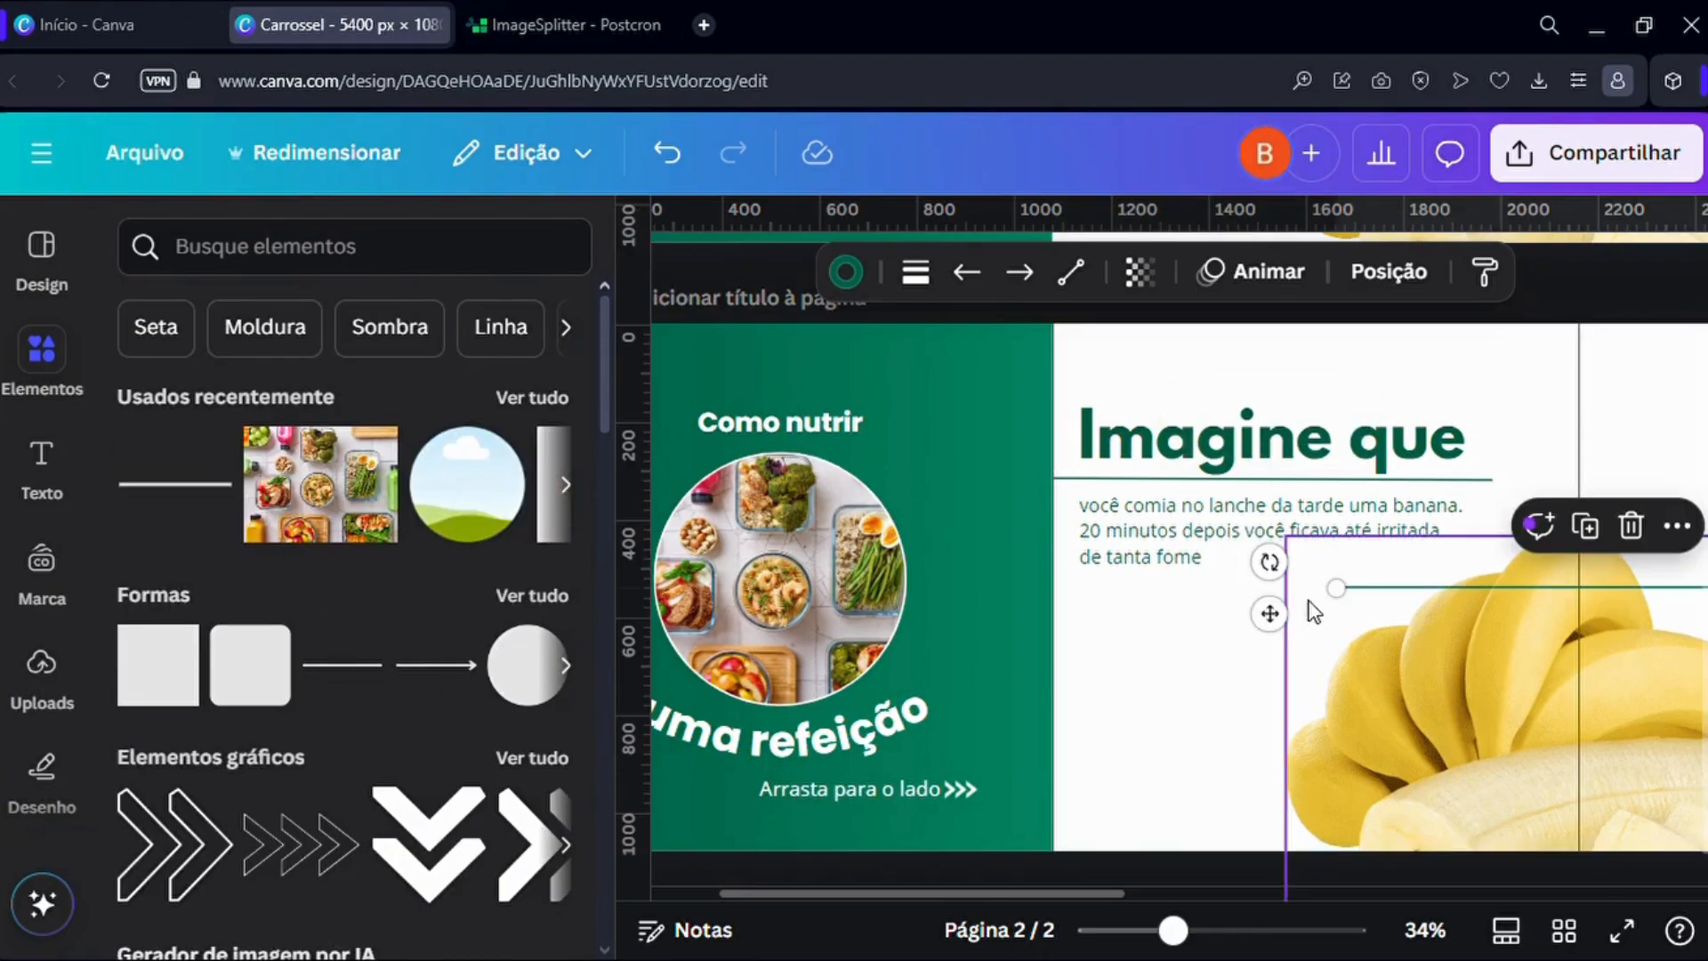
{"action": "left_click_drag", "start_coordinate": [1281, 614], "coordinate": [1090, 589]}
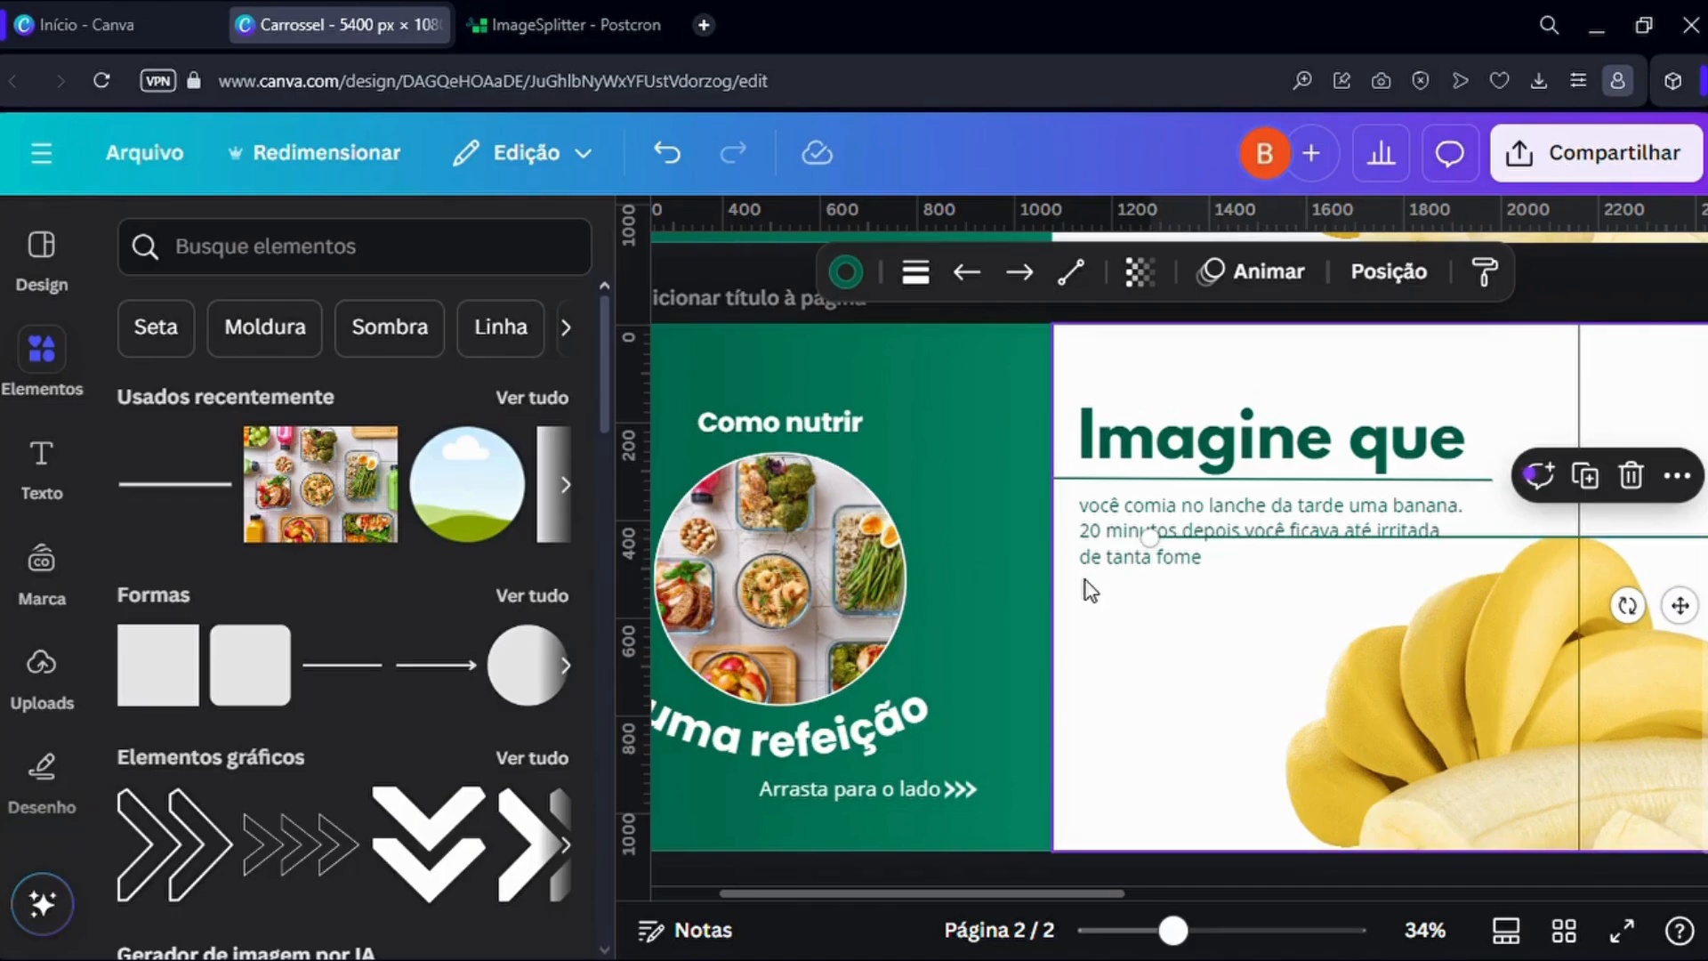
{"action": "key", "text": "Delete"}
Examine the font and size of the "Imagine que" heading and its paragraph on page 2, and how the underline meets the slide edge.
{"action": "scroll", "coordinate": [1475, 446], "scroll_direction": "up", "scroll_amount": 3}
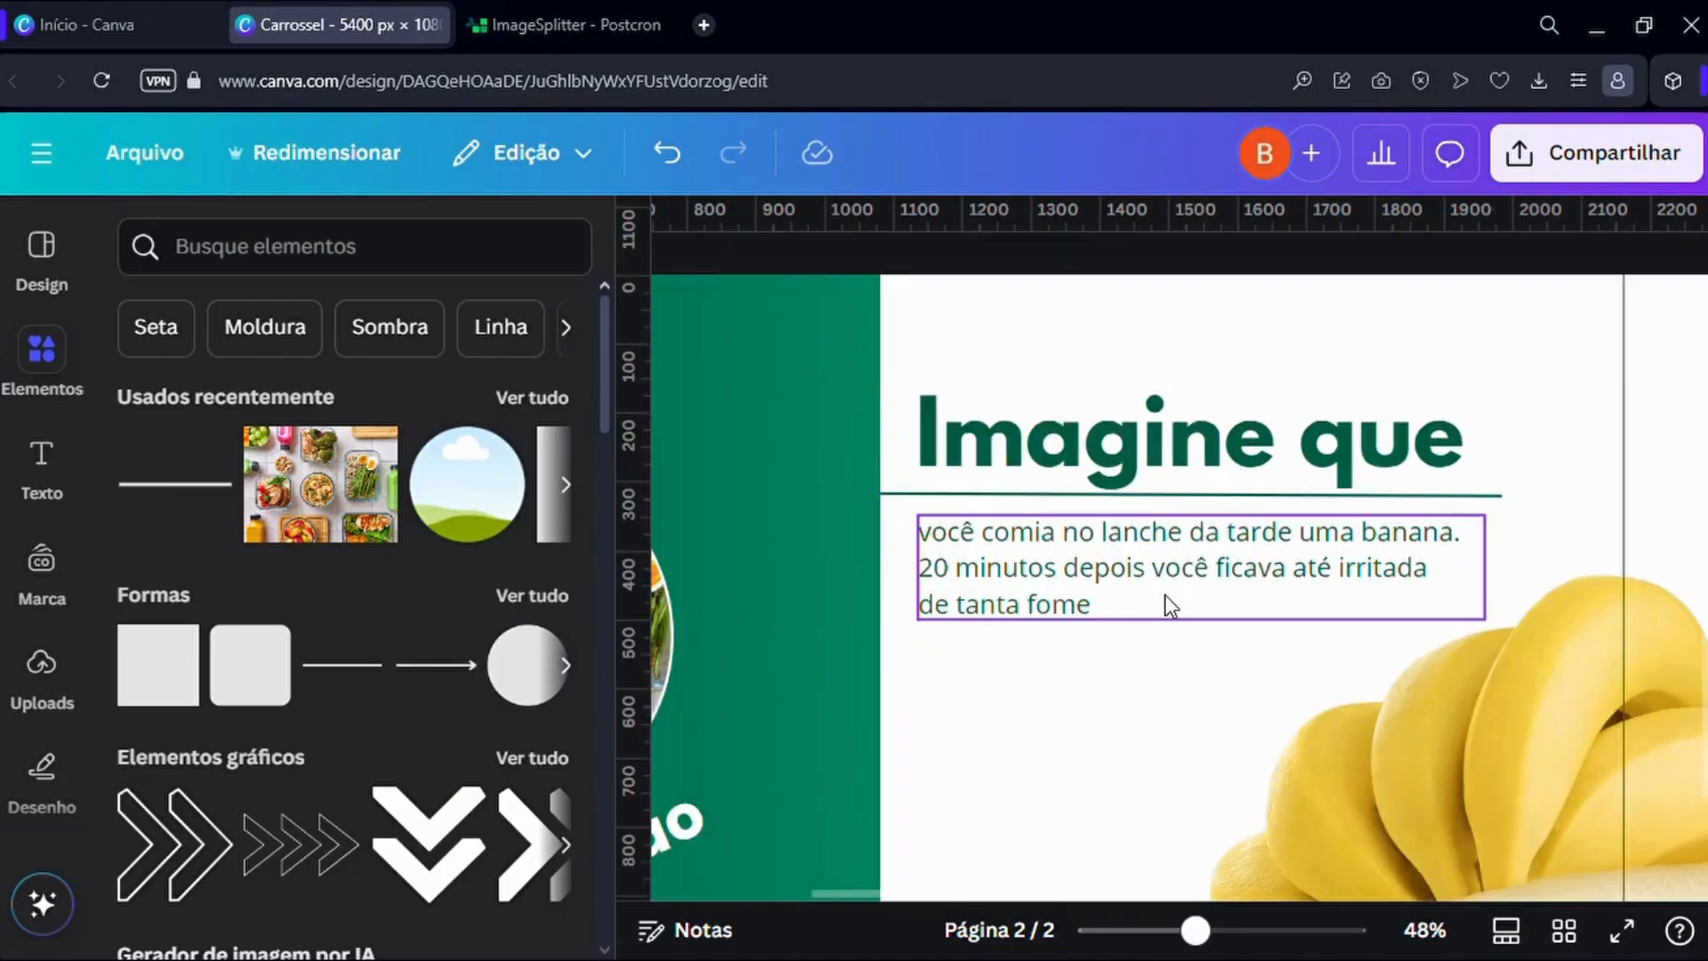
{"action": "left_click", "coordinate": [1036, 431]}
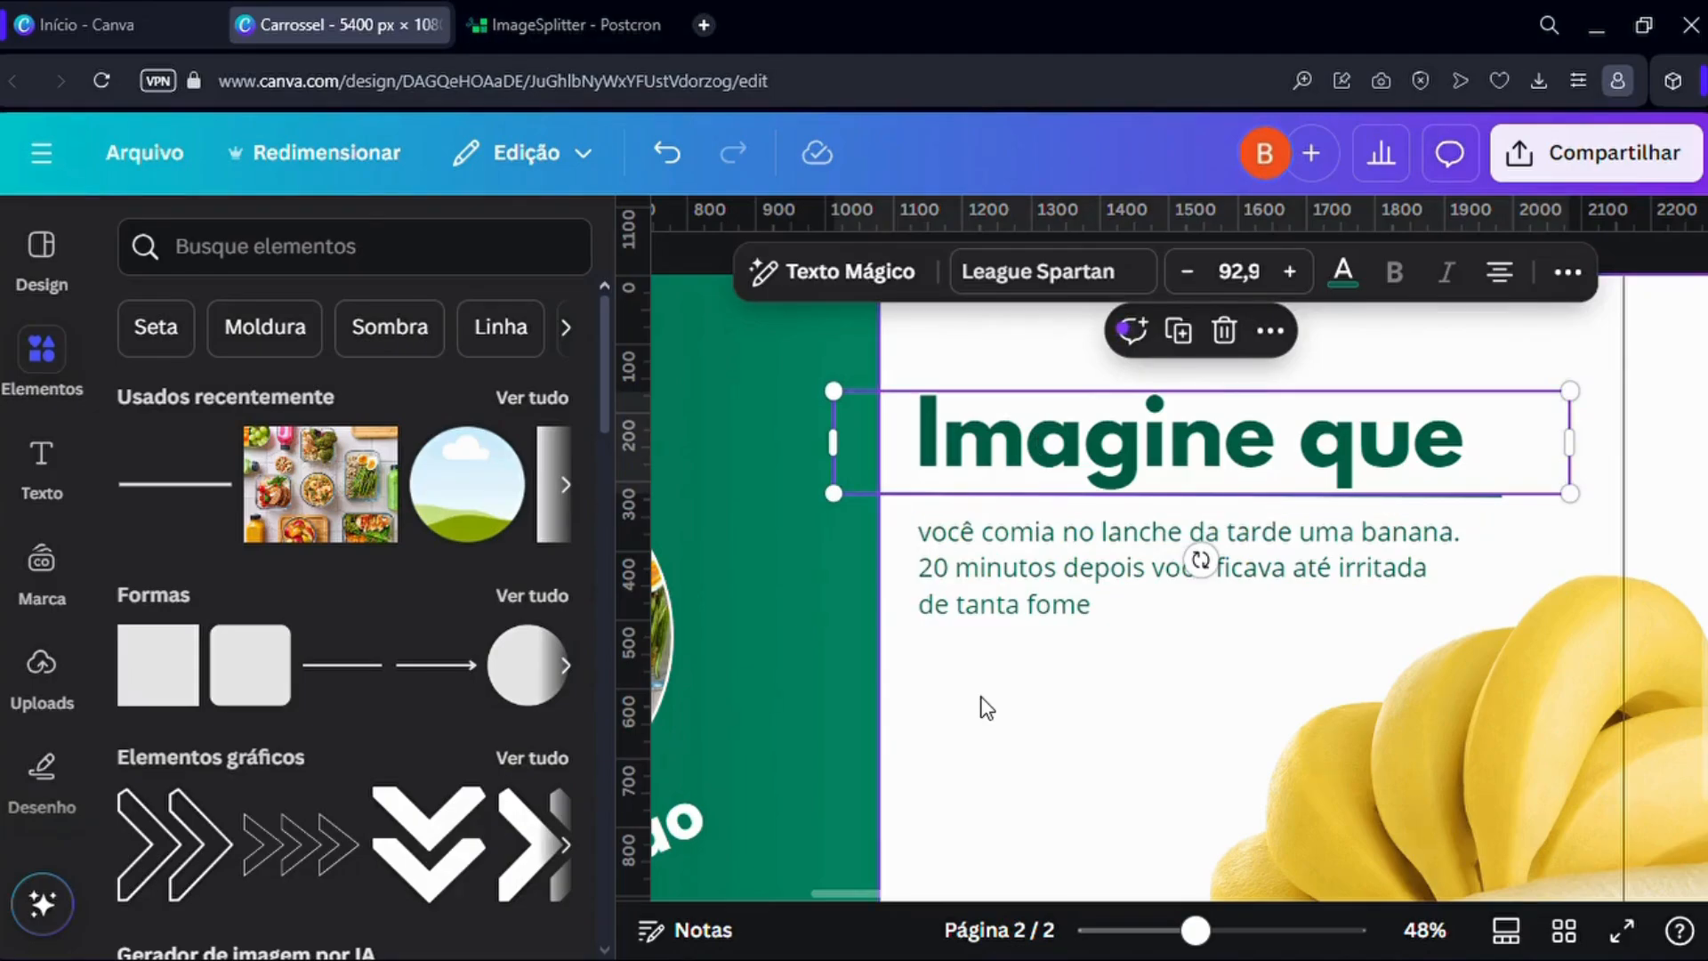
{"action": "left_click", "coordinate": [1018, 598]}
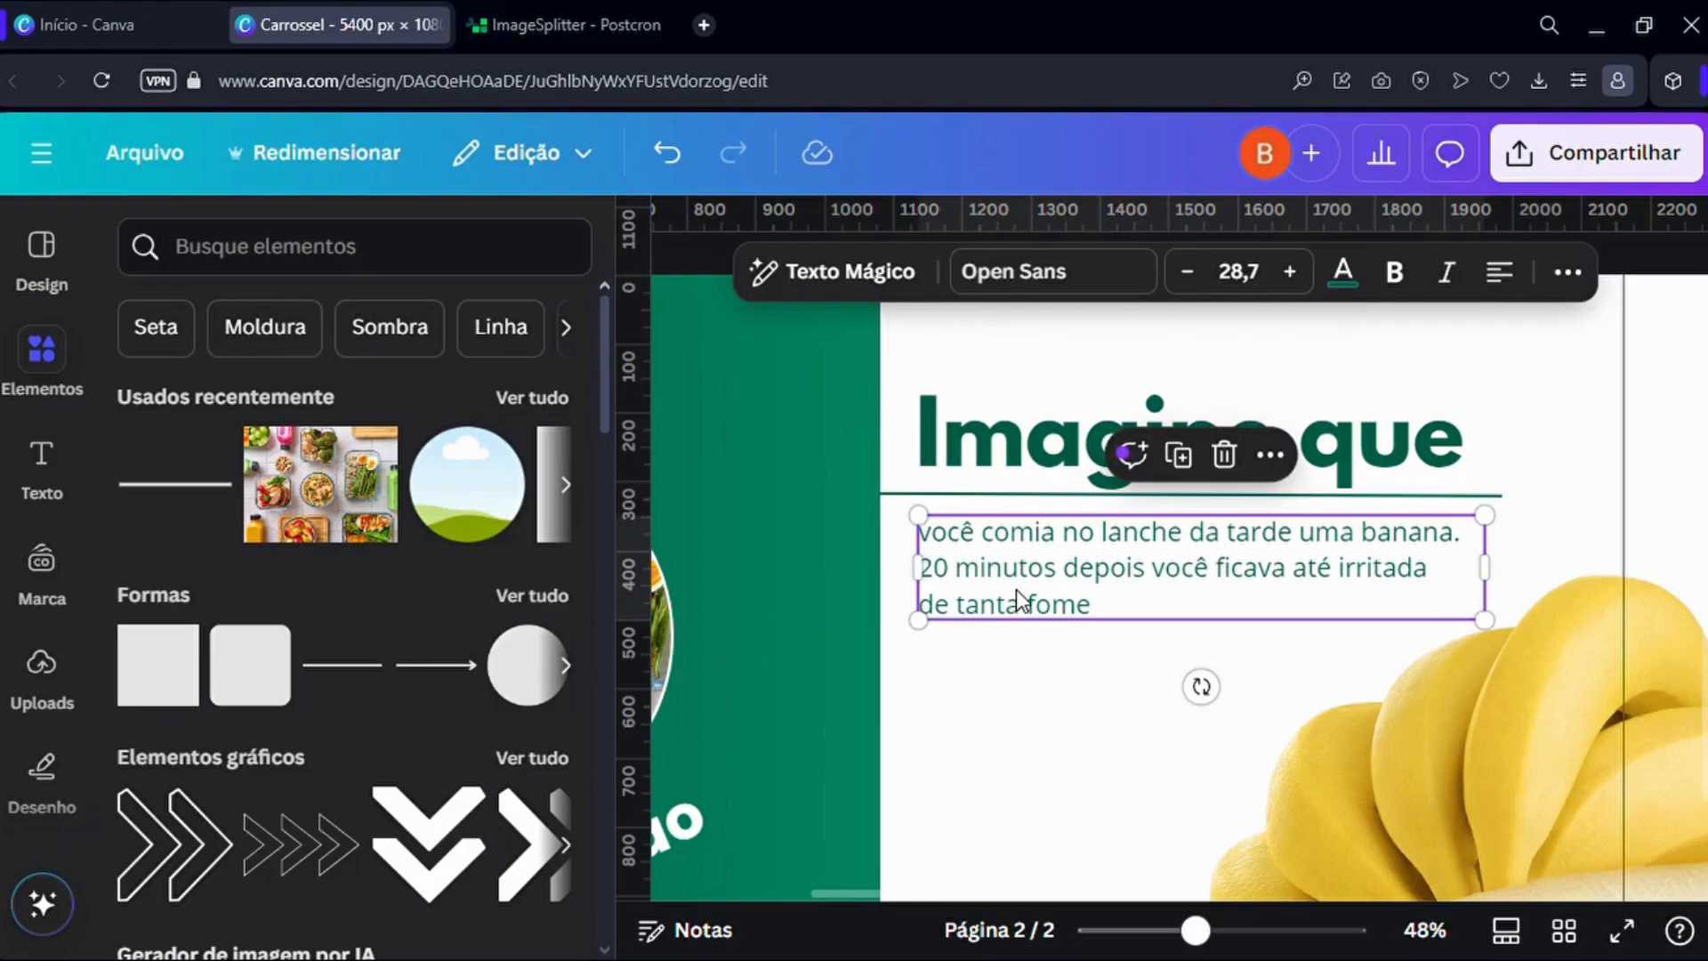
{"action": "scroll", "coordinate": [1032, 622], "scroll_direction": "down", "scroll_amount": 3}
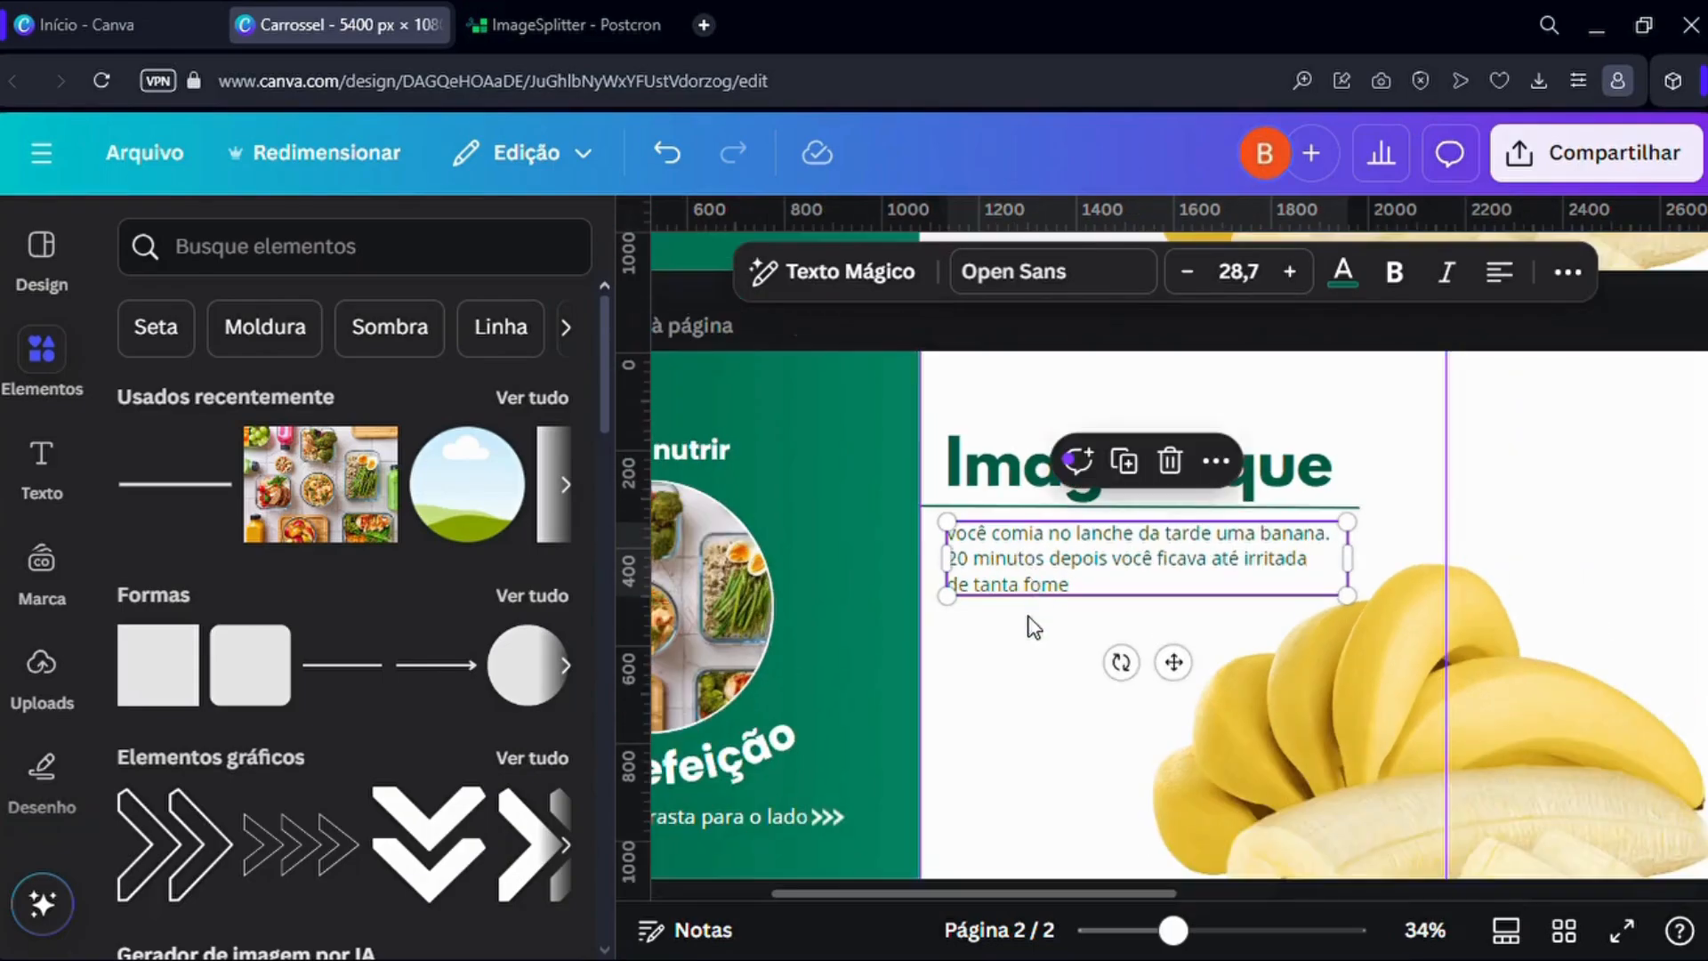
{"action": "scroll", "coordinate": [1032, 623], "scroll_direction": "up", "scroll_amount": 2}
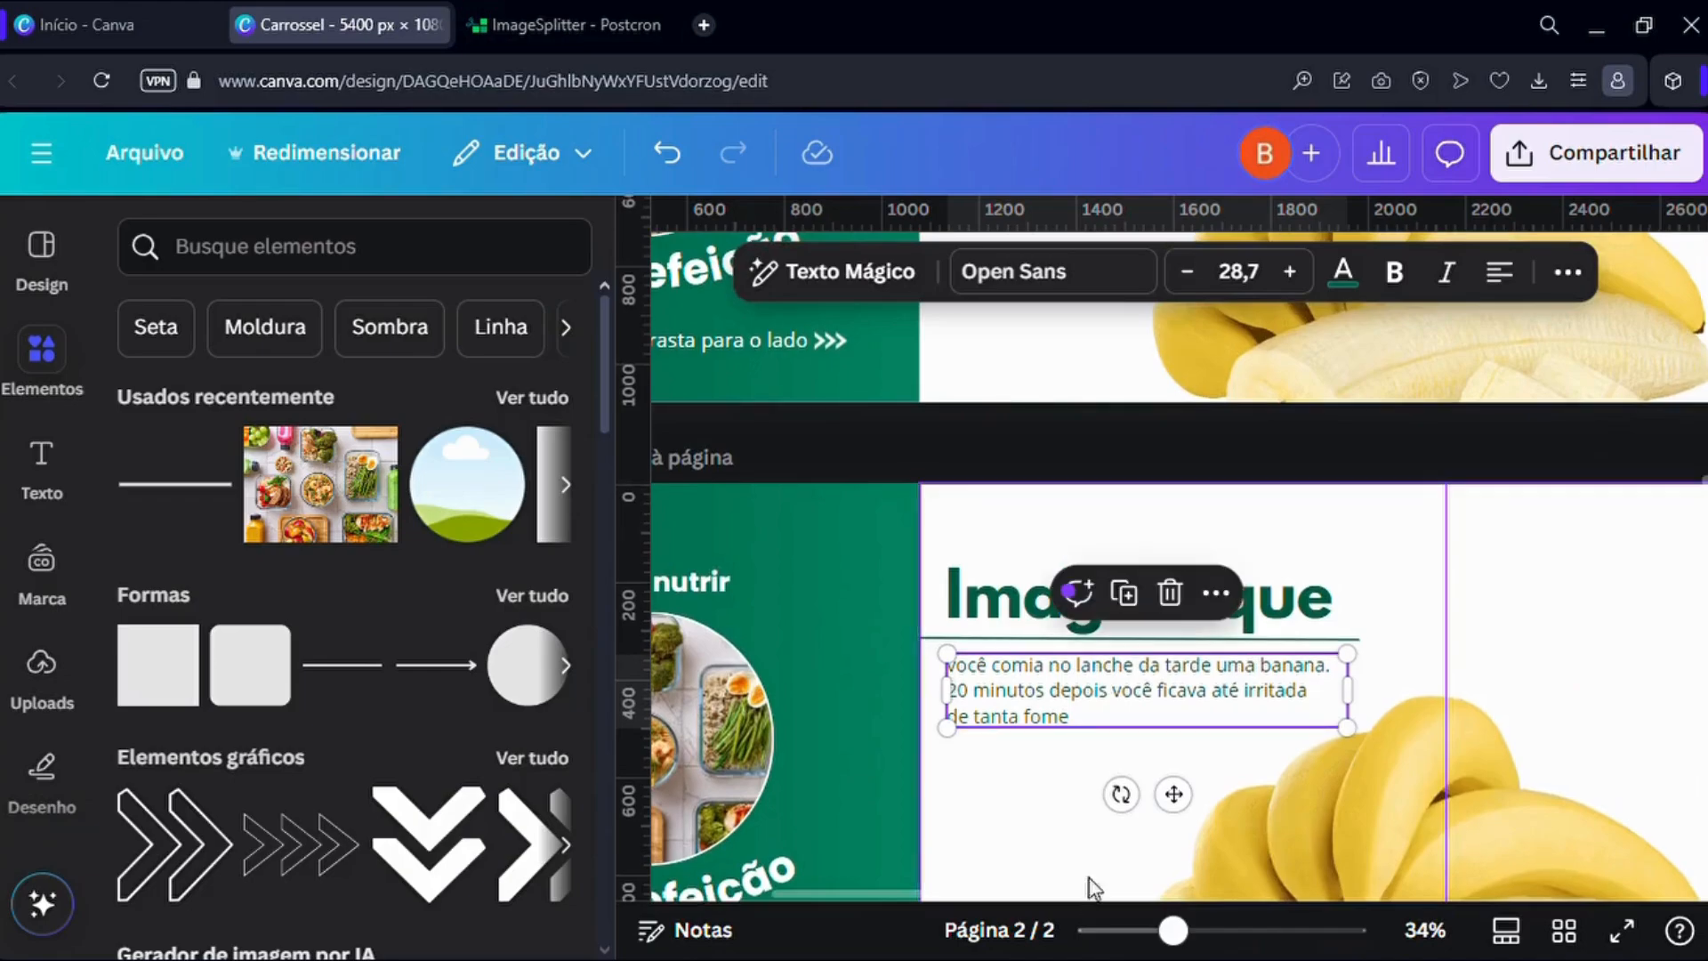
{"action": "left_click", "coordinate": [991, 480]}
{"action": "scroll", "coordinate": [1060, 705], "scroll_direction": "down", "scroll_amount": 3}
{"action": "scroll", "coordinate": [961, 649], "scroll_direction": "up", "scroll_amount": 5}
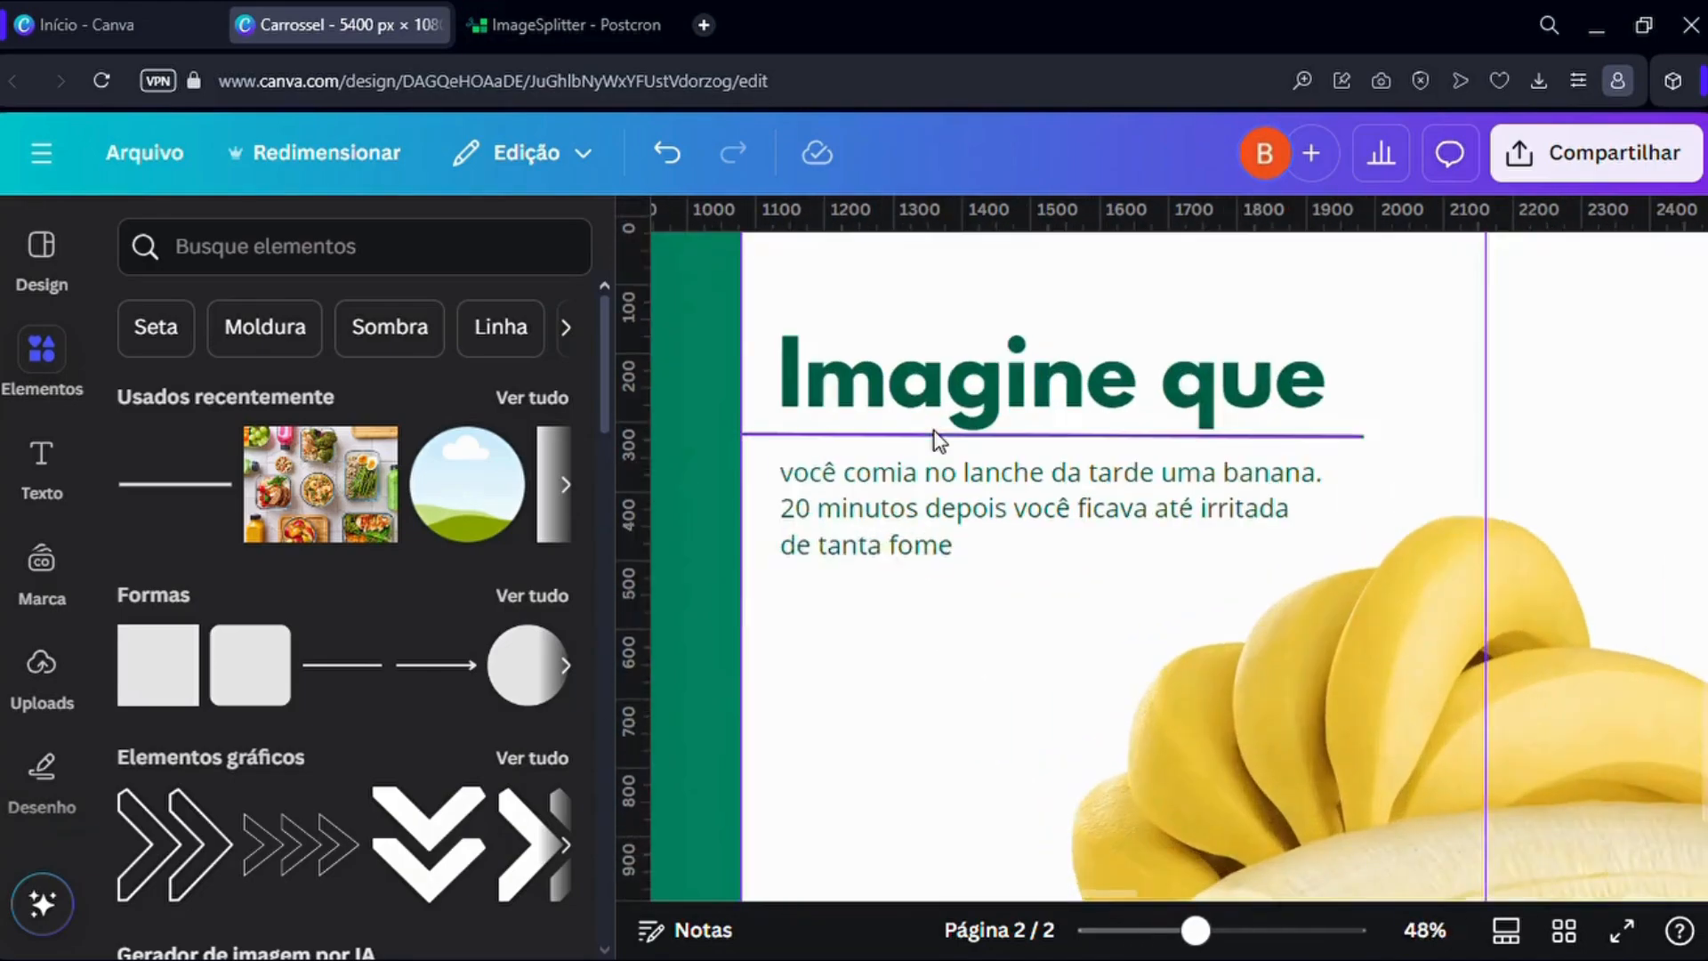
{"action": "scroll", "coordinate": [925, 614], "scroll_direction": "up", "scroll_amount": 2}
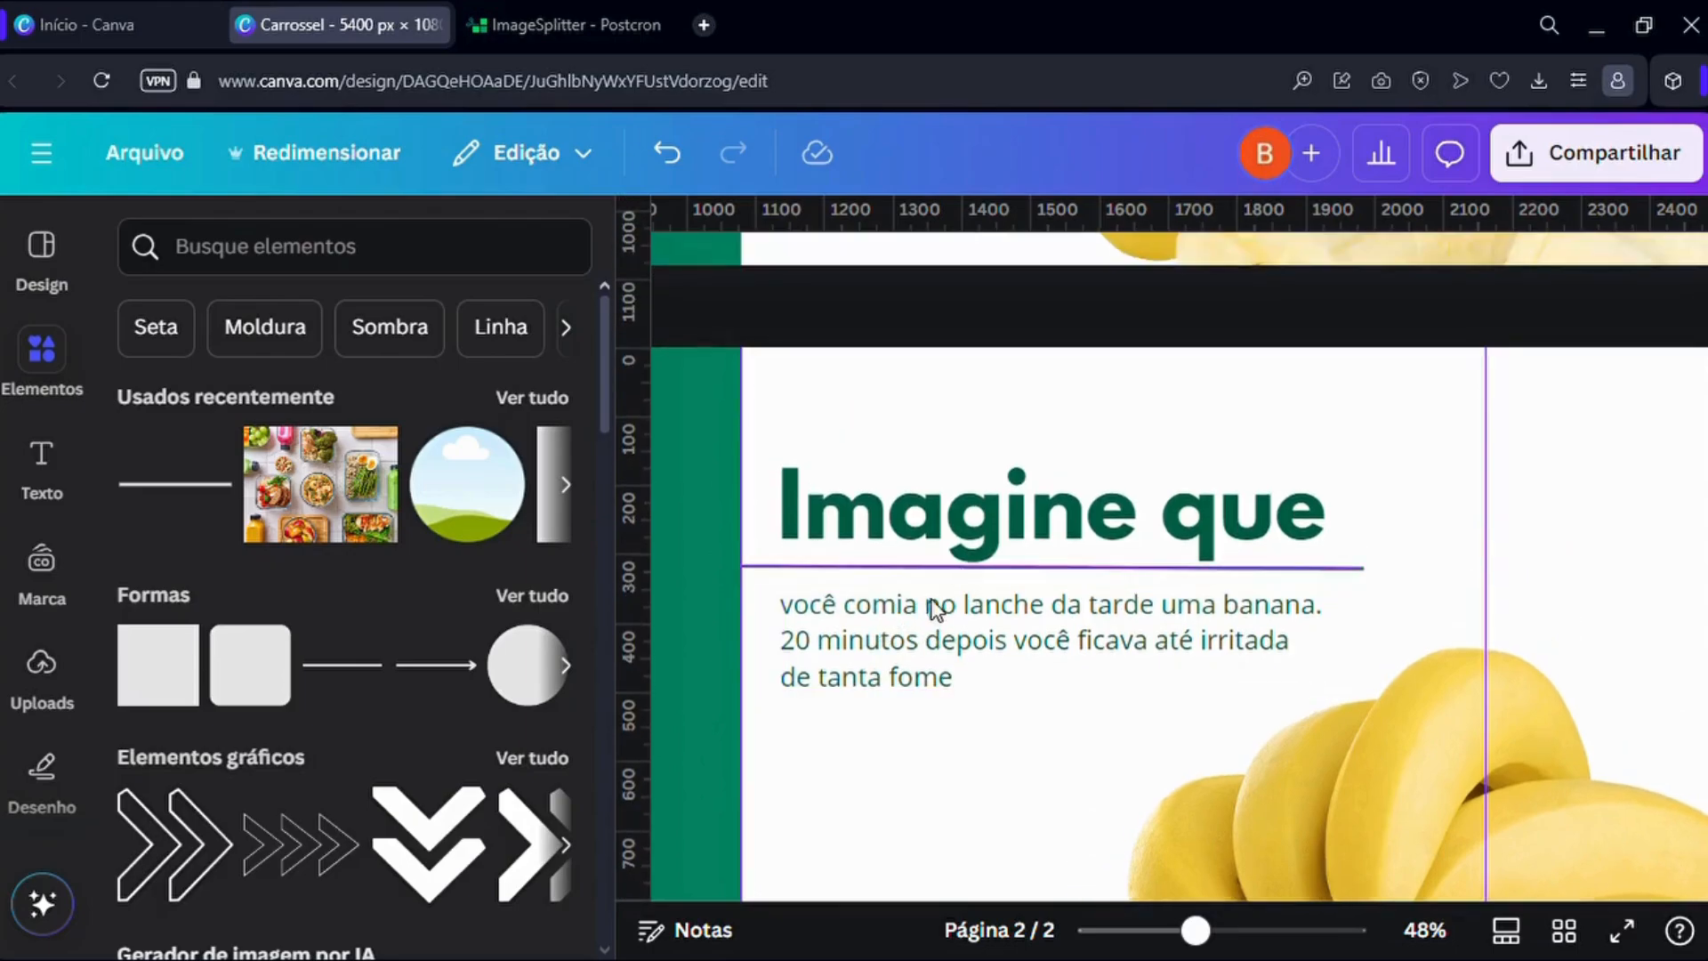
{"action": "scroll", "coordinate": [895, 667], "scroll_direction": "down", "scroll_amount": 2}
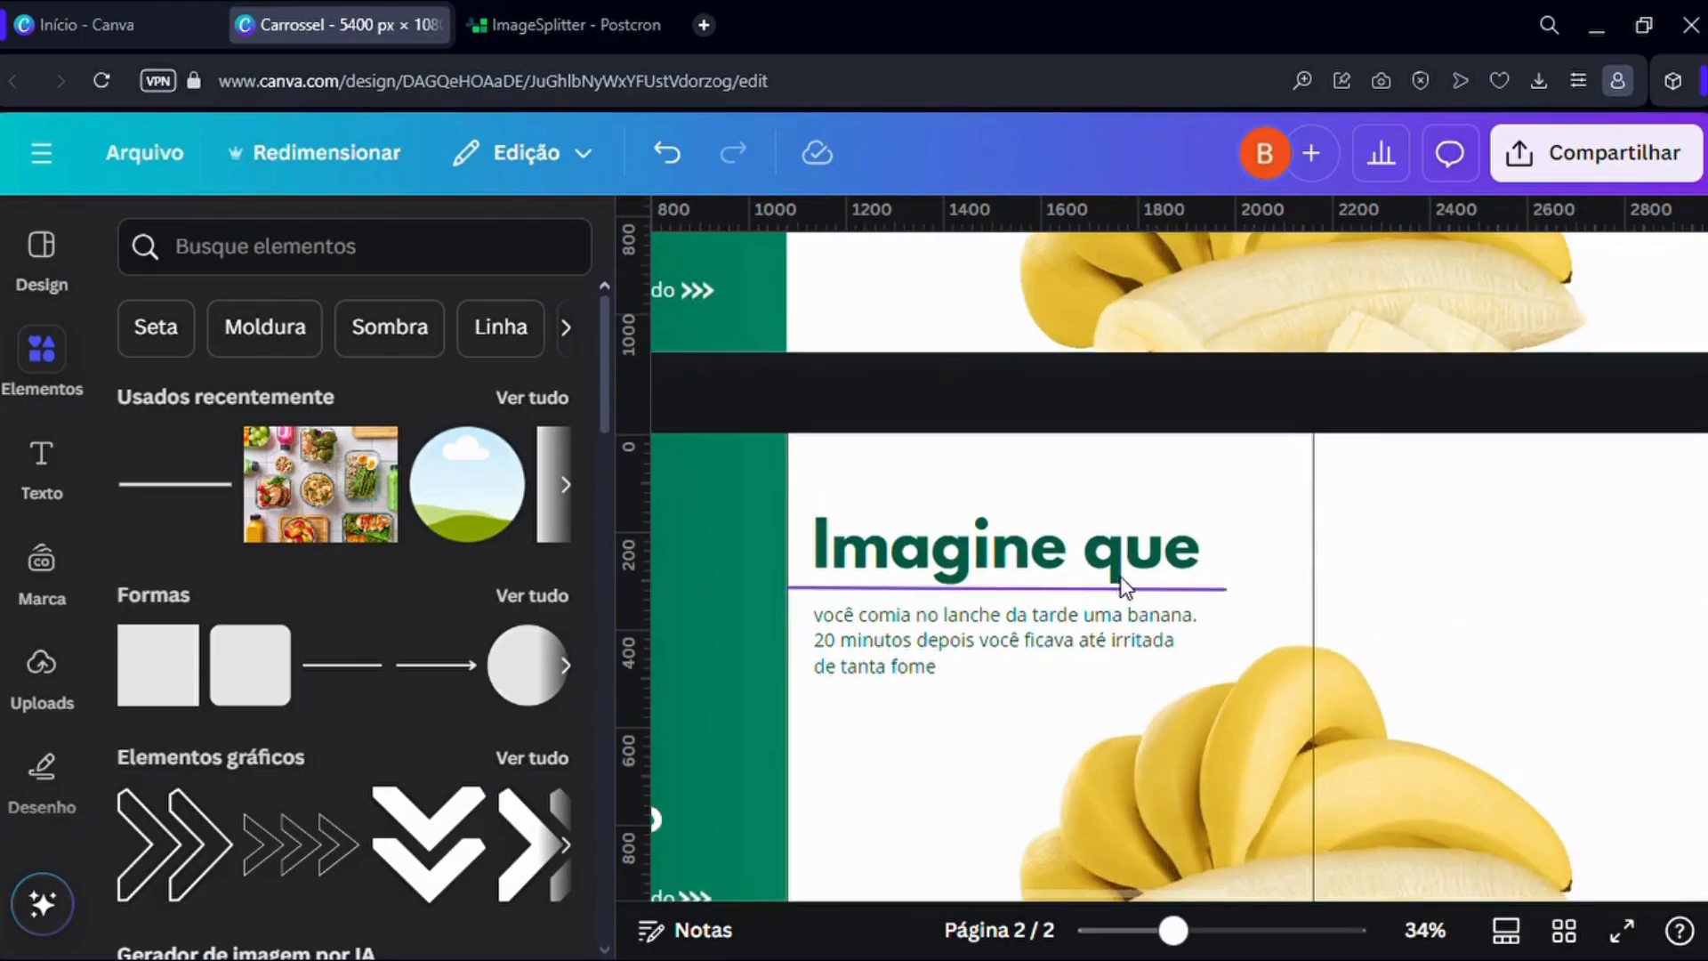
Copy the "Mais você" heading and the paragraph below it from page 1 to the third slide of page 2.
{"action": "scroll", "coordinate": [1126, 587], "scroll_direction": "down", "scroll_amount": 2}
{"action": "scroll", "coordinate": [1140, 437], "scroll_direction": "down", "scroll_amount": 2}
{"action": "scroll", "coordinate": [1586, 427], "scroll_direction": "up", "scroll_amount": 4}
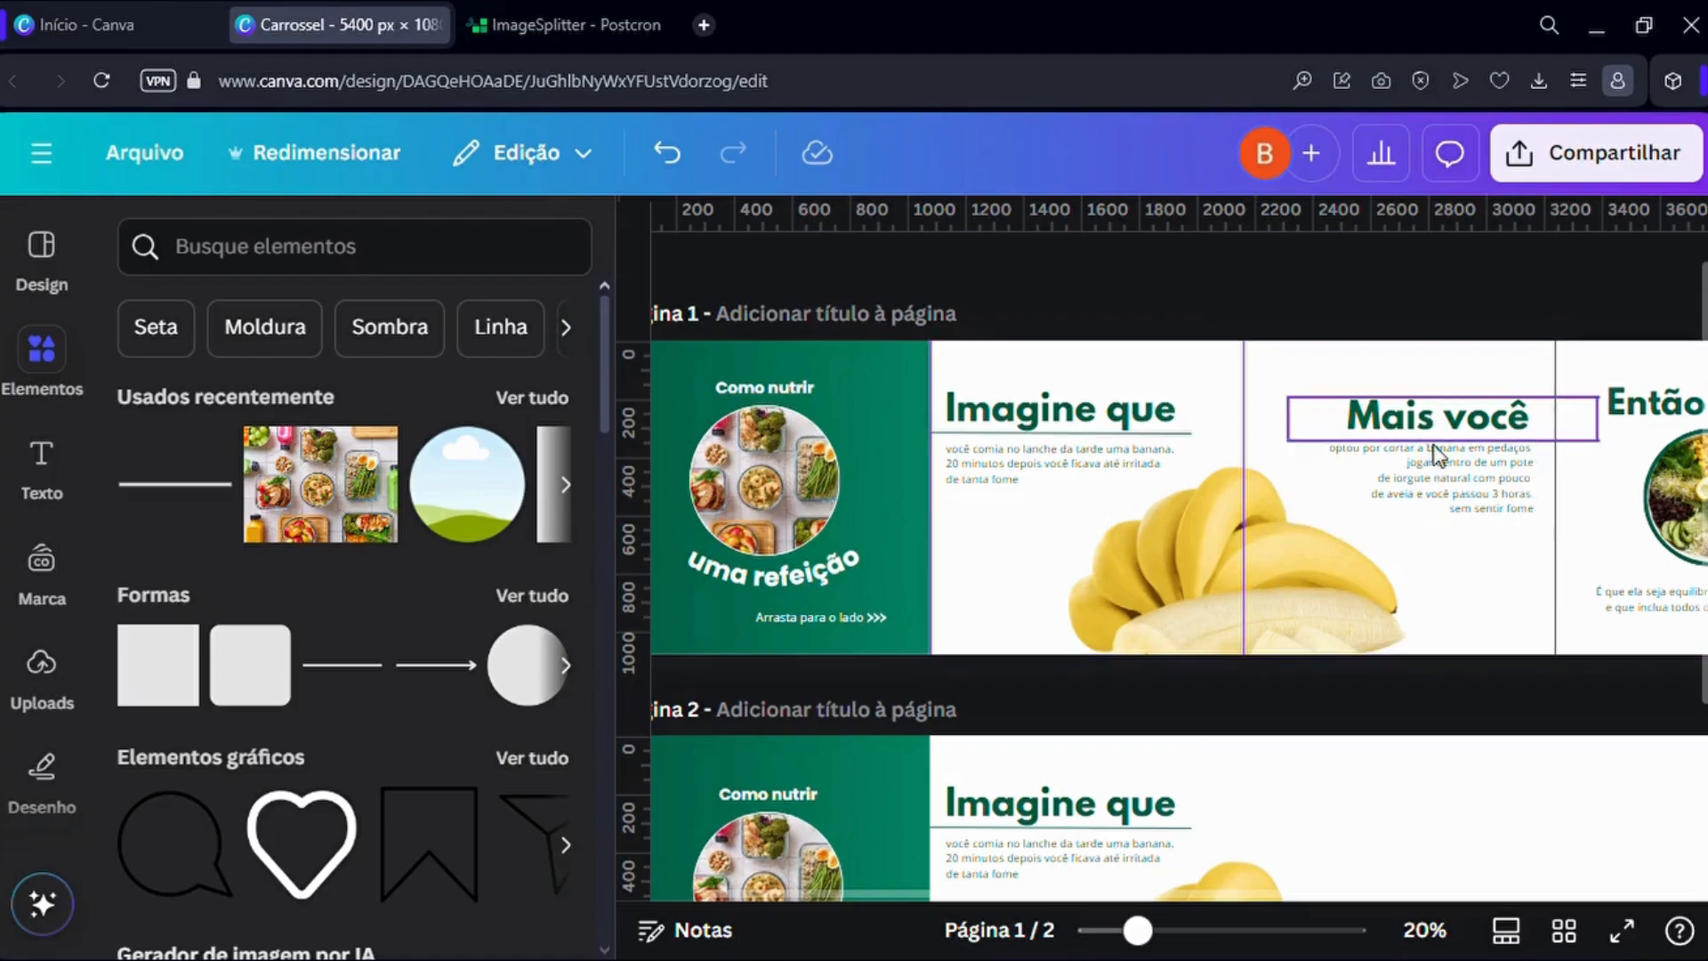
{"action": "left_click_drag", "start_coordinate": [1412, 297], "coordinate": [1432, 485]}
{"action": "scroll", "coordinate": [1432, 485], "scroll_direction": "down", "scroll_amount": 3}
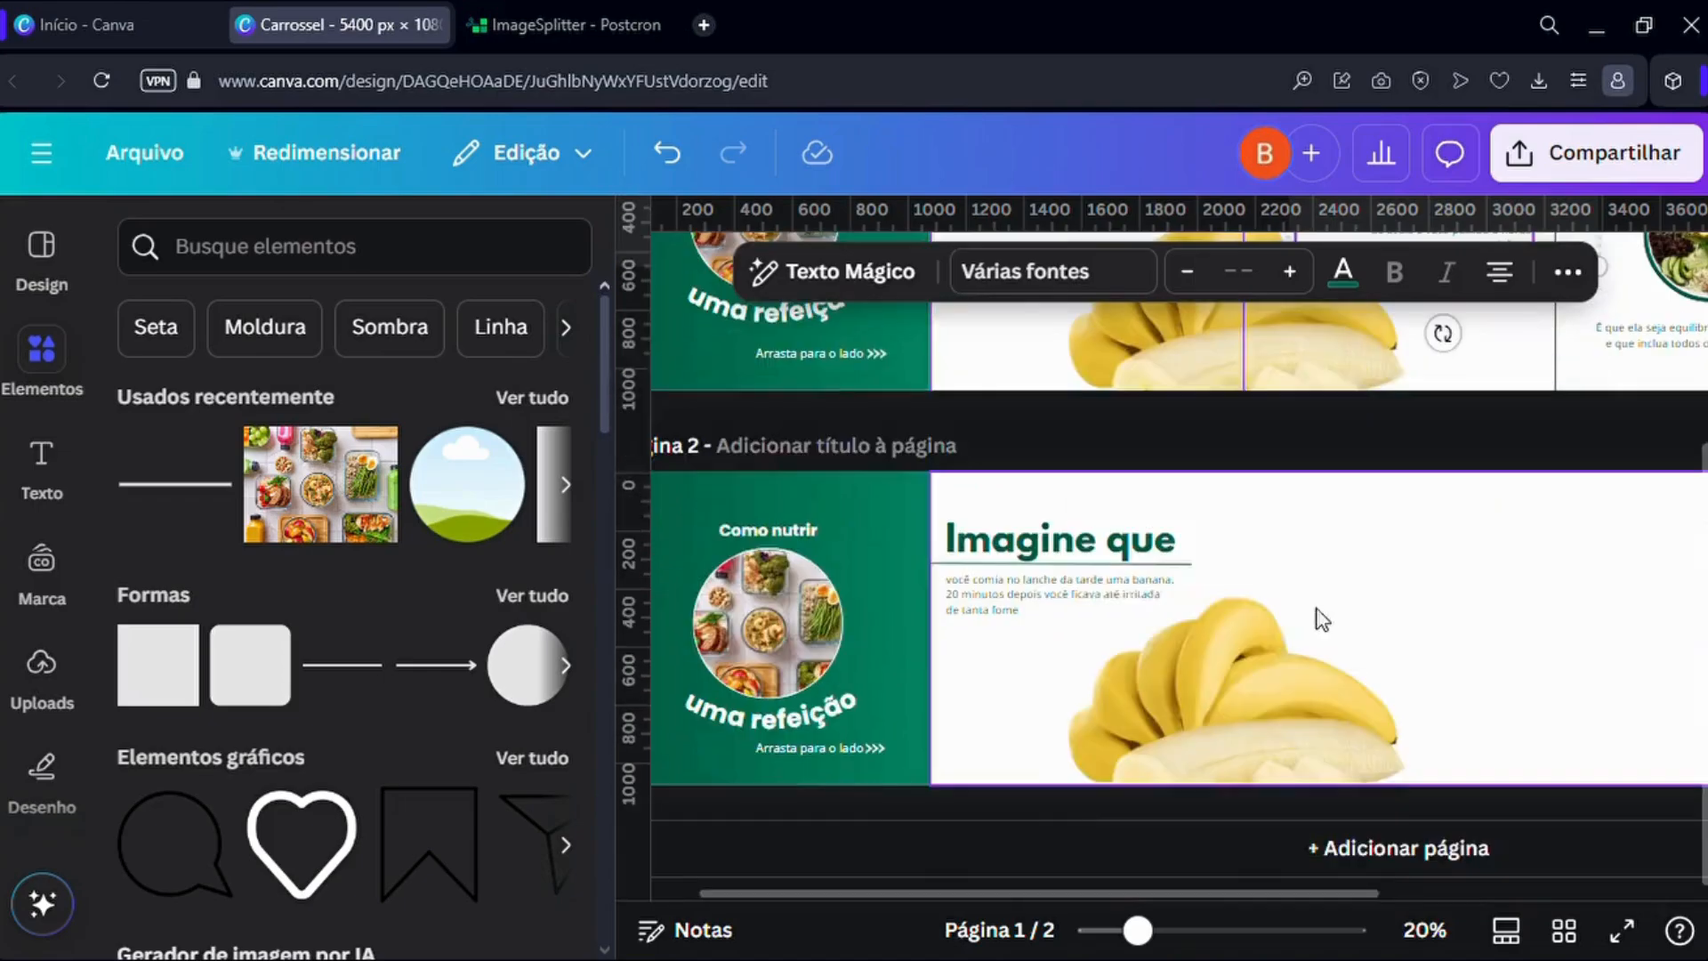
{"action": "left_click", "coordinate": [1436, 591]}
{"action": "key", "text": "ctrl+v"}
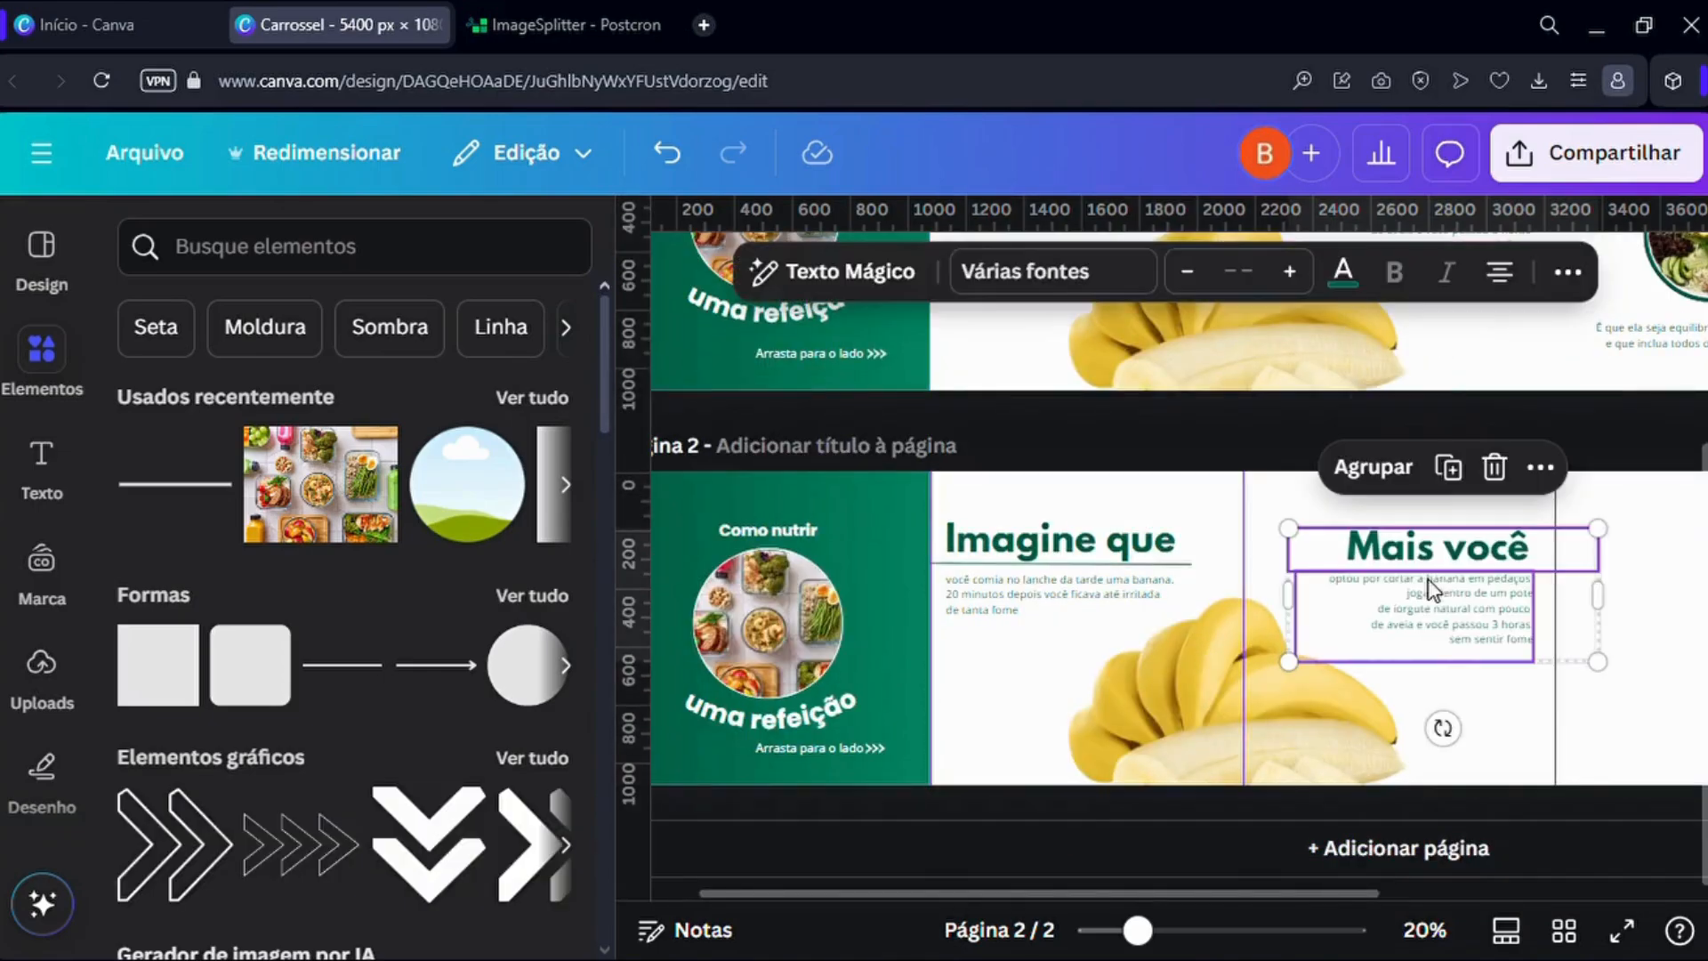
{"action": "left_click", "coordinate": [1173, 469]}
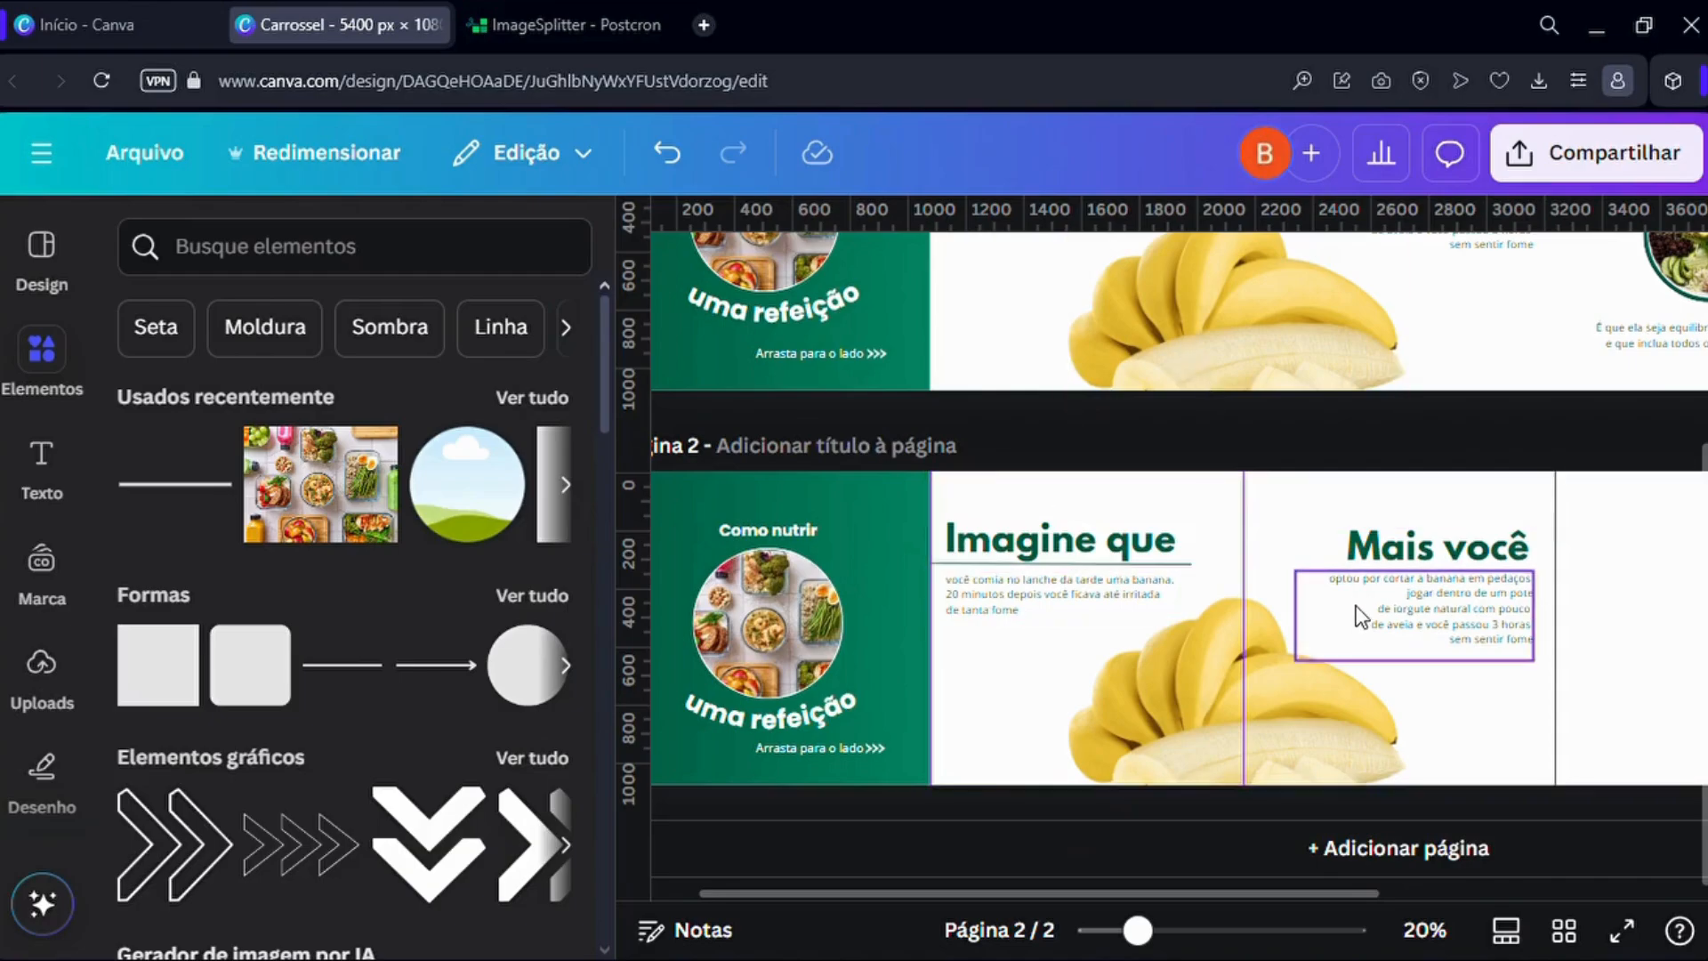
Examine how the "Mais você" text and the banana image sit relative to the slide boundaries on page 2.
{"action": "scroll", "coordinate": [1415, 591], "scroll_direction": "up", "scroll_amount": 3}
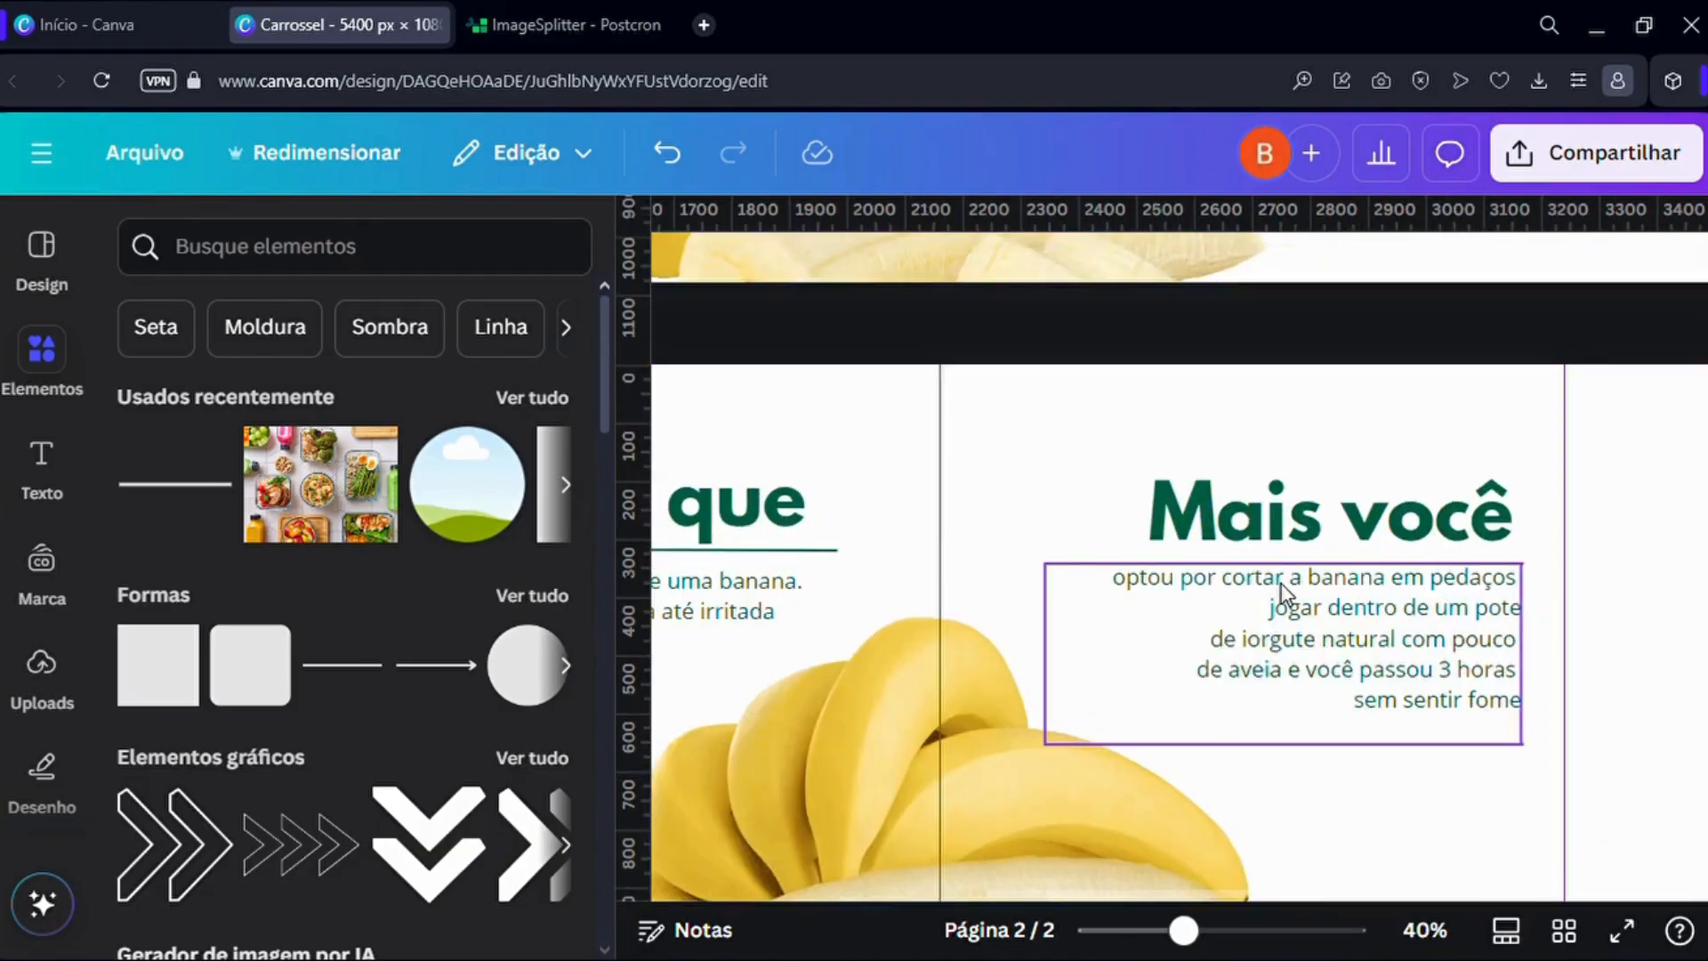
{"action": "scroll", "coordinate": [1283, 591], "scroll_direction": "down", "scroll_amount": 3}
{"action": "scroll", "coordinate": [1513, 596], "scroll_direction": "down", "scroll_amount": 3}
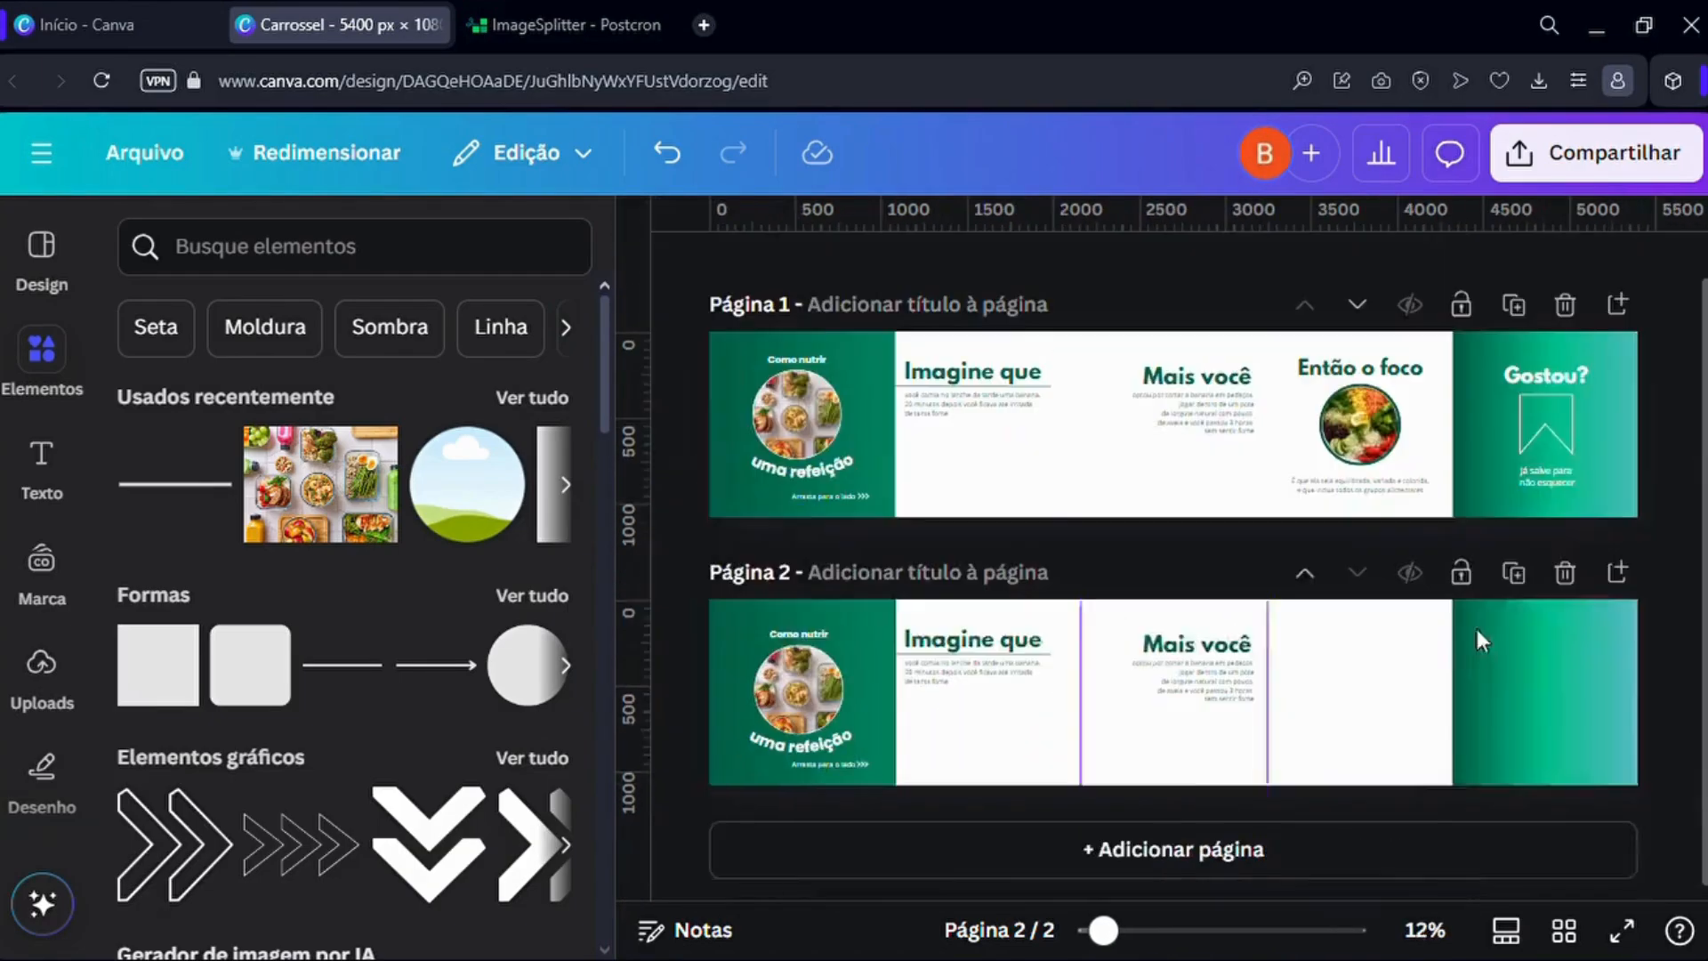
{"action": "scroll", "coordinate": [1296, 663], "scroll_direction": "up", "scroll_amount": 2}
{"action": "left_click", "coordinate": [1434, 664]}
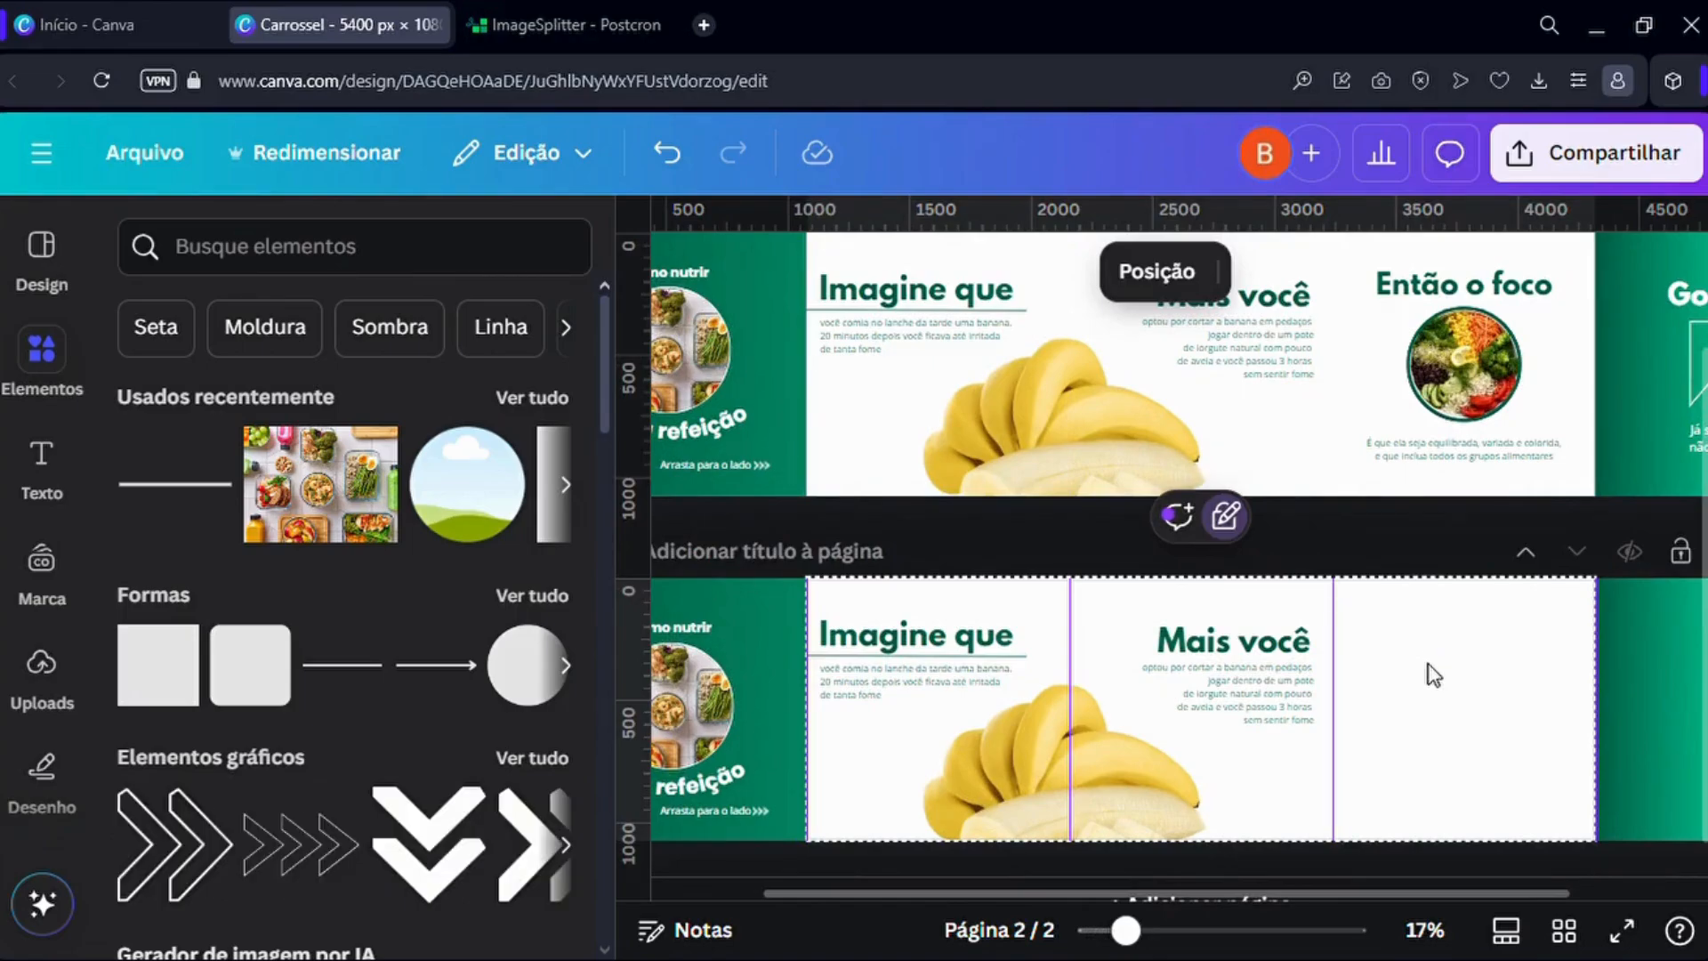
{"action": "scroll", "coordinate": [1434, 656], "scroll_direction": "up", "scroll_amount": 4}
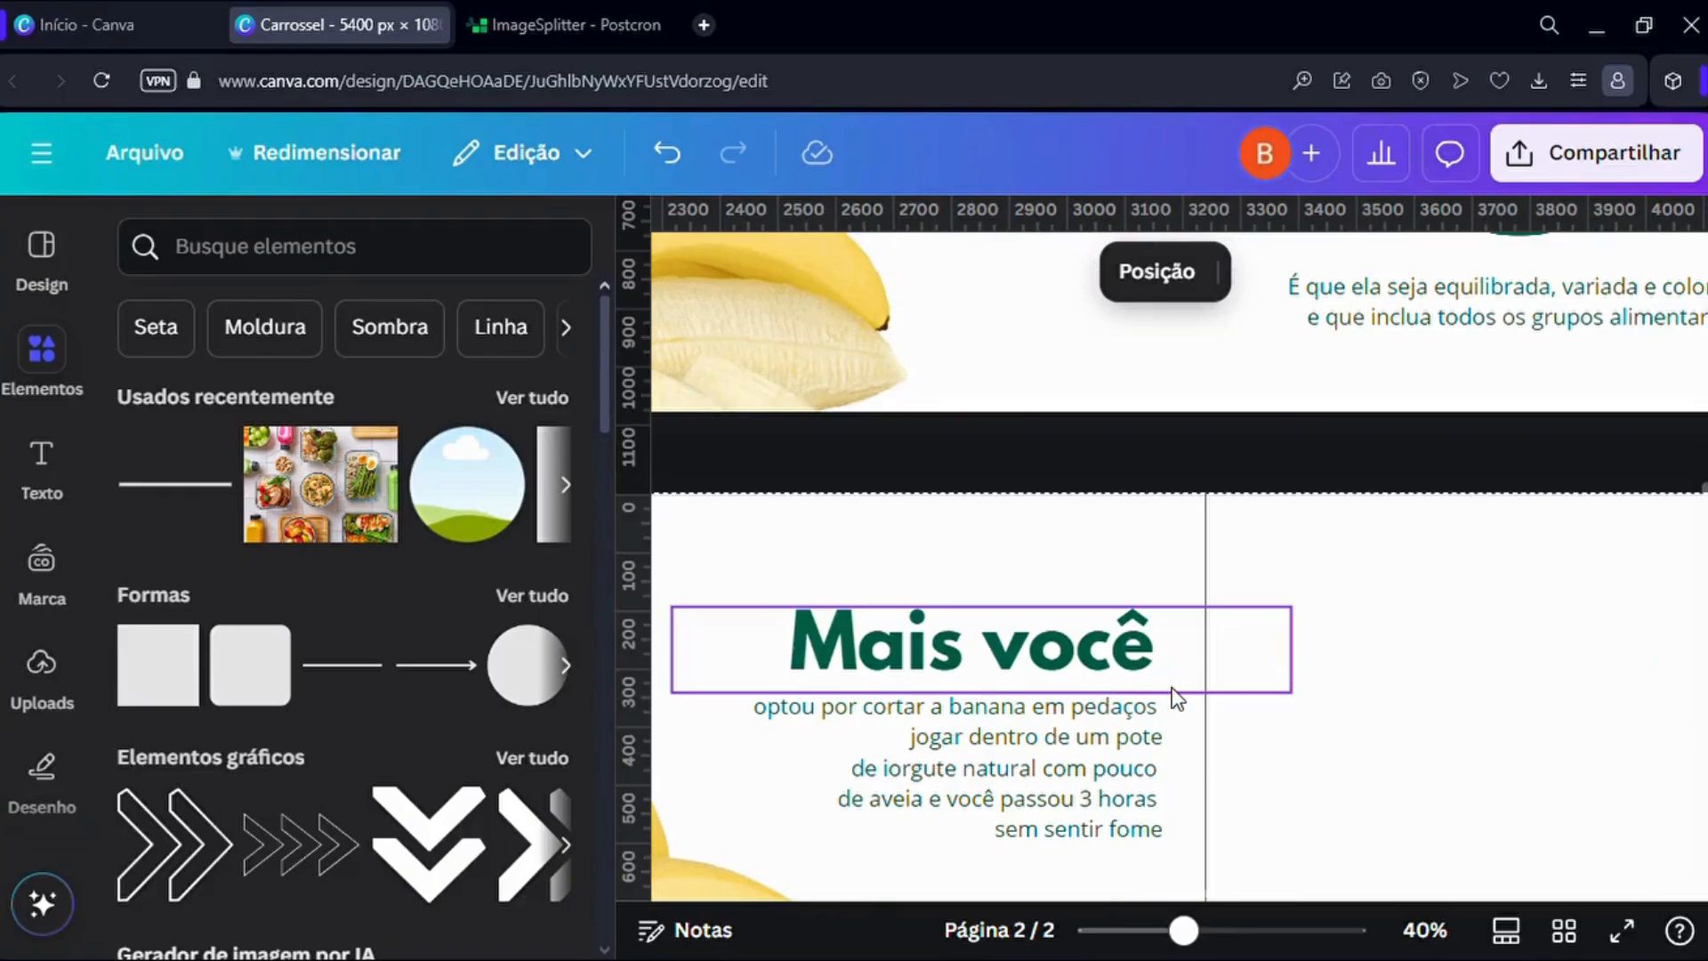
{"action": "scroll", "coordinate": [926, 669], "scroll_direction": "down", "scroll_amount": 3}
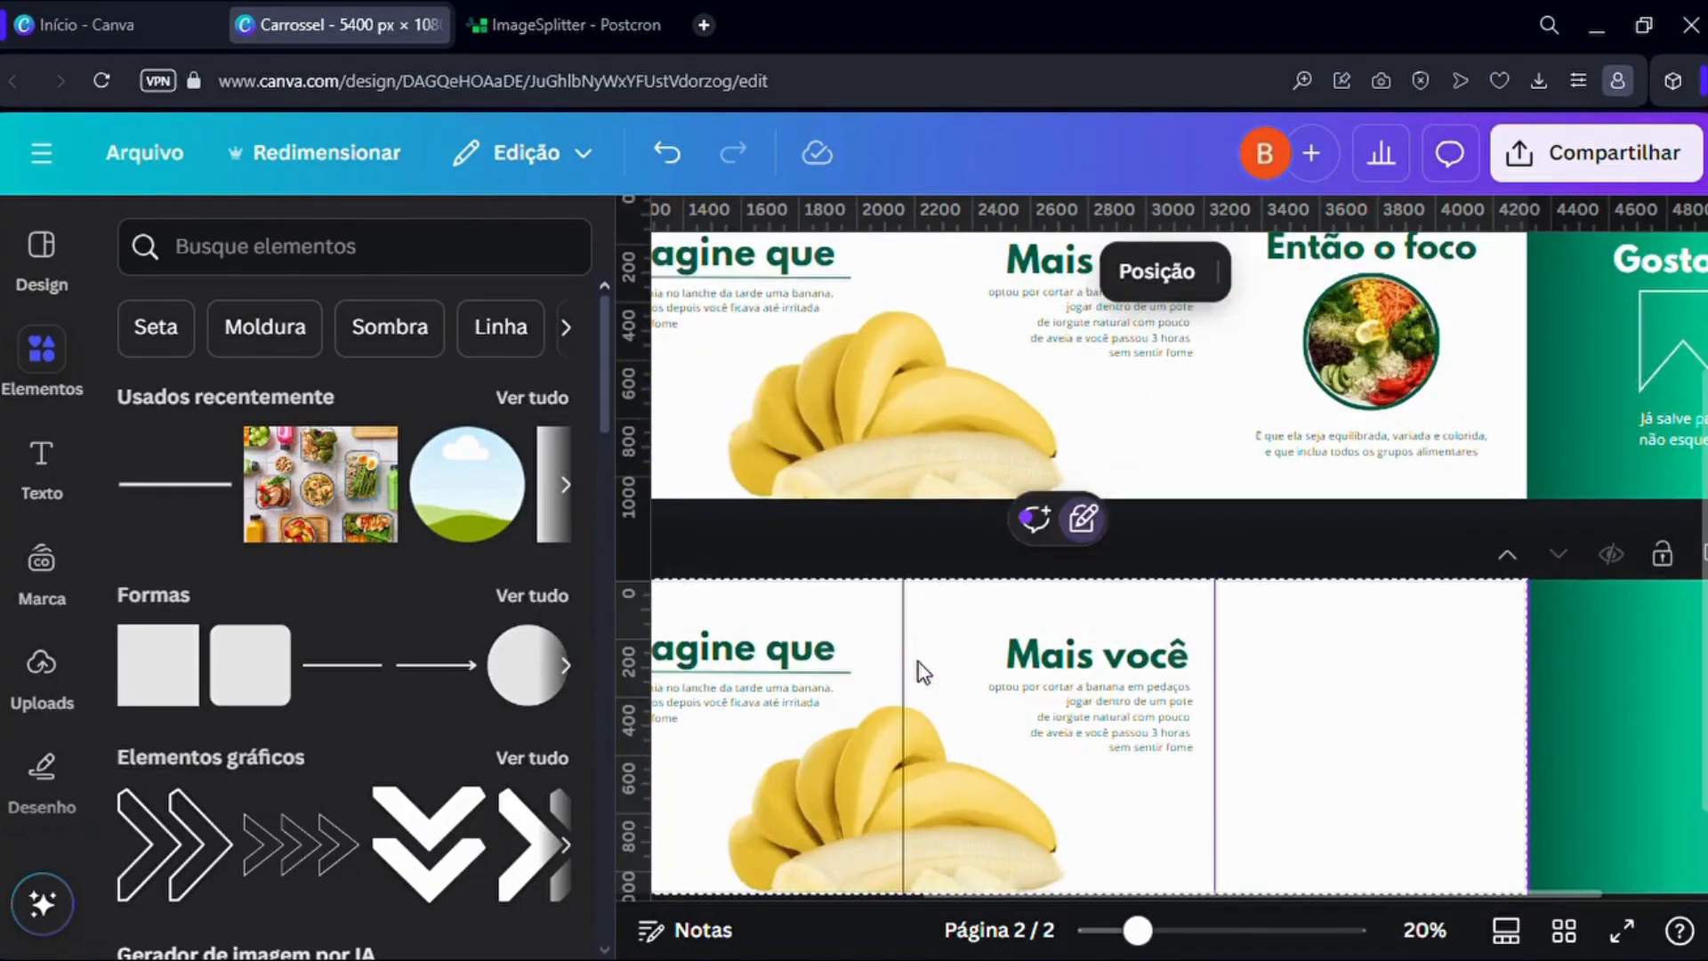
{"action": "scroll", "coordinate": [915, 672], "scroll_direction": "down", "scroll_amount": 1}
{"action": "scroll", "coordinate": [953, 752], "scroll_direction": "up", "scroll_amount": 1}
{"action": "scroll", "coordinate": [904, 763], "scroll_direction": "up", "scroll_amount": 2}
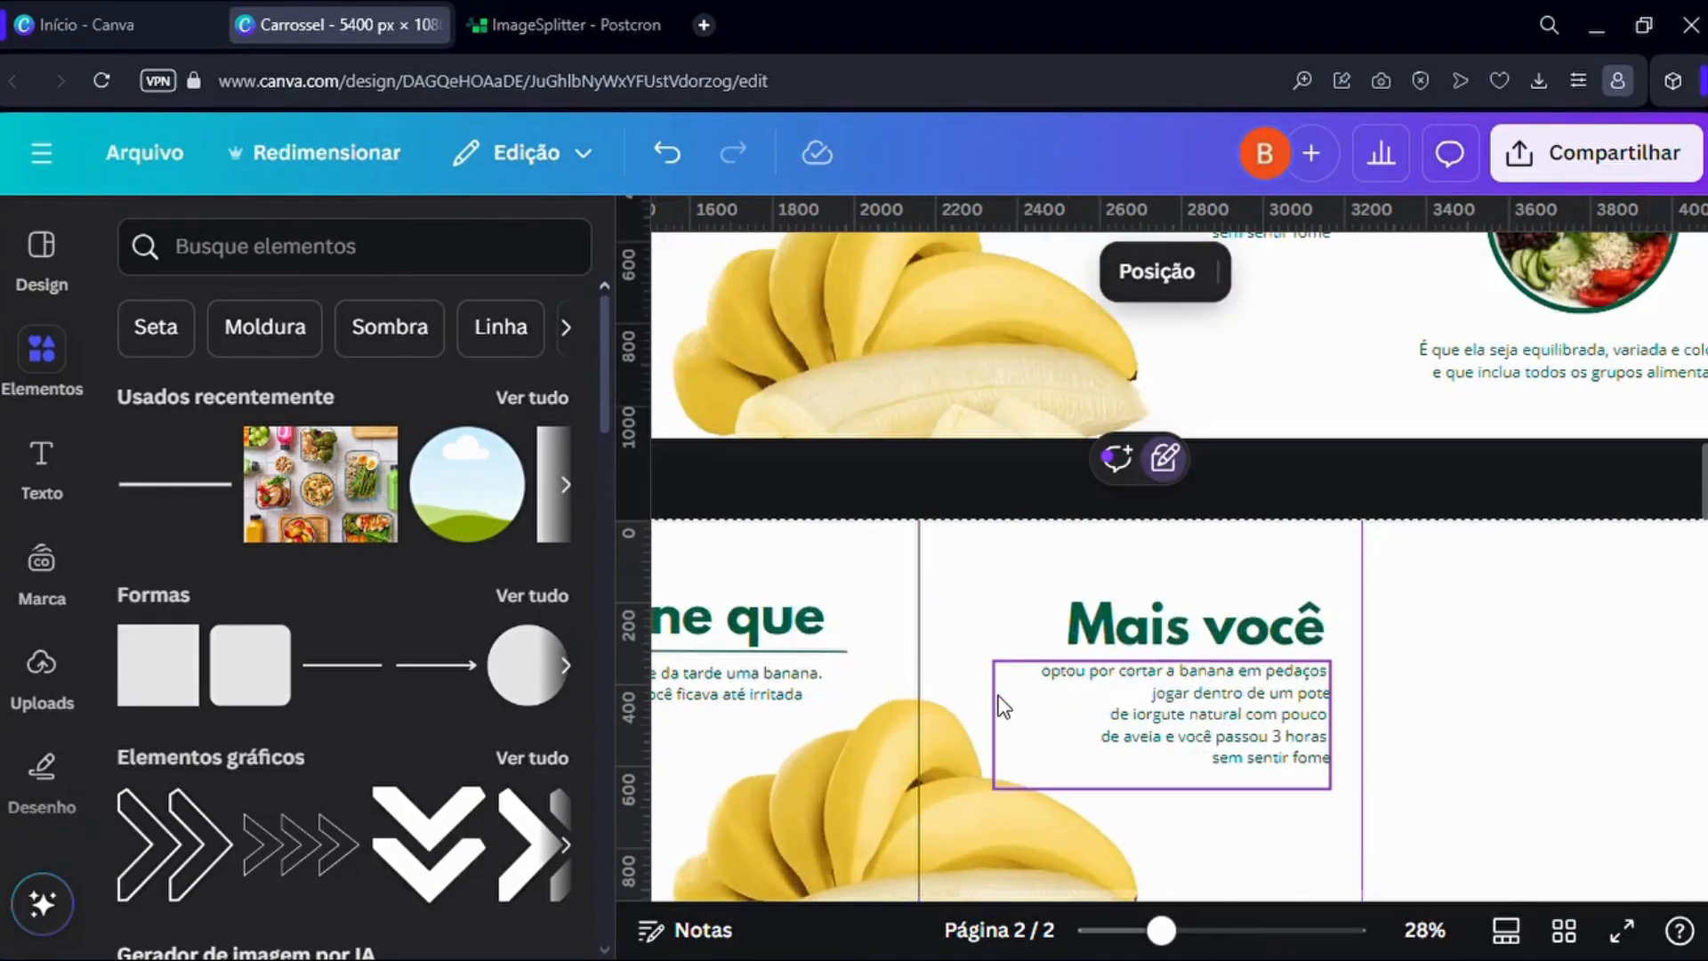
{"action": "scroll", "coordinate": [999, 702], "scroll_direction": "down", "scroll_amount": 2}
{"action": "scroll", "coordinate": [968, 730], "scroll_direction": "down", "scroll_amount": 3}
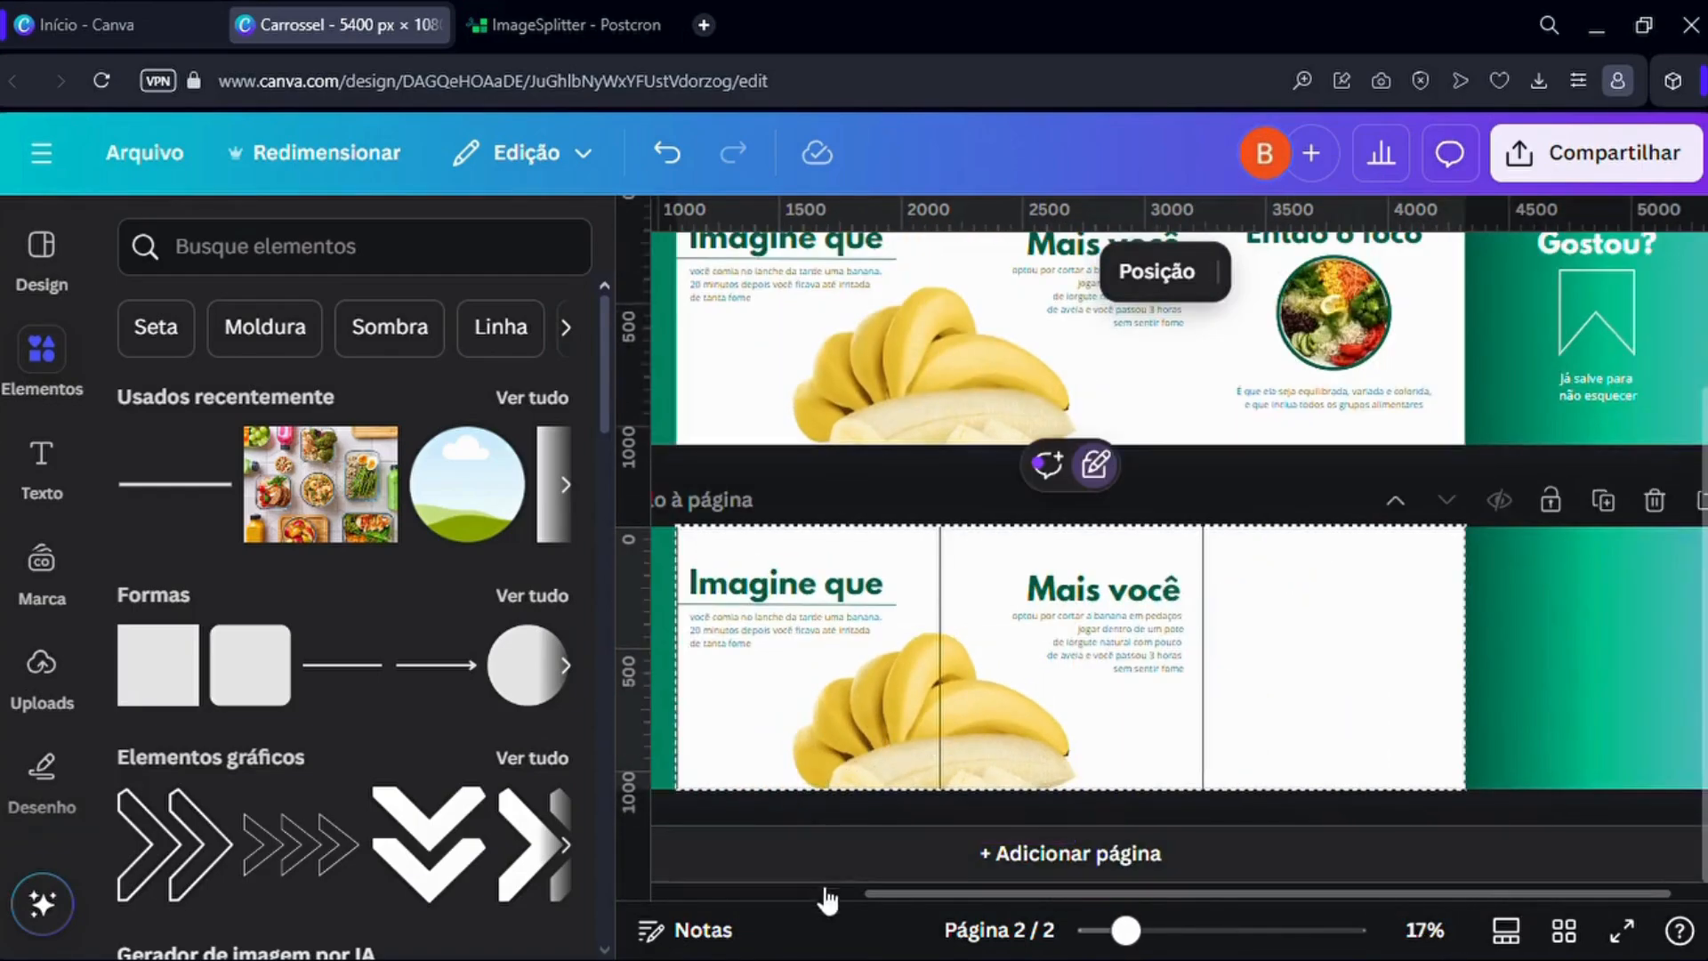
Copy the "Então o foco" heading, the round salad photo and the paragraph from page 1 to the fourth slide of page 2.
{"action": "scroll", "coordinate": [867, 735], "scroll_direction": "up", "scroll_amount": 2}
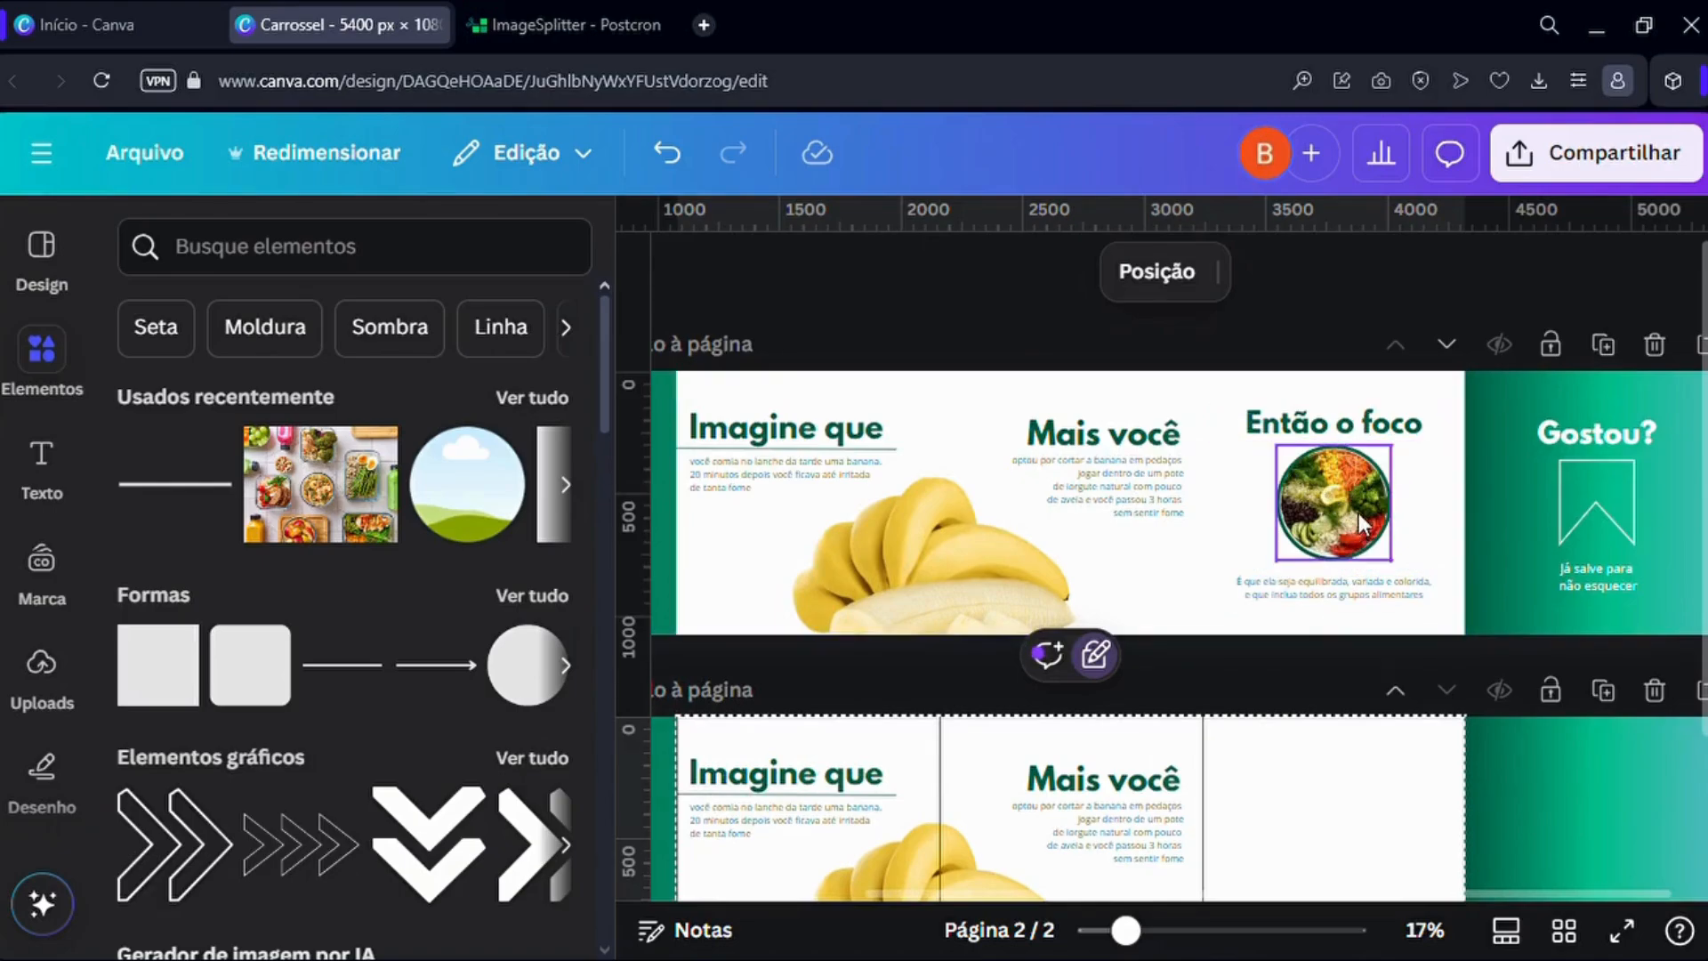
{"action": "scroll", "coordinate": [1353, 458], "scroll_direction": "up", "scroll_amount": 3}
{"action": "scroll", "coordinate": [1345, 418], "scroll_direction": "up", "scroll_amount": 1}
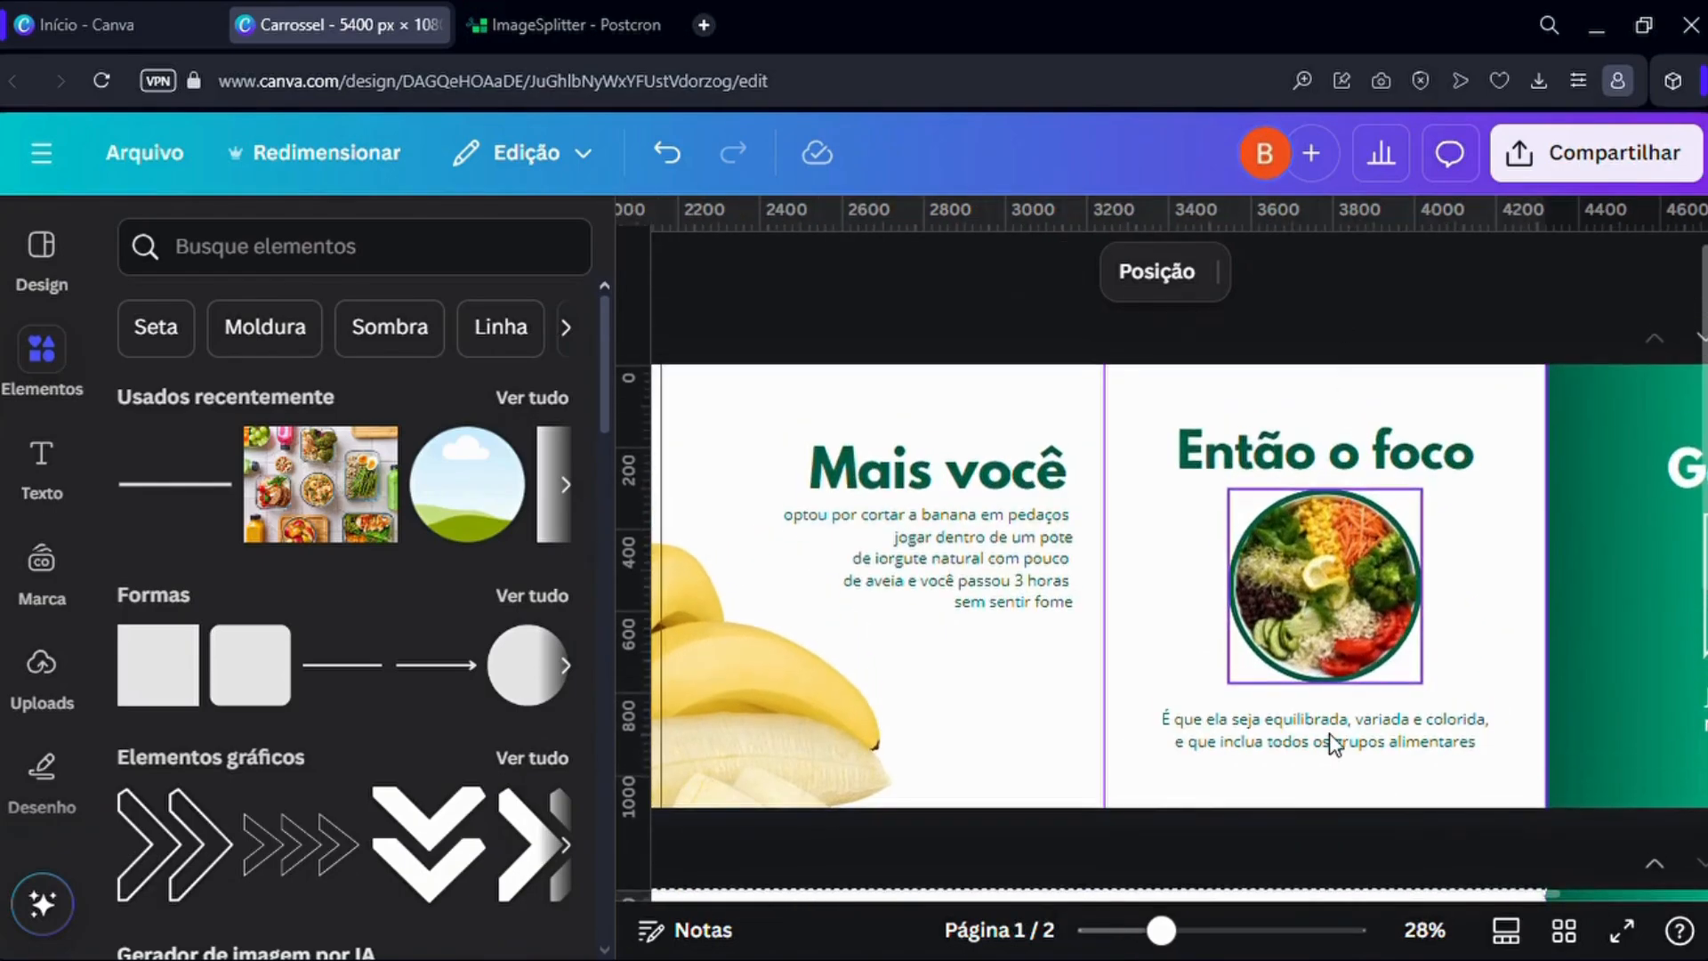
{"action": "left_click_drag", "start_coordinate": [1330, 733], "coordinate": [1329, 746]}
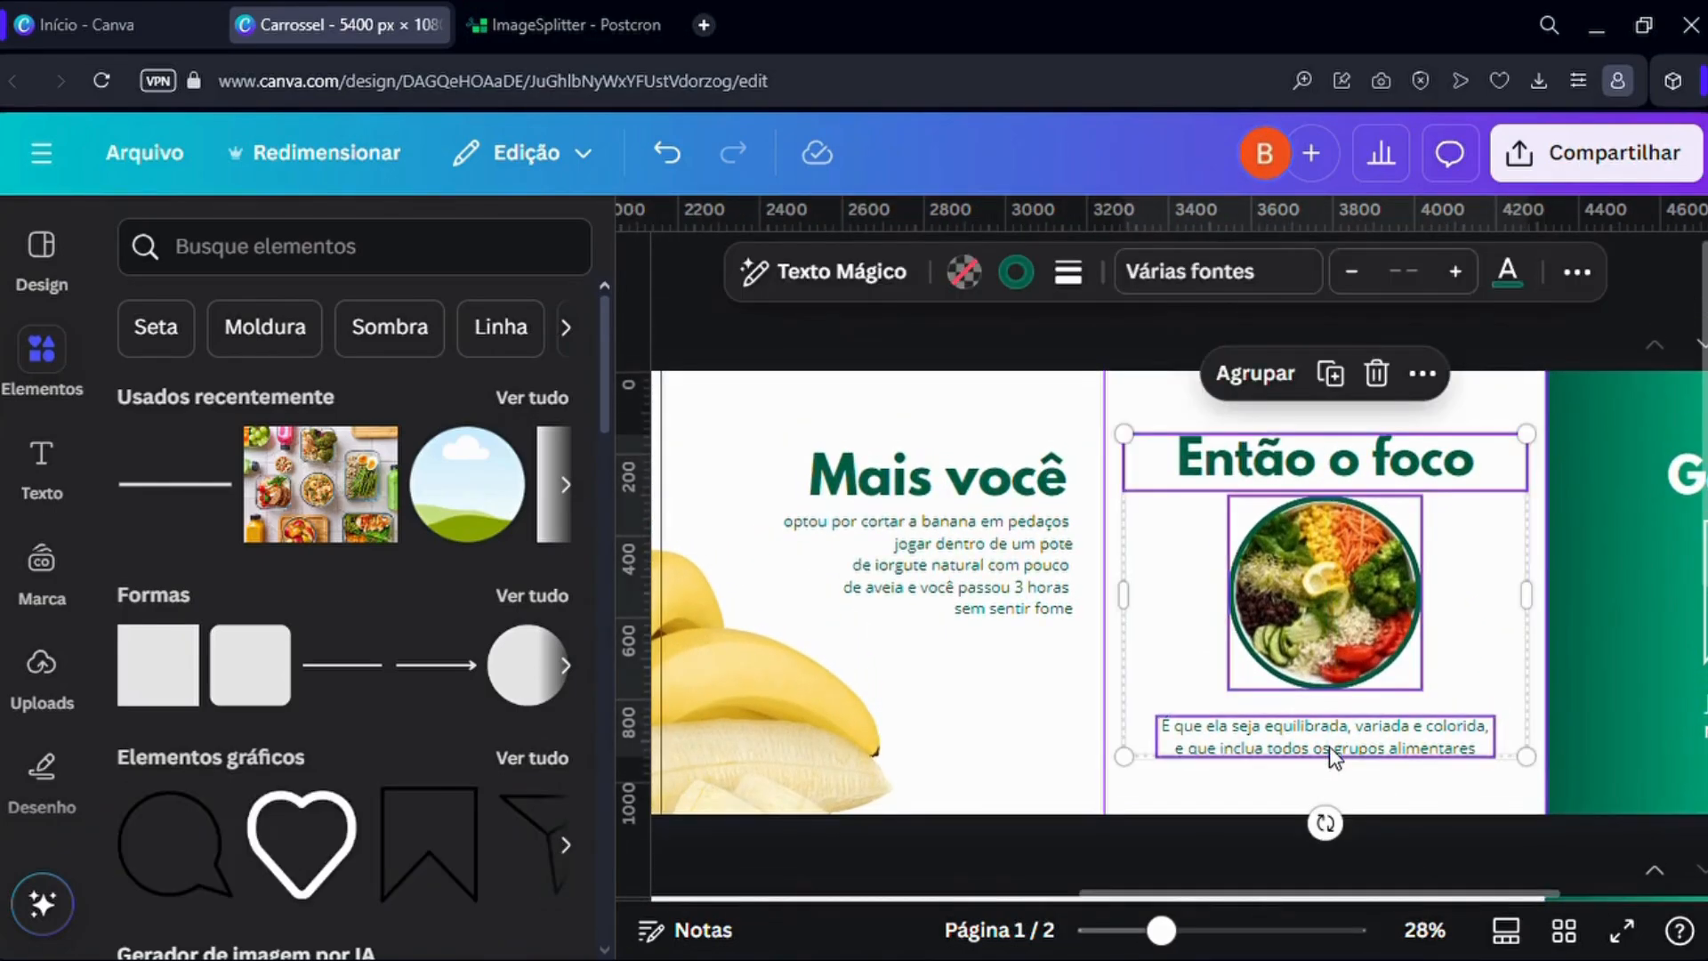
{"action": "scroll", "coordinate": [1330, 746], "scroll_direction": "down", "scroll_amount": 5}
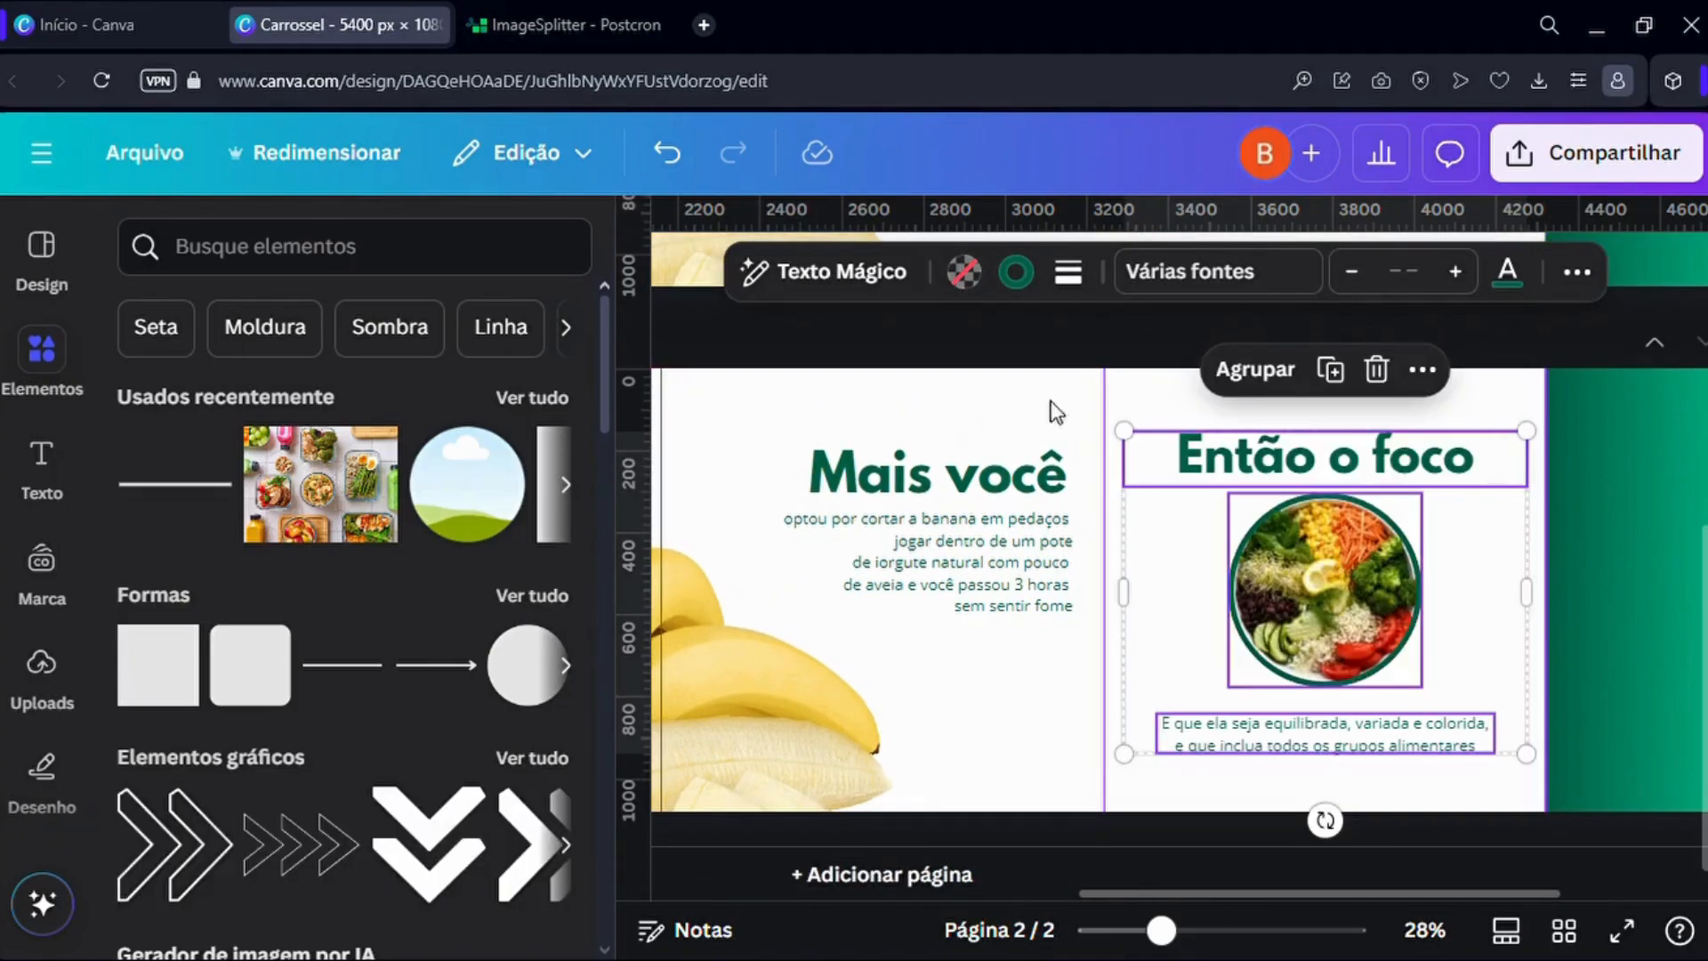
{"action": "left_click", "coordinate": [997, 358]}
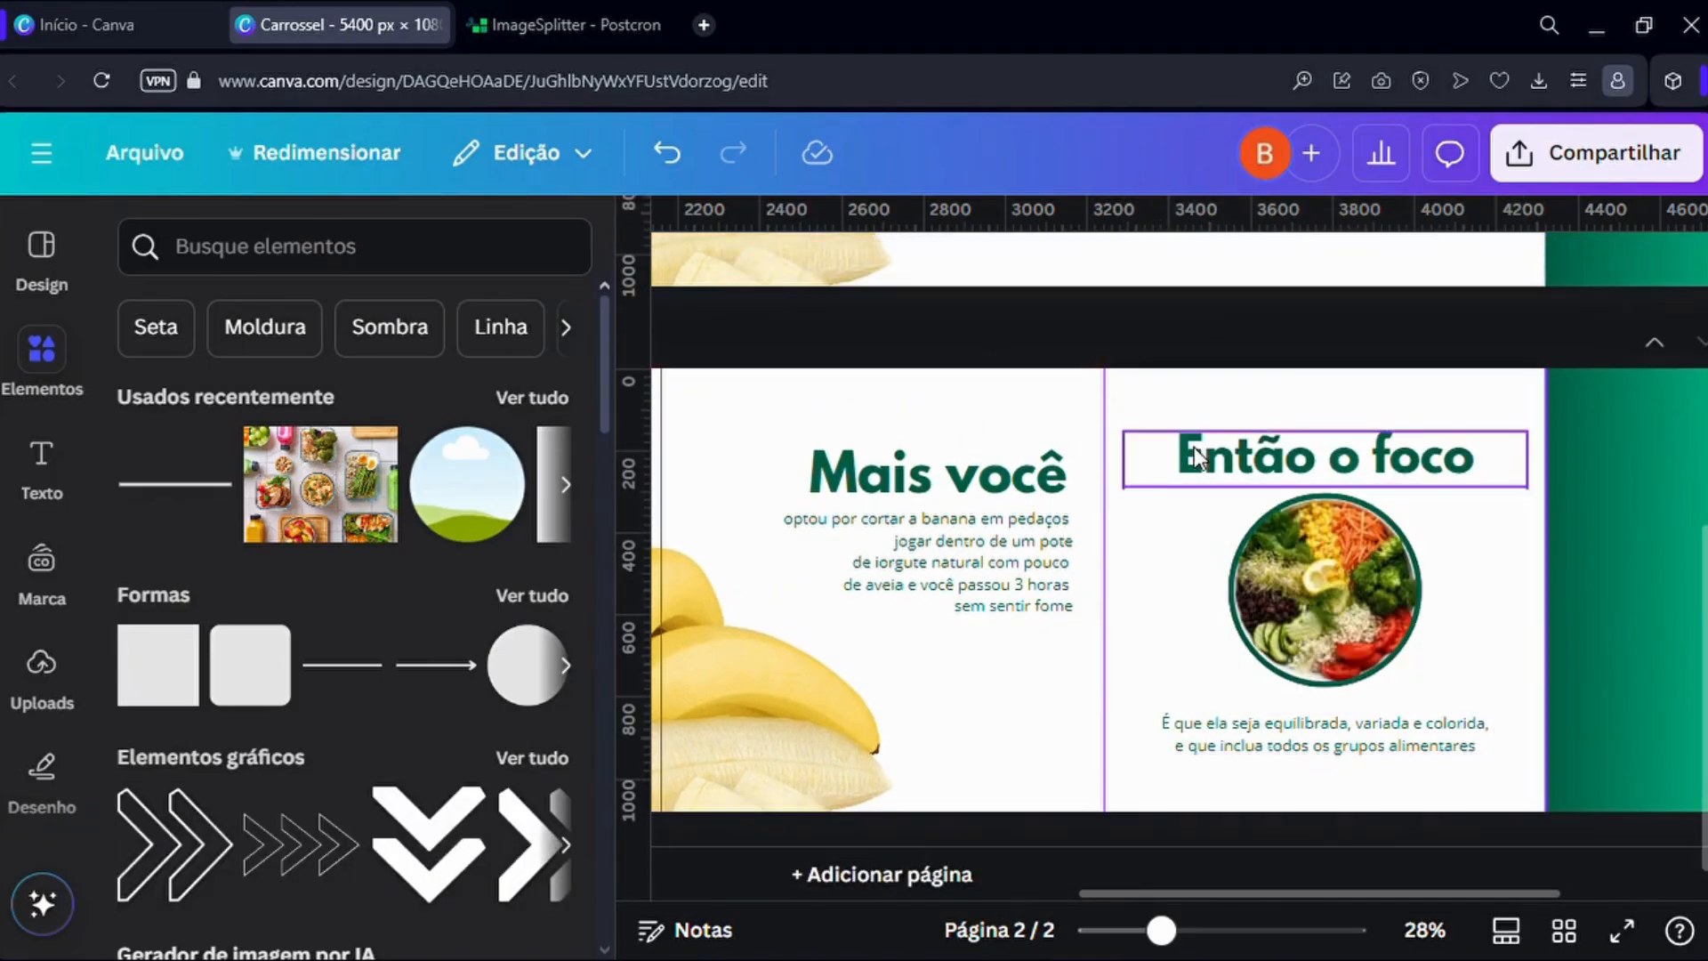
Select the round salad photo on page 2 and search the element library for "refeição", showing only photos.
{"action": "left_click", "coordinate": [1296, 575]}
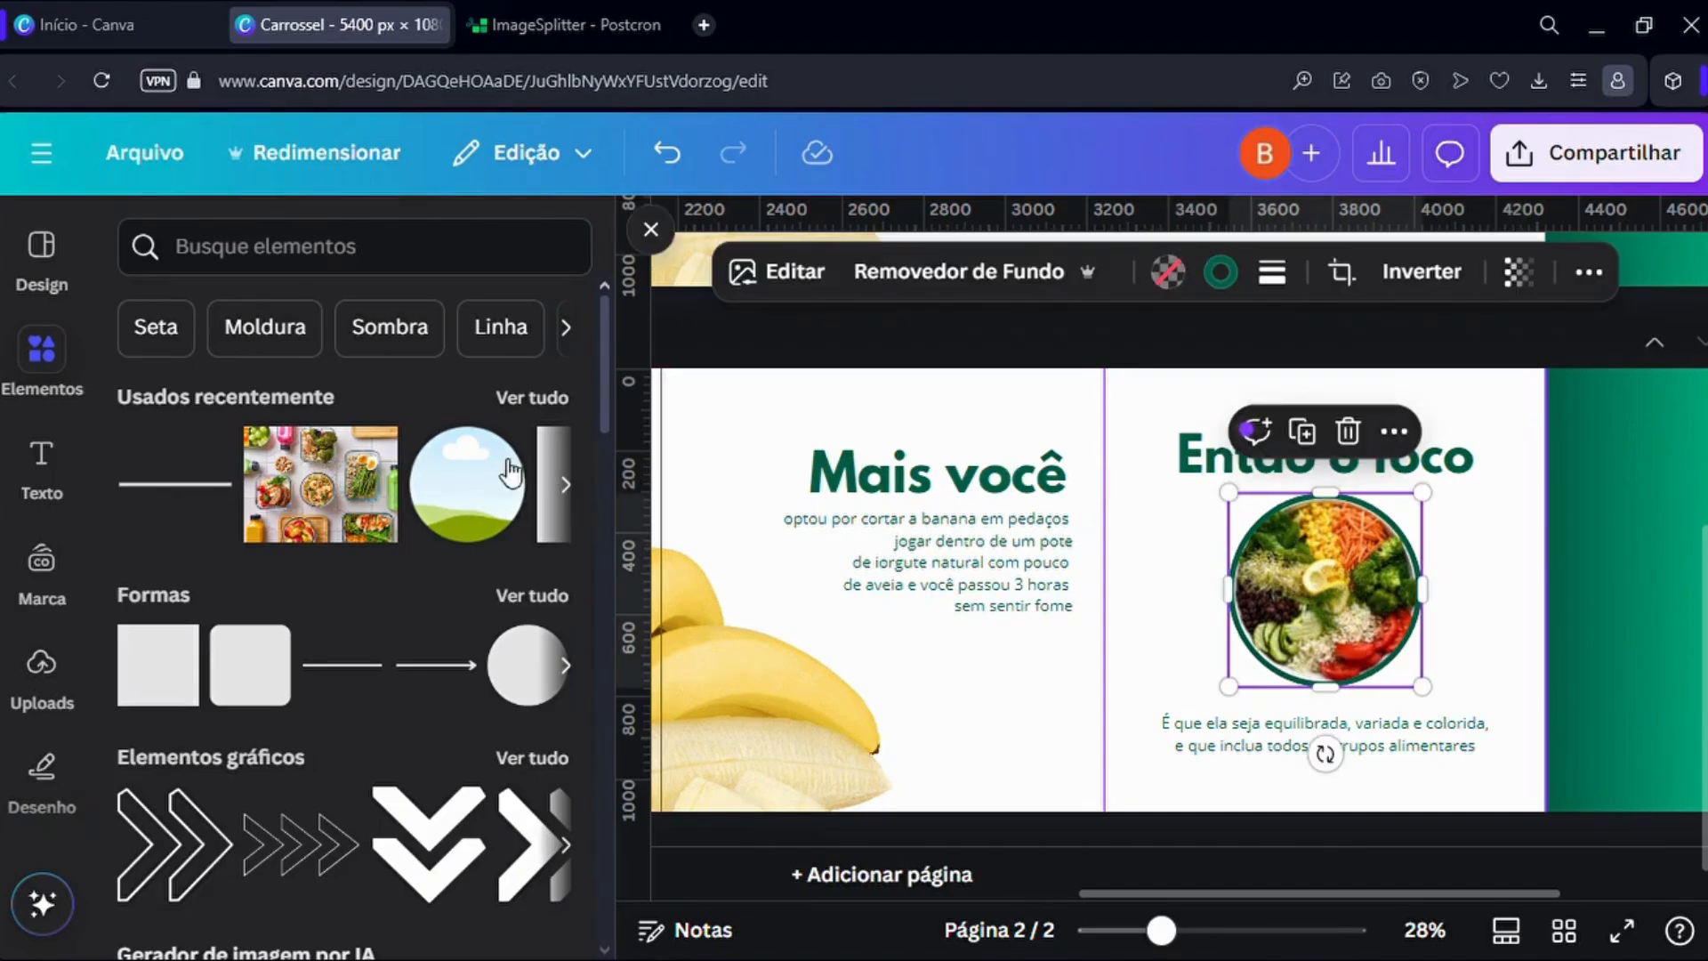
{"action": "left_click", "coordinate": [248, 266]}
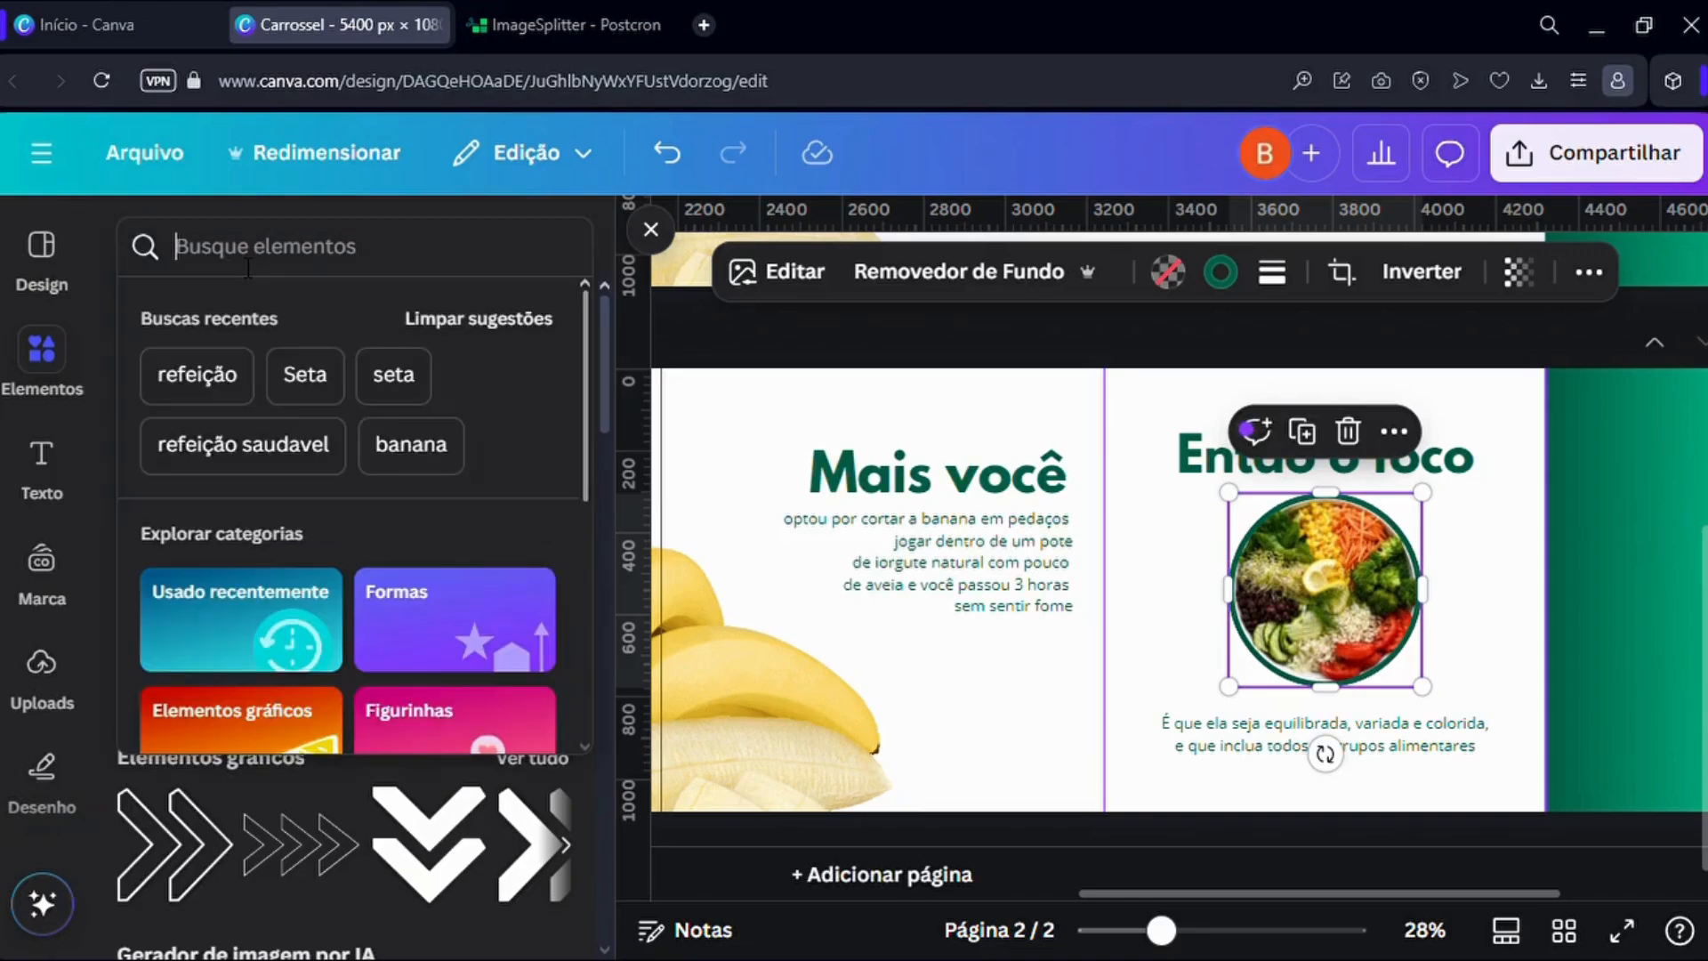
{"action": "type", "text": "refeição"}
{"action": "key", "text": "Return"}
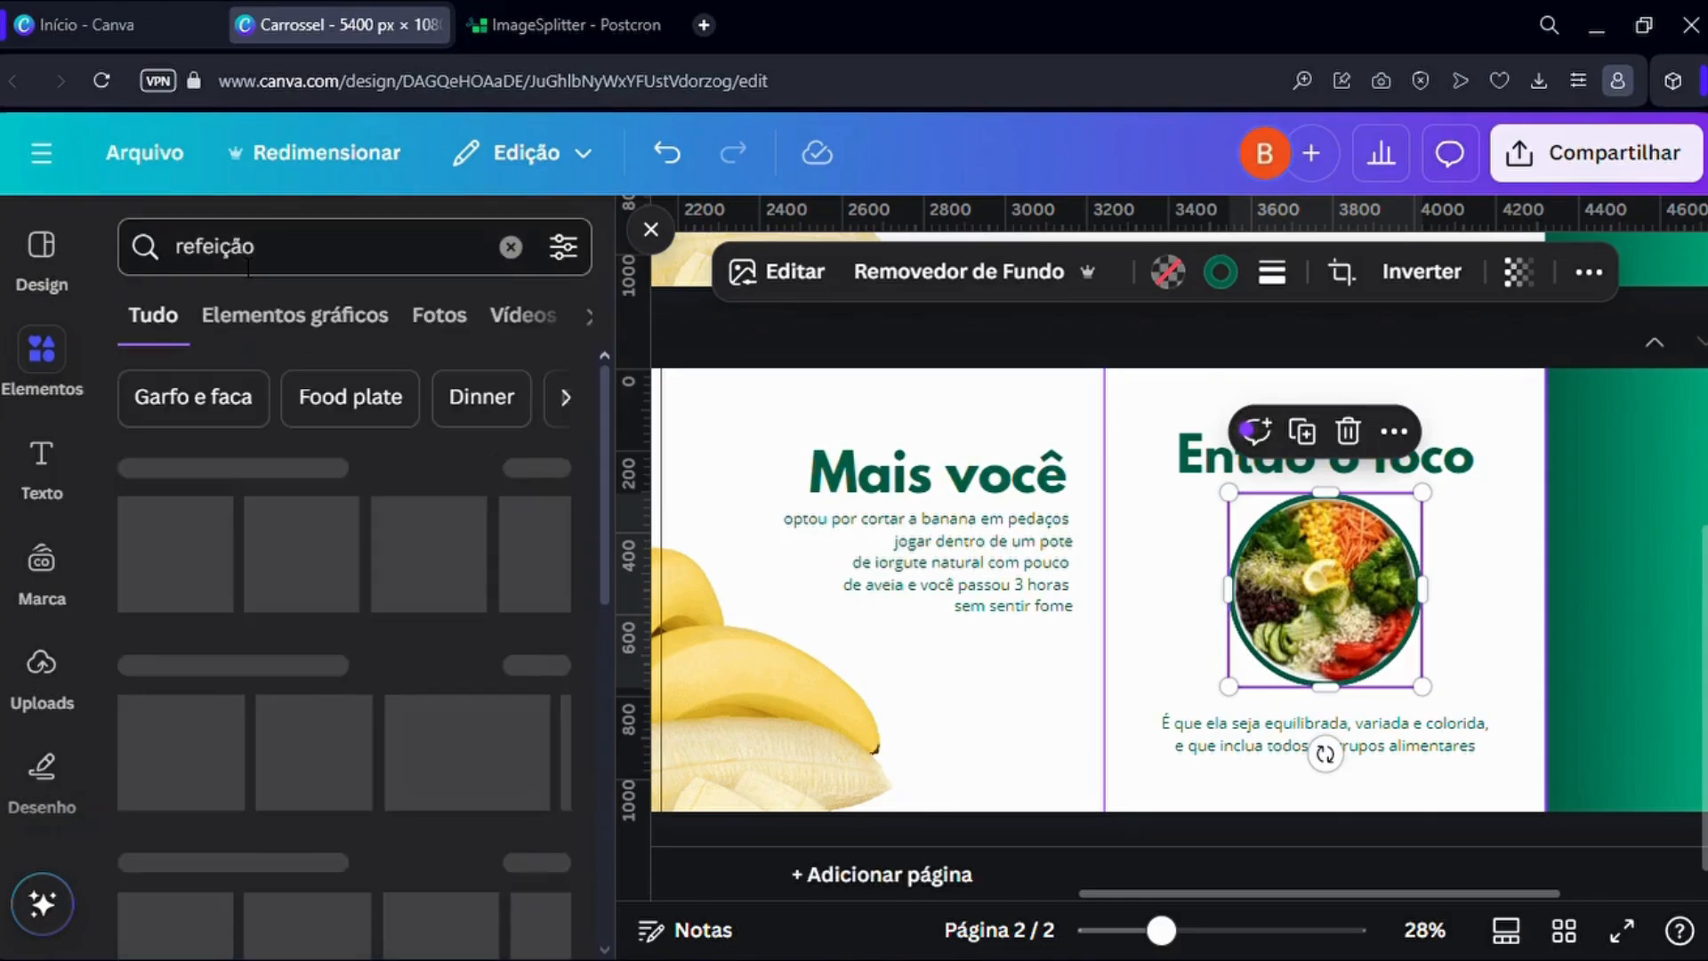
{"action": "left_click", "coordinate": [439, 317]}
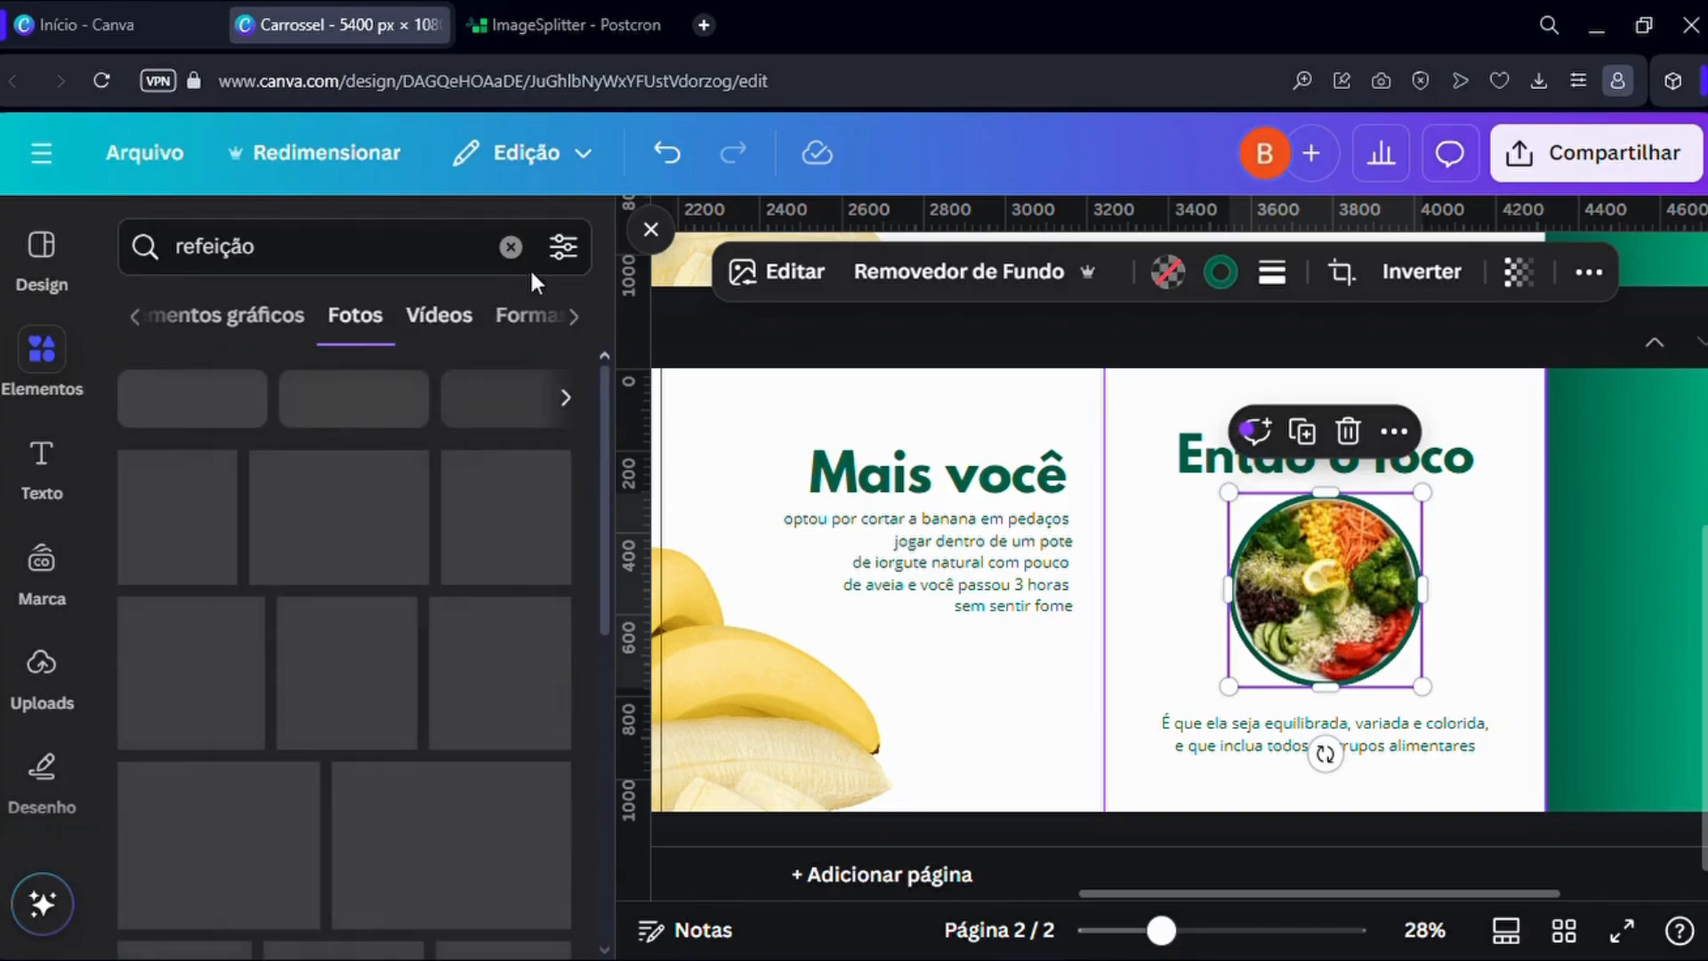
Filter the "refeição" photo results to show only free (Grátis) photos.
{"action": "left_click", "coordinate": [567, 247]}
{"action": "scroll", "coordinate": [410, 522], "scroll_direction": "down", "scroll_amount": 5}
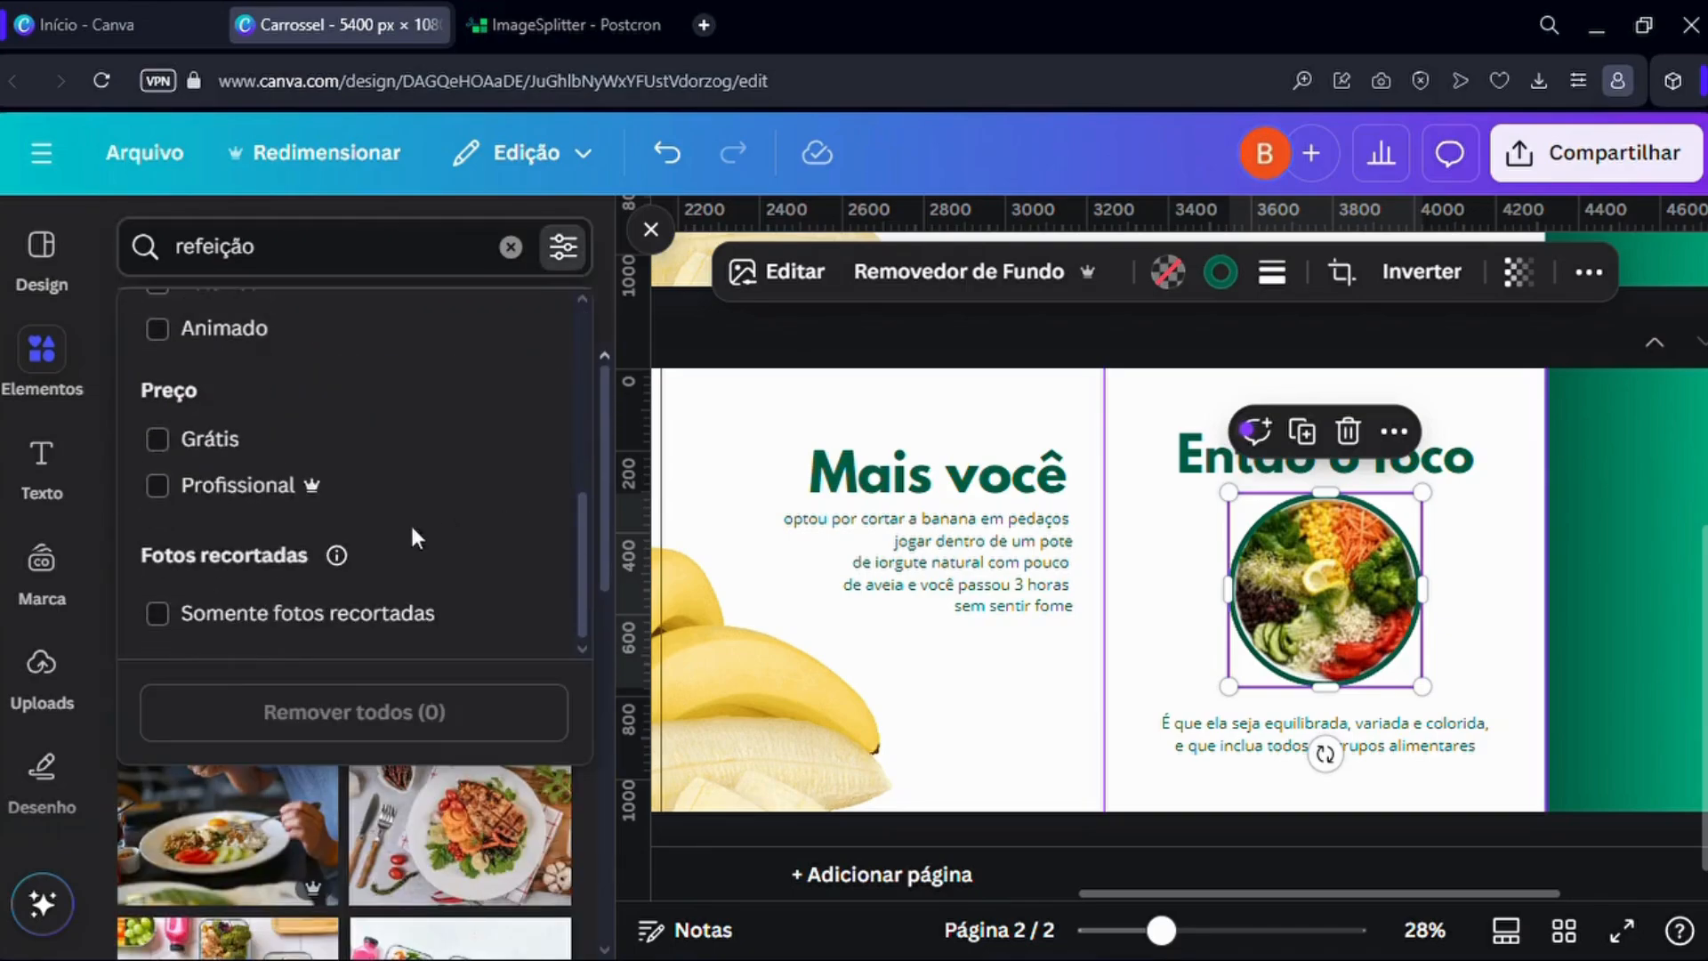
{"action": "left_click", "coordinate": [190, 441]}
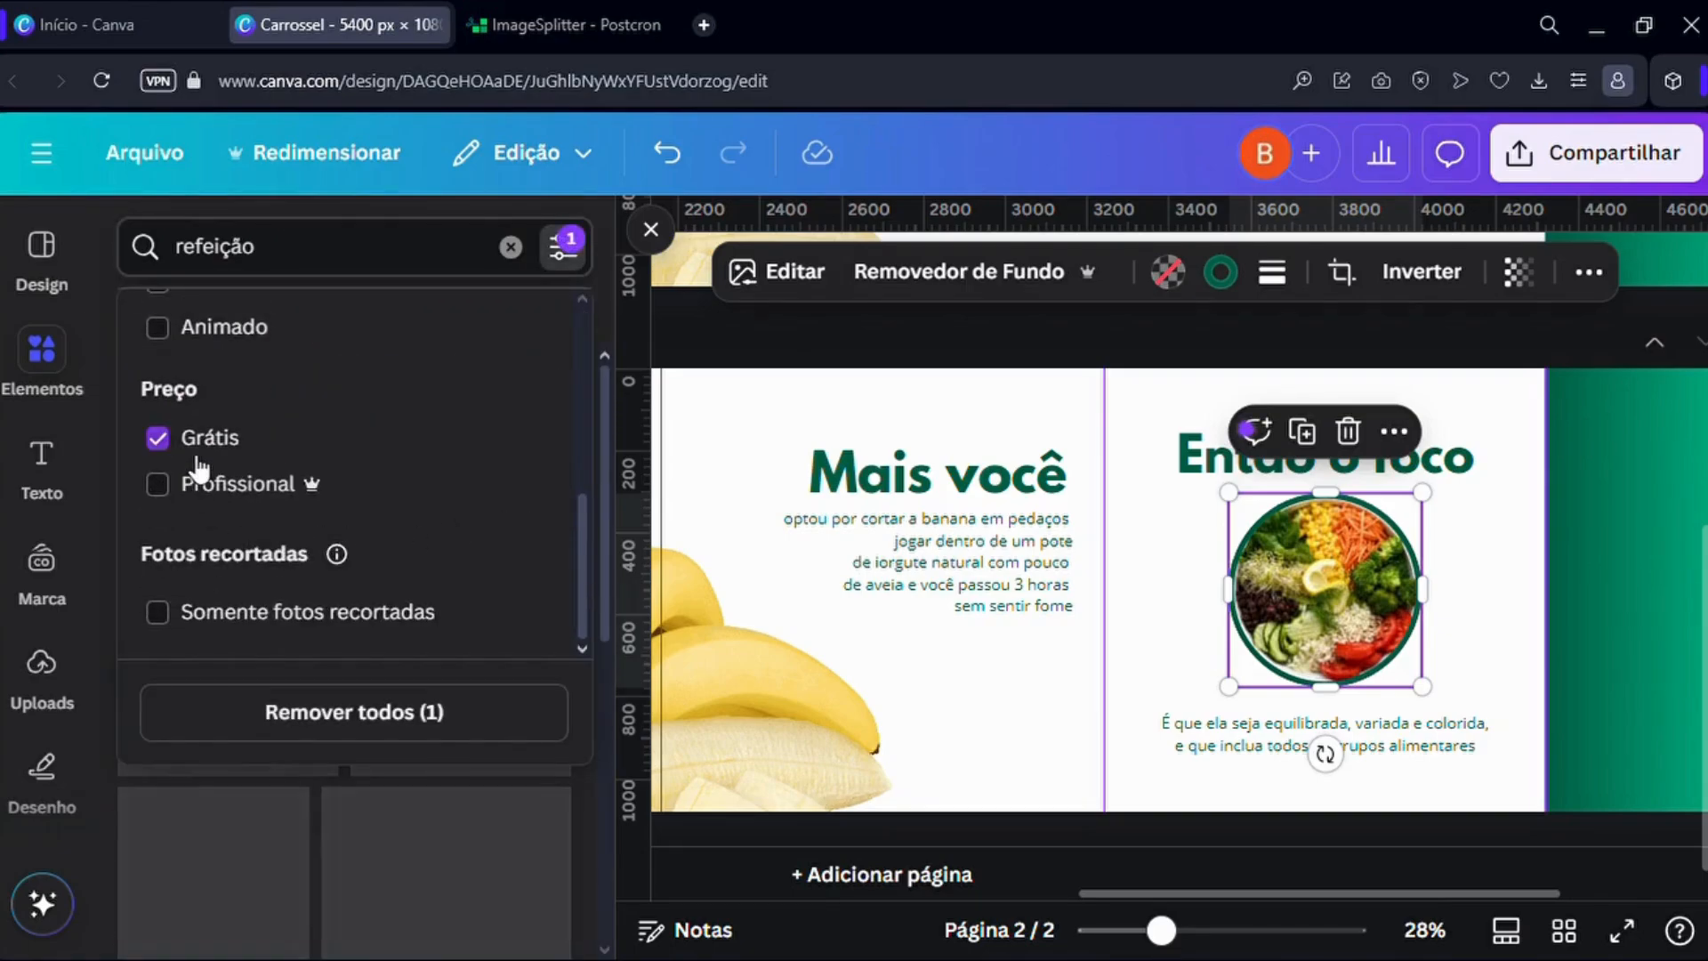
{"action": "left_click", "coordinate": [114, 322]}
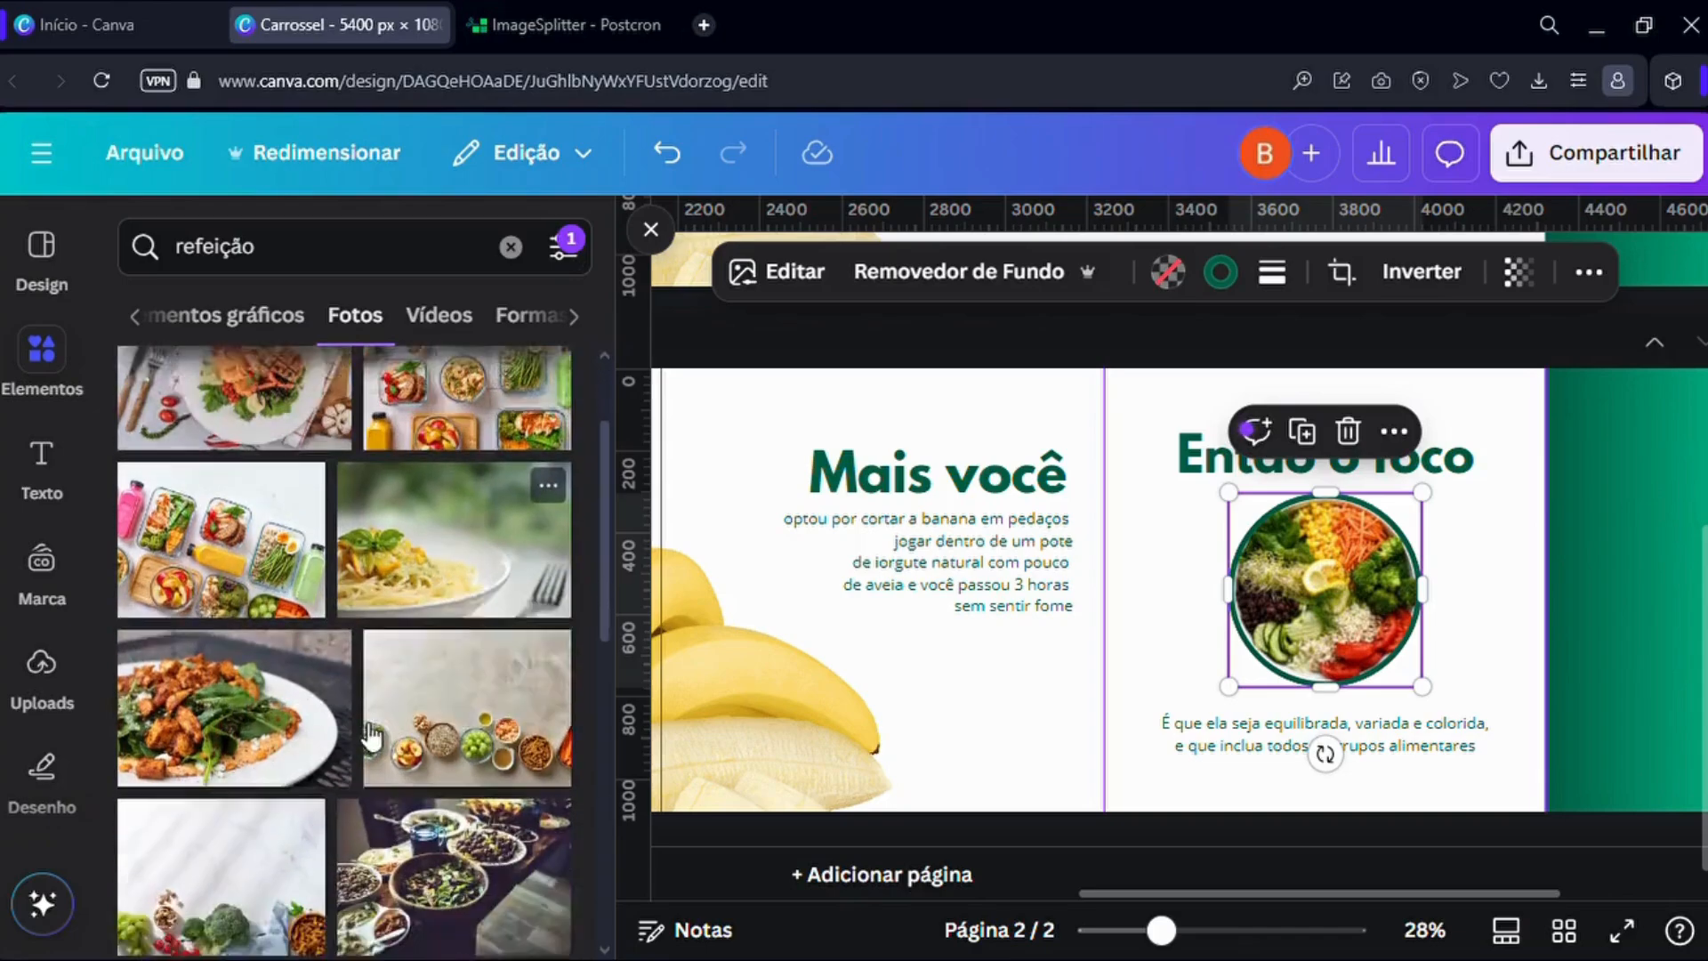
Look through the free "refeição" photos for a meal image suited to the round frame on the fourth slide.
{"action": "scroll", "coordinate": [372, 737], "scroll_direction": "down", "scroll_amount": 5}
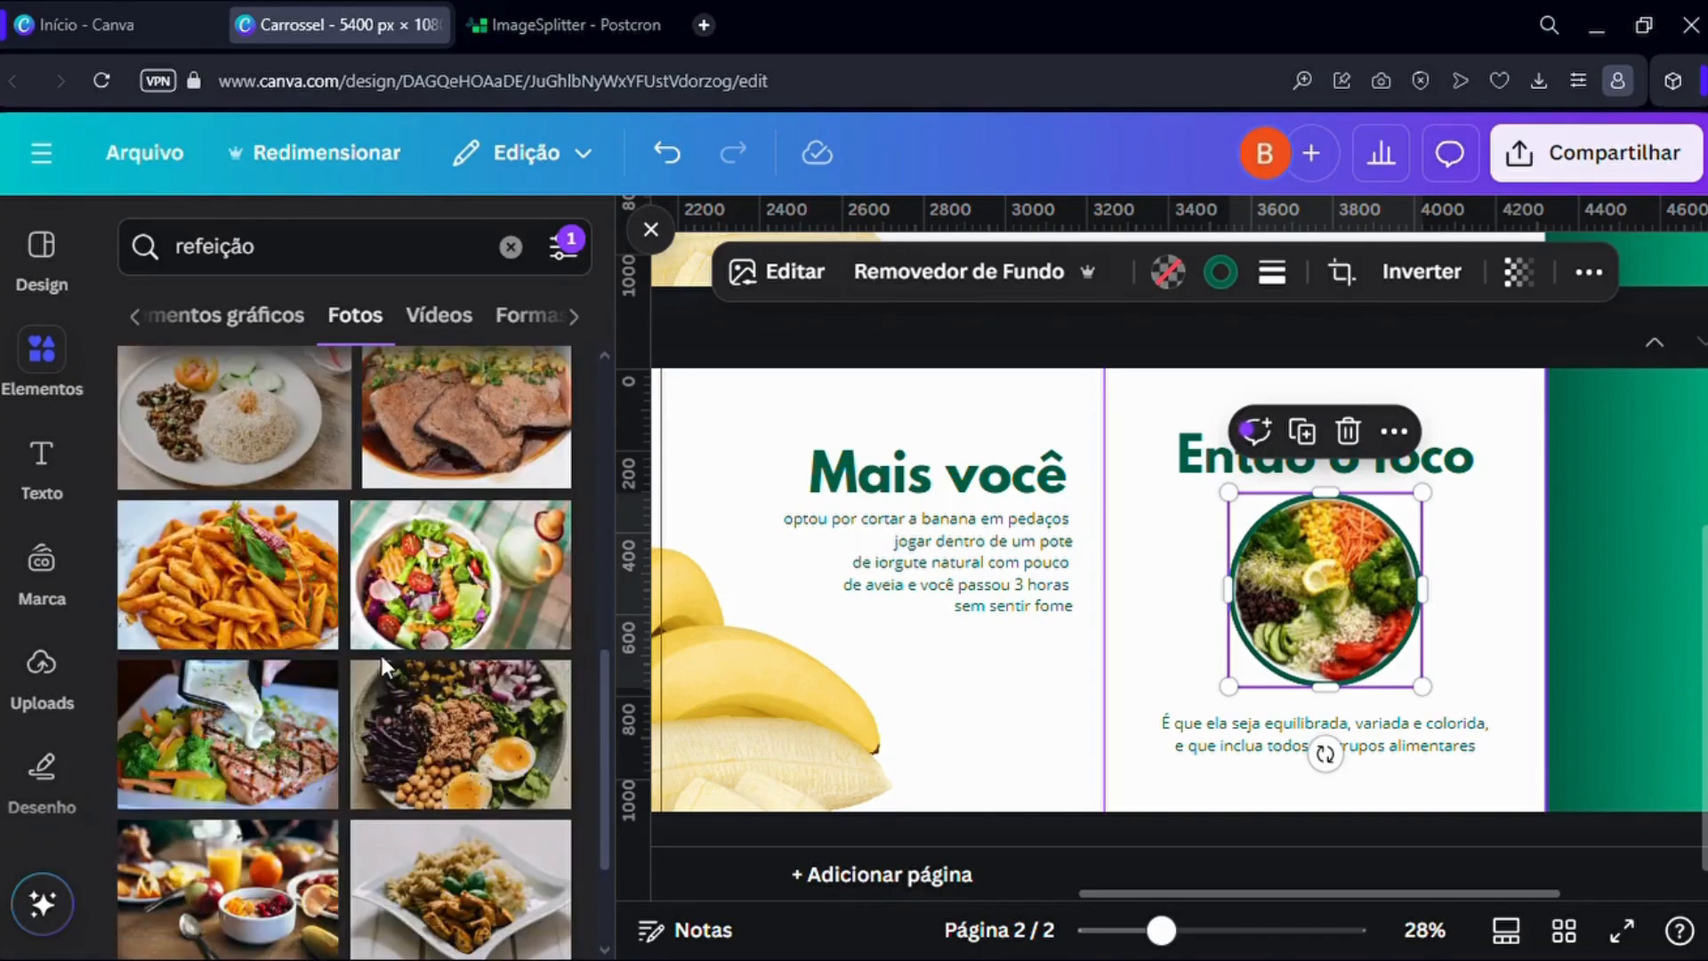
{"action": "scroll", "coordinate": [382, 655], "scroll_direction": "down", "scroll_amount": 5}
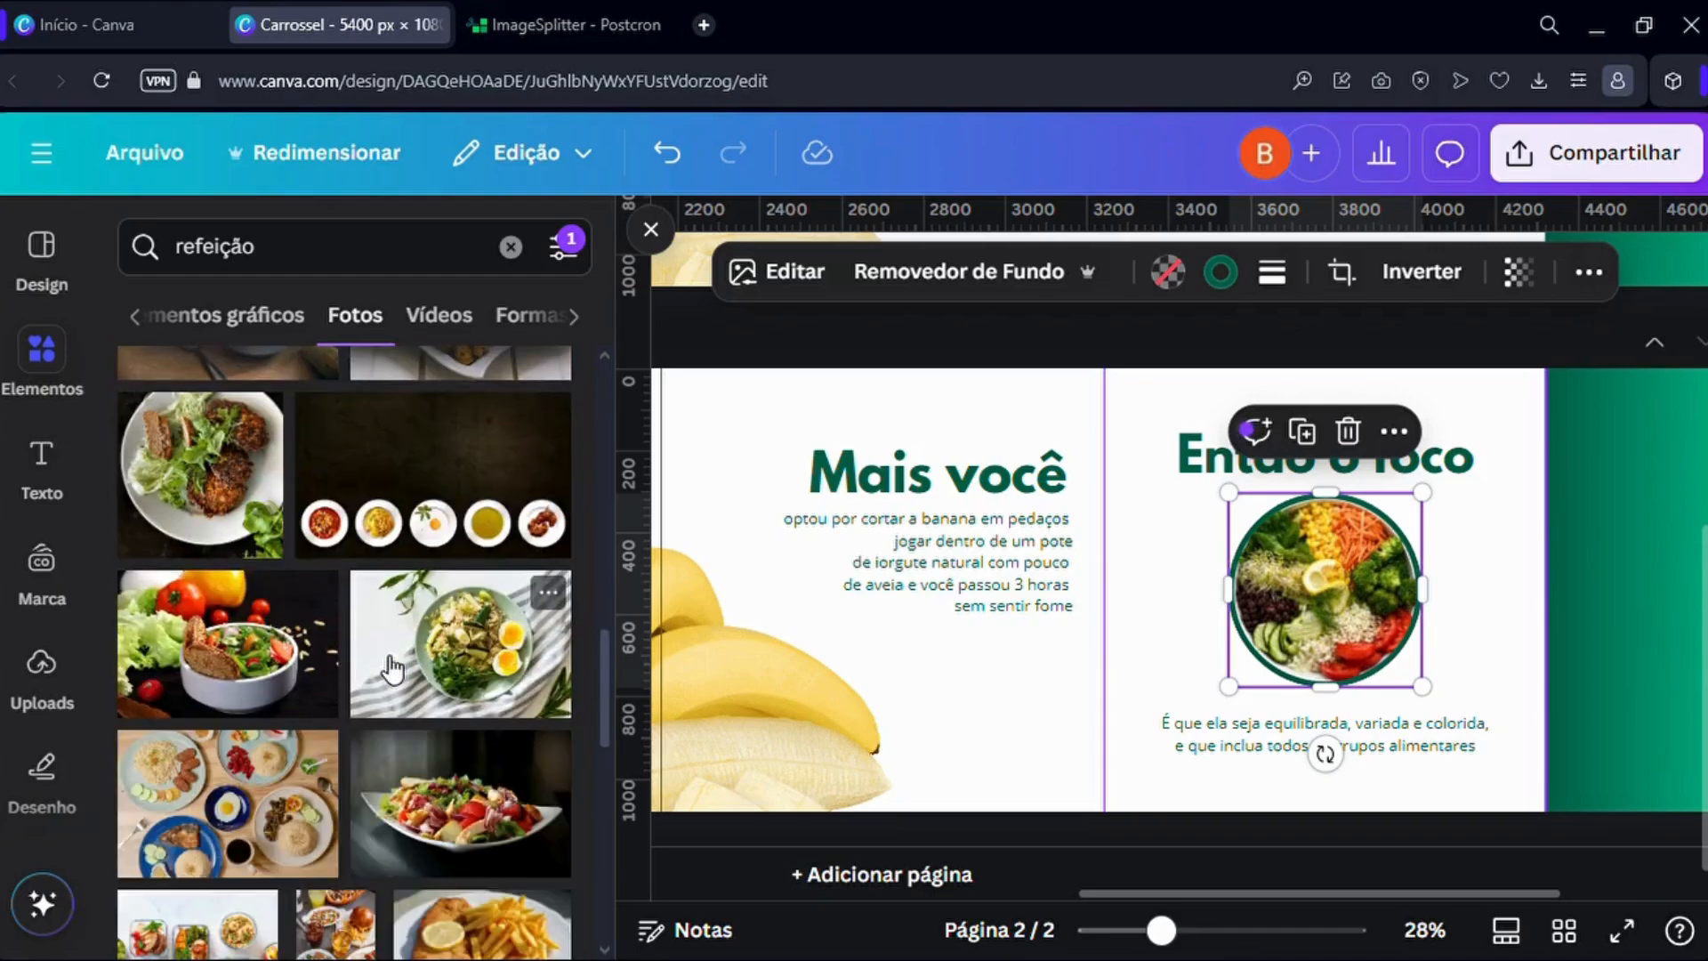
{"action": "scroll", "coordinate": [387, 663], "scroll_direction": "down", "scroll_amount": 6}
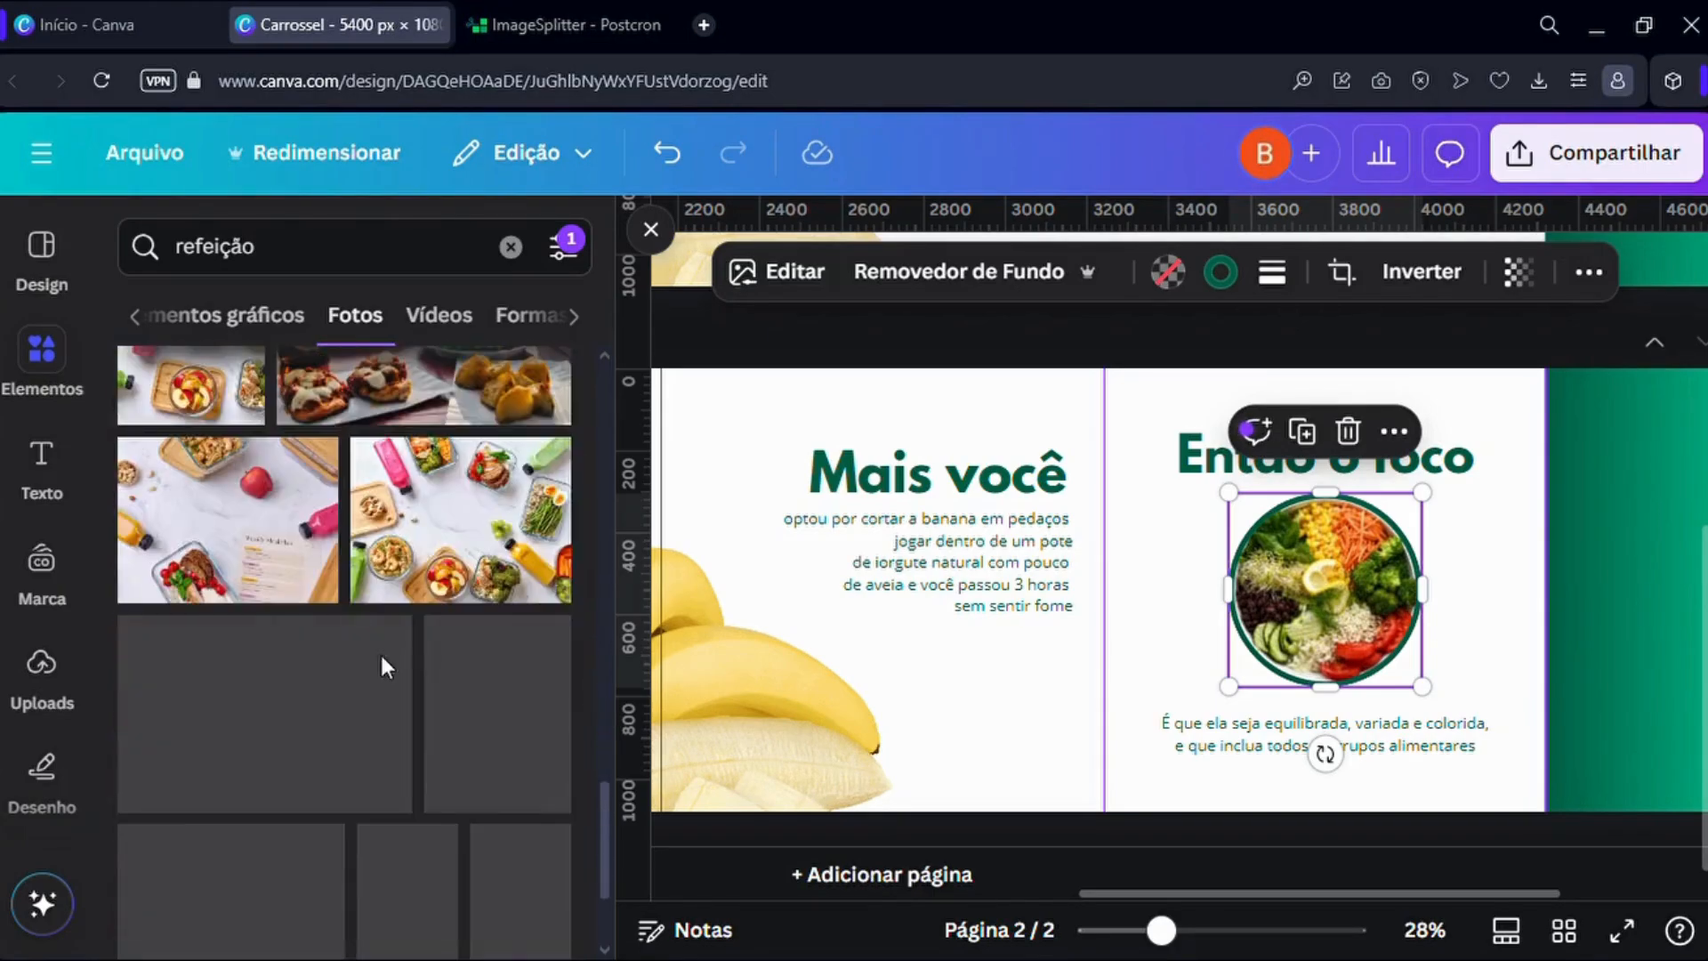
{"action": "scroll", "coordinate": [382, 652], "scroll_direction": "up", "scroll_amount": 10}
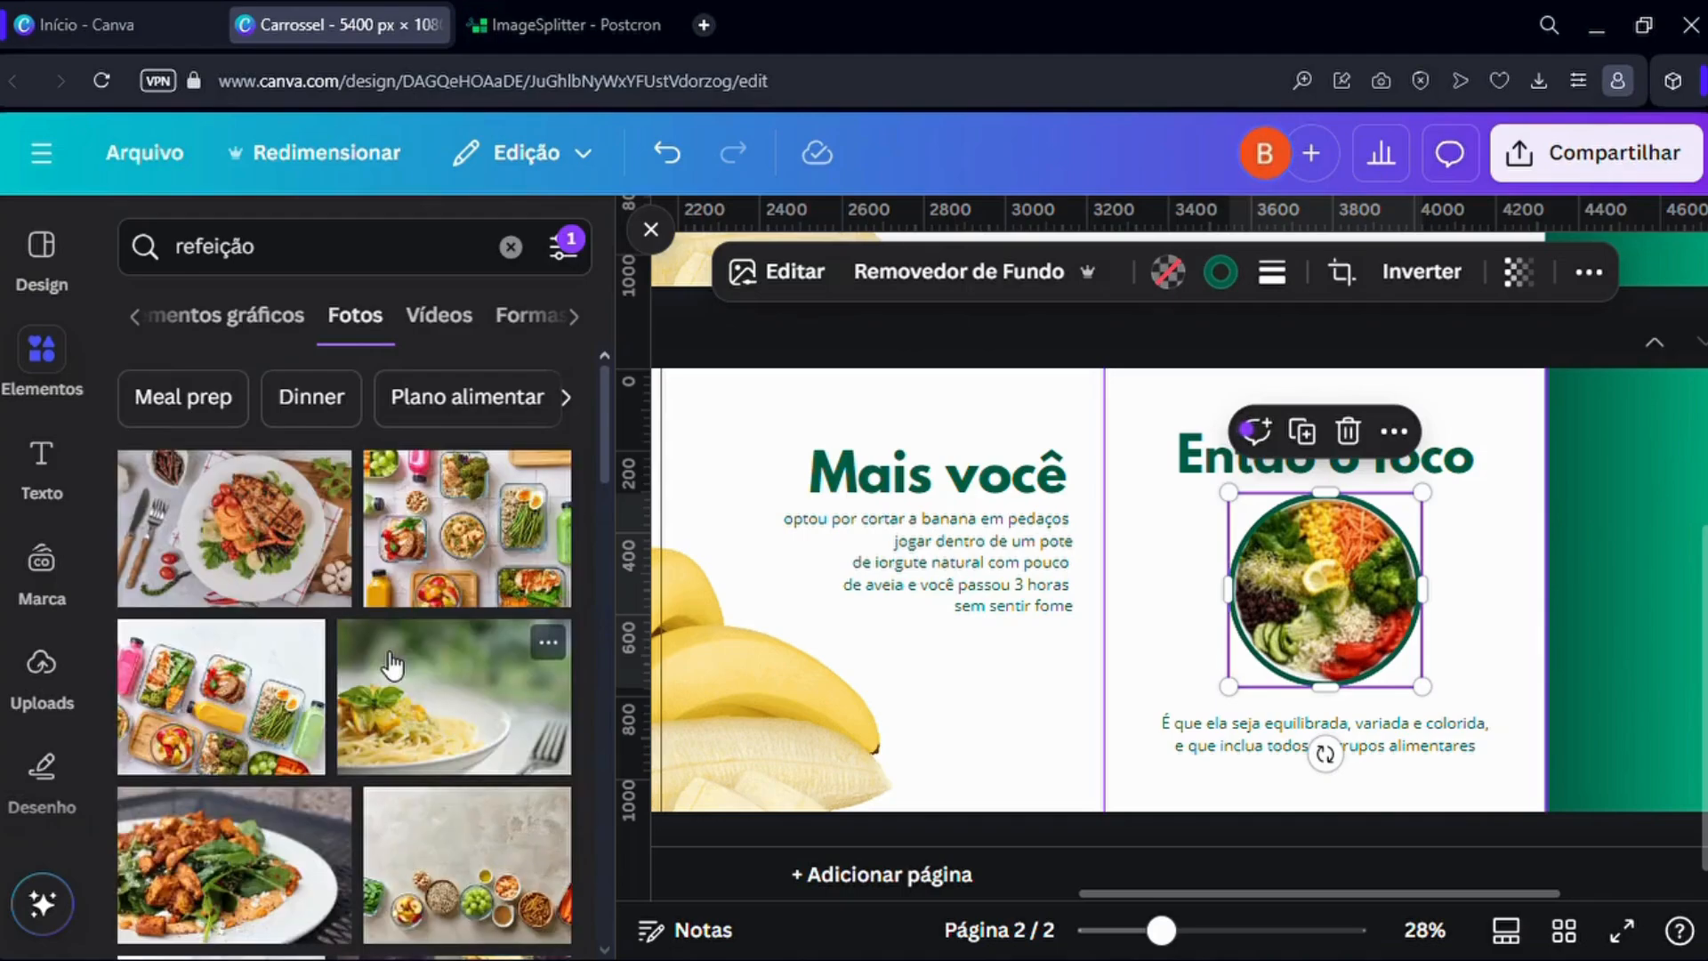
{"action": "scroll", "coordinate": [498, 662], "scroll_direction": "down", "scroll_amount": 5}
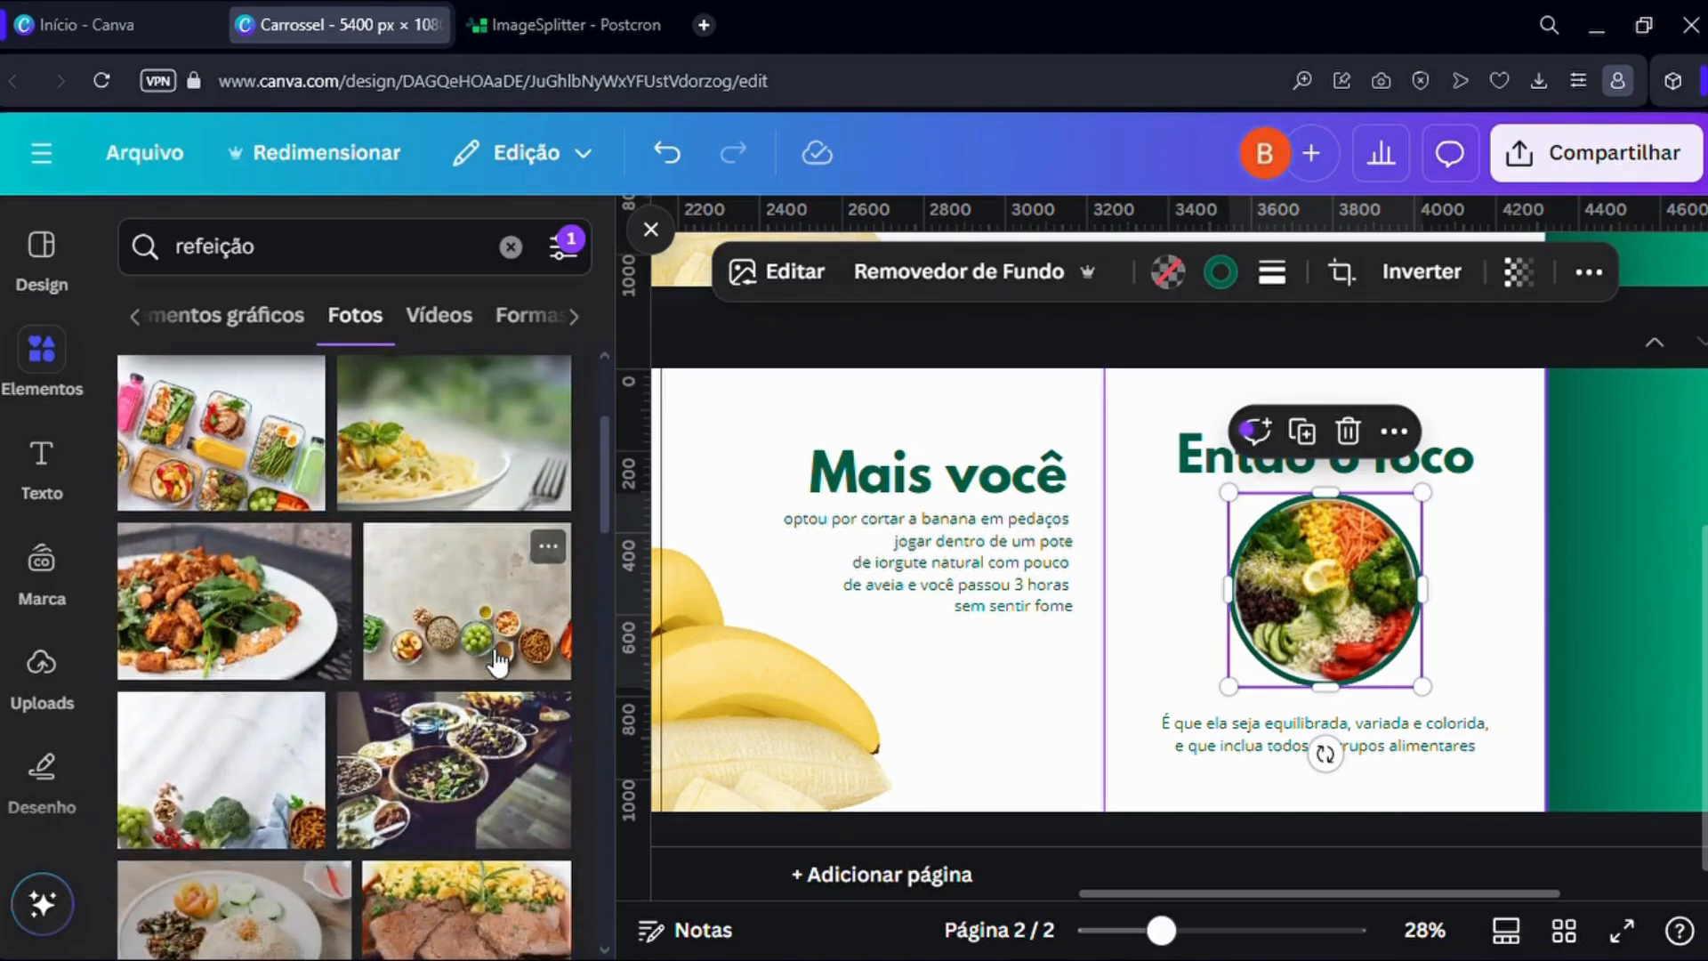
{"action": "scroll", "coordinate": [498, 661], "scroll_direction": "down", "scroll_amount": 3}
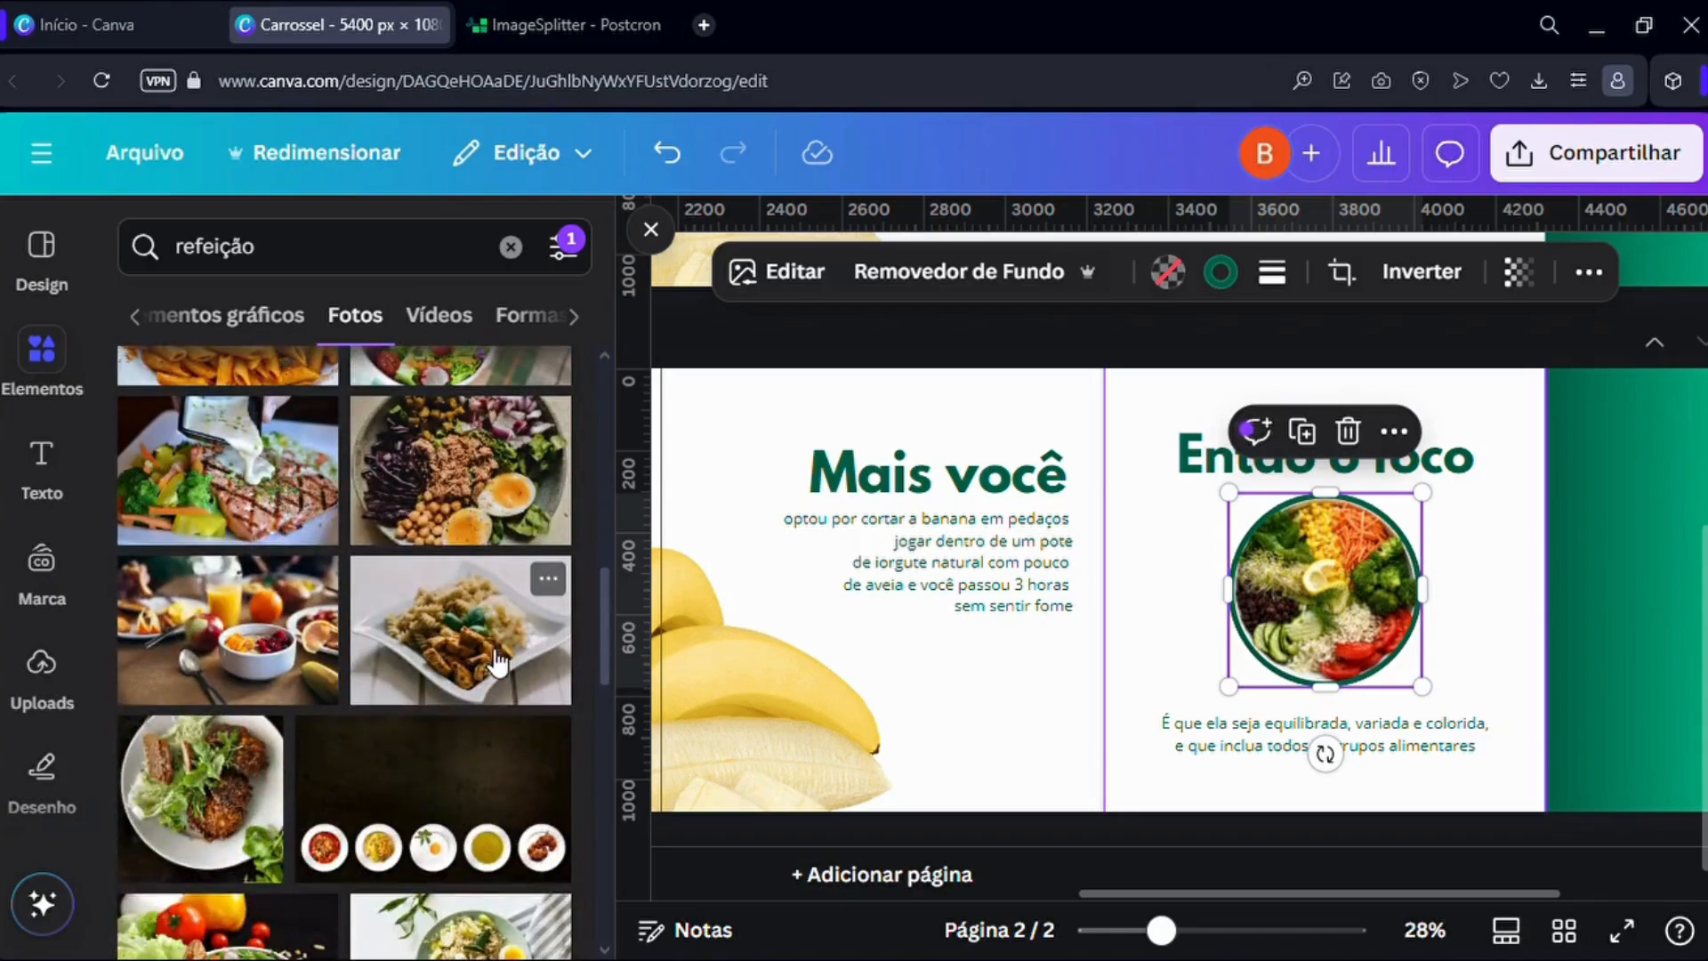
{"action": "scroll", "coordinate": [490, 658], "scroll_direction": "down", "scroll_amount": 3}
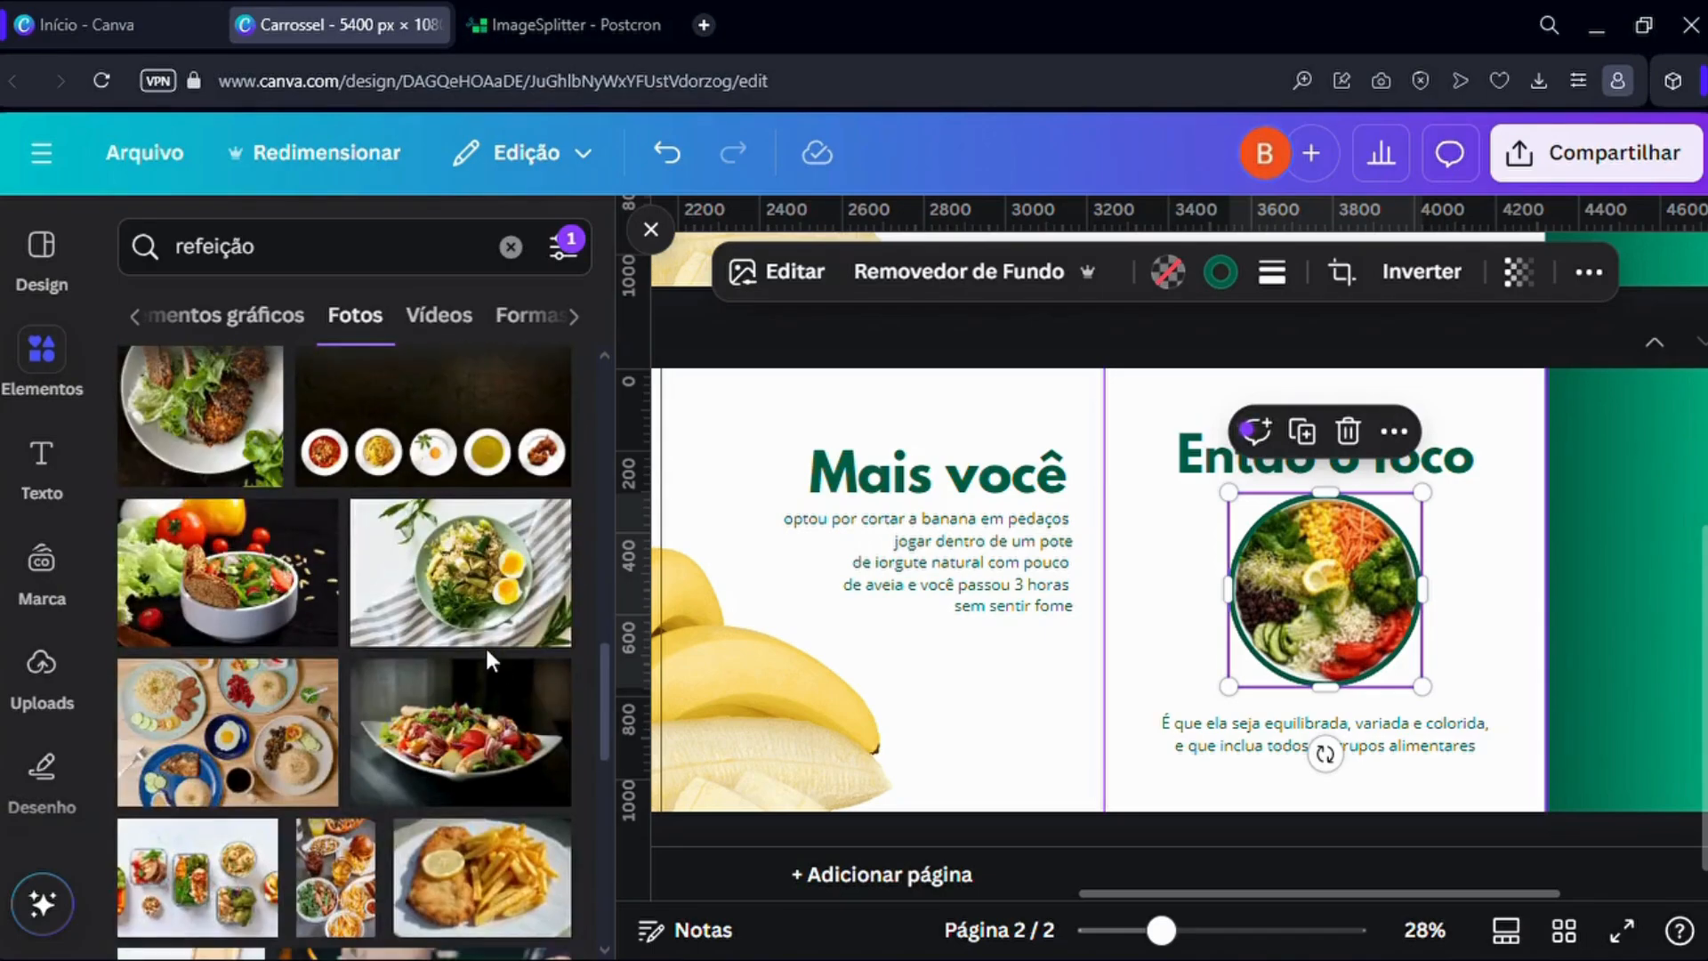
{"action": "scroll", "coordinate": [489, 661], "scroll_direction": "down", "scroll_amount": 6}
{"action": "scroll", "coordinate": [487, 650], "scroll_direction": "down", "scroll_amount": 3}
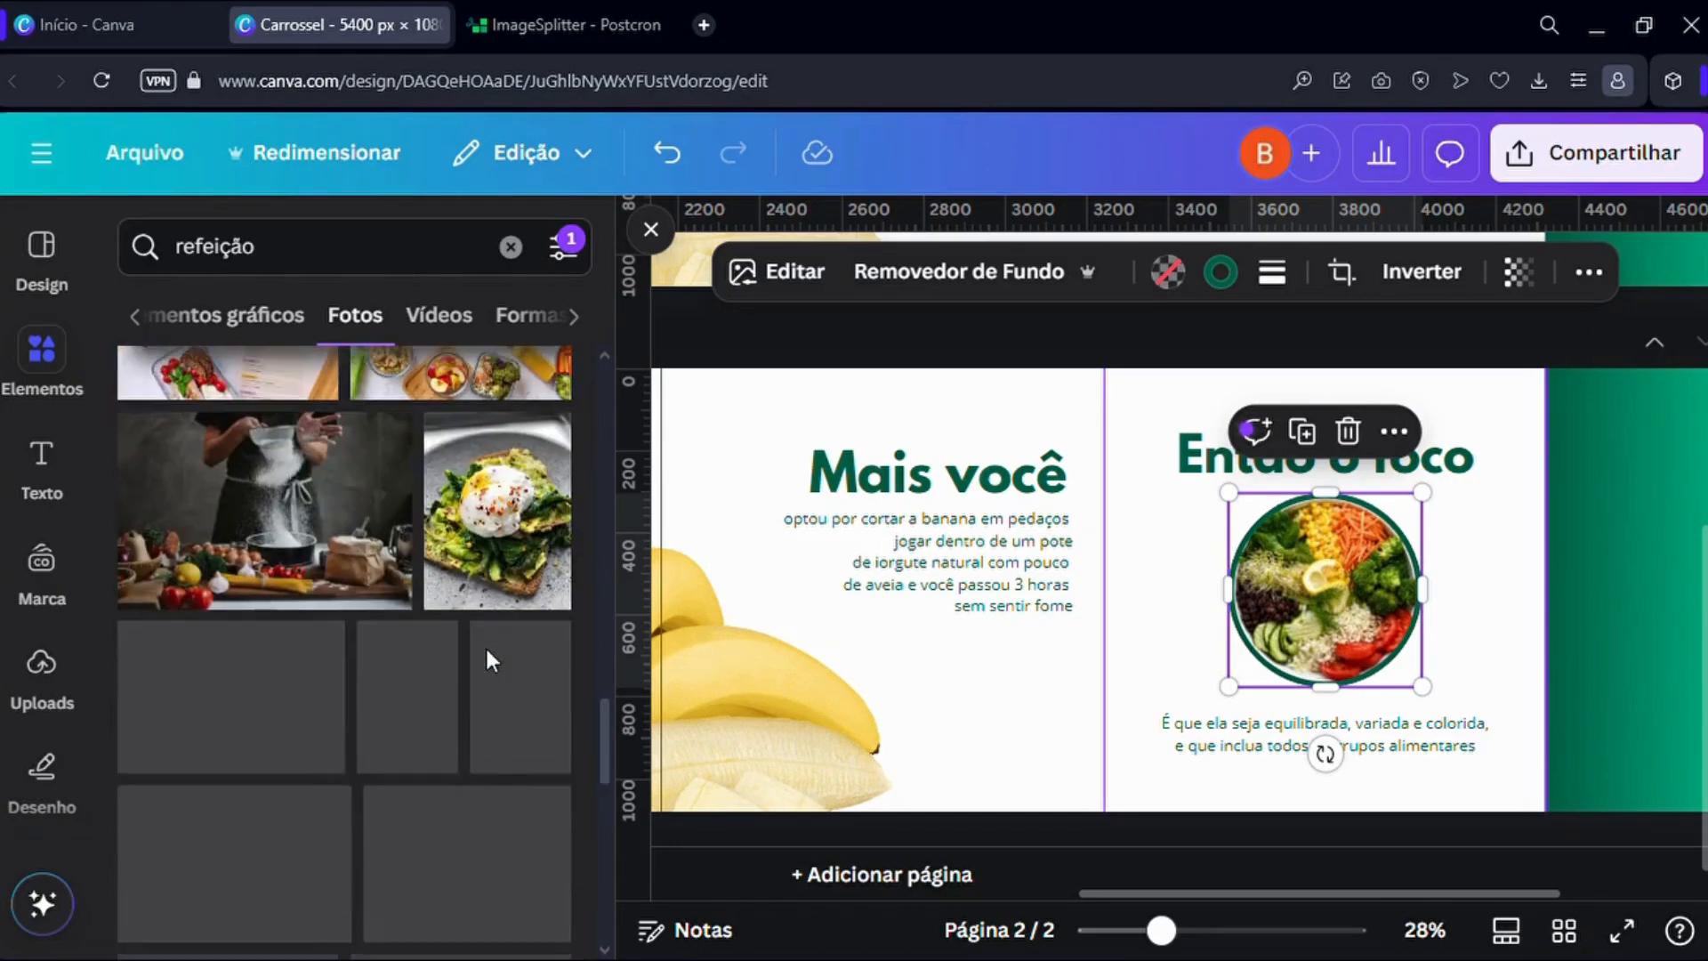
{"action": "scroll", "coordinate": [505, 645], "scroll_direction": "down", "scroll_amount": 1}
{"action": "scroll", "coordinate": [505, 646], "scroll_direction": "down", "scroll_amount": 5}
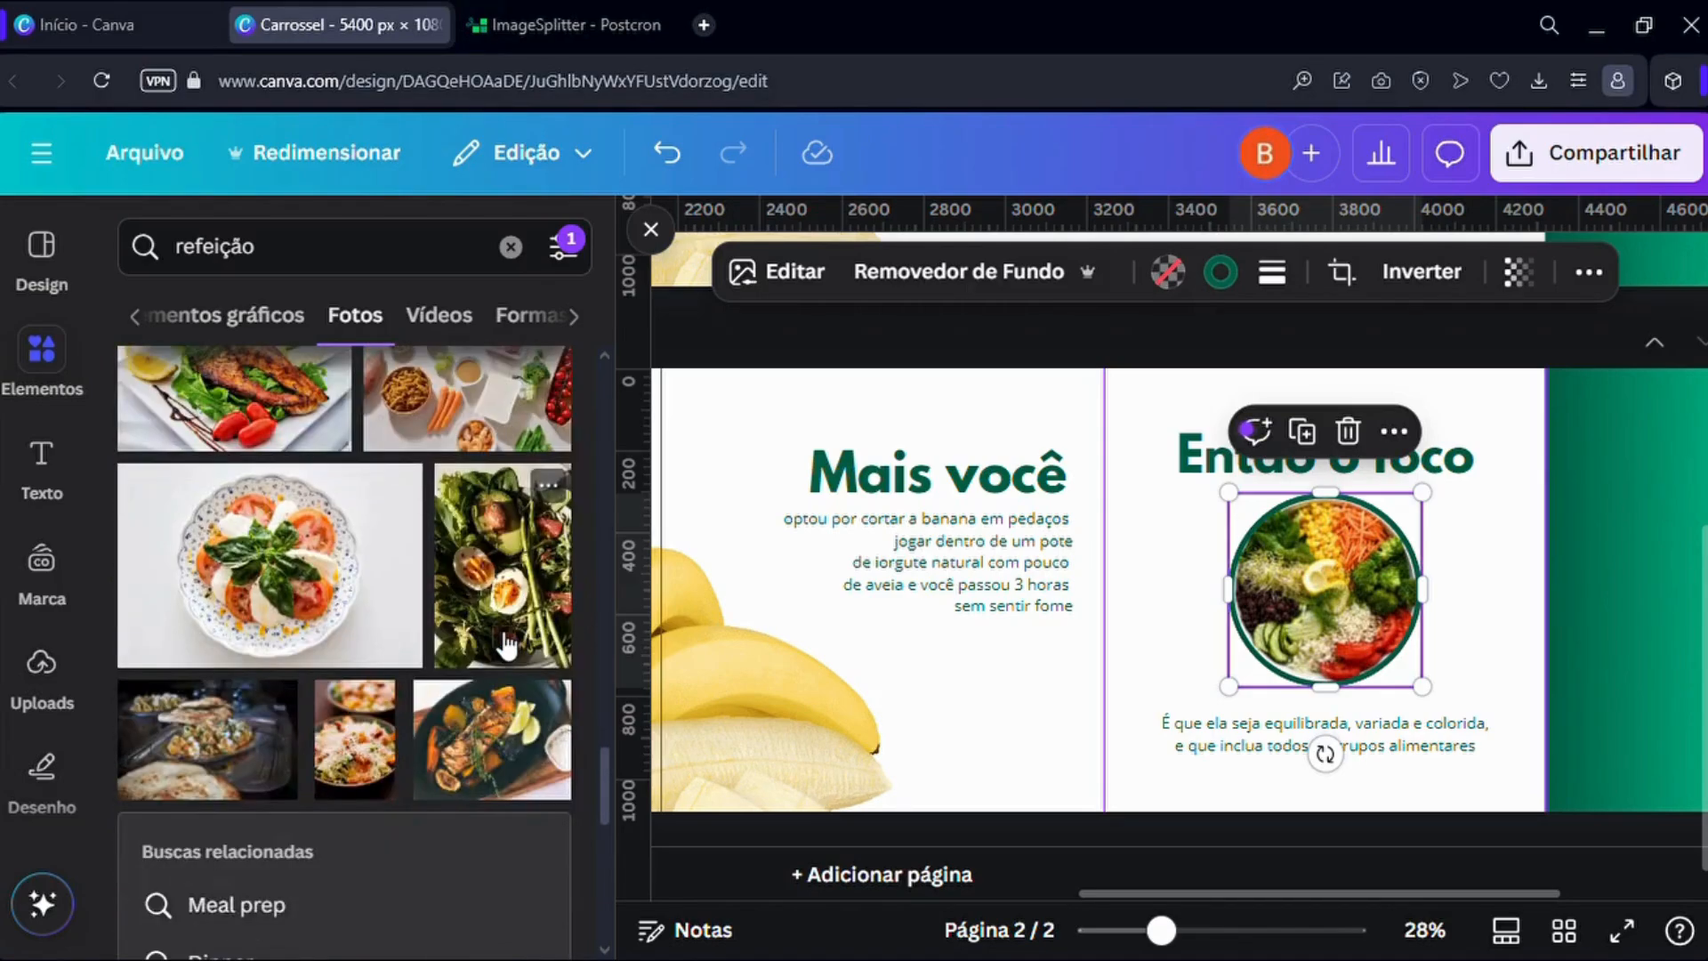
{"action": "scroll", "coordinate": [504, 641], "scroll_direction": "down", "scroll_amount": 8}
{"action": "scroll", "coordinate": [334, 770], "scroll_direction": "down", "scroll_amount": 5}
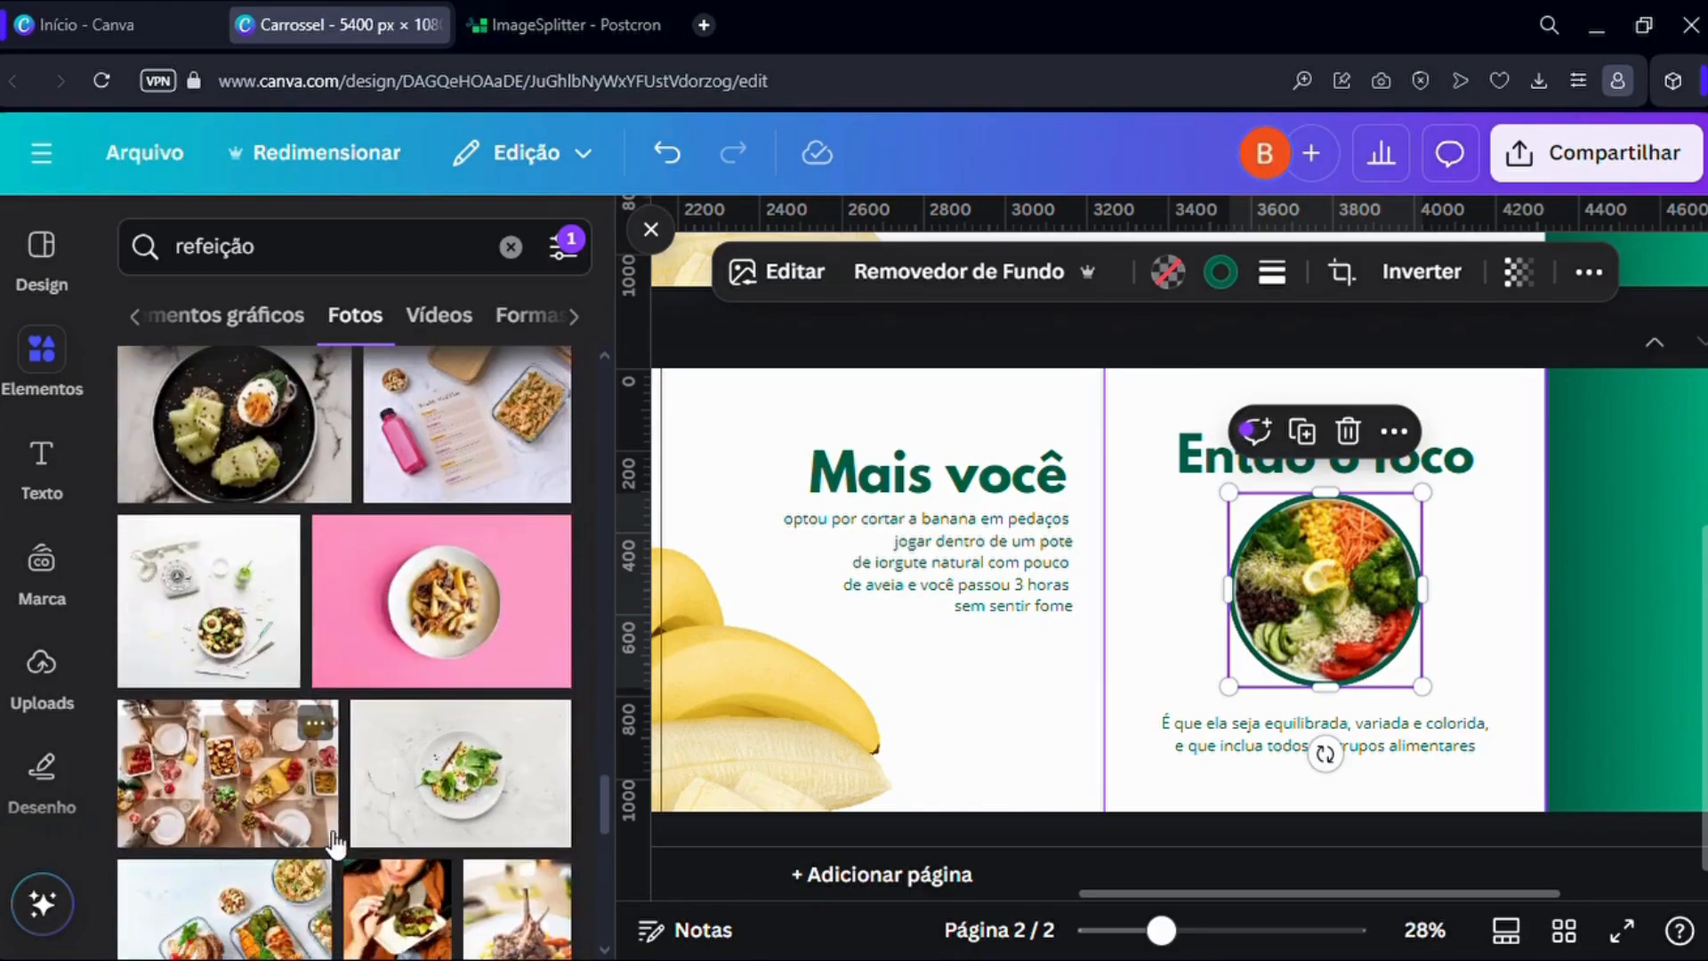
{"action": "scroll", "coordinate": [337, 854], "scroll_direction": "down", "scroll_amount": 5}
{"action": "scroll", "coordinate": [336, 845], "scroll_direction": "down", "scroll_amount": 5}
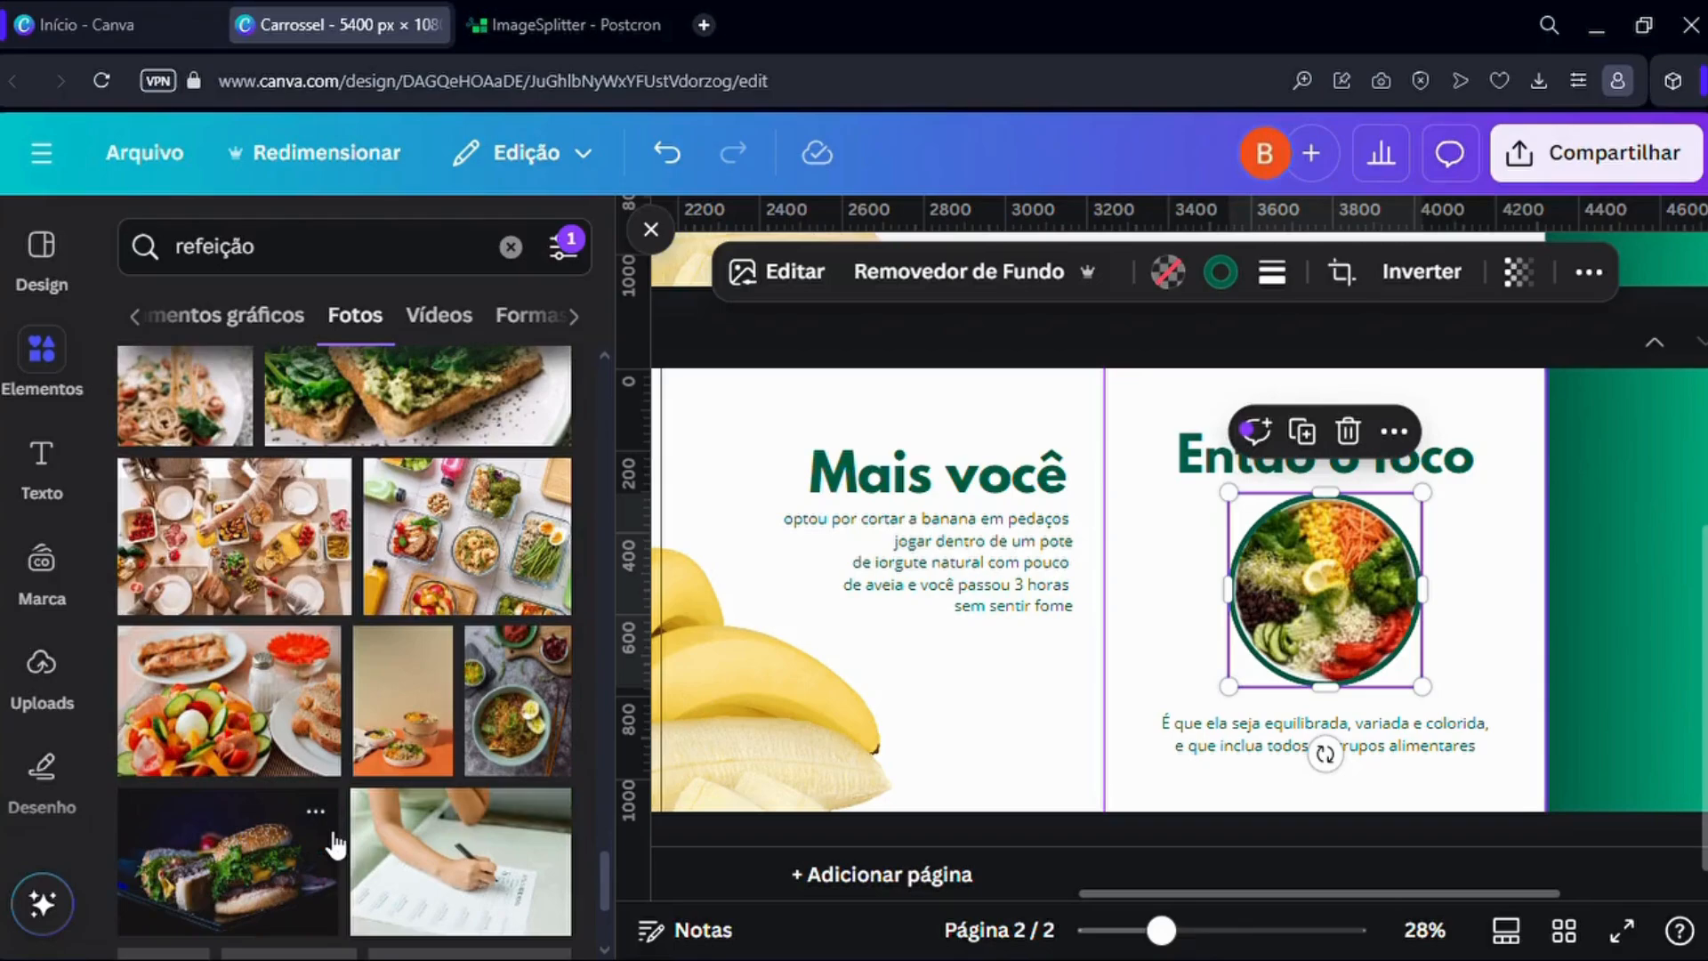
Search the free photos for "refeição saudavel" and look through the results for a colourful meal image.
{"action": "left_click", "coordinate": [358, 278]}
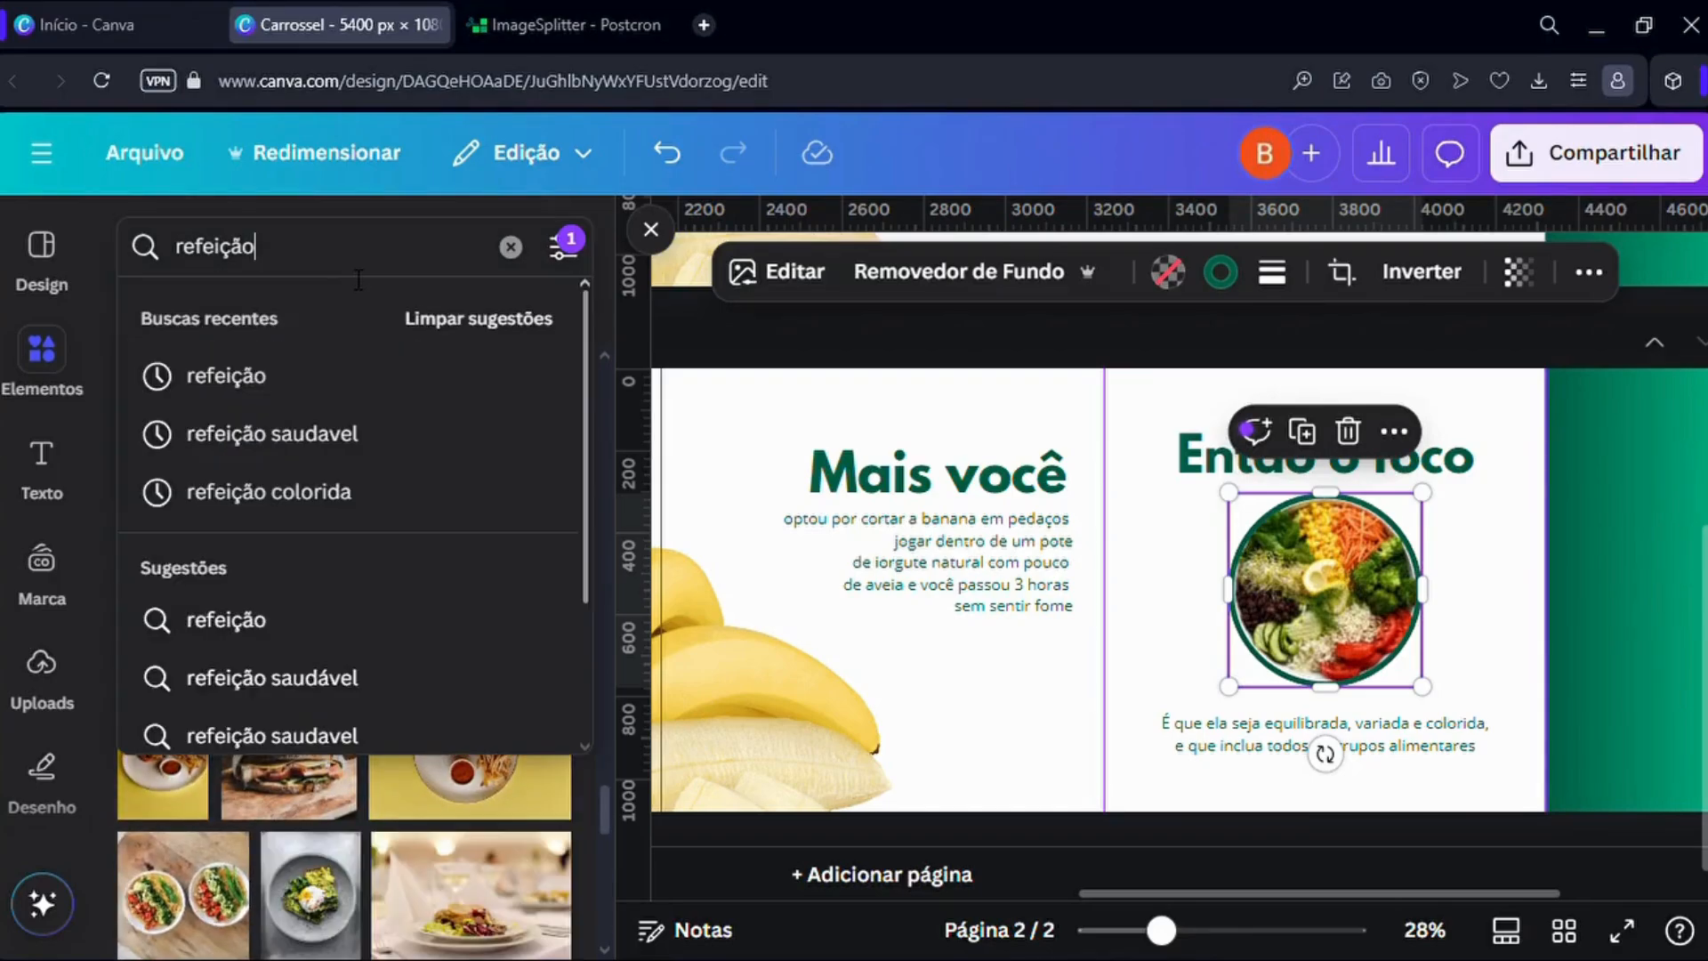
{"action": "left_click", "coordinate": [302, 438]}
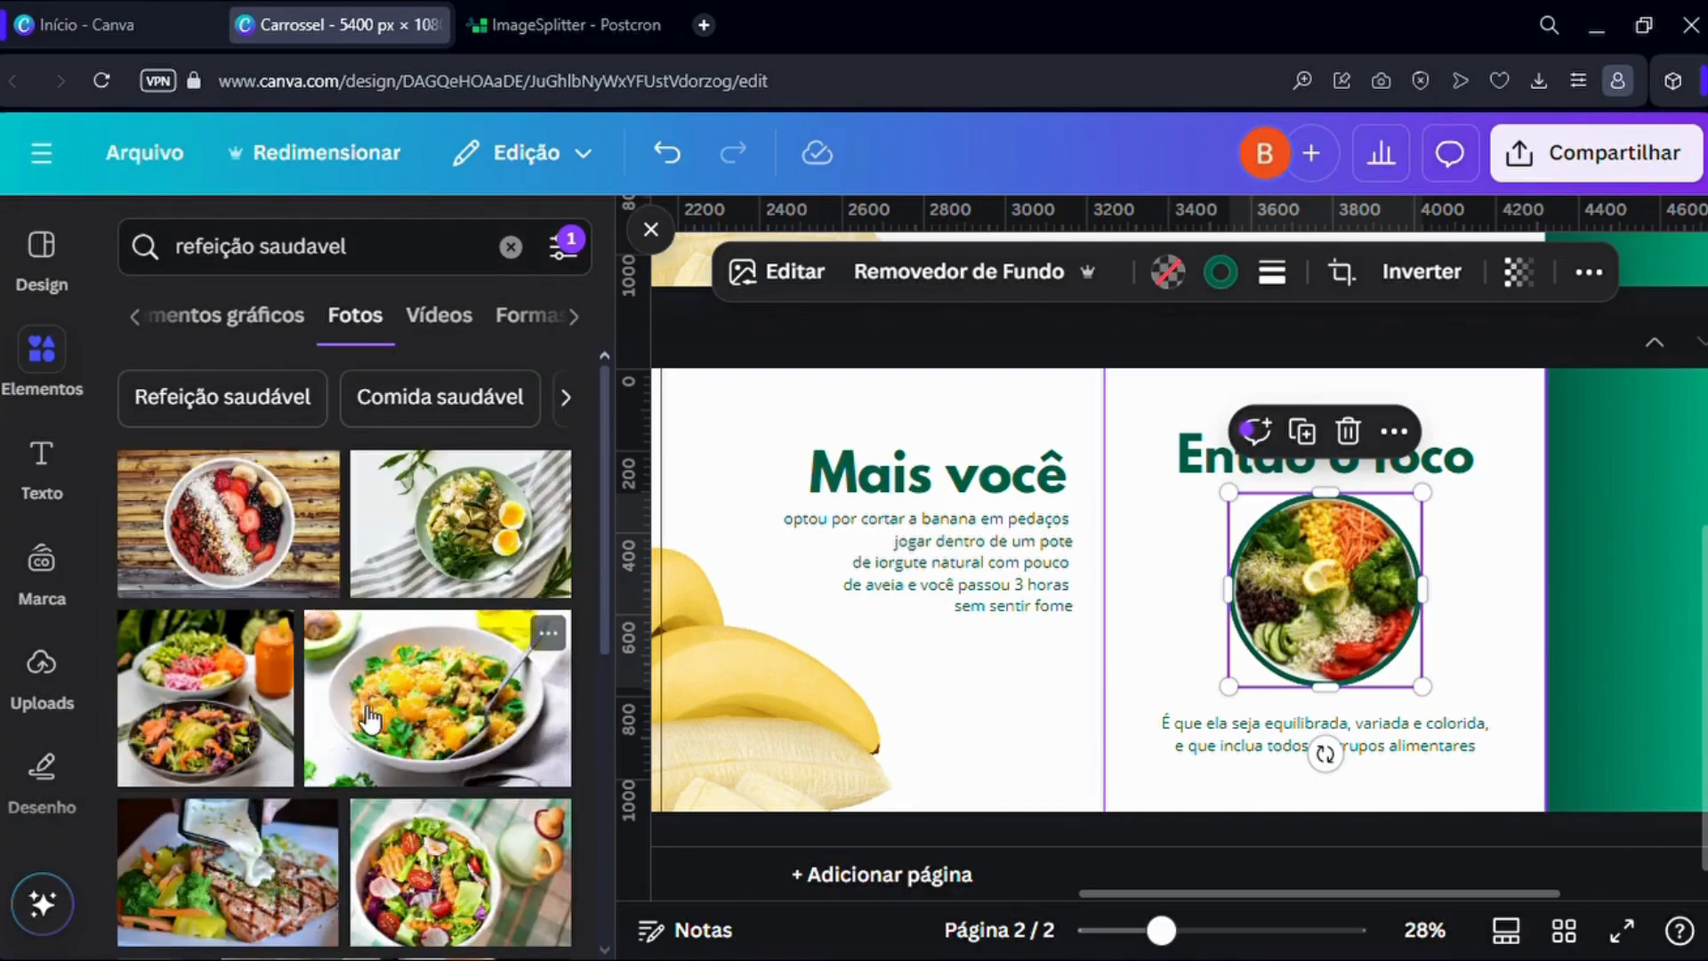
{"action": "scroll", "coordinate": [372, 712], "scroll_direction": "down", "scroll_amount": 10}
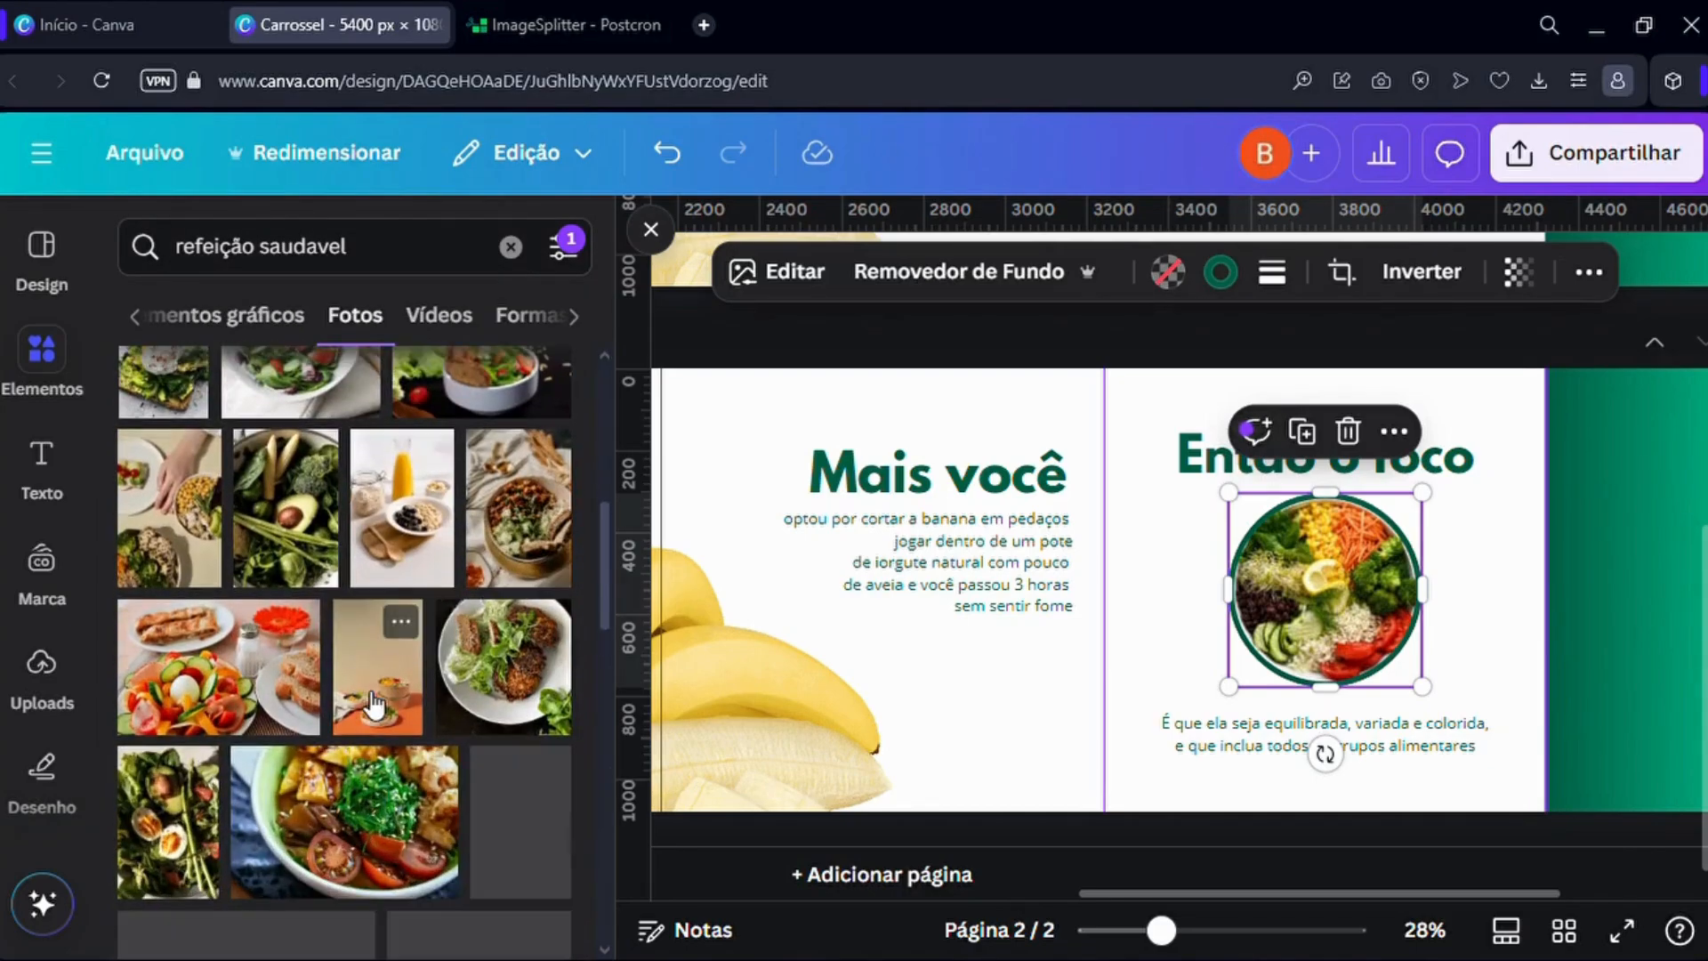
{"action": "scroll", "coordinate": [374, 706], "scroll_direction": "down", "scroll_amount": 10}
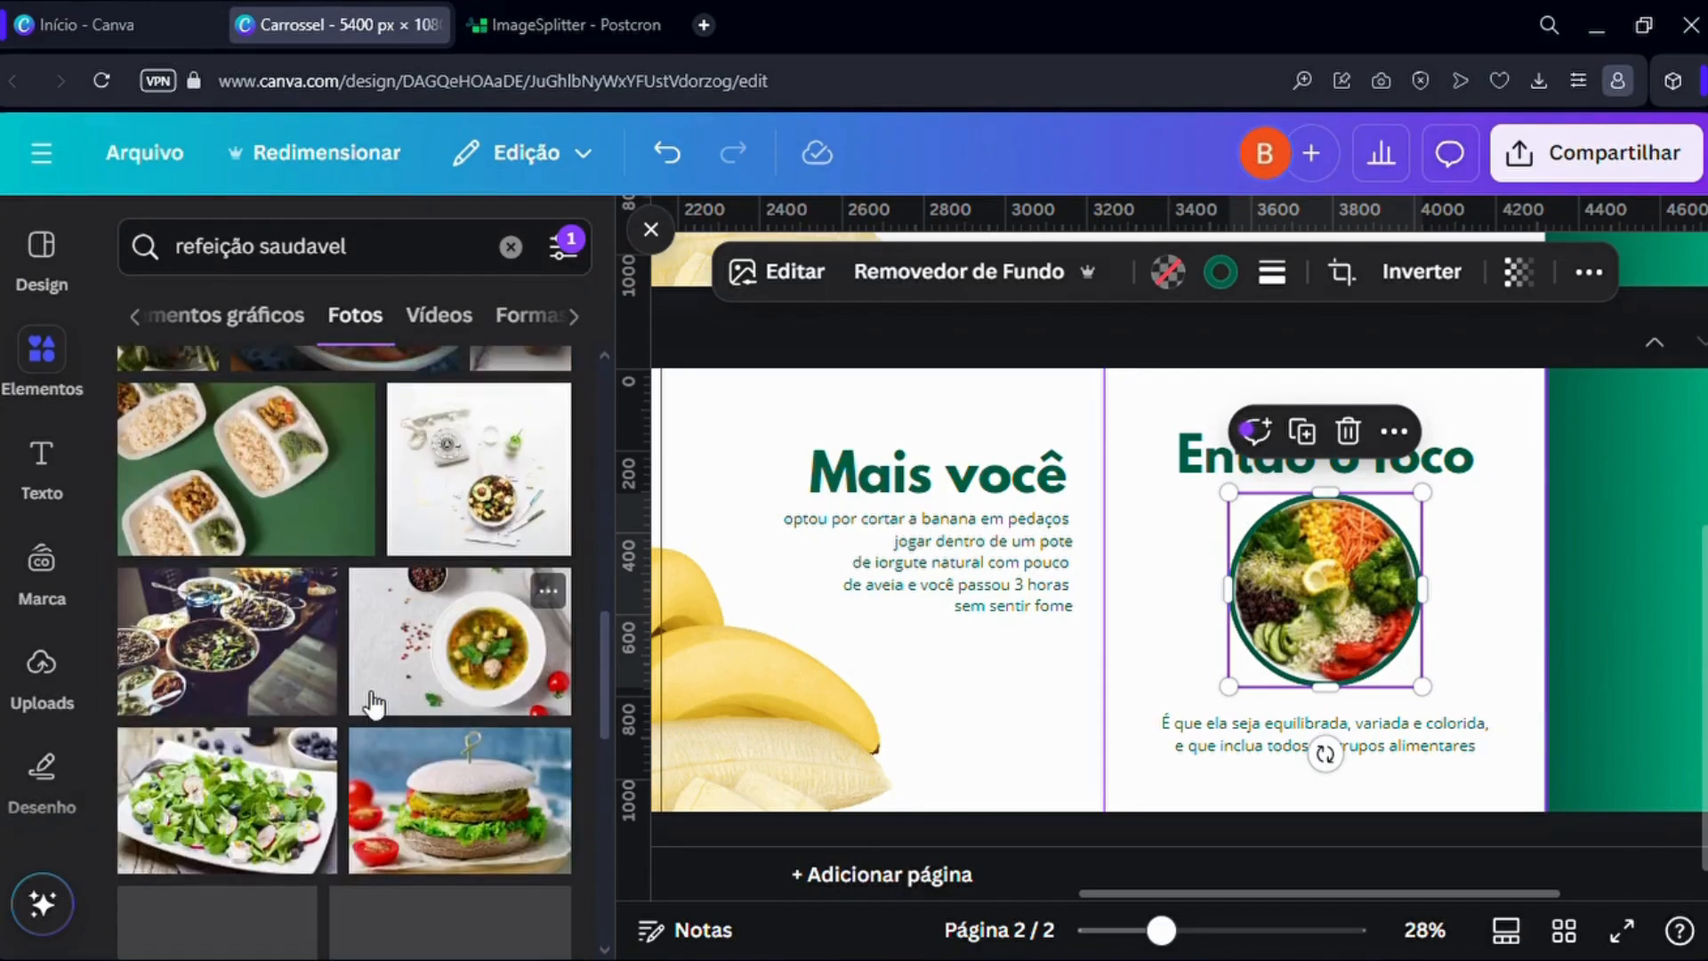
{"action": "scroll", "coordinate": [375, 703], "scroll_direction": "down", "scroll_amount": 10}
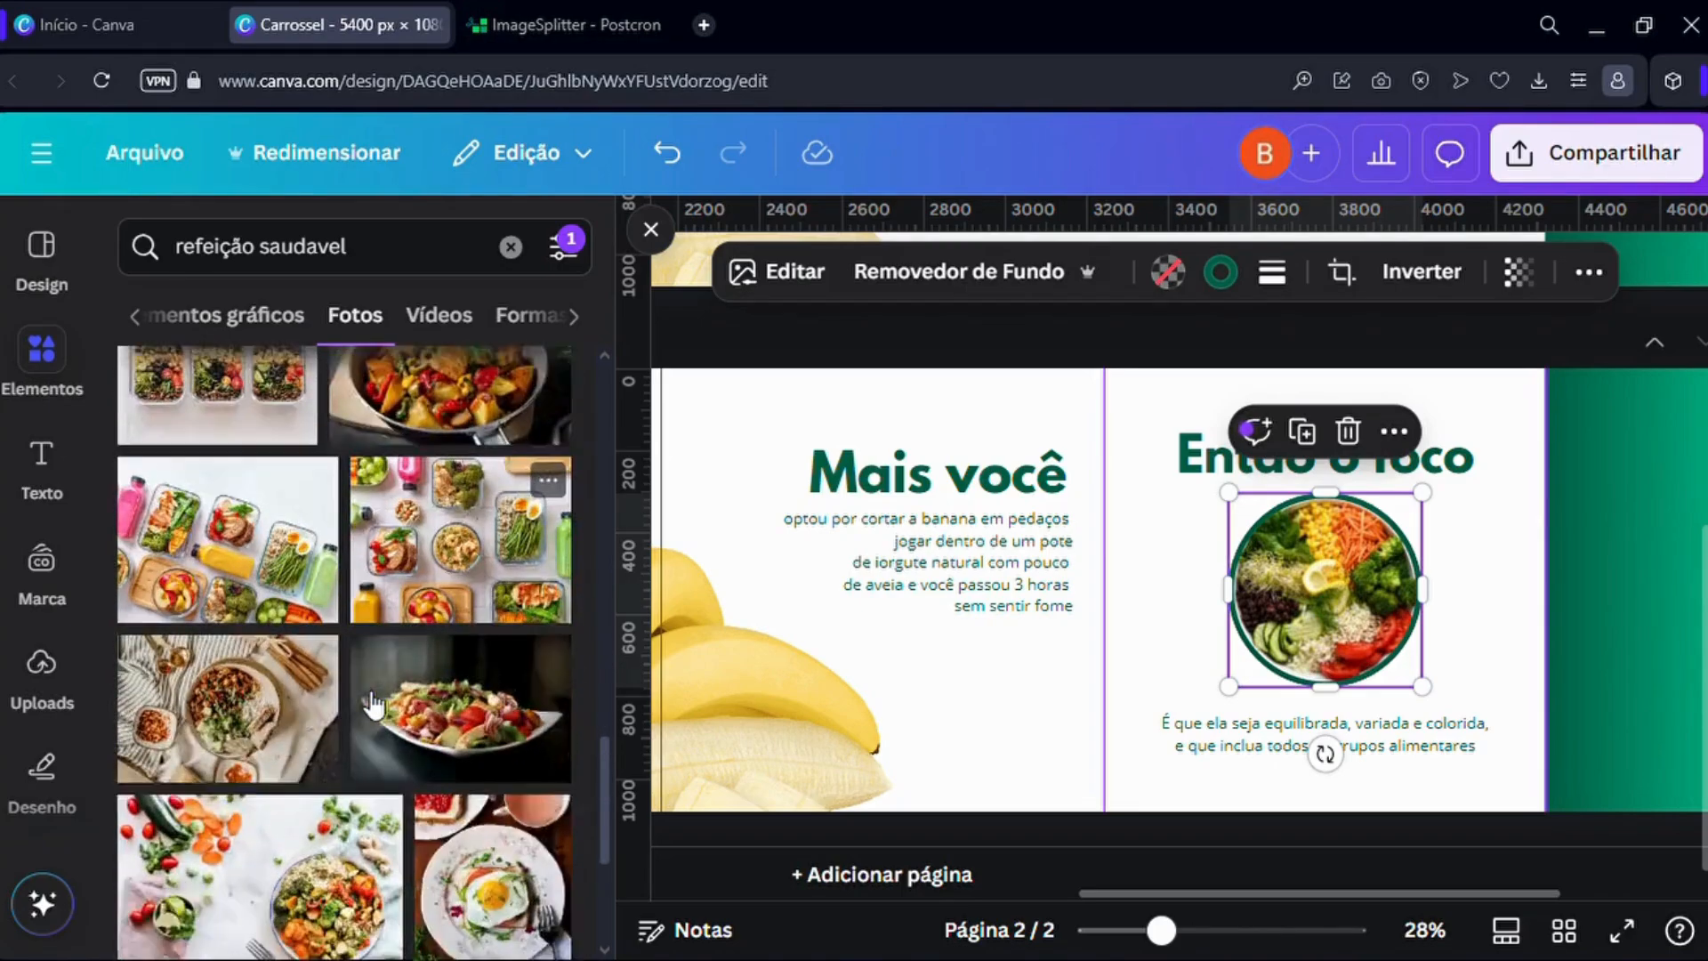
{"action": "scroll", "coordinate": [375, 689], "scroll_direction": "down", "scroll_amount": 5}
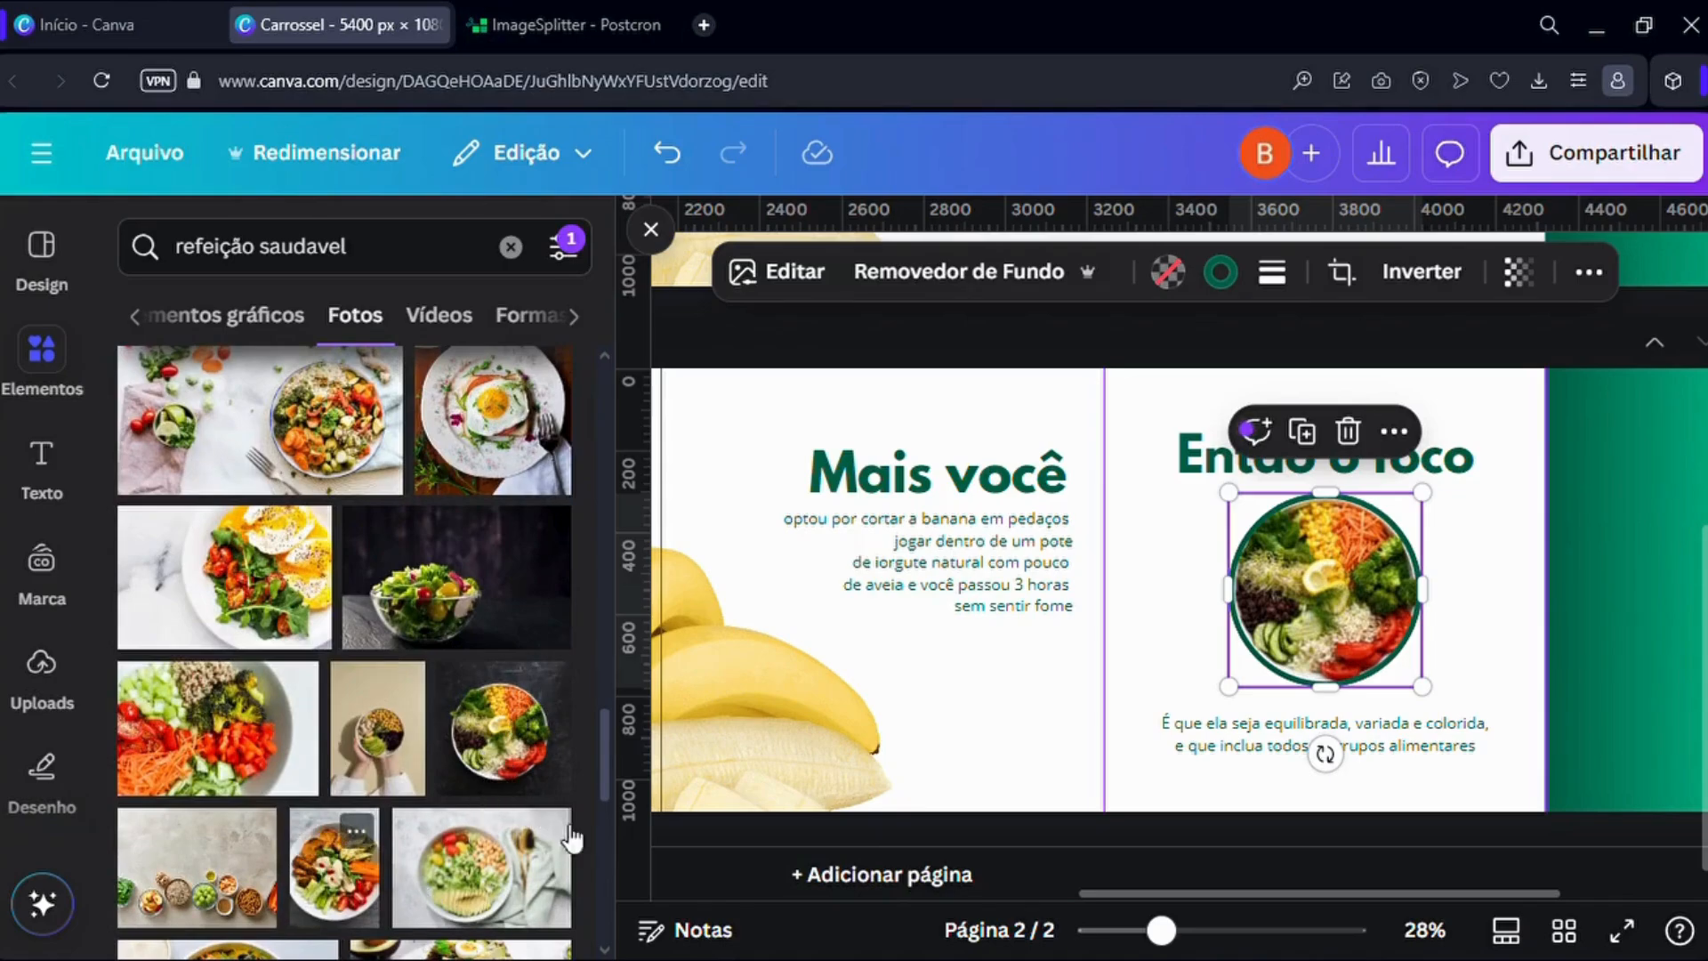
{"action": "scroll", "coordinate": [472, 809], "scroll_direction": "down", "scroll_amount": 5}
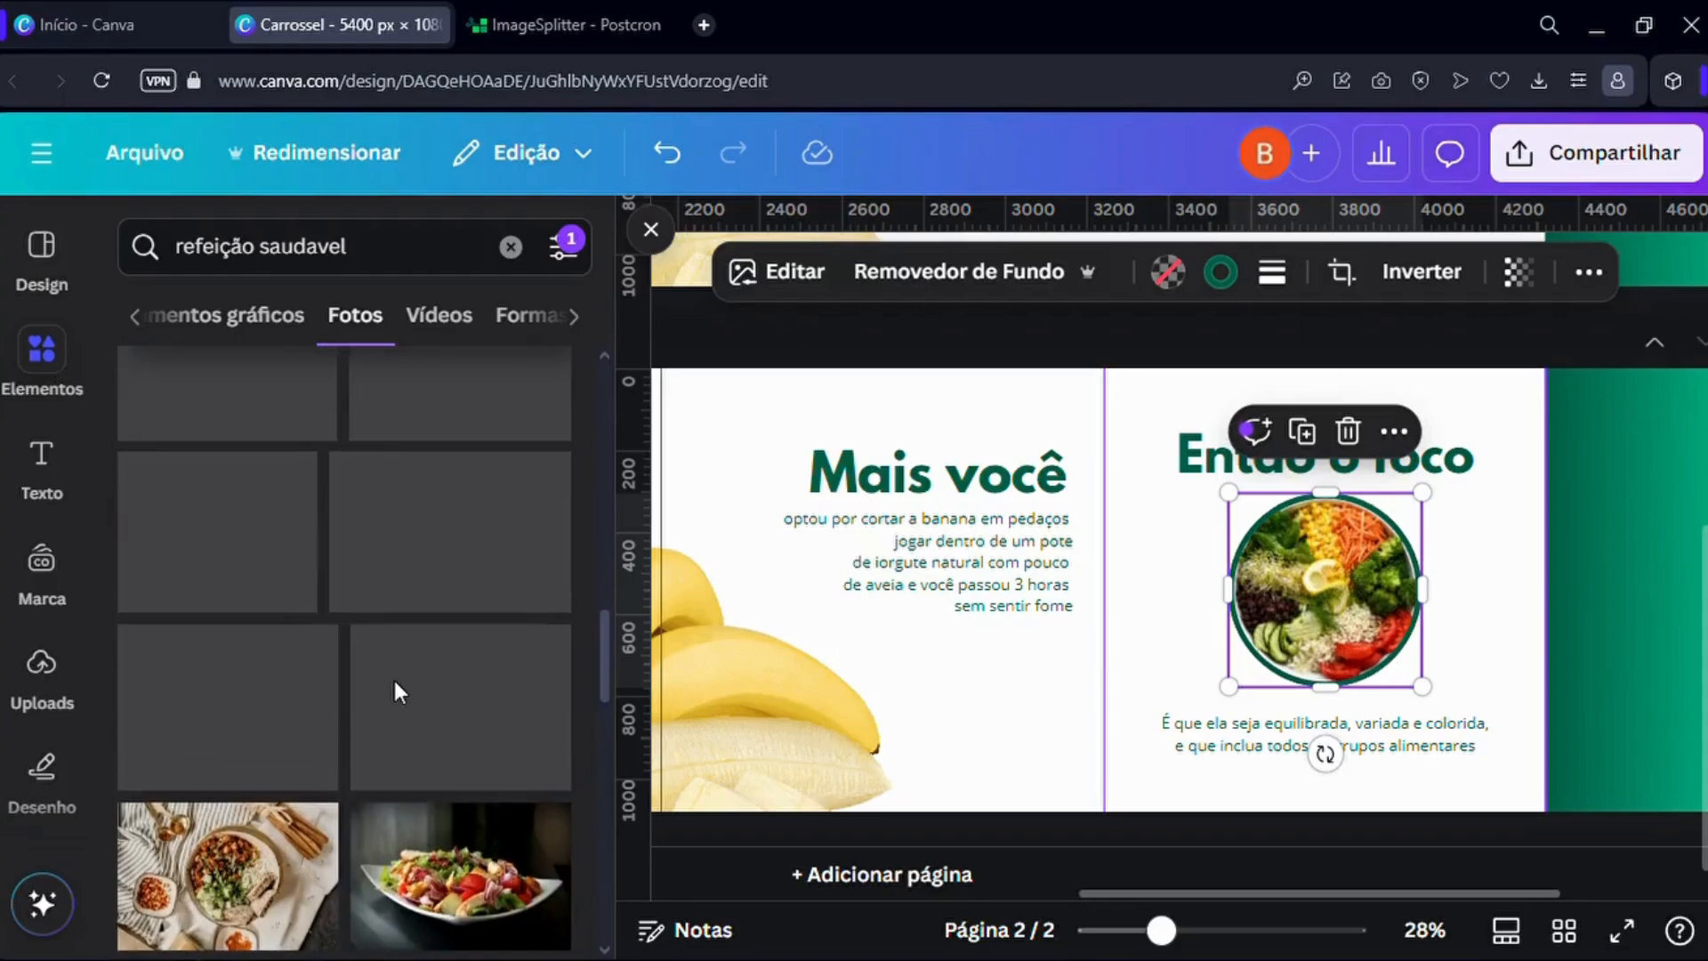
{"action": "scroll", "coordinate": [425, 638], "scroll_direction": "up", "scroll_amount": 10}
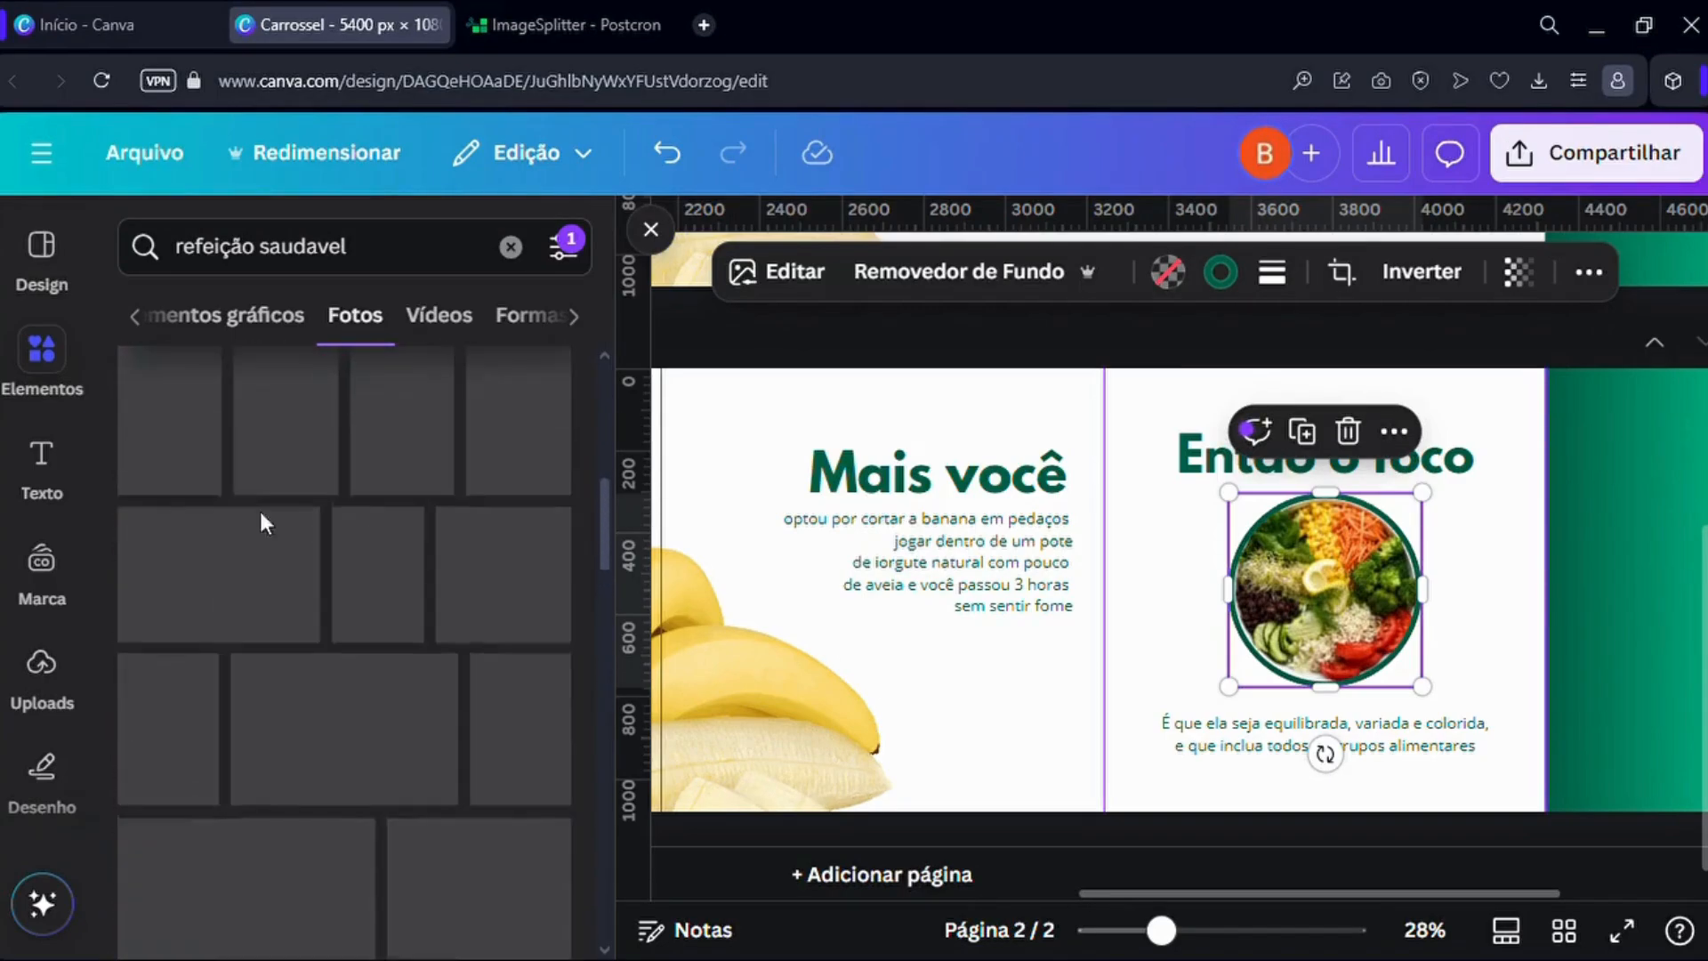
{"action": "left_click_drag", "start_coordinate": [354, 246], "coordinate": [40, 251]}
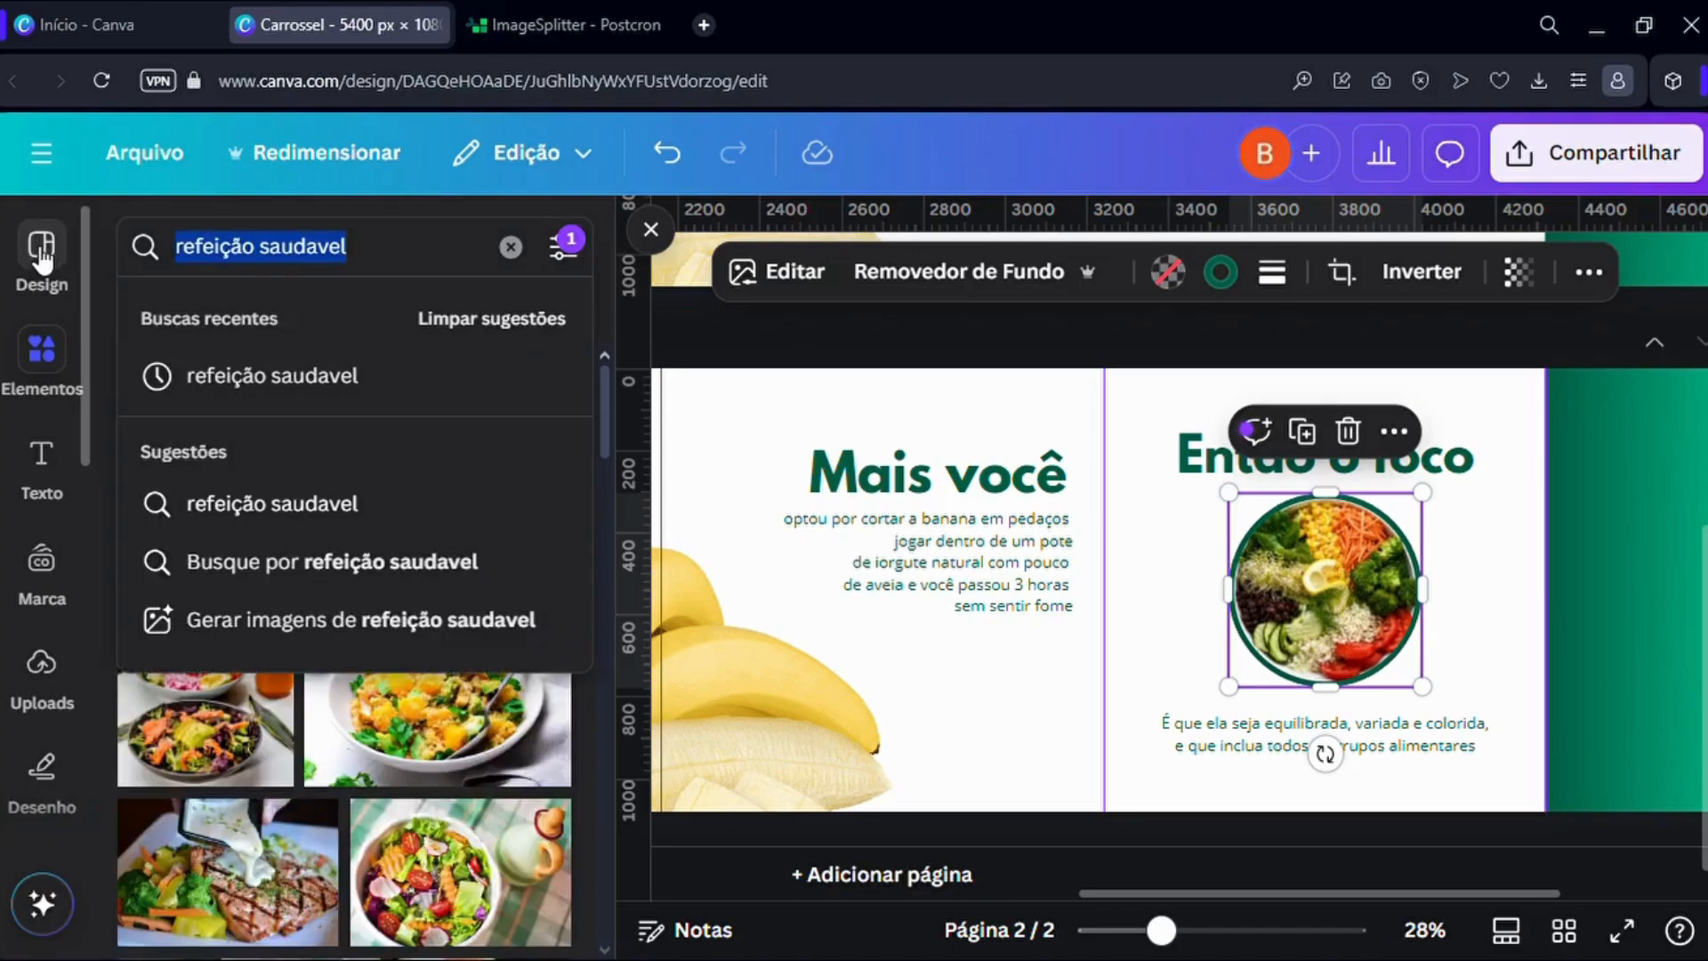
{"action": "key", "text": "BackSpace"}
{"action": "left_click", "coordinate": [886, 340]}
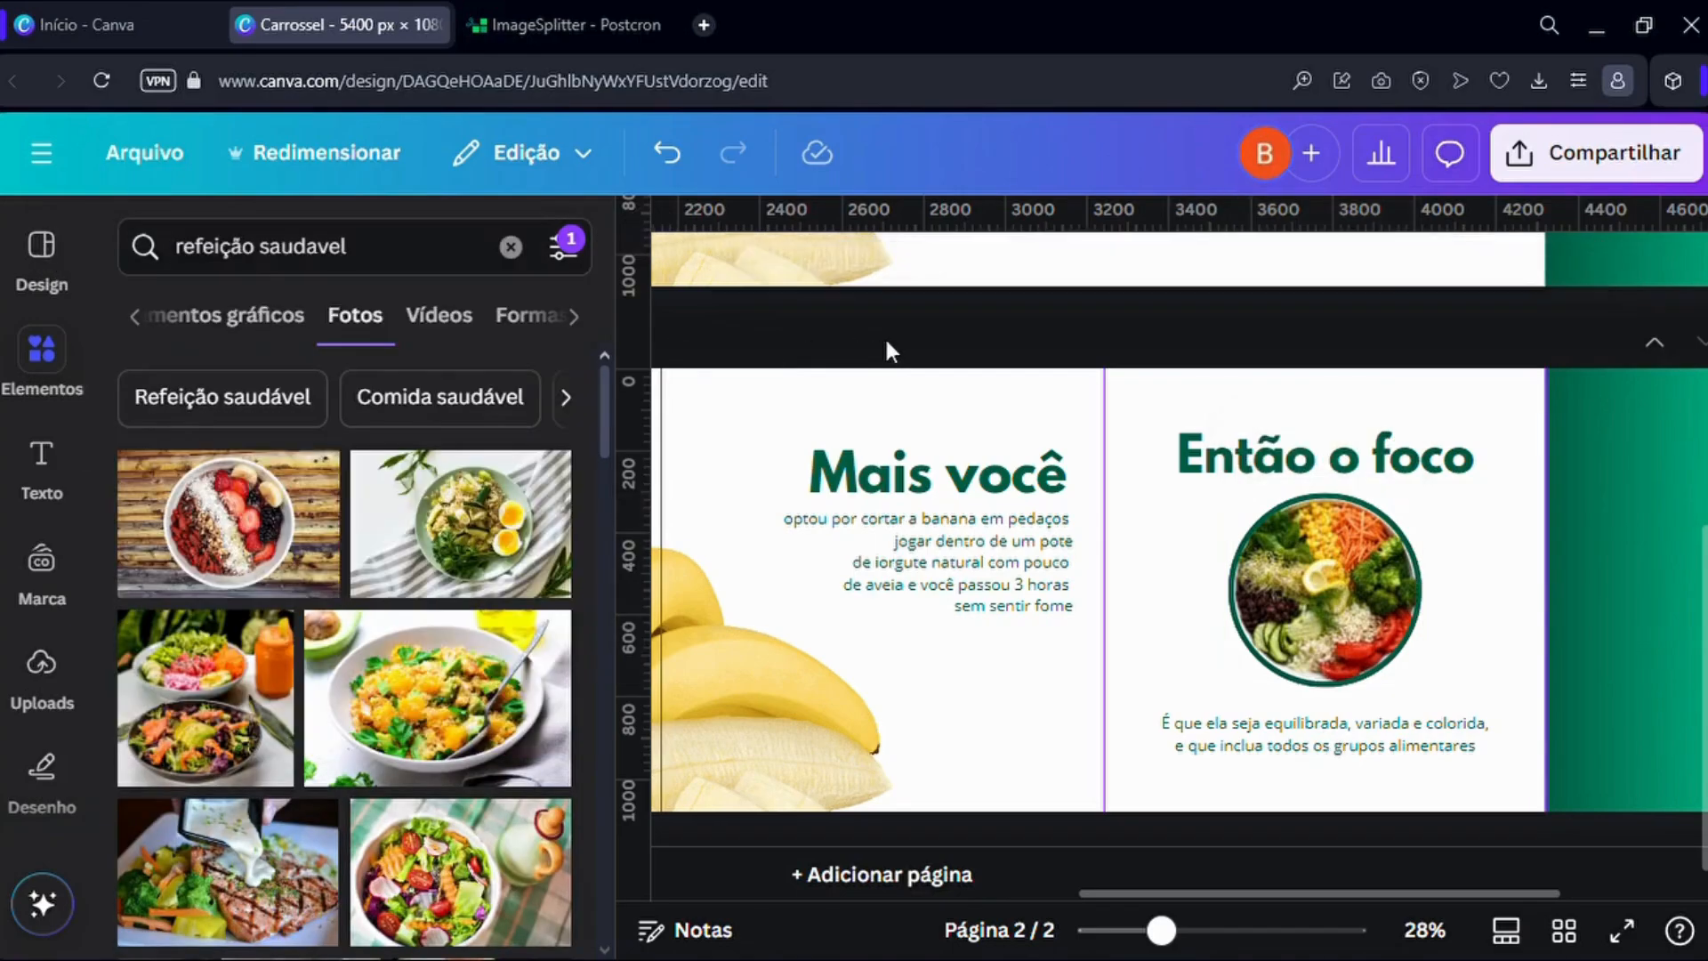
Examine the border colour of the round salad photo on the fourth slide of page 2.
{"action": "scroll", "coordinate": [886, 340], "scroll_direction": "down", "scroll_amount": 2}
{"action": "scroll", "coordinate": [879, 382], "scroll_direction": "down", "scroll_amount": 2}
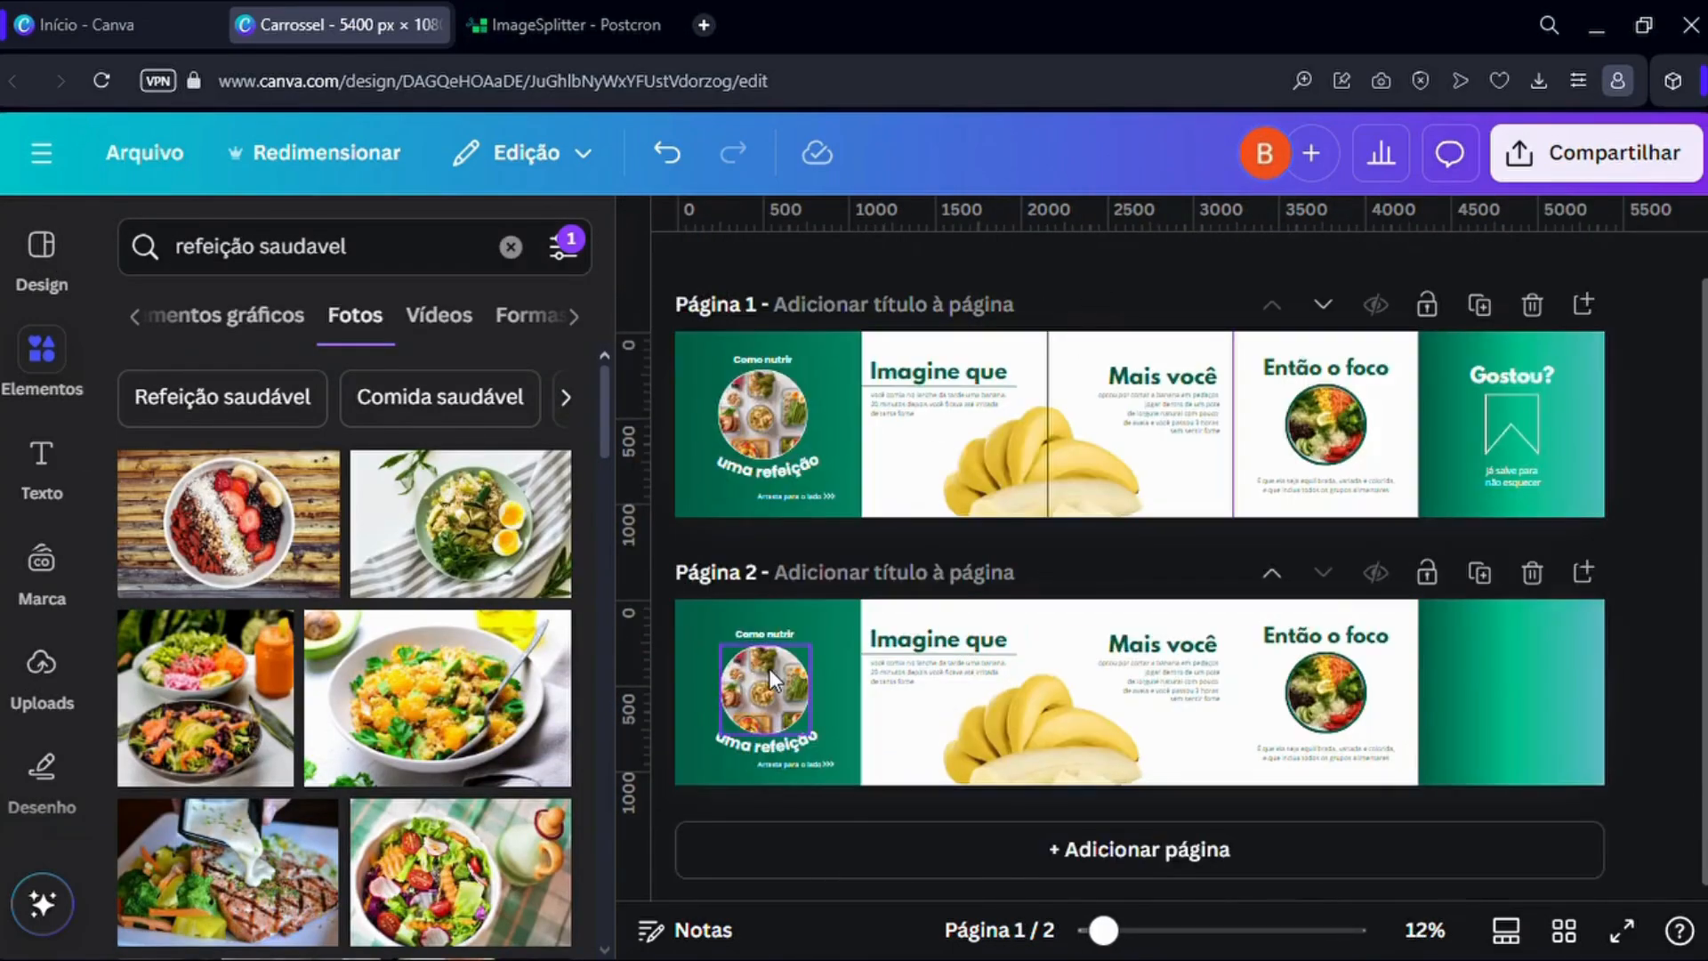
{"action": "scroll", "coordinate": [1431, 675], "scroll_direction": "up", "scroll_amount": 3}
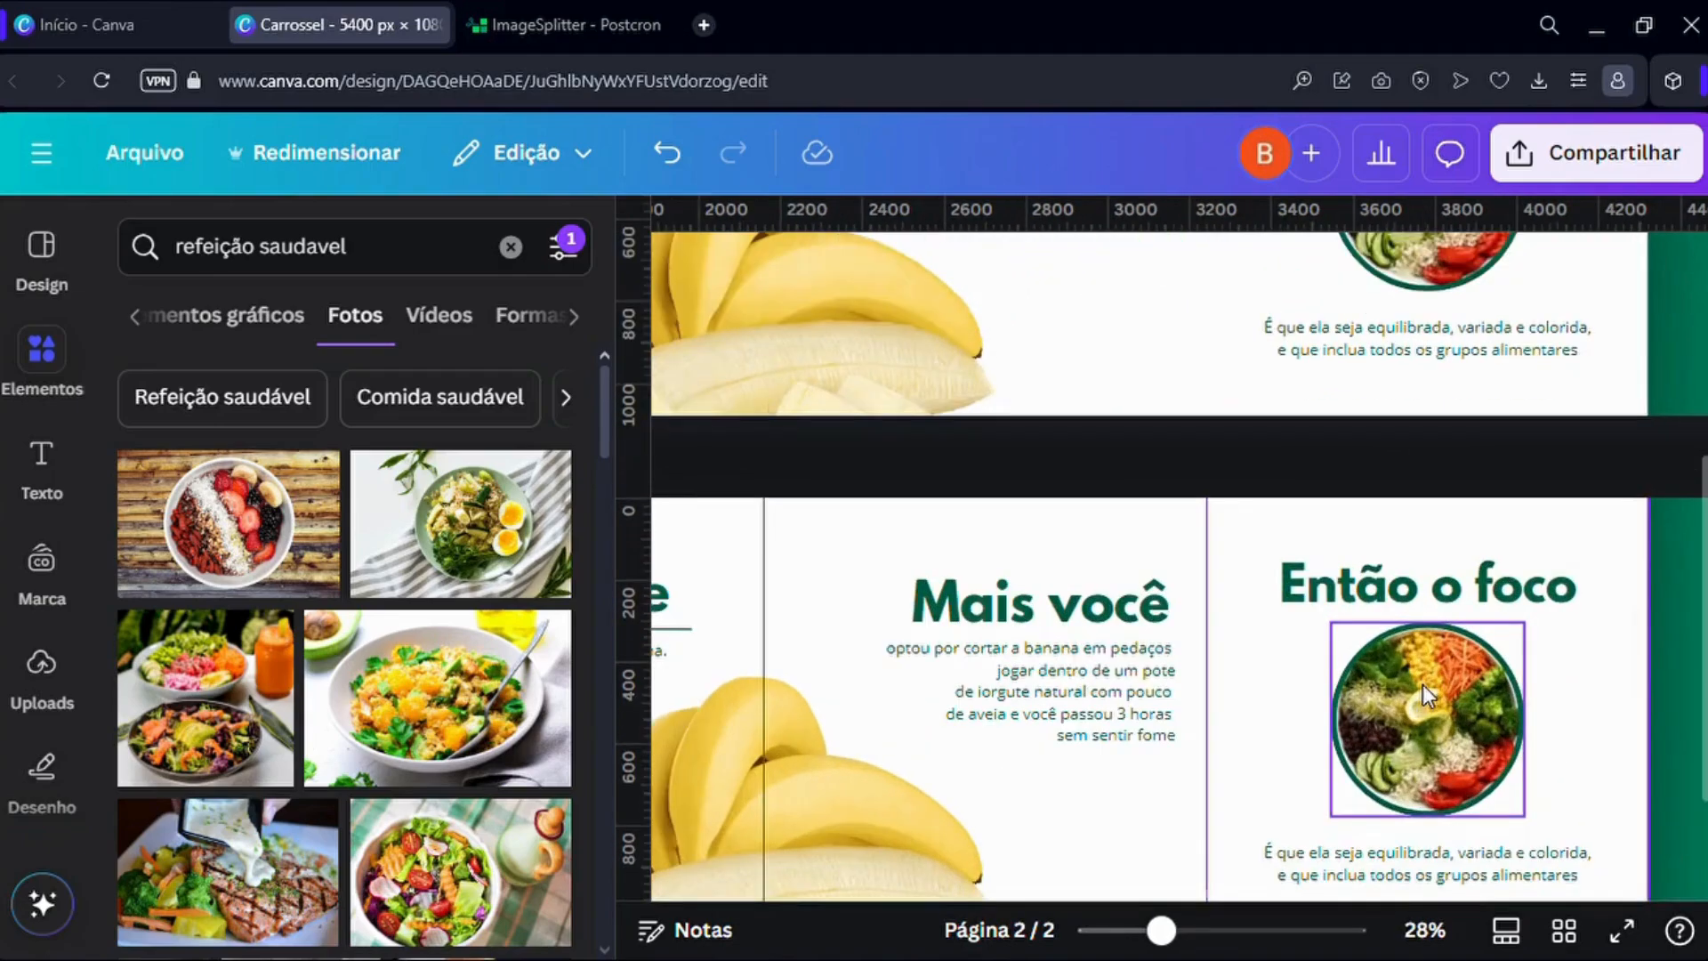
{"action": "left_click", "coordinate": [1423, 685]}
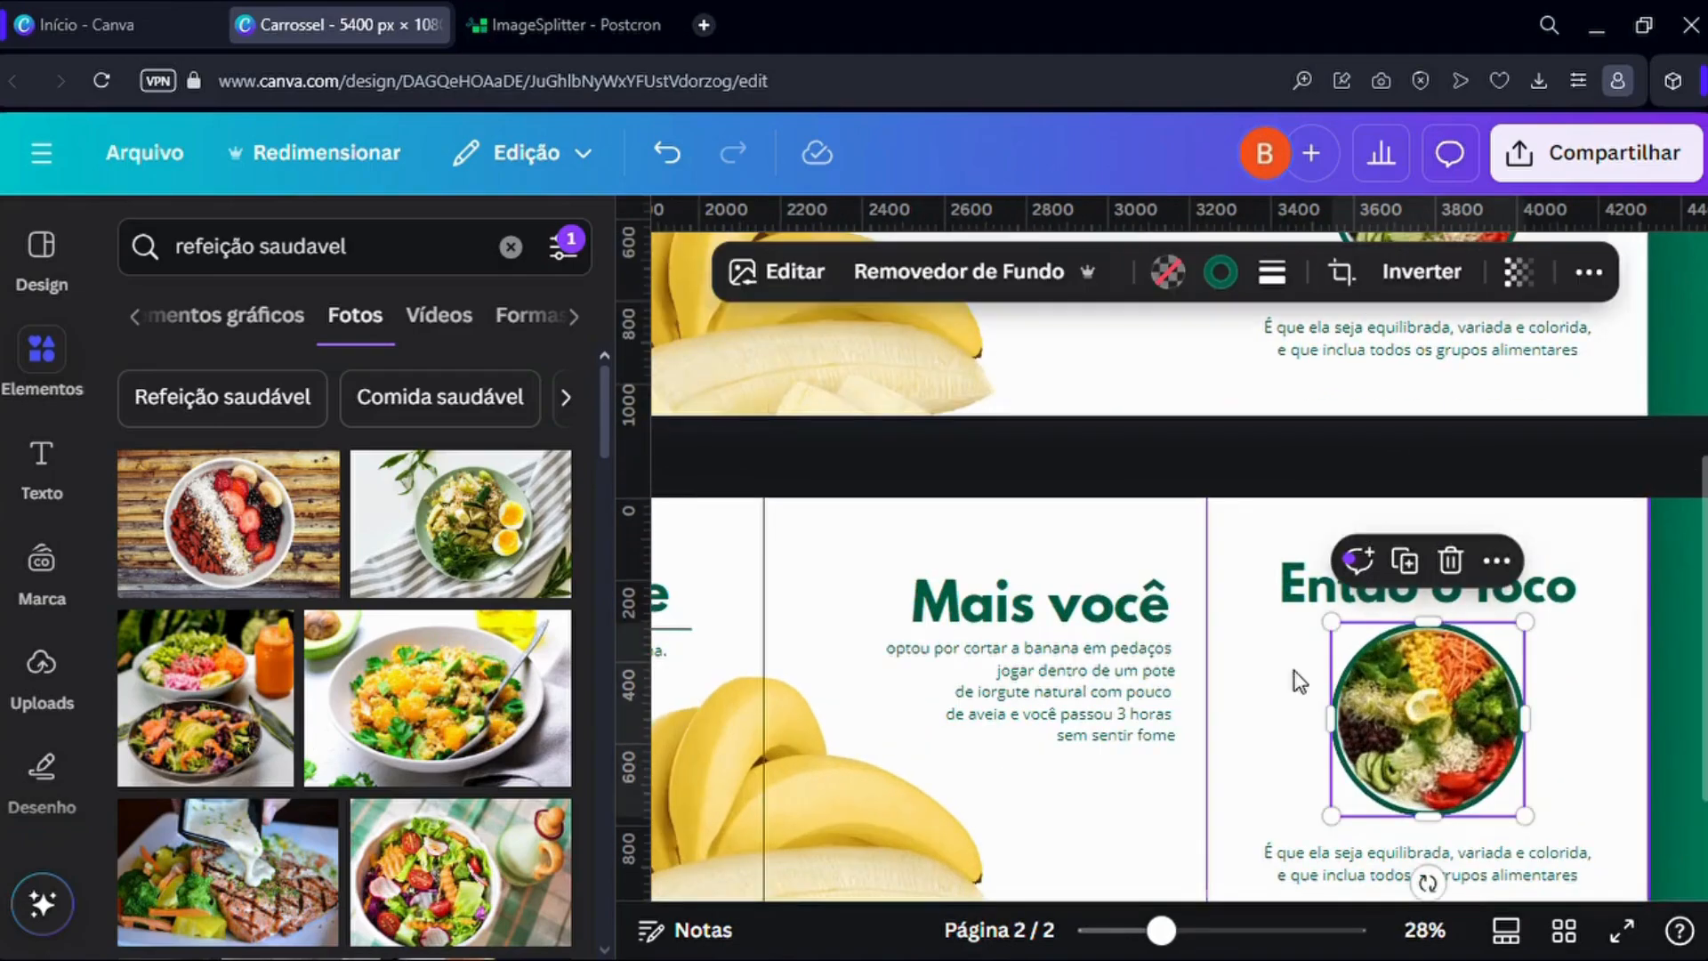
{"action": "left_click", "coordinate": [1221, 272]}
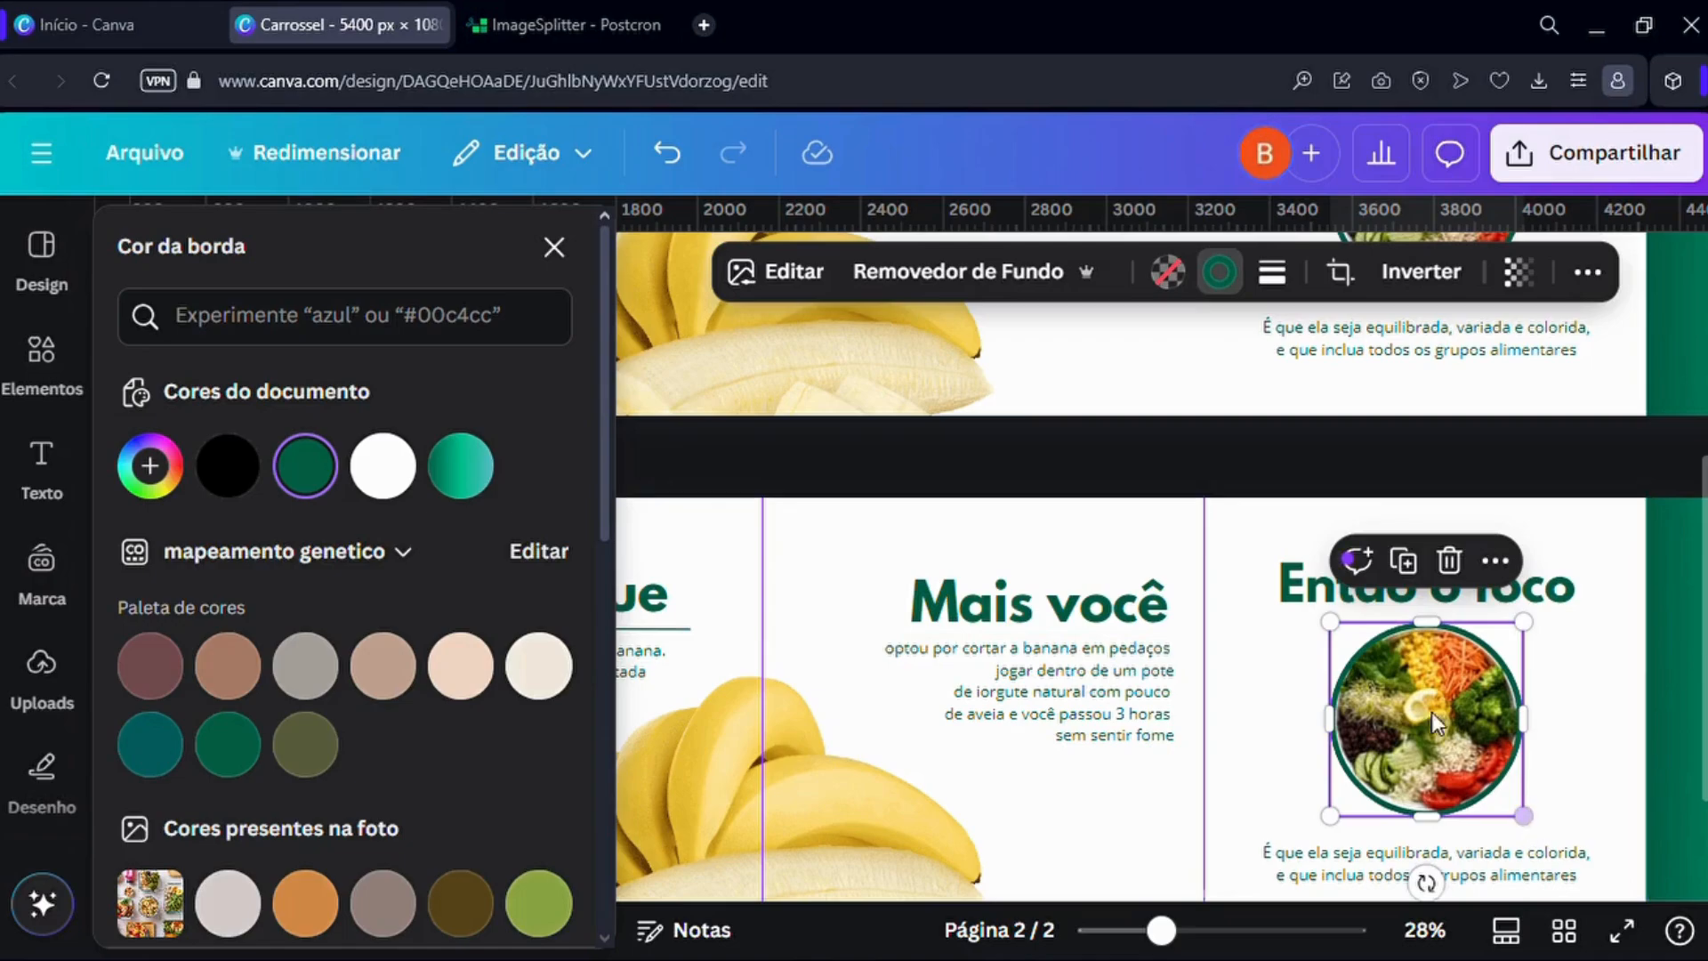
{"action": "left_click", "coordinate": [1246, 489]}
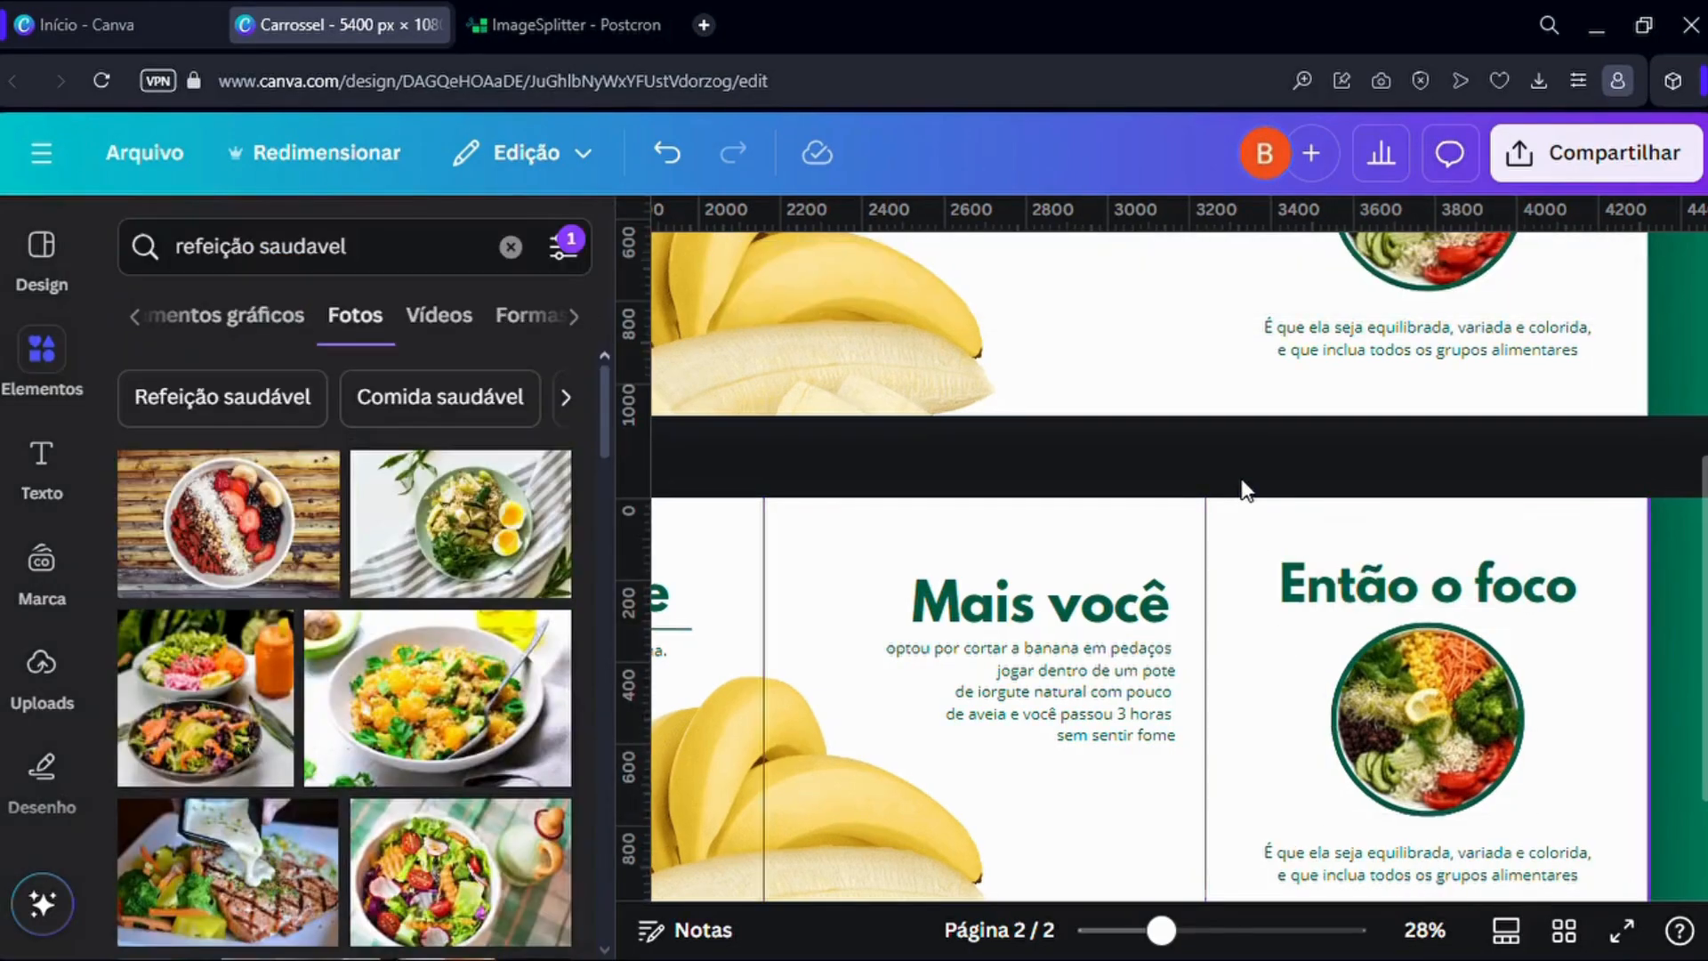
Examine the fifth slide's background and "Gostou?" title on page 1 against the empty fifth slide on page 2.
{"action": "scroll", "coordinate": [1454, 740], "scroll_direction": "up", "scroll_amount": 1, "text": "ctrl"}
{"action": "scroll", "coordinate": [1454, 740], "scroll_direction": "down", "scroll_amount": 2}
{"action": "scroll", "coordinate": [1445, 692], "scroll_direction": "down", "scroll_amount": 2, "text": "ctrl"}
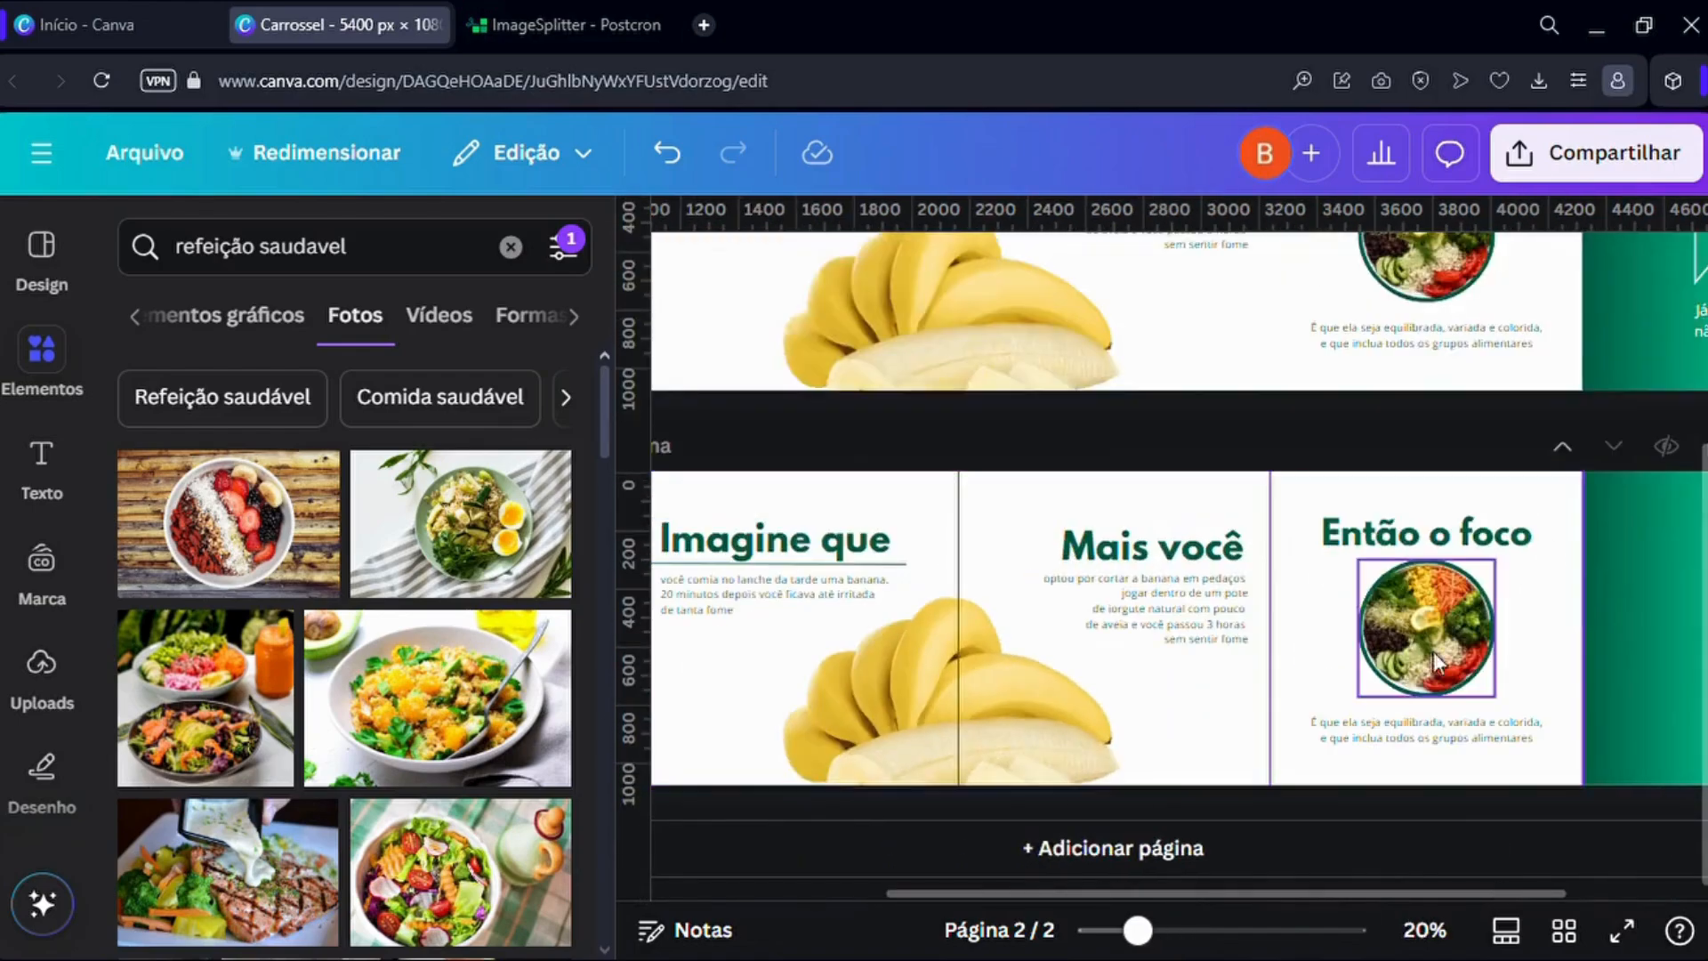
{"action": "scroll", "coordinate": [1580, 498], "scroll_direction": "up", "scroll_amount": 3}
{"action": "scroll", "coordinate": [1453, 548], "scroll_direction": "down", "scroll_amount": 2, "text": "ctrl"}
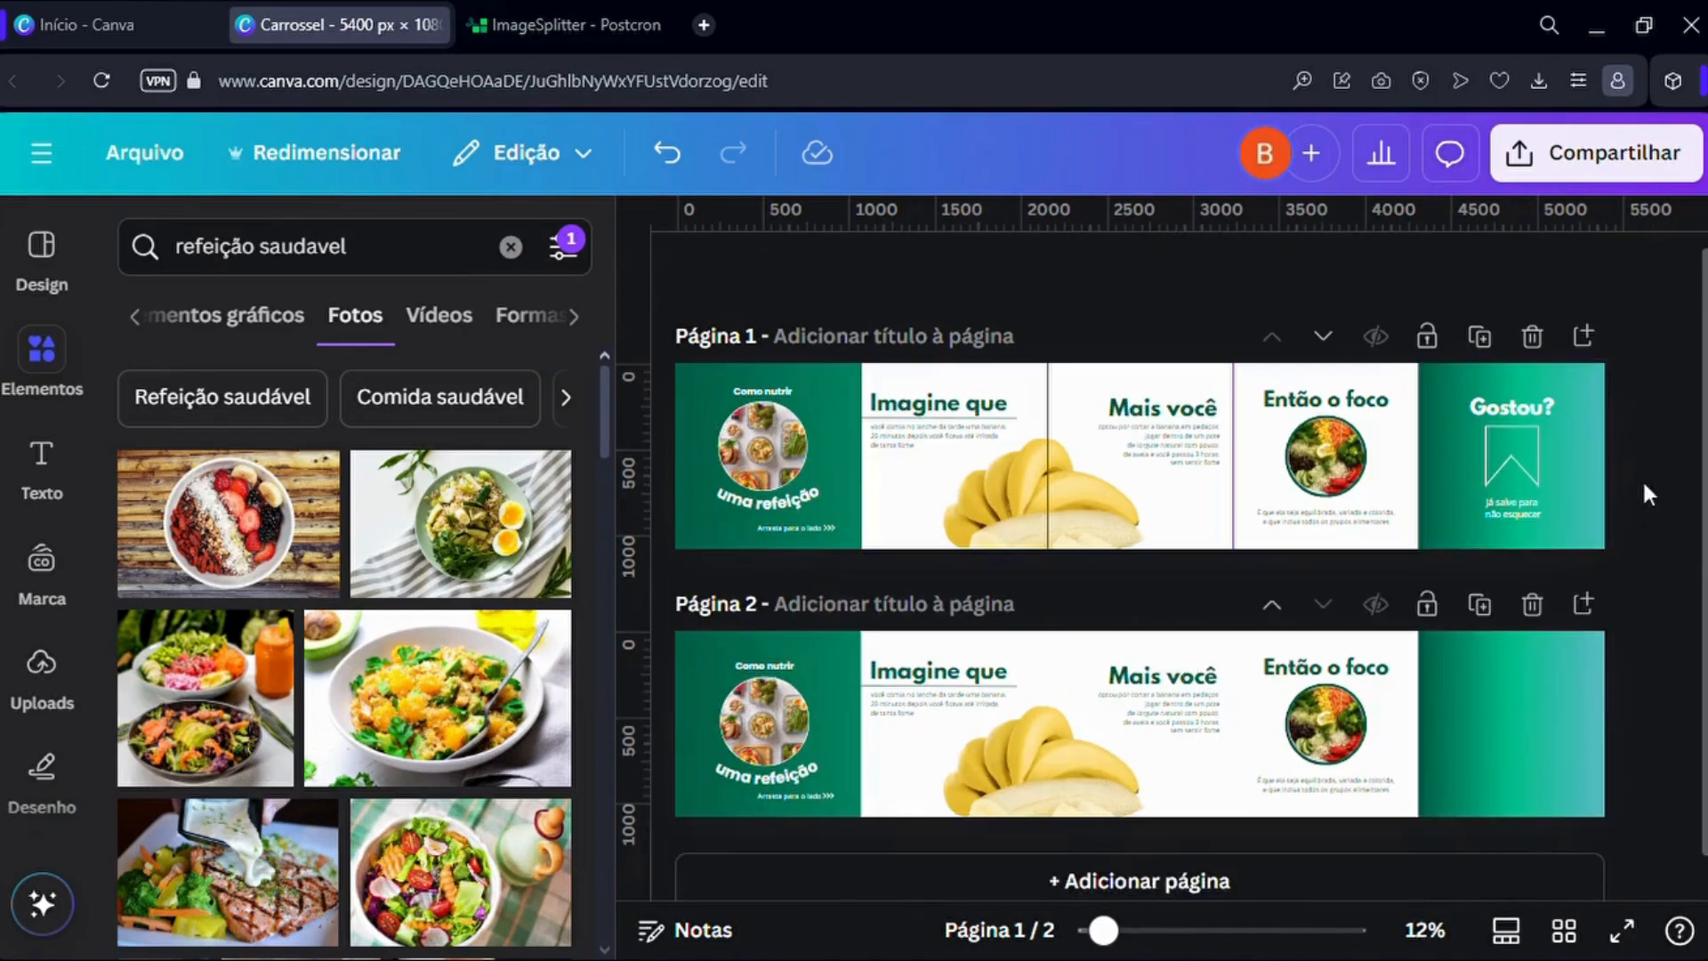
{"action": "scroll", "coordinate": [1637, 478], "scroll_direction": "up", "scroll_amount": 1, "text": "ctrl"}
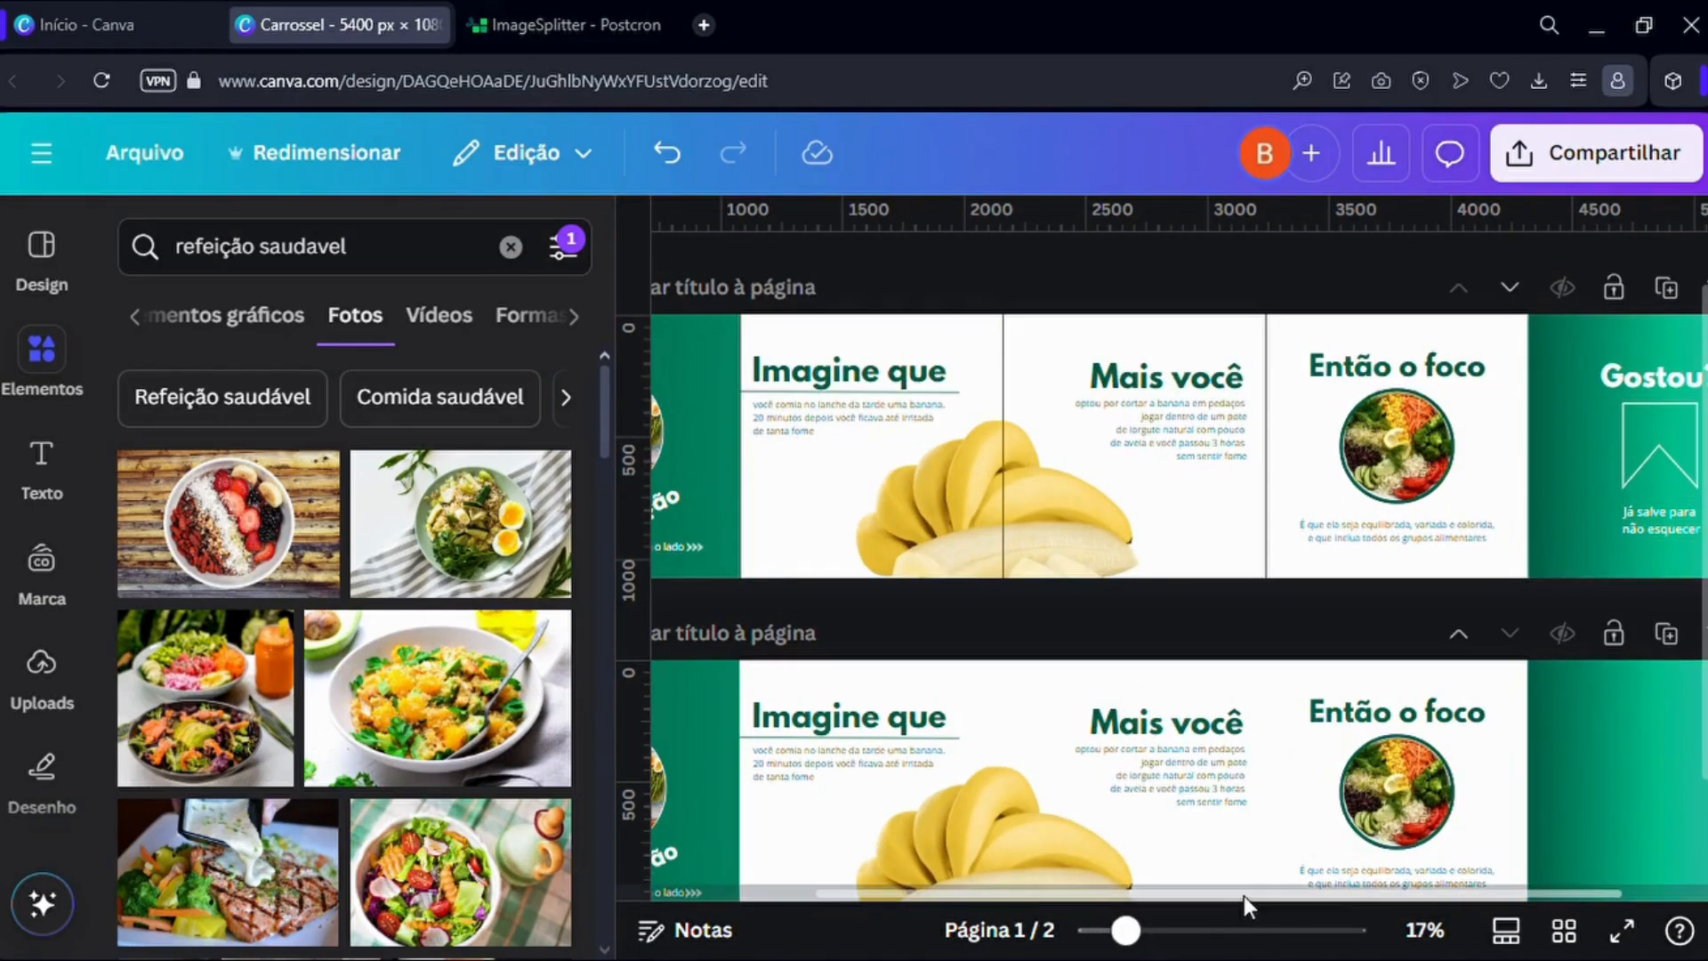
{"action": "left_click_drag", "start_coordinate": [1244, 895], "coordinate": [1423, 894]}
{"action": "left_click", "coordinate": [1493, 783]}
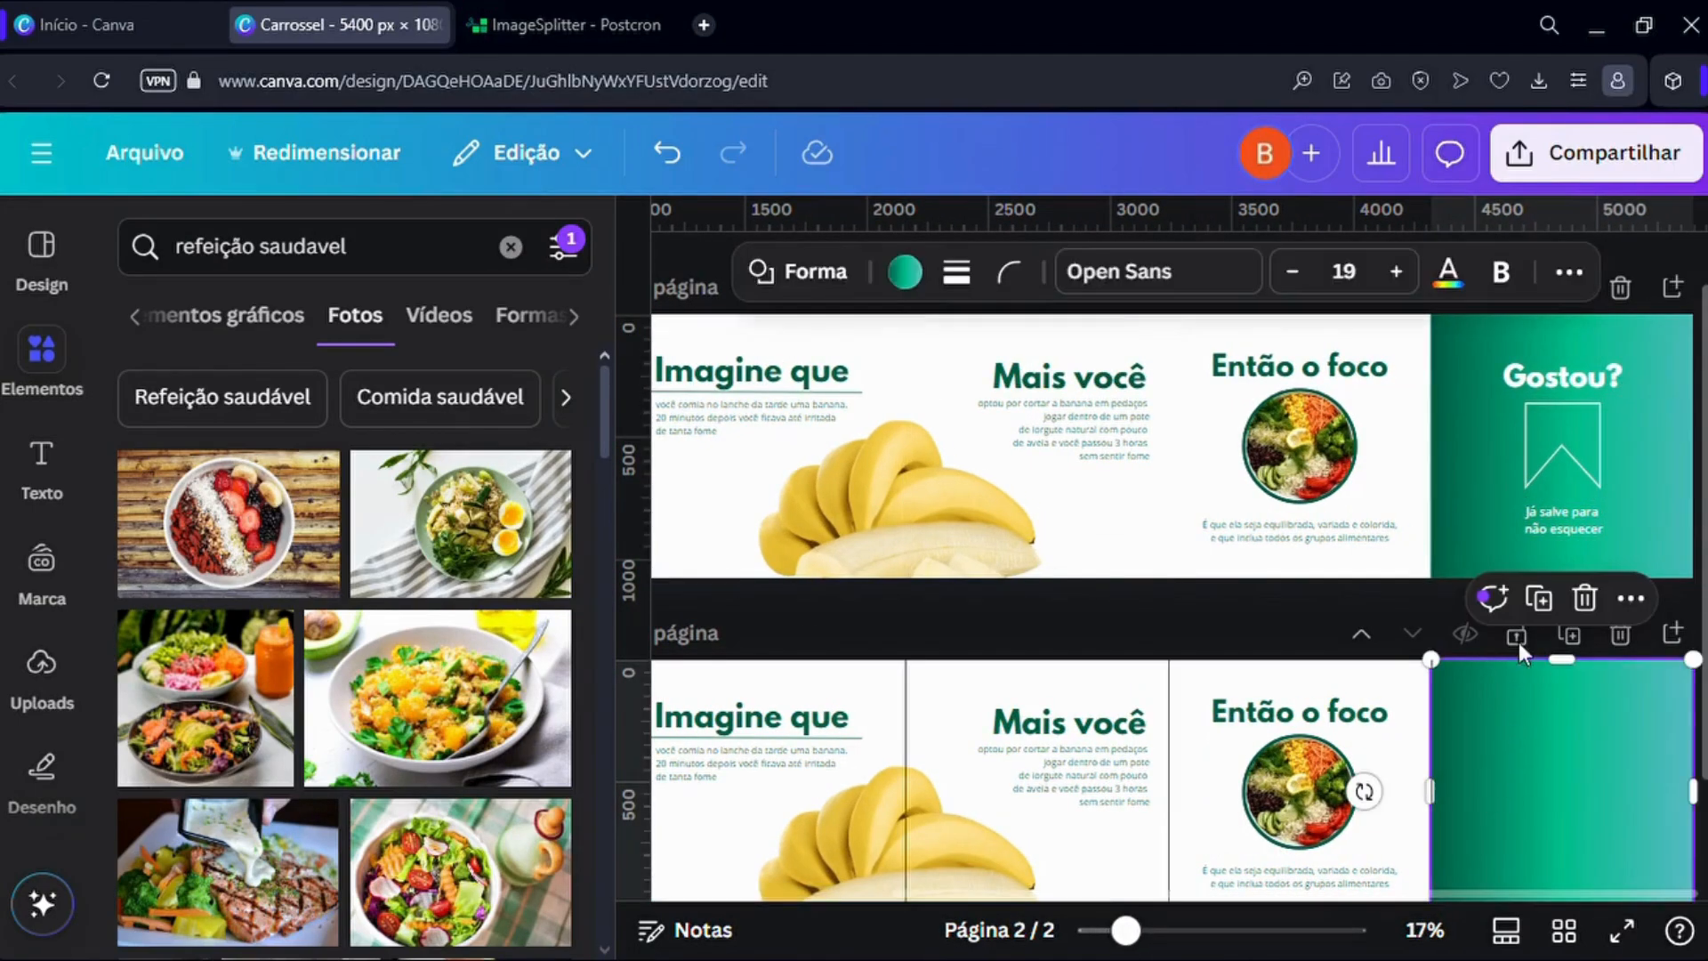
{"action": "left_click", "coordinate": [1467, 457]}
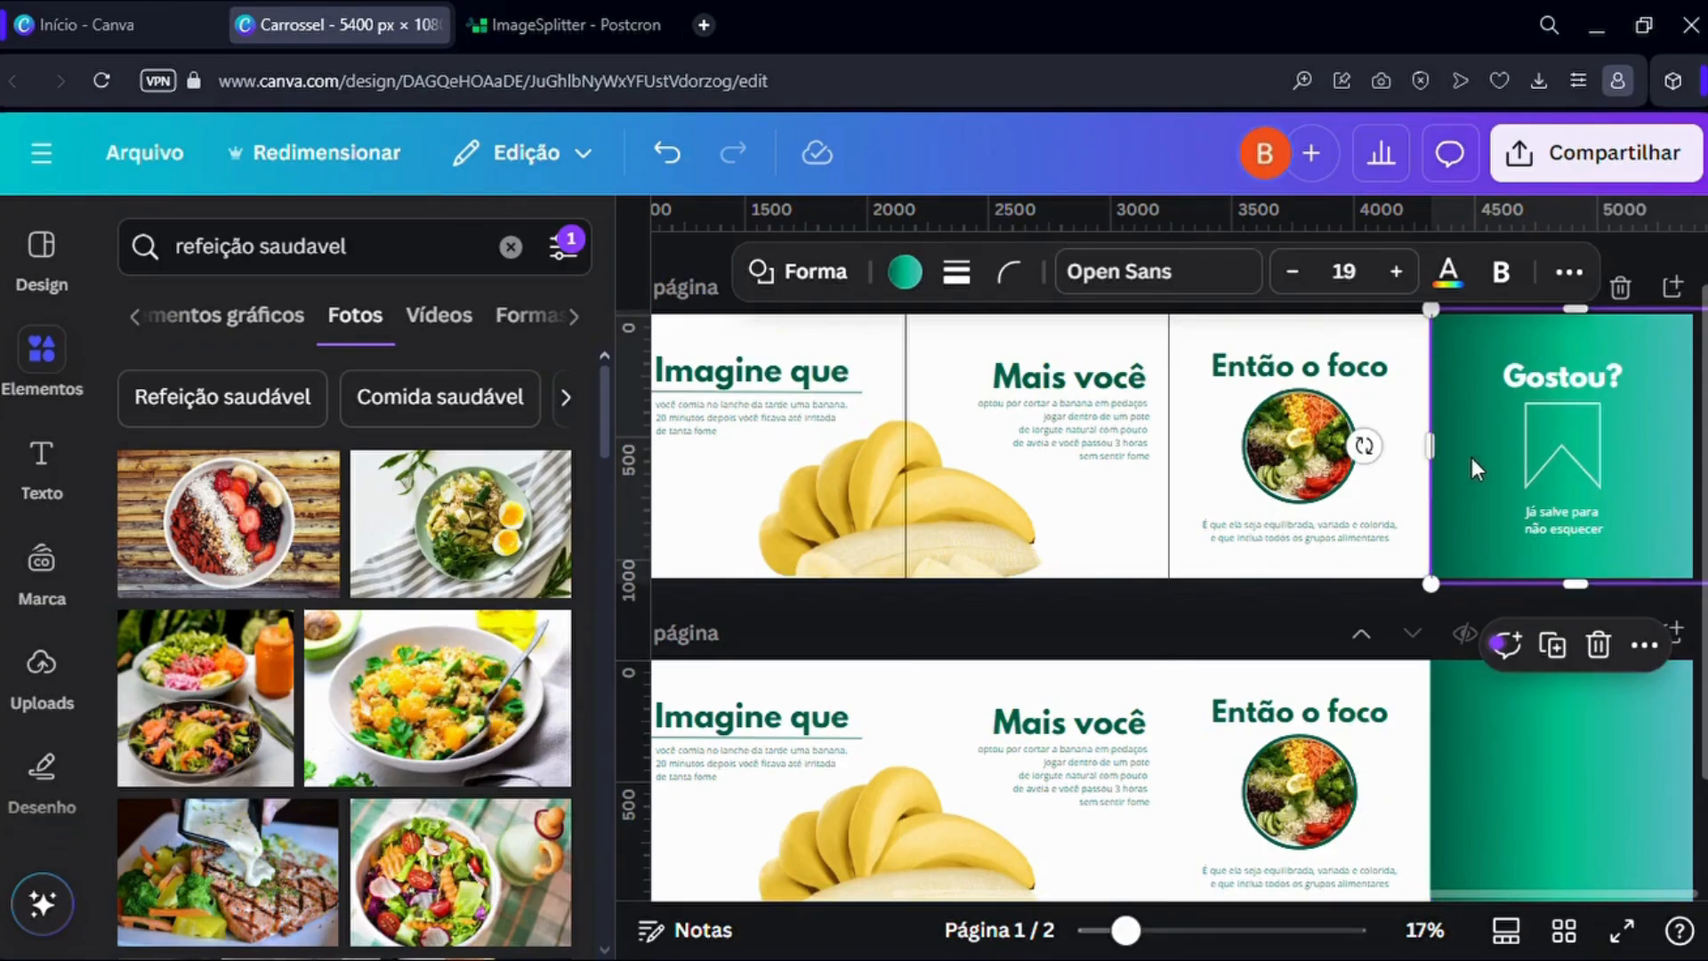
{"action": "left_click", "coordinate": [1557, 386]}
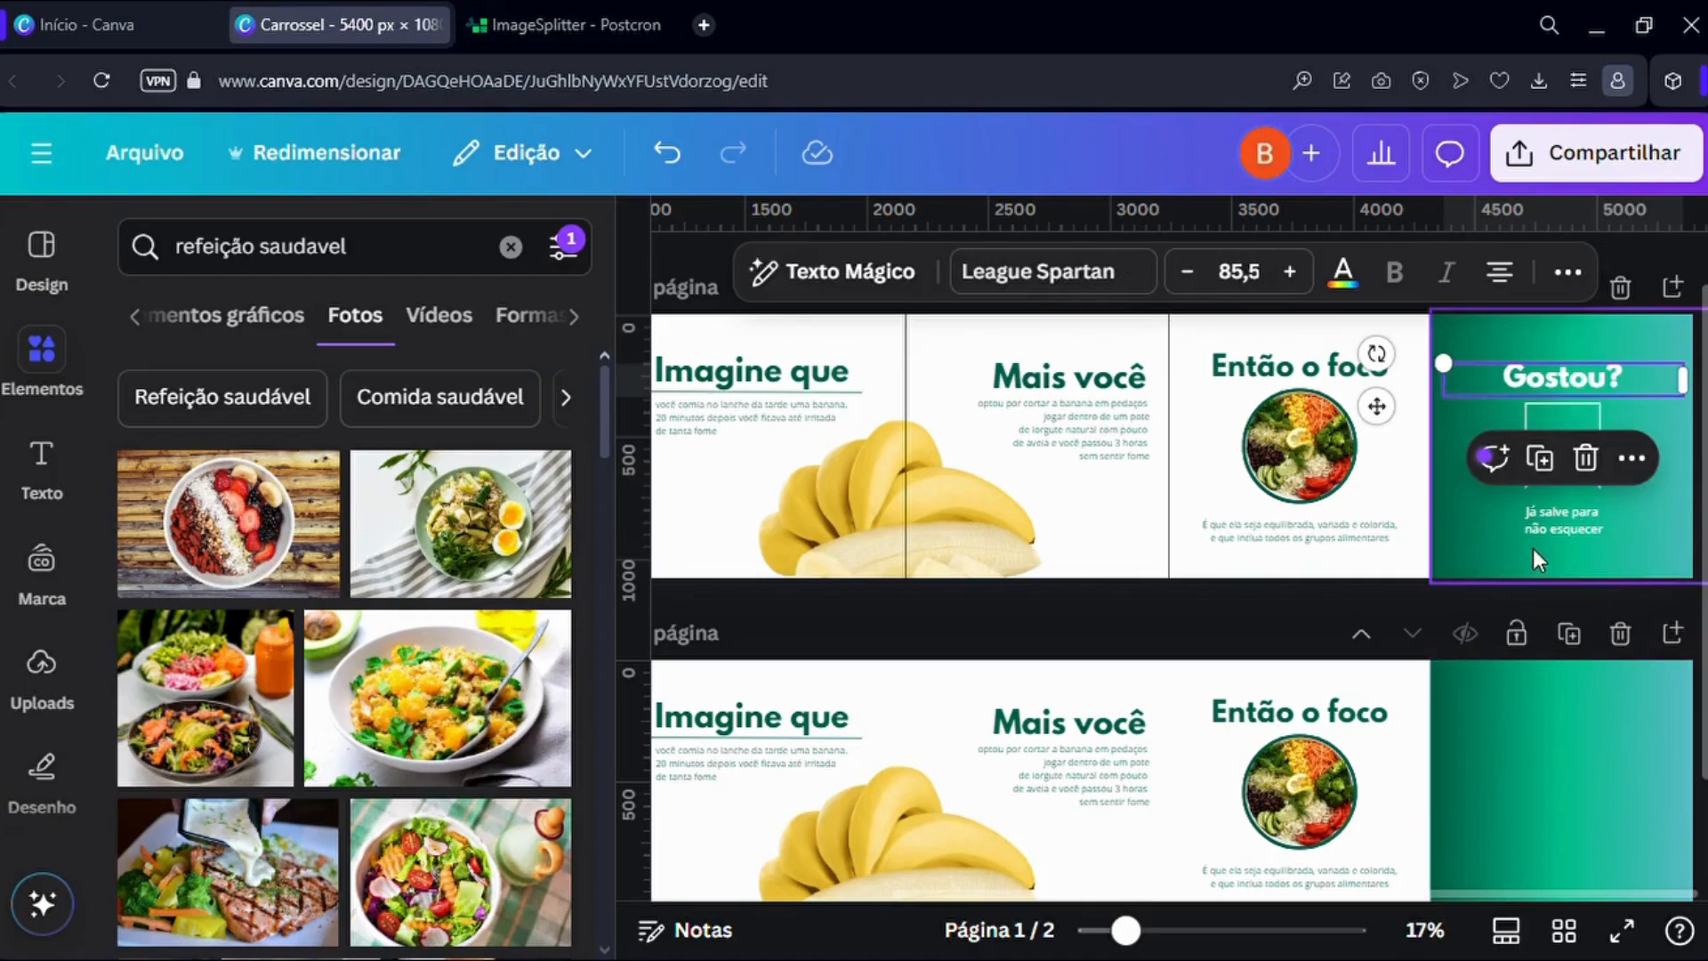
Lock the green gradient background shape behind the "Gostou?" slide on page 1.
{"action": "scroll", "coordinate": [1597, 449], "scroll_direction": "up", "scroll_amount": 3}
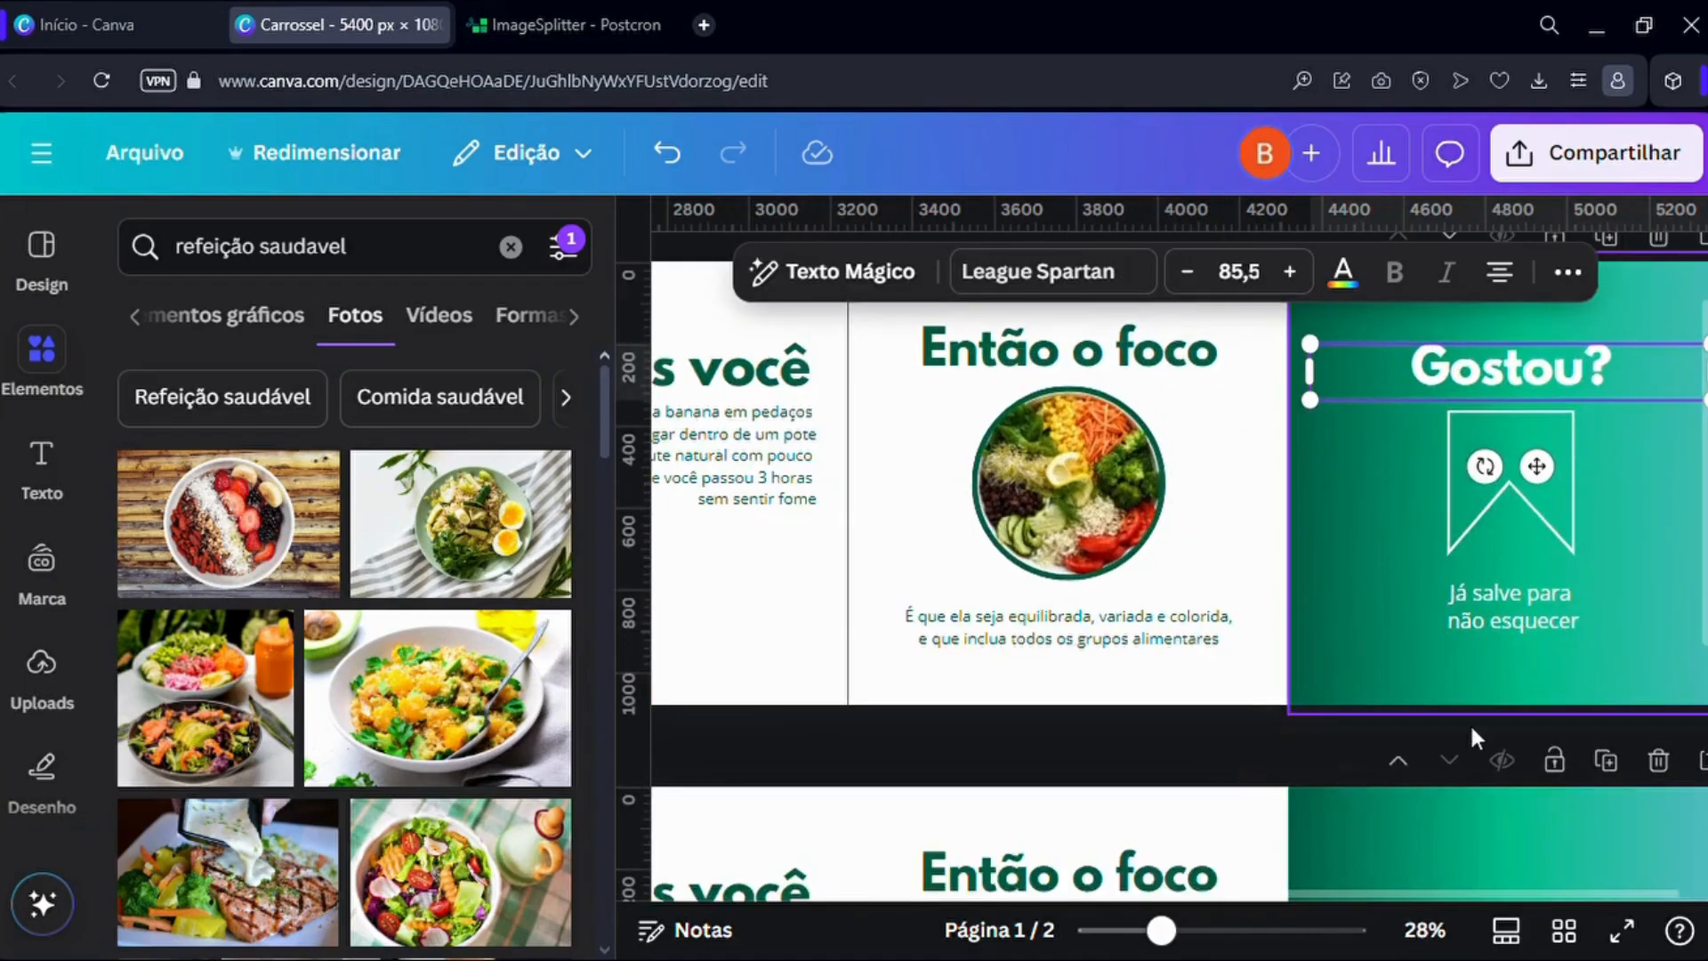
{"action": "scroll", "coordinate": [1537, 591], "scroll_direction": "up", "scroll_amount": 2}
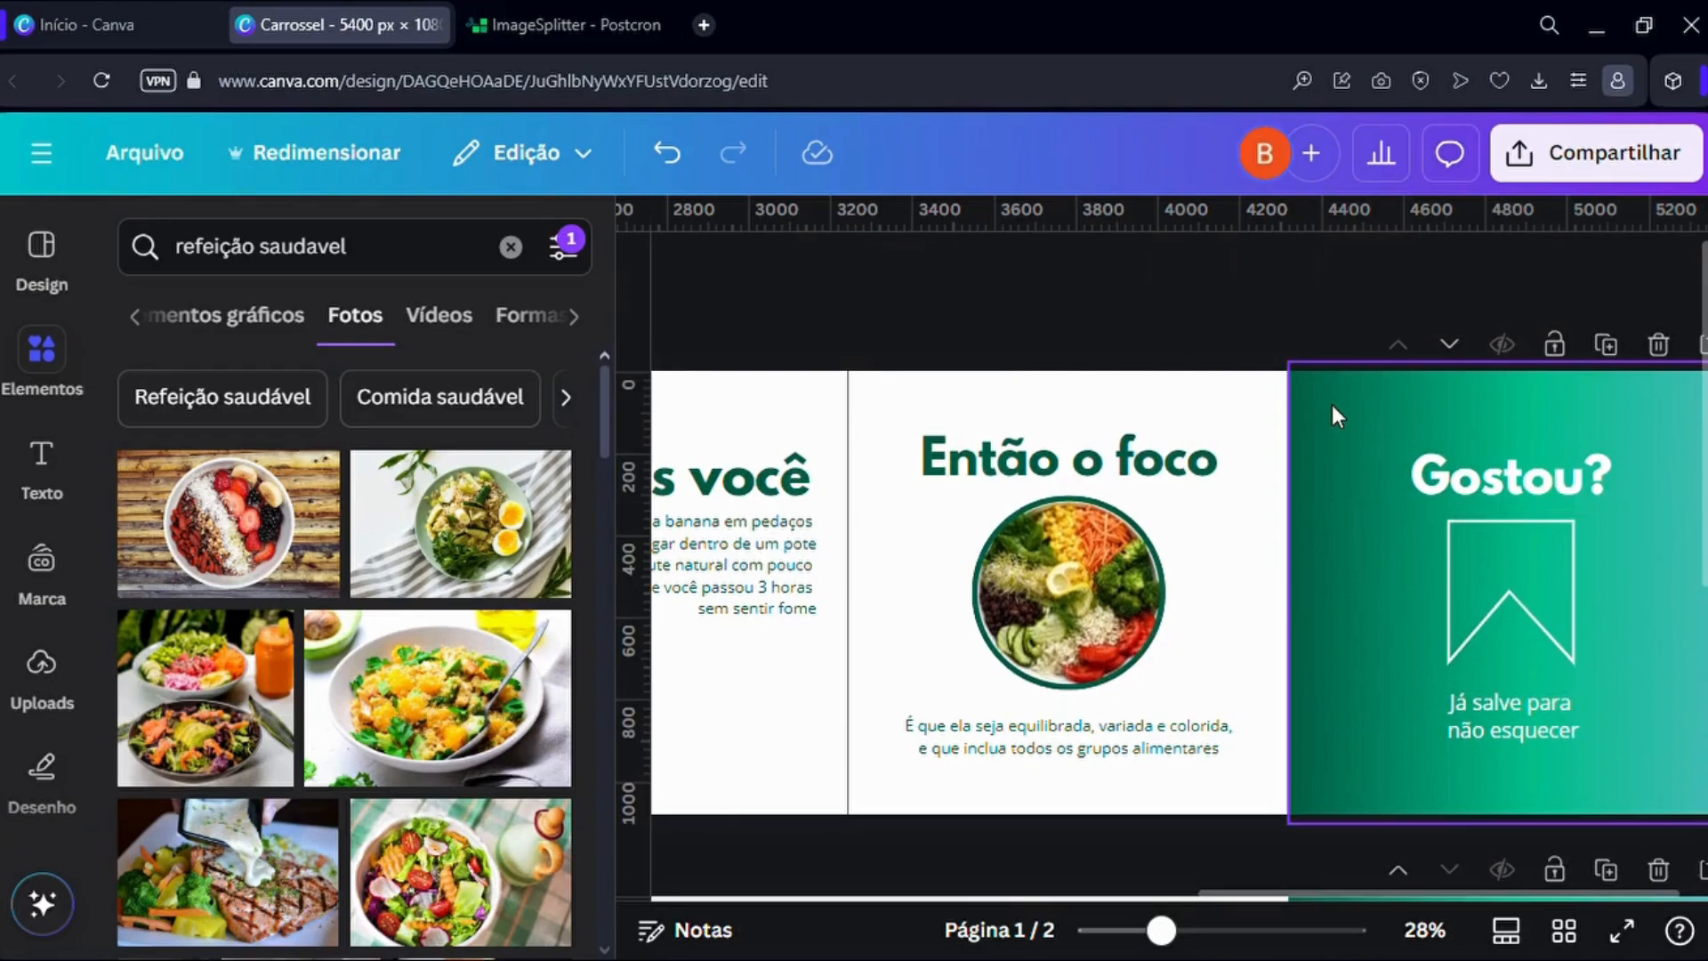
{"action": "left_click", "coordinate": [1332, 404]}
{"action": "left_click", "coordinate": [1568, 273]}
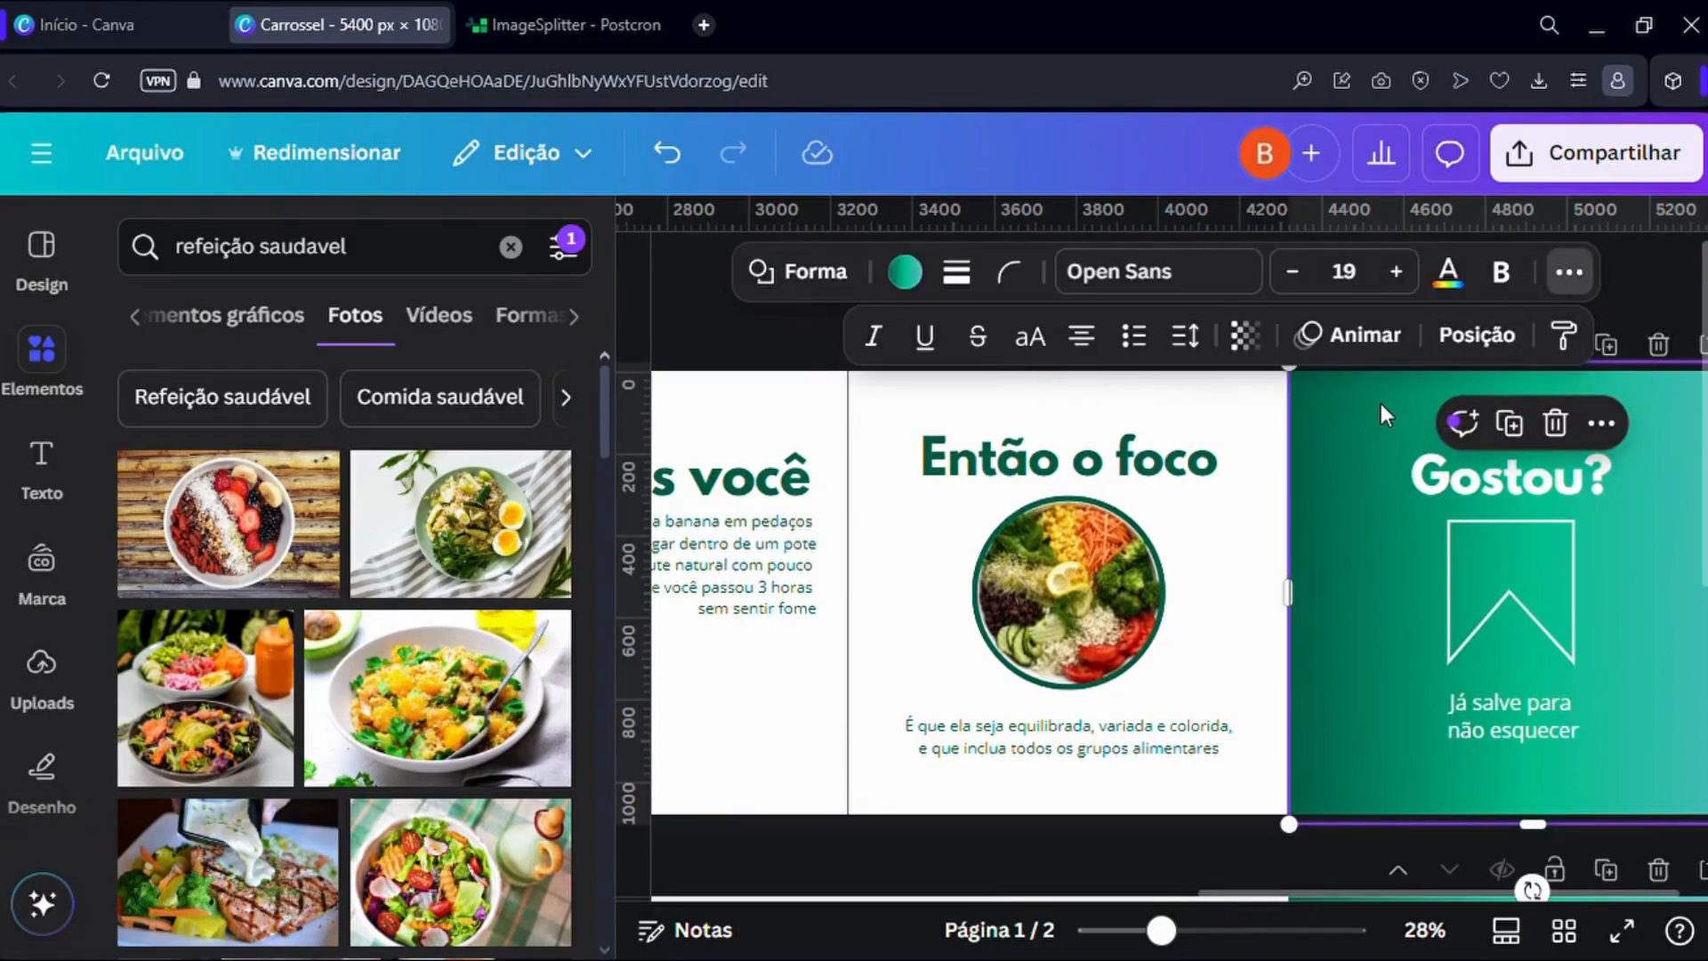
{"action": "left_click", "coordinate": [1574, 274]}
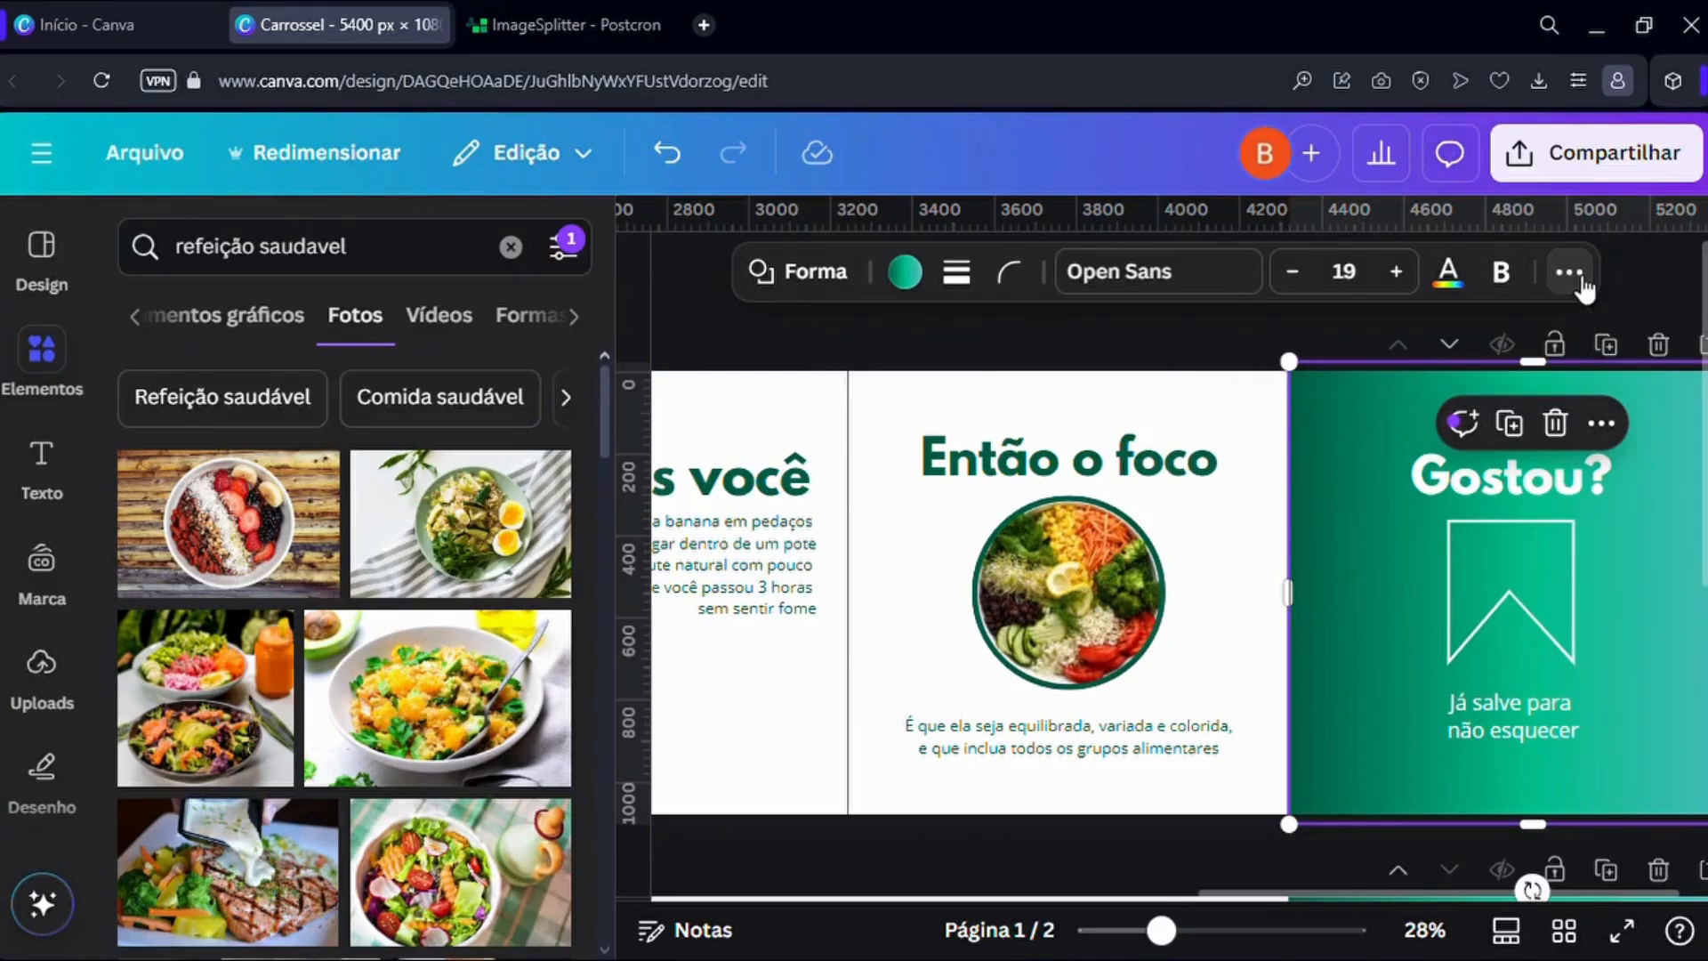
{"action": "left_click", "coordinate": [1241, 334]}
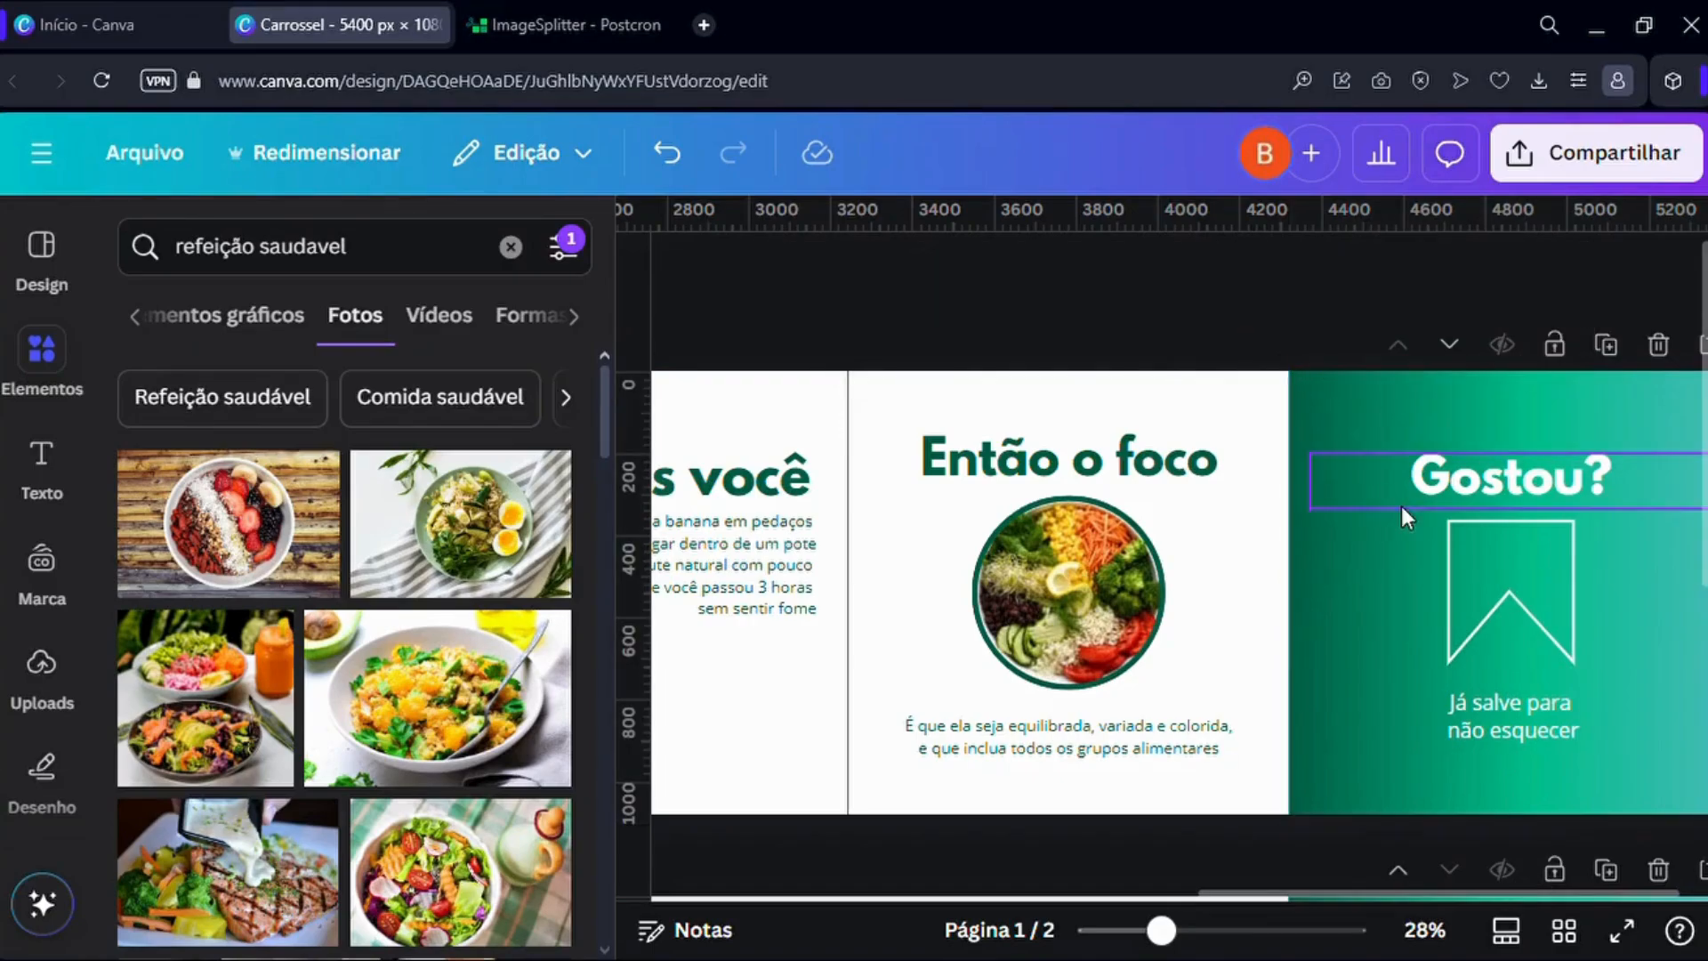
{"action": "left_click", "coordinate": [1338, 600]}
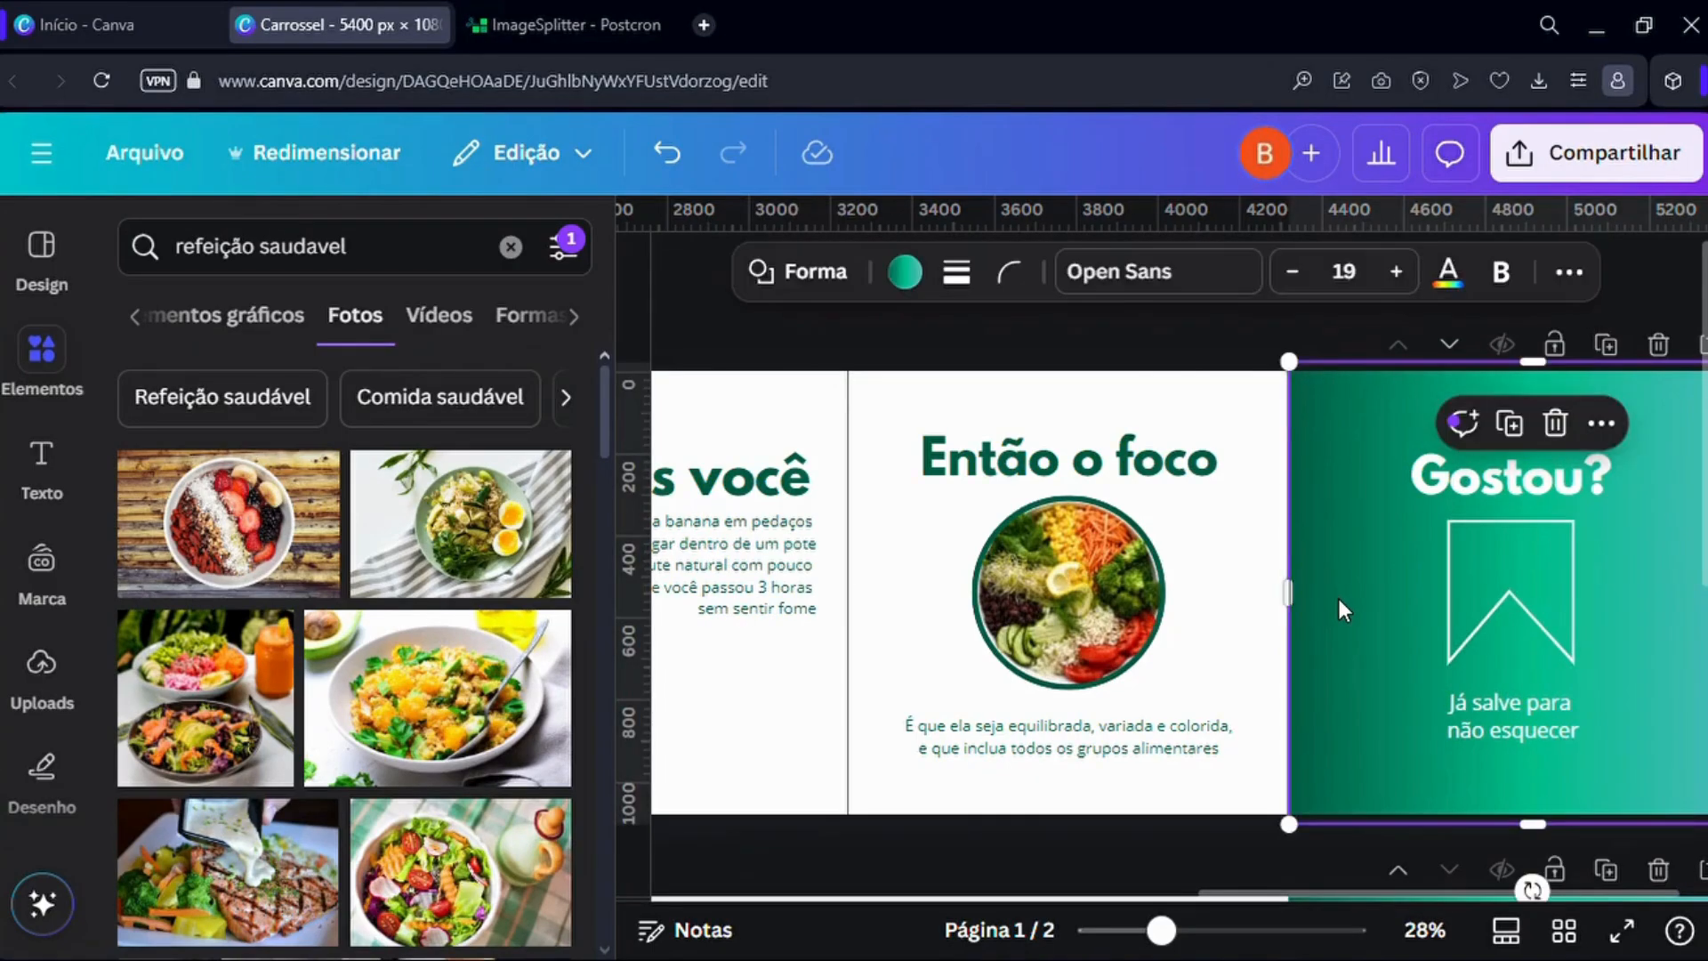
{"action": "left_click", "coordinate": [1571, 274]}
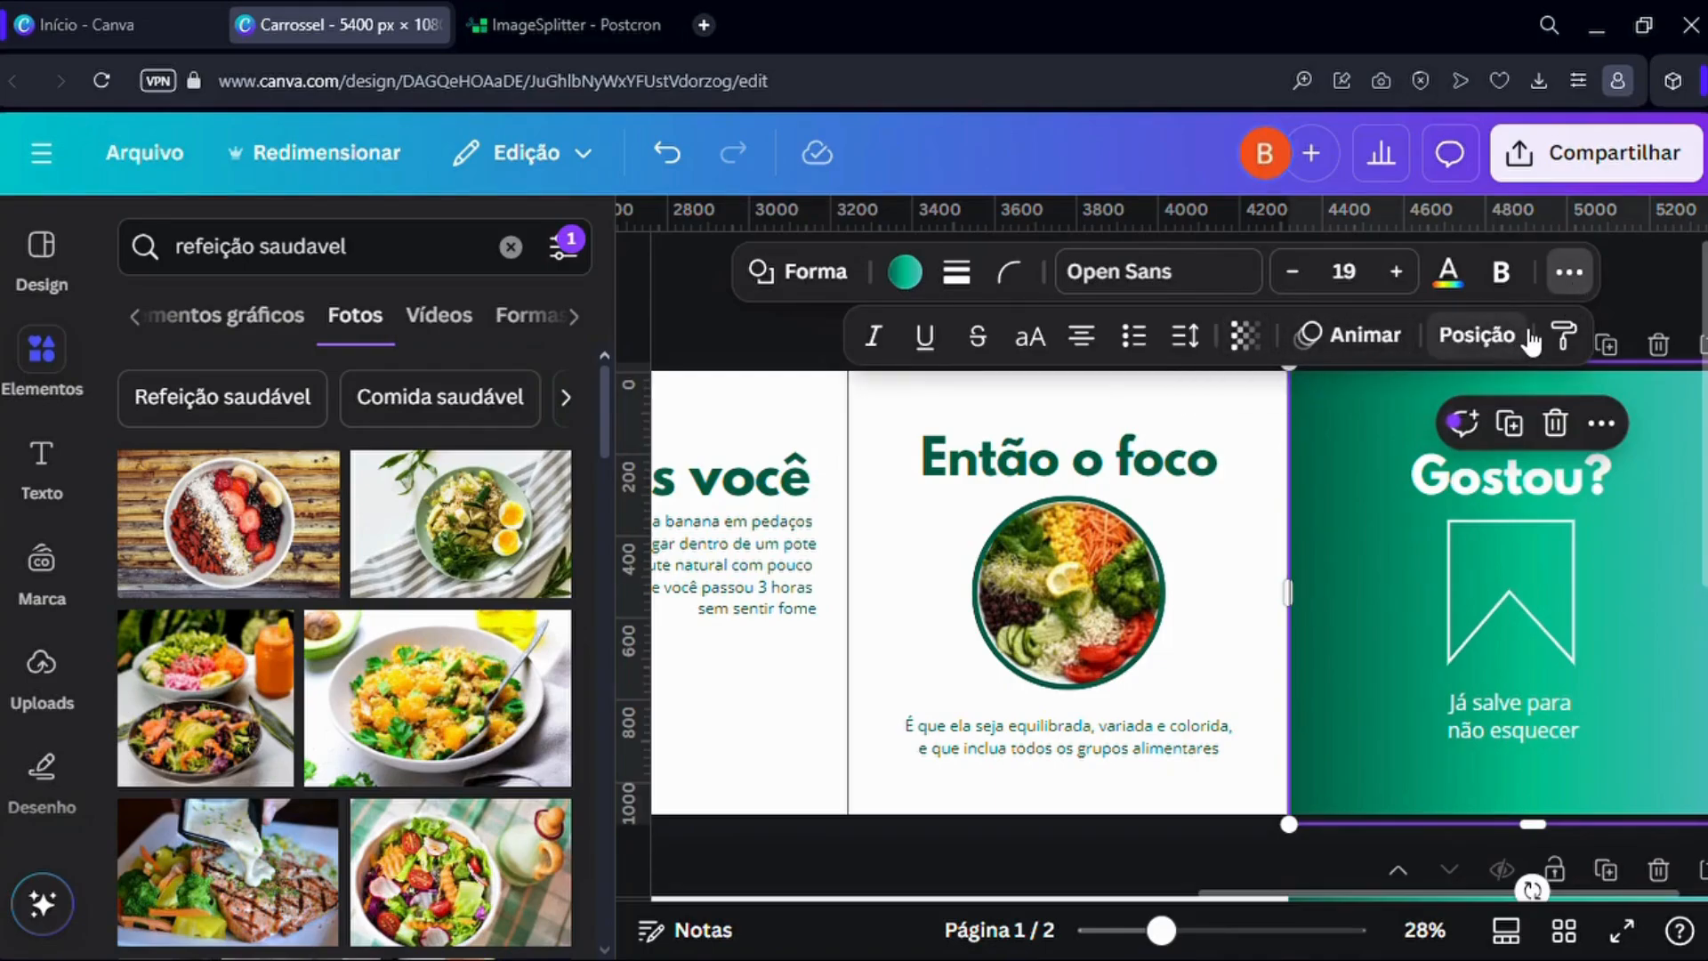
{"action": "left_click", "coordinate": [1601, 423]}
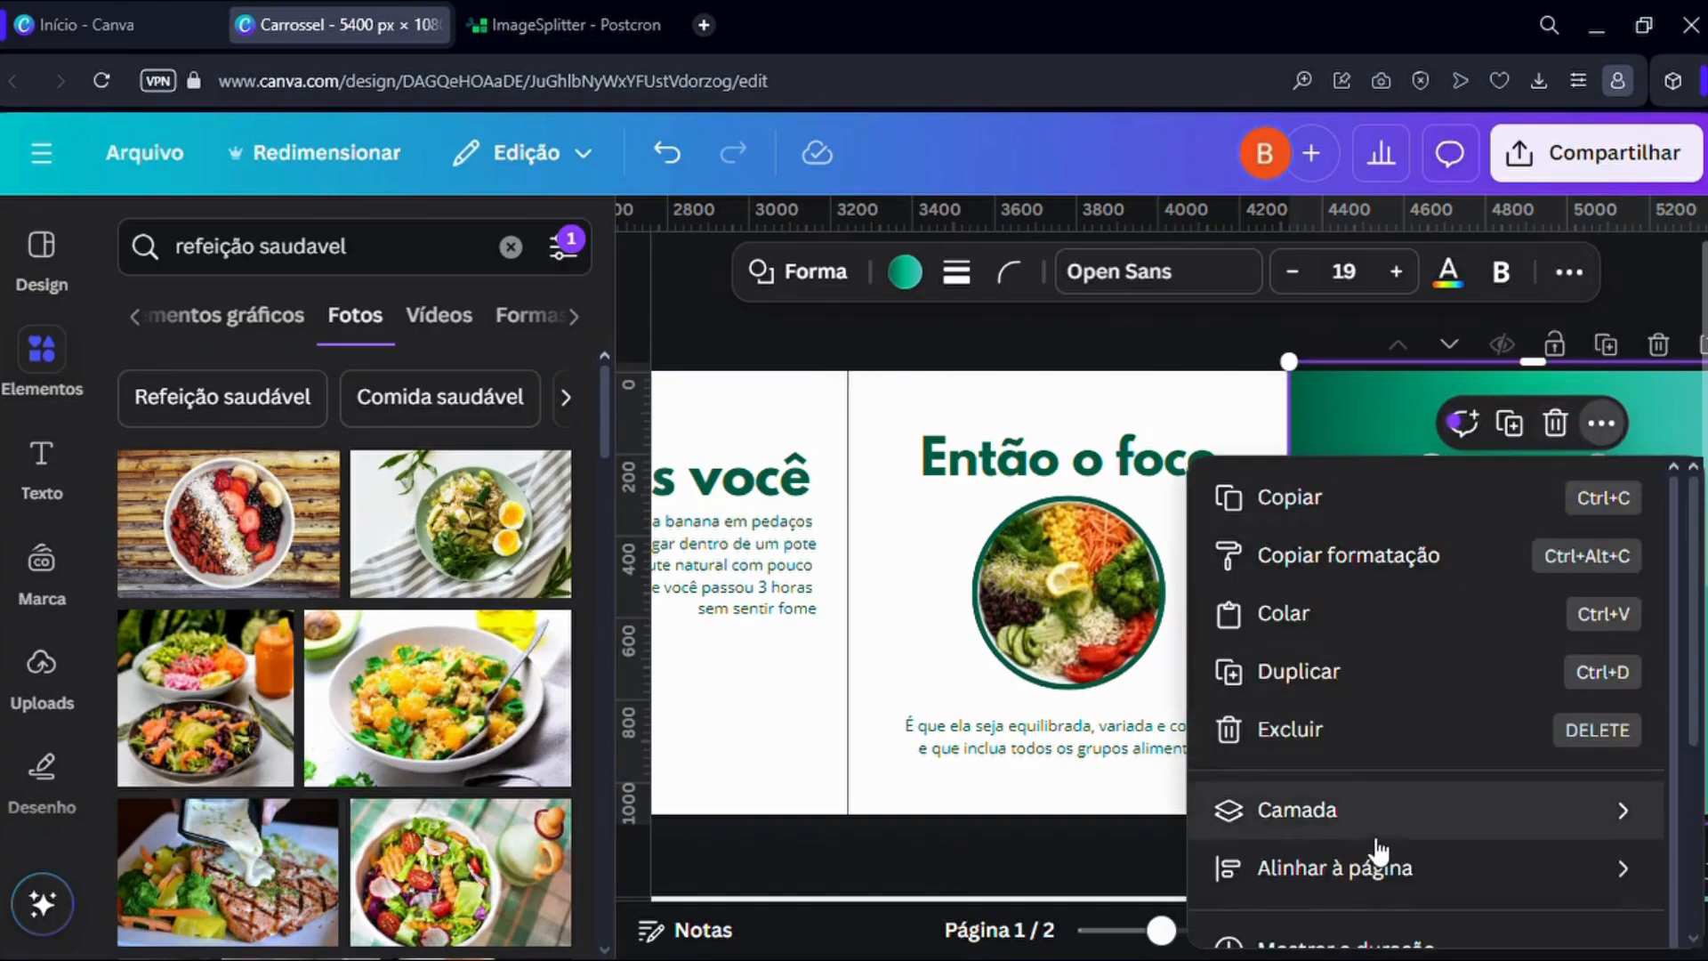
{"action": "scroll", "coordinate": [1379, 850], "scroll_direction": "down", "scroll_amount": 1}
{"action": "scroll", "coordinate": [1380, 747], "scroll_direction": "down", "scroll_amount": 3}
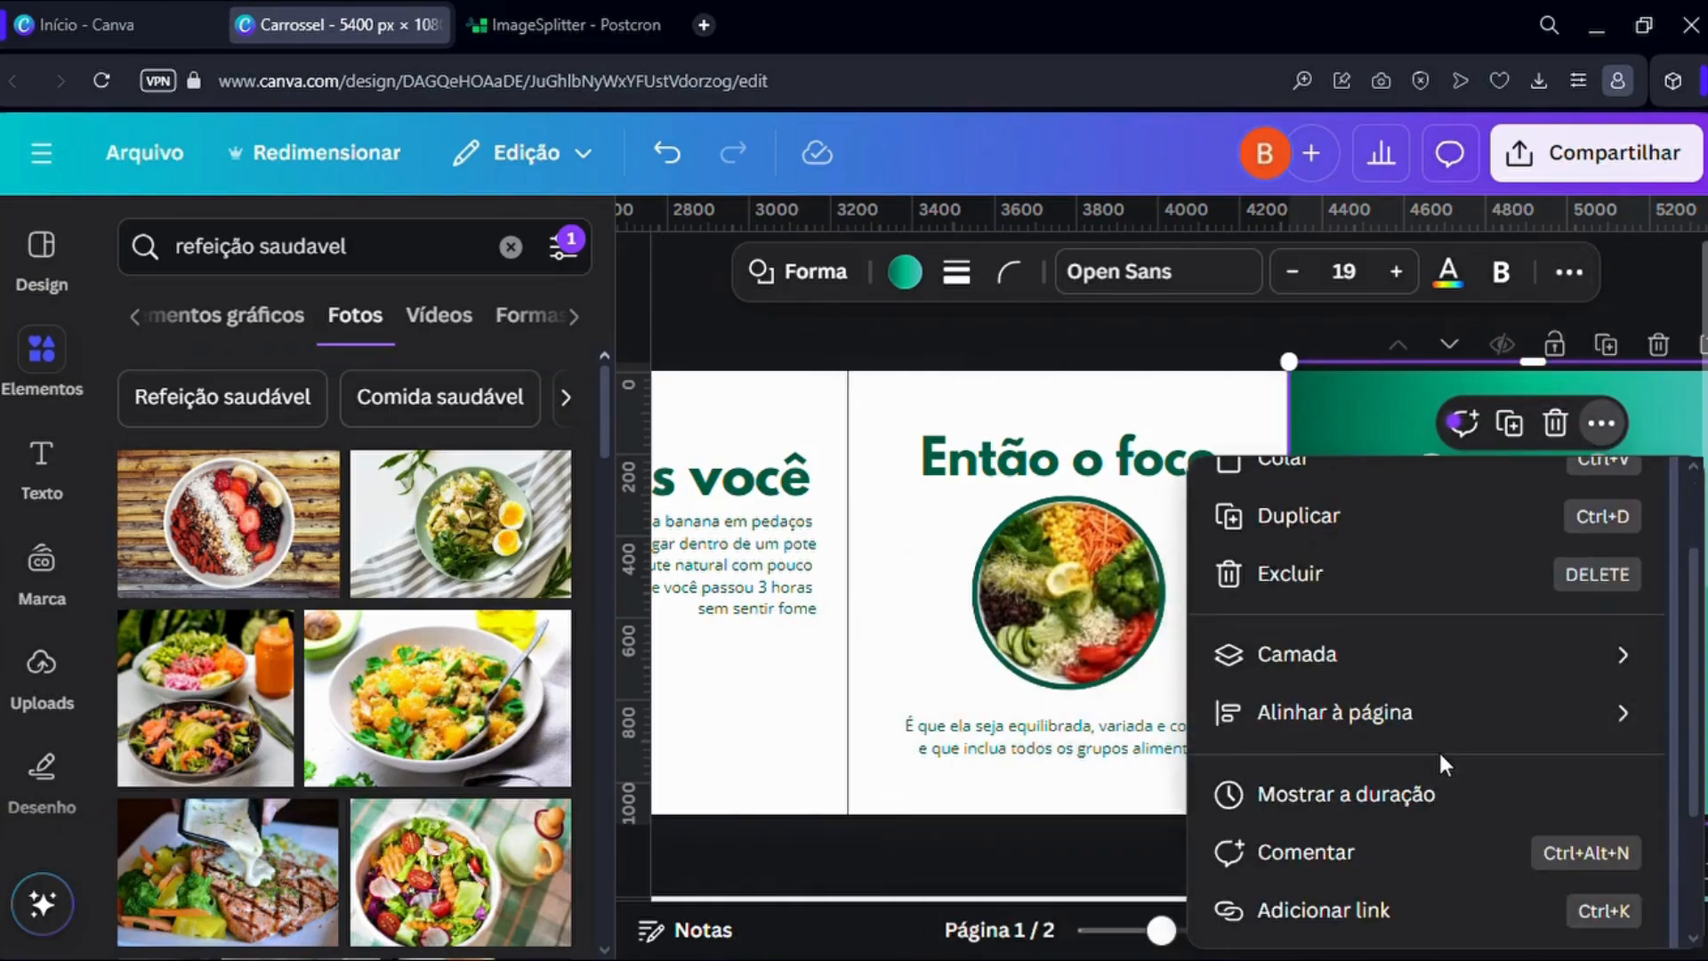
{"action": "scroll", "coordinate": [1439, 749], "scroll_direction": "down", "scroll_amount": 2}
{"action": "mouse_move", "coordinate": [1344, 779]}
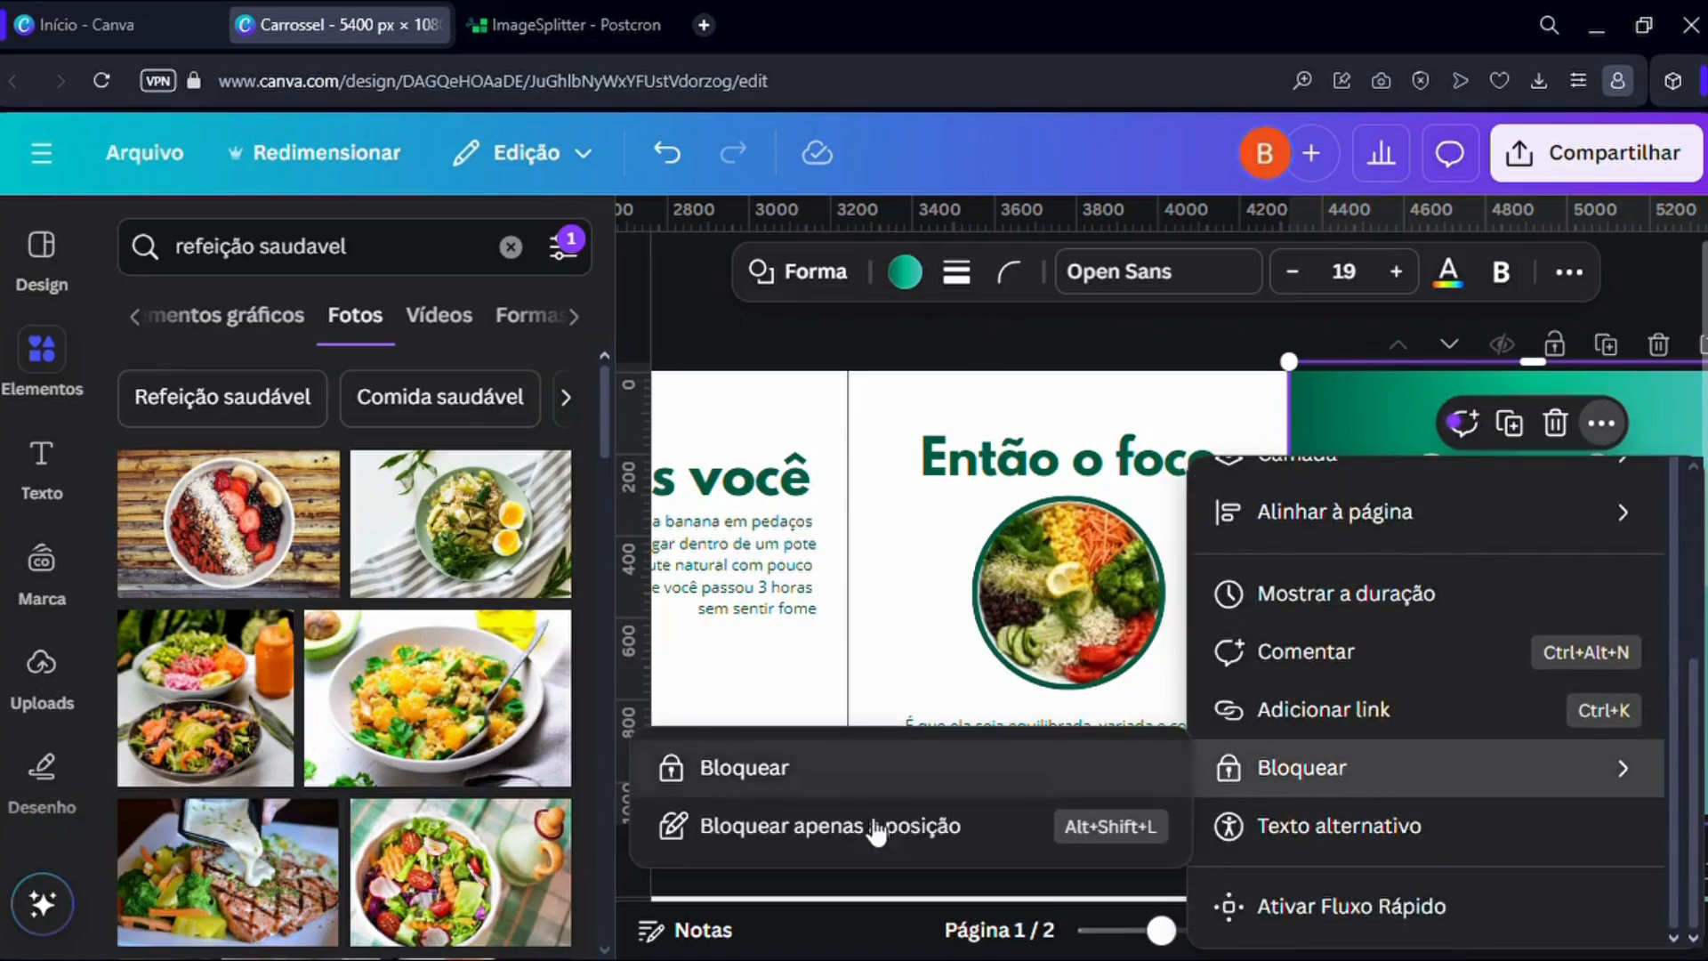
{"action": "left_click", "coordinate": [828, 787]}
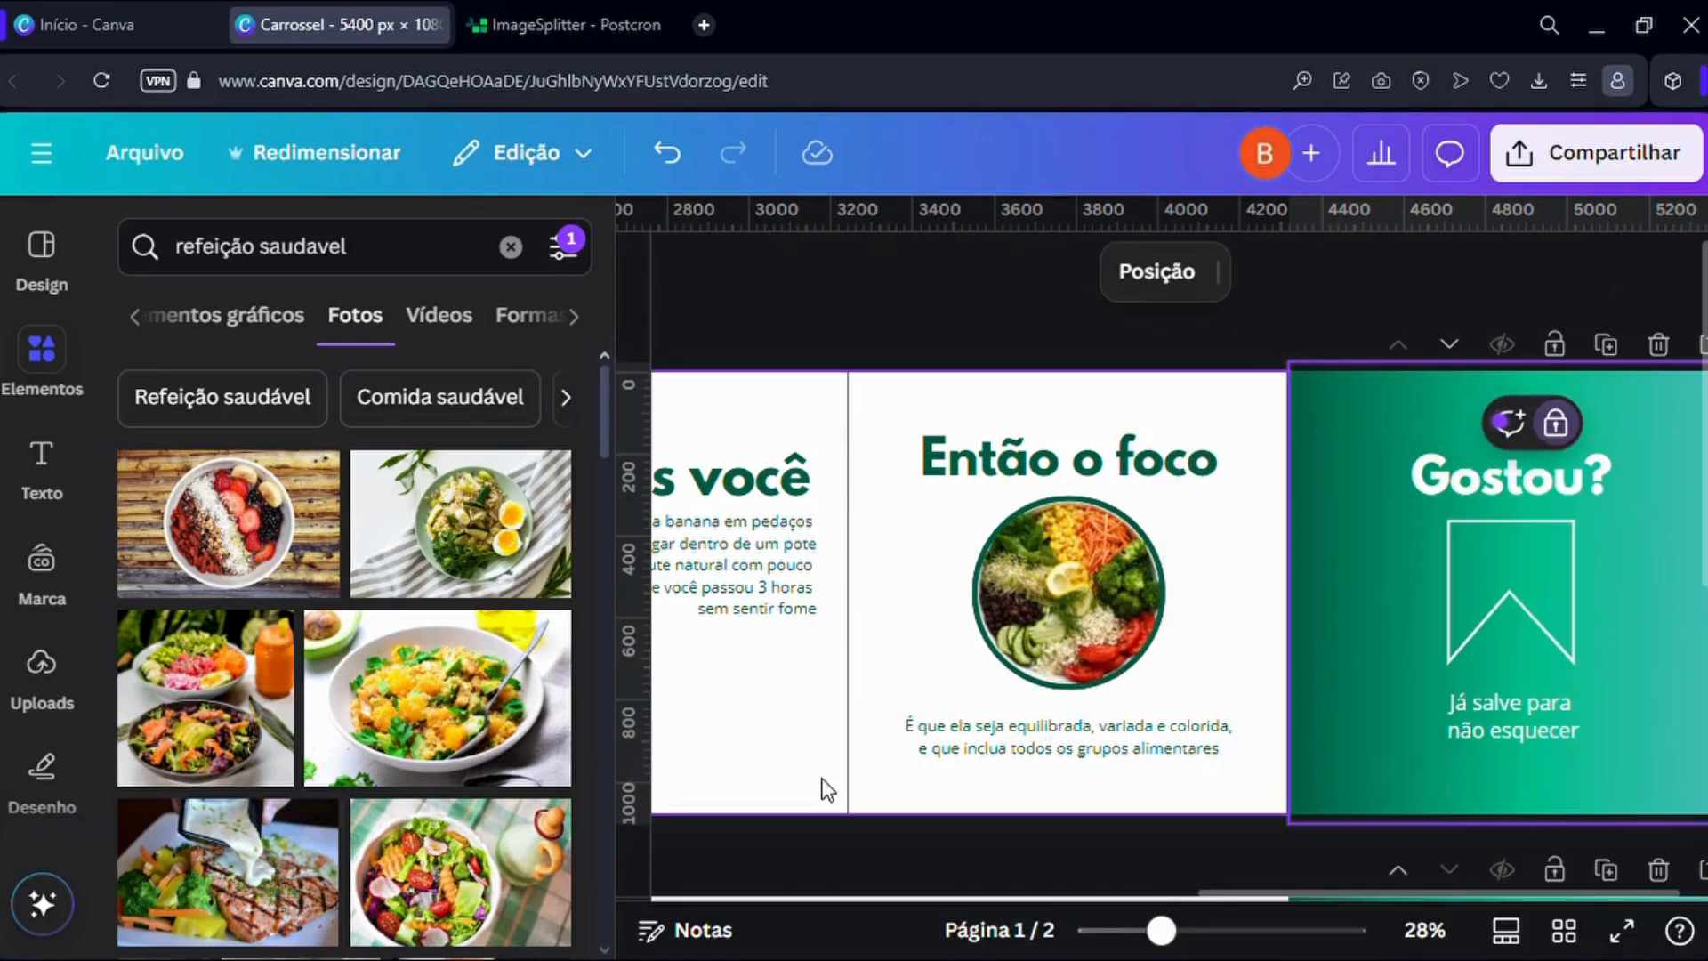
Copy the "Gostou?" title, bookmark outline and "Já salve para não esquecer" text from page 1 onto page 2's fifth slide.
{"action": "left_click", "coordinate": [1010, 324]}
{"action": "scroll", "coordinate": [1007, 310], "scroll_direction": "down", "scroll_amount": 3}
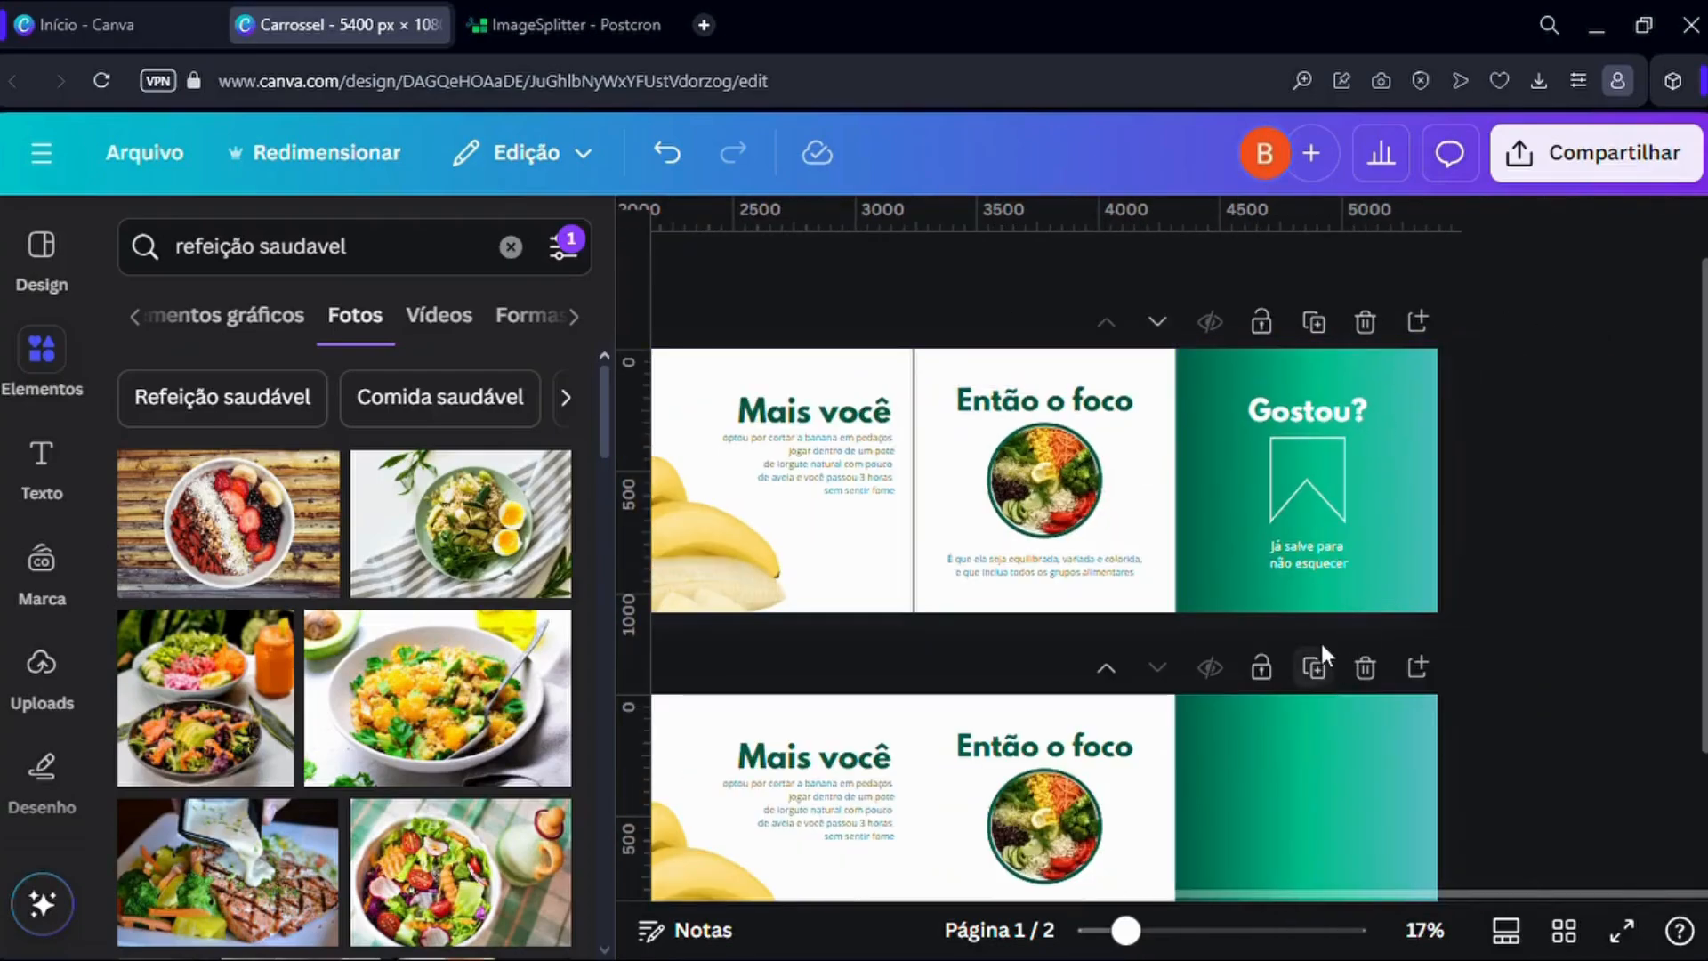
{"action": "left_click", "coordinate": [1284, 419]}
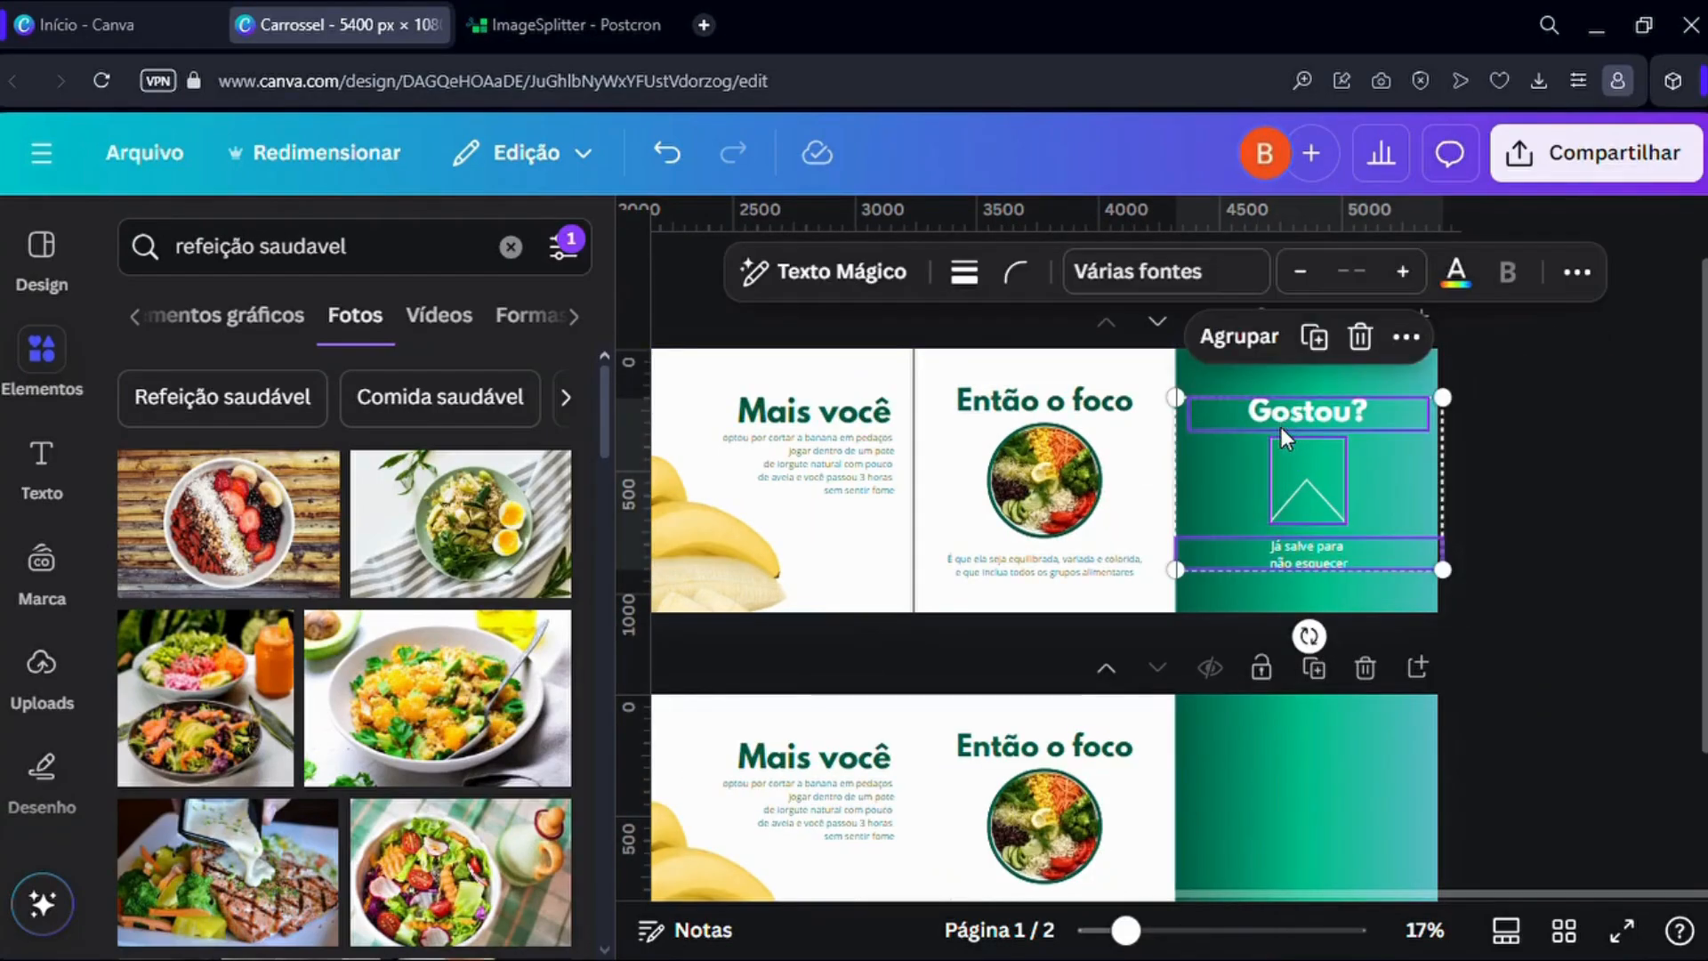
{"action": "scroll", "coordinate": [1357, 596], "scroll_direction": "down", "scroll_amount": 3}
{"action": "scroll", "coordinate": [1358, 597], "scroll_direction": "left", "scroll_amount": 3}
{"action": "scroll", "coordinate": [1610, 641], "scroll_direction": "up", "scroll_amount": 4}
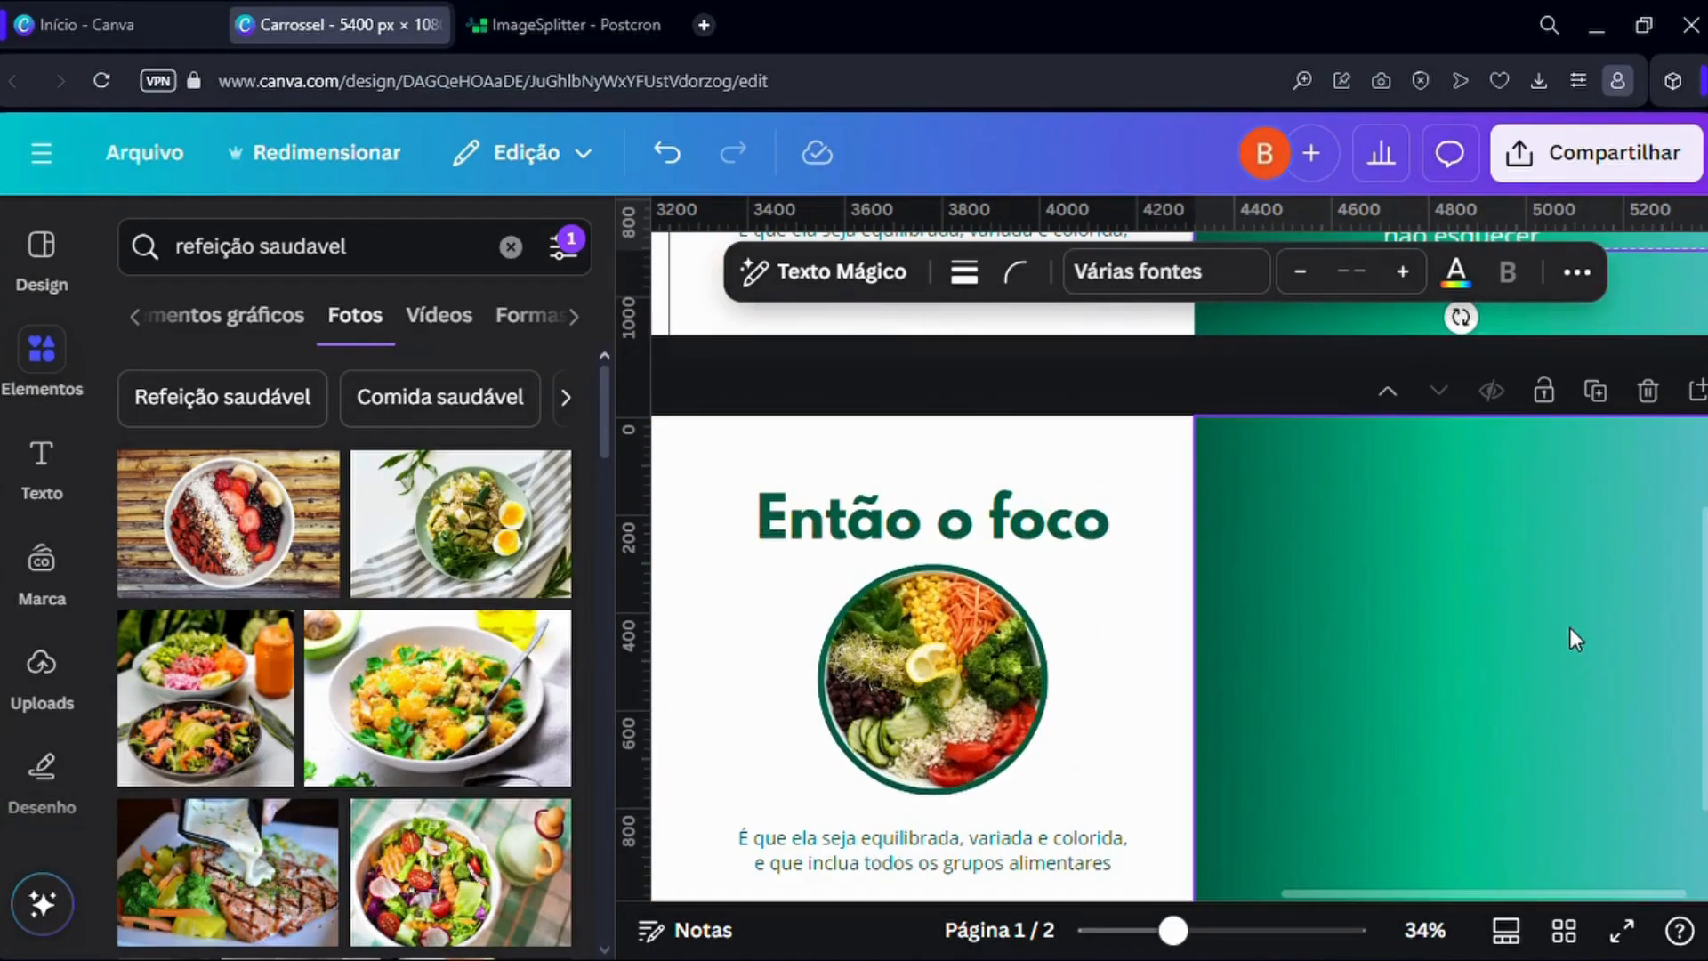
{"action": "scroll", "coordinate": [1557, 614], "scroll_direction": "down", "scroll_amount": 2}
{"action": "scroll", "coordinate": [1534, 568], "scroll_direction": "down", "scroll_amount": 2}
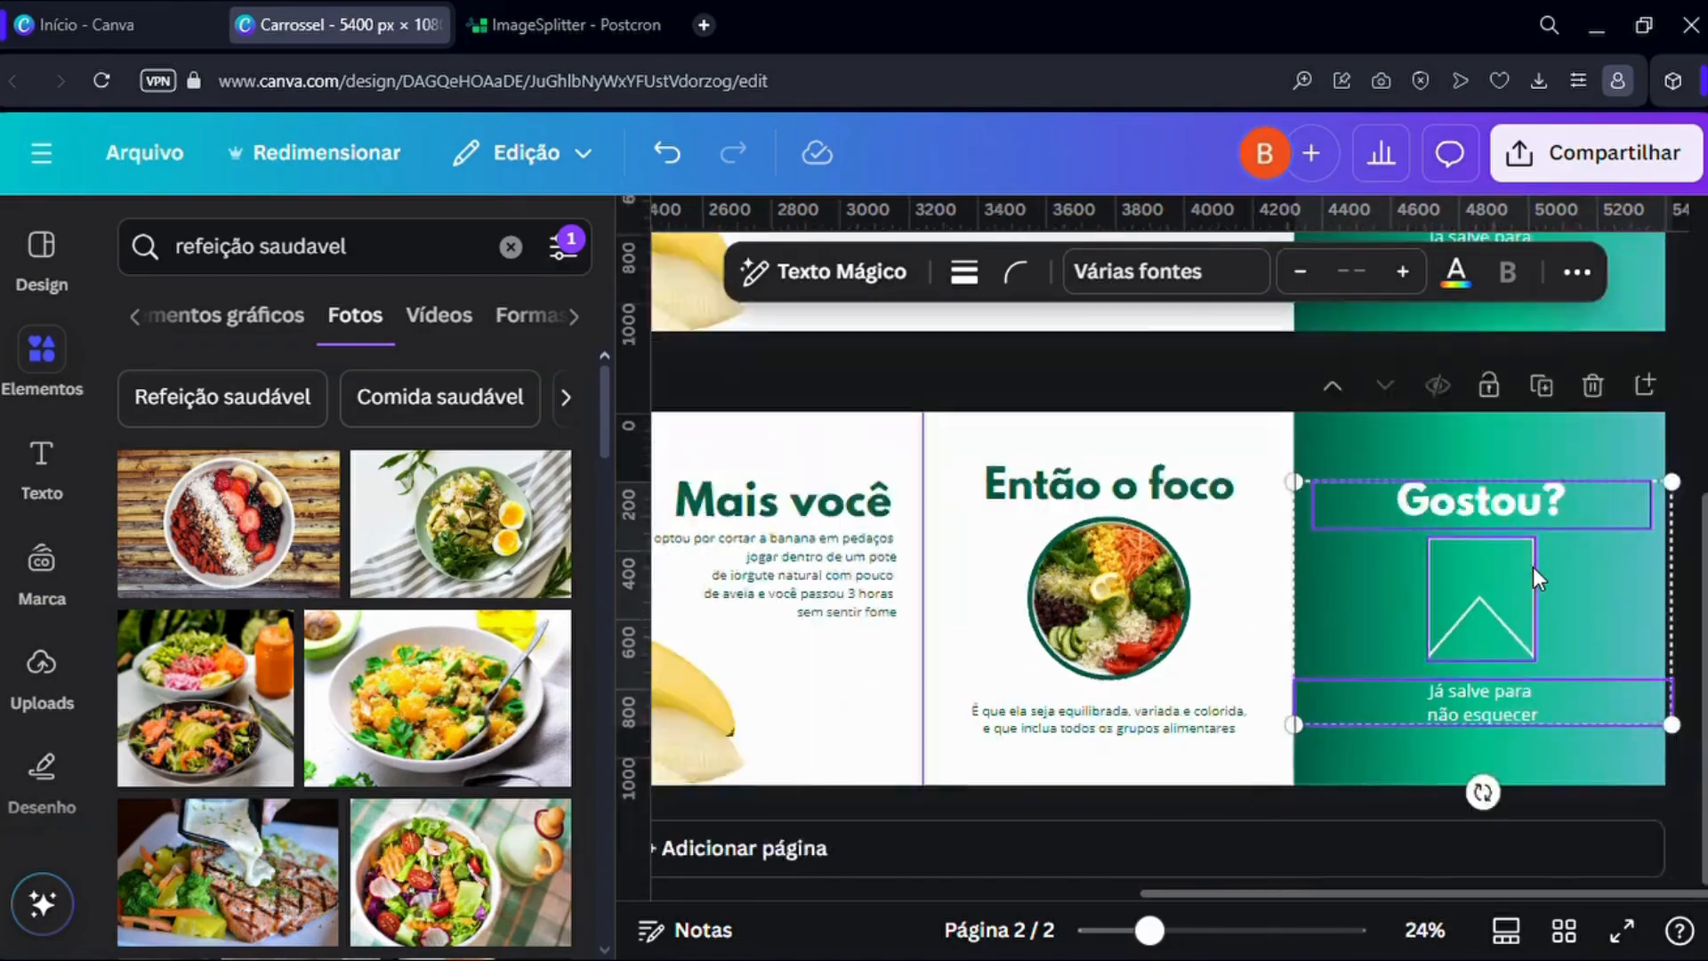
Compare the text formatting on the last two slides of page 2, and review the whole carousel against page 1.
{"action": "left_click", "coordinate": [1123, 366]}
{"action": "left_click", "coordinate": [1453, 489]}
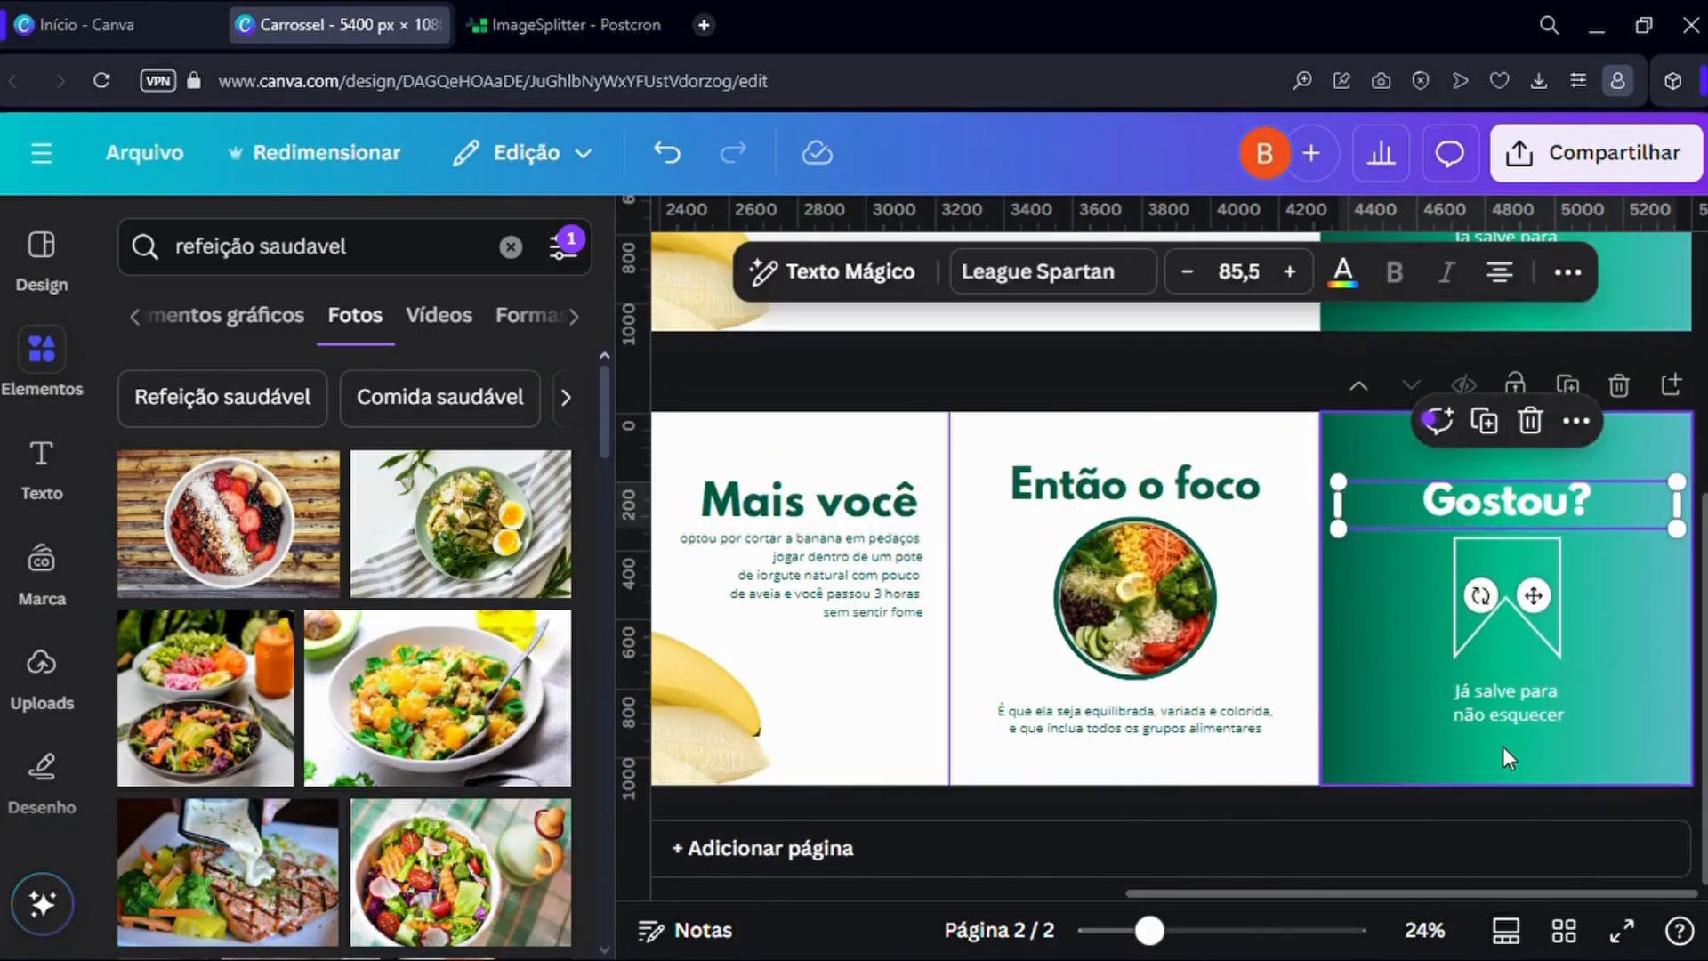
{"action": "left_click", "coordinate": [1502, 704]}
{"action": "left_click", "coordinate": [1148, 480]}
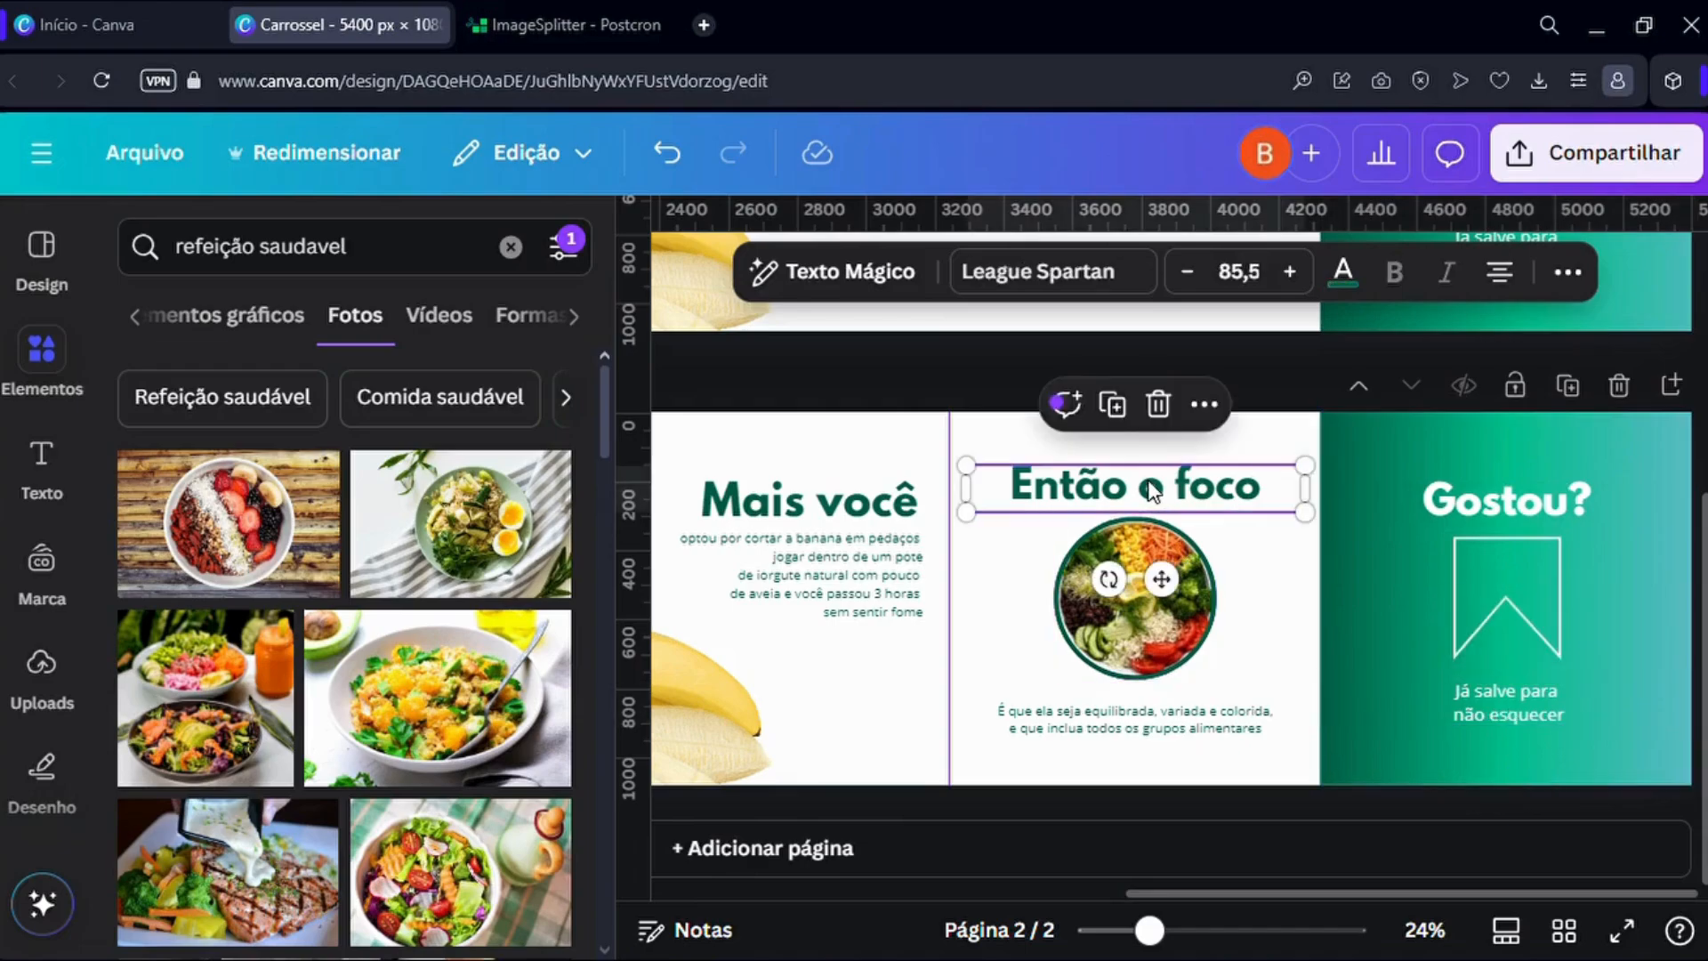
{"action": "left_click", "coordinate": [1436, 494]}
{"action": "left_click", "coordinate": [1470, 713]}
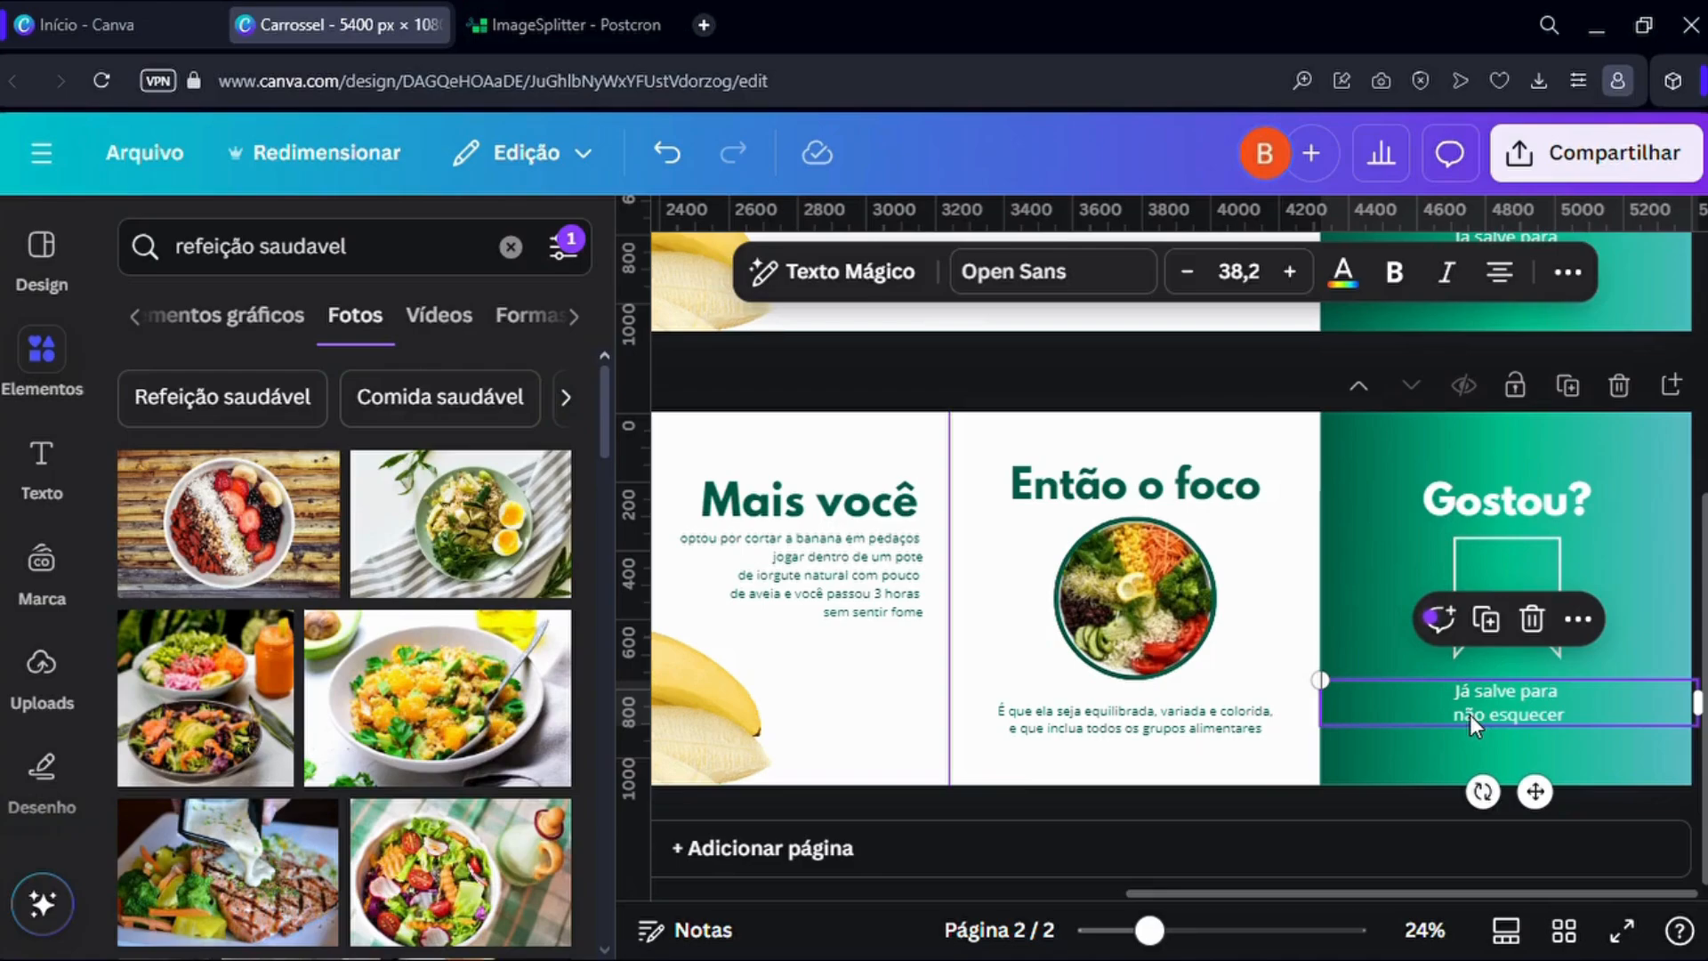
{"action": "scroll", "coordinate": [1007, 701], "scroll_direction": "down", "scroll_amount": 5}
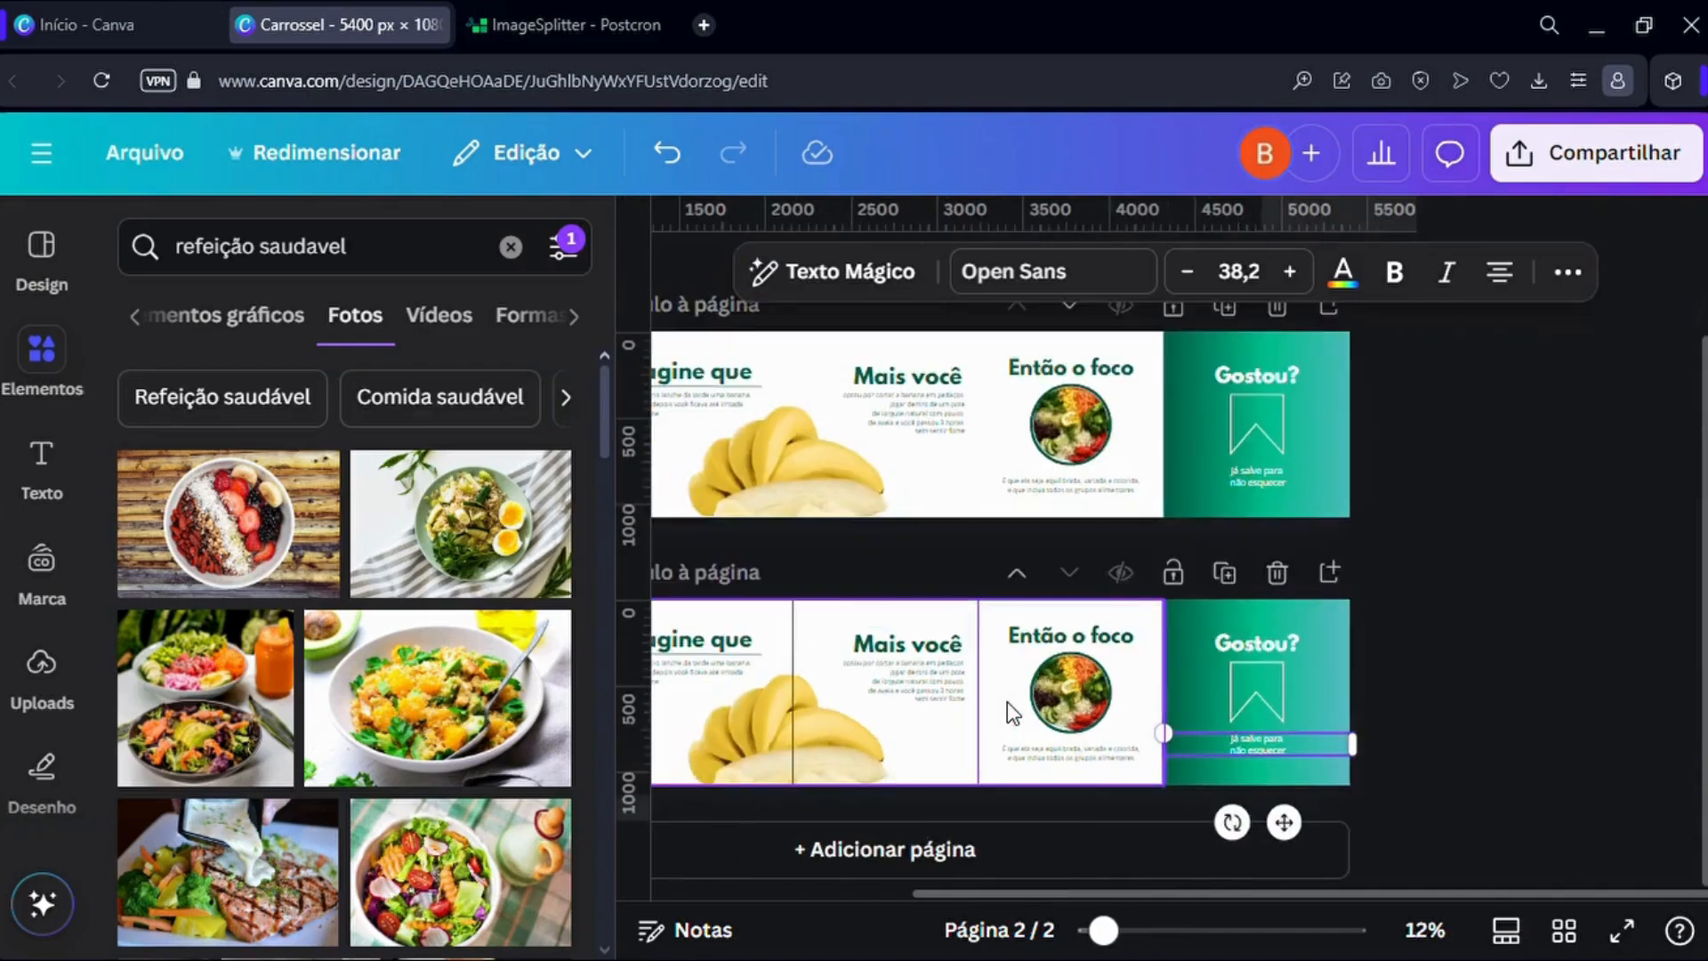
{"action": "scroll", "coordinate": [1301, 691], "scroll_direction": "up", "scroll_amount": 3}
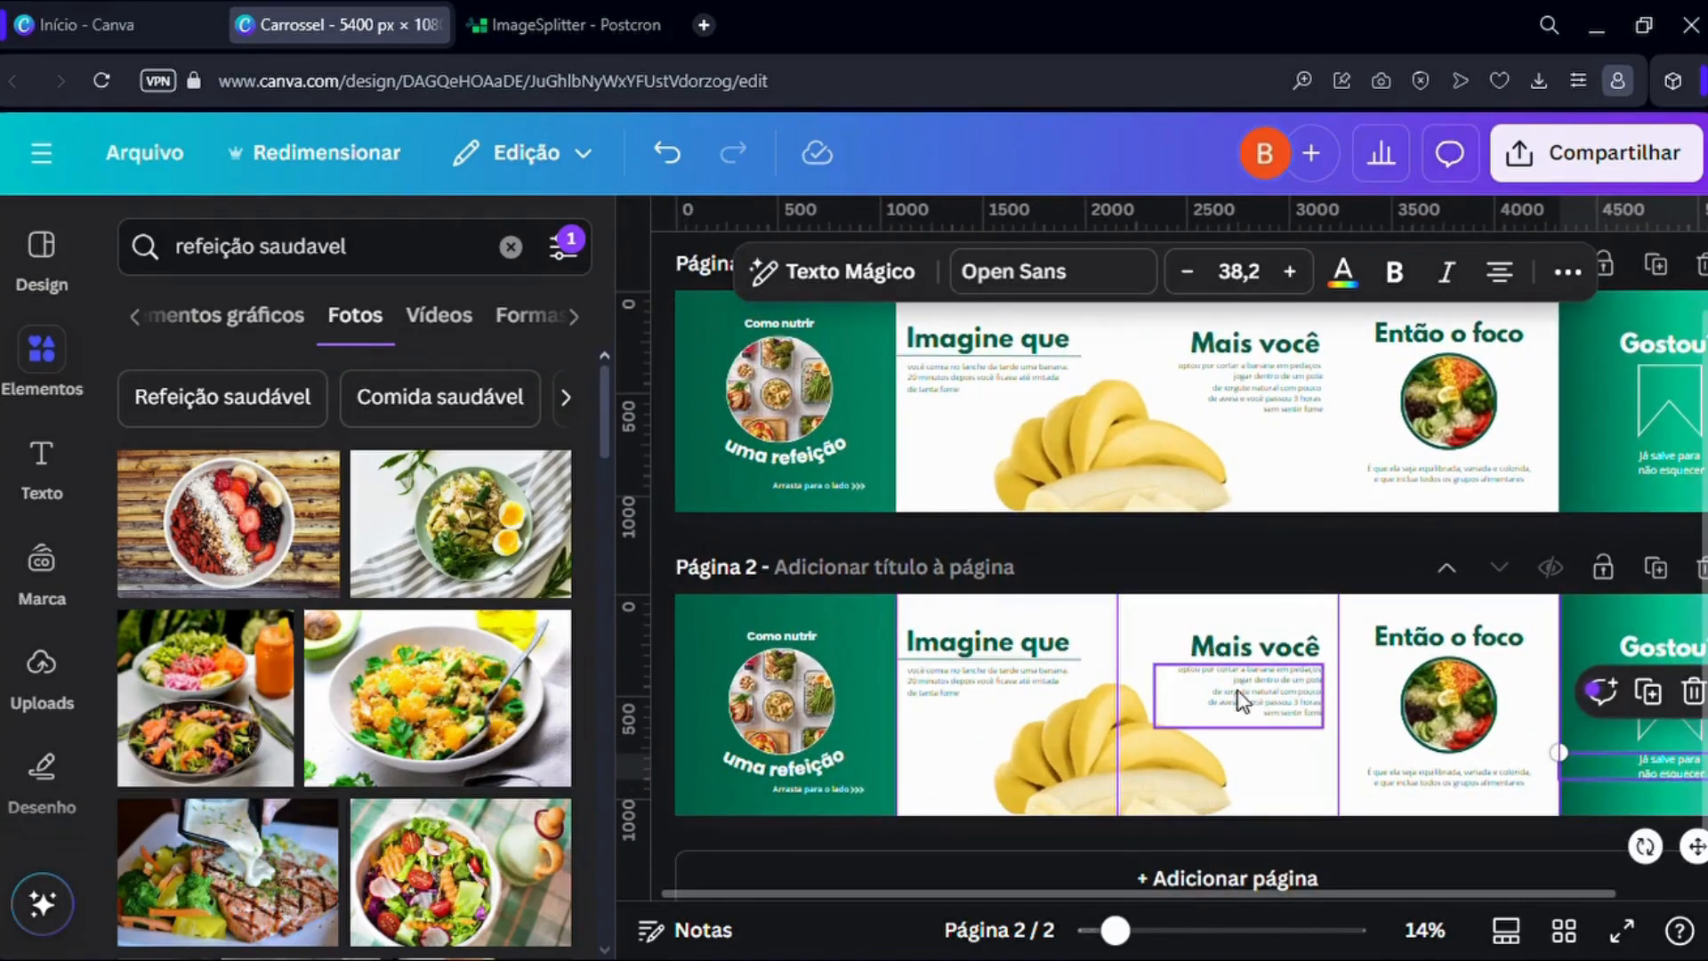
{"action": "scroll", "coordinate": [1243, 700], "scroll_direction": "down", "scroll_amount": 1}
{"action": "scroll", "coordinate": [1154, 697], "scroll_direction": "down", "scroll_amount": 2}
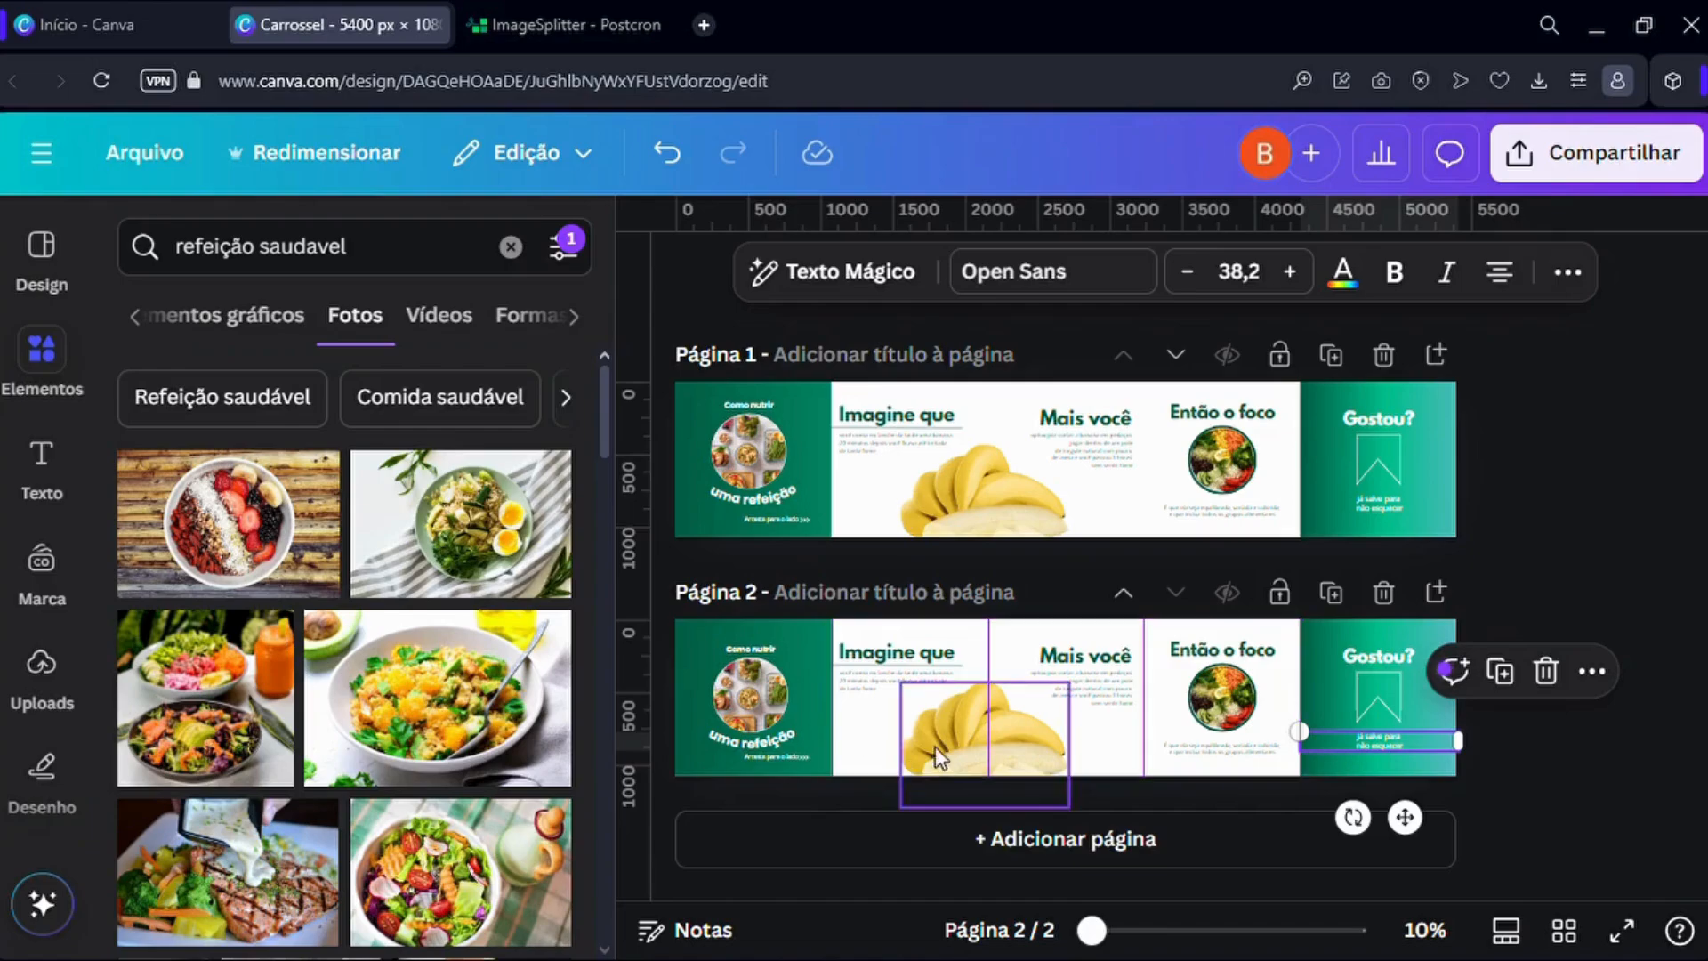
Duplicate the "Imagine que" title, its line and the paragraph on page 2, placing the copy across the second and third slides.
{"action": "scroll", "coordinate": [936, 745], "scroll_direction": "up", "scroll_amount": 5}
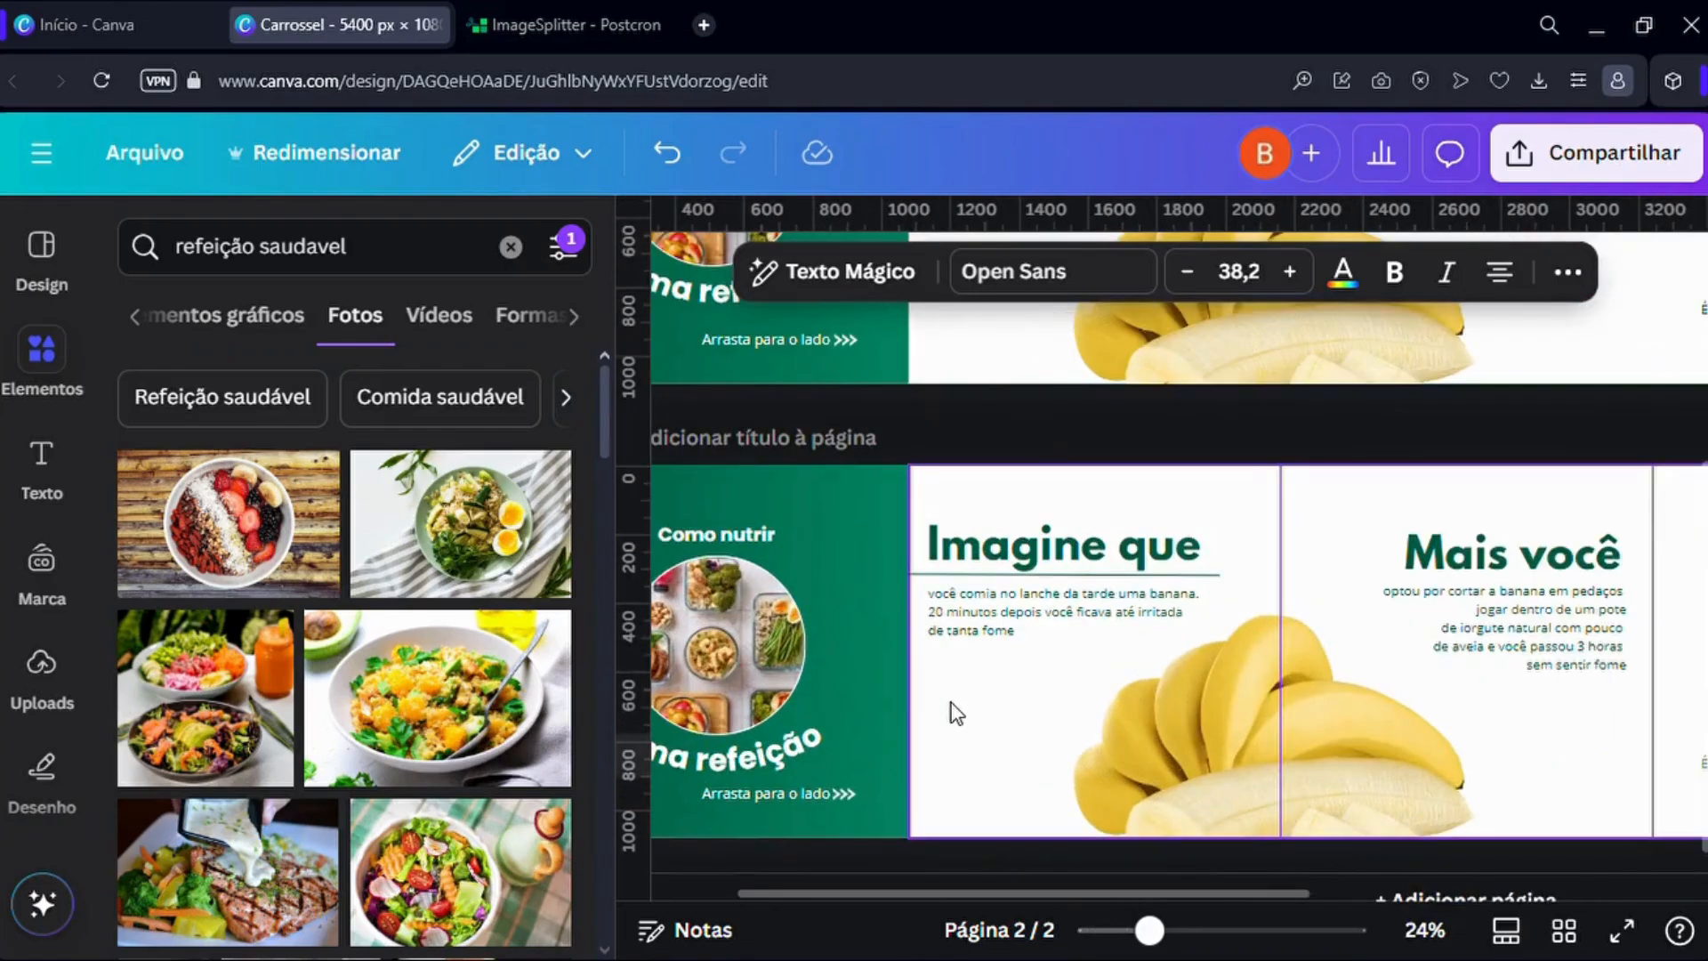
{"action": "scroll", "coordinate": [953, 730], "scroll_direction": "down", "scroll_amount": 2}
{"action": "scroll", "coordinate": [1018, 664], "scroll_direction": "up", "scroll_amount": 3}
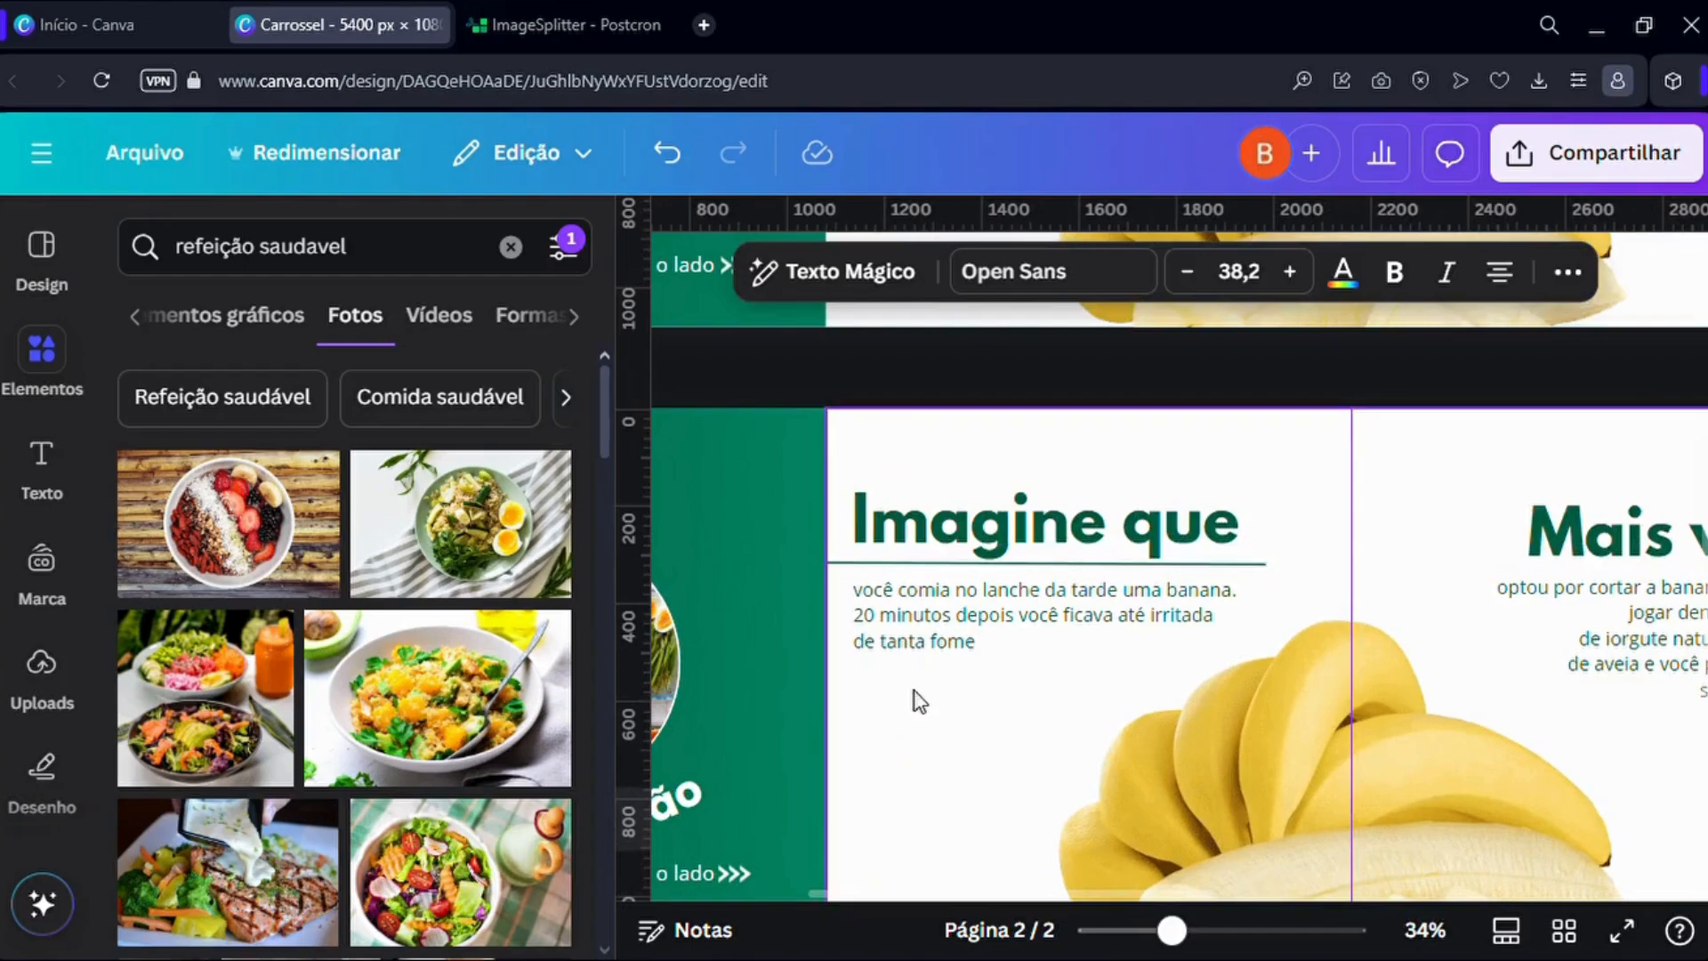
{"action": "scroll", "coordinate": [917, 534], "scroll_direction": "up", "scroll_amount": 2}
{"action": "left_click_drag", "start_coordinate": [921, 514], "coordinate": [916, 813]}
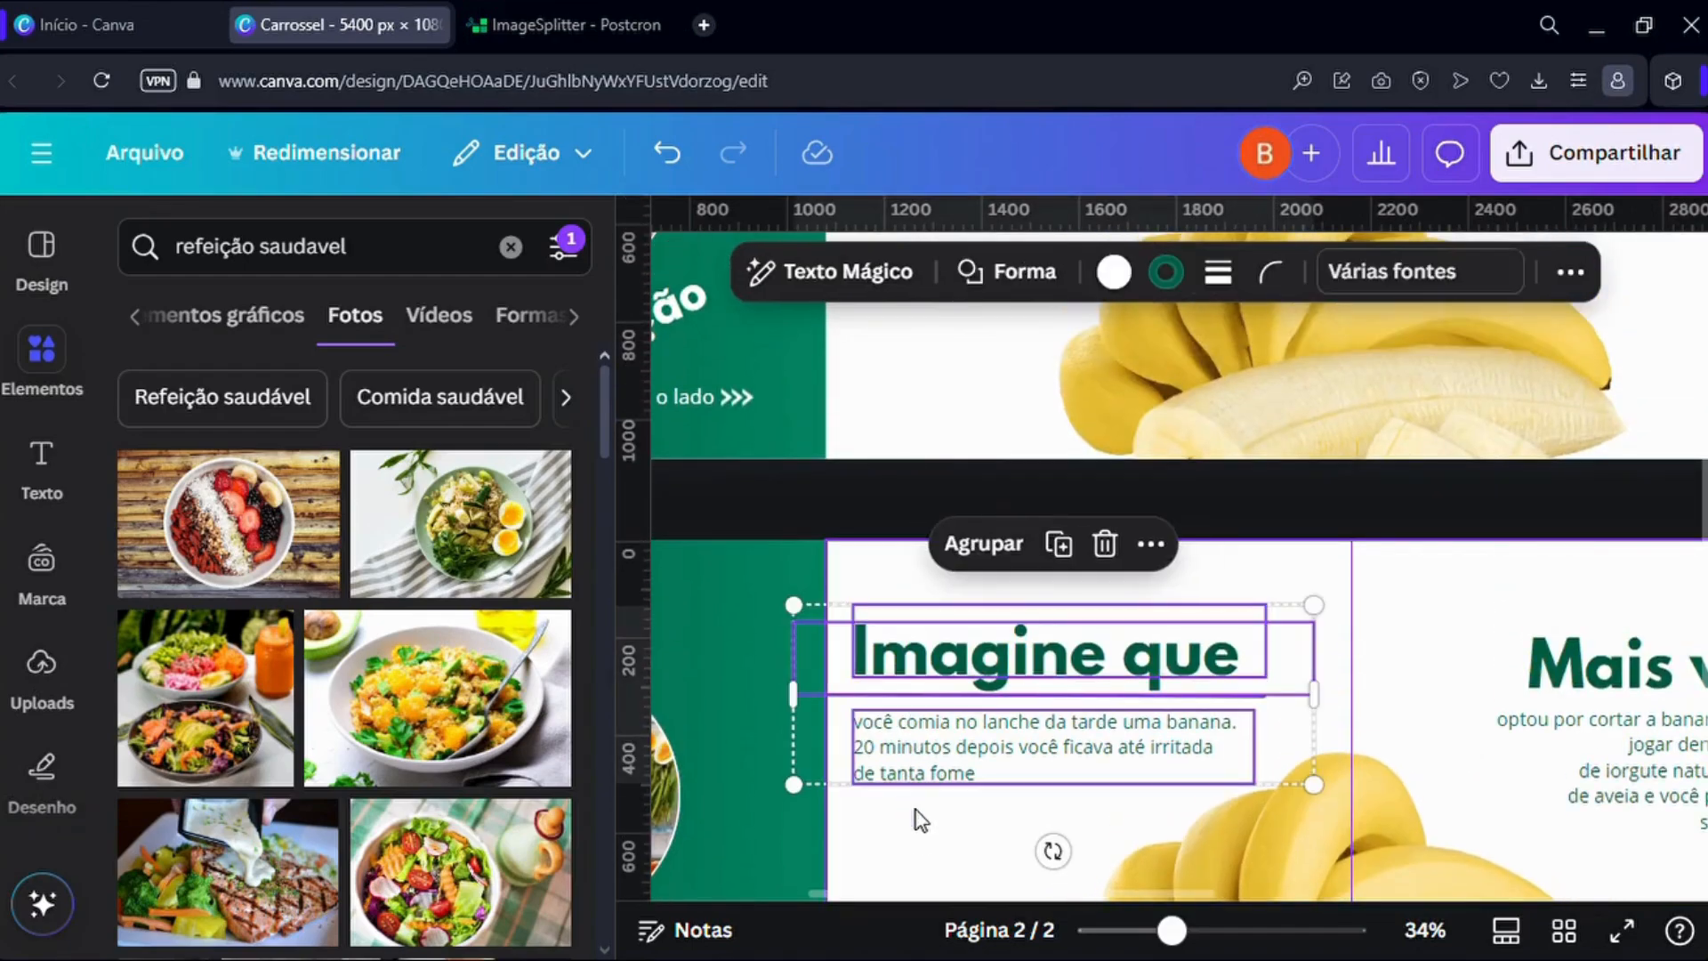
{"action": "left_click", "coordinate": [853, 525]}
{"action": "left_click_drag", "start_coordinate": [907, 553], "coordinate": [915, 724]}
{"action": "key", "text": "alt"}
{"action": "left_click_drag", "start_coordinate": [1114, 695], "coordinate": [1458, 662]}
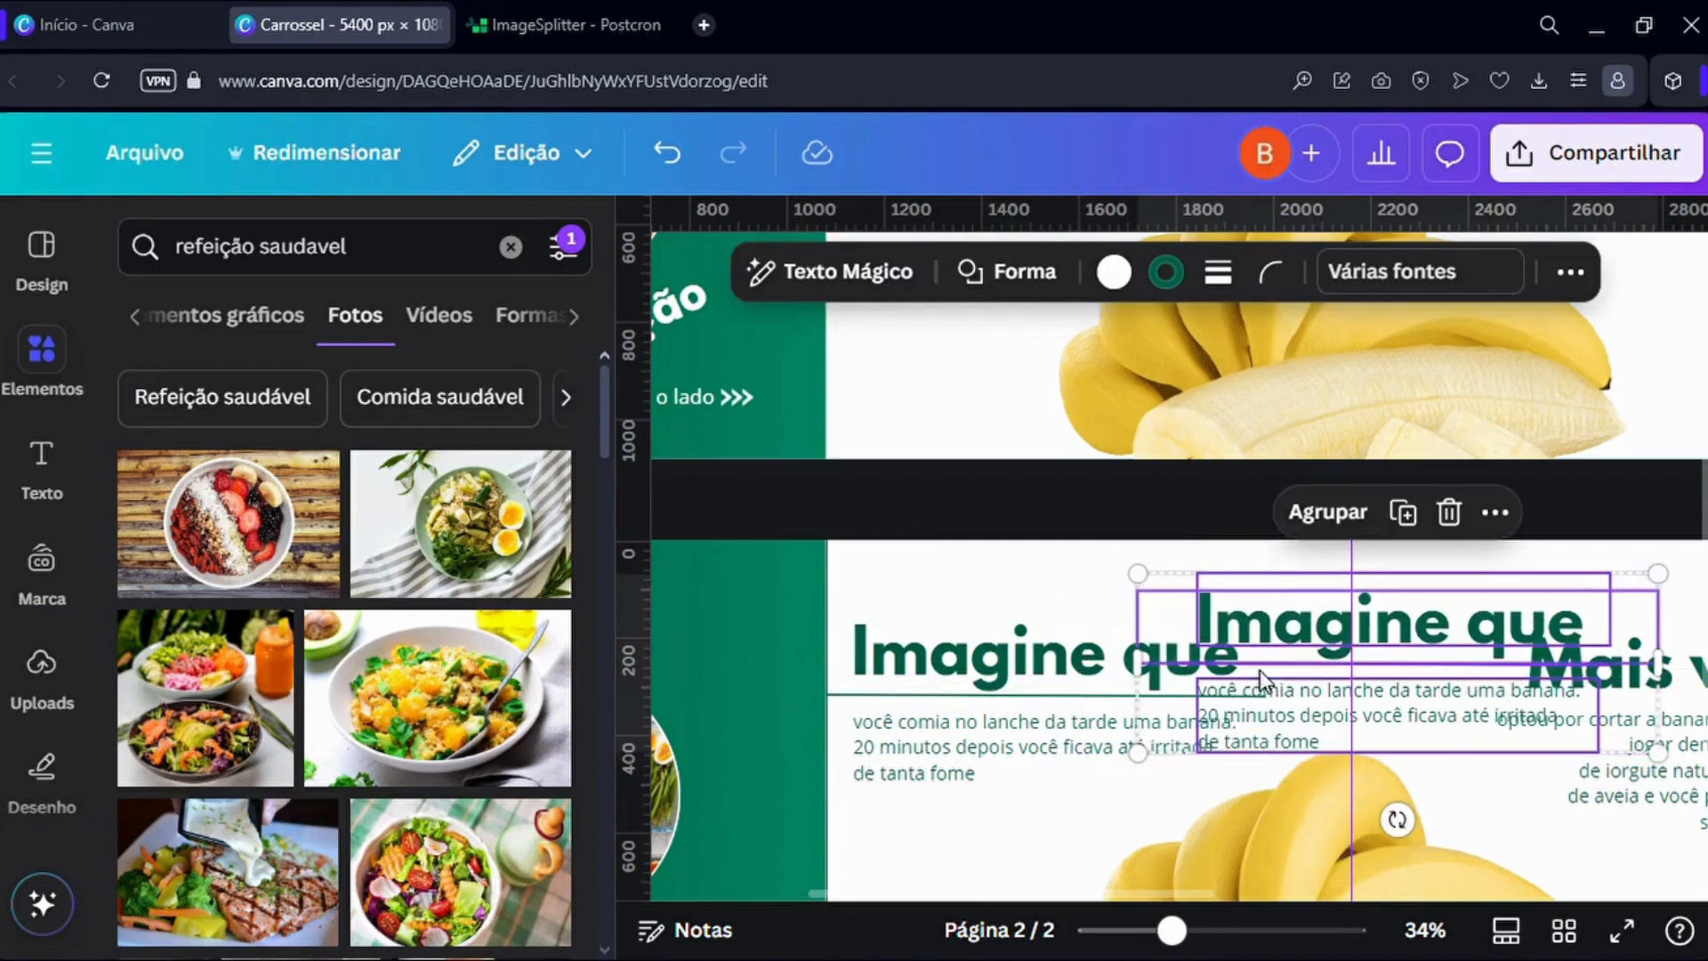
Right-align the text in the duplicated "Imagine que" title and paragraph.
{"action": "left_click", "coordinate": [1591, 272]}
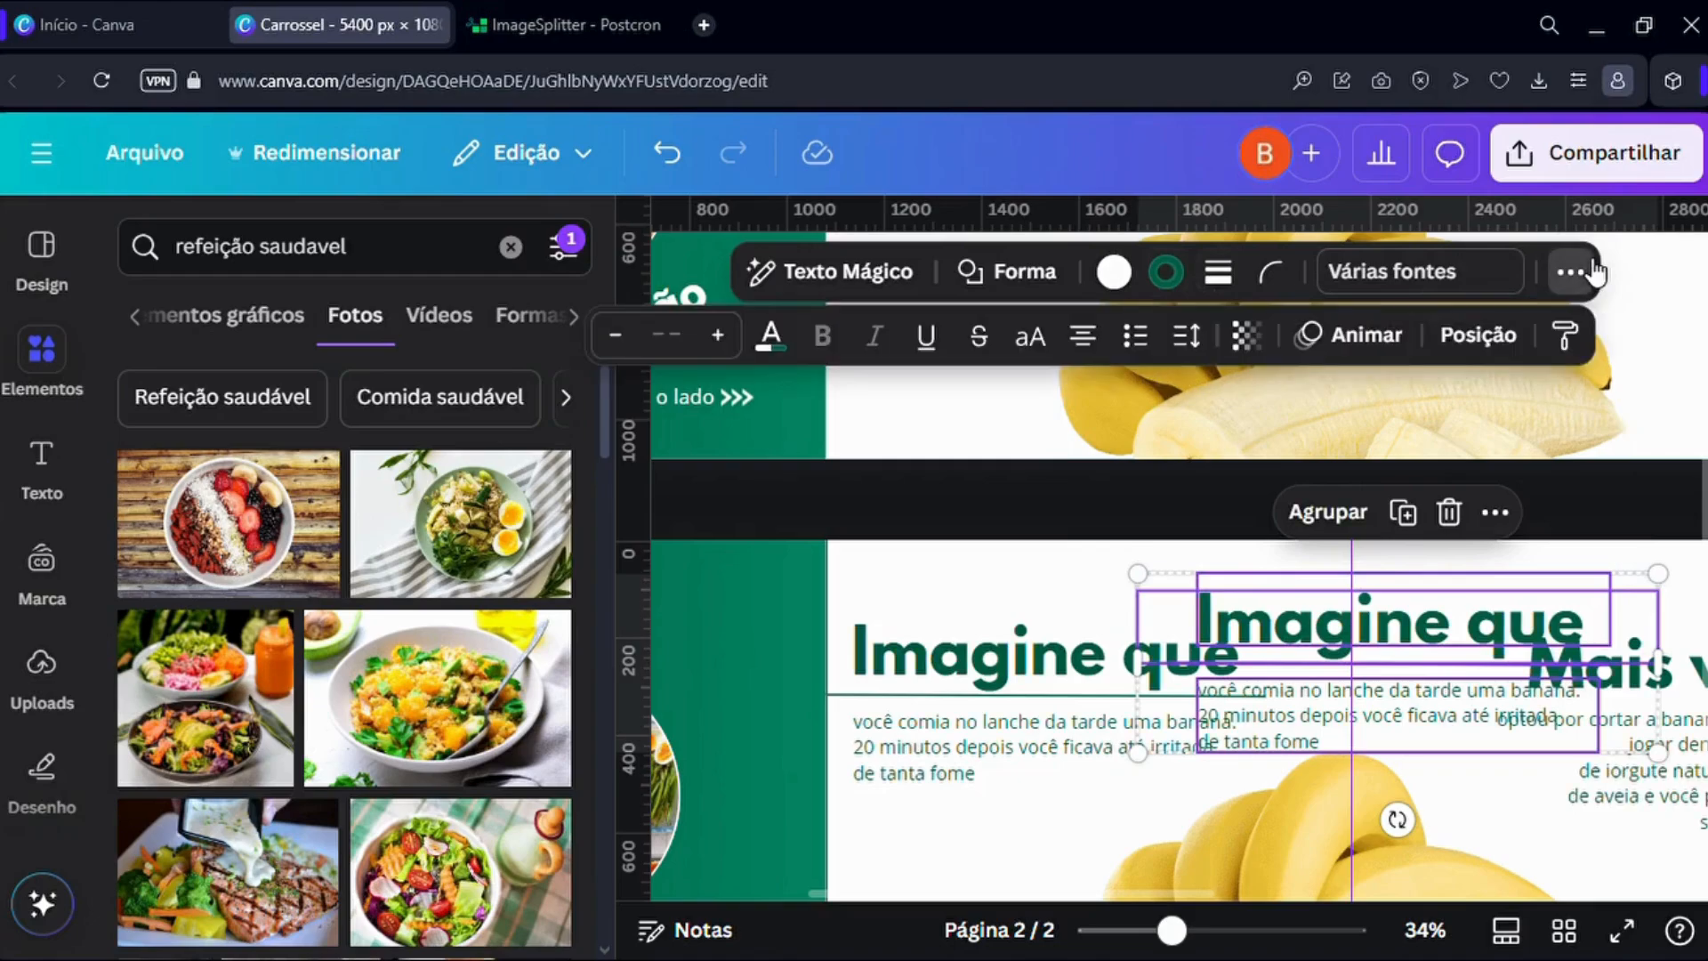
{"action": "left_click", "coordinate": [1082, 343]}
{"action": "left_click", "coordinate": [1081, 347]}
{"action": "left_click", "coordinate": [1081, 347]}
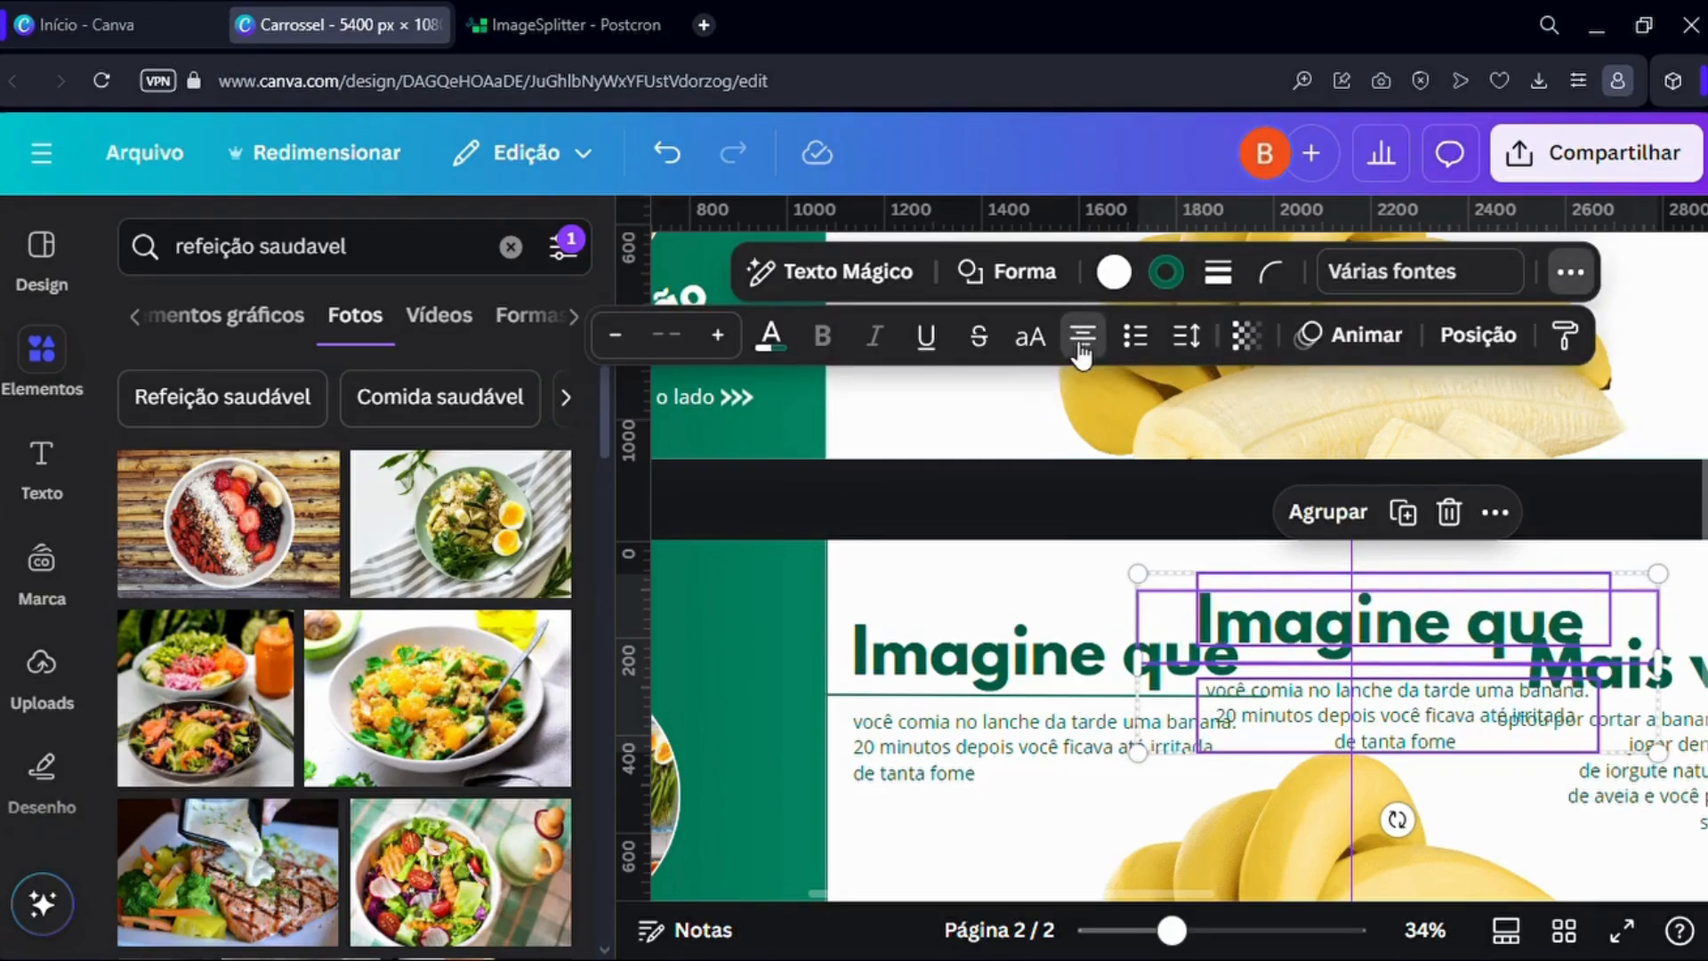
Move the duplicated text block closer to the original and shift its "Imagine que" title towards the paragraph's right edge.
{"action": "left_click_drag", "start_coordinate": [1343, 703], "coordinate": [1267, 696]}
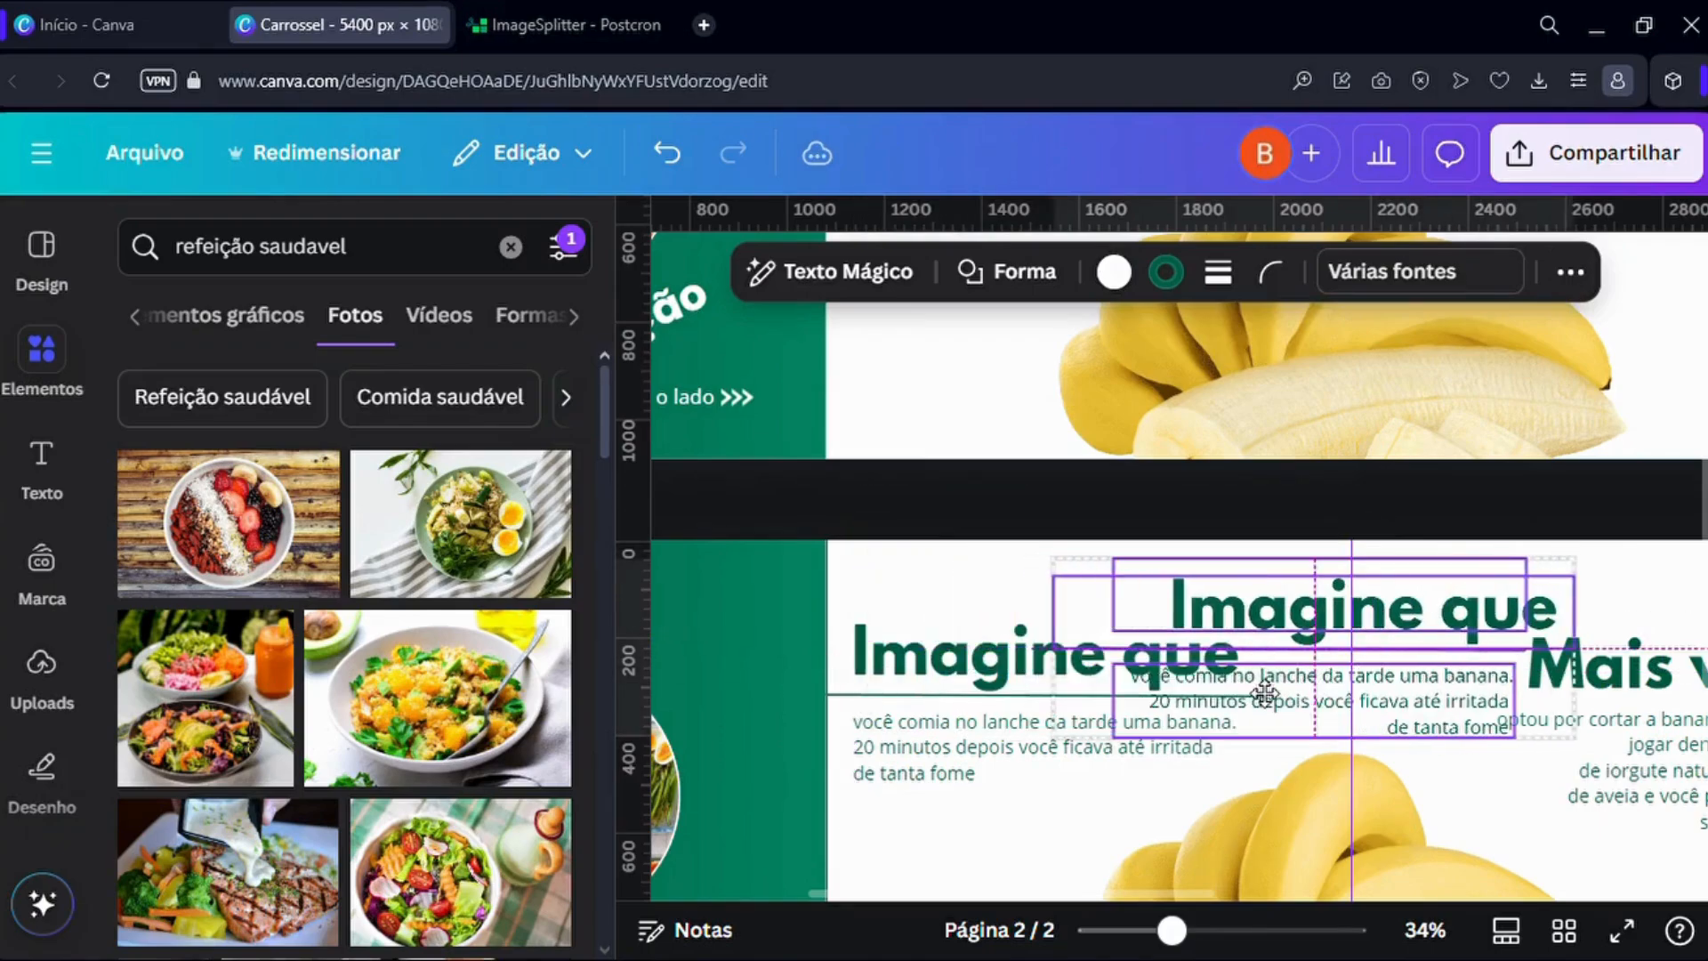
{"action": "left_click", "coordinate": [1033, 481]}
{"action": "left_click_drag", "start_coordinate": [1459, 623], "coordinate": [1427, 624]}
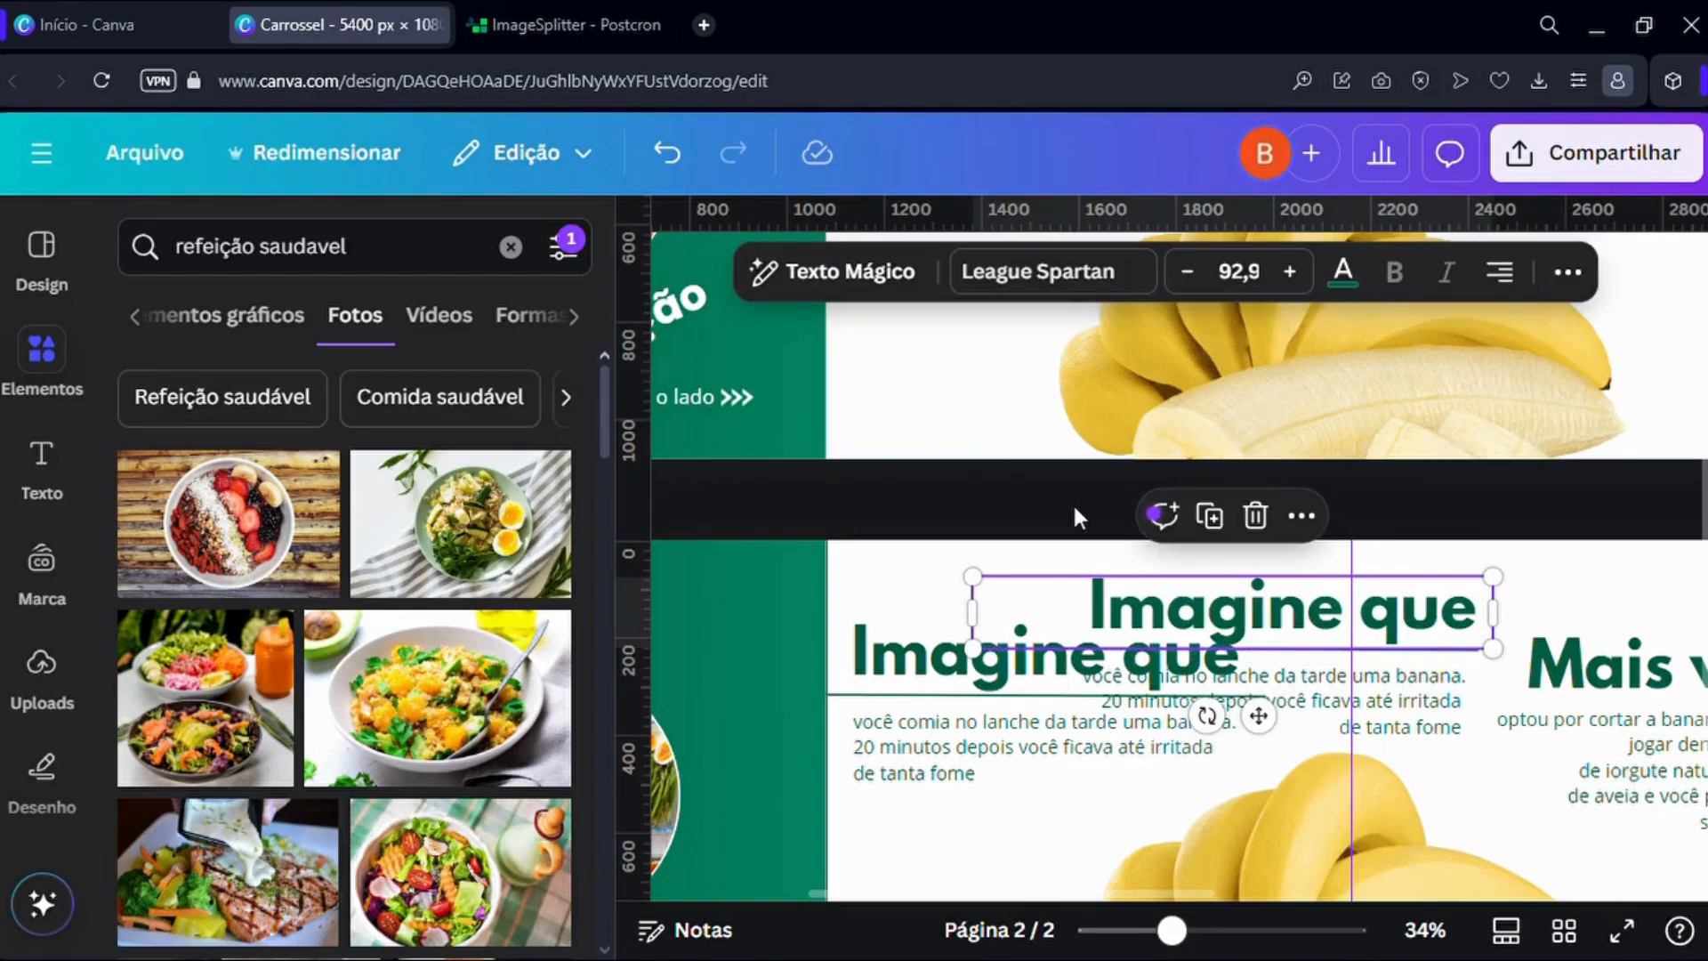
Remove the duplicated "Imagine que" title, line and paragraph from page 2, keeping the original text block.
{"action": "key", "text": "ctrl+z"}
{"action": "key", "text": "ctrl+z"}
{"action": "key", "text": "ctrl+z"}
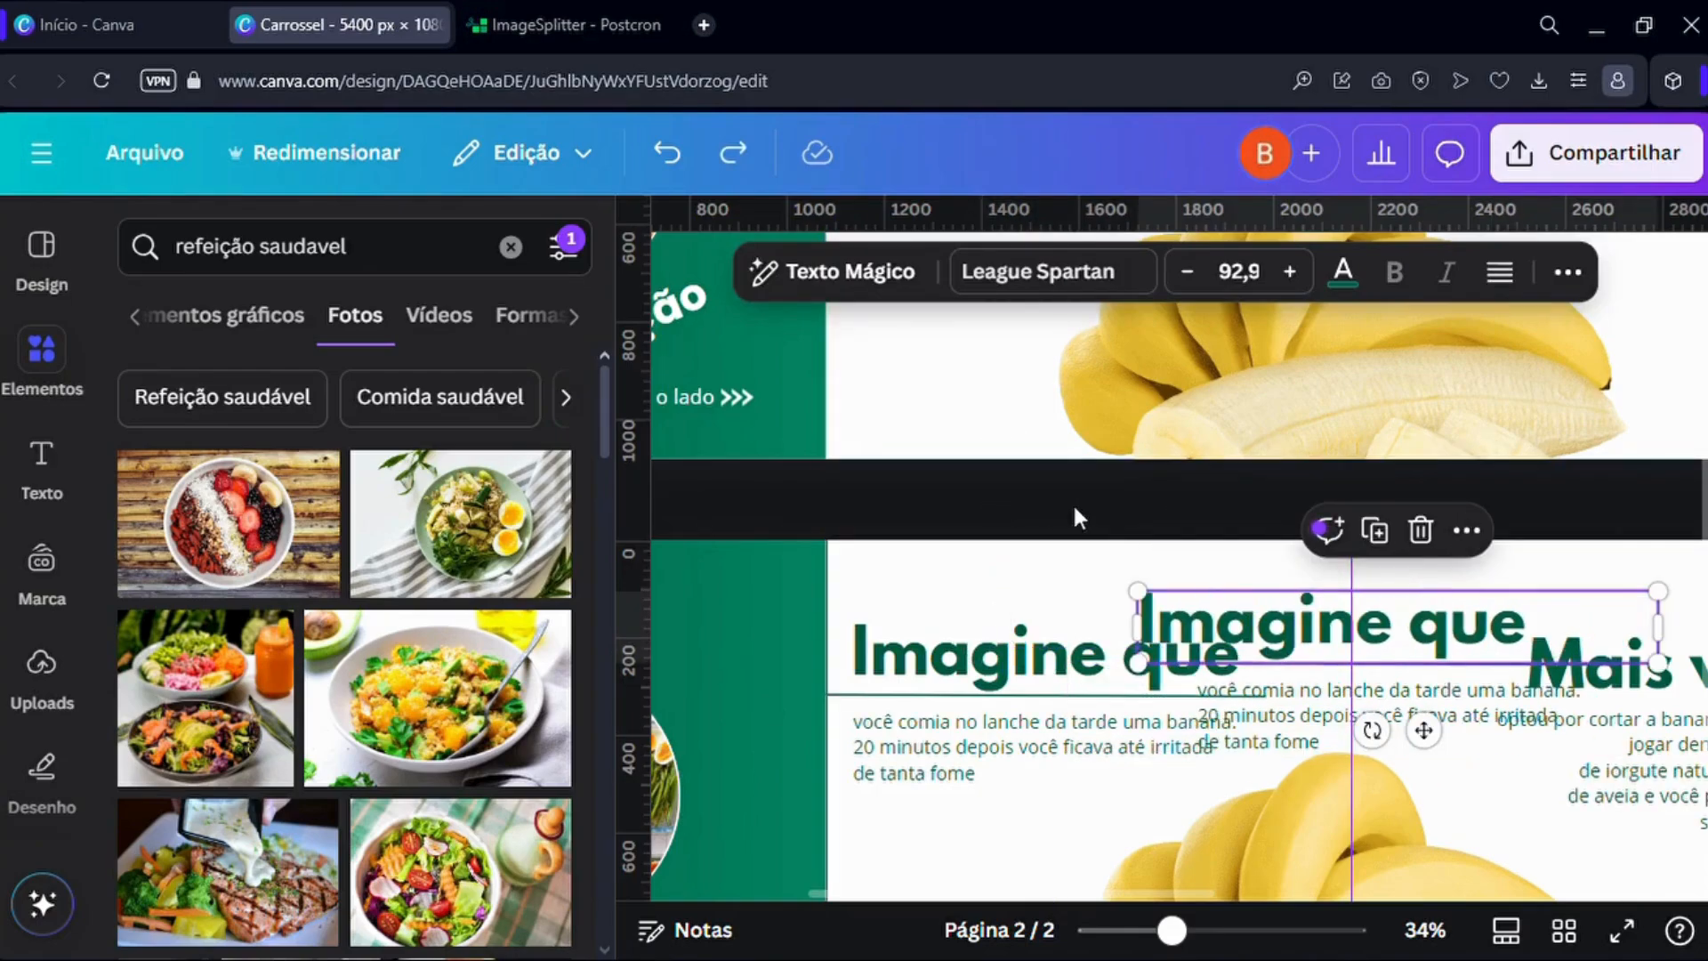
{"action": "key", "text": "ctrl+y"}
{"action": "key", "text": "ctrl+y"}
{"action": "key", "text": "Delete"}
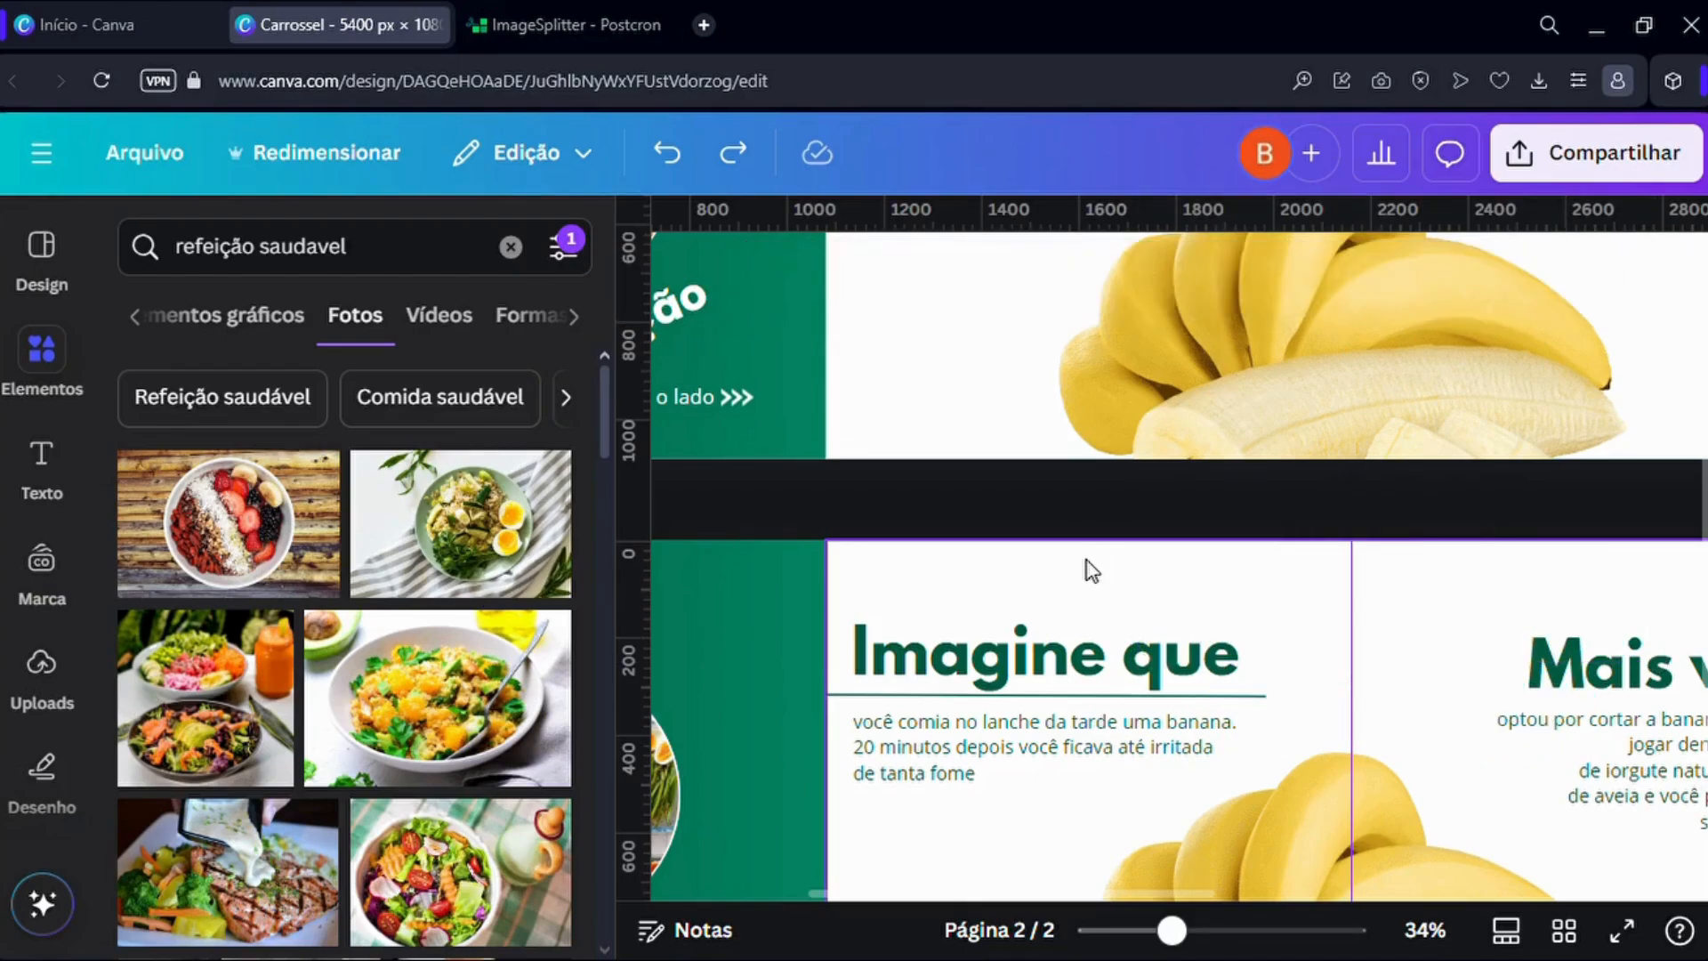
Compare the rebuilt carousel on page 2 with the finished example on page 1.
{"action": "scroll", "coordinate": [1097, 570], "scroll_direction": "down", "scroll_amount": 5}
{"action": "scroll", "coordinate": [1119, 789], "scroll_direction": "up", "scroll_amount": 2}
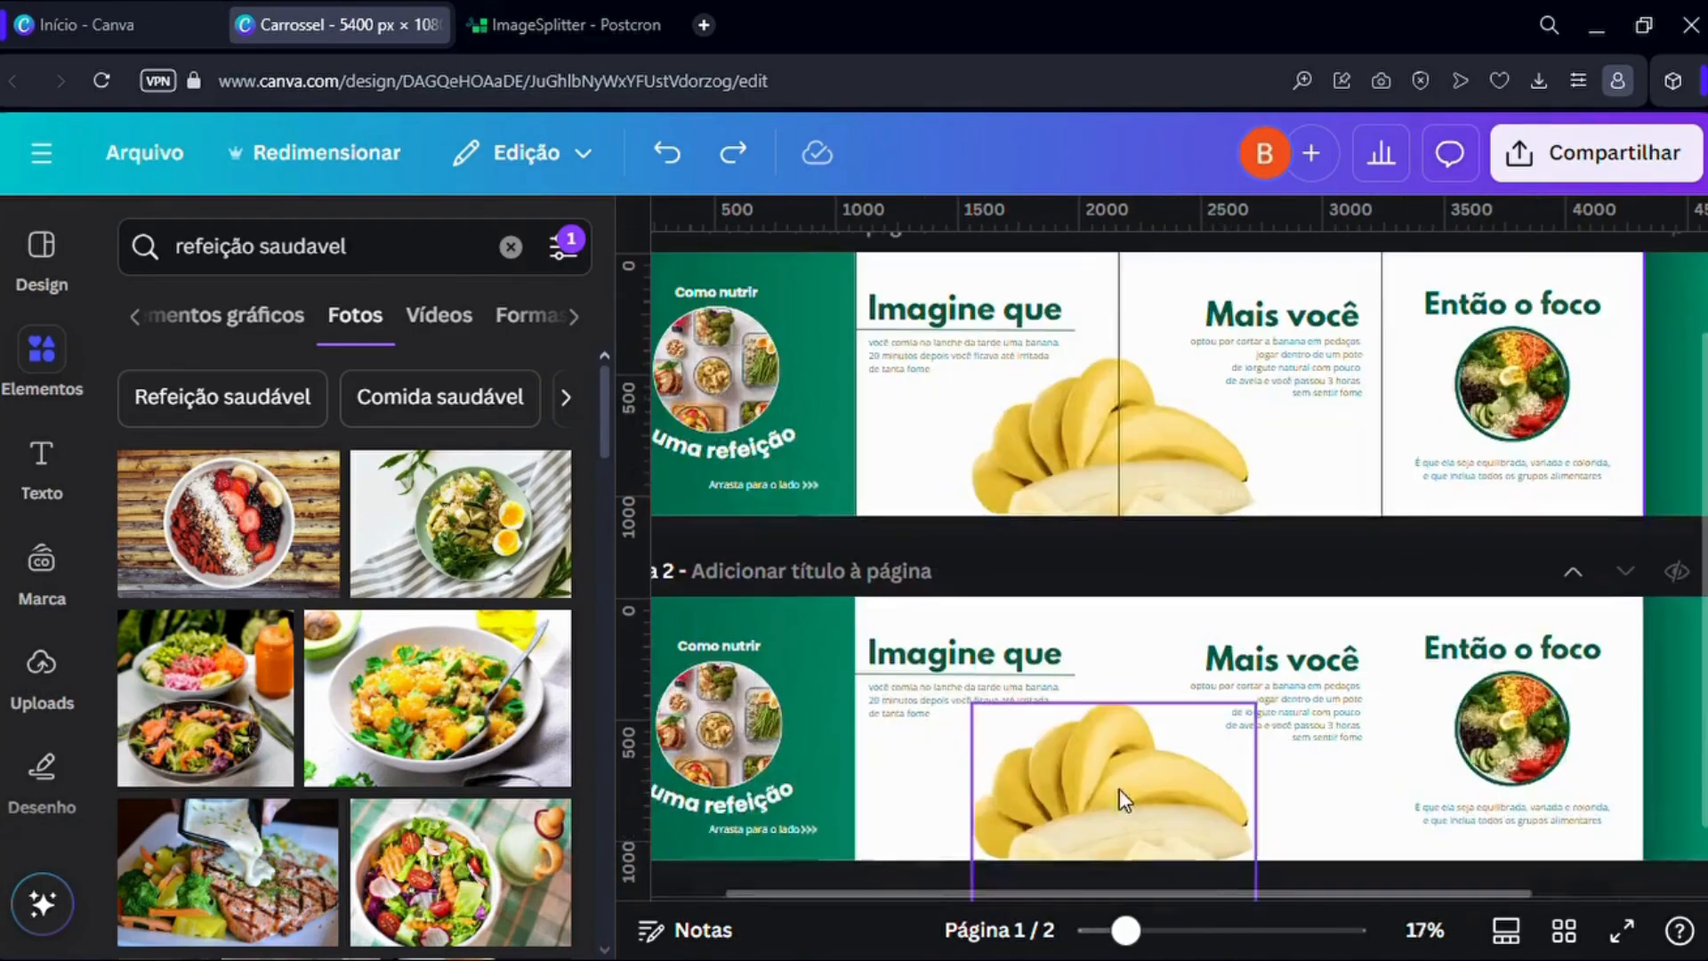
{"action": "scroll", "coordinate": [1023, 774], "scroll_direction": "down", "scroll_amount": 2}
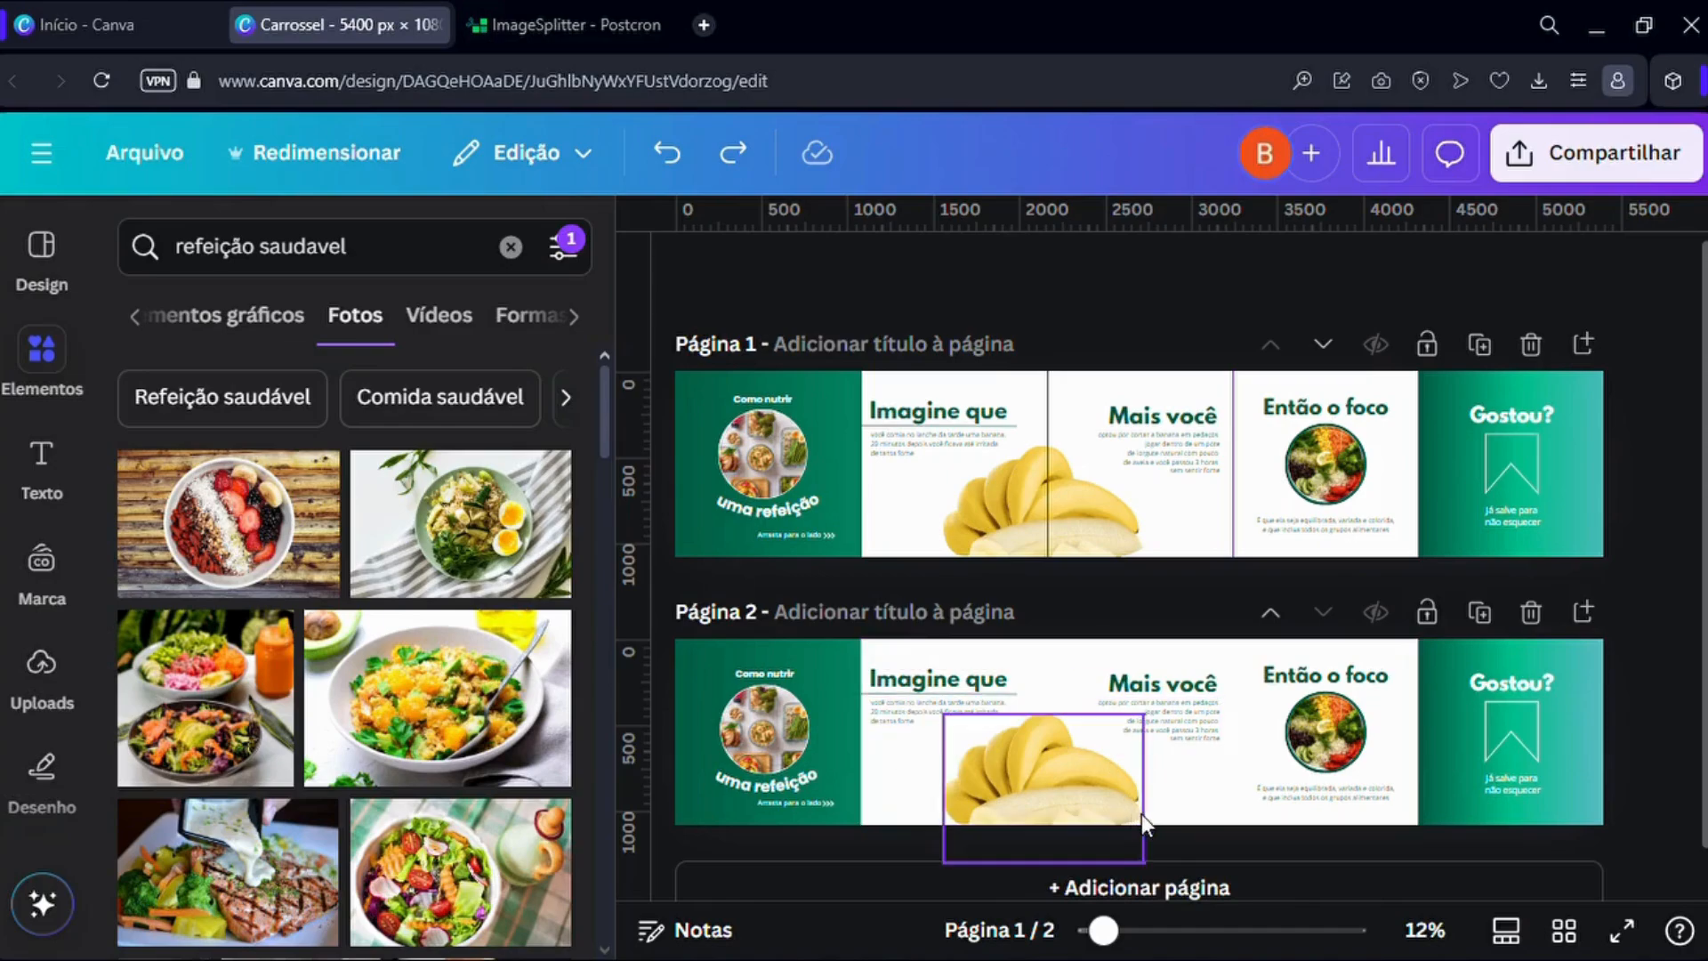
{"action": "scroll", "coordinate": [1148, 758], "scroll_direction": "up", "scroll_amount": 1}
{"action": "scroll", "coordinate": [1148, 758], "scroll_direction": "down", "scroll_amount": 2}
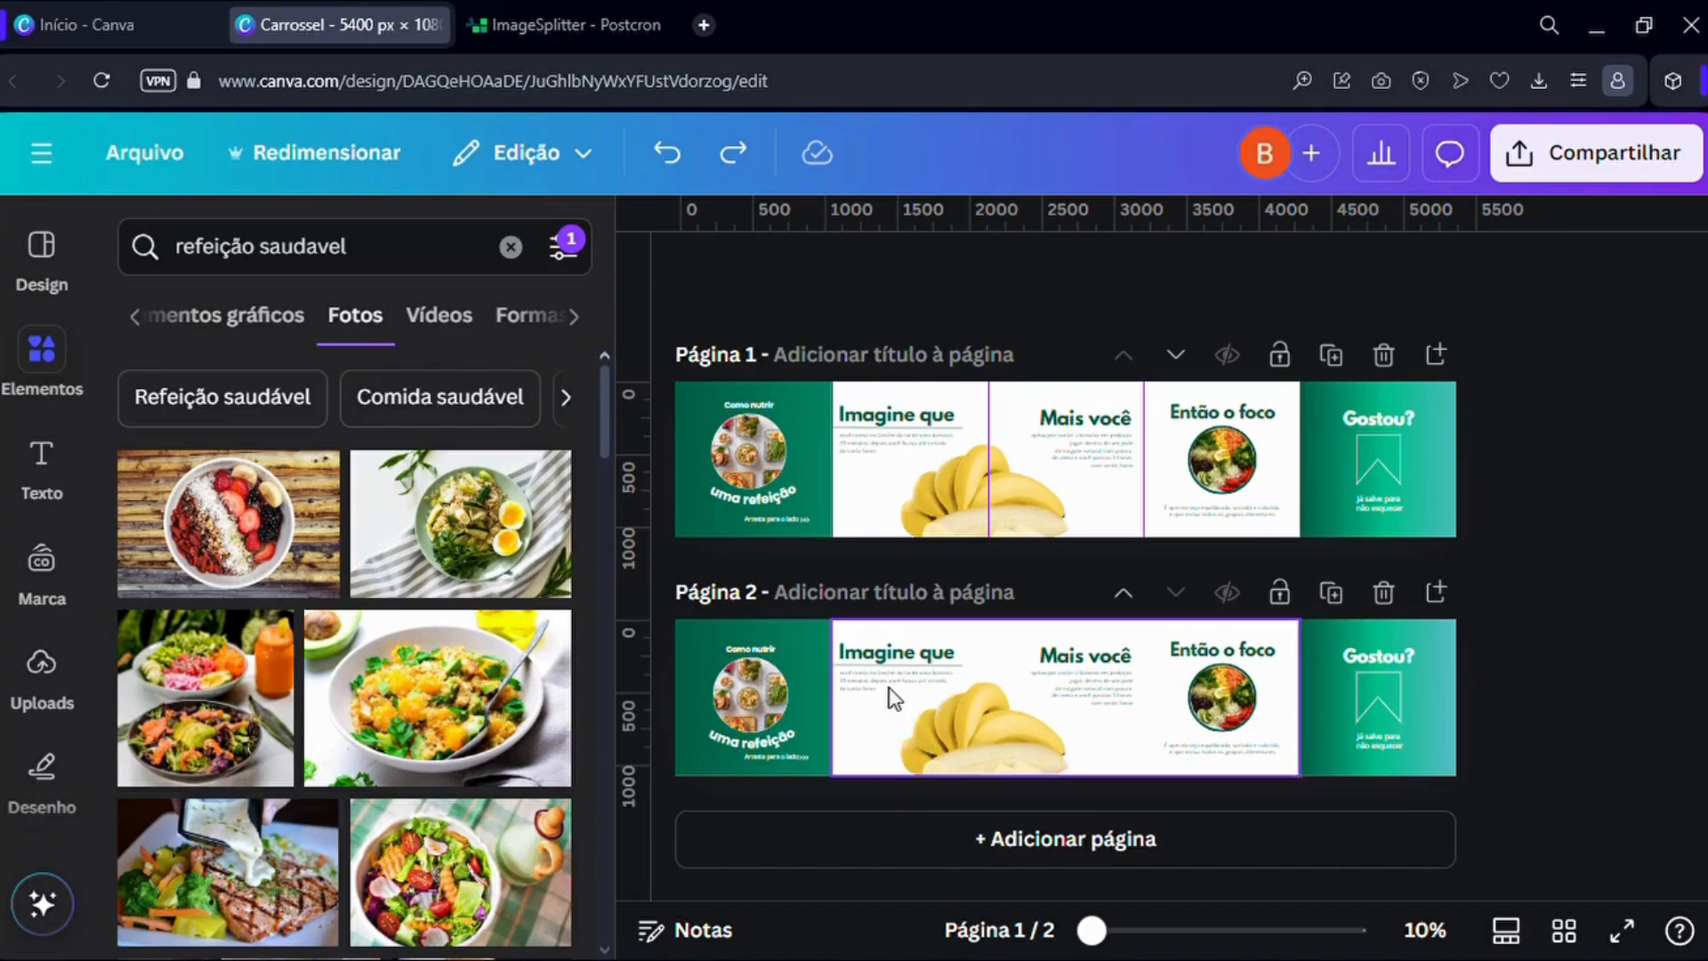
{"action": "scroll", "coordinate": [870, 684], "scroll_direction": "up", "scroll_amount": 3}
{"action": "scroll", "coordinate": [1144, 582], "scroll_direction": "up", "scroll_amount": 2}
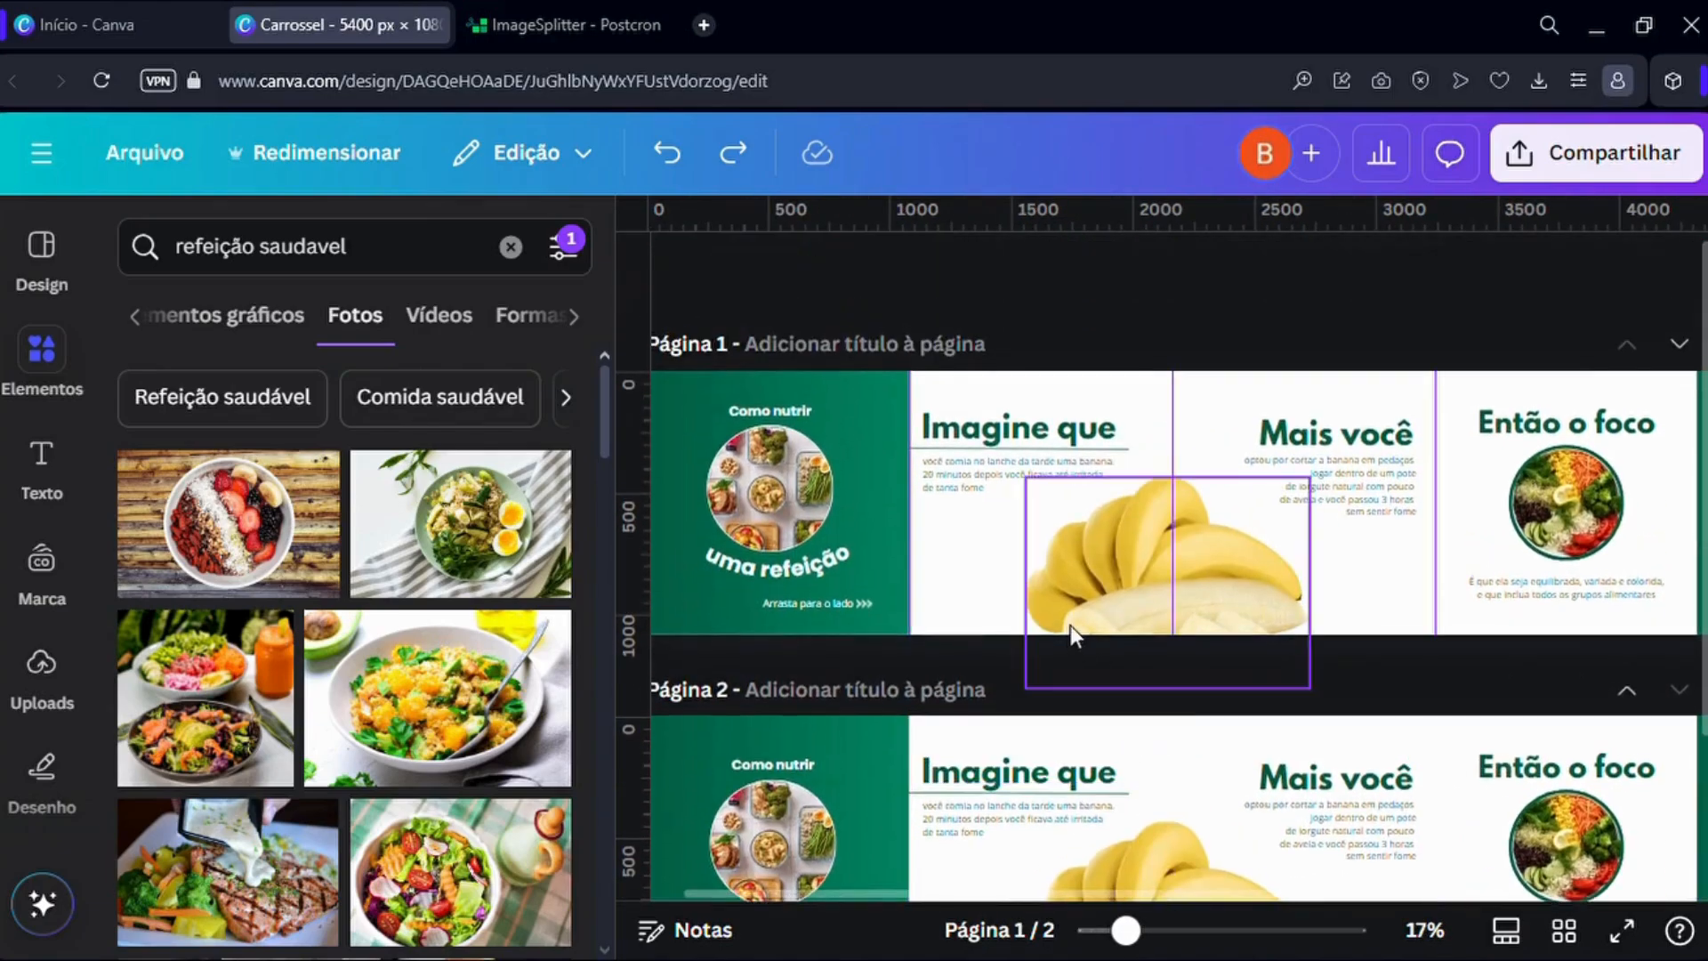
{"action": "scroll", "coordinate": [1071, 626], "scroll_direction": "down", "scroll_amount": 2}
Download only page 1 of the carousel as a PNG at 5400 × 1080 px.
{"action": "left_click", "coordinate": [1580, 171]}
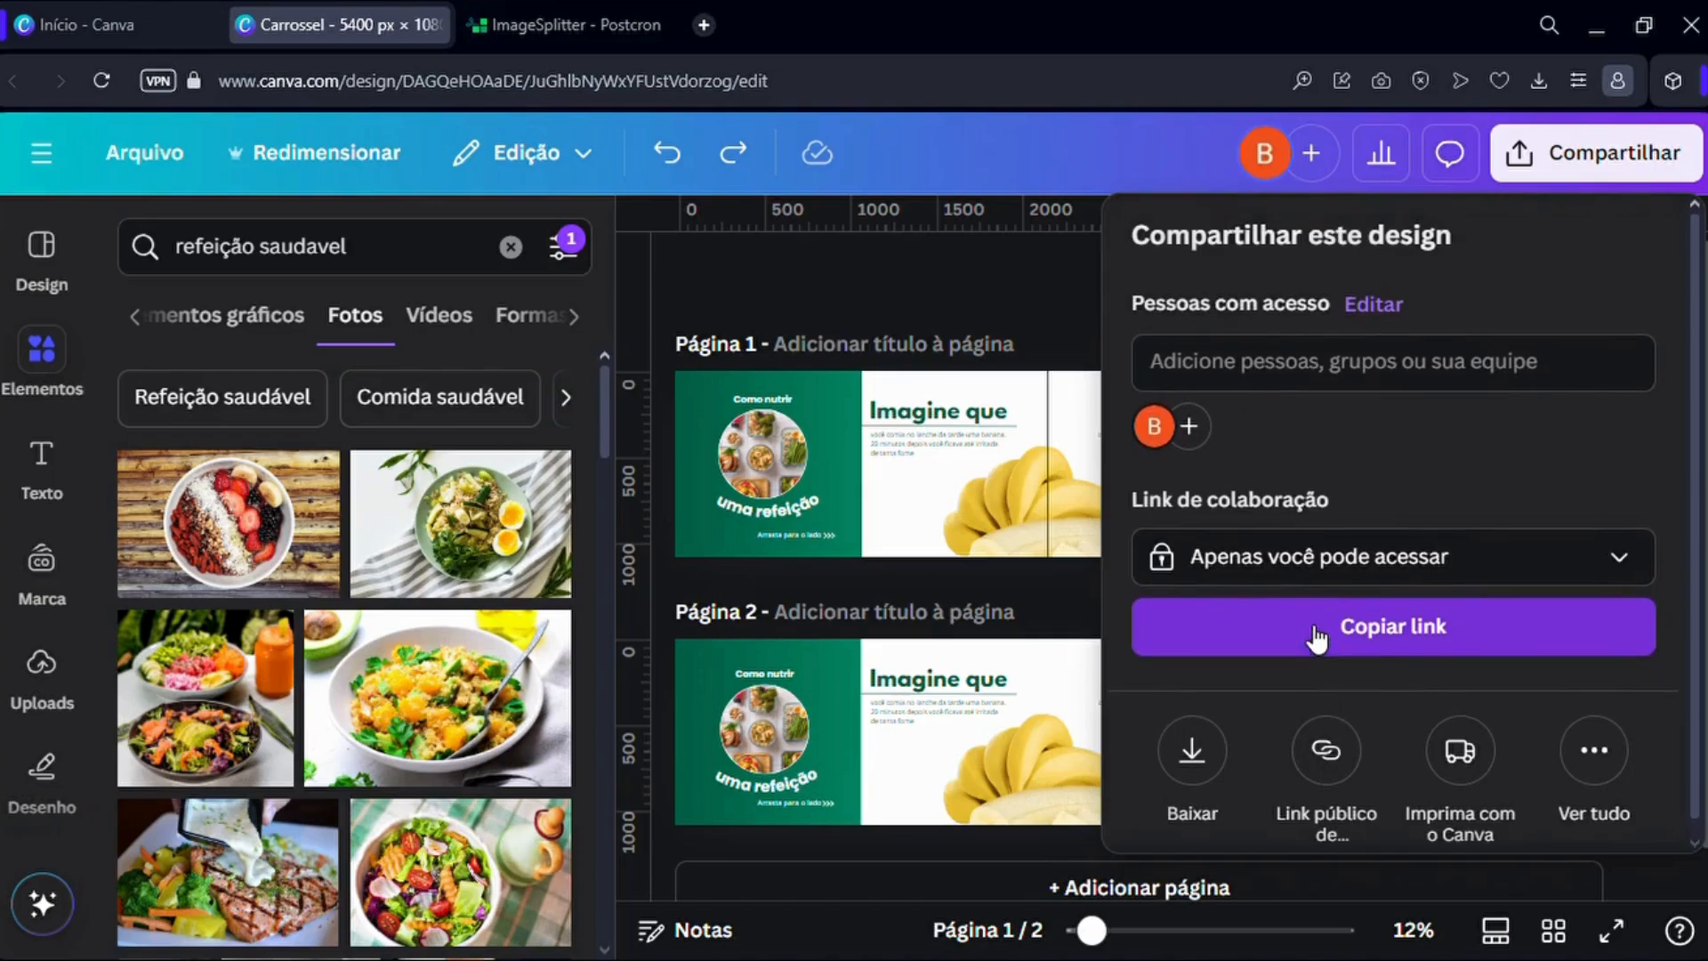
{"action": "left_click", "coordinate": [1195, 743]}
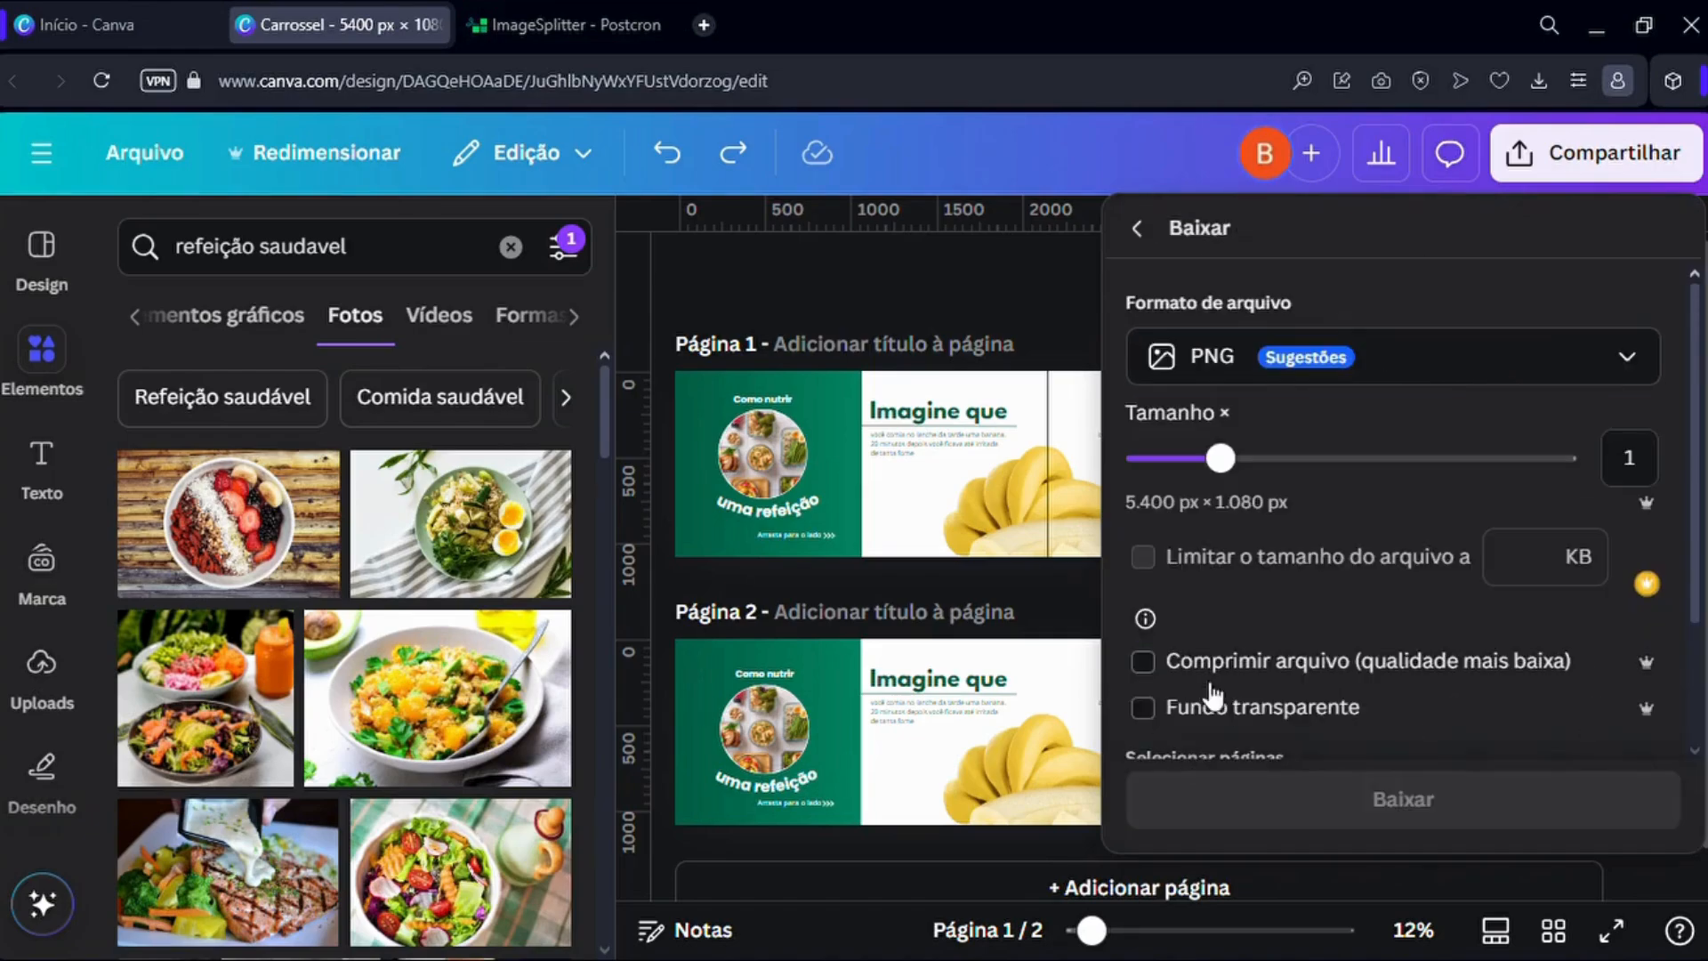
{"action": "scroll", "coordinate": [1291, 488], "scroll_direction": "down", "scroll_amount": 1}
{"action": "scroll", "coordinate": [1296, 526], "scroll_direction": "up", "scroll_amount": 1}
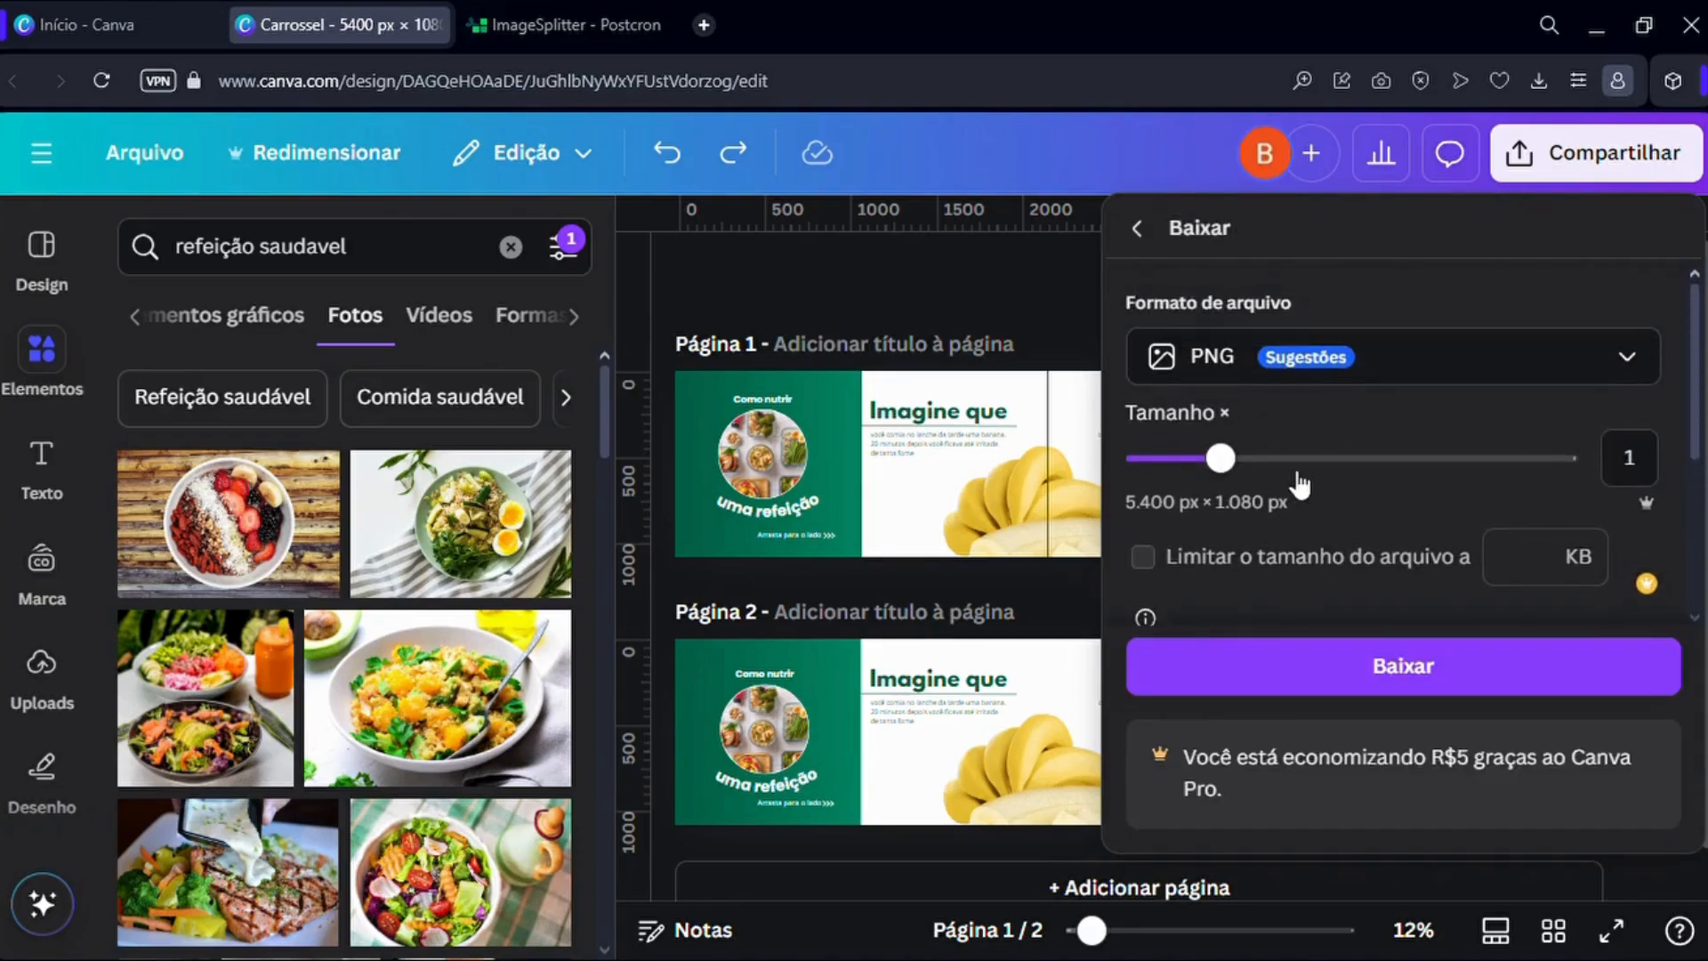
{"action": "scroll", "coordinate": [1297, 484], "scroll_direction": "down", "scroll_amount": 3}
{"action": "left_click", "coordinate": [1299, 490]}
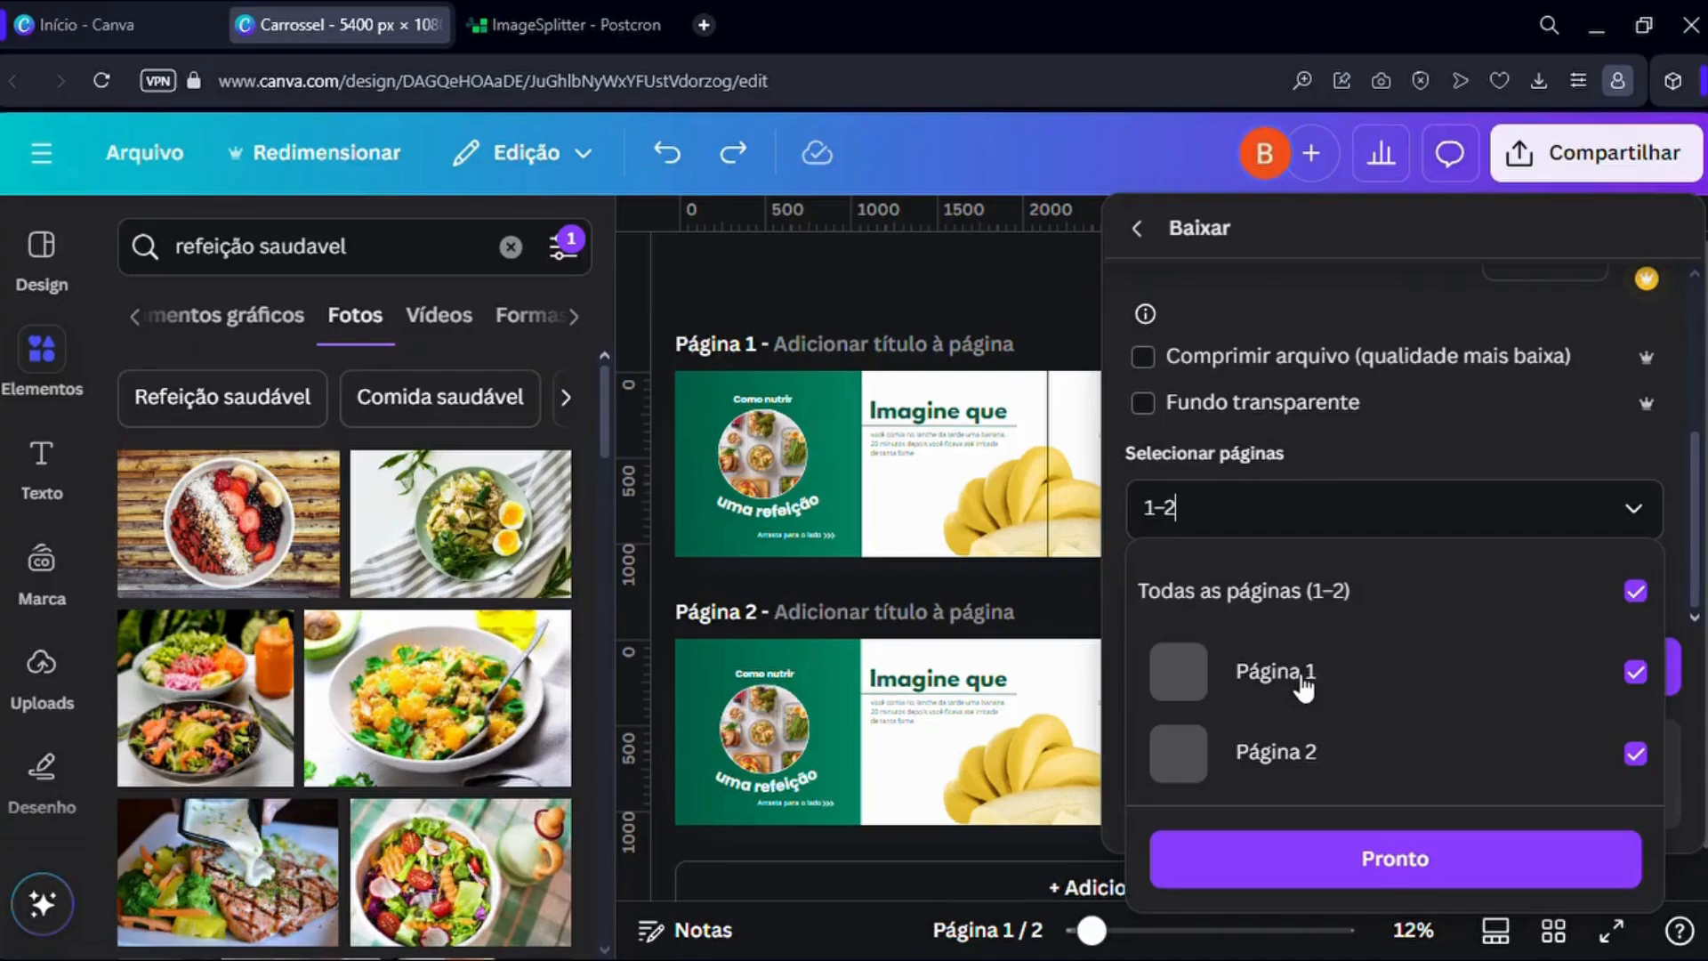
{"action": "left_click", "coordinate": [1303, 594]}
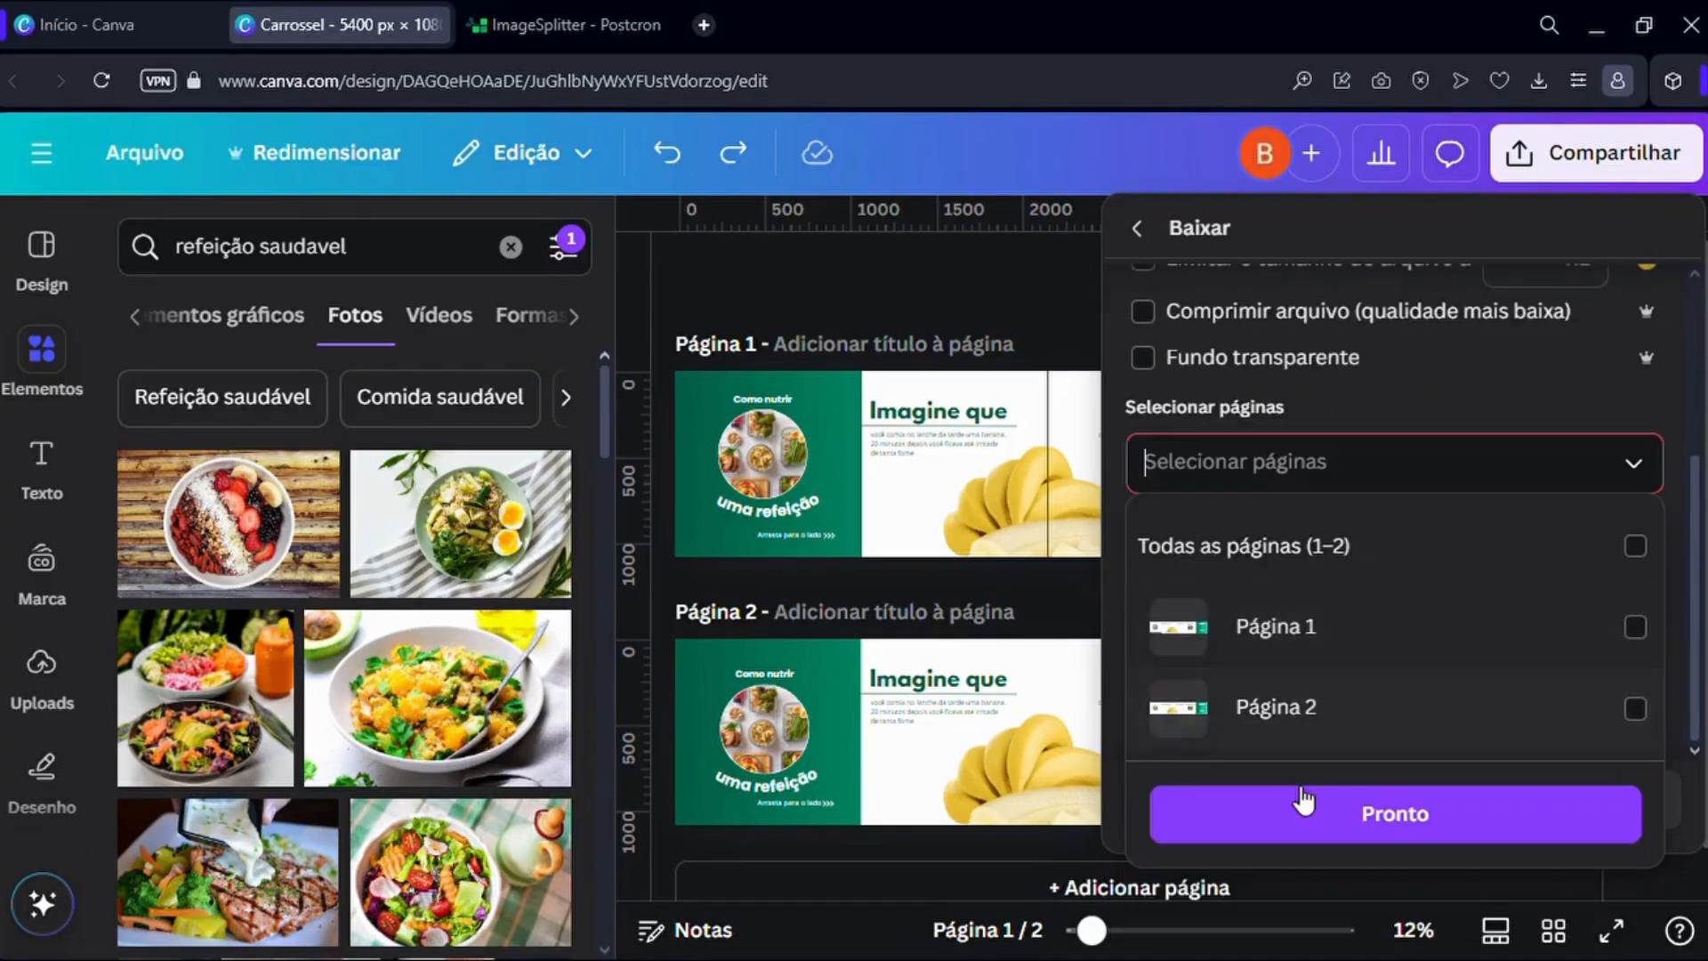
{"action": "left_click", "coordinate": [1635, 627]}
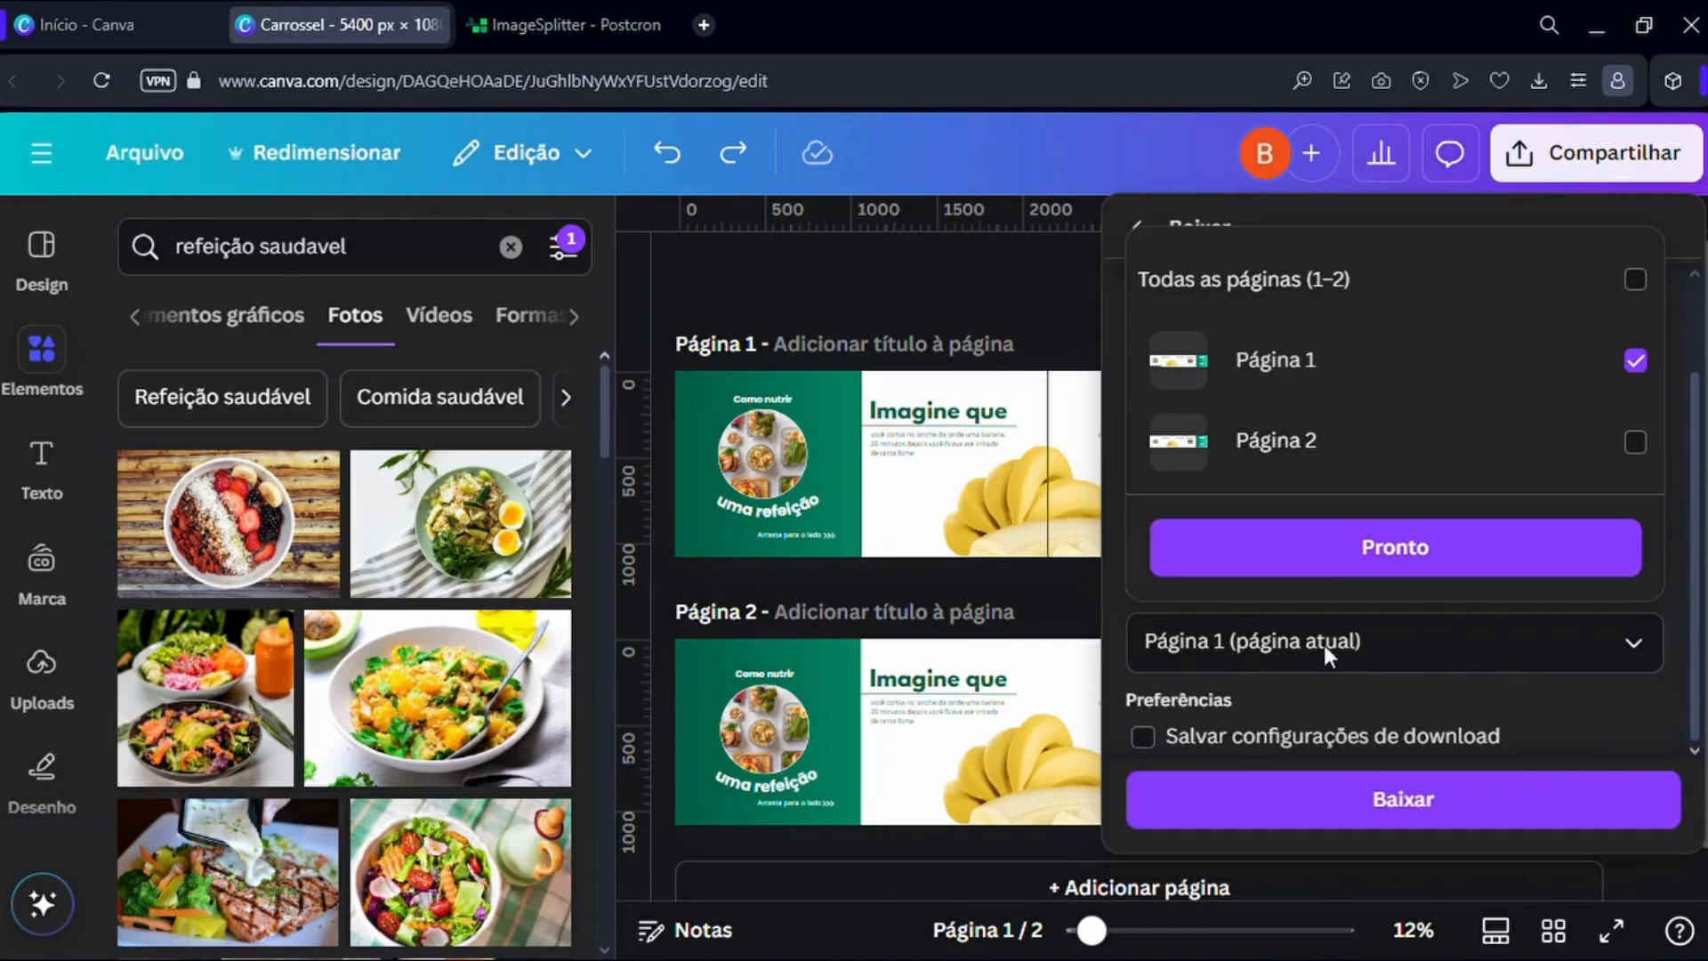
{"action": "left_click", "coordinate": [1380, 865]}
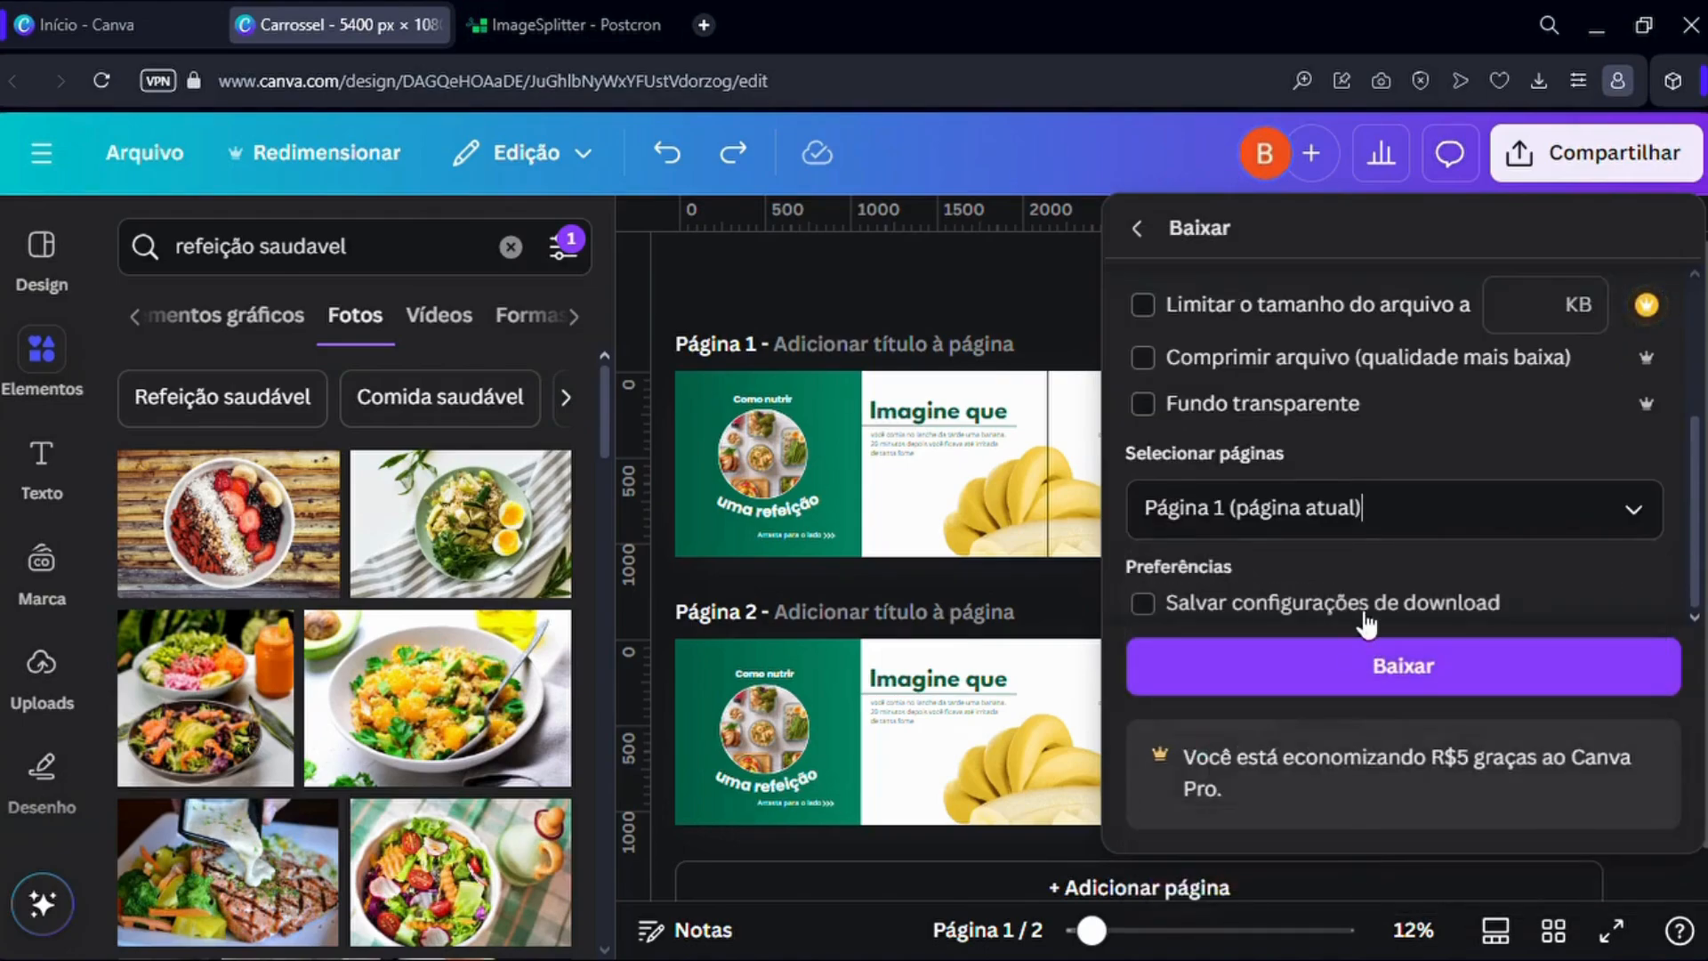
{"action": "left_click", "coordinate": [1326, 685]}
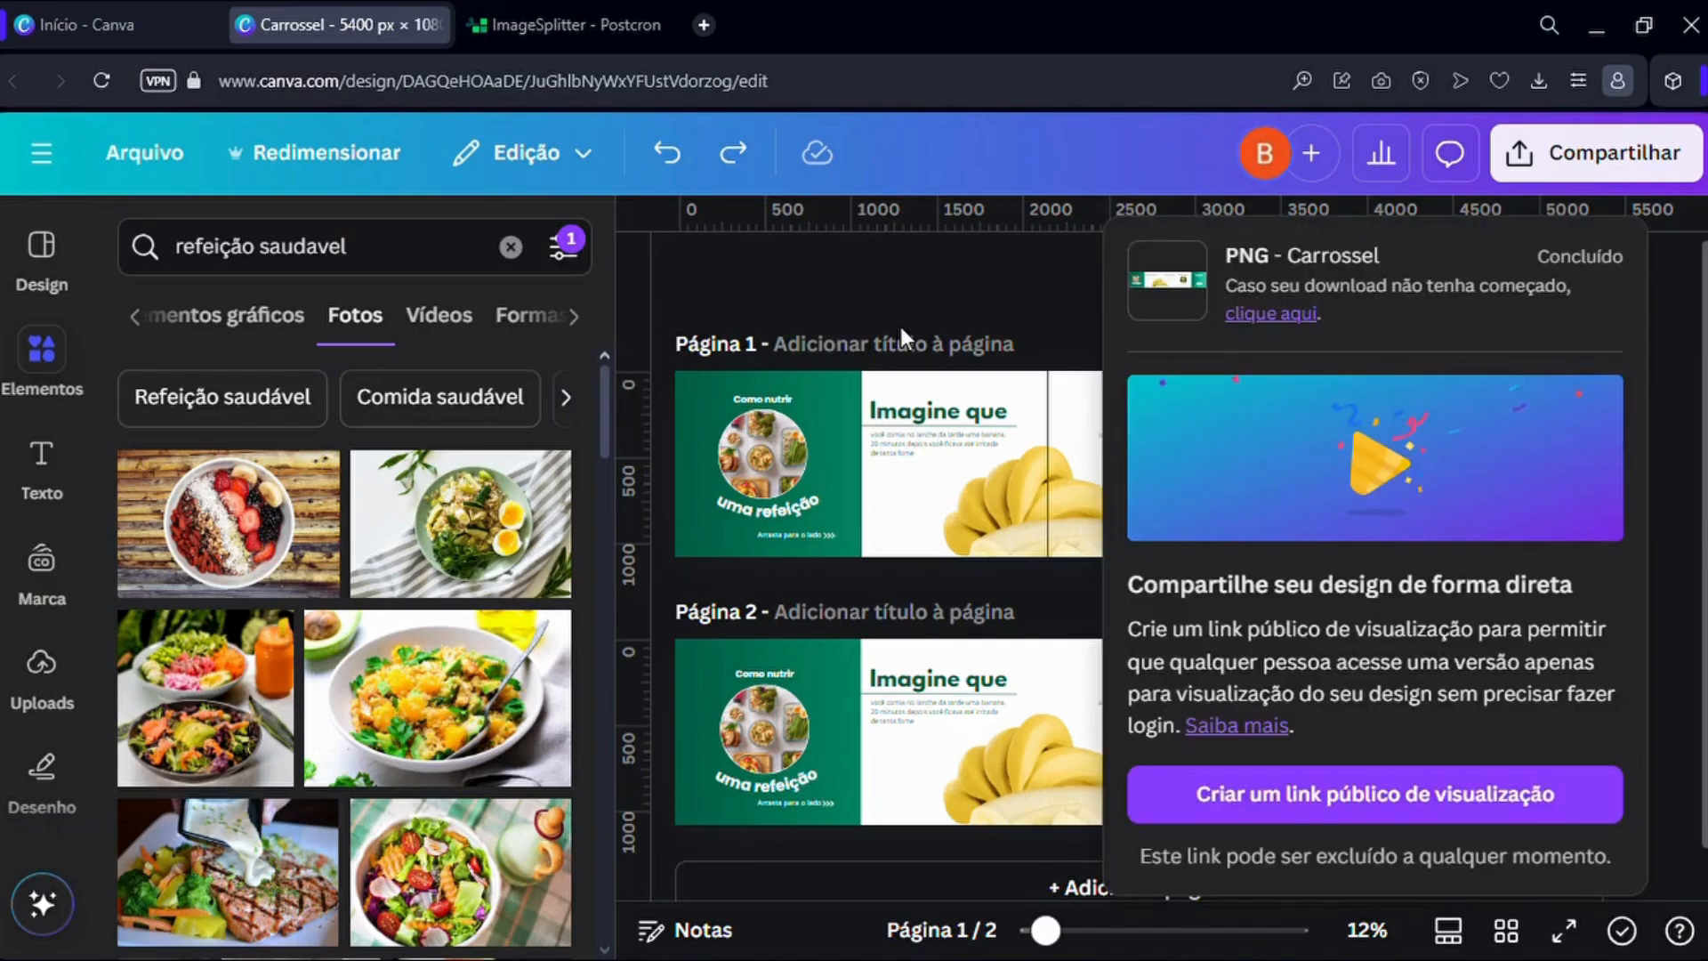
{"action": "left_click", "coordinate": [900, 321]}
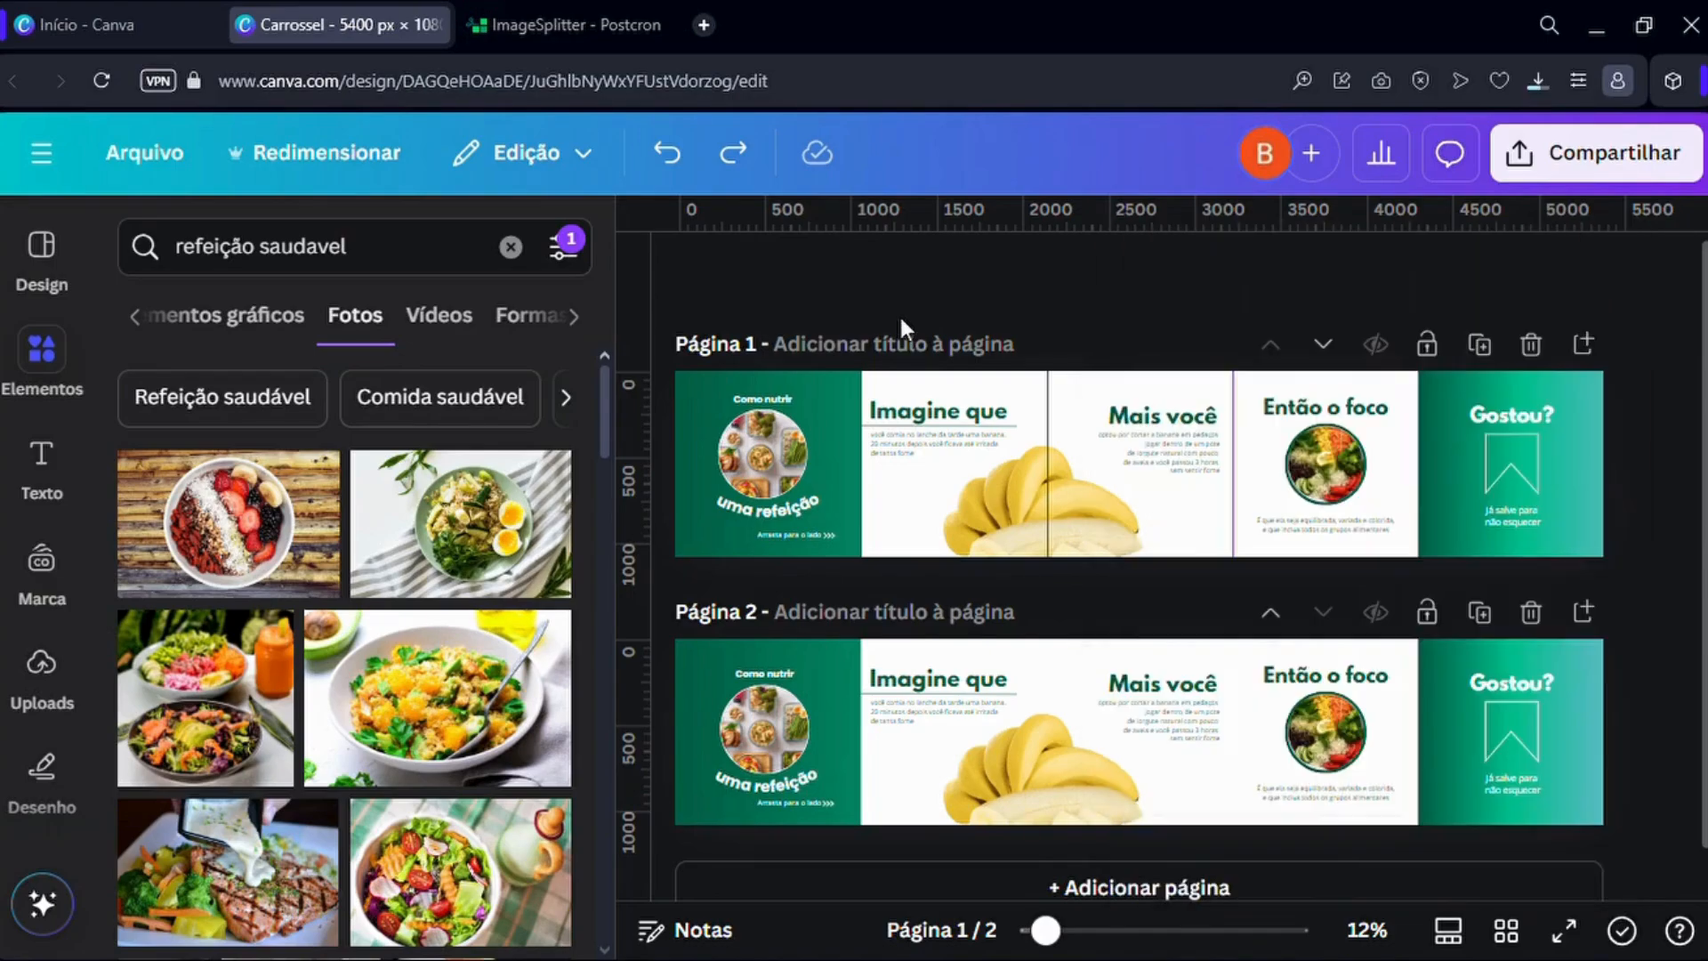
{"action": "scroll", "coordinate": [926, 418], "scroll_direction": "up", "scroll_amount": 1}
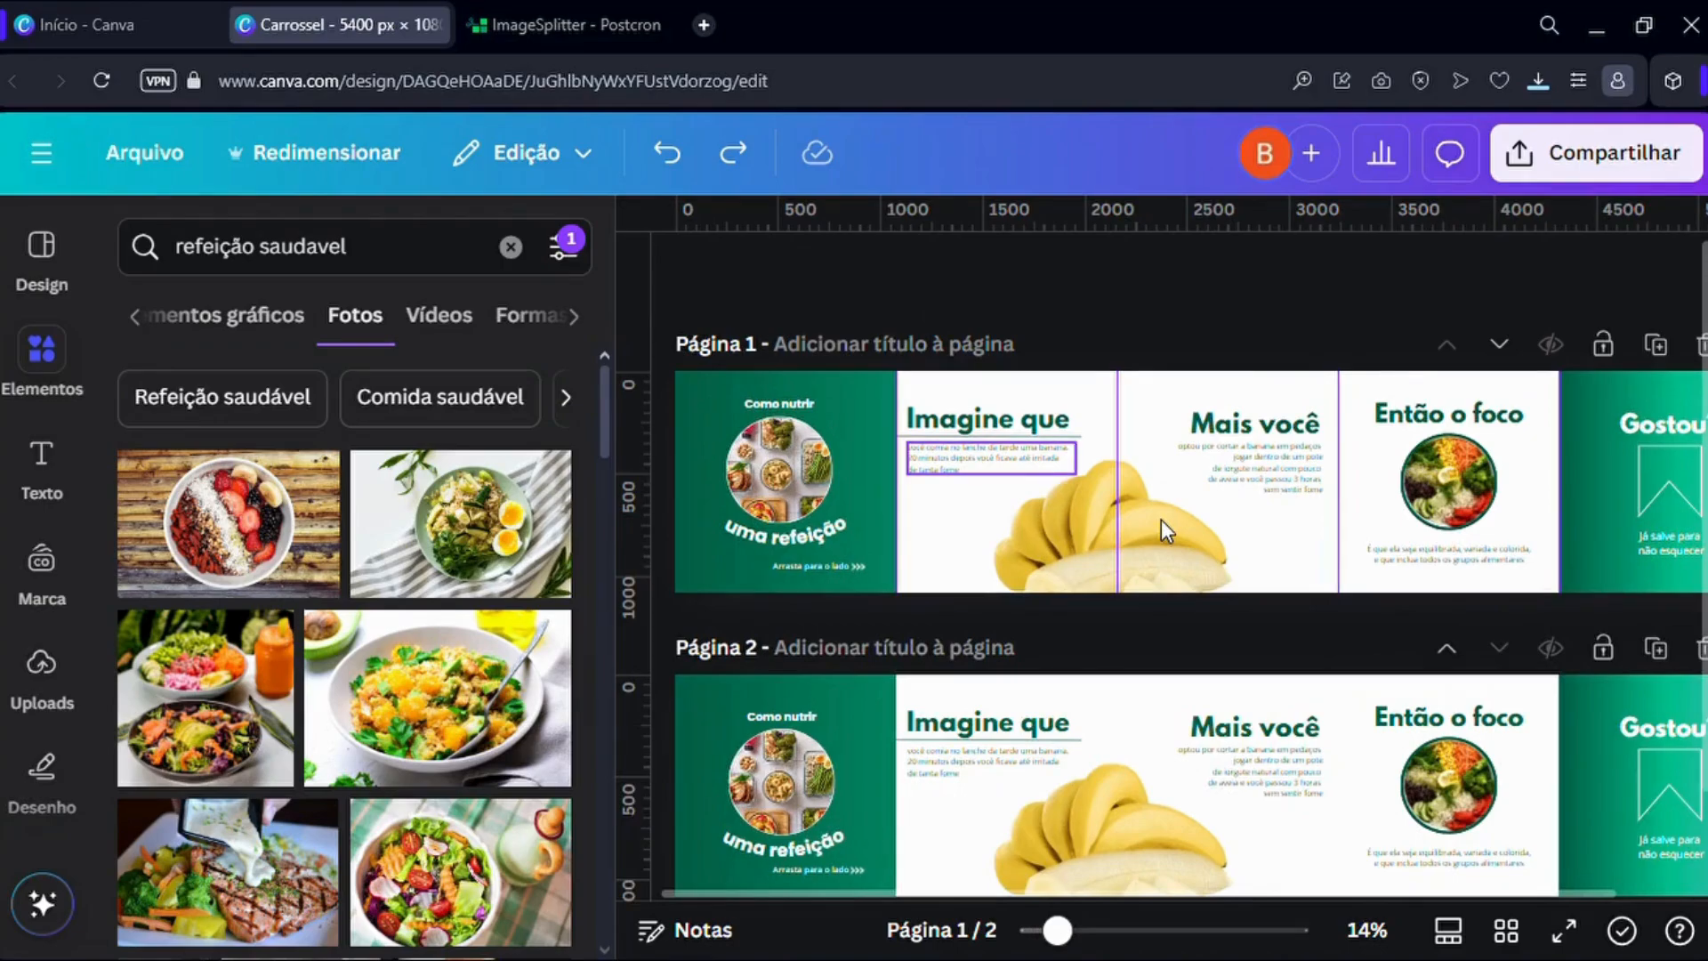
{"action": "scroll", "coordinate": [1161, 519], "scroll_direction": "down", "scroll_amount": 2}
{"action": "scroll", "coordinate": [869, 525], "scroll_direction": "up", "scroll_amount": 2}
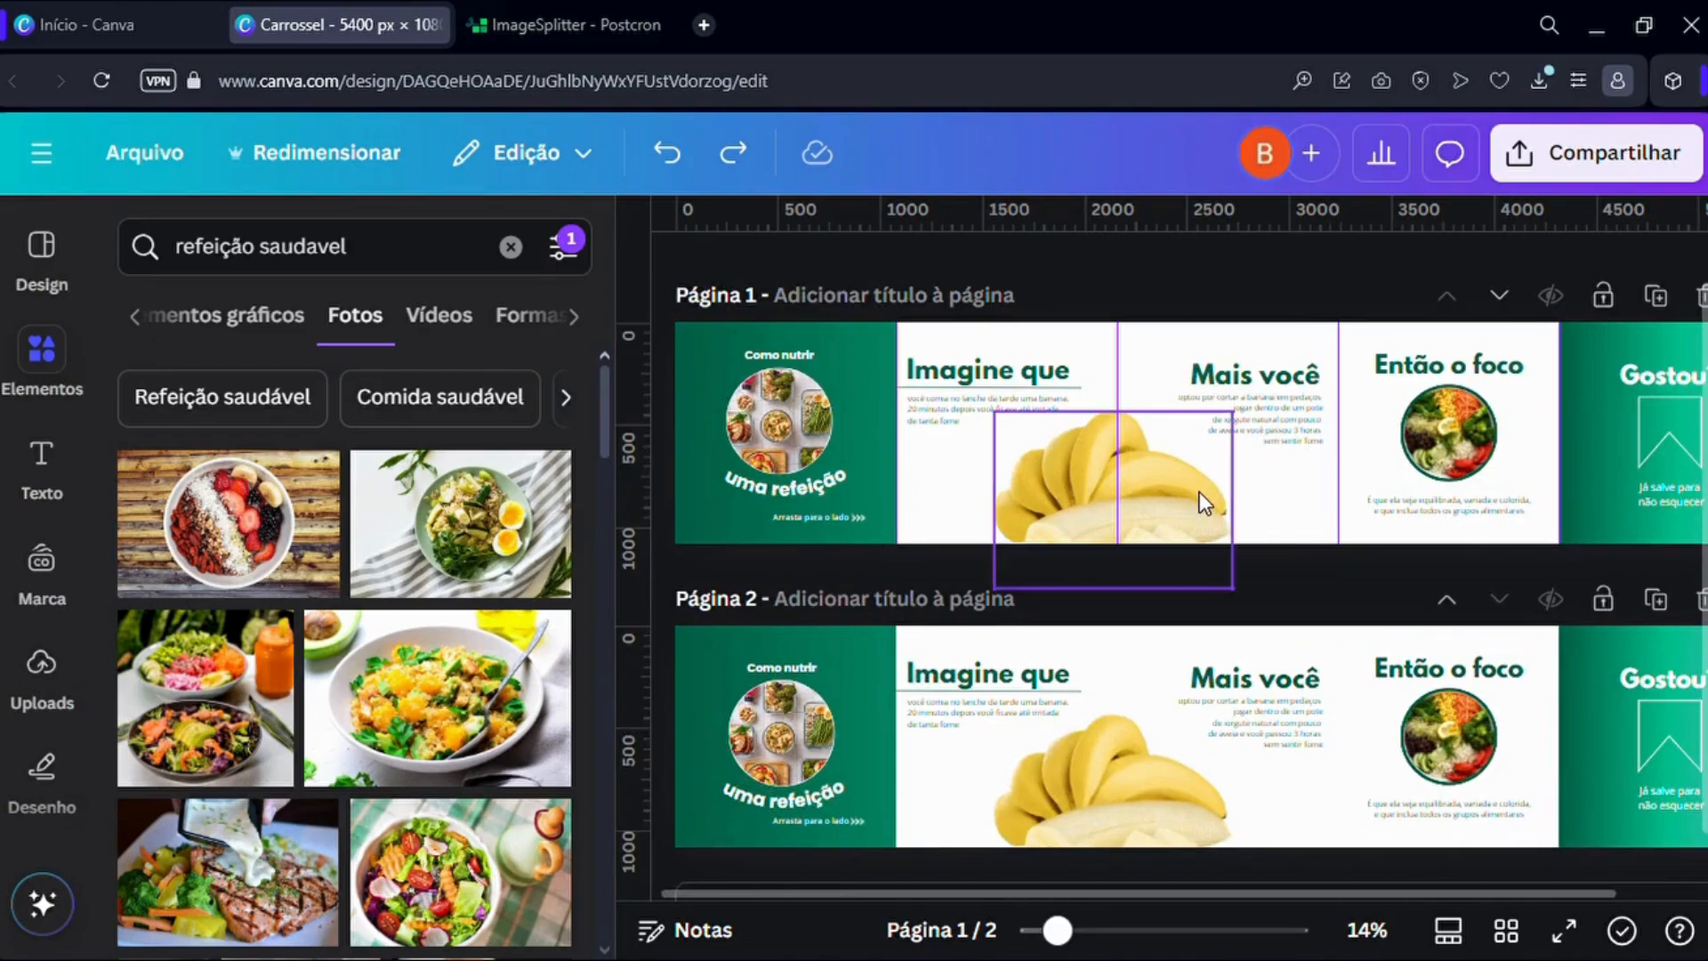
{"action": "scroll", "coordinate": [1200, 493], "scroll_direction": "down", "scroll_amount": 2}
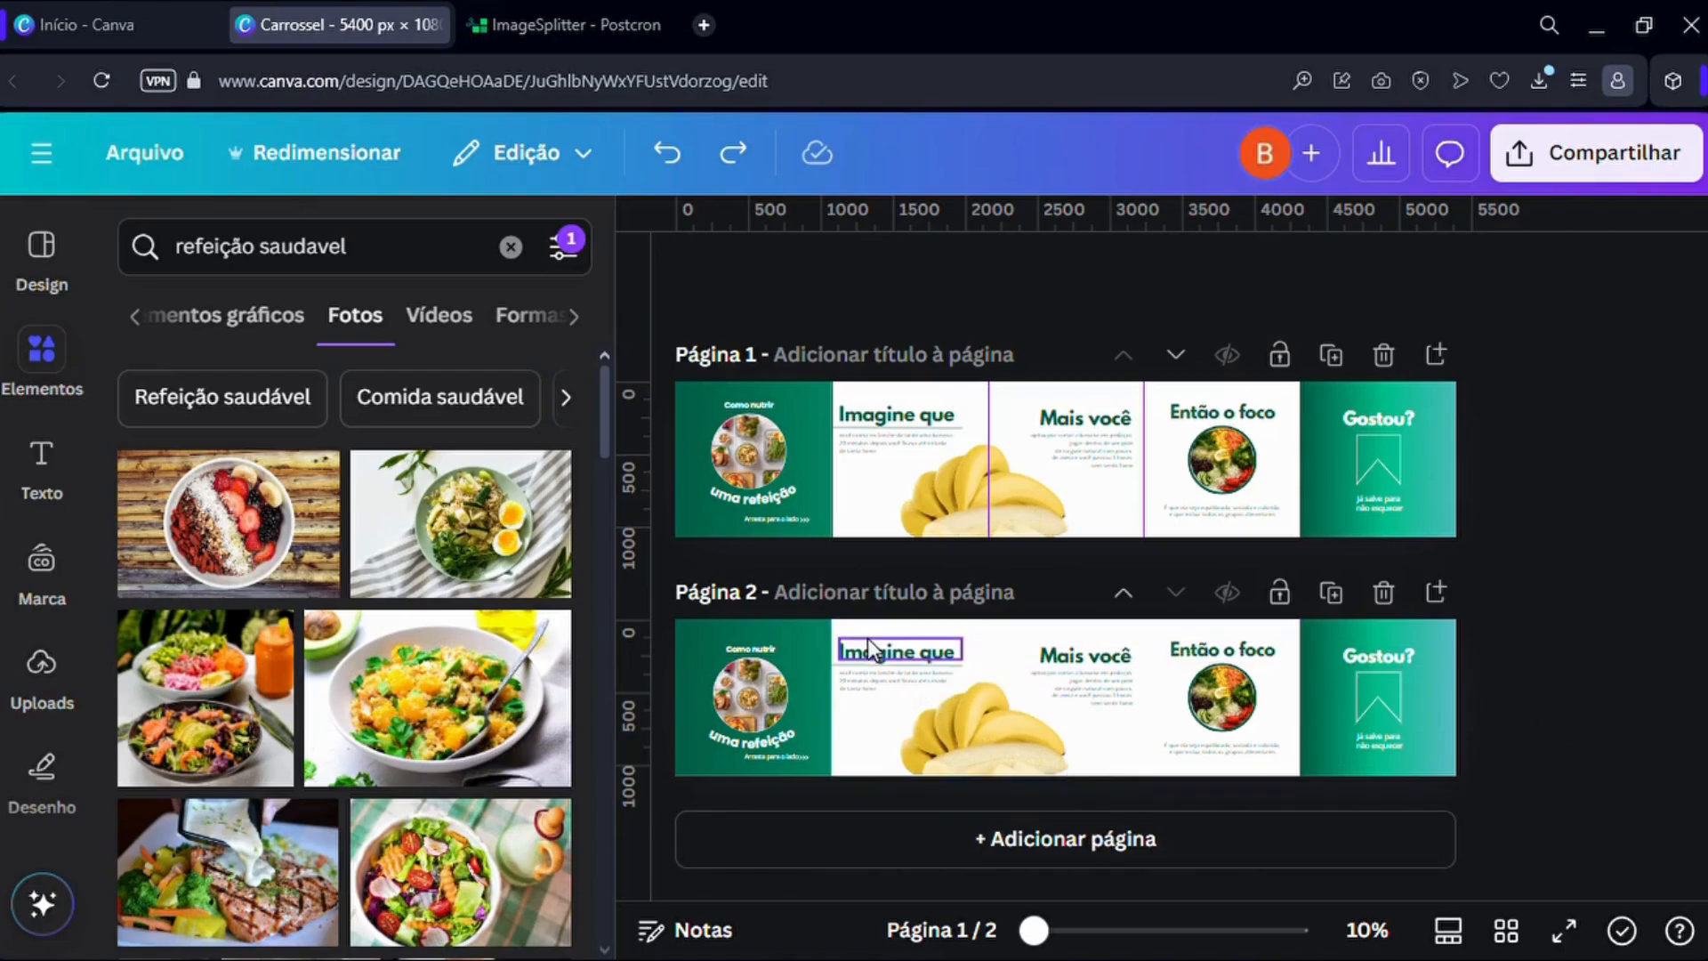
{"action": "scroll", "coordinate": [916, 656], "scroll_direction": "up", "scroll_amount": 2}
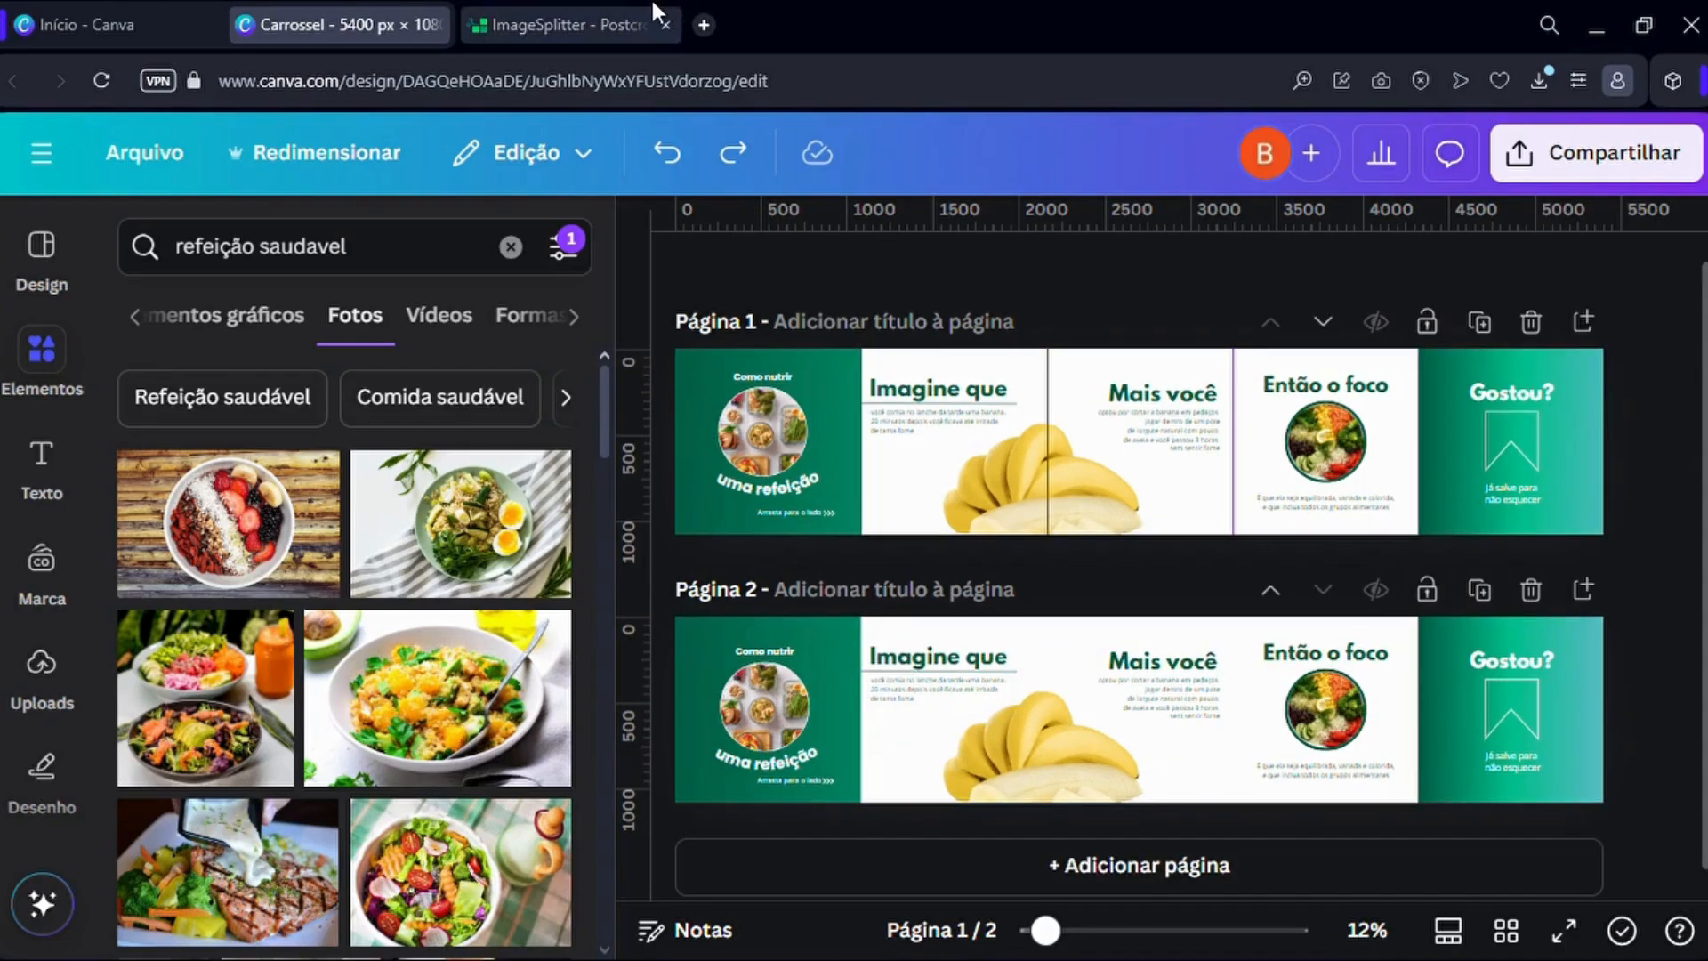
Switch to Postcron's ImageSplitter and upload the downloaded carousel PNG.
{"action": "left_click", "coordinate": [621, 4]}
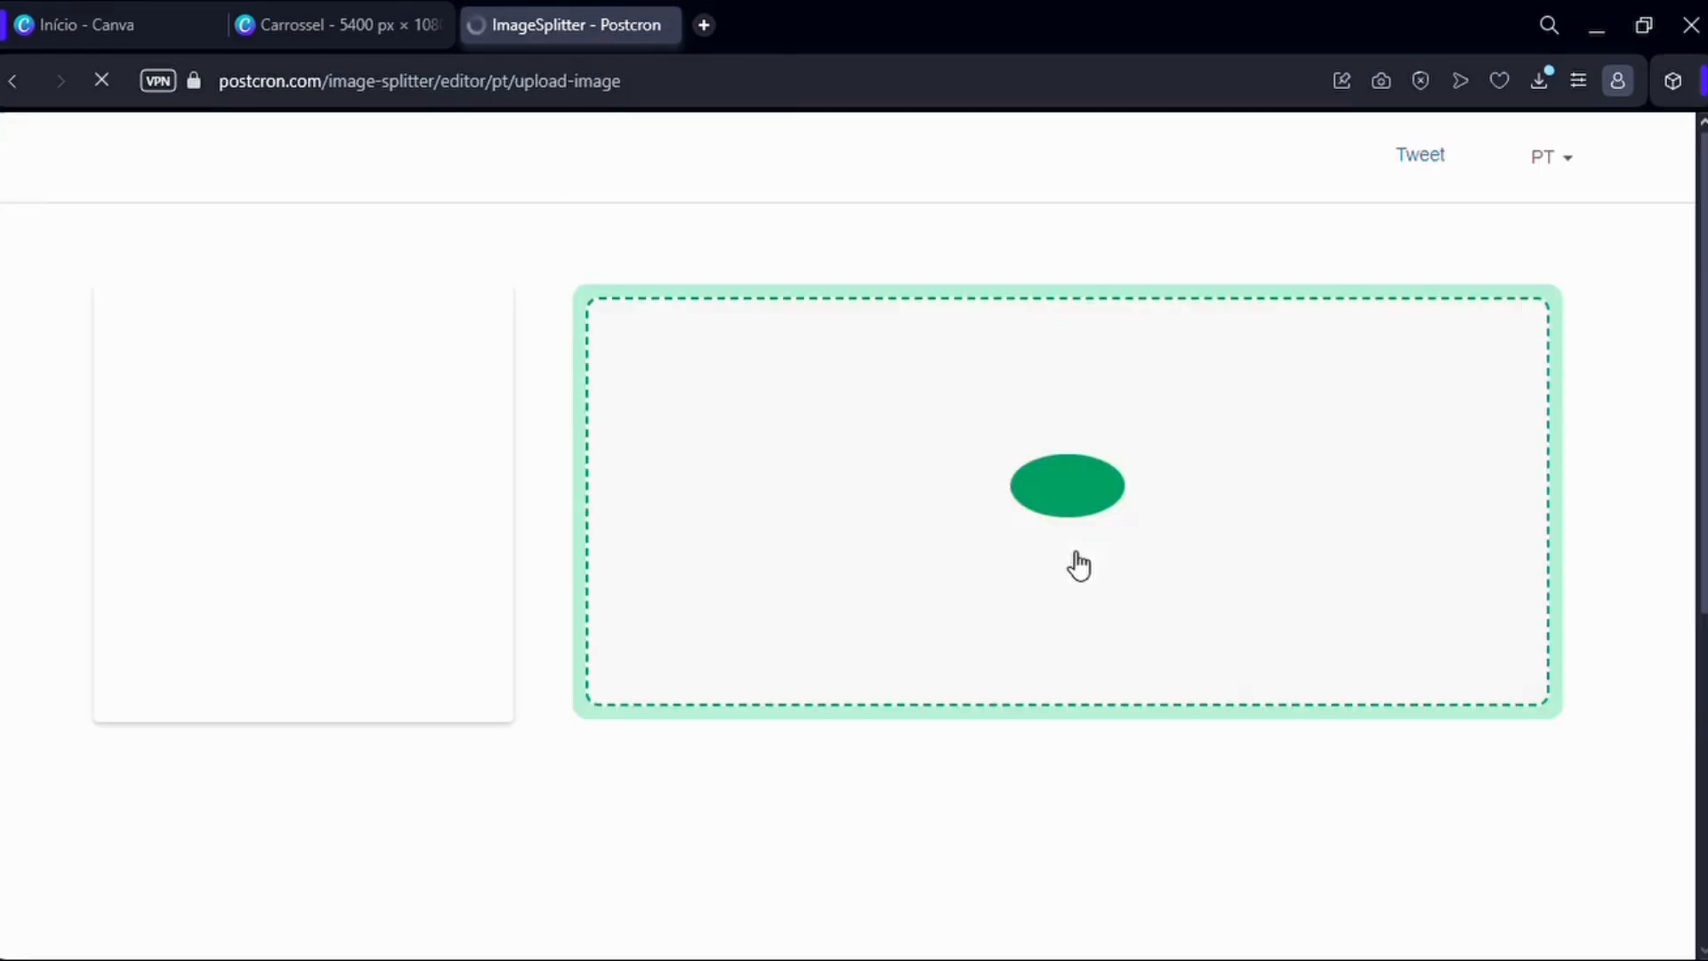
{"action": "left_click", "coordinate": [682, 85]}
{"action": "left_click", "coordinate": [1536, 77]}
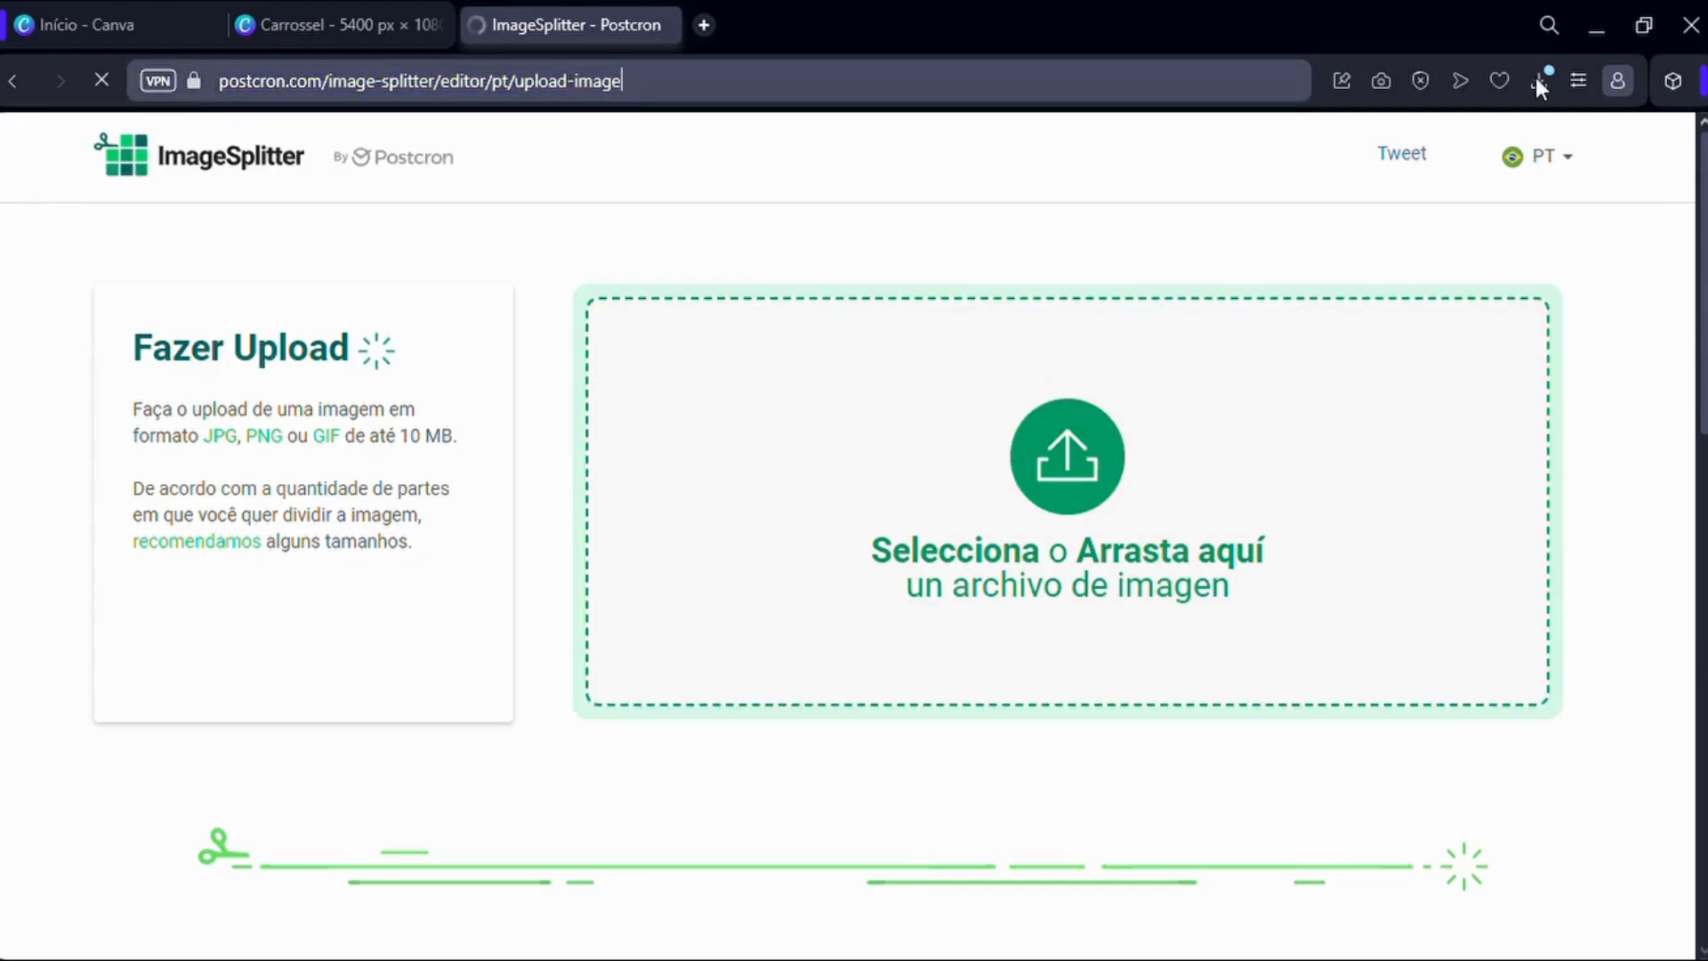
{"action": "left_click_drag", "start_coordinate": [1276, 245], "coordinate": [900, 446]}
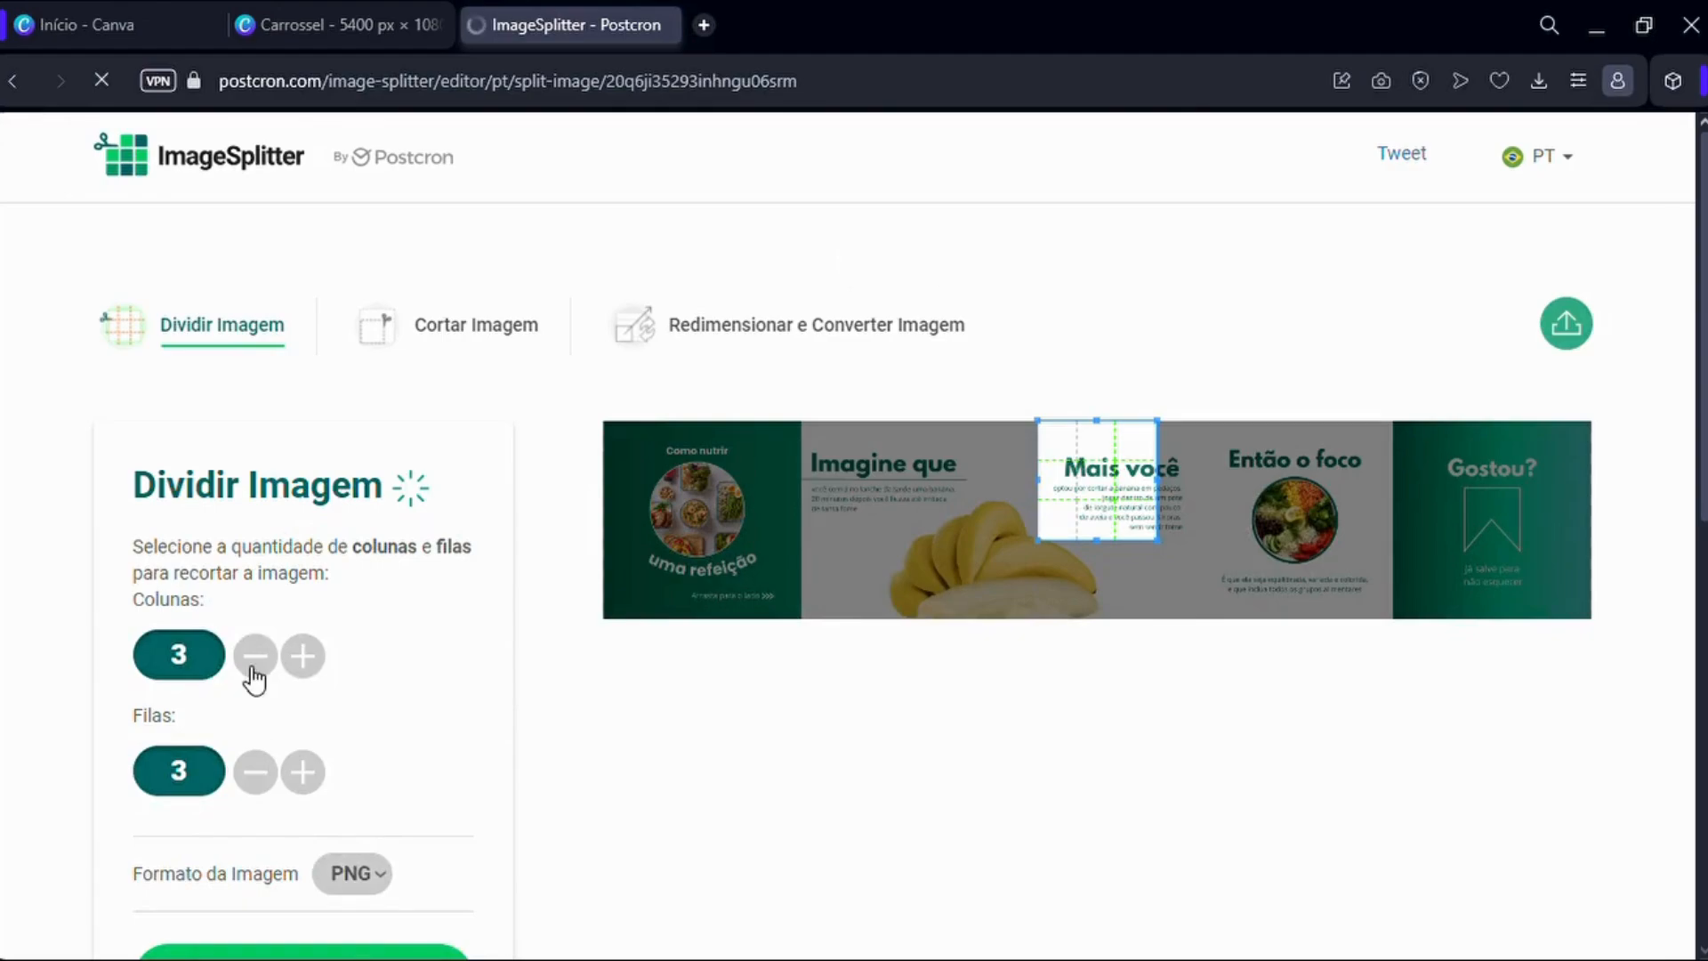
Set the image split to 5 columns and 1 row.
{"action": "left_click", "coordinate": [258, 784]}
{"action": "left_click", "coordinate": [258, 784]}
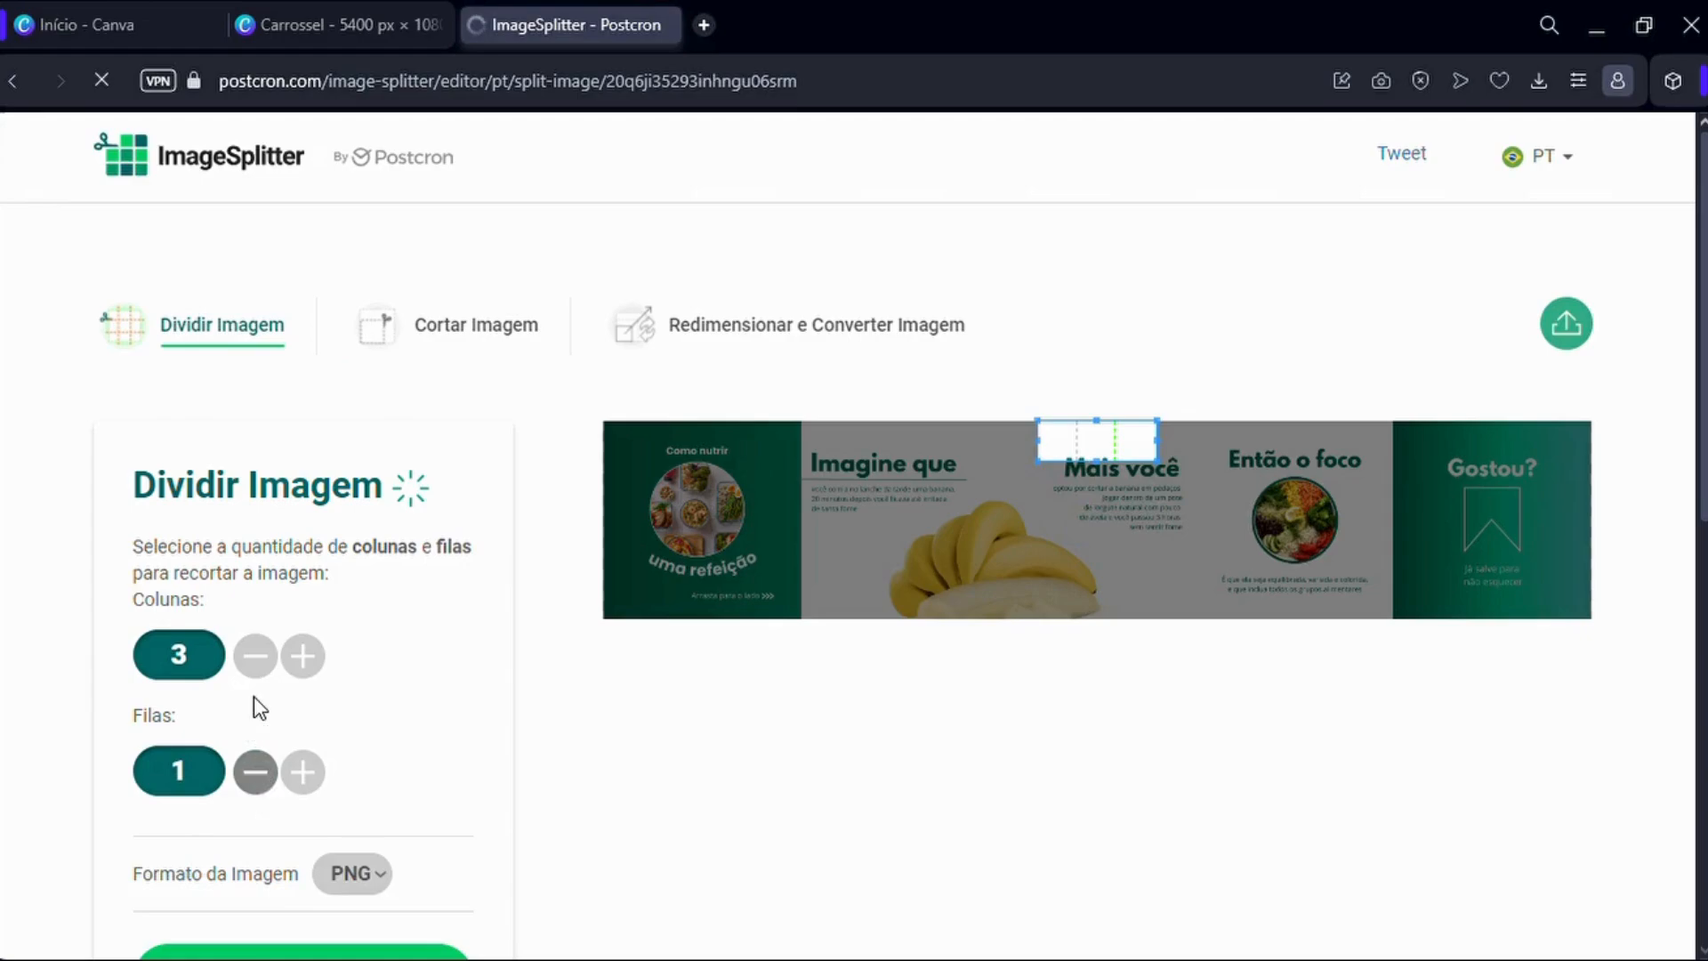
{"action": "left_click", "coordinate": [322, 666]}
{"action": "left_click", "coordinate": [322, 666]}
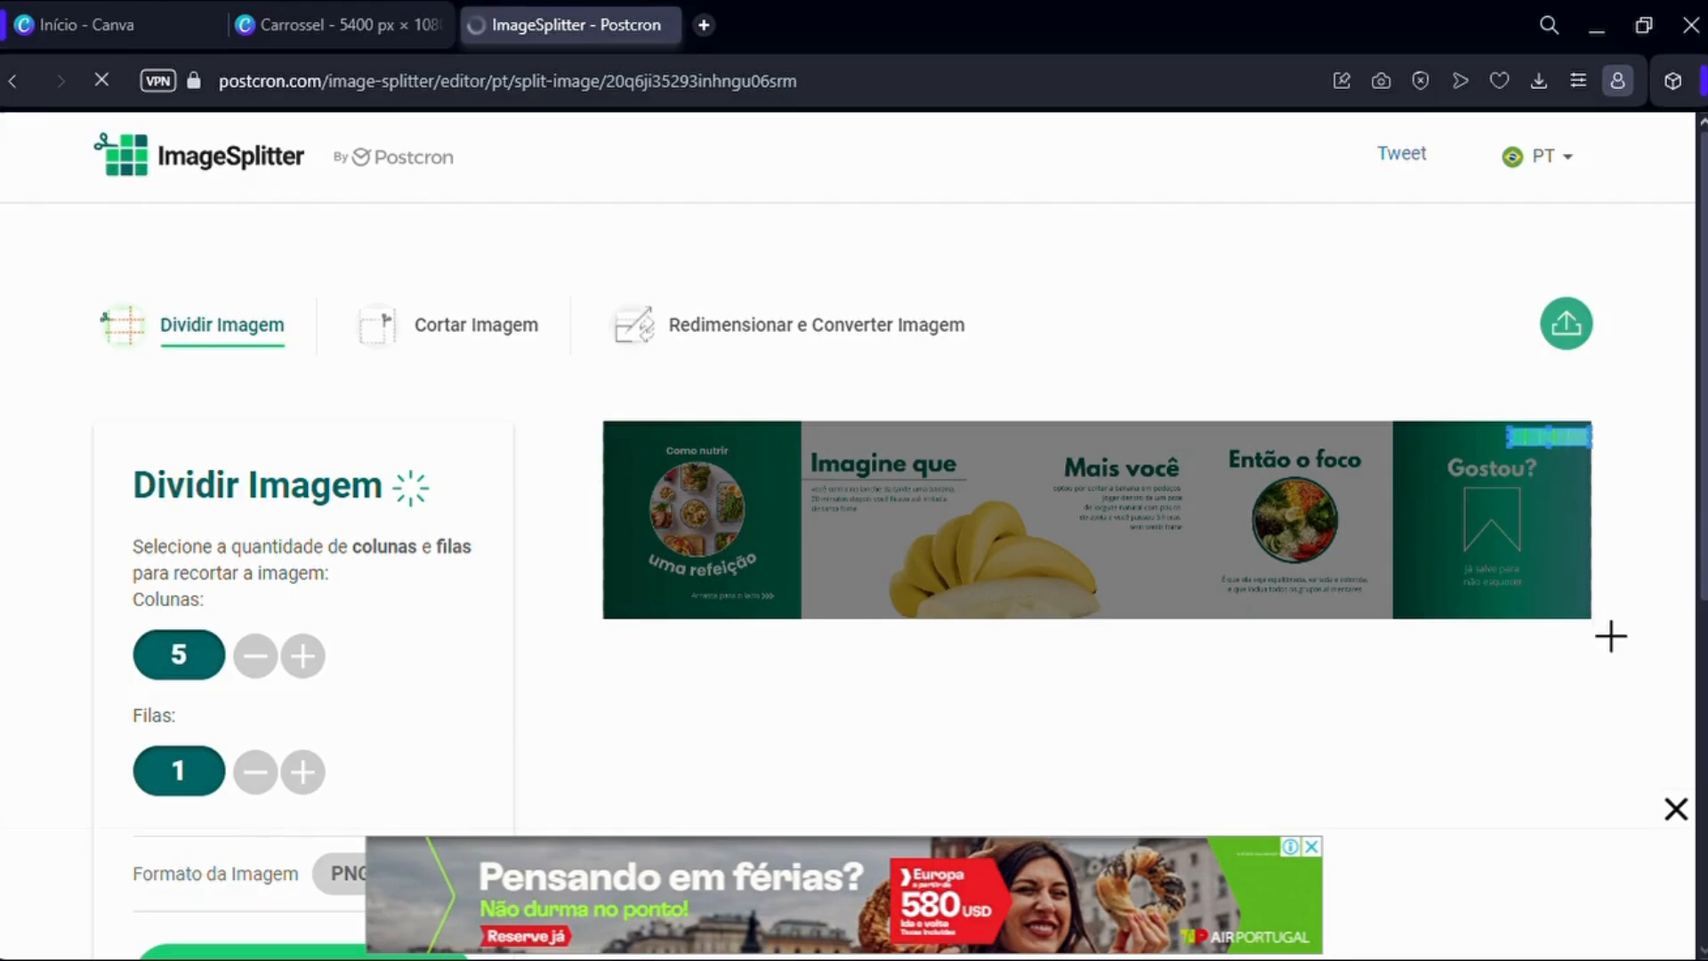
Stretch the split selection over the entire carousel image and cut it into PNG slides.
{"action": "left_click_drag", "start_coordinate": [1548, 550], "coordinate": [1546, 621]}
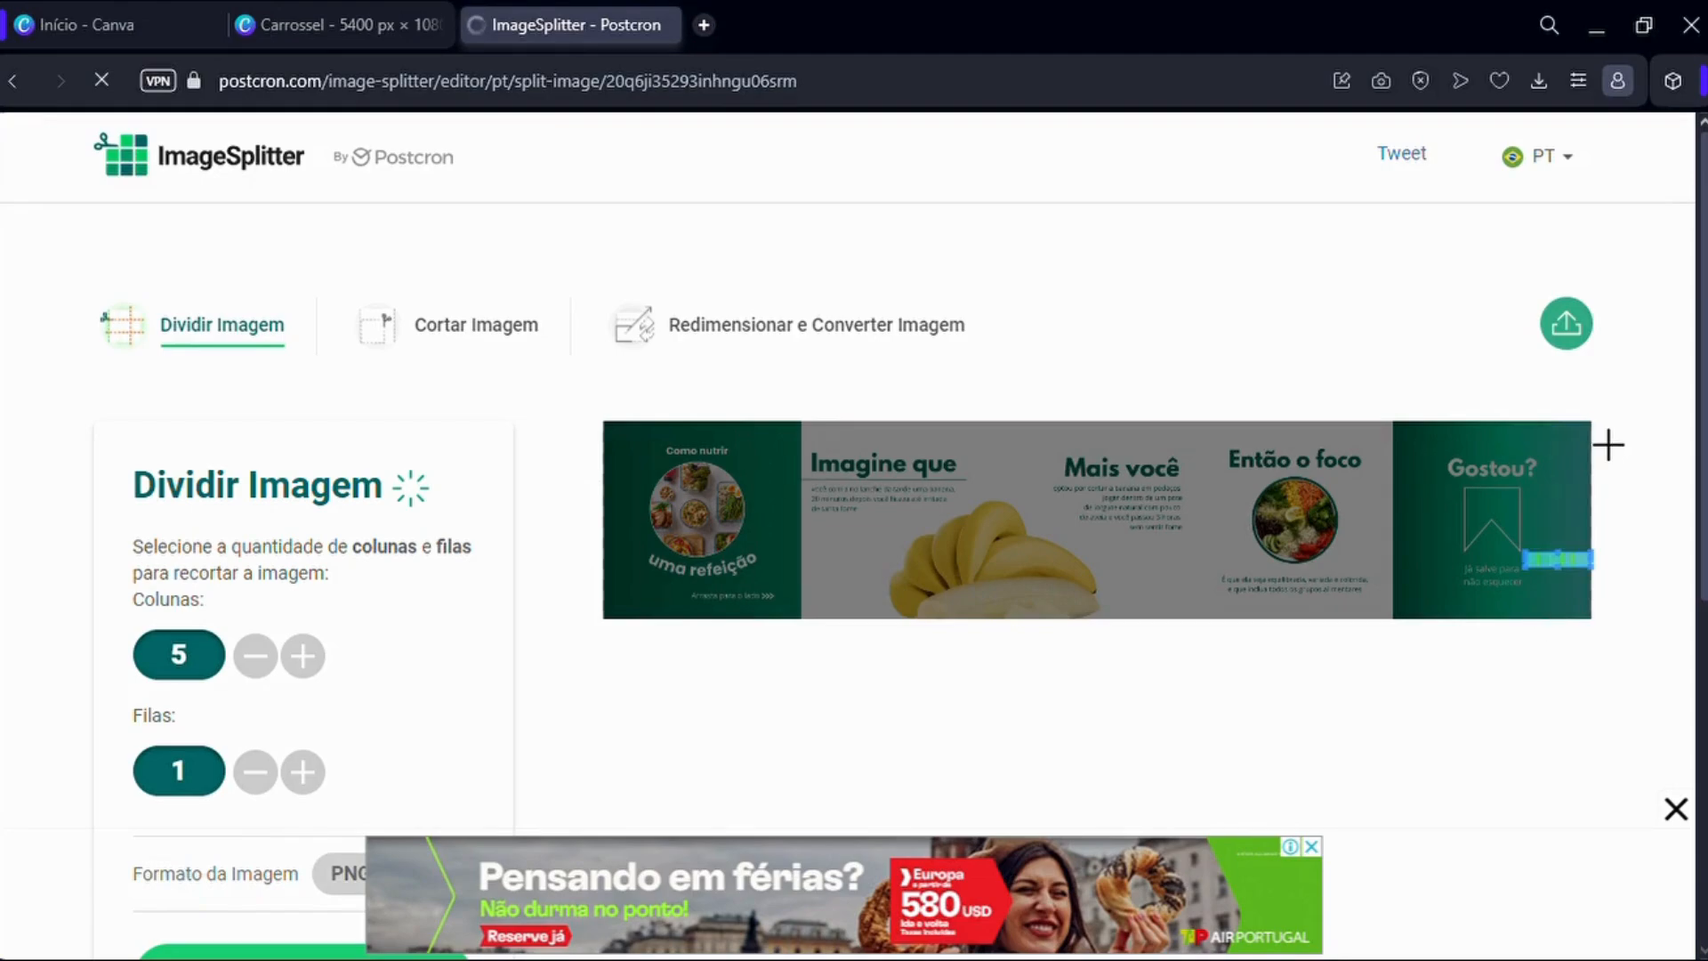
{"action": "left_click_drag", "start_coordinate": [1571, 499], "coordinate": [1571, 553]}
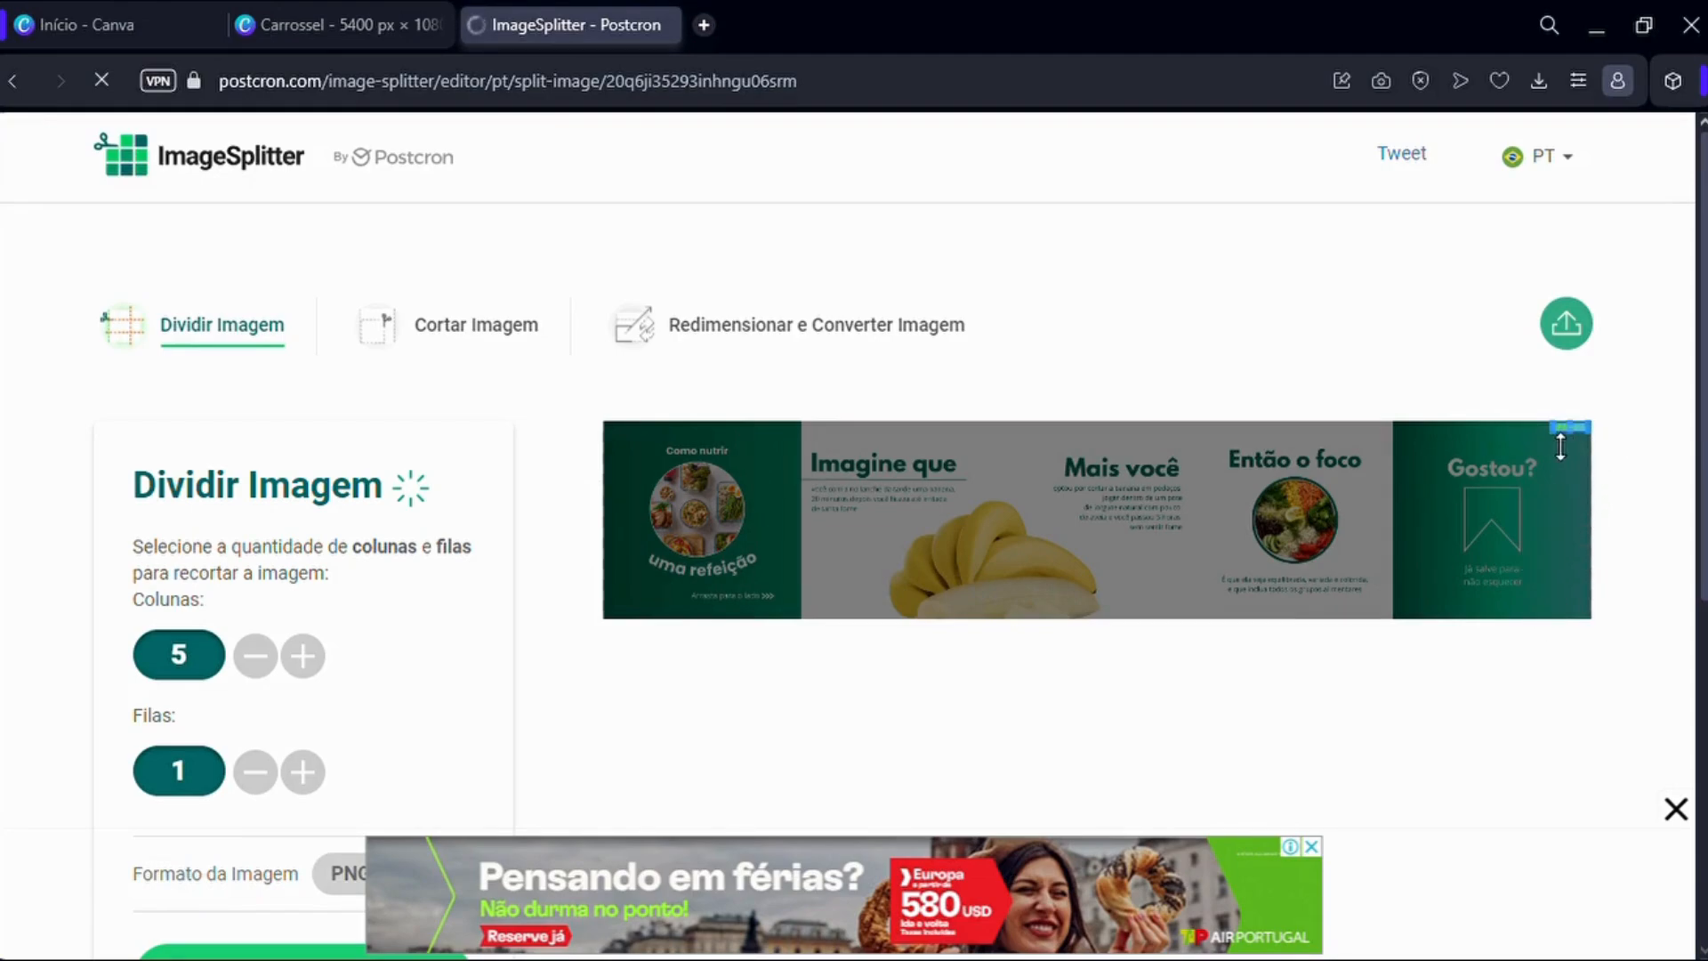
{"action": "left_click_drag", "start_coordinate": [1561, 448], "coordinate": [564, 781]}
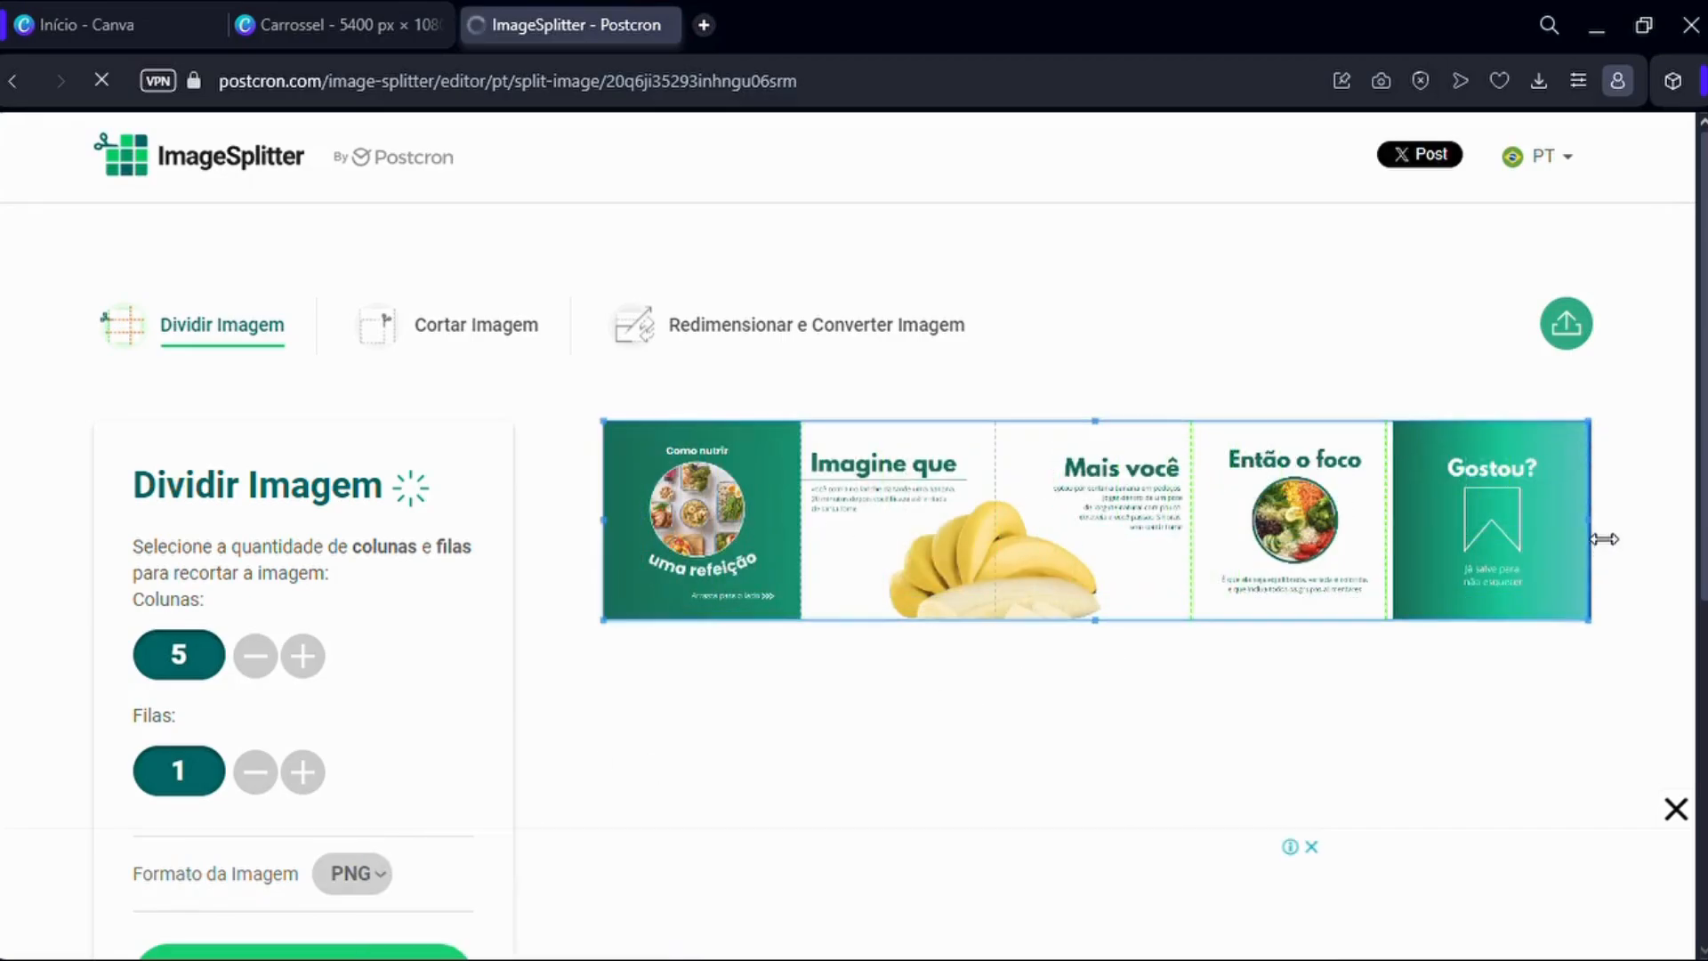
{"action": "left_click_drag", "start_coordinate": [1604, 539], "coordinate": [1602, 540]}
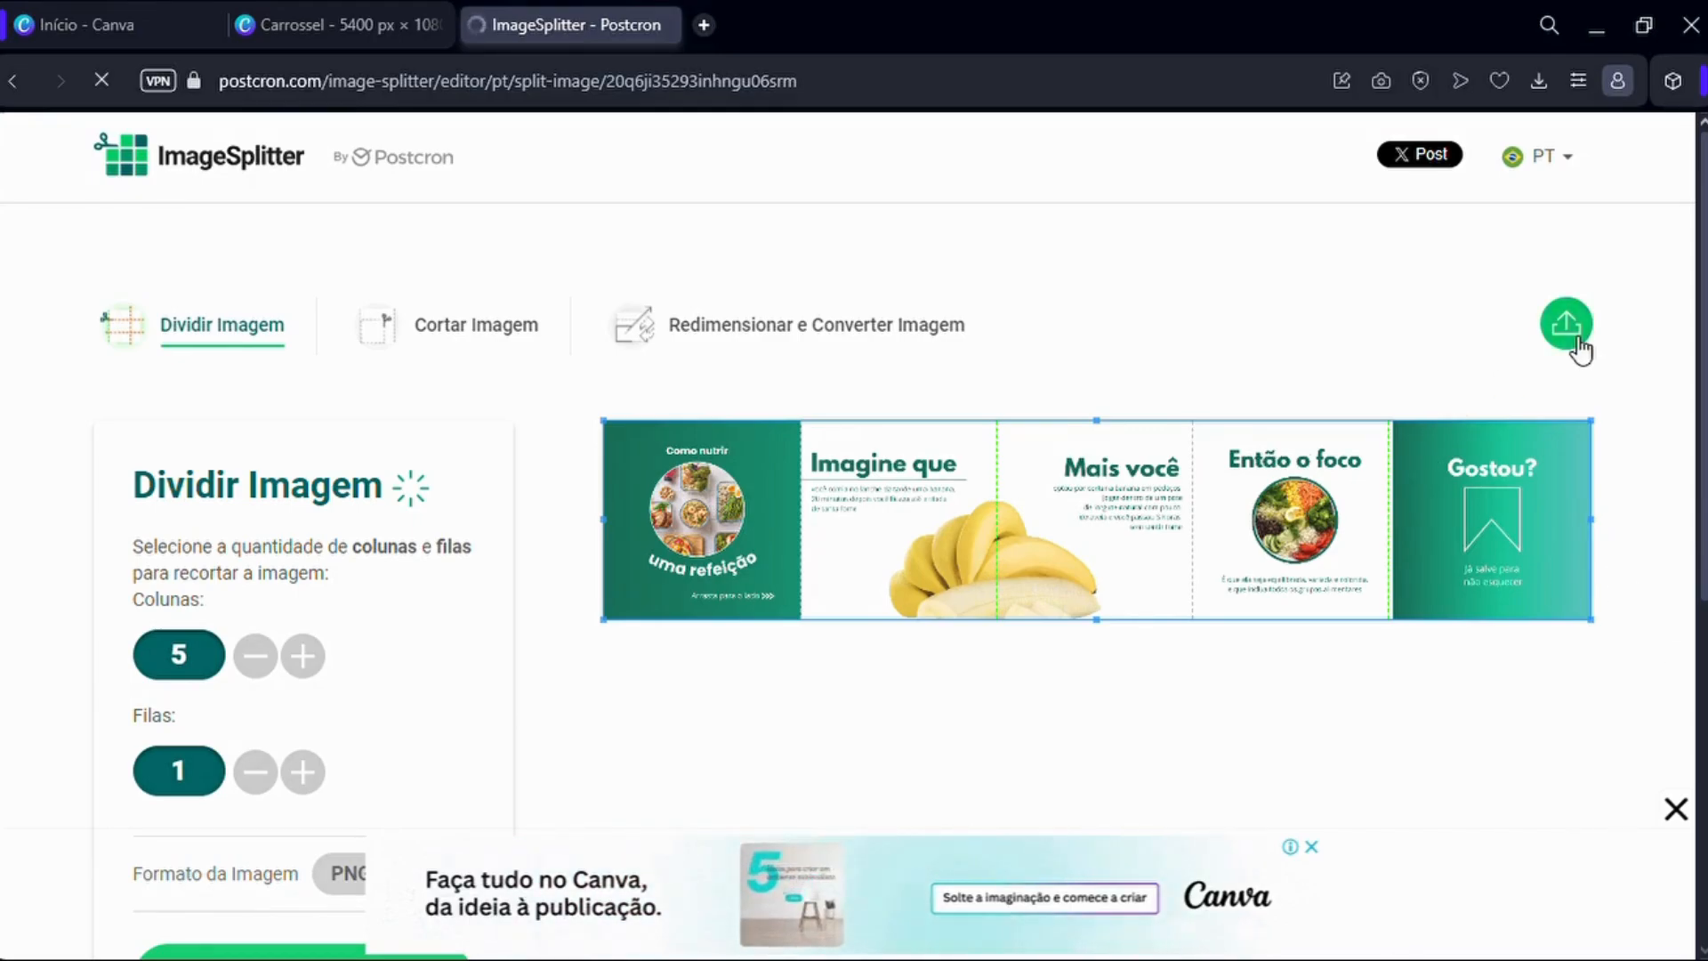
{"action": "scroll", "coordinate": [1487, 484], "scroll_direction": "down", "scroll_amount": 3}
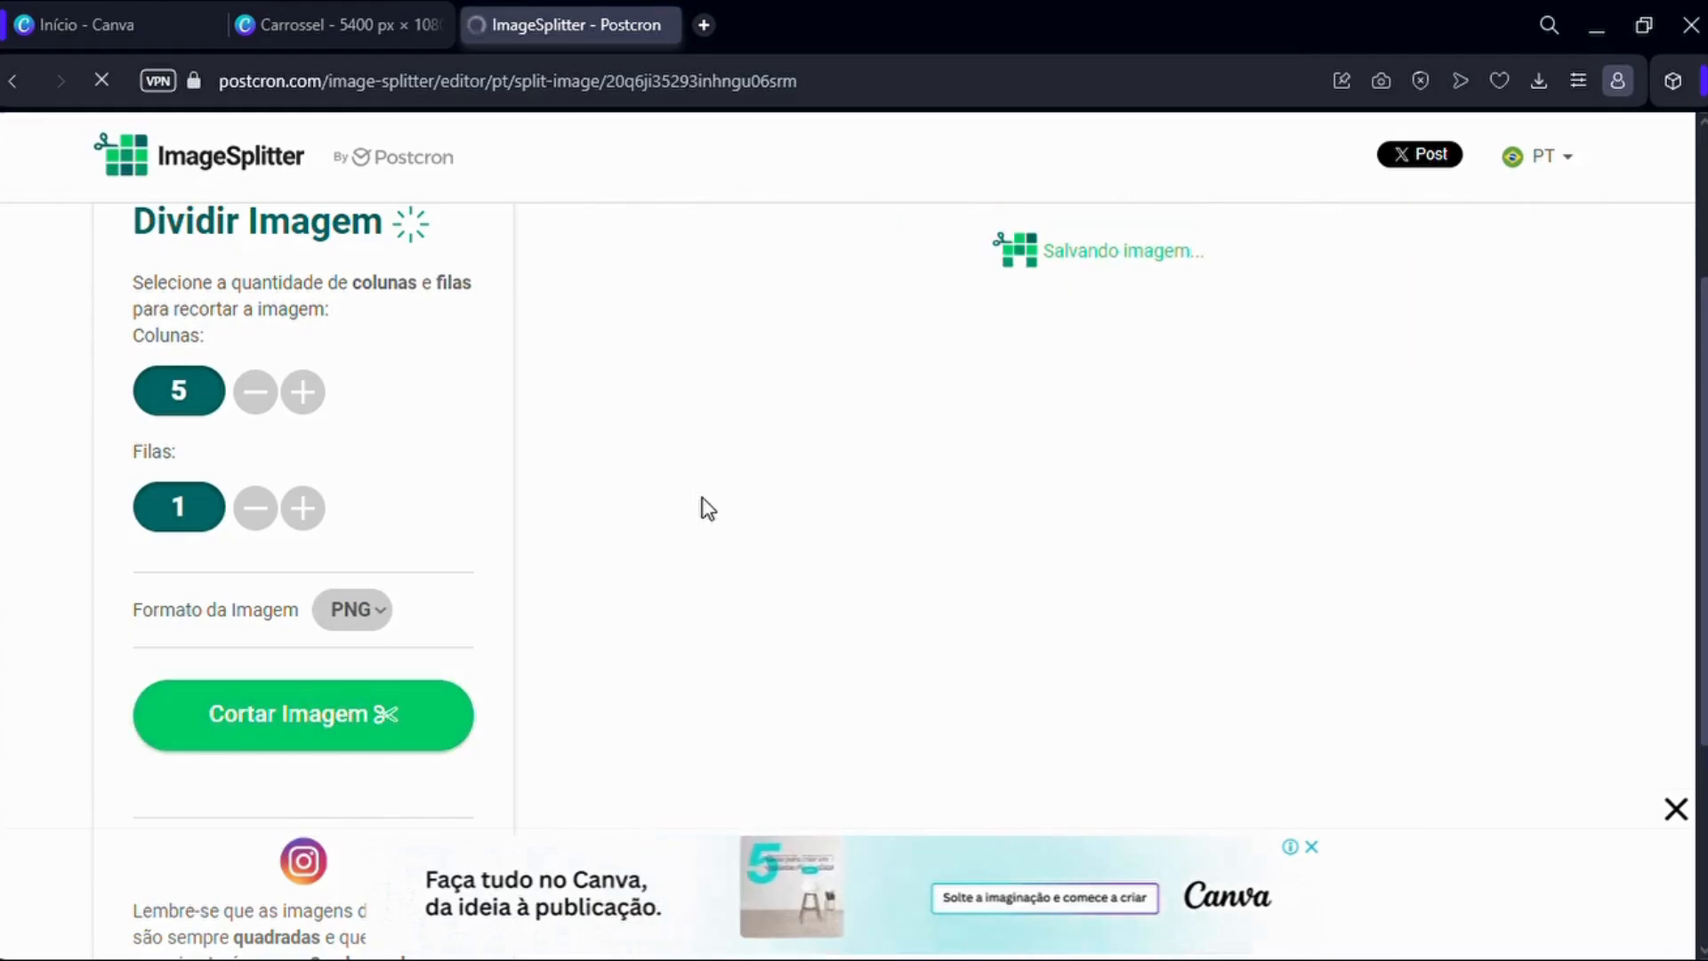
{"action": "scroll", "coordinate": [707, 509], "scroll_direction": "up", "scroll_amount": 3}
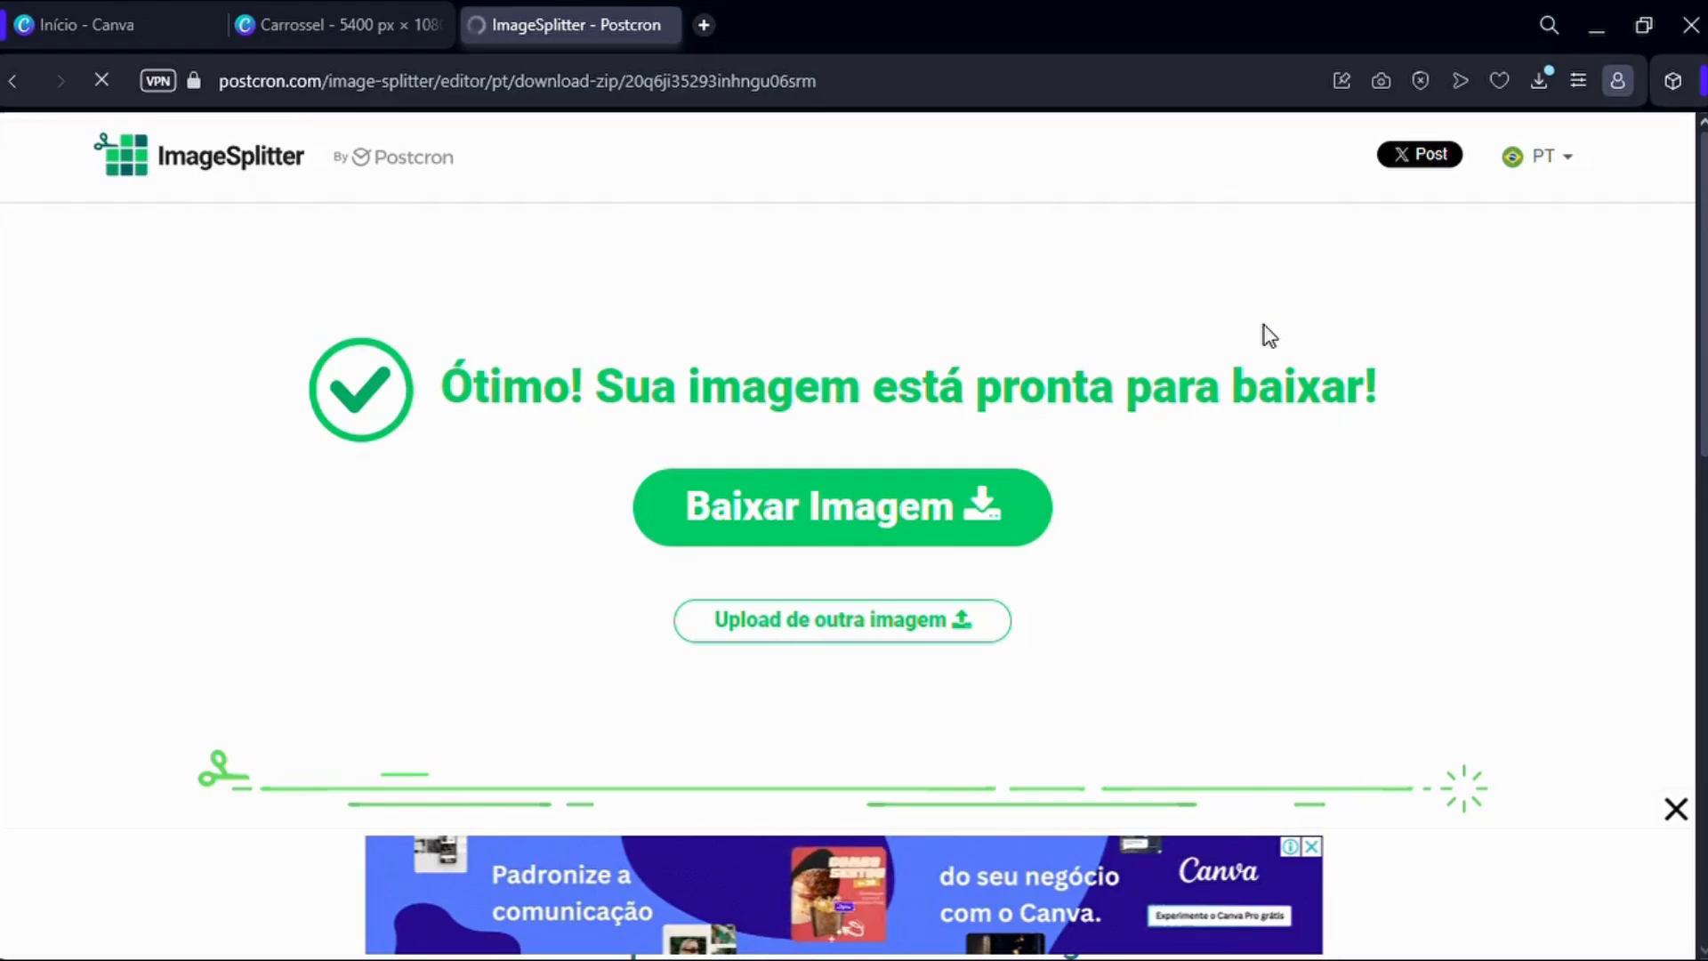
Switch back to the Carrossel design in Canva to view both pages.
{"action": "key", "text": "ctrl+shift+Tab"}
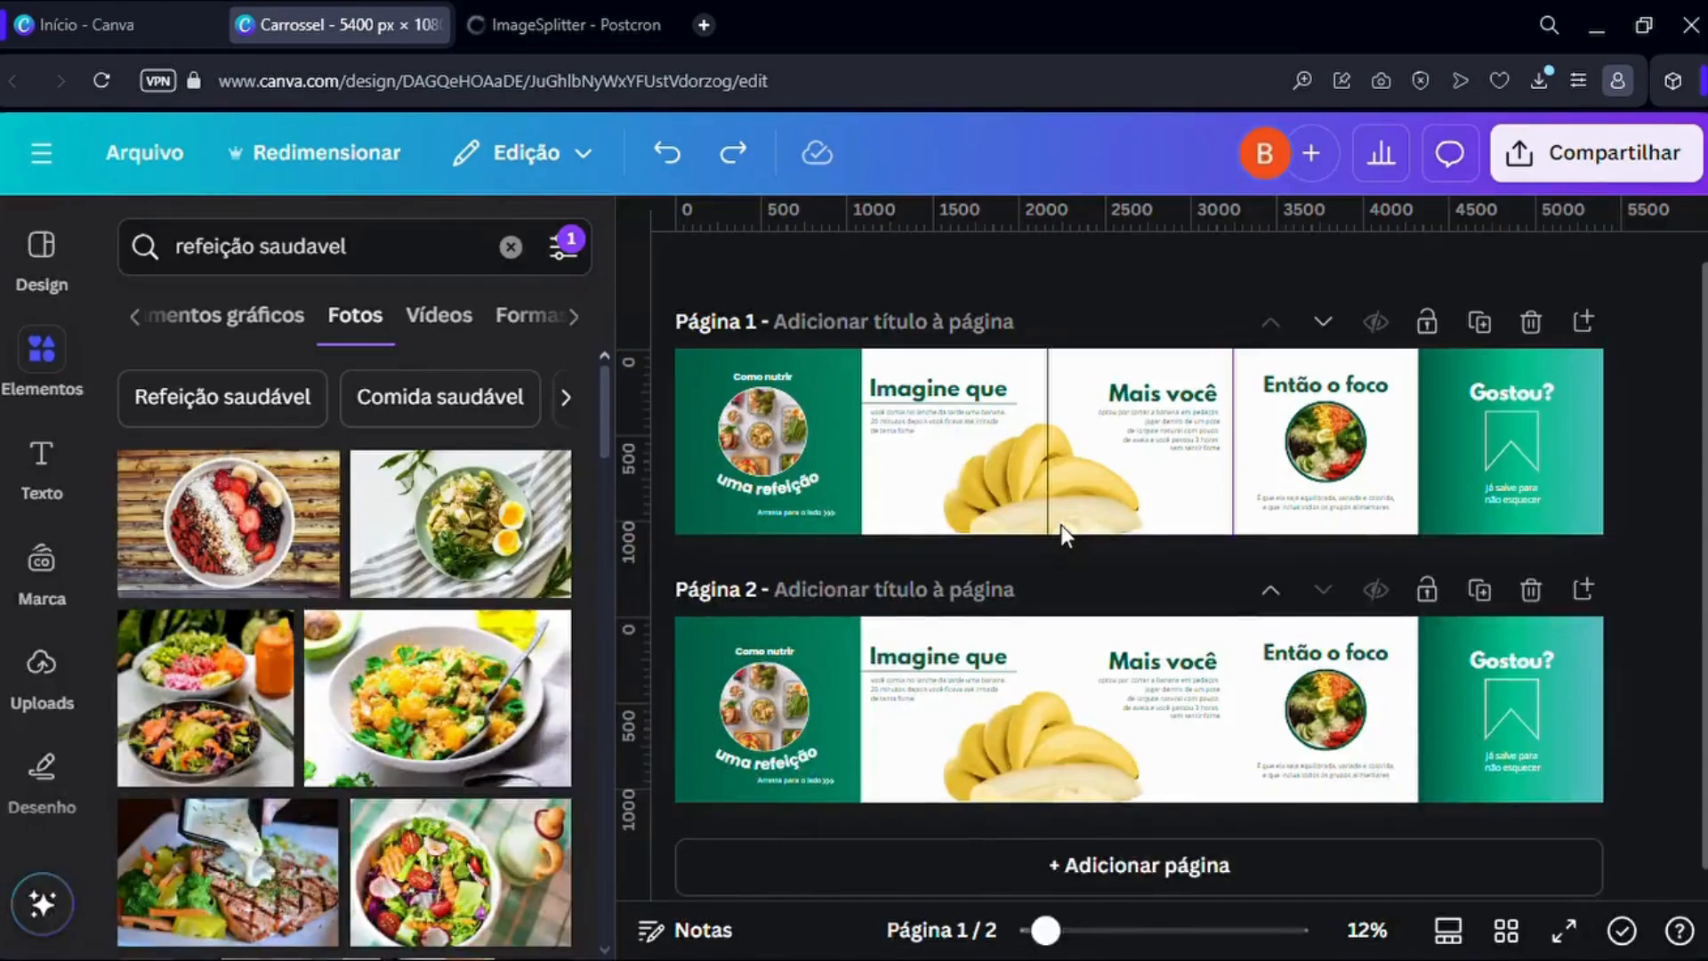
{"action": "left_click", "coordinate": [1016, 548]}
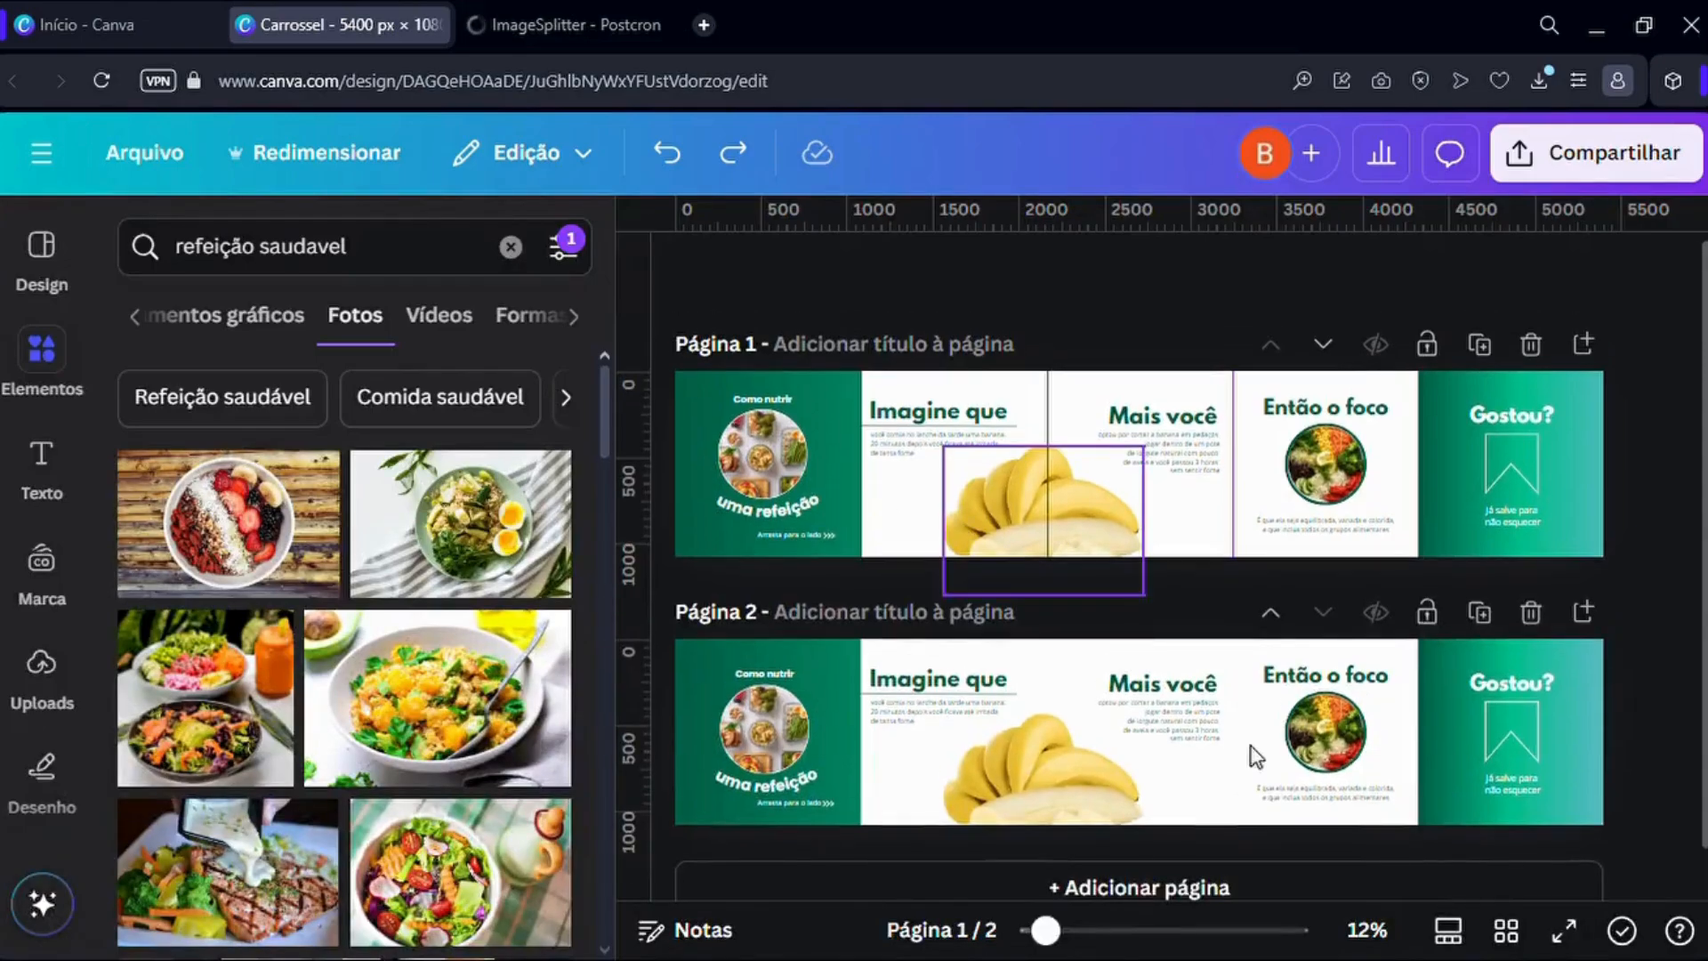